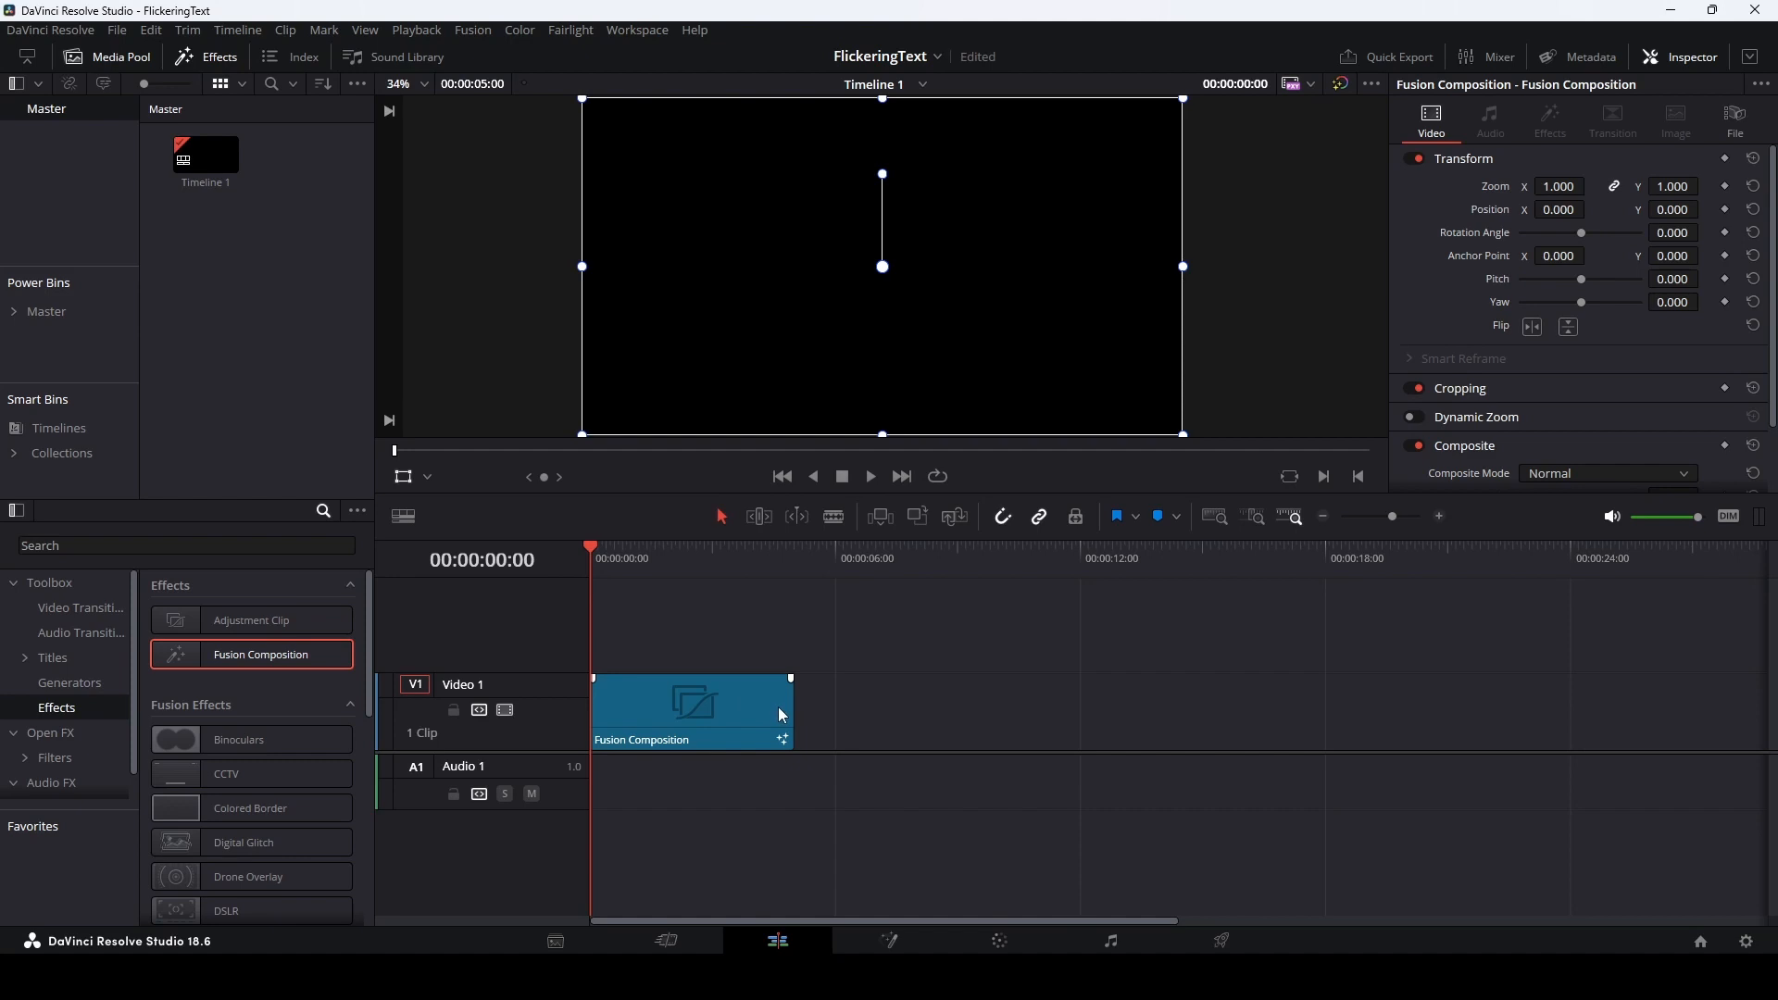
Extend the Fusion Composition clip on Video 1 to 8 seconds and open it on the Fusion page
{"action": "left_click_drag", "start_coordinate": [793, 711], "coordinate": [905, 712]}
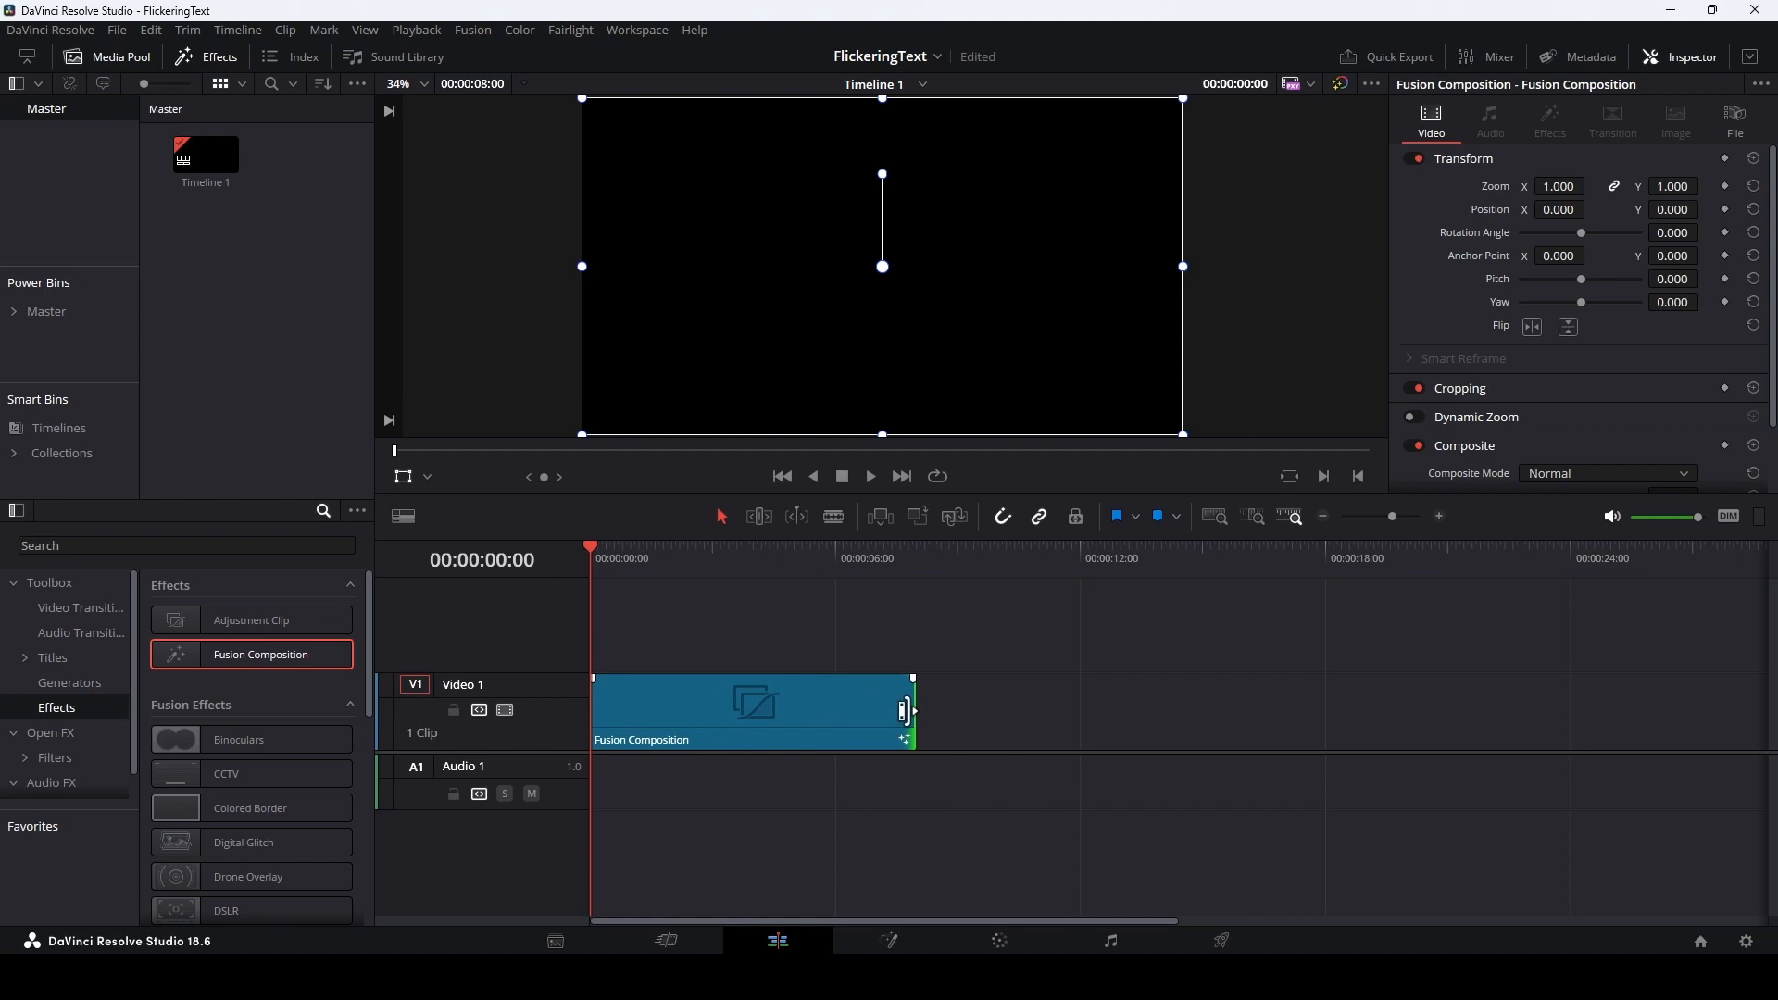
{"action": "left_click", "coordinate": [890, 942]}
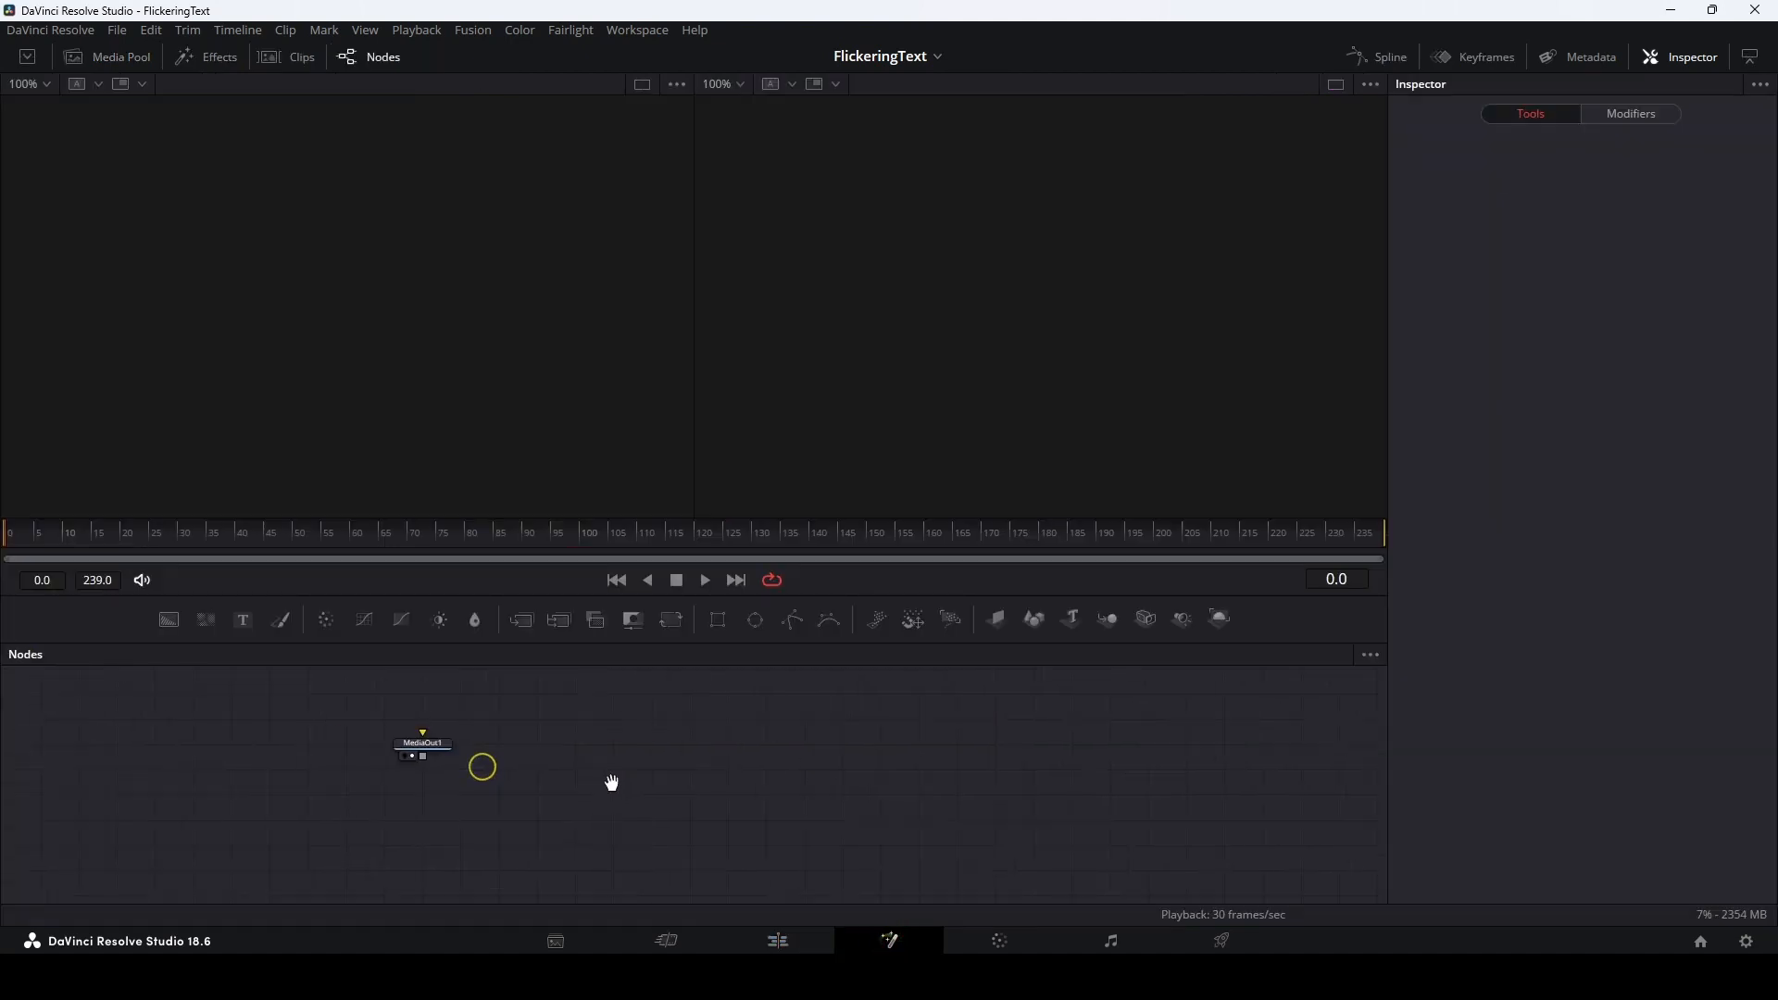
Enlarge the node area and add a Text+ node well to the left of MediaOut1
{"action": "left_click_drag", "start_coordinate": [611, 782], "coordinate": [1174, 794]}
{"action": "left_click_drag", "start_coordinate": [687, 597], "coordinate": [703, 459]}
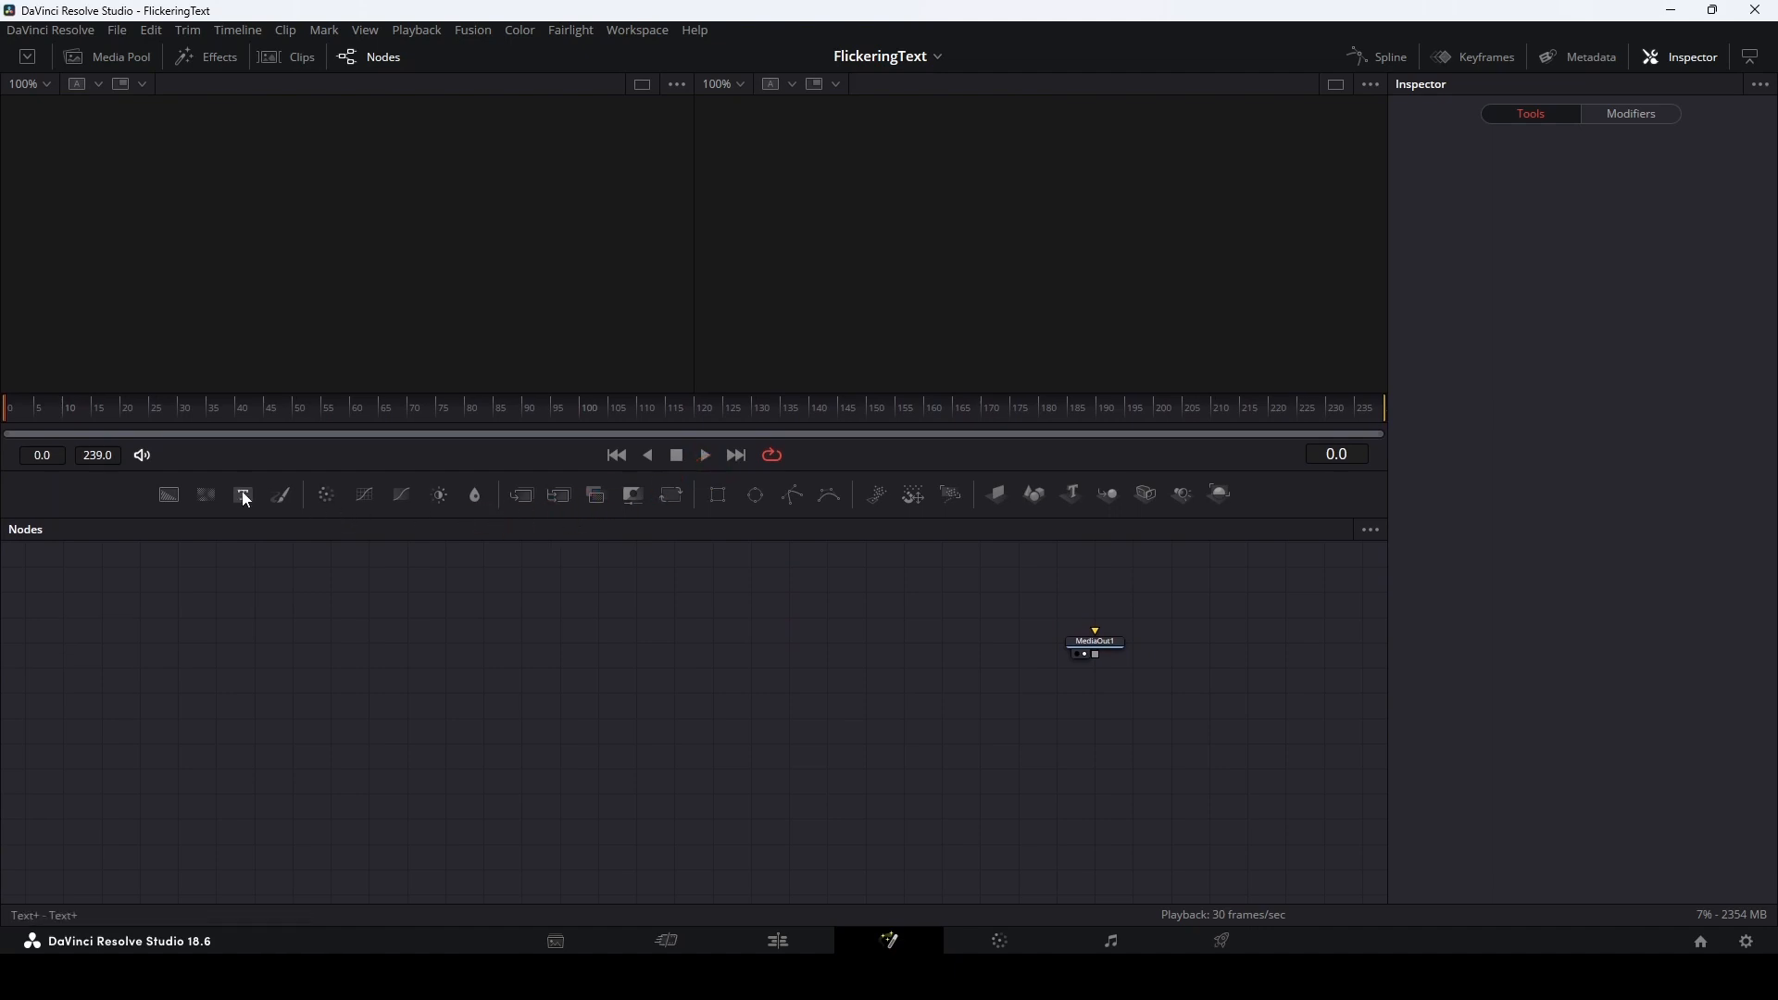
{"action": "left_click_drag", "start_coordinate": [246, 500], "coordinate": [349, 677]}
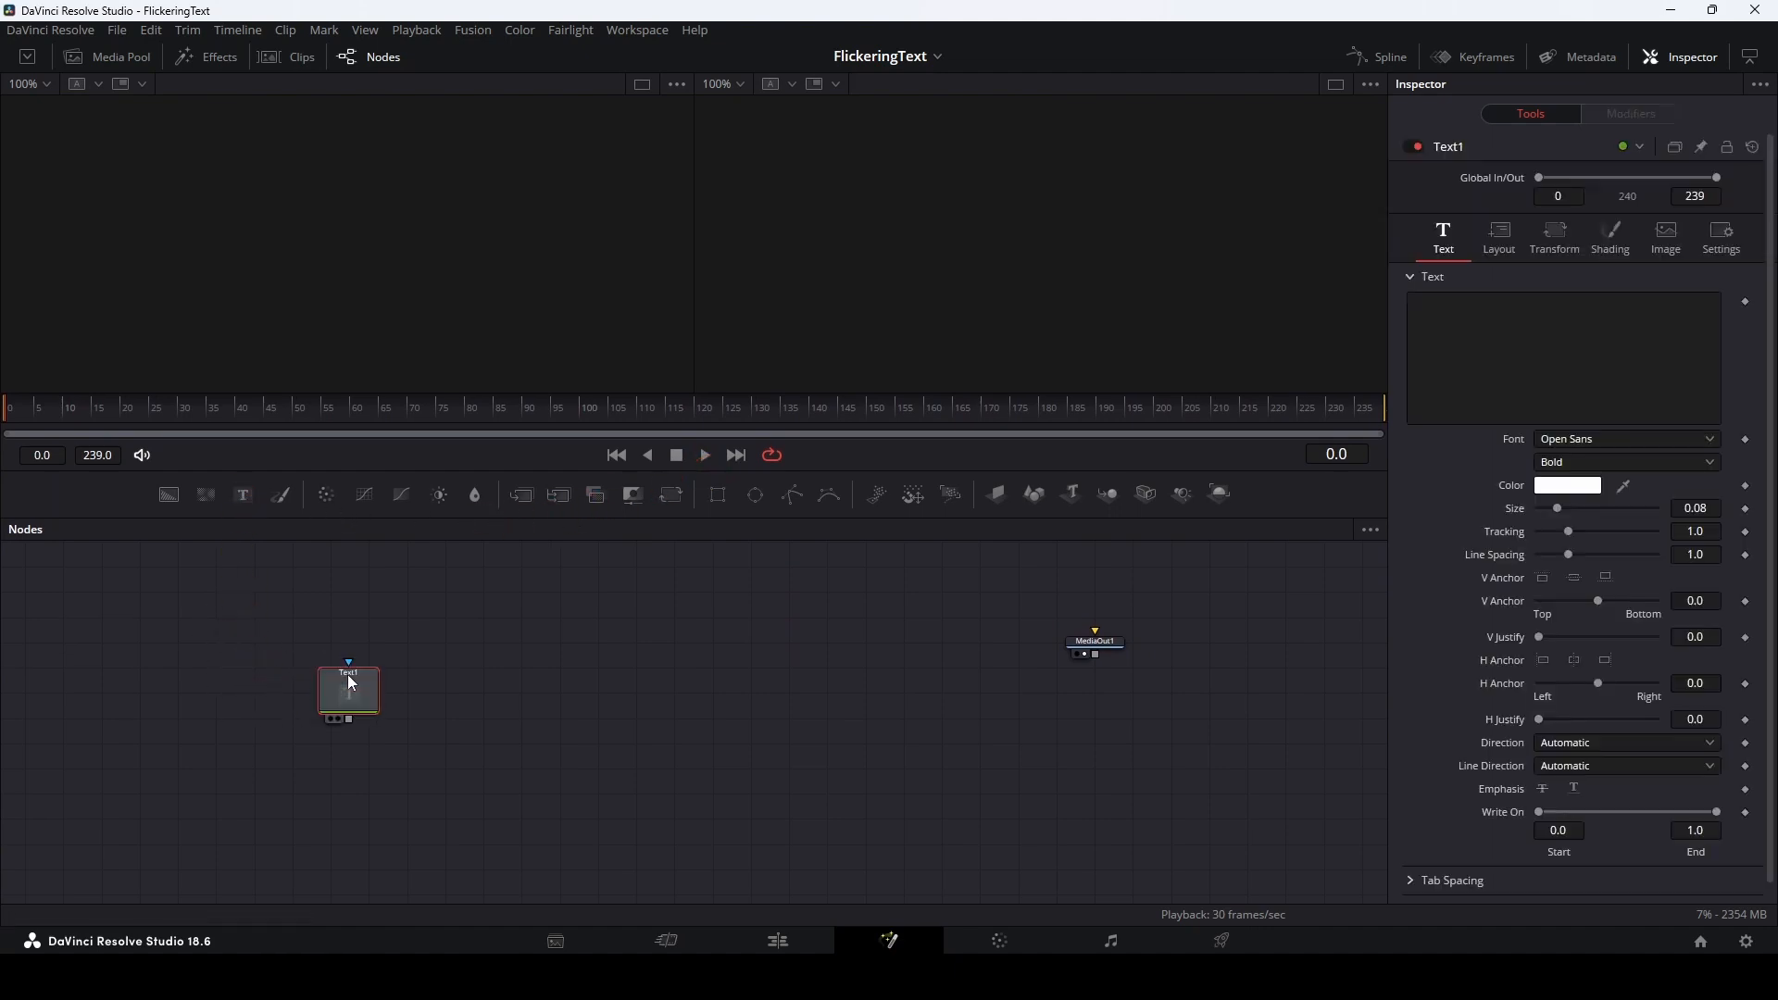
{"action": "key", "text": "shift+space"}
{"action": "type", "text": "trans"}
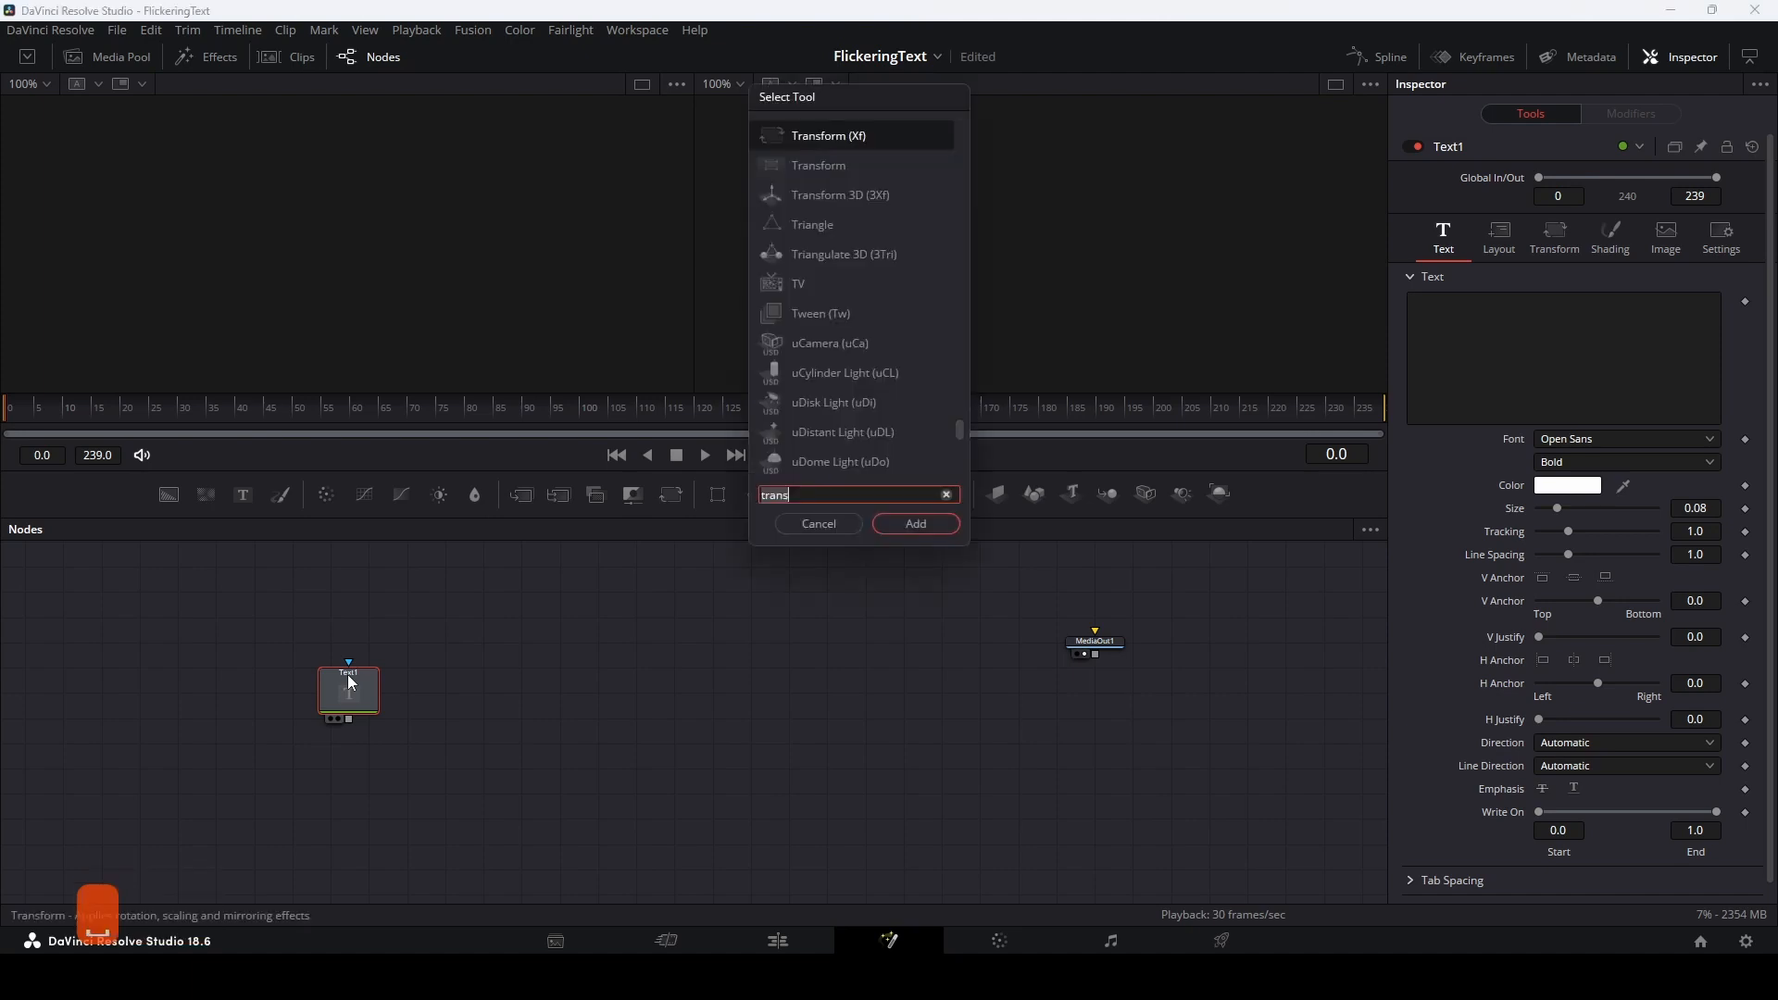
{"action": "left_click", "coordinate": [820, 523]}
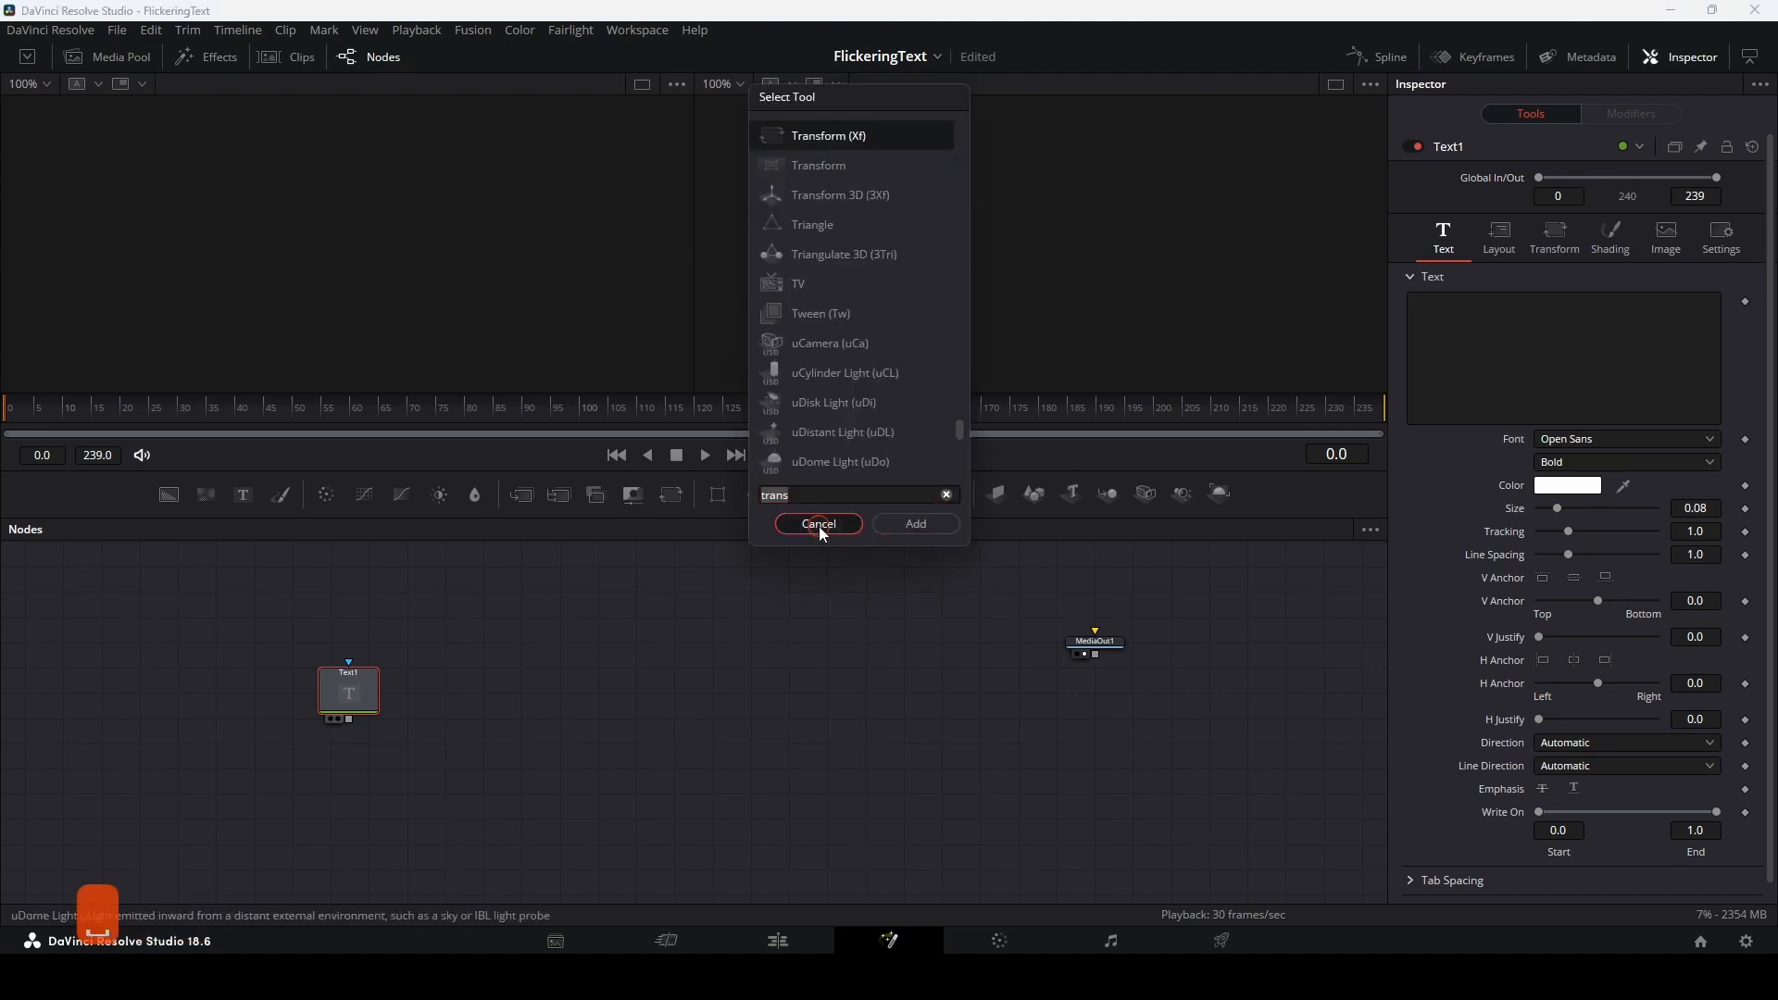
Enter "Text" and "Effect" on two lines in the Text1 node and show the node in the second viewer
{"action": "left_click", "coordinate": [1517, 356]}
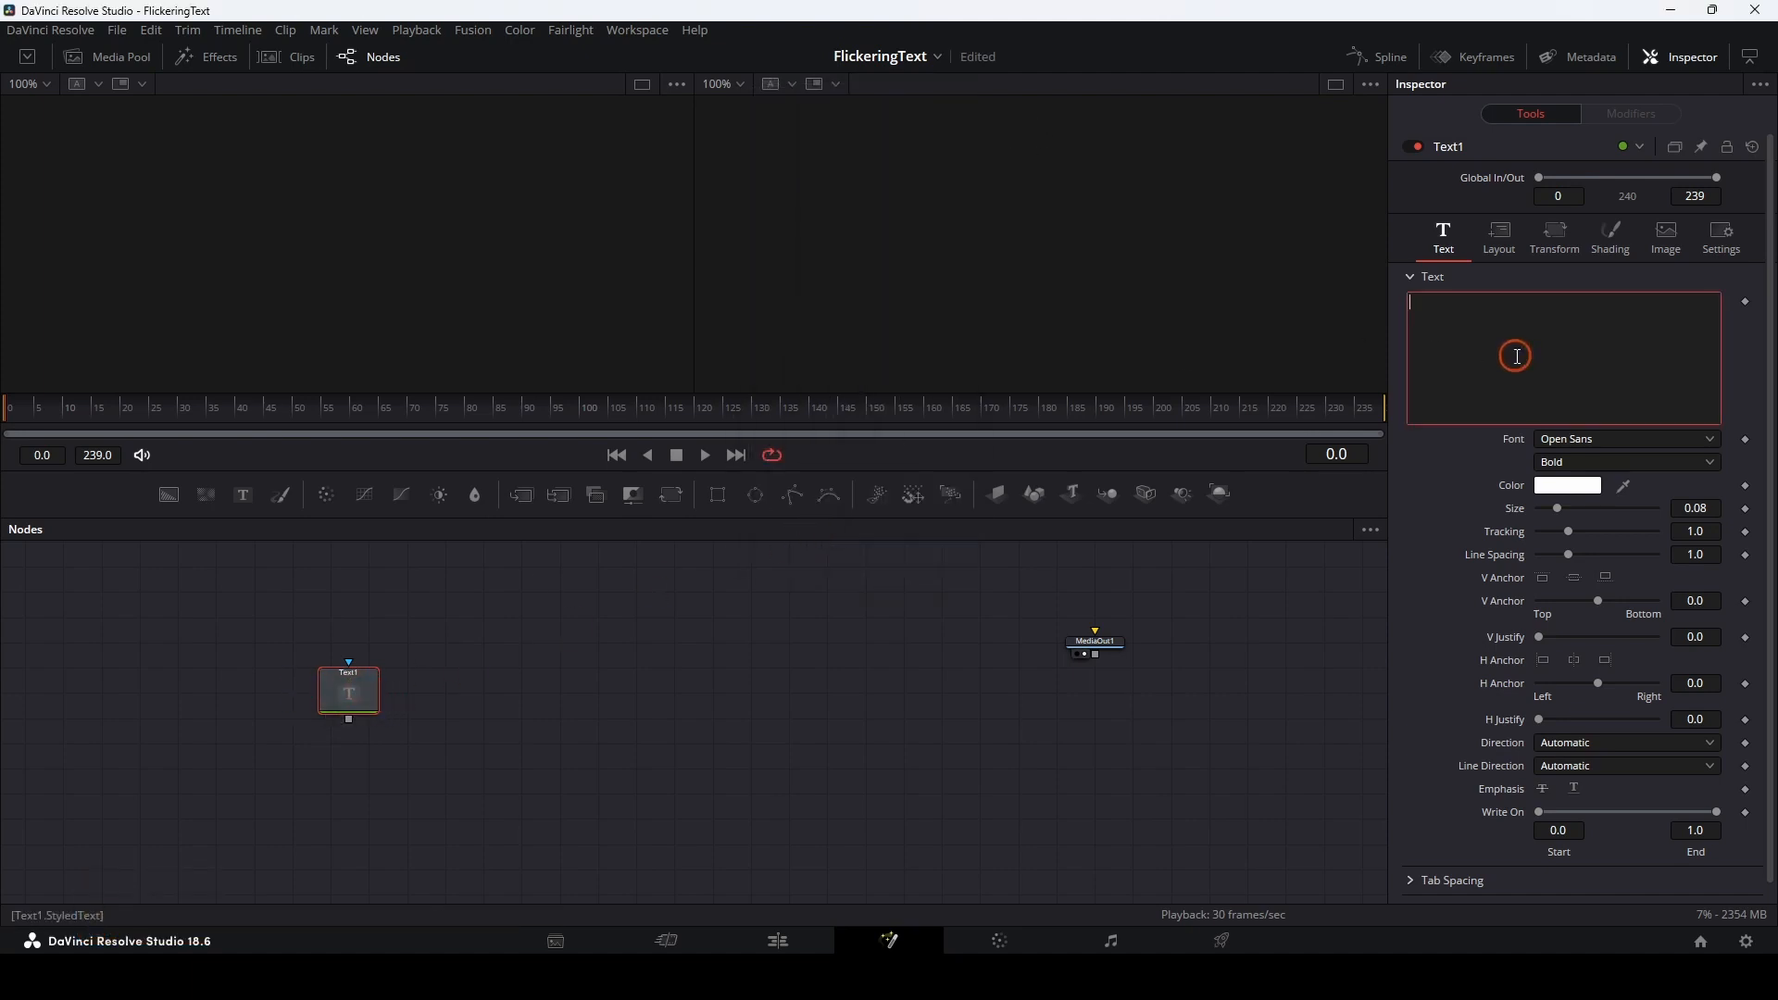
{"action": "type", "text": "Text"}
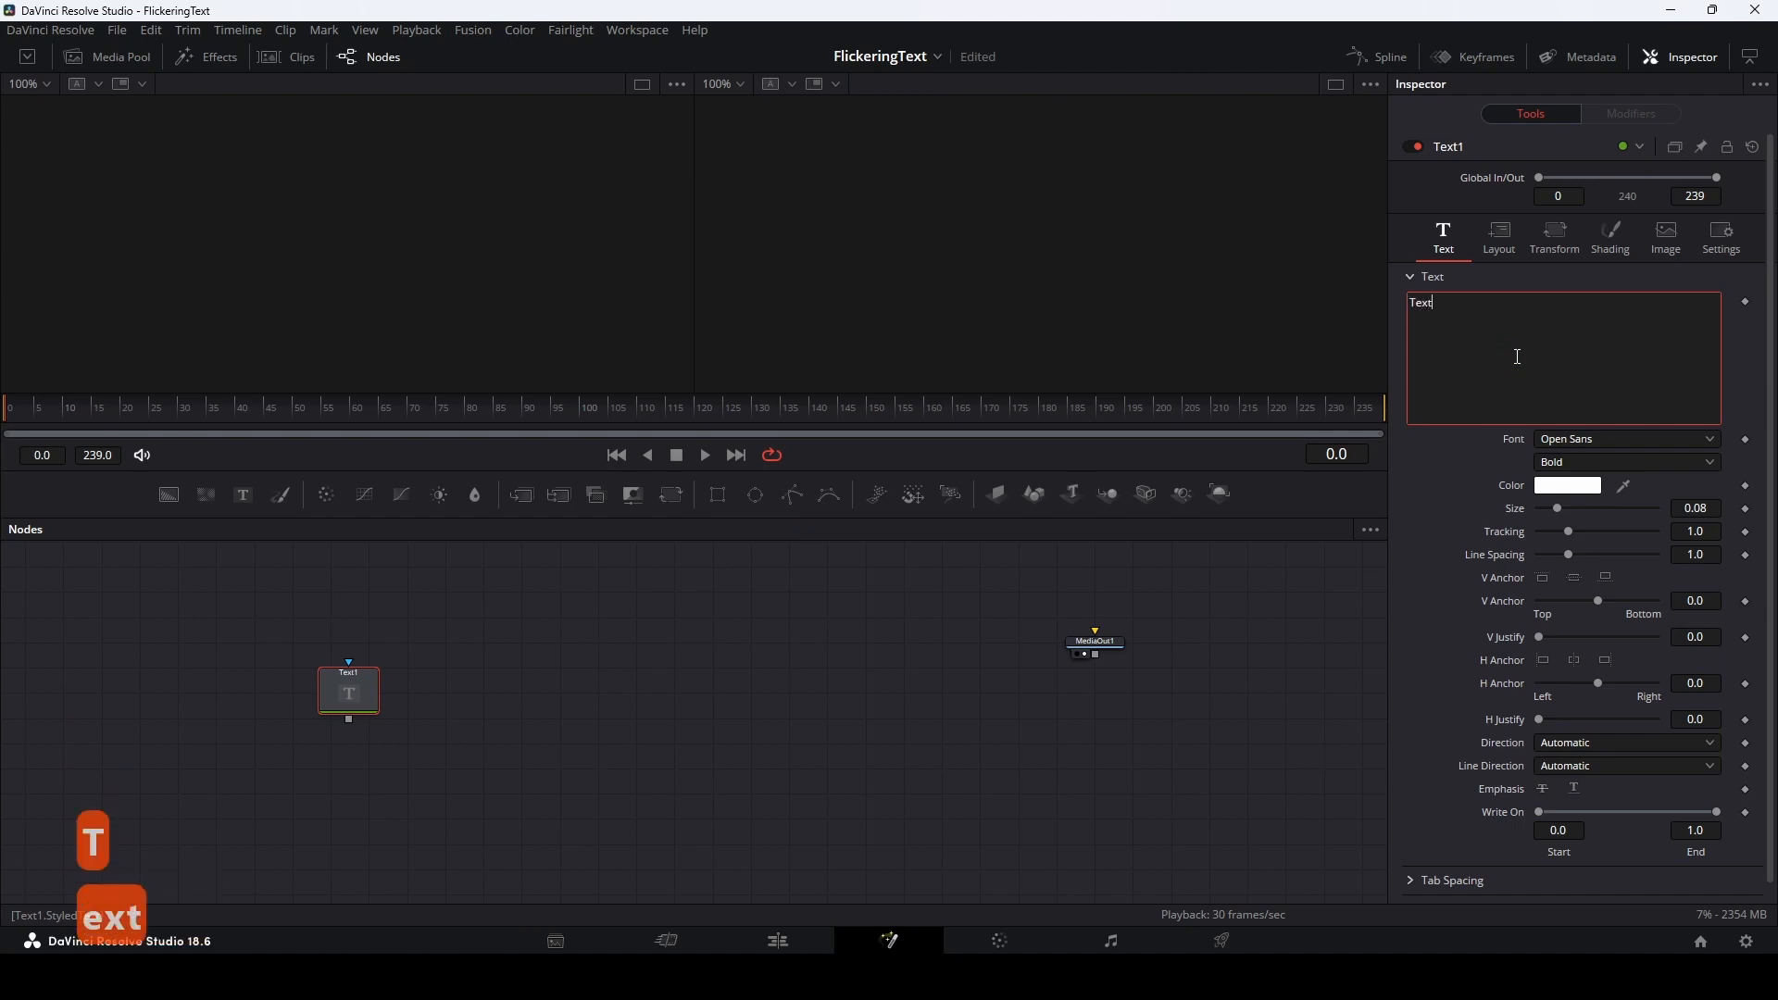
{"action": "key", "text": "Return"}
{"action": "type", "text": "Ef"}
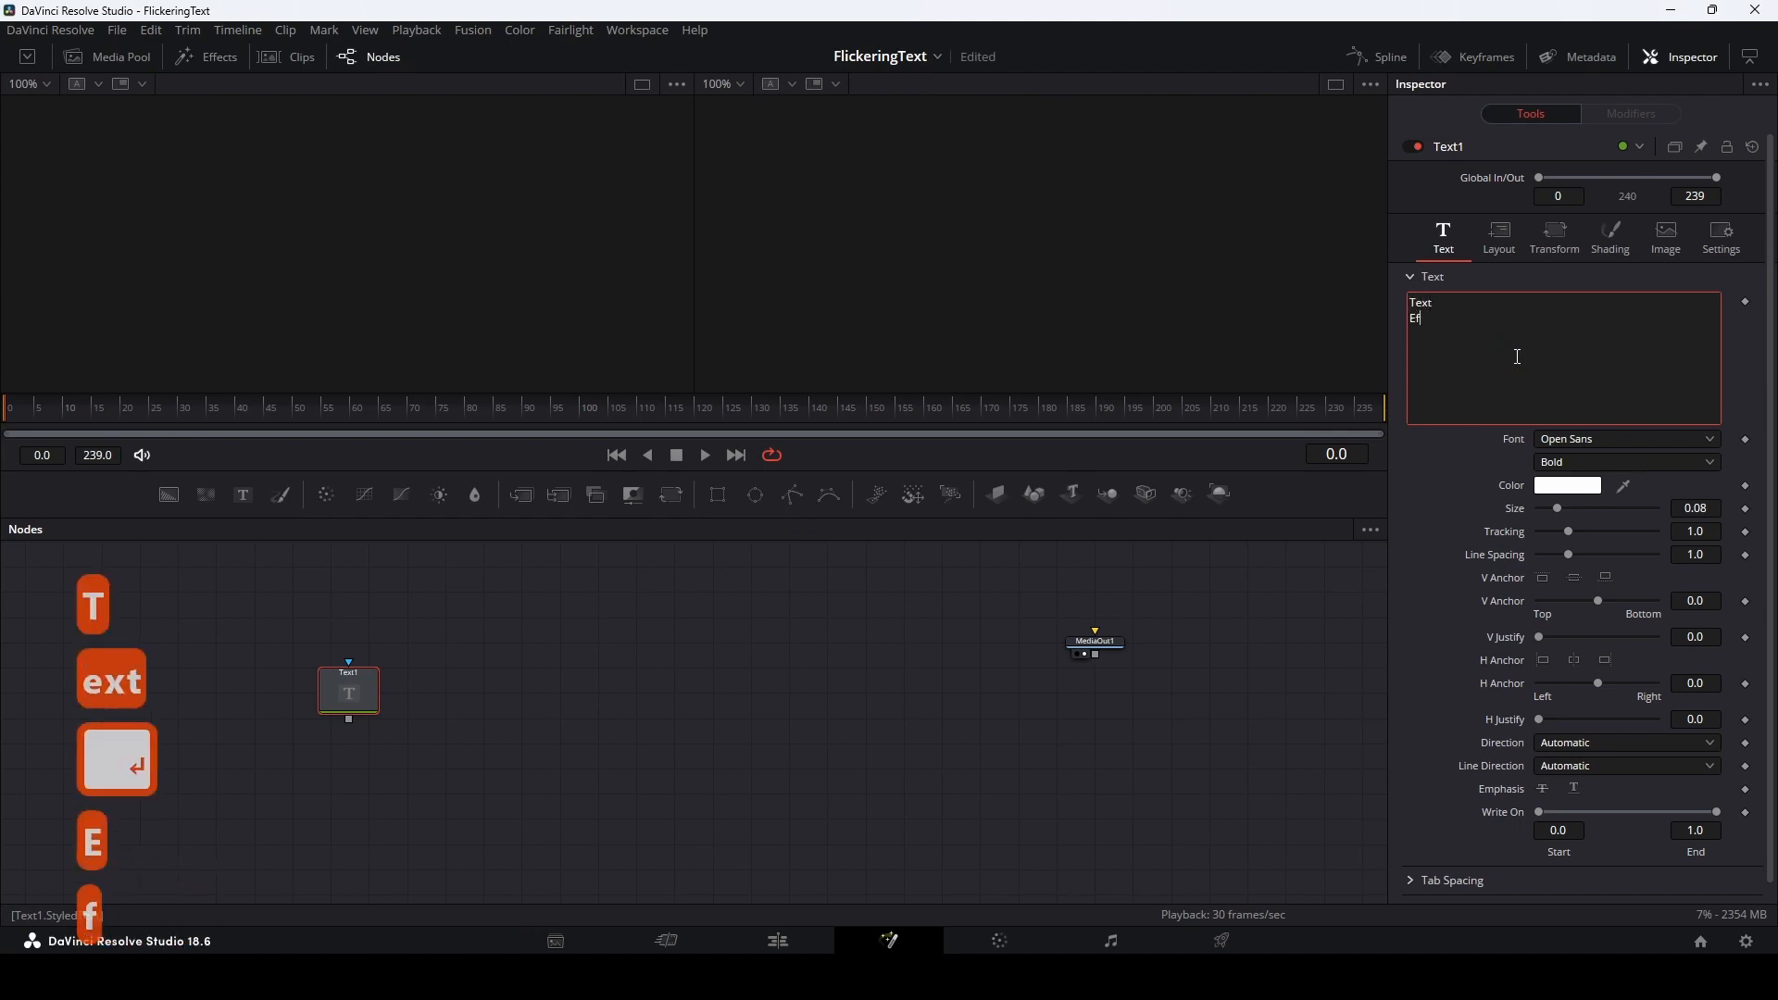
{"action": "type", "text": "fect"}
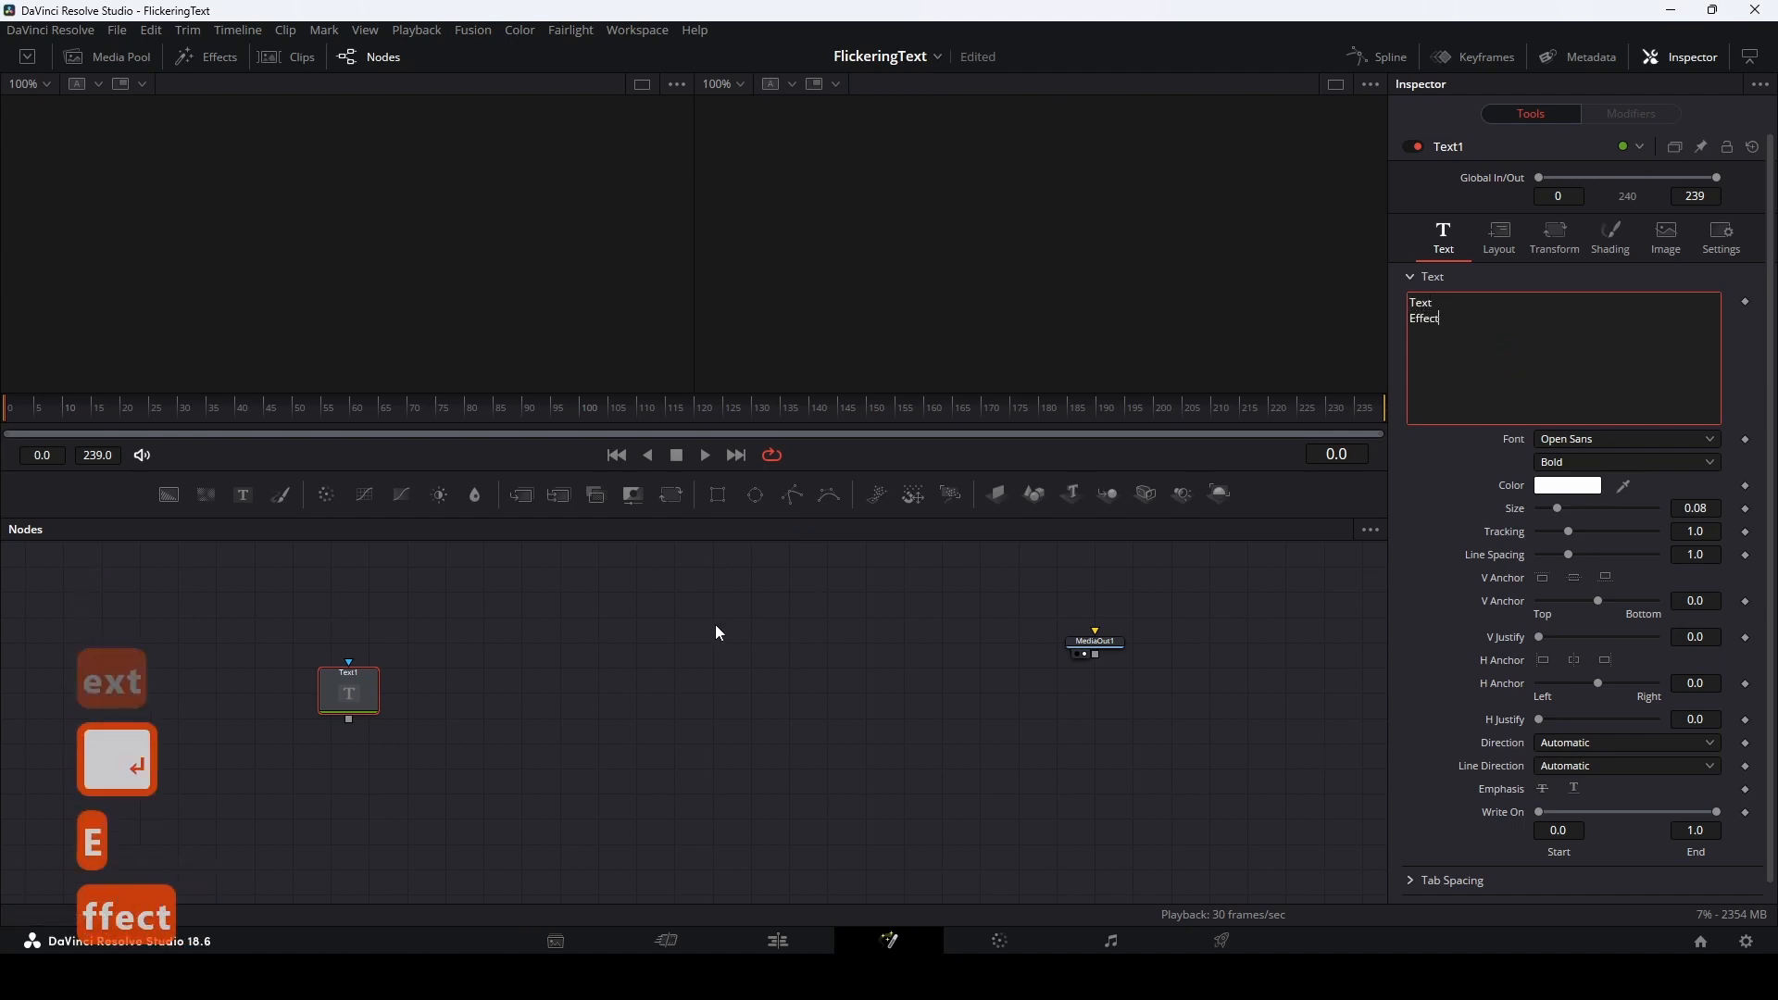
{"action": "left_click", "coordinate": [352, 681]}
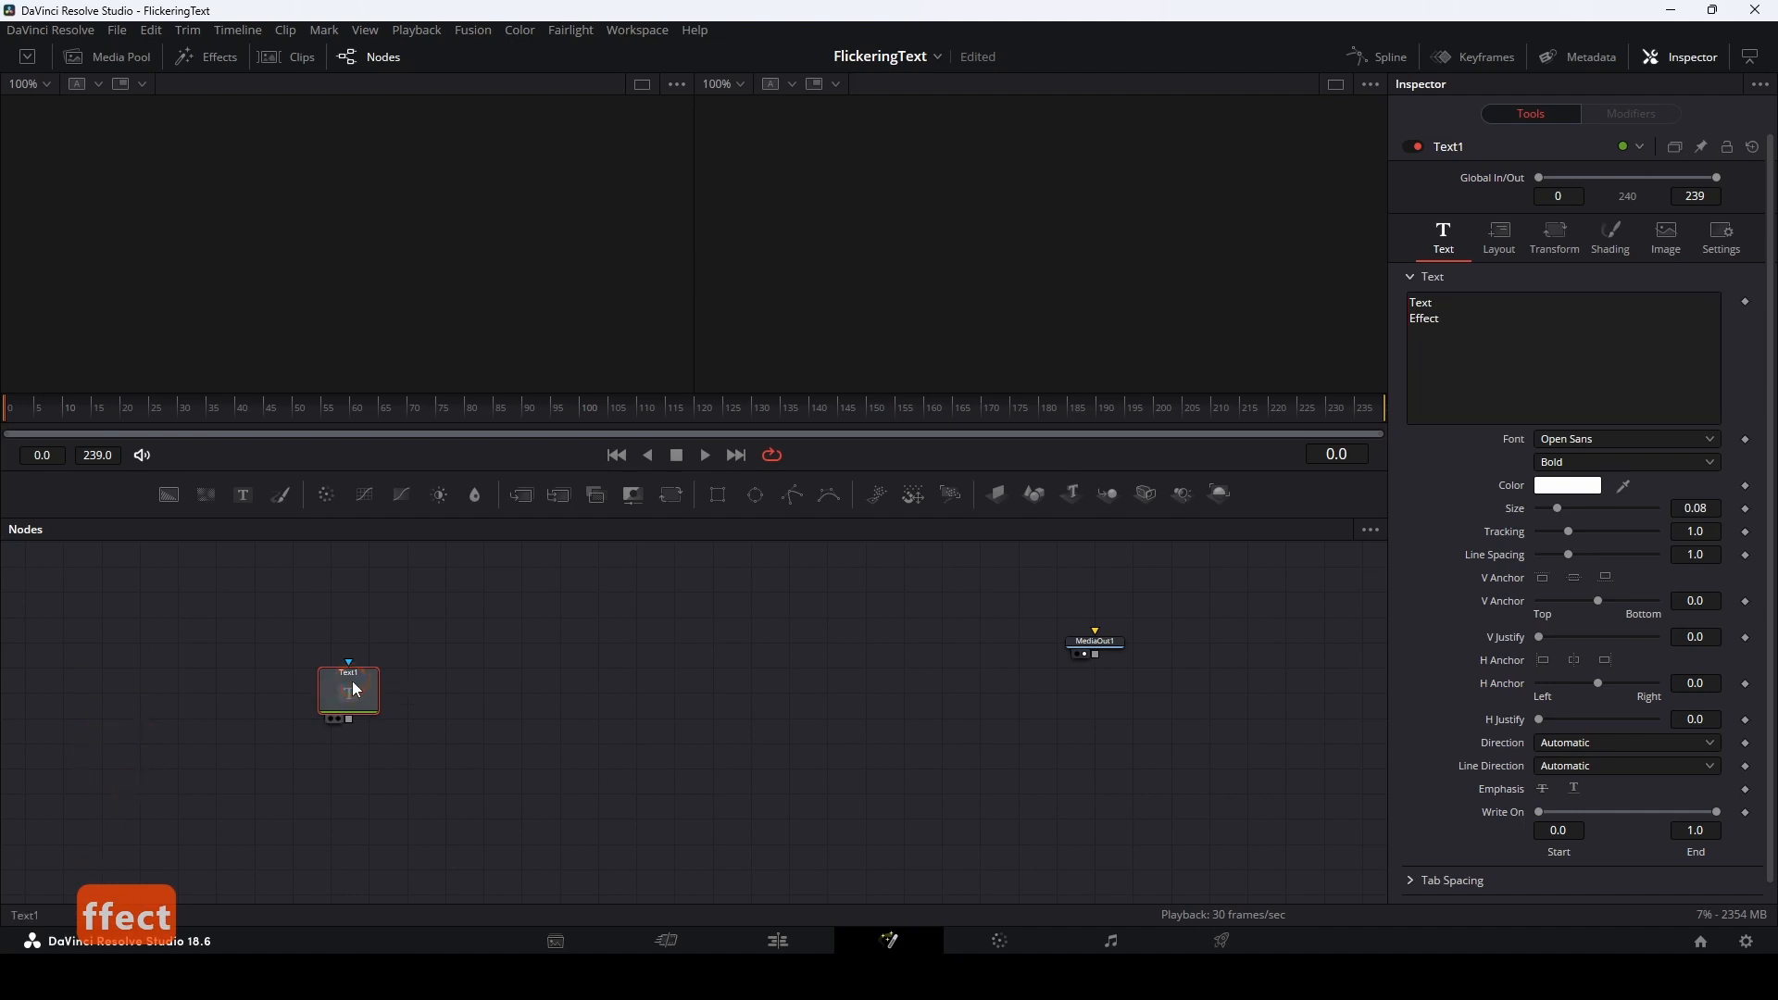
{"action": "key", "text": "2"}
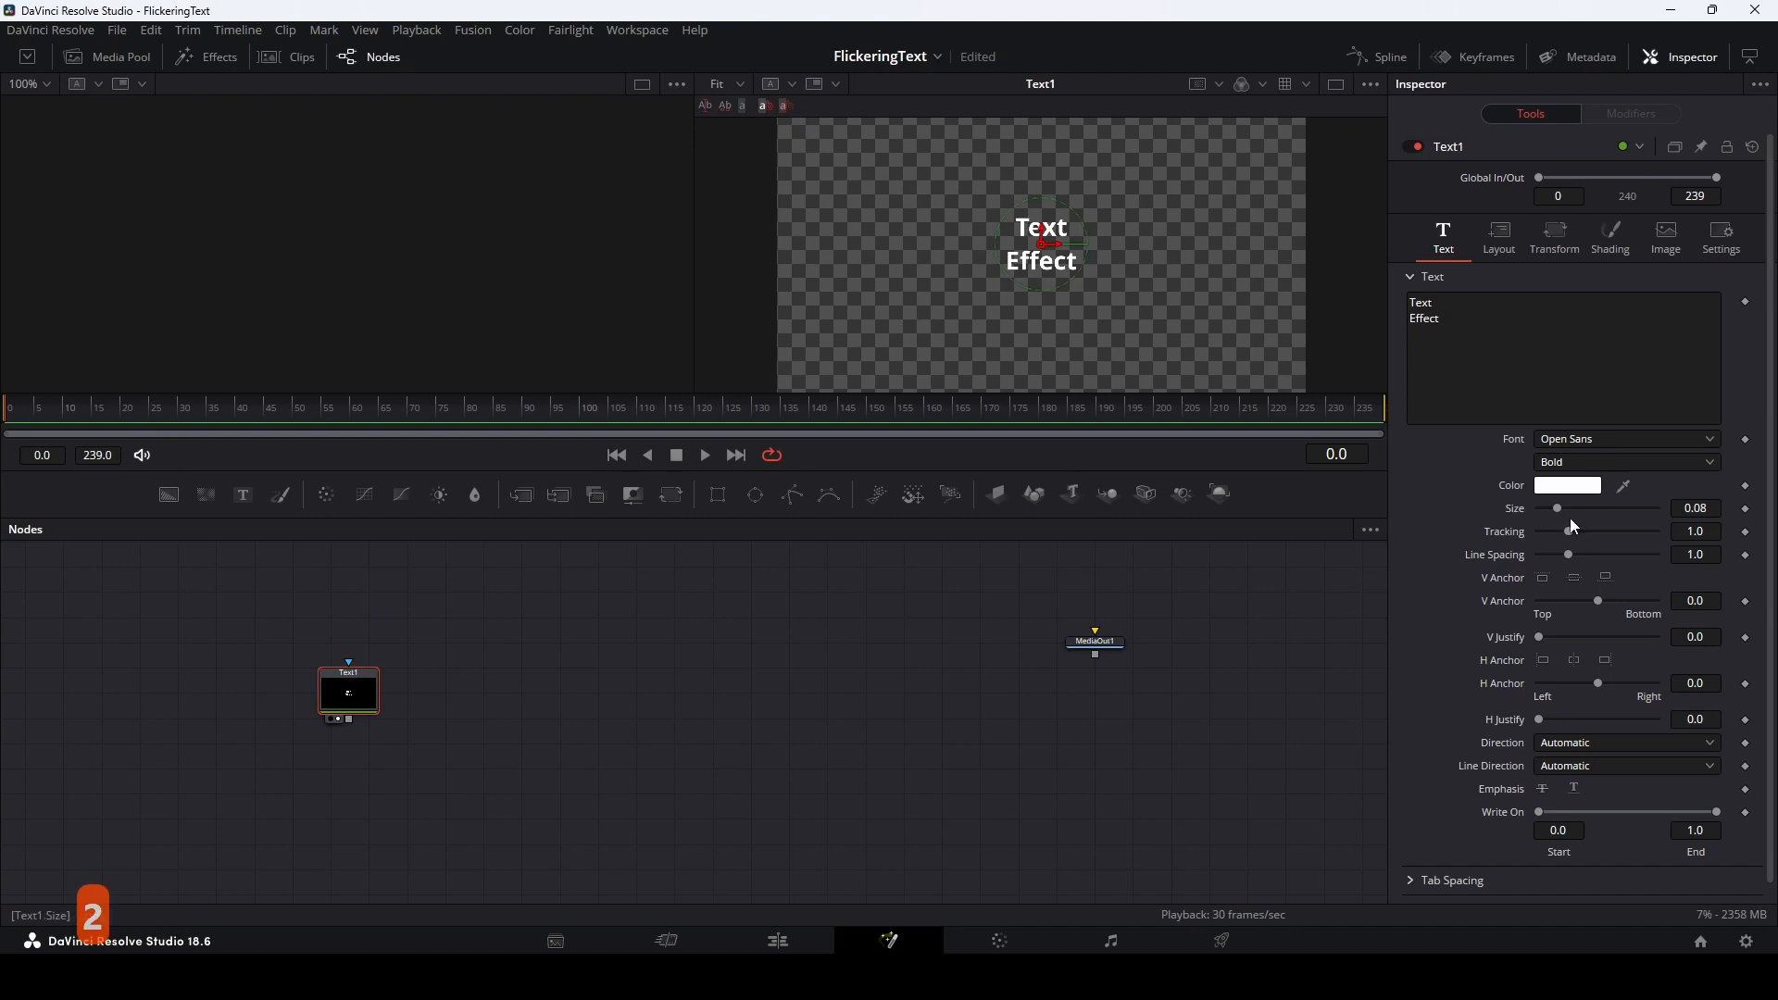
Enlarge the text to a size of about 0.2 and change its font to AniMe Matrix - MB_EN
{"action": "left_click_drag", "start_coordinate": [1558, 508], "coordinate": [1585, 508]}
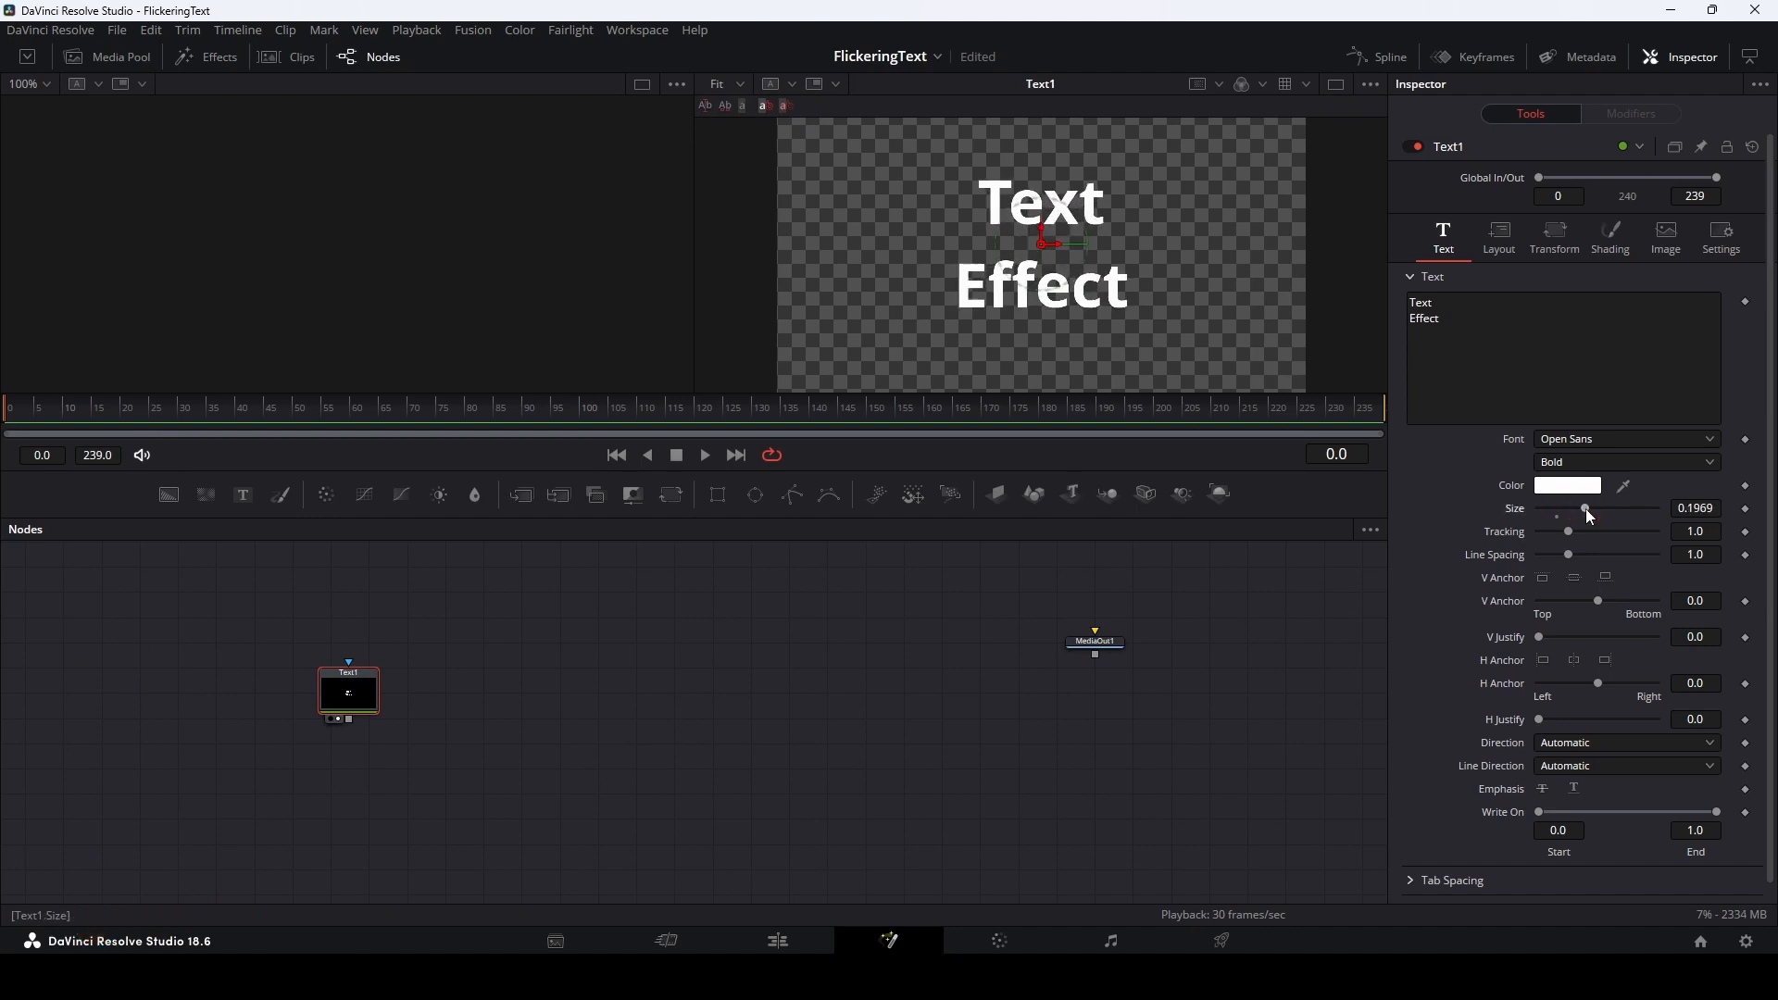
{"action": "left_click", "coordinate": [1593, 438]}
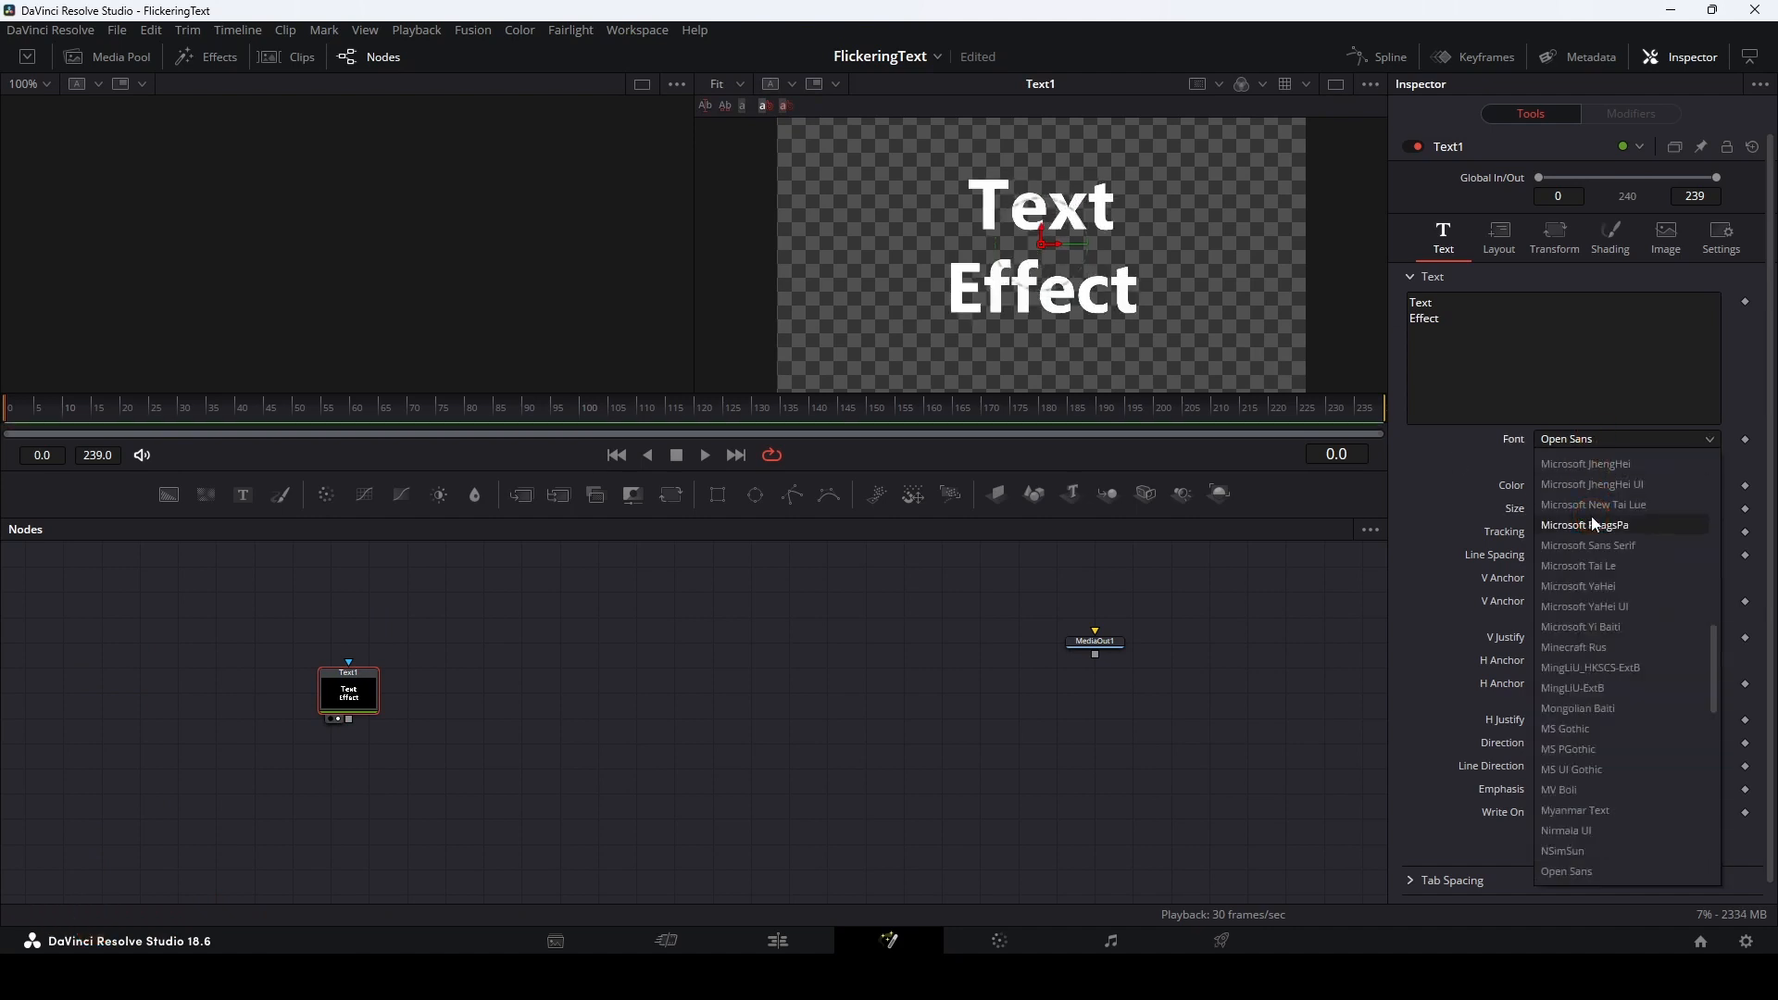
{"action": "scroll", "coordinate": [1612, 533], "scroll_direction": "up", "scroll_amount": 17}
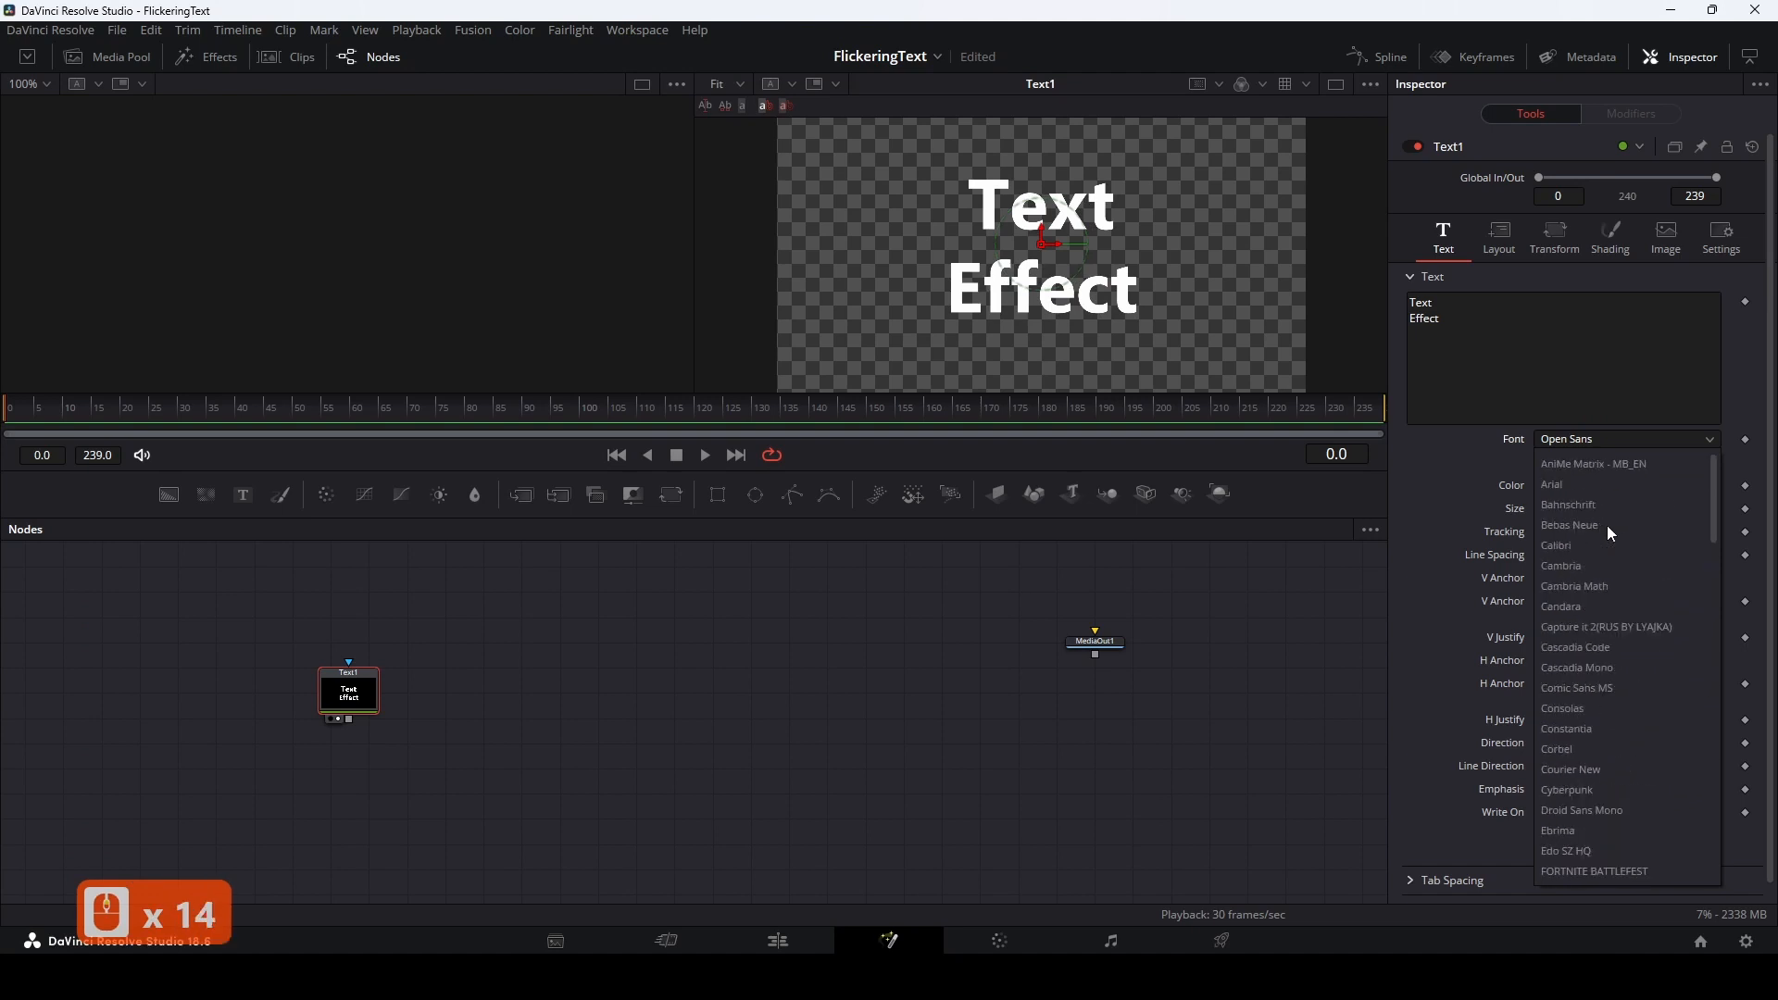
{"action": "left_click", "coordinate": [1591, 465]}
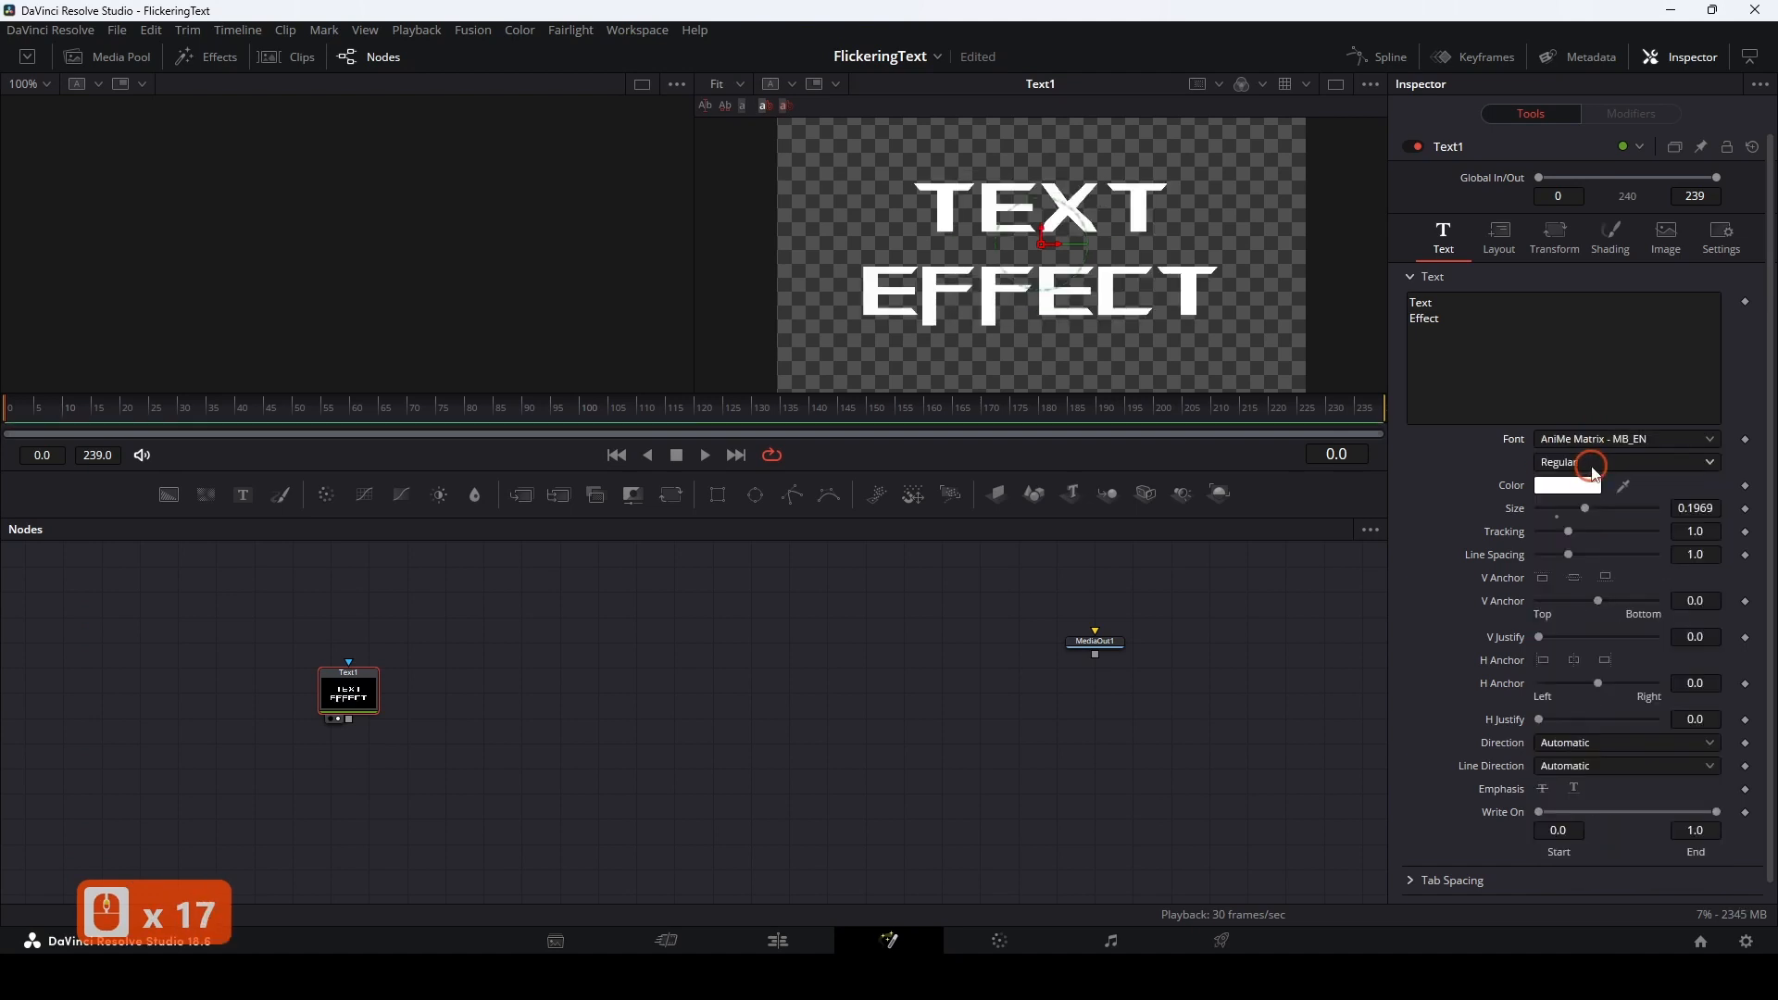
{"action": "left_click", "coordinate": [1488, 493]}
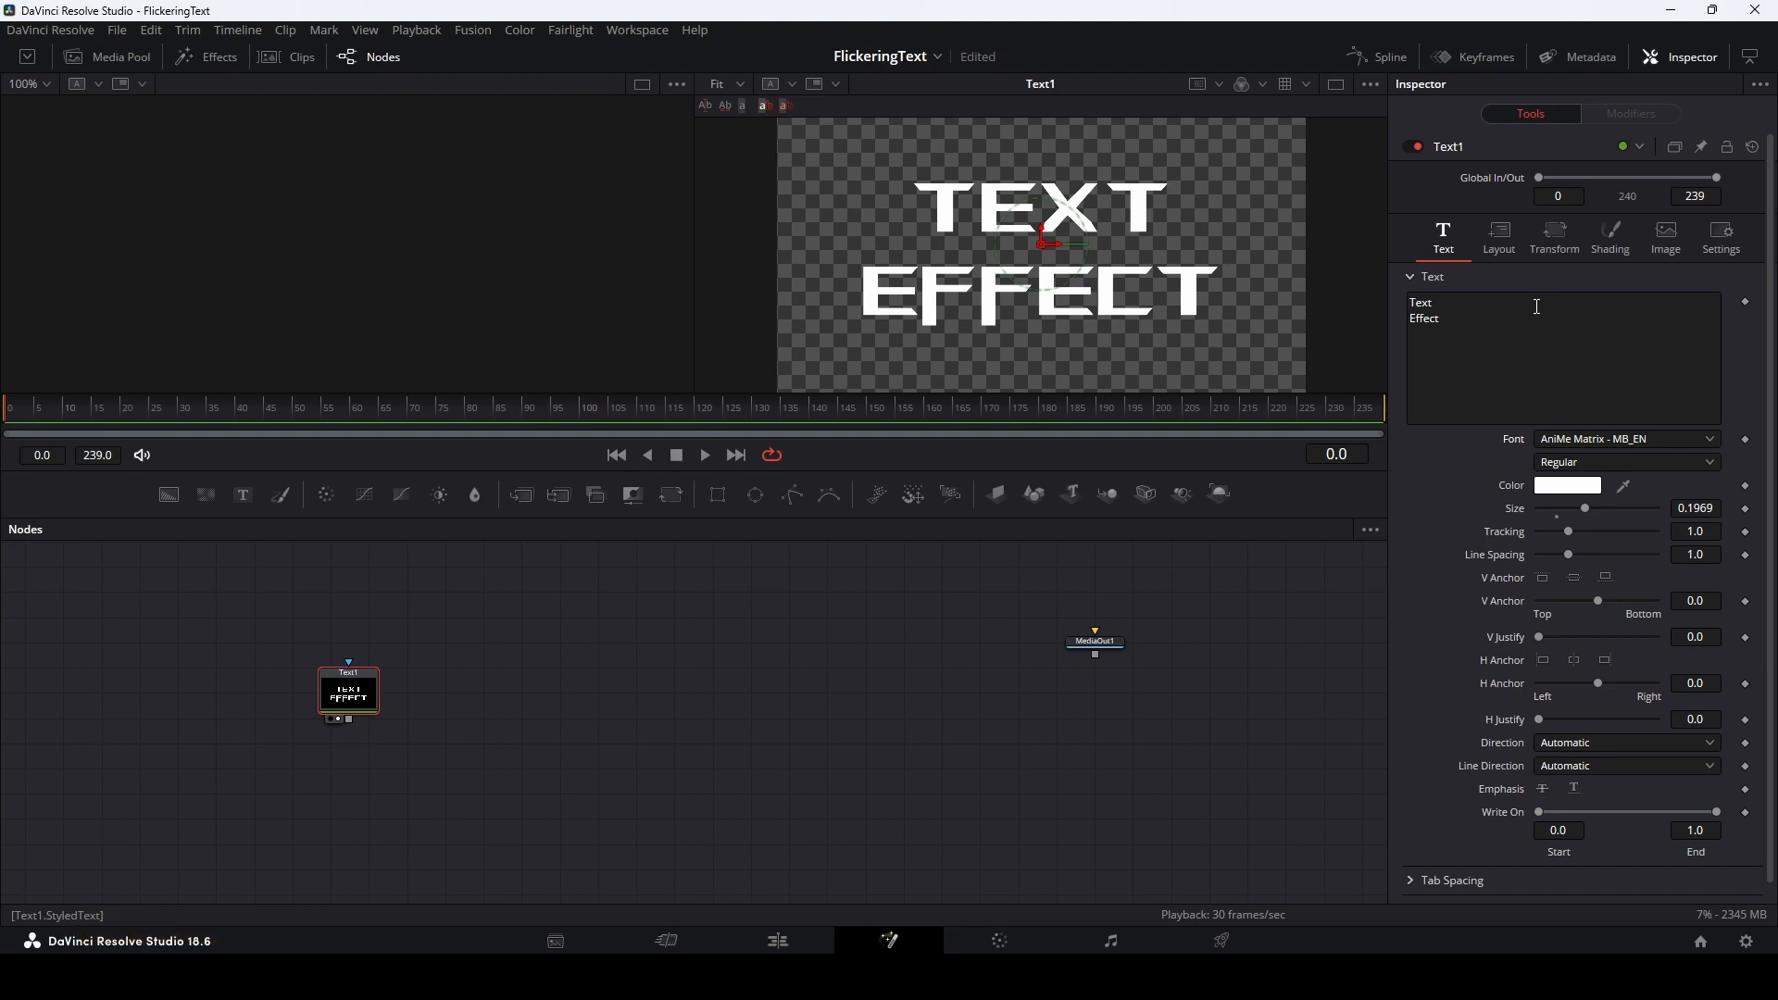
Enable the Red Outline shading element, element 2, on the Text1 node
{"action": "left_click", "coordinate": [1602, 238]}
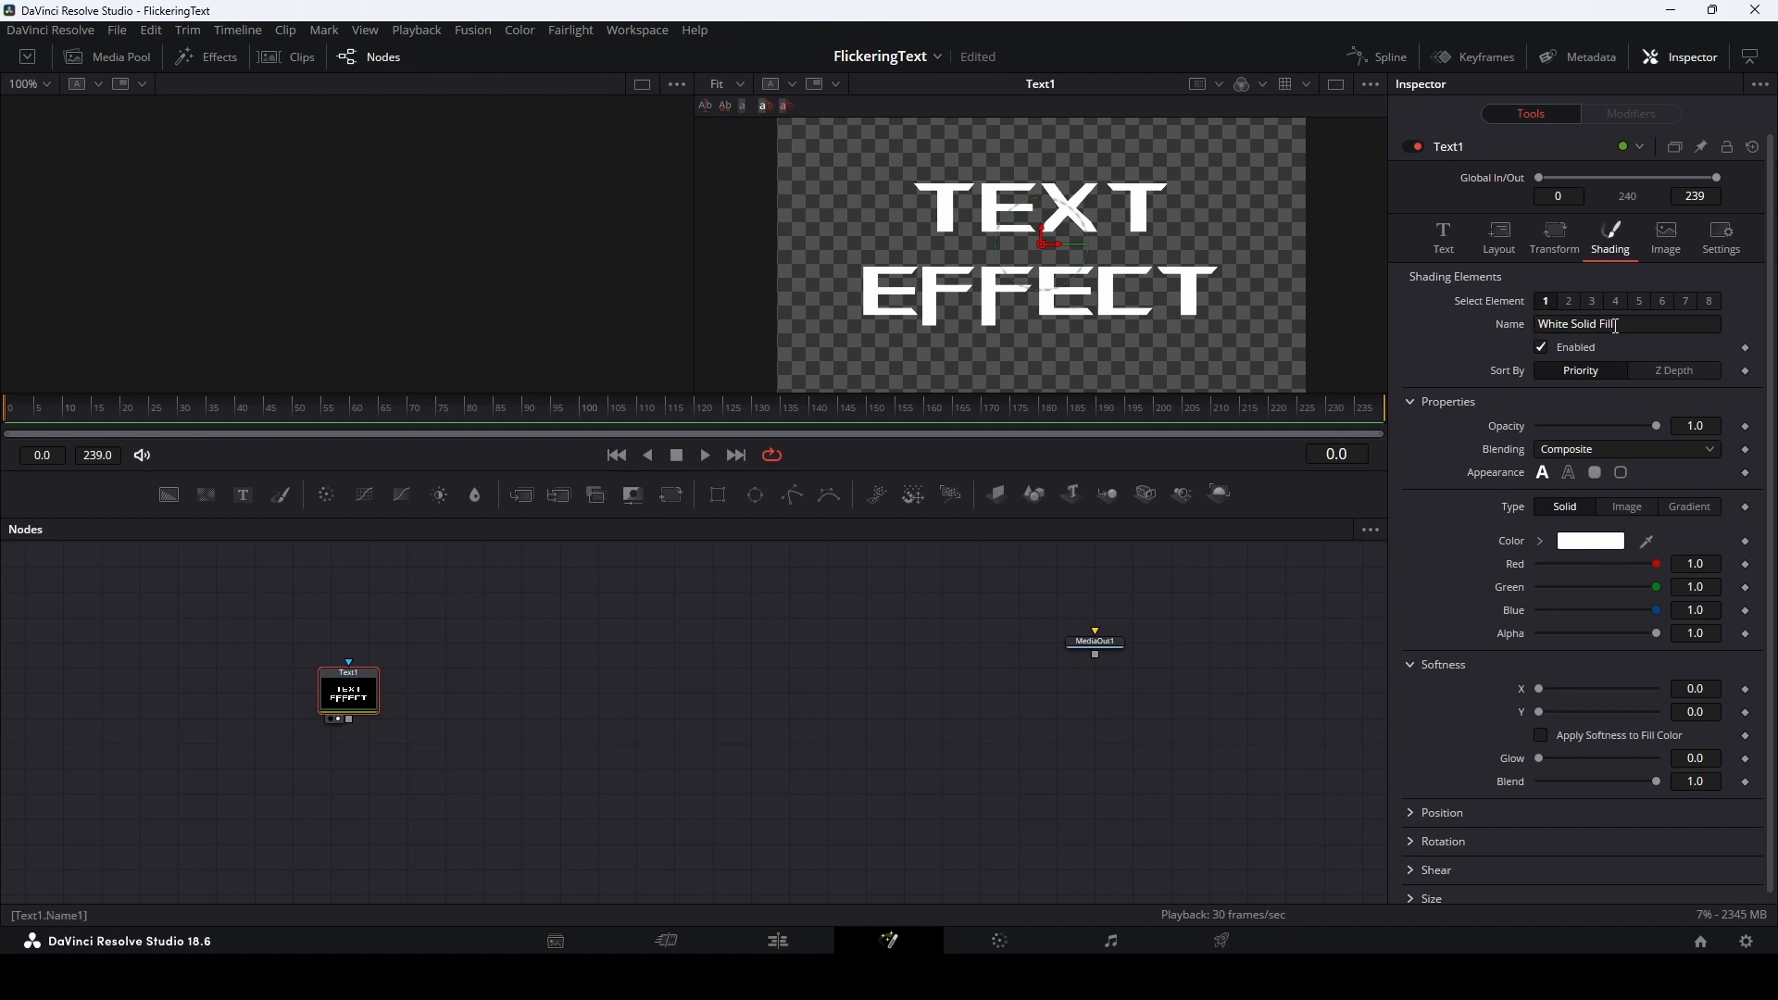
{"action": "left_click", "coordinate": [1567, 303]}
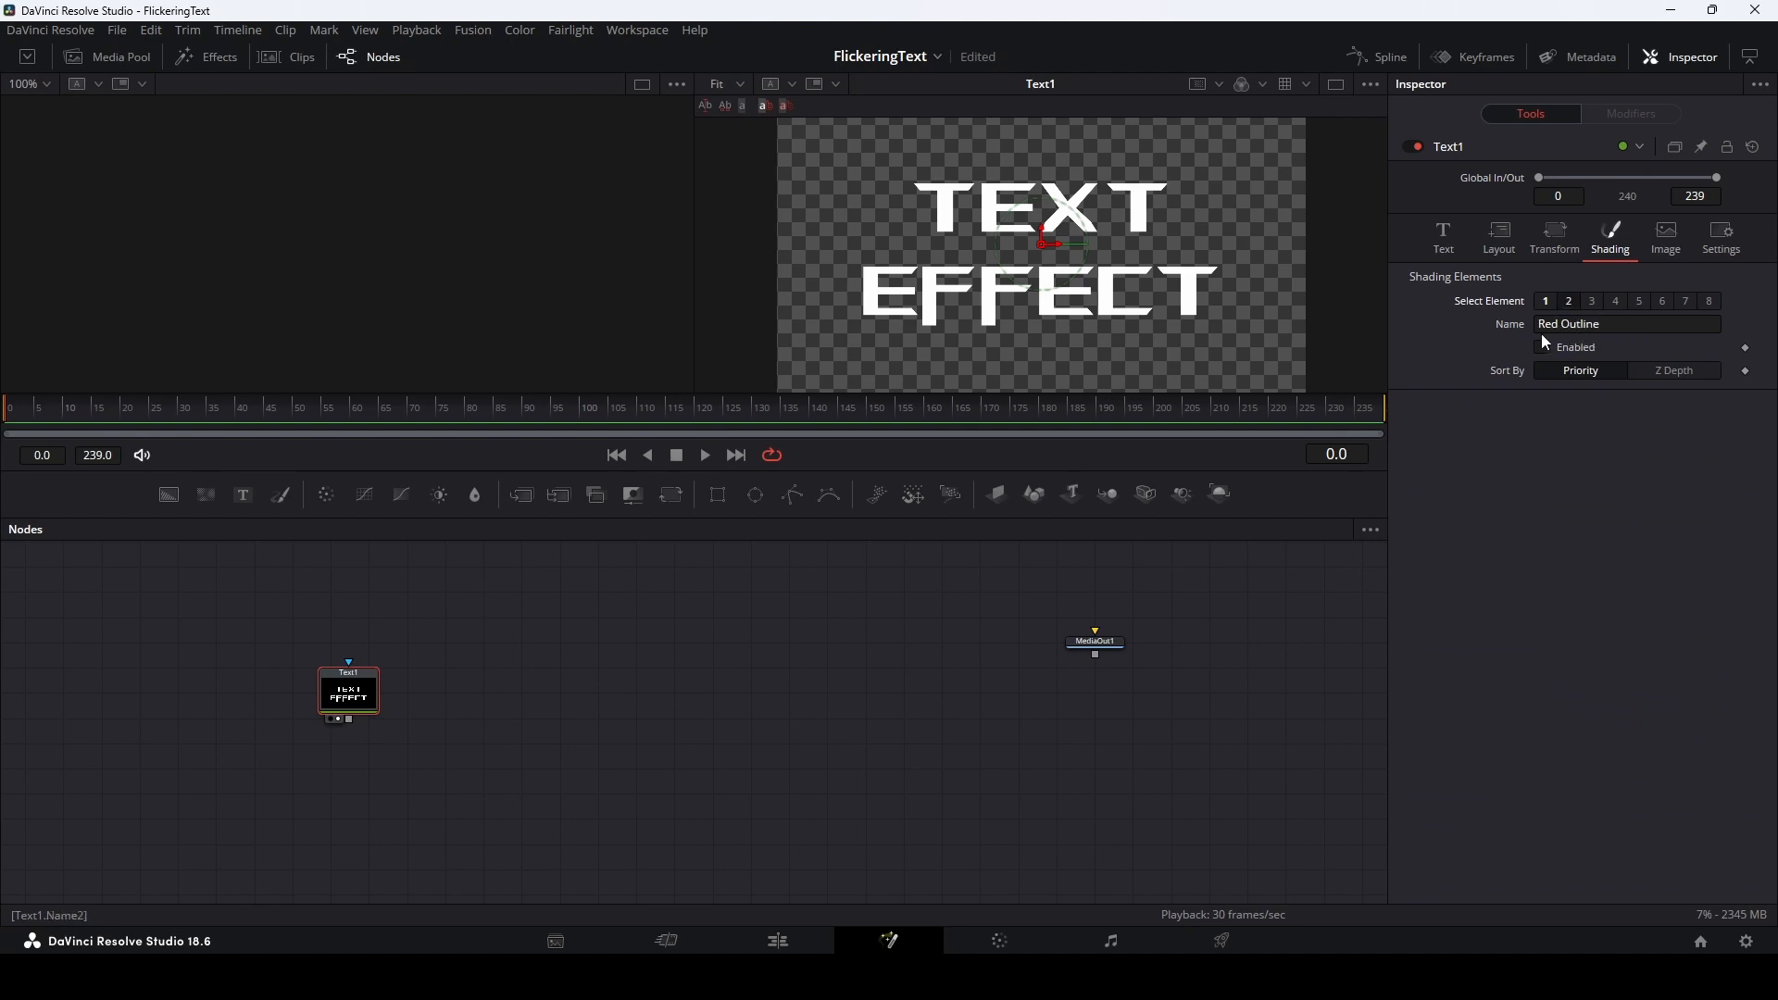
{"action": "left_click", "coordinate": [1590, 324]}
{"action": "left_click", "coordinate": [1538, 341]}
{"action": "left_click", "coordinate": [1541, 346]}
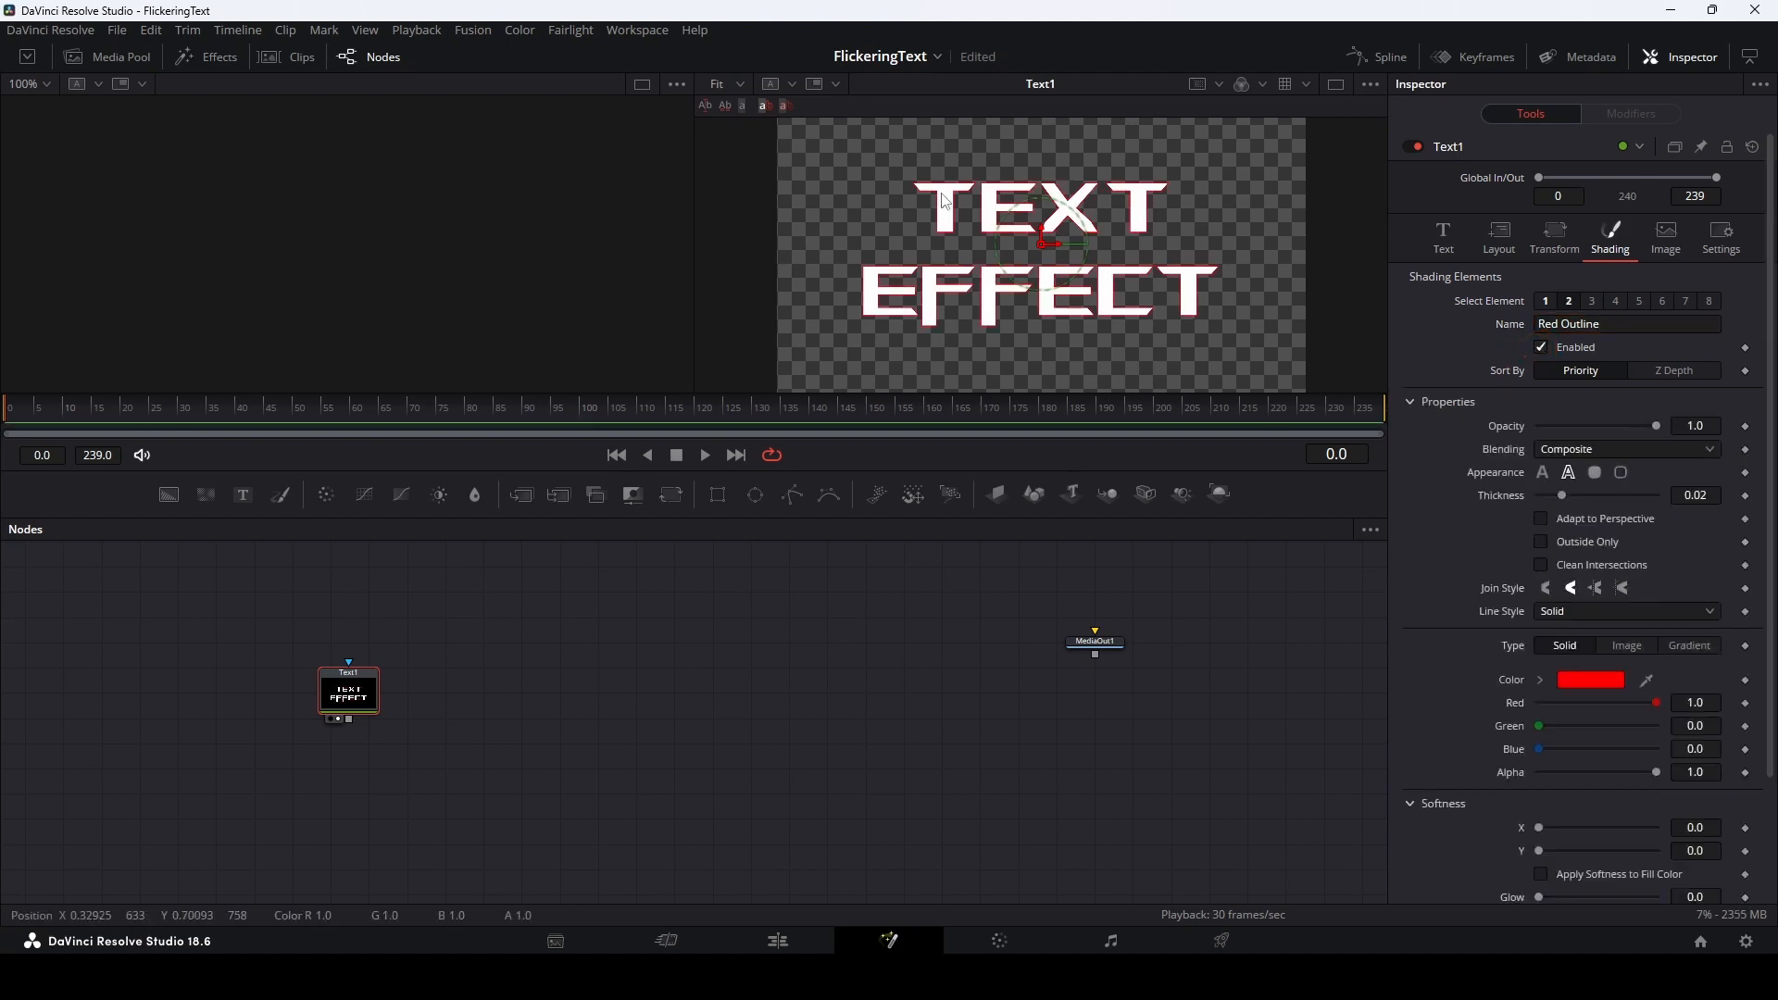
Change the text outline's color to bright magenta, #ff21fb
{"action": "left_click", "coordinate": [1582, 675]}
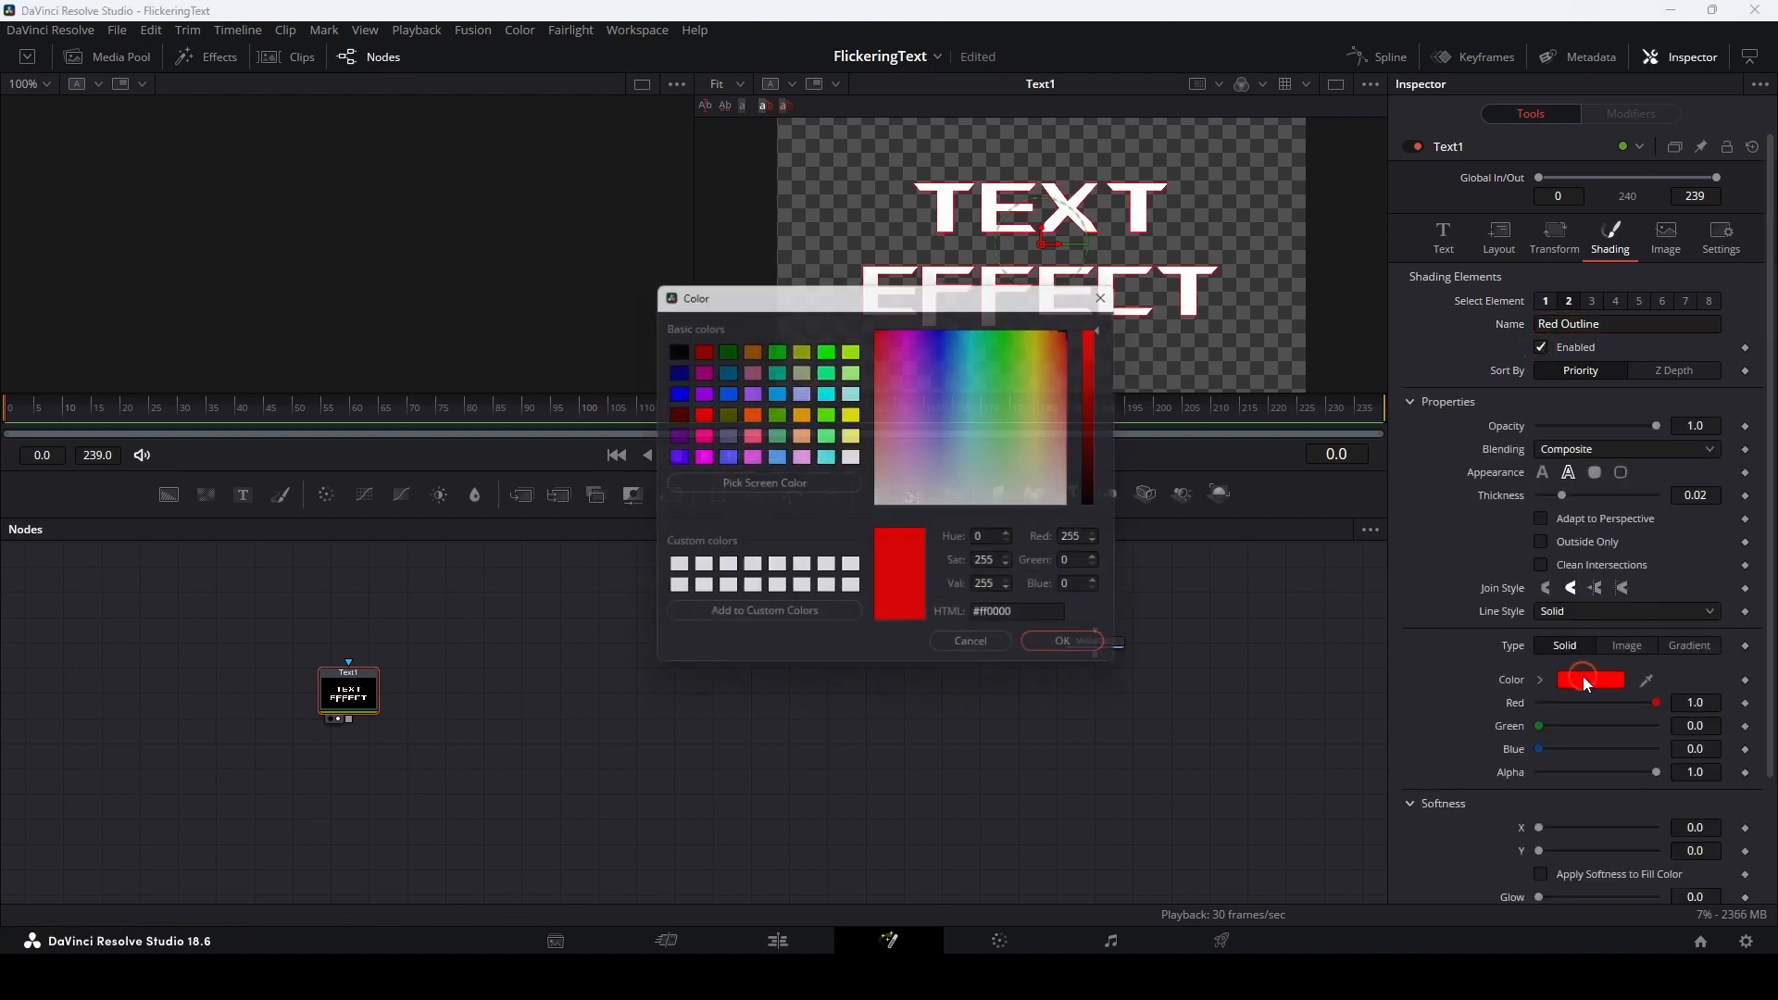
{"action": "left_click_drag", "start_coordinate": [904, 365], "coordinate": [910, 348]}
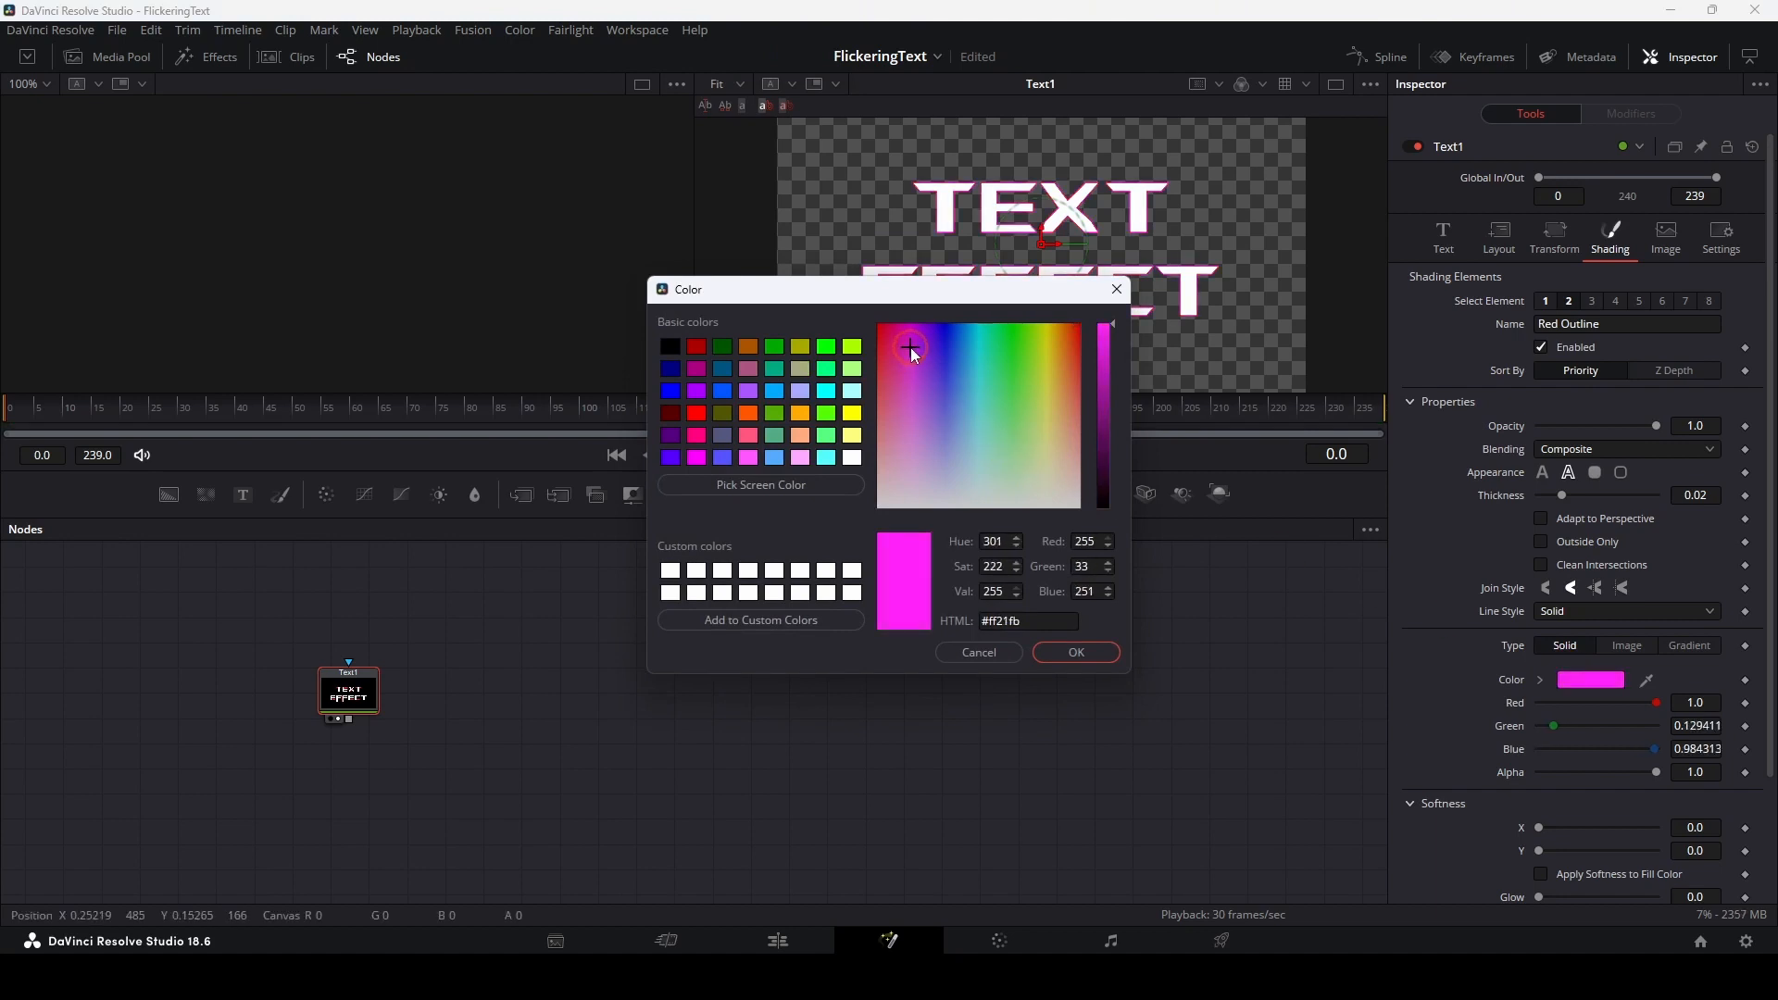
{"action": "left_click", "coordinate": [1075, 653]}
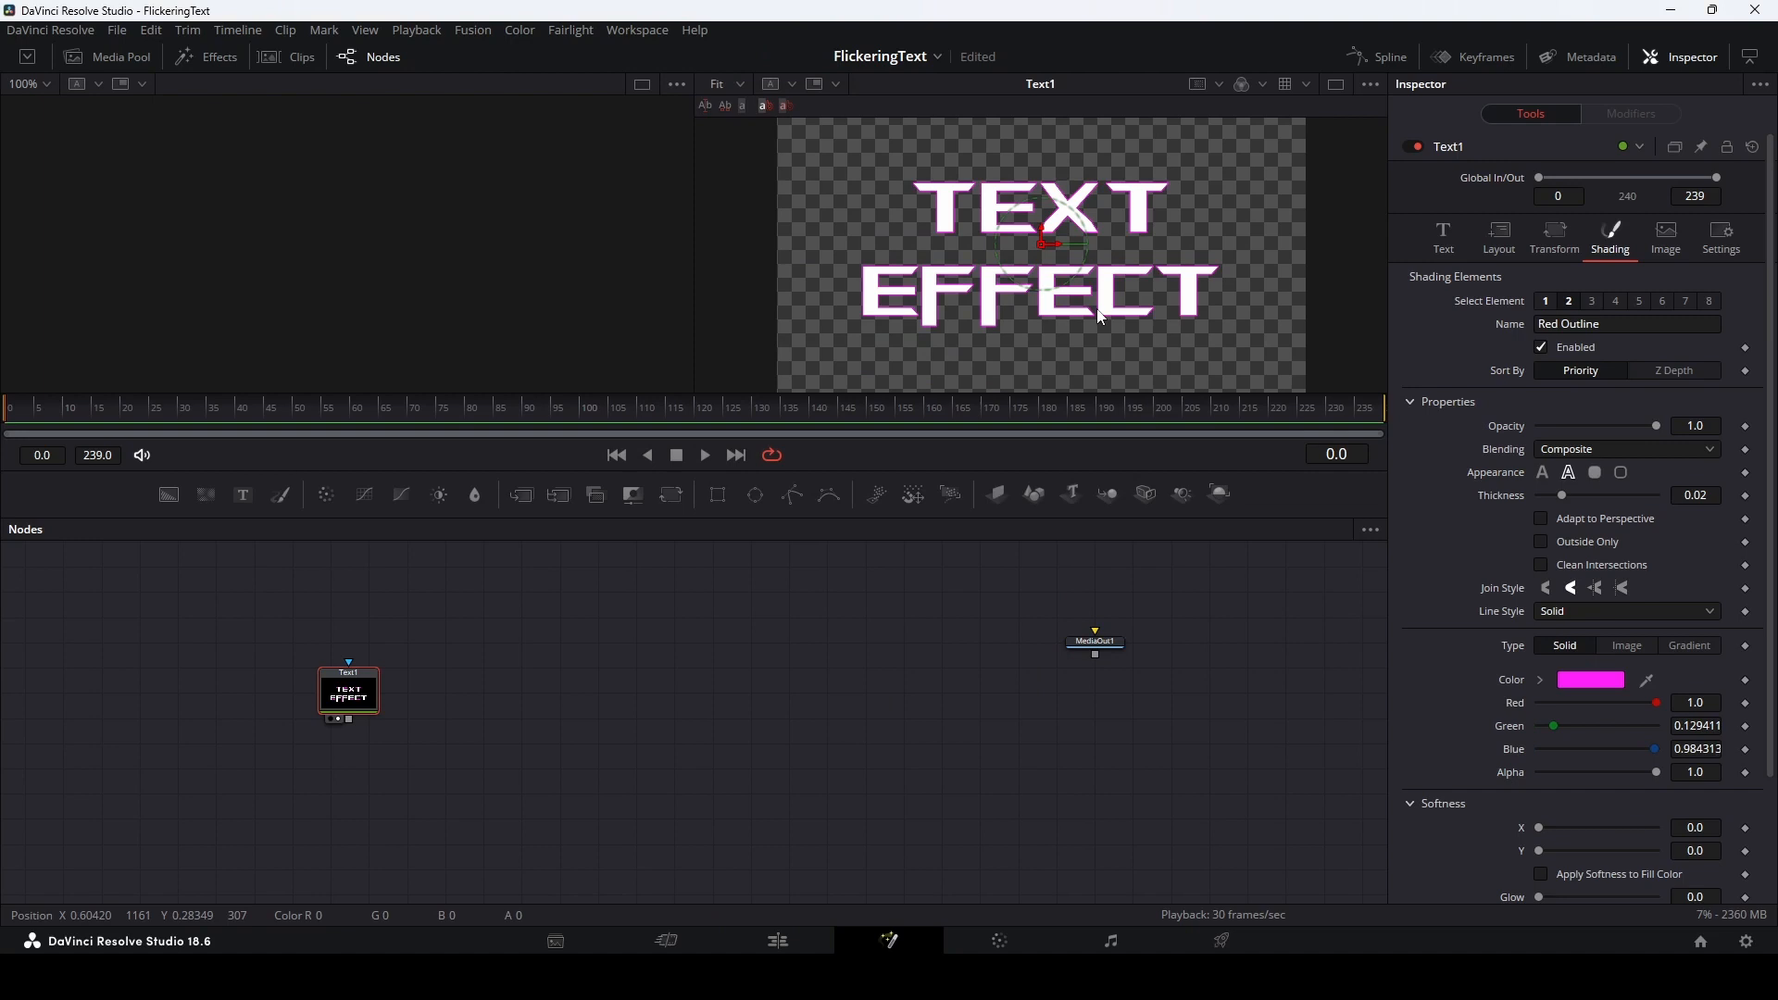
Add a Follower modifier to the styled text of the Text1 node
{"action": "left_click", "coordinate": [1441, 246]}
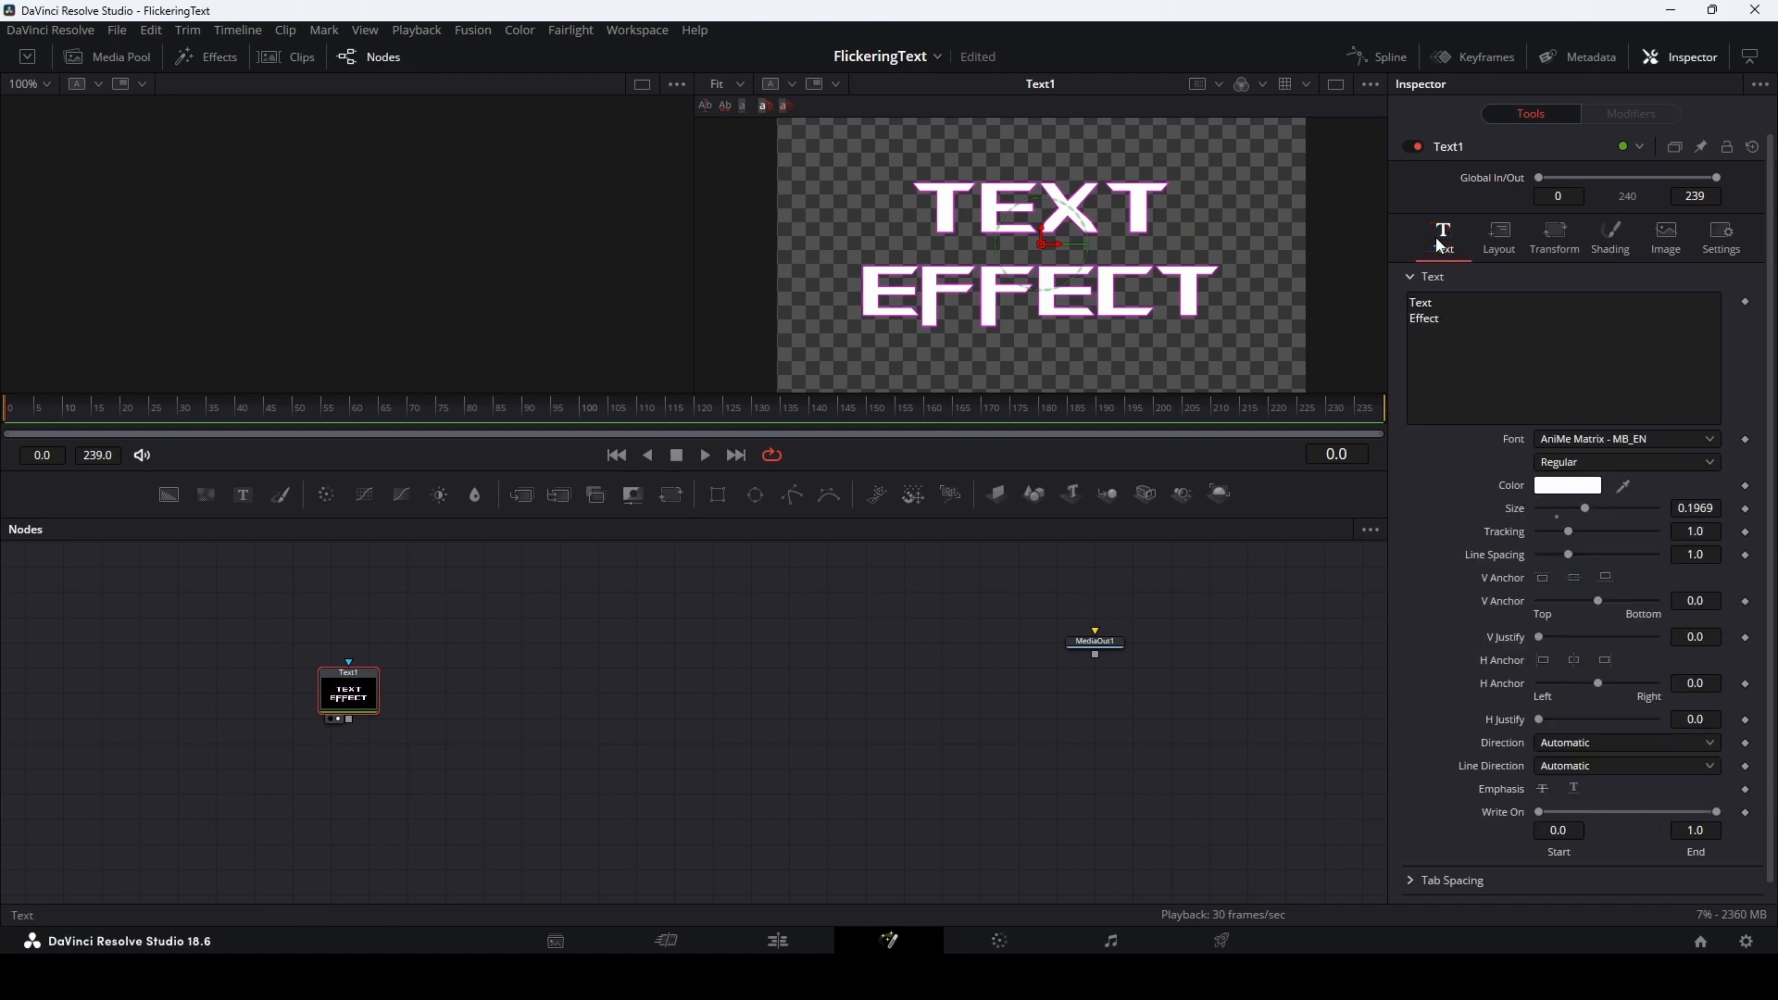
{"action": "right_click", "coordinate": [1463, 335]}
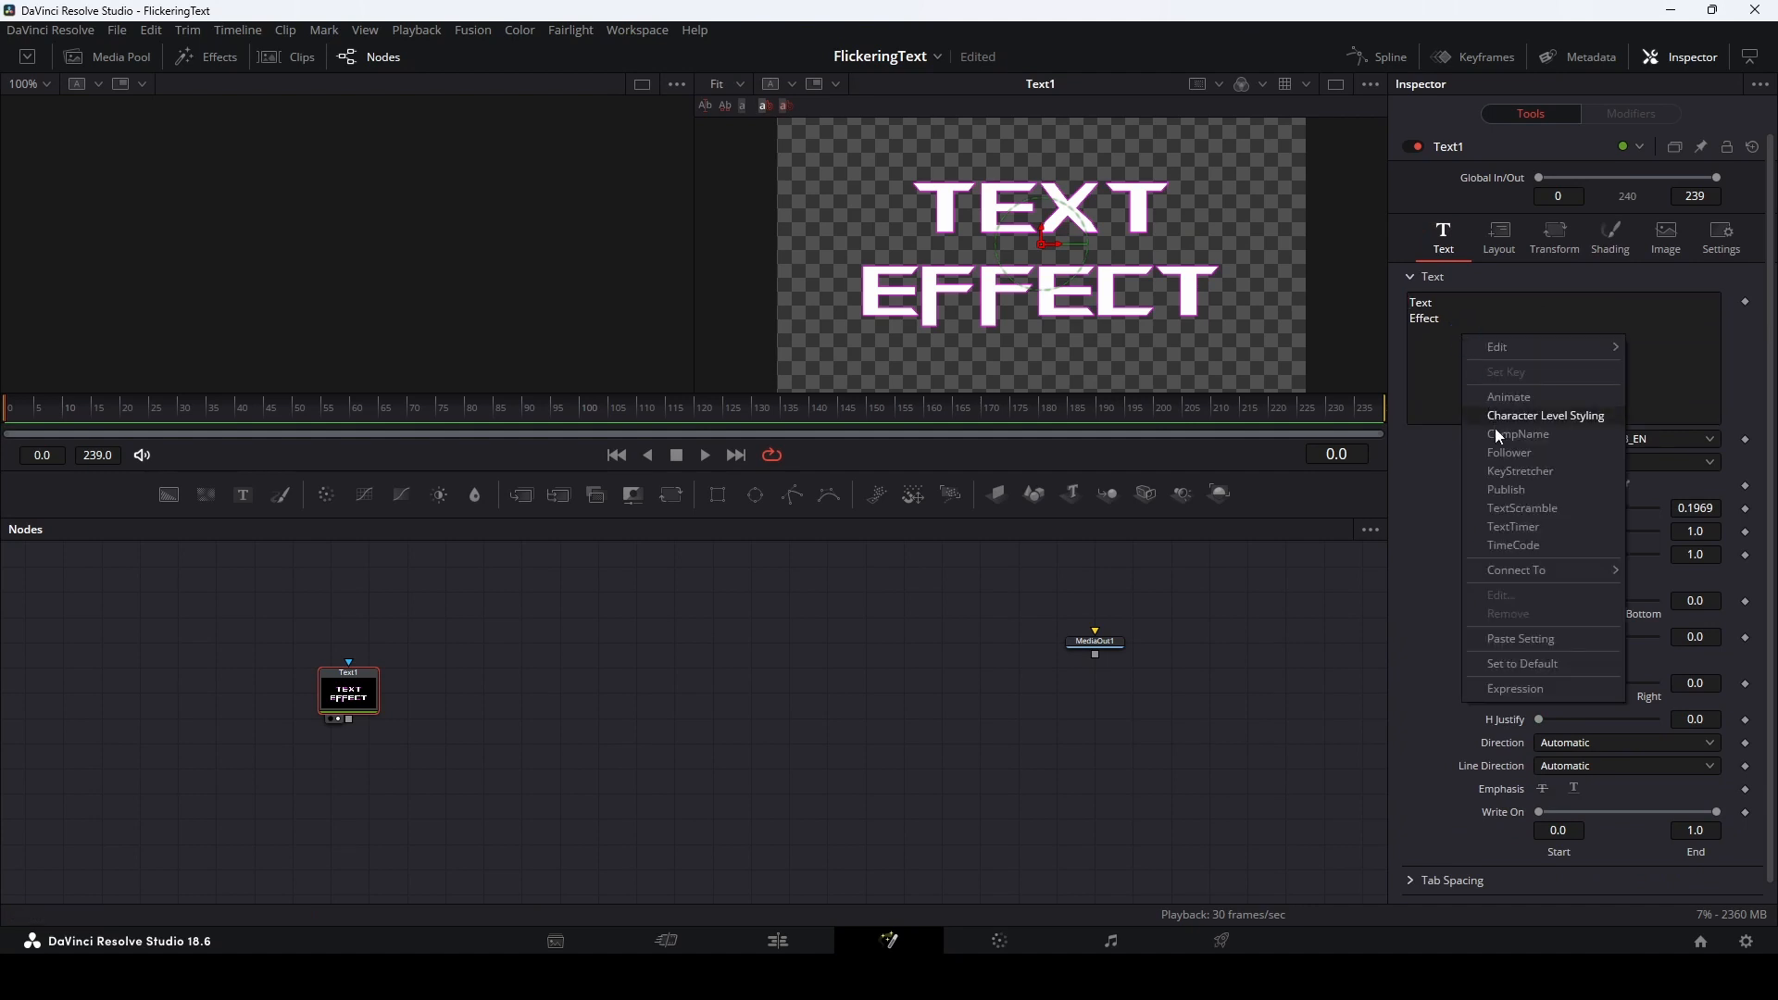
{"action": "left_click", "coordinate": [1498, 452]}
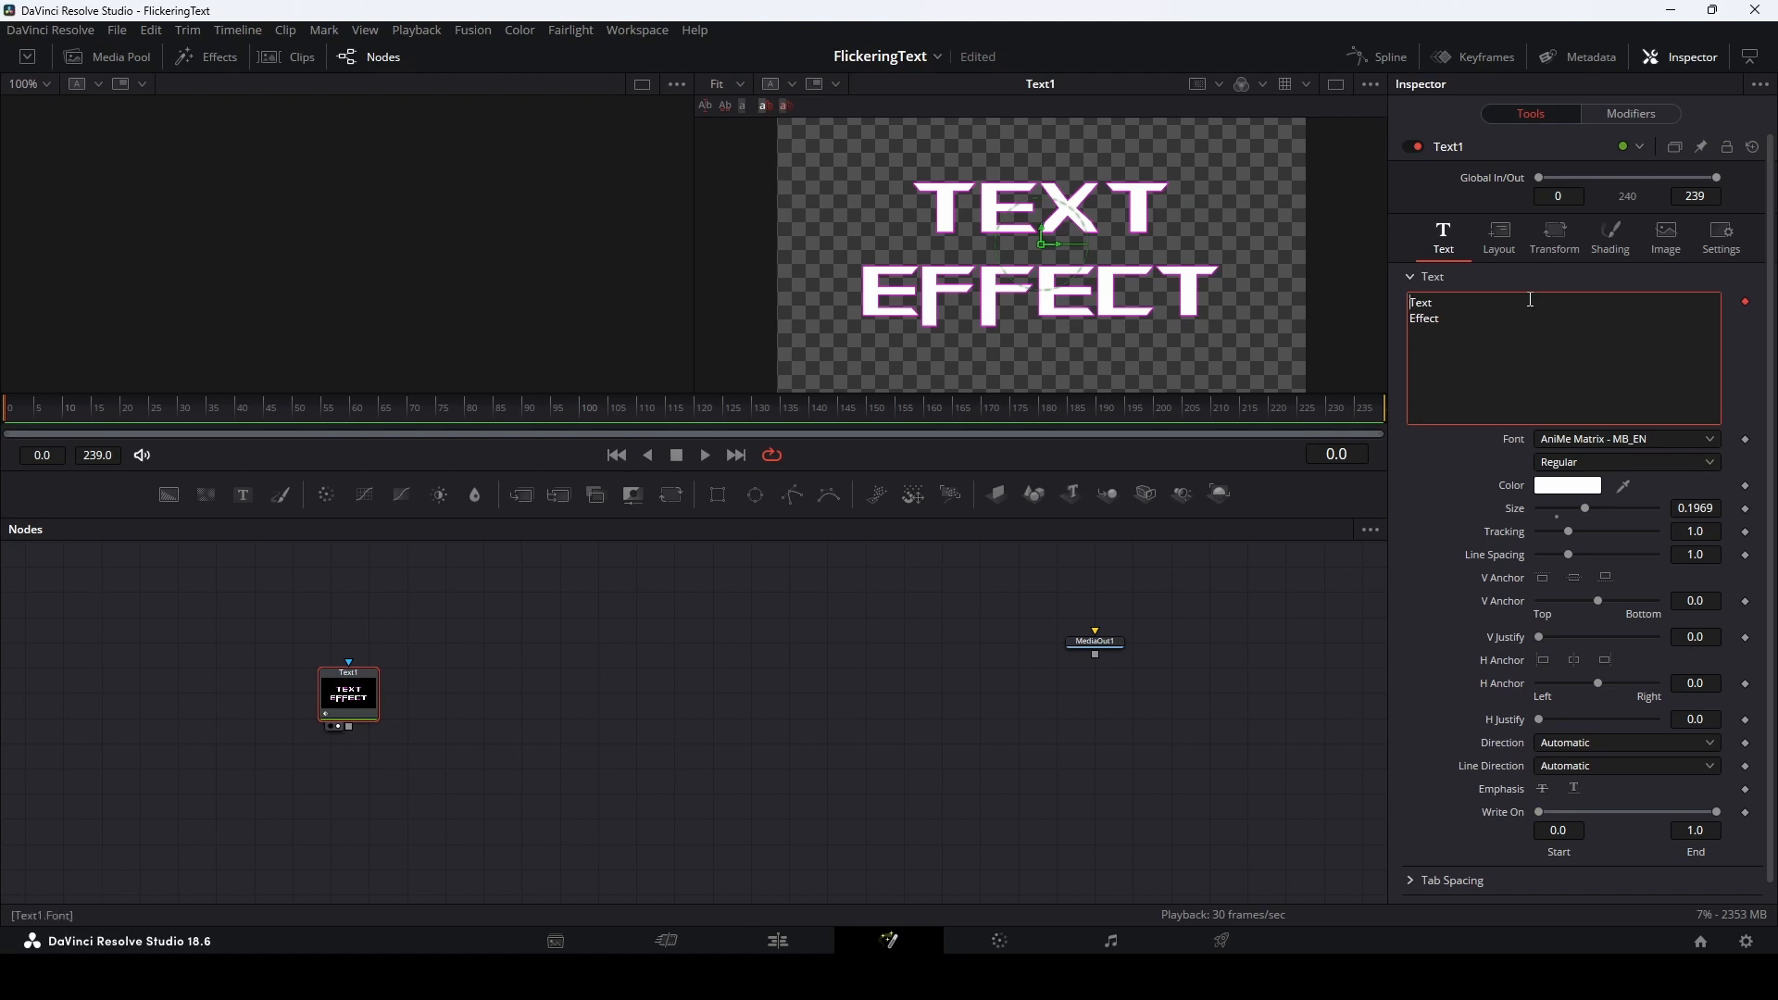
Set the Follower modifier's character order to Completely Random
{"action": "left_click", "coordinate": [1632, 114]}
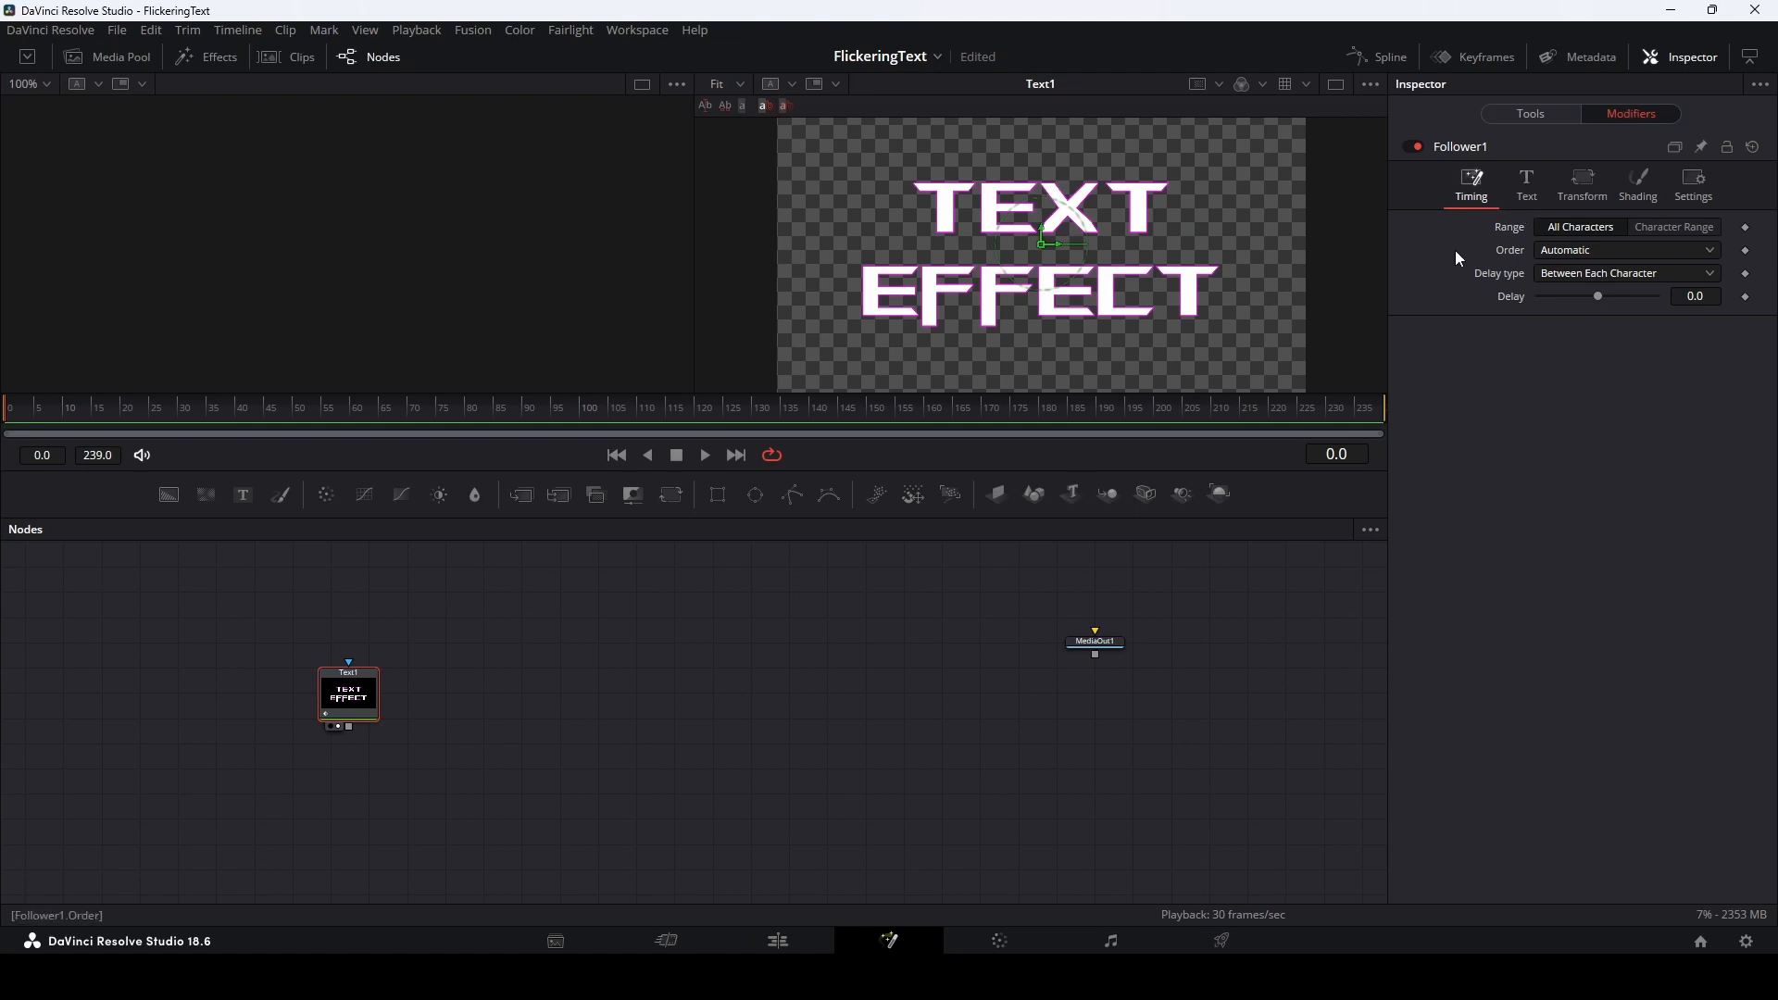
{"action": "left_click", "coordinate": [1639, 252]}
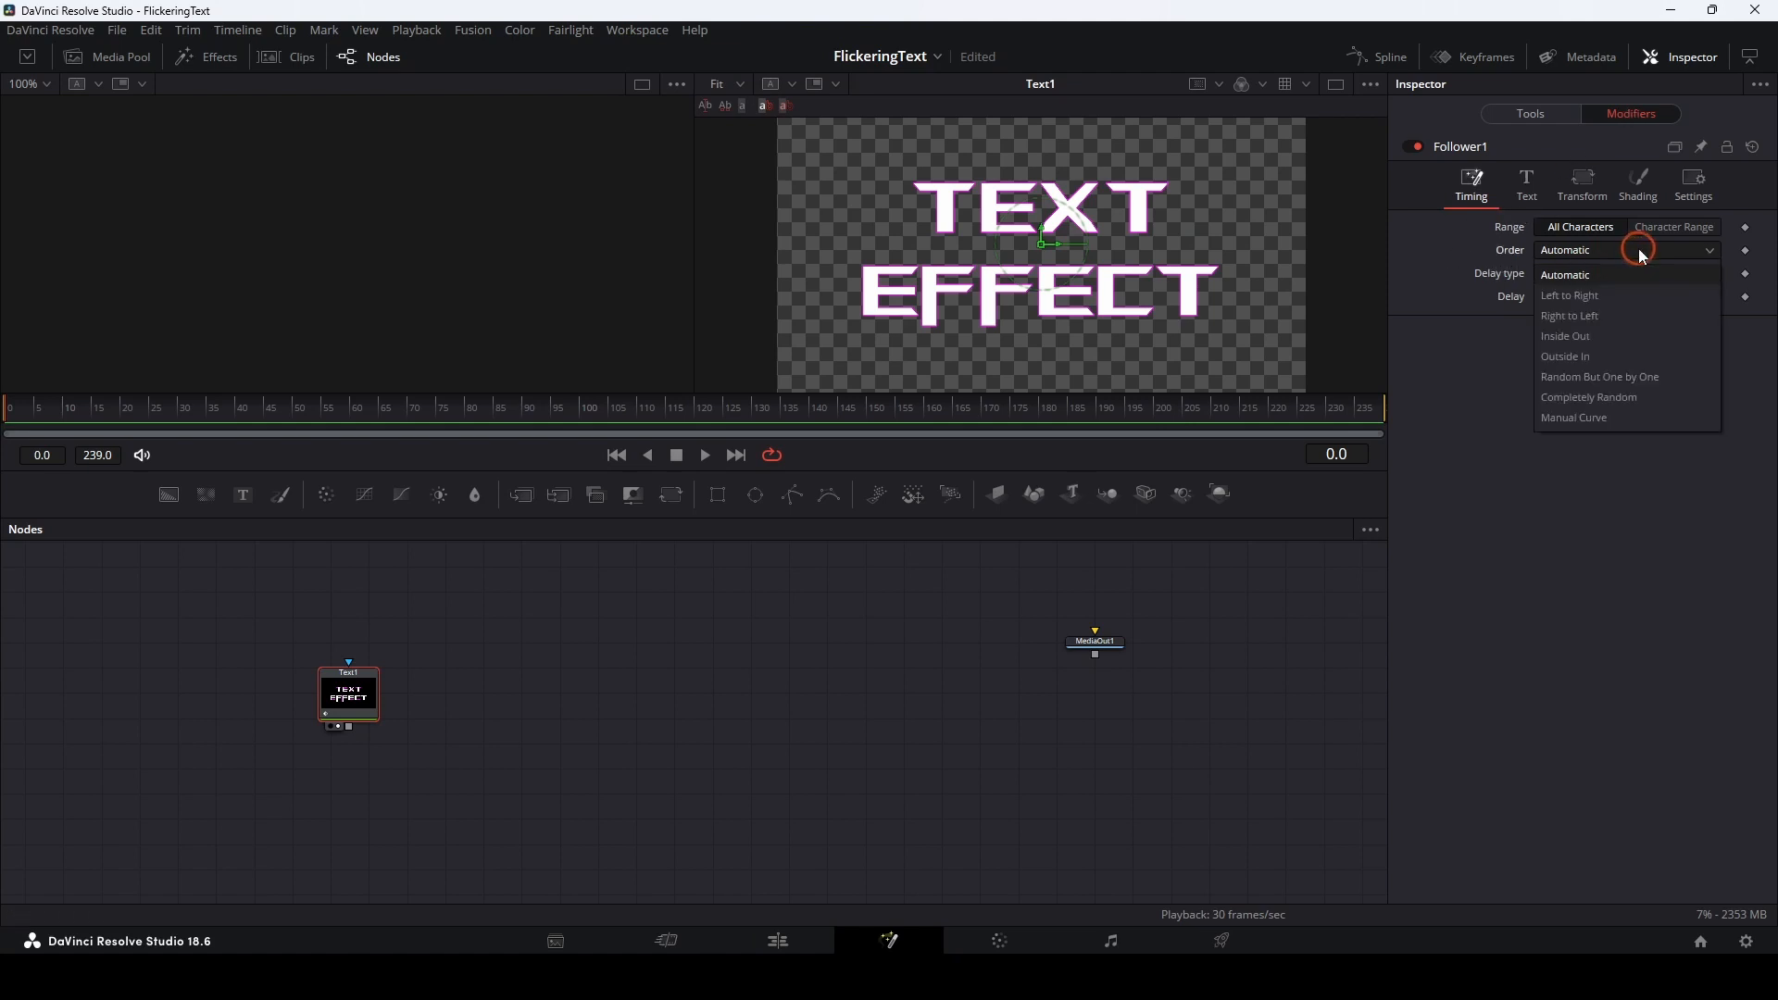
{"action": "left_click", "coordinate": [1607, 405]}
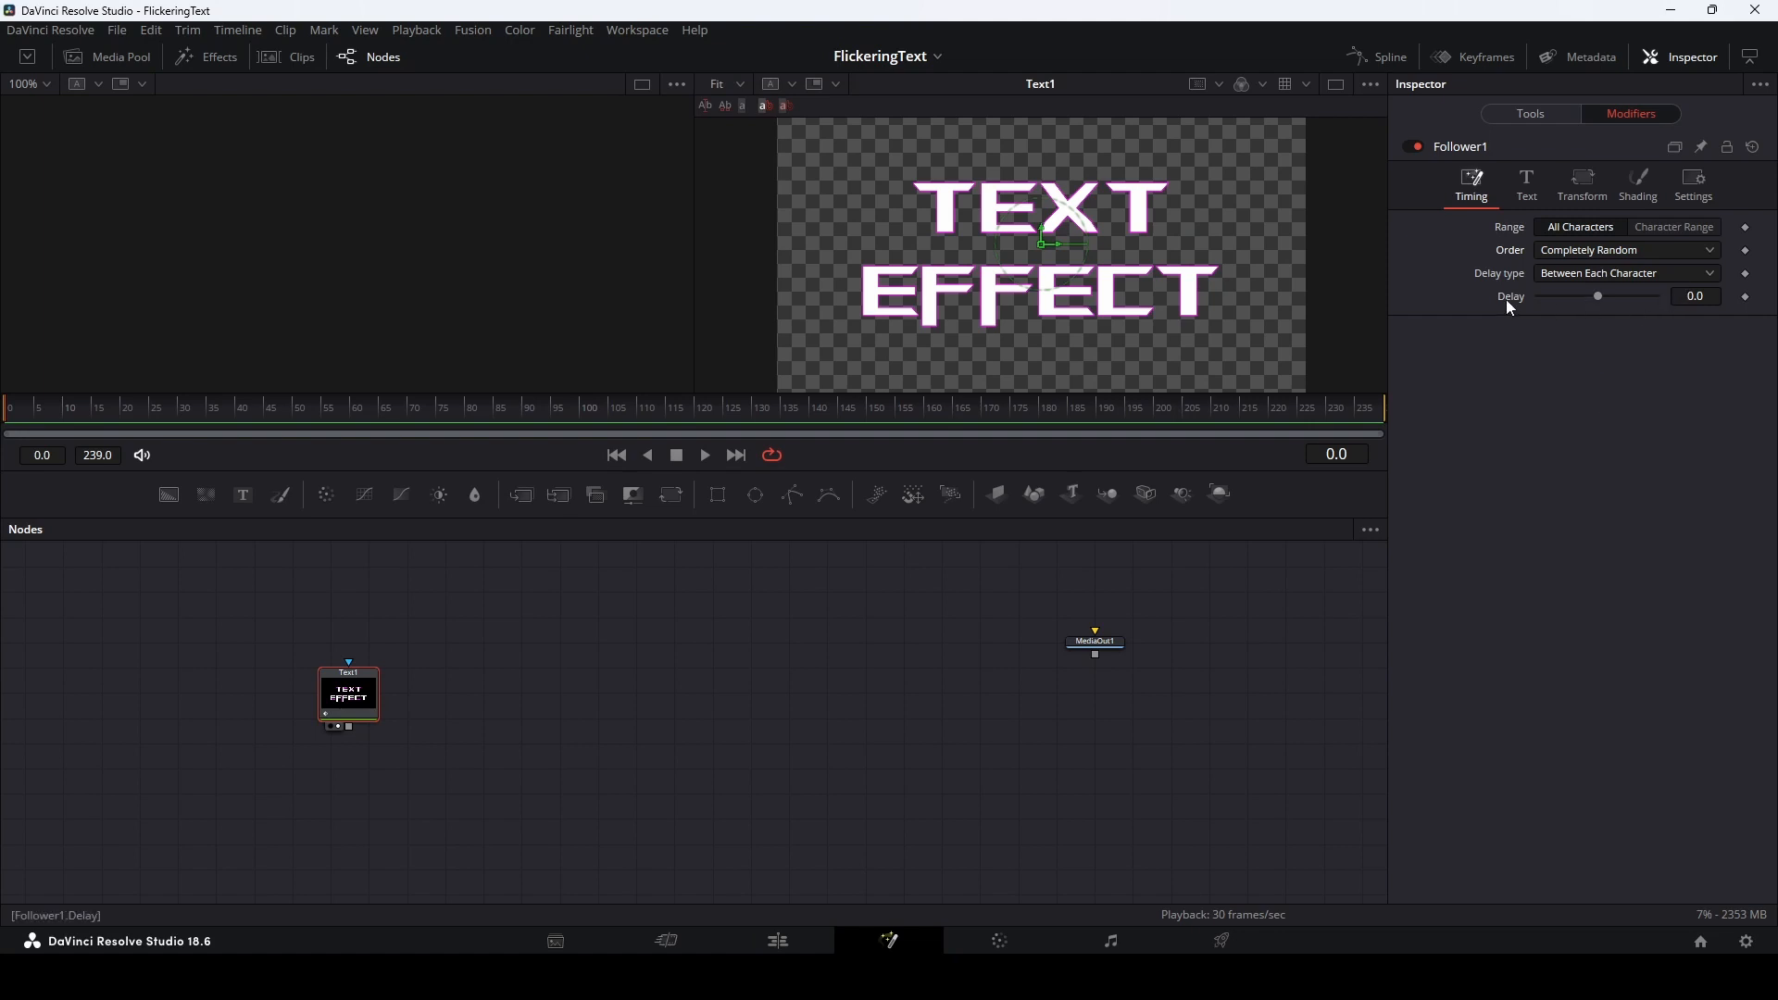
Set the Follower modifier's delay between each character to 3
{"action": "left_click", "coordinate": [1709, 296]}
{"action": "key", "text": "BackSpace"}
{"action": "key", "text": "BackSpace"}
{"action": "key", "text": "BackSpace"}
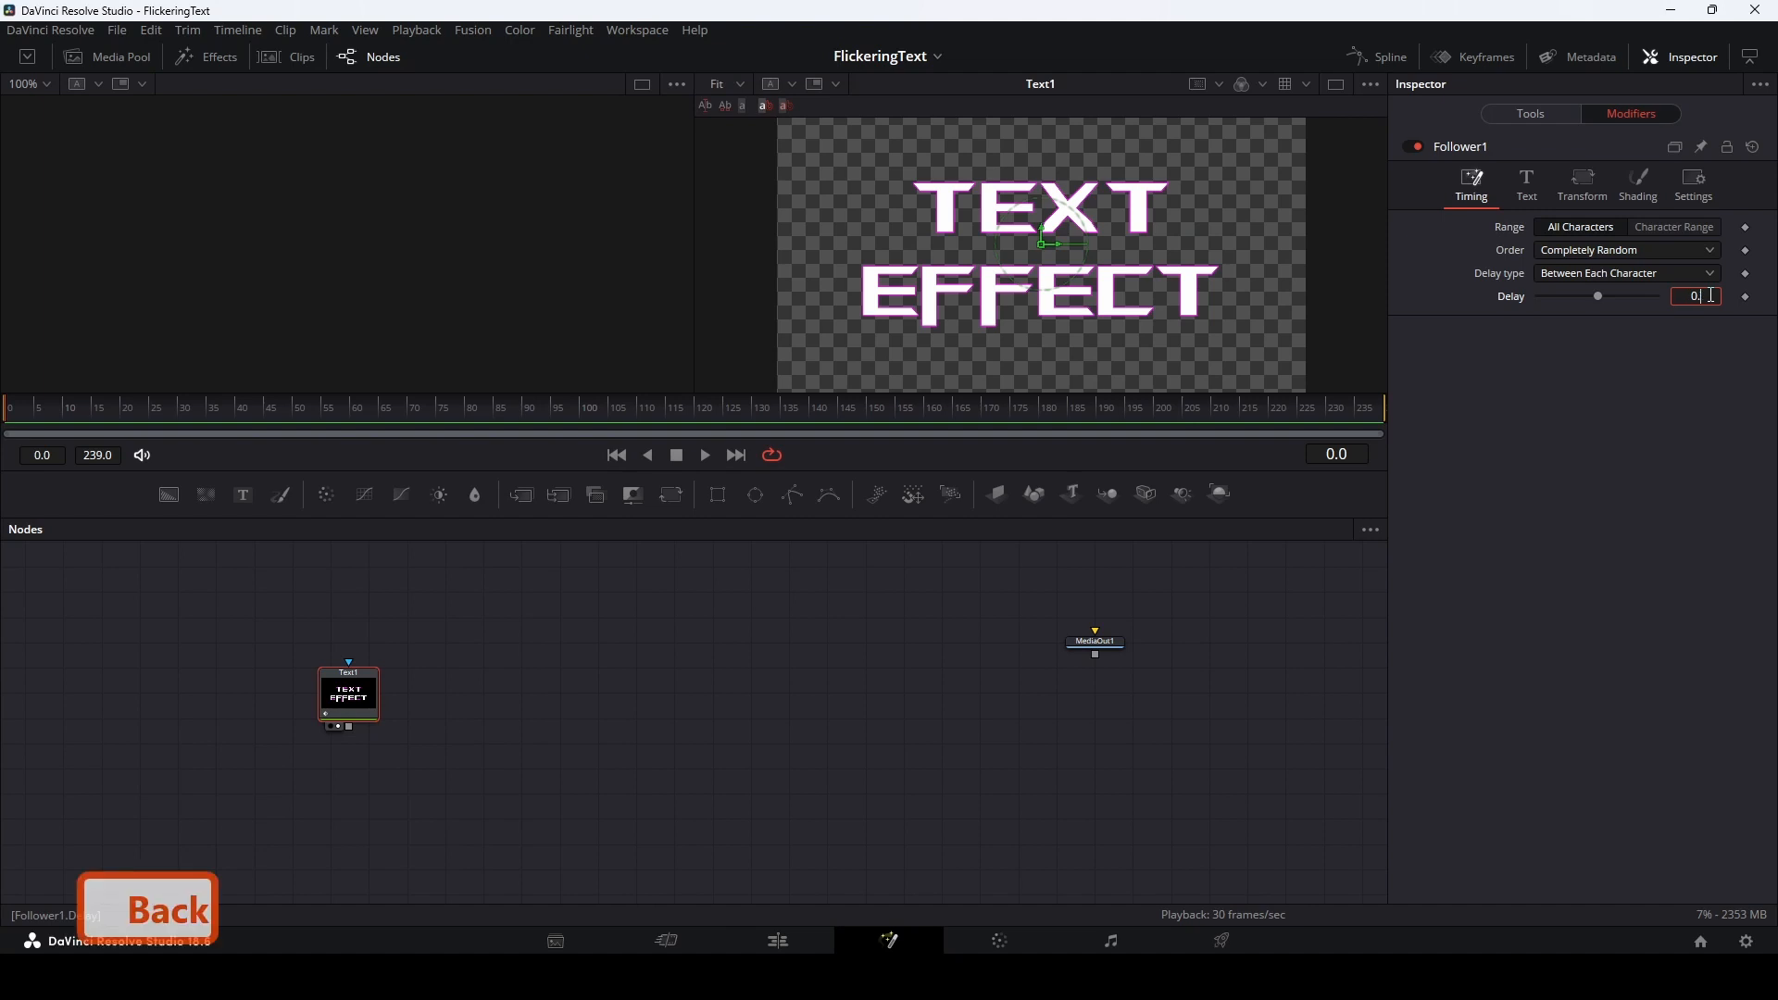
{"action": "type", "text": "3"}
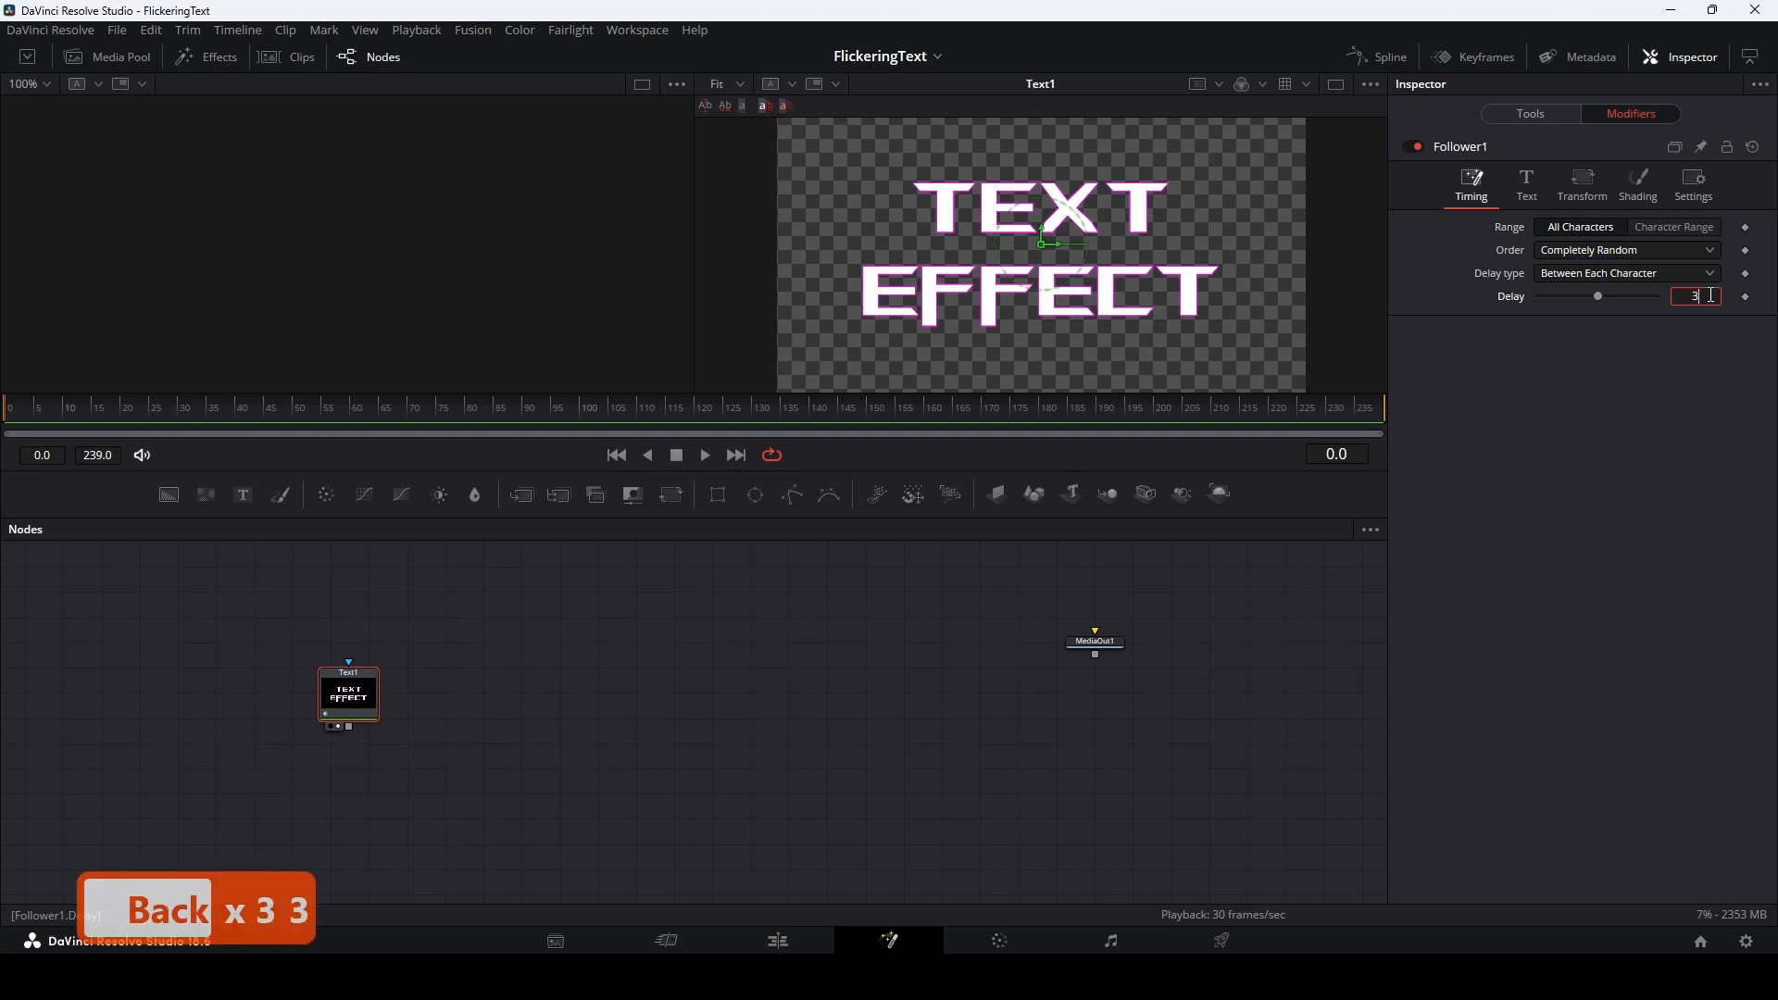
{"action": "left_click", "coordinate": [1594, 431]}
{"action": "left_click", "coordinate": [1261, 614]}
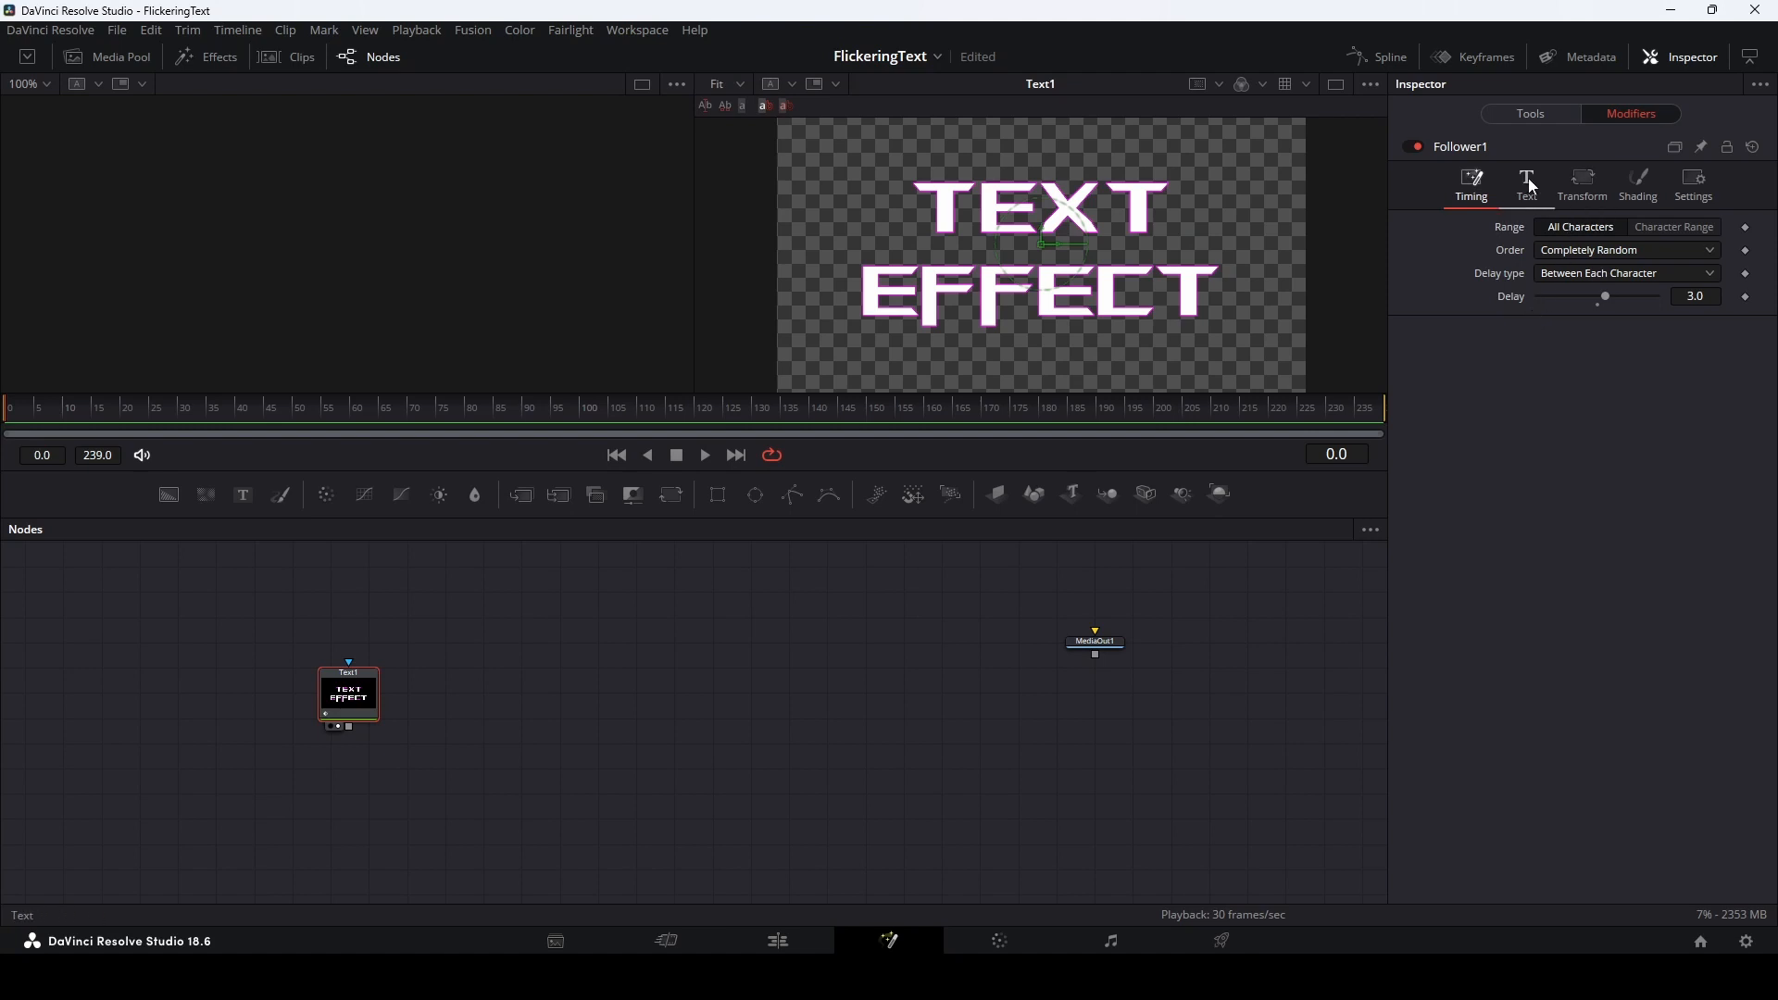
Keyframe the opacity of the Follower's White Solid Fill at frame 0 with a value of 0
{"action": "left_click", "coordinate": [1640, 186]}
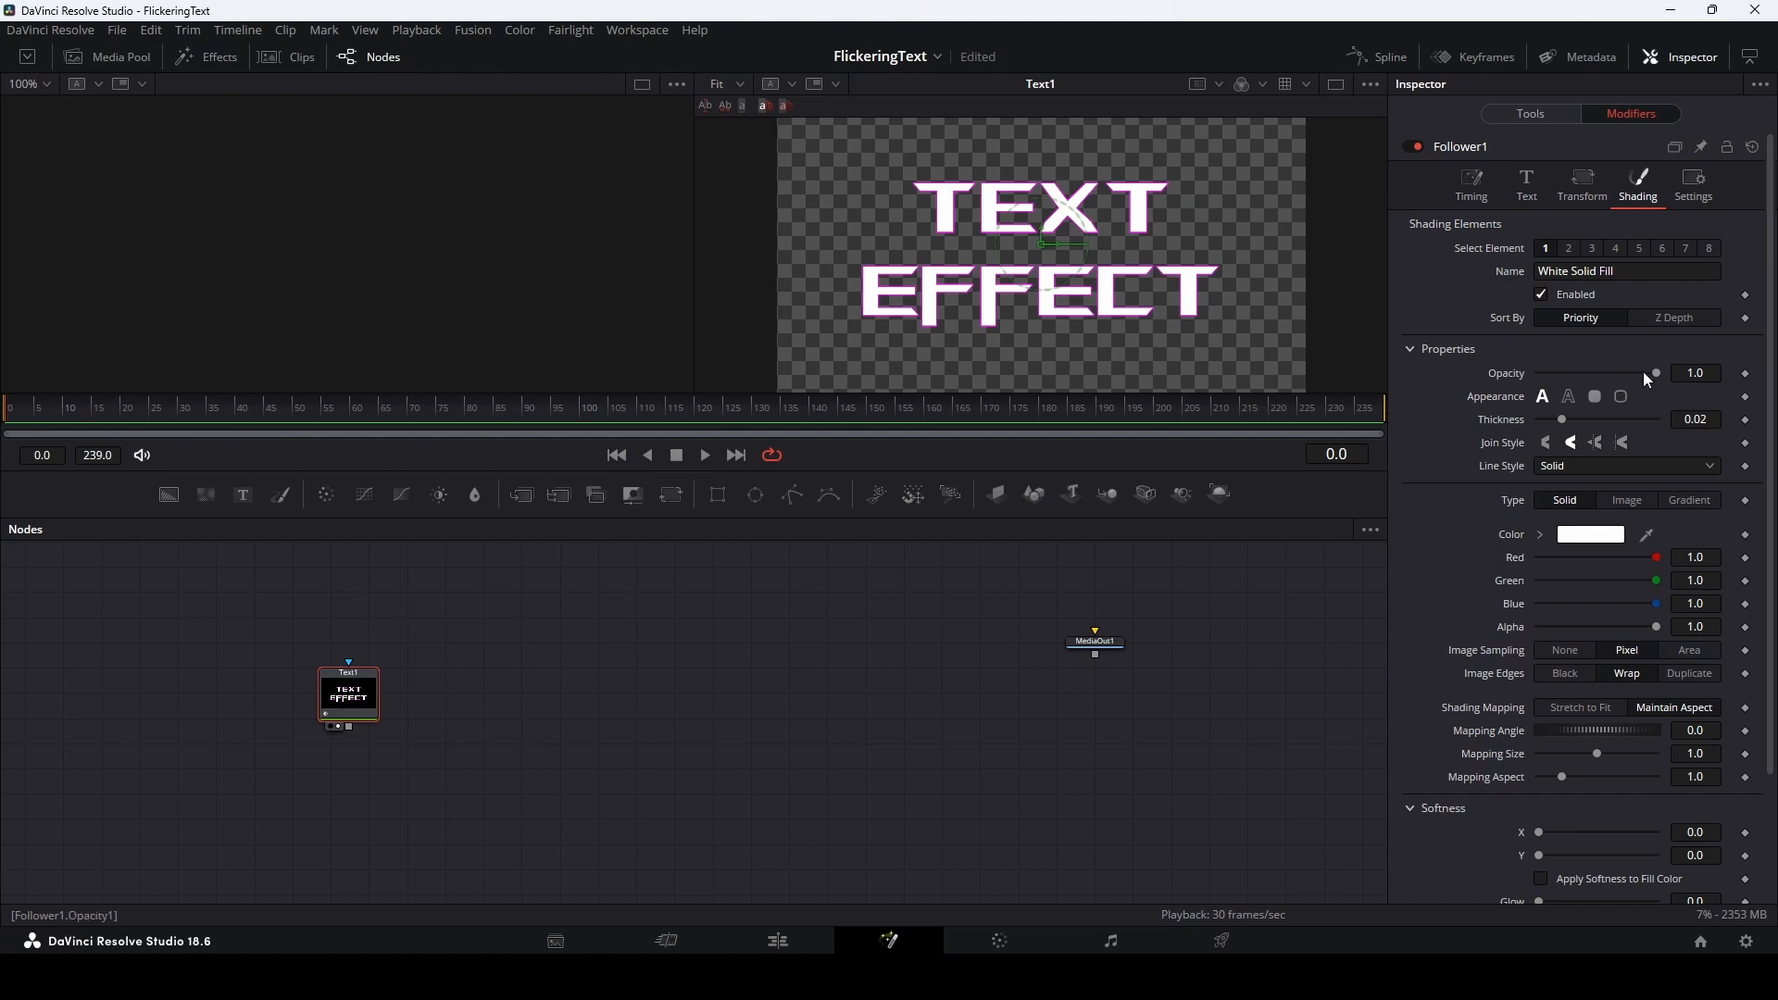
{"action": "mouse_move", "coordinate": [1654, 372]}
{"action": "left_mouse_down"}
{"action": "mouse_move", "coordinate": [1515, 382]}
{"action": "mouse_move", "coordinate": [1640, 374]}
{"action": "left_mouse_up"}
{"action": "left_click", "coordinate": [1745, 374]}
{"action": "left_click_drag", "start_coordinate": [1658, 374], "coordinate": [1539, 375]}
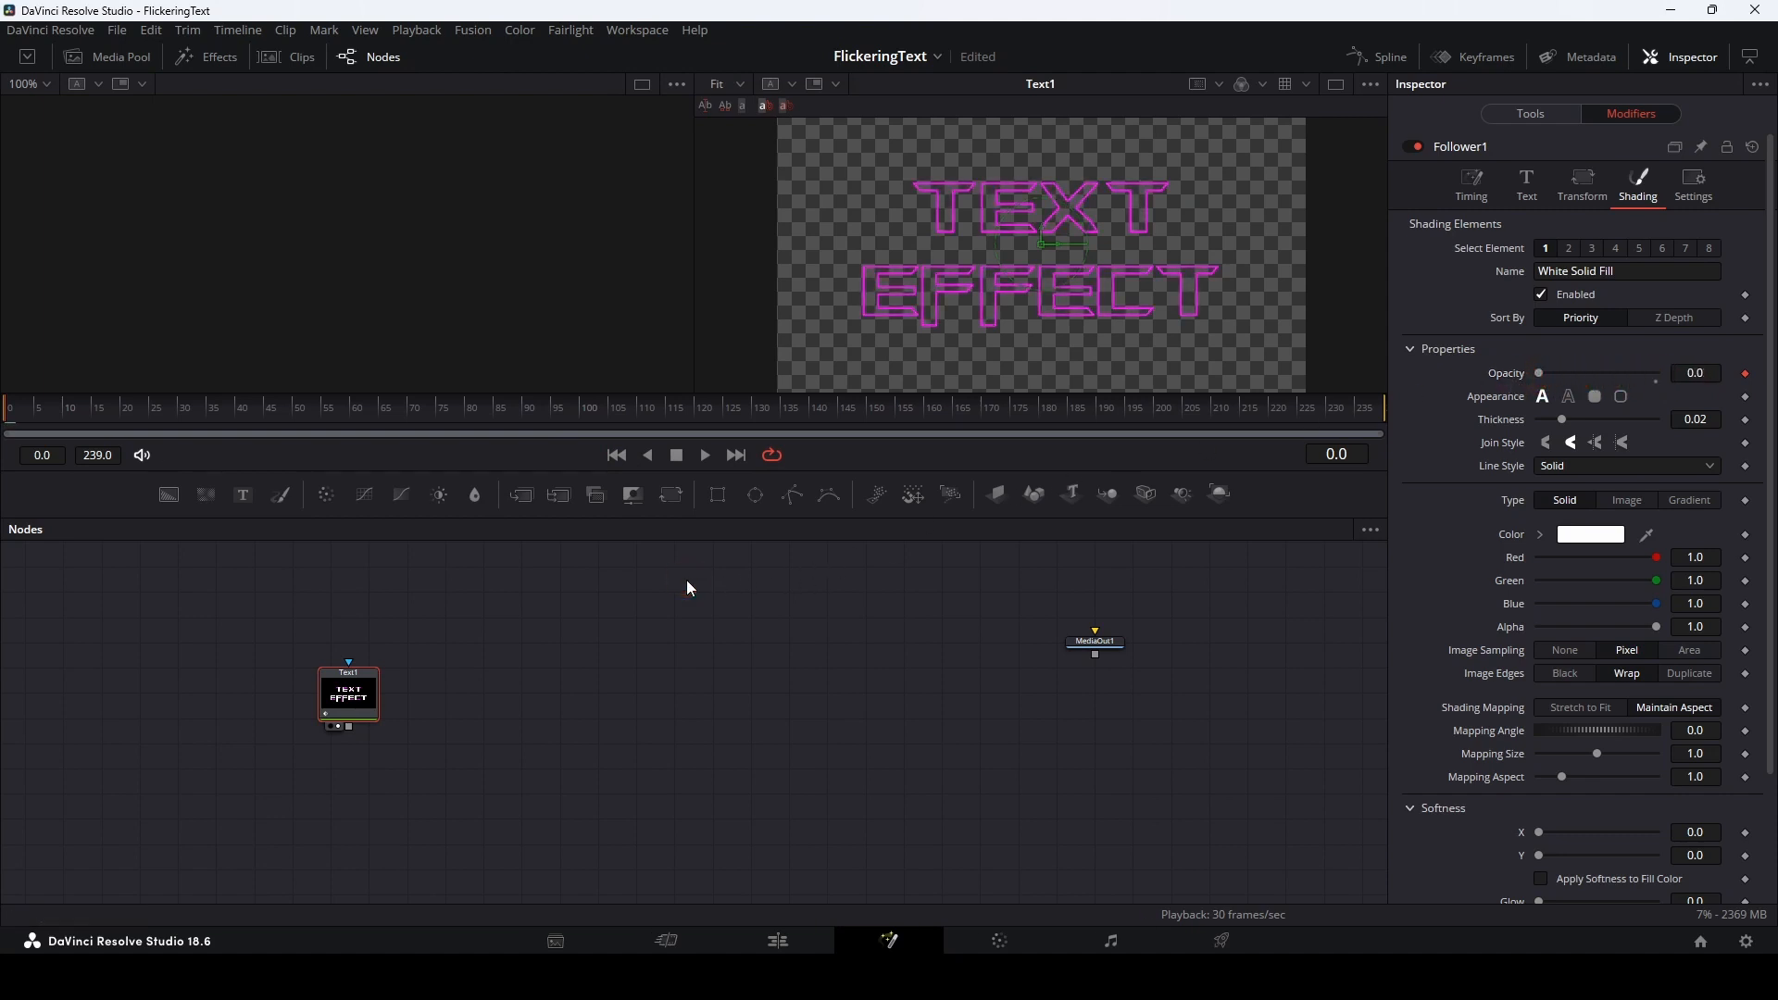
Keyframe the opacity of the Follower's White Solid Fill at frame 3 with a value of 1
{"action": "key", "text": "Right"}
{"action": "key", "text": "Right"}
{"action": "key", "text": "Right"}
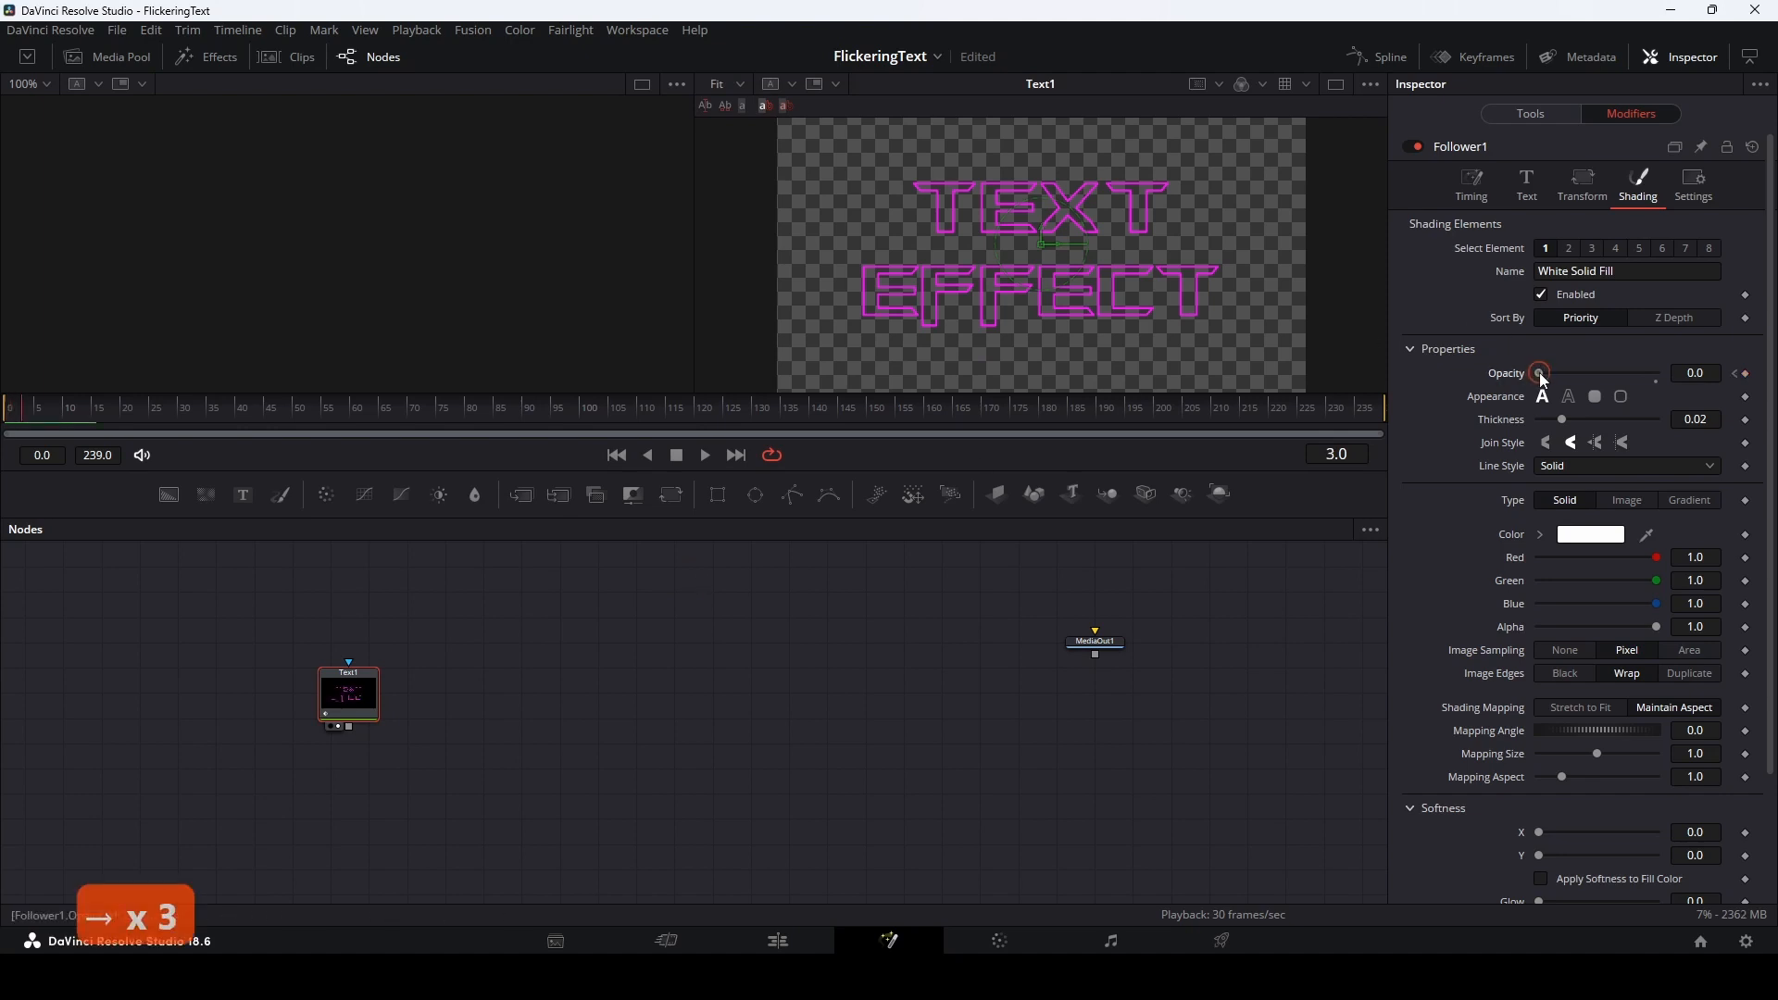
{"action": "left_click_drag", "start_coordinate": [1541, 373], "coordinate": [1663, 371]}
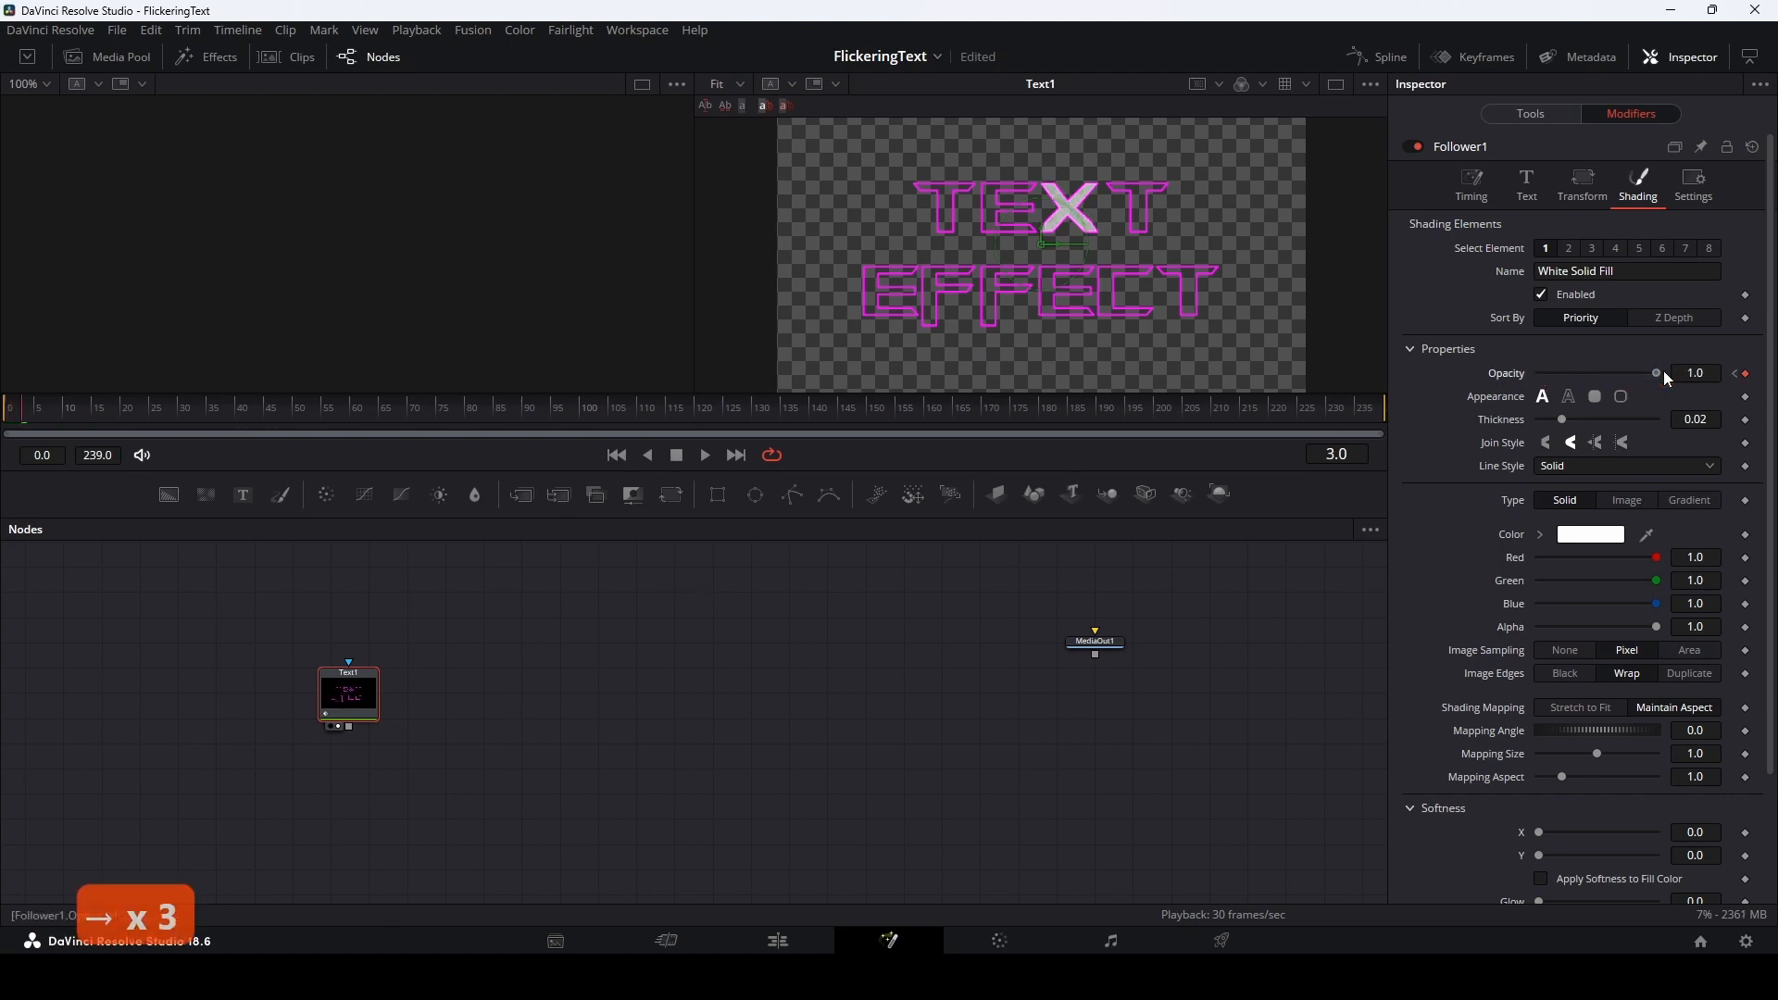
Keyframe the opacity of the Follower's White Solid Fill at frame 6 with a value of 0
{"action": "left_click", "coordinate": [1039, 587]}
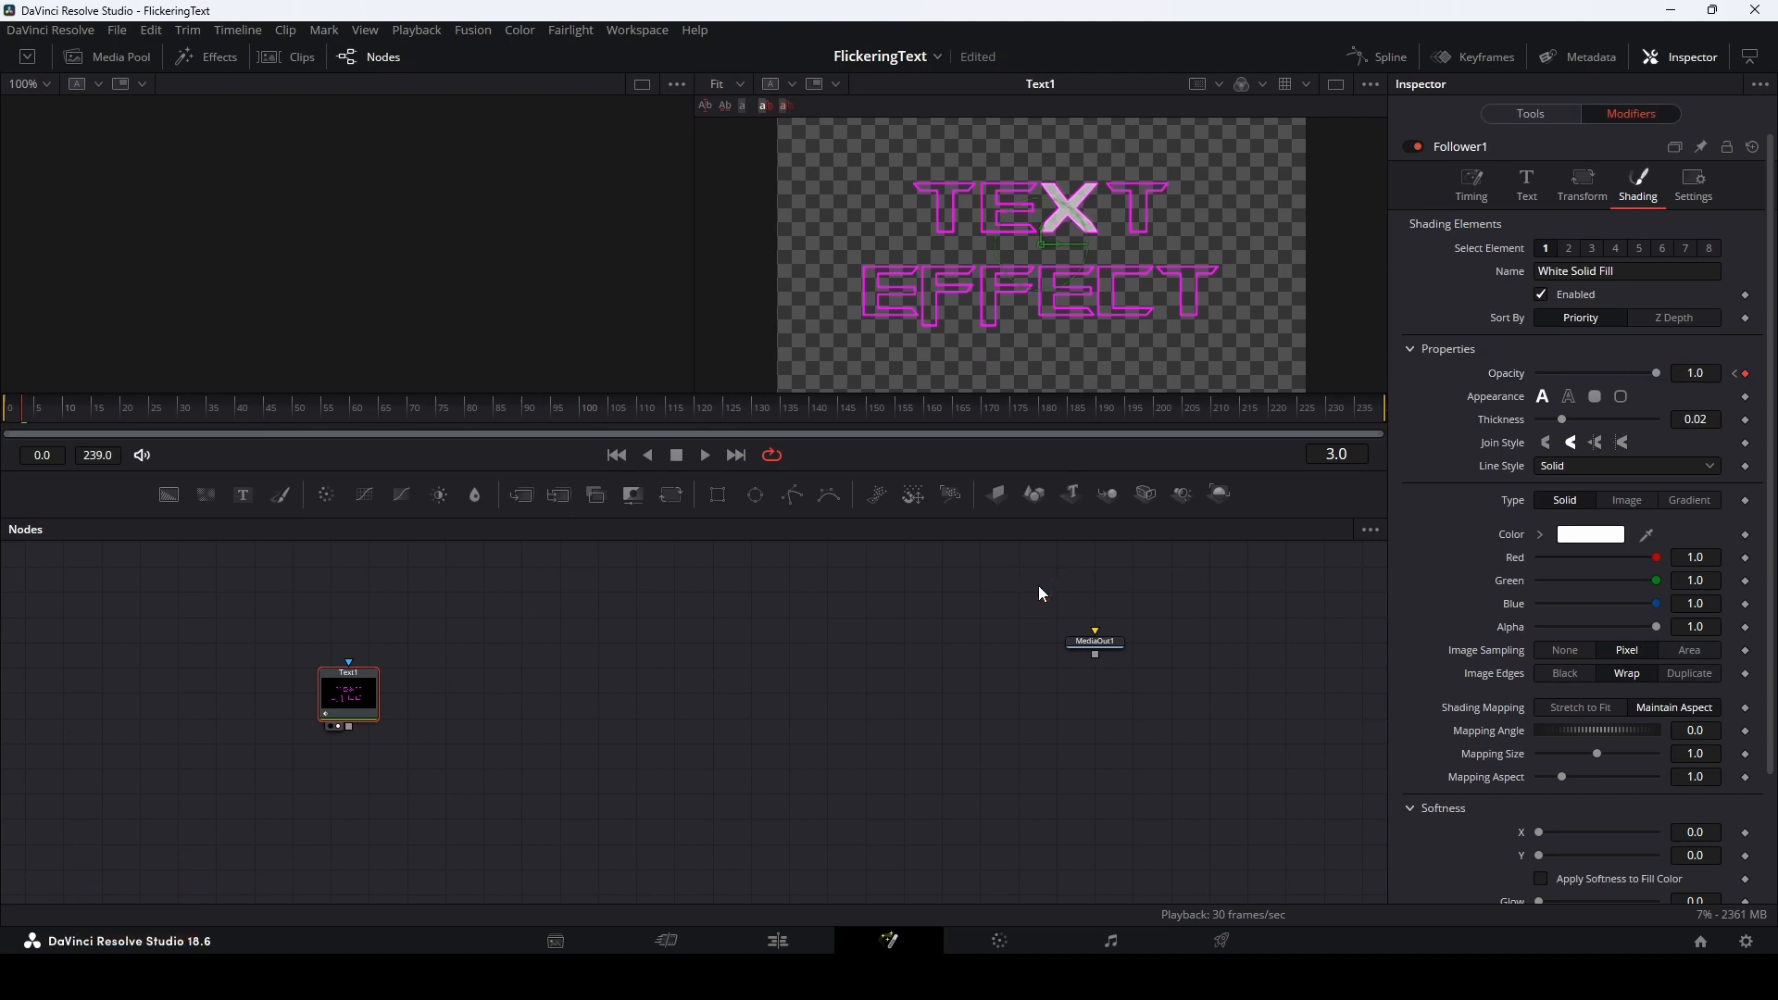
{"action": "key", "text": "Right"}
{"action": "key", "text": "Right"}
{"action": "key", "text": "Right"}
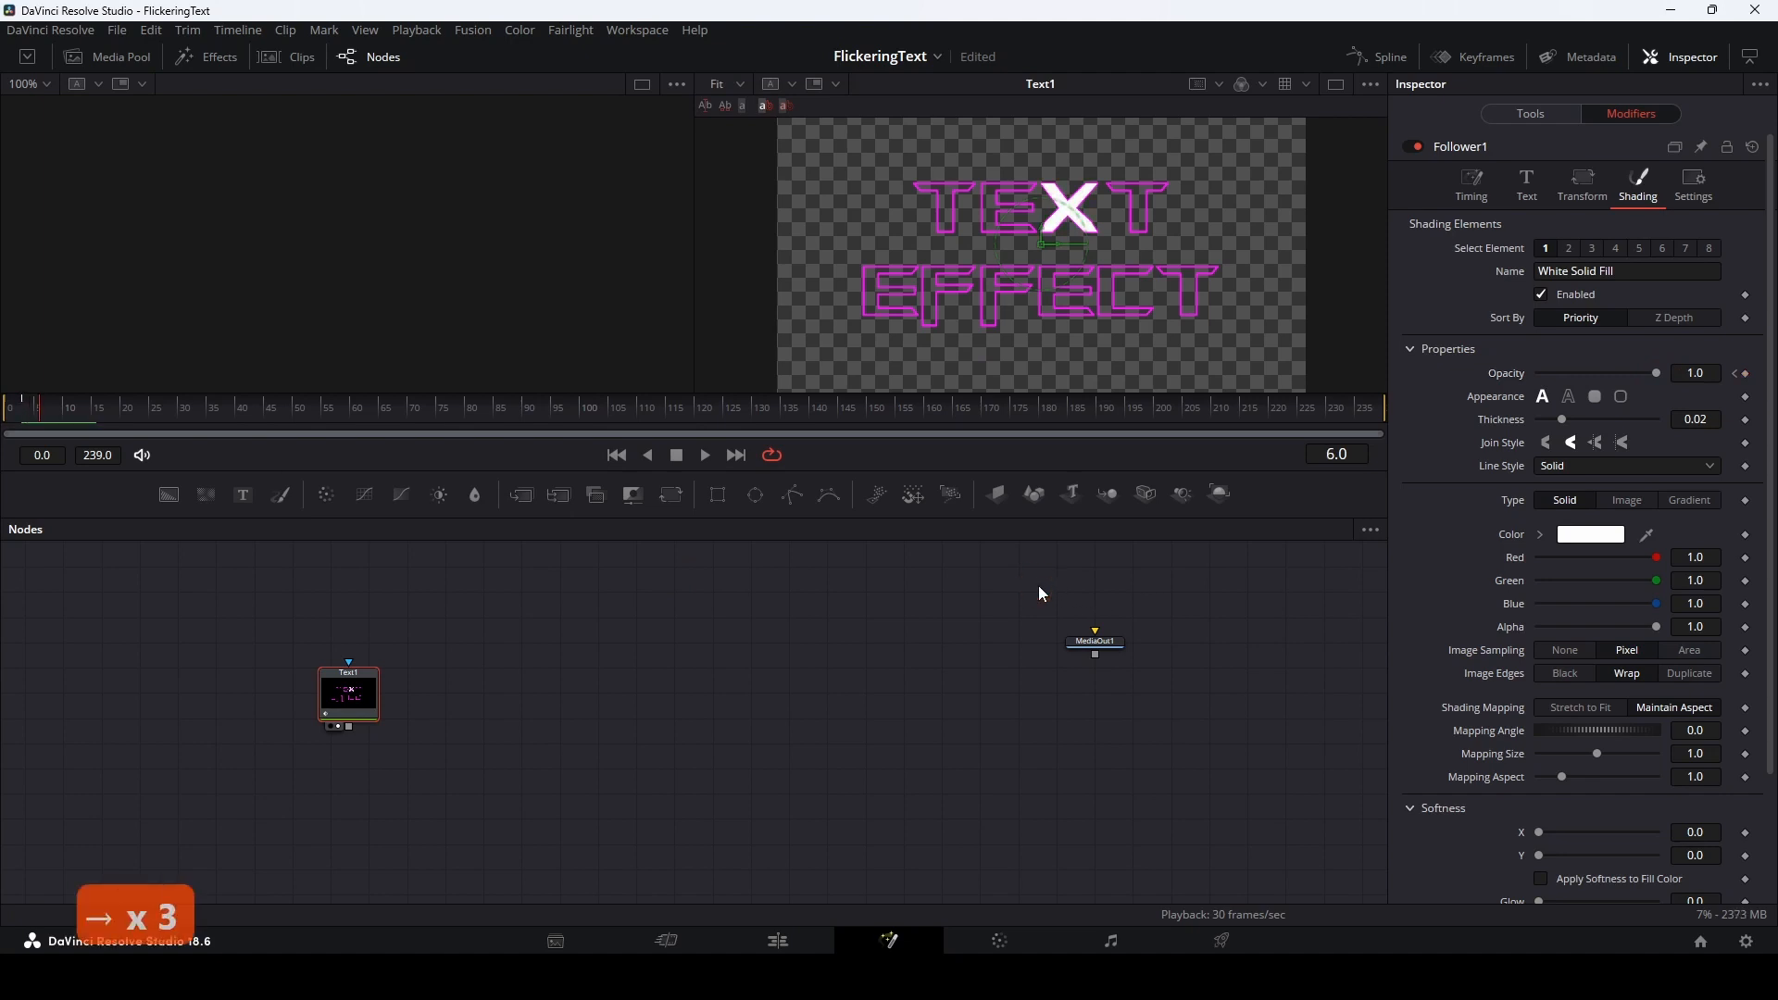
{"action": "left_click_drag", "start_coordinate": [1659, 375], "coordinate": [1530, 380]}
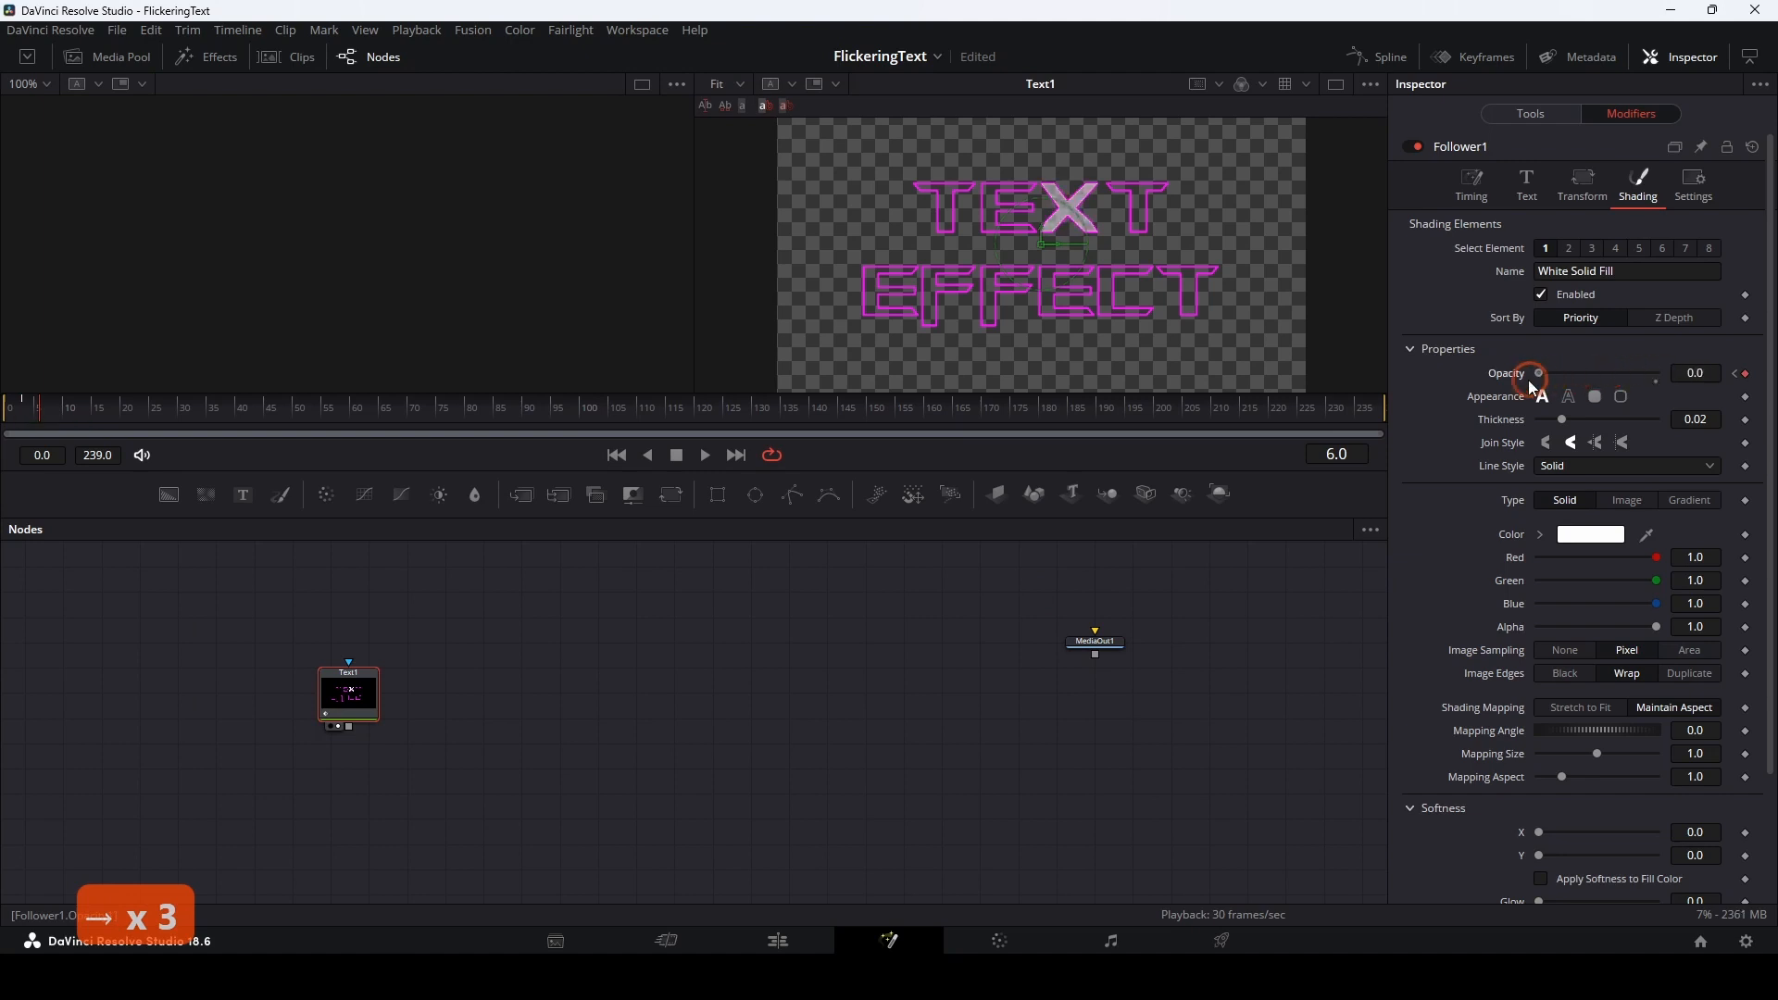
Play the text animation from the first frame and scrub back to frame 9 to review the single flicker
{"action": "left_click", "coordinate": [616, 457]}
{"action": "left_click", "coordinate": [677, 465]}
{"action": "left_click", "coordinate": [706, 456]}
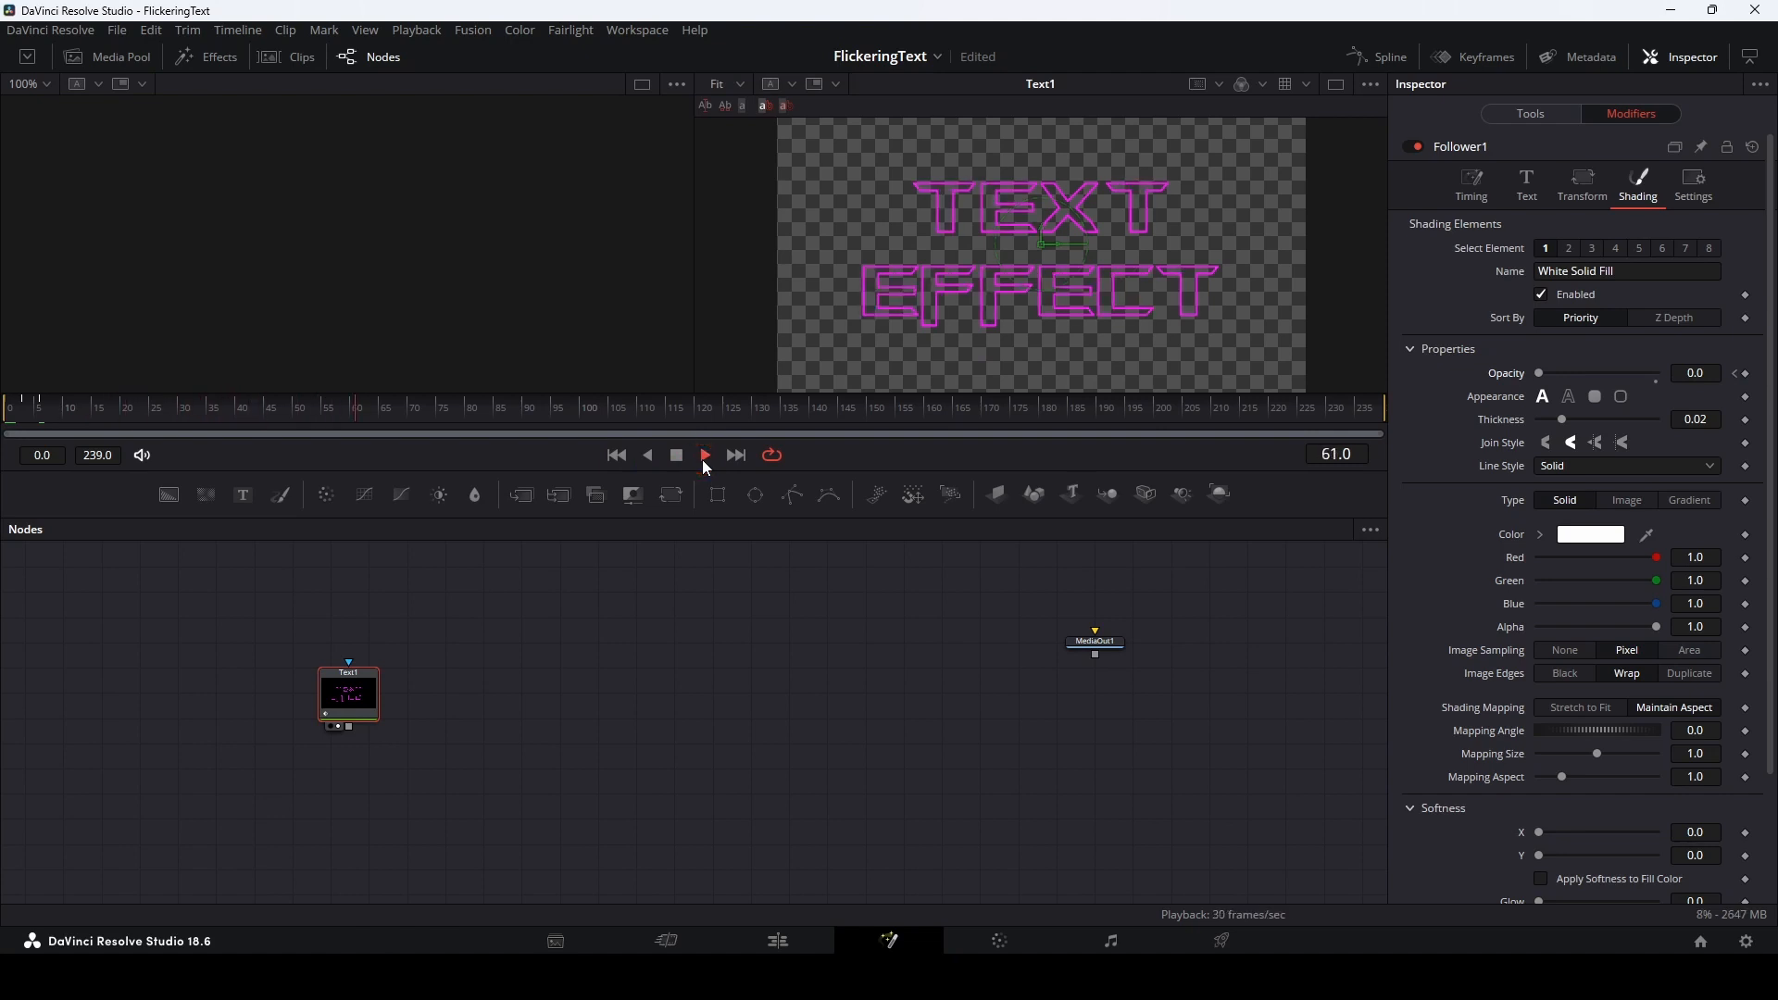
{"action": "left_click", "coordinate": [677, 456]}
{"action": "left_click", "coordinate": [617, 455]}
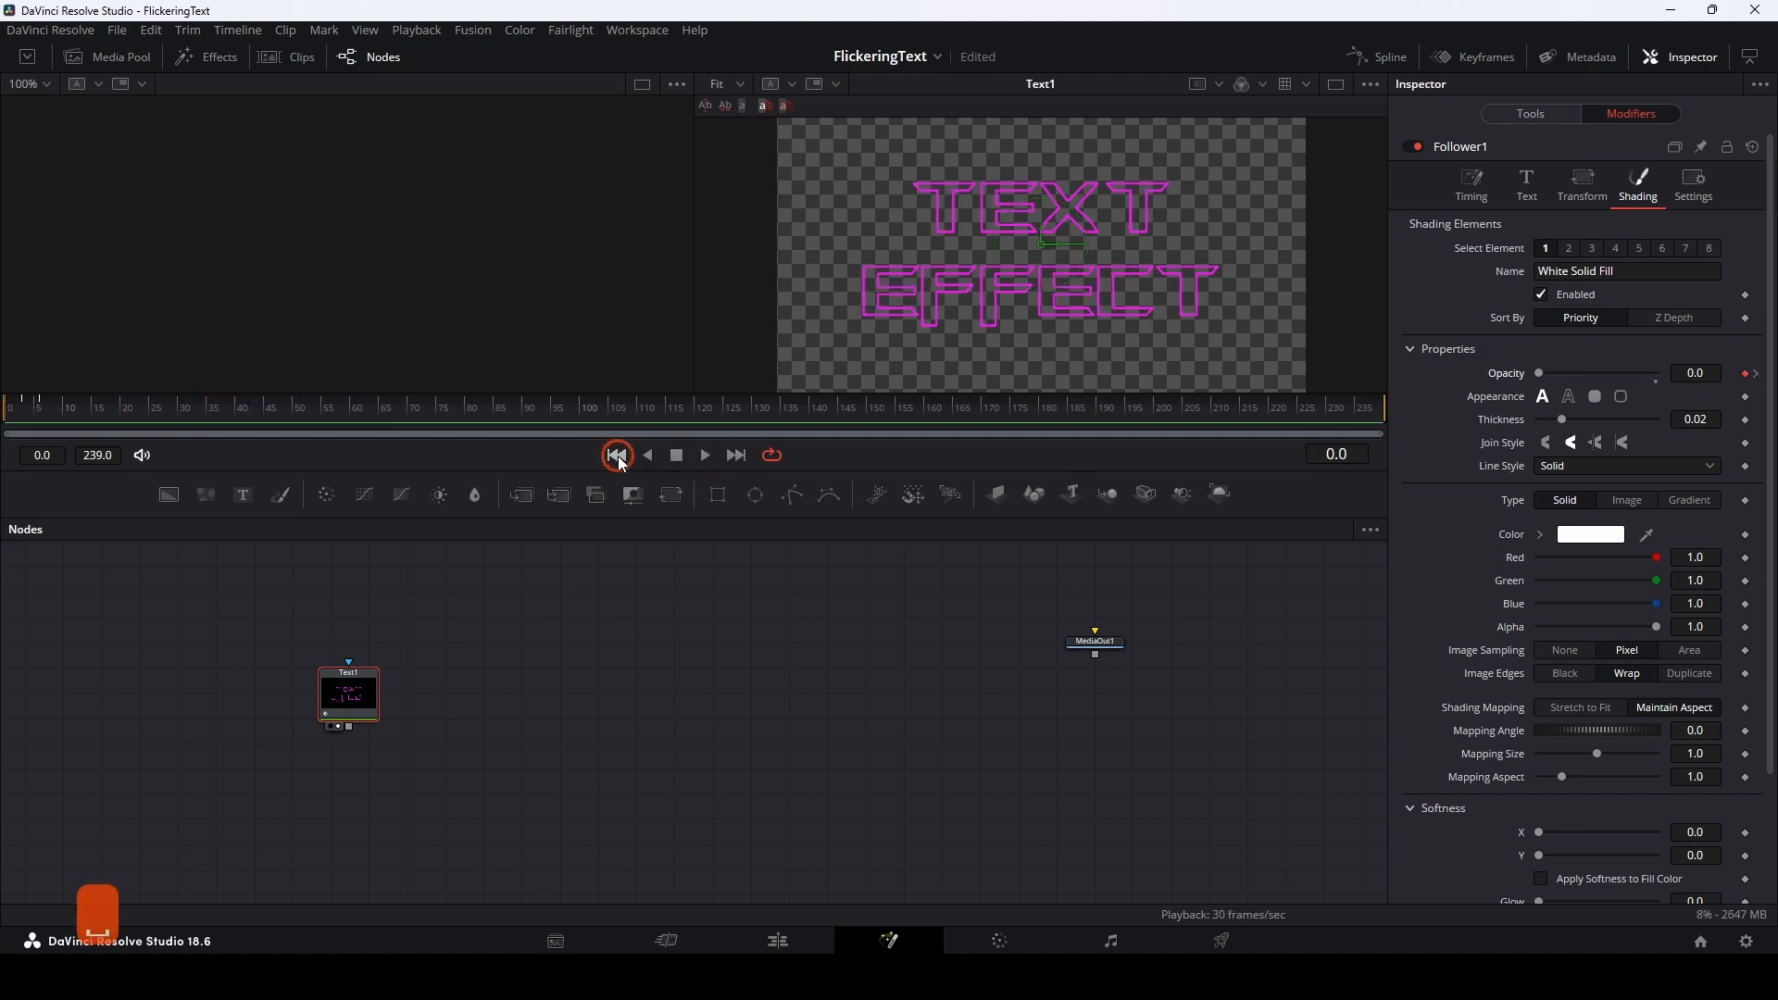
{"action": "left_click", "coordinate": [704, 456]}
{"action": "left_click_drag", "start_coordinate": [294, 410], "coordinate": [61, 413]}
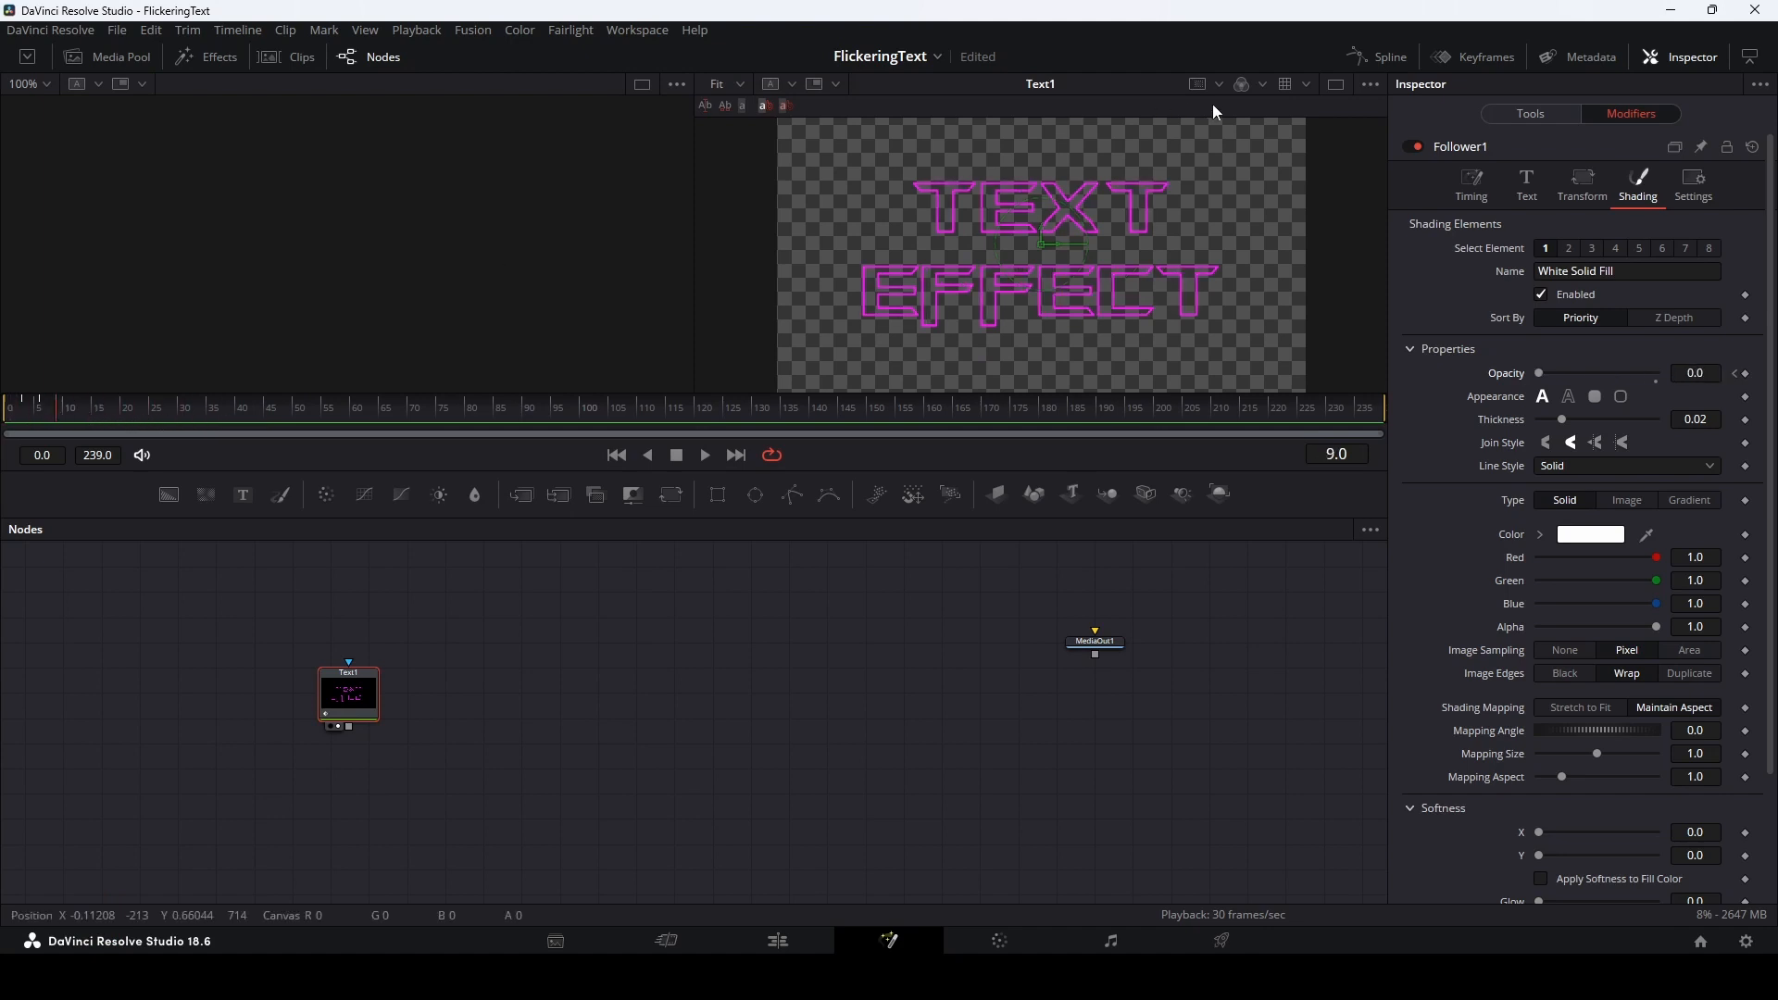
Try to extend the flicker by duplicating the three Follower opacity keyframes further along their track in the Keyframes editor
{"action": "left_click", "coordinate": [1464, 60]}
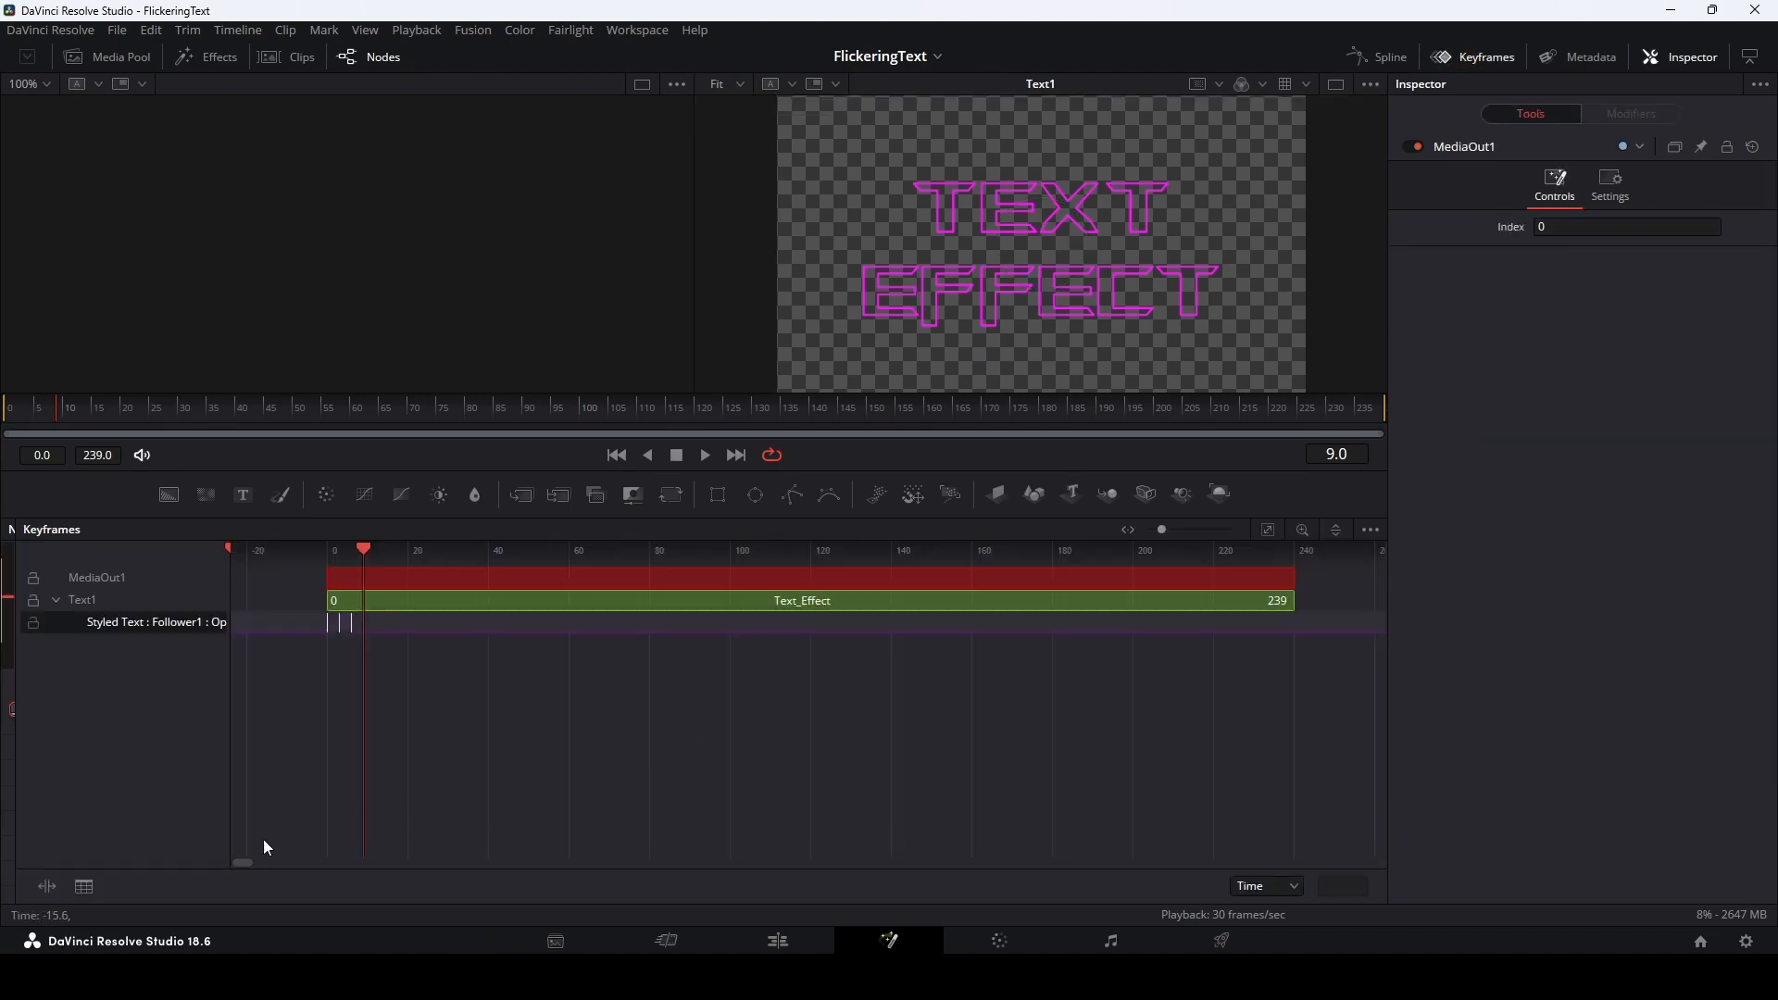
{"action": "left_click_drag", "start_coordinate": [243, 861], "coordinate": [226, 861]}
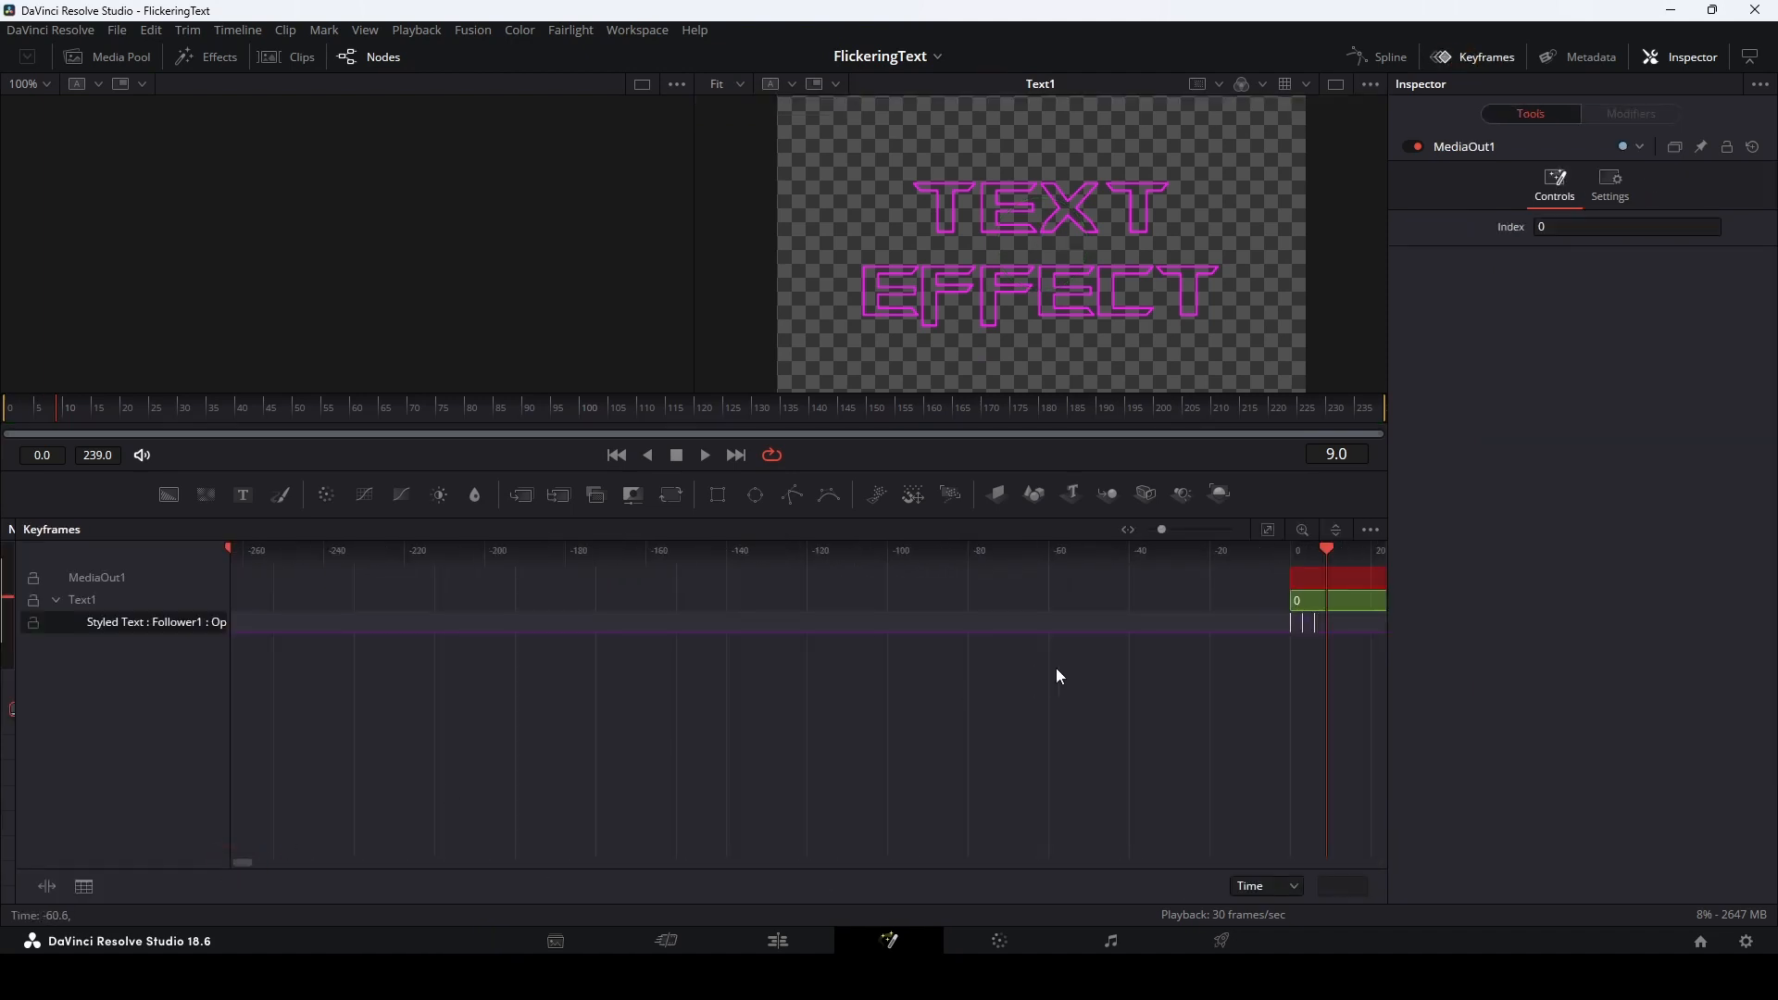
{"action": "left_click_drag", "start_coordinate": [1211, 583], "coordinate": [868, 589]}
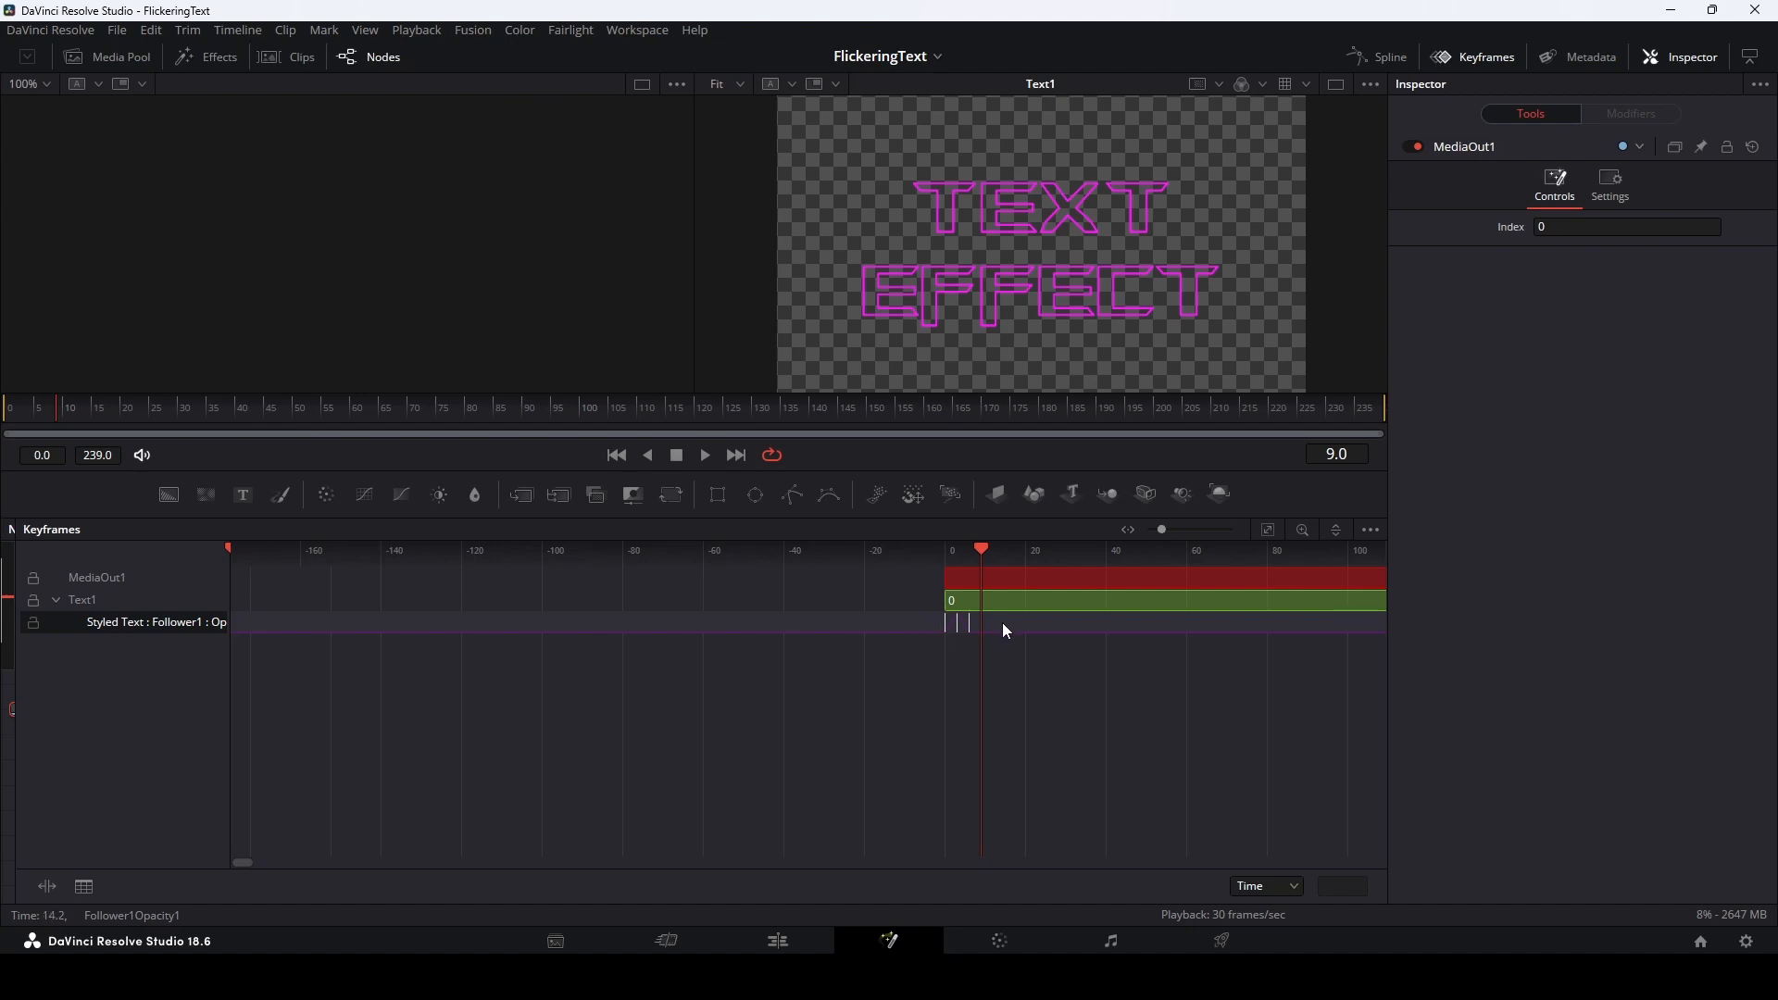
{"action": "left_click_drag", "start_coordinate": [996, 620], "coordinate": [936, 633]}
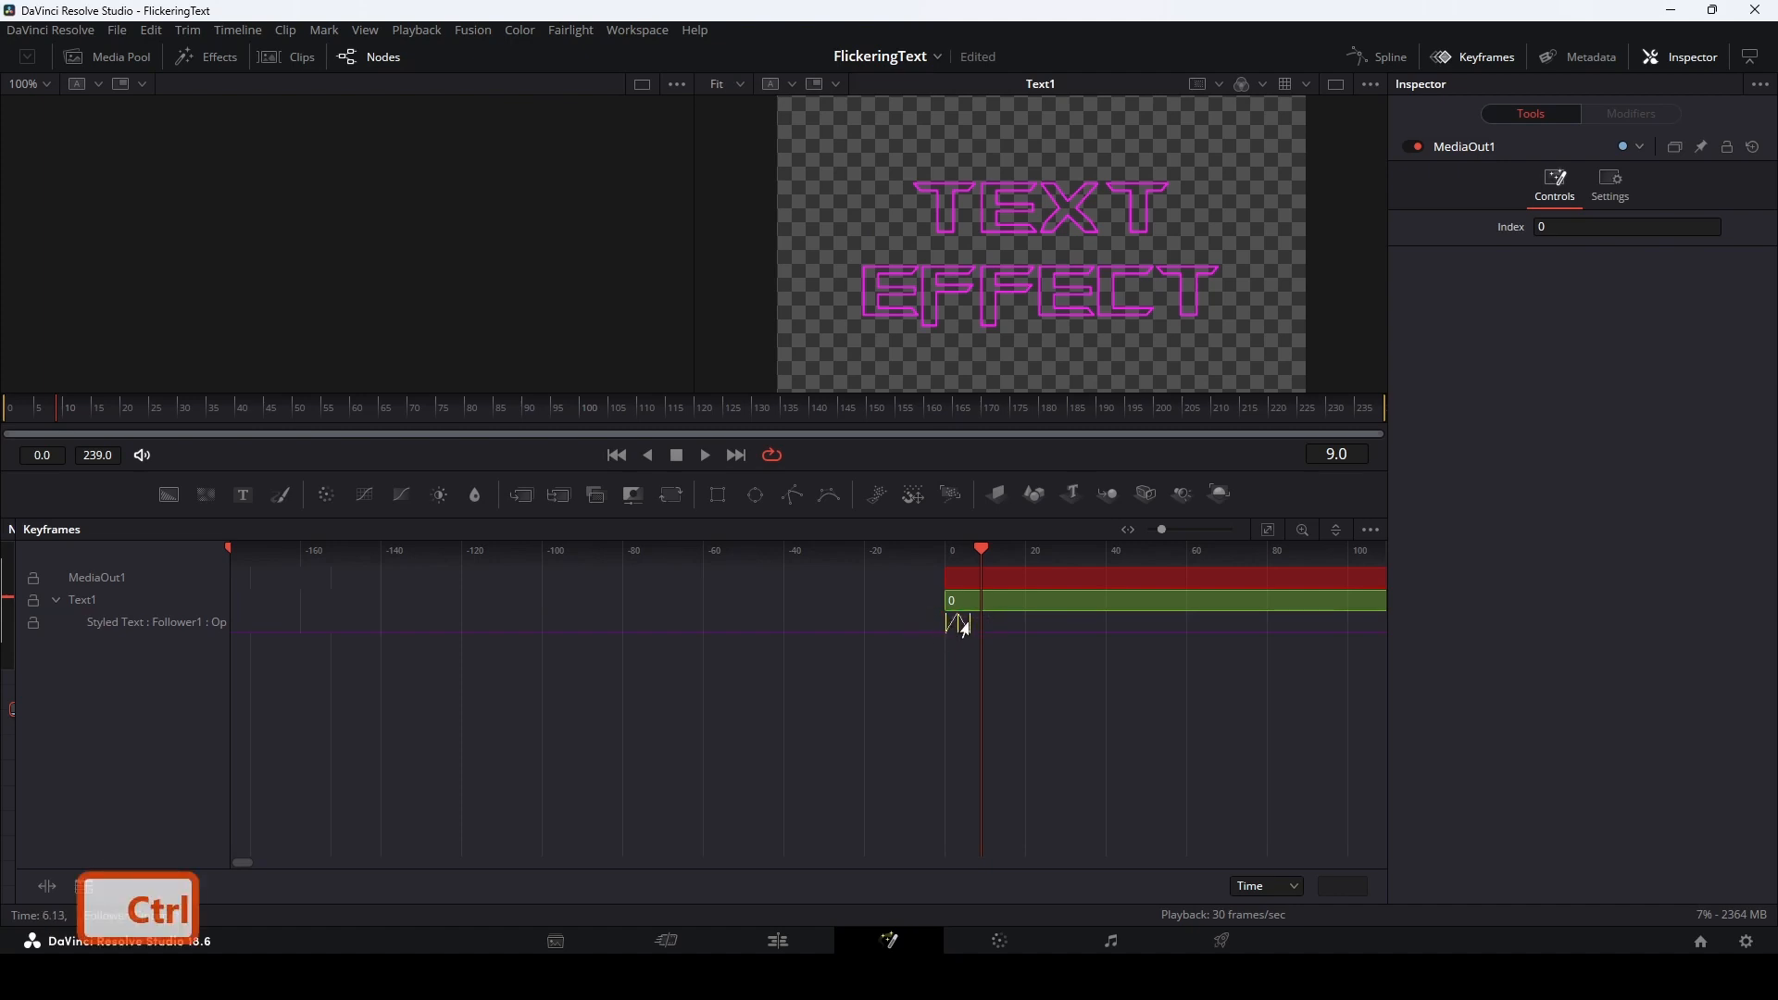
{"action": "left_click_drag", "start_coordinate": [962, 624], "coordinate": [1065, 624]}
Play the animation from the first frame to check the flicker with the duplicated opacity keyframes
{"action": "left_click", "coordinate": [616, 456]}
{"action": "left_click", "coordinate": [651, 457]}
{"action": "left_click", "coordinate": [703, 457]}
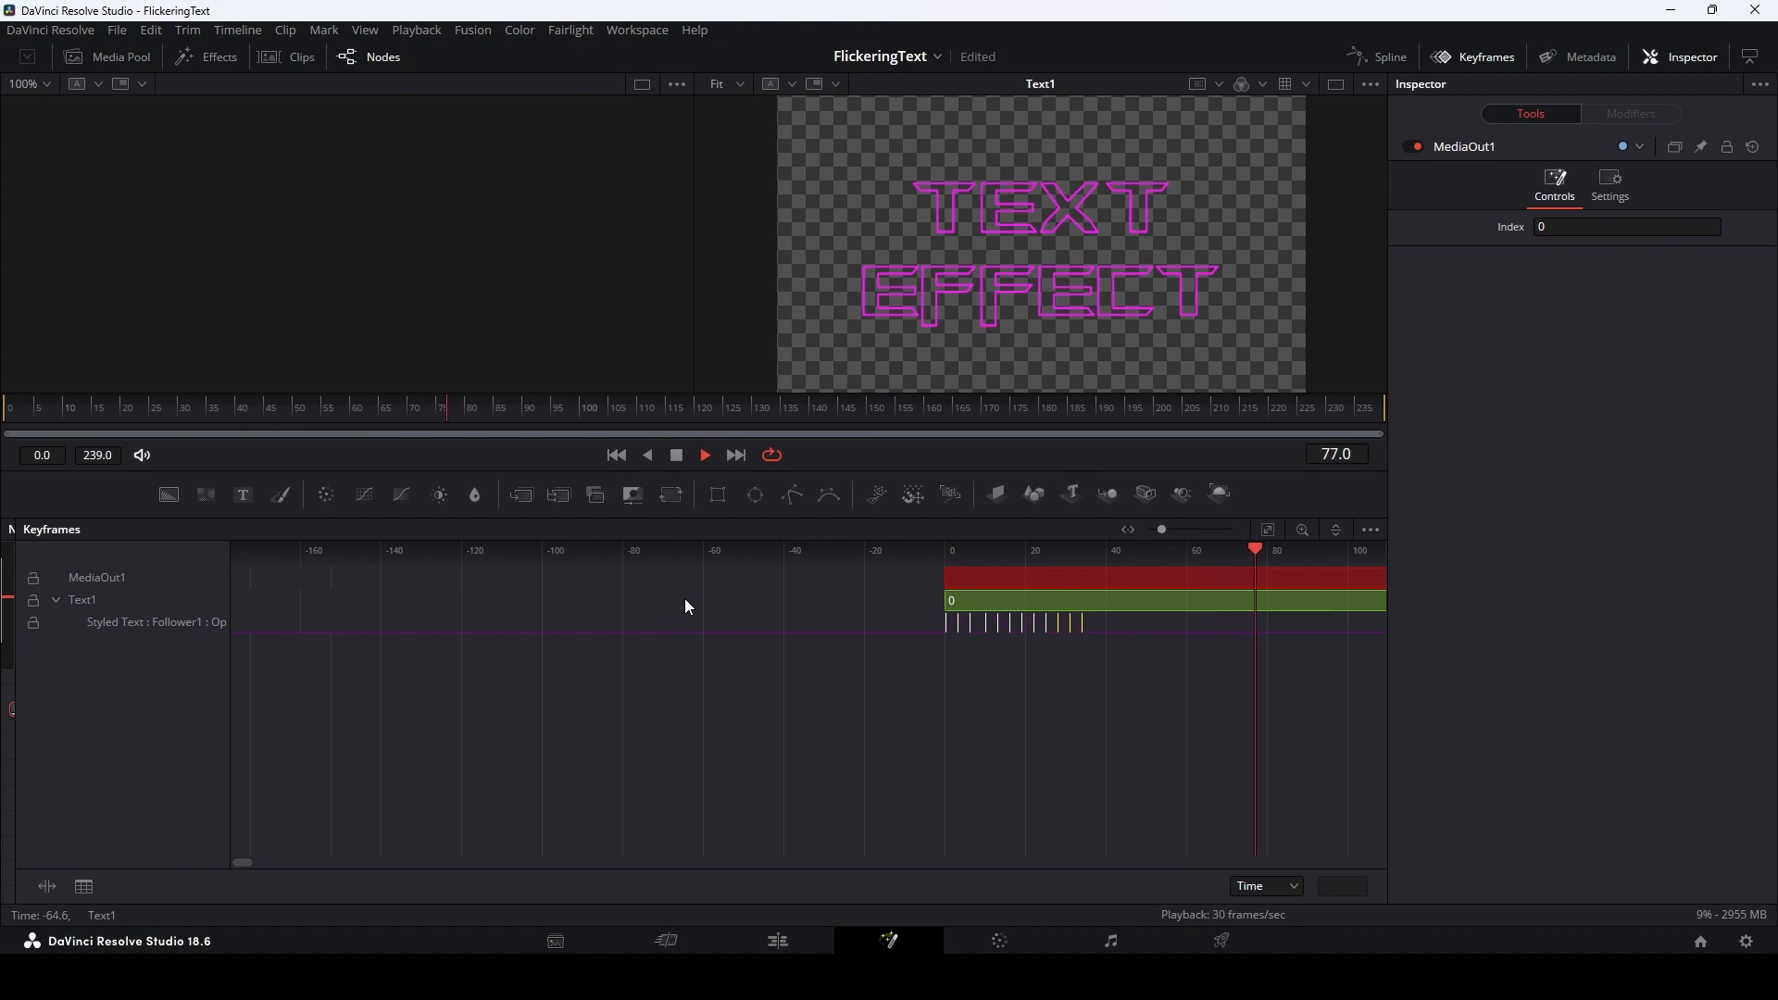
{"action": "key", "text": "space"}
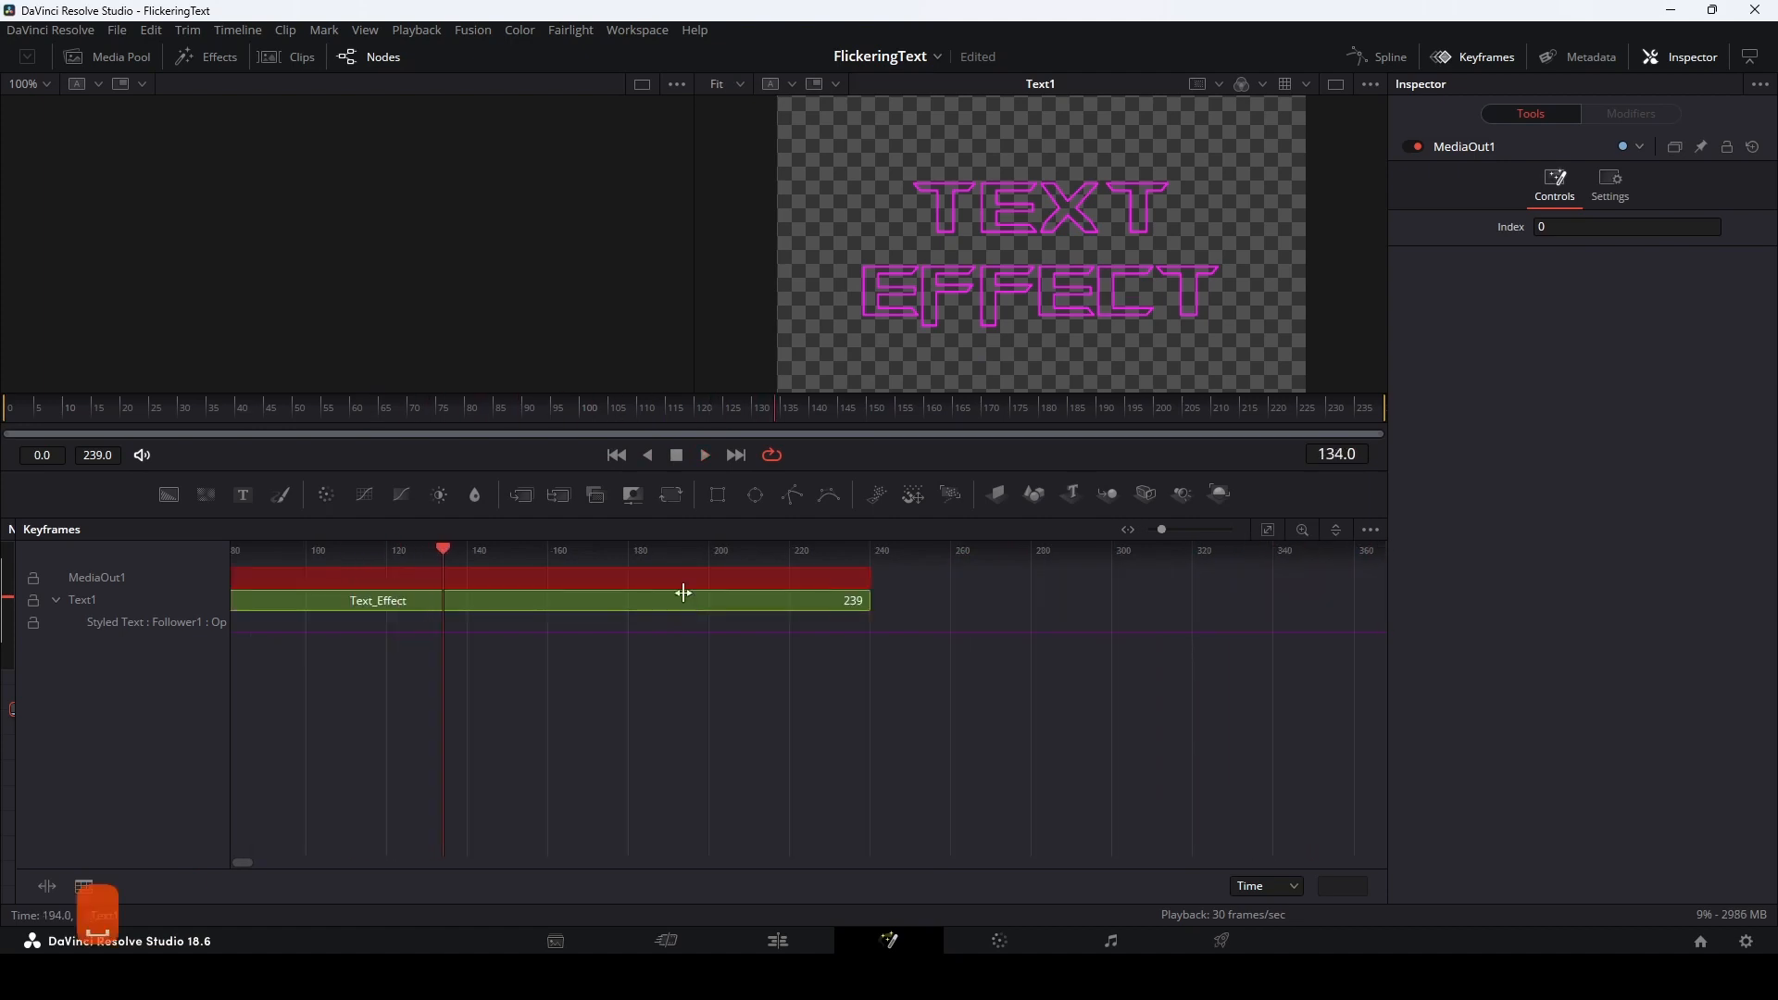
Try to lengthen the flicker further by duplicating the whole row of Follower opacity keyframes after the existing ones
{"action": "left_click_drag", "start_coordinate": [374, 670], "coordinate": [759, 674]}
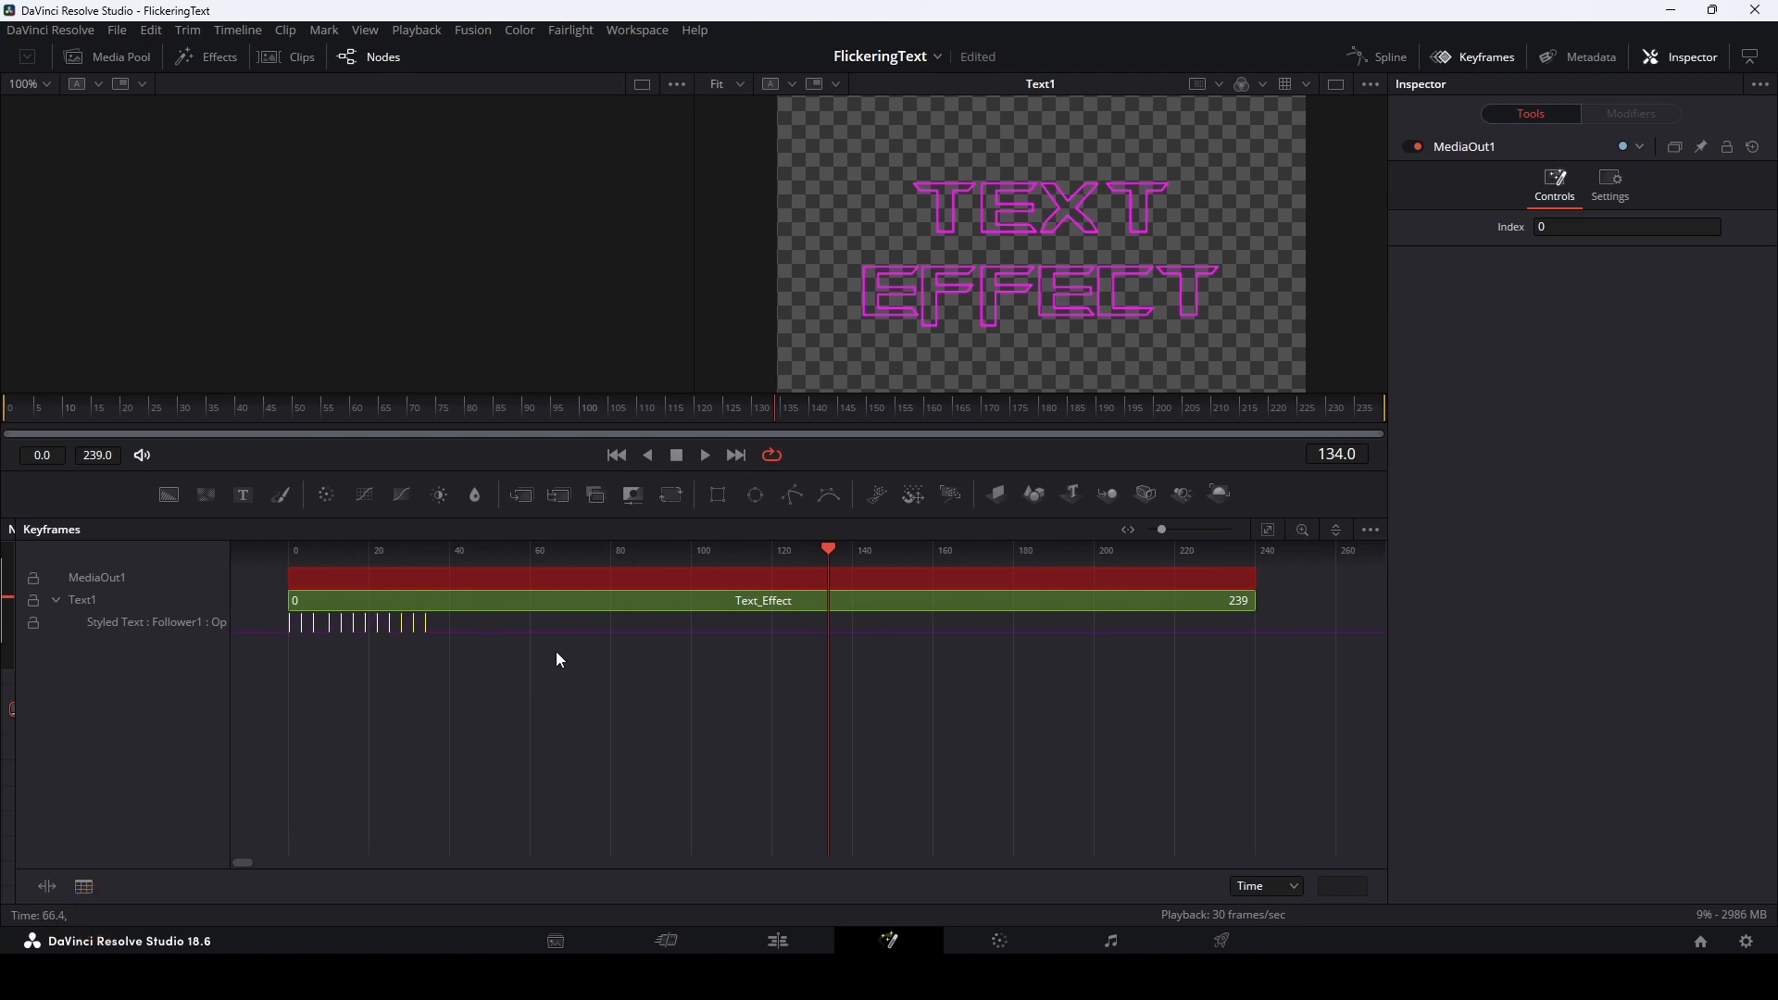
{"action": "left_click", "coordinate": [454, 620]}
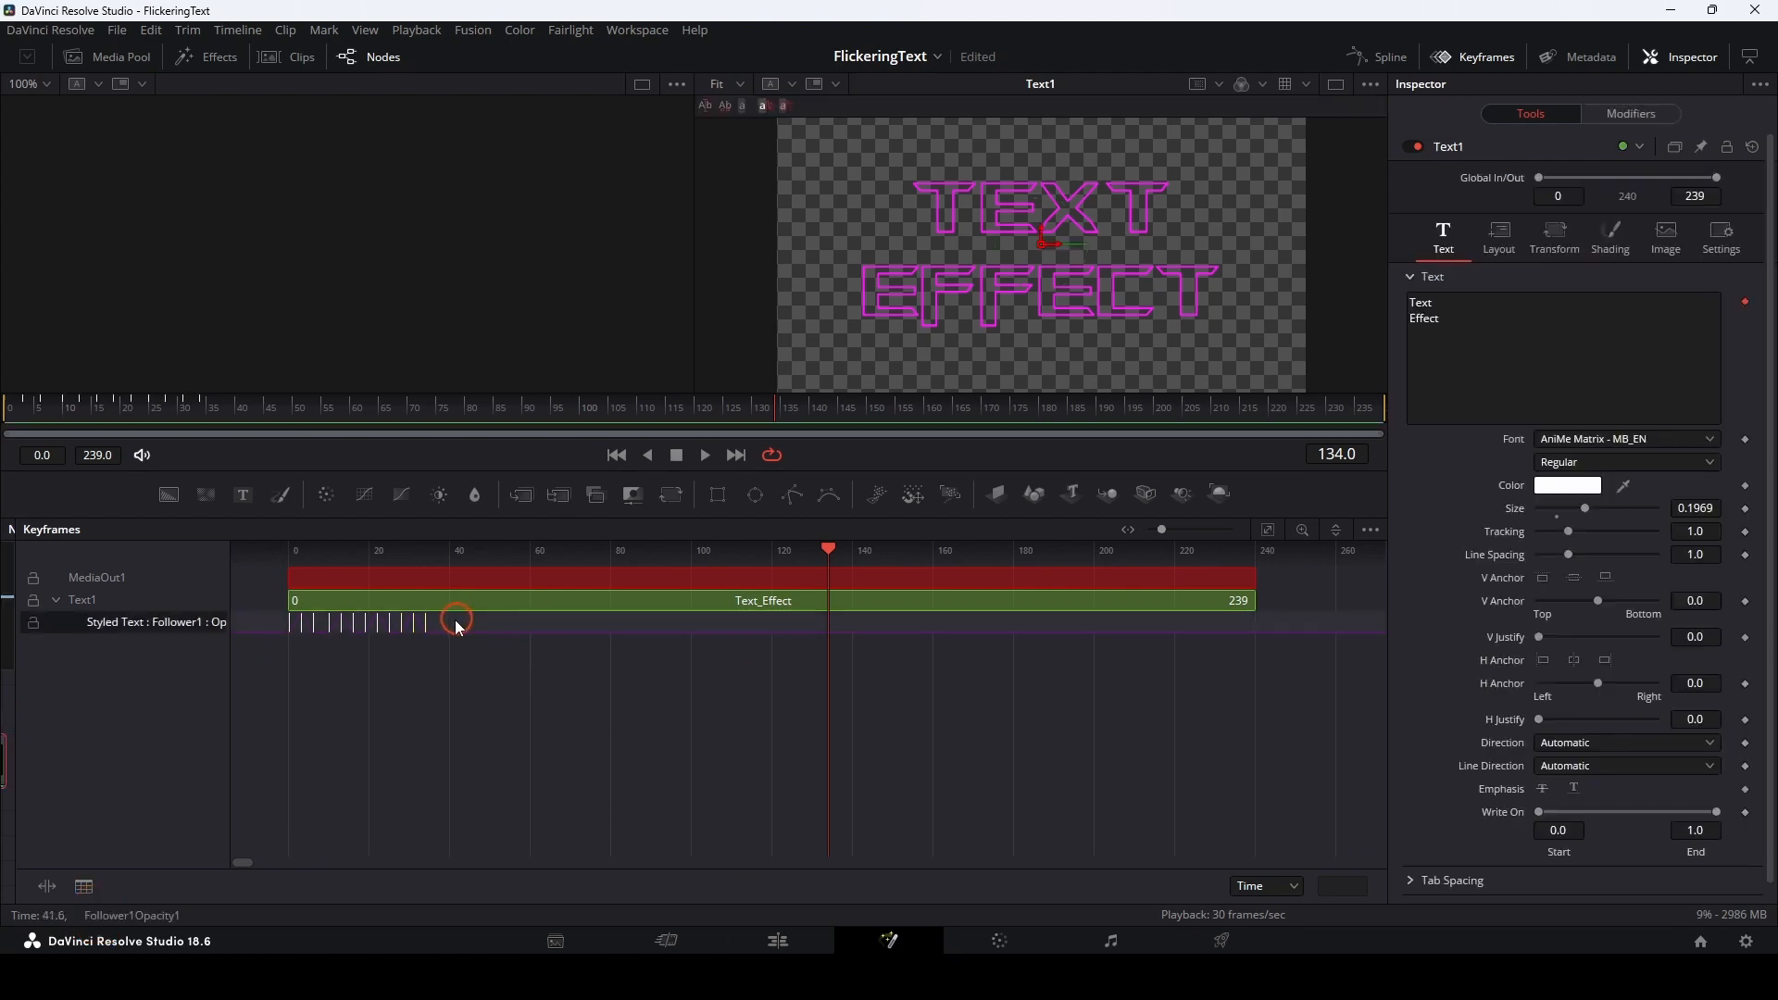
{"action": "left_click", "coordinate": [454, 685]}
{"action": "left_click_drag", "start_coordinate": [252, 615], "coordinate": [568, 626]}
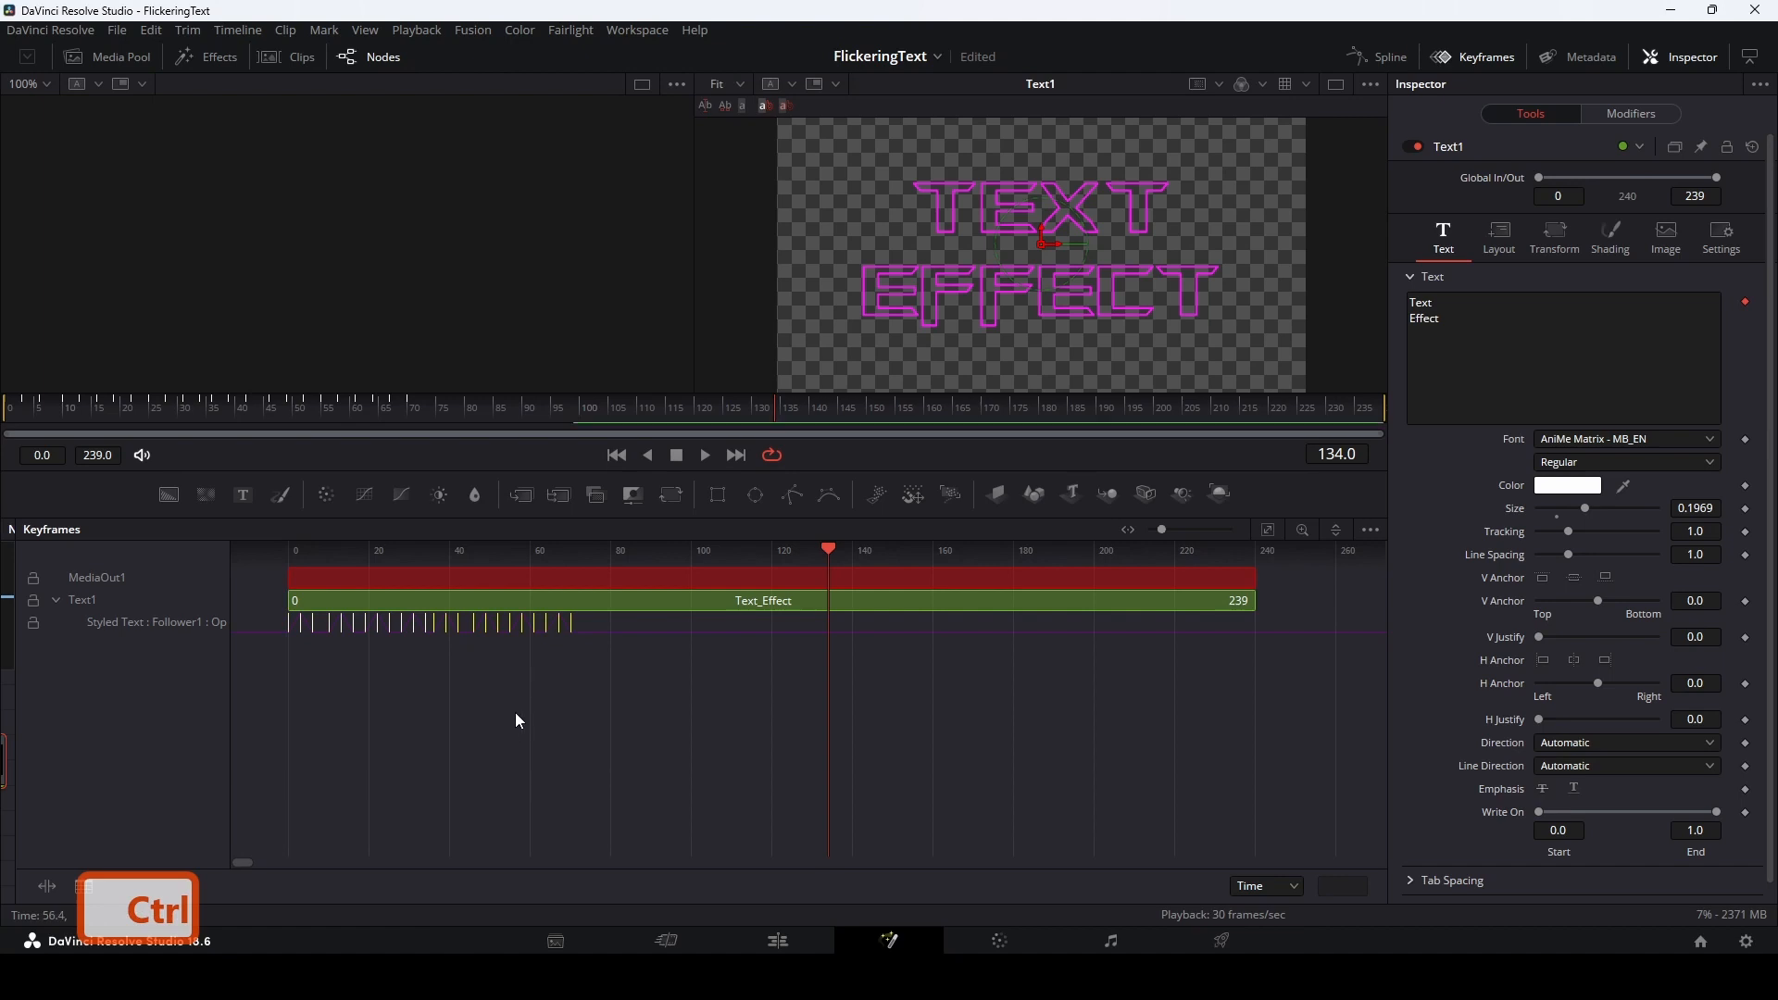
Undo all the keyframe duplications so that only the three original opacity keyframes remain
{"action": "key", "text": "ctrl+z"}
{"action": "key", "text": "ctrl+z"}
{"action": "key", "text": "ctrl+z"}
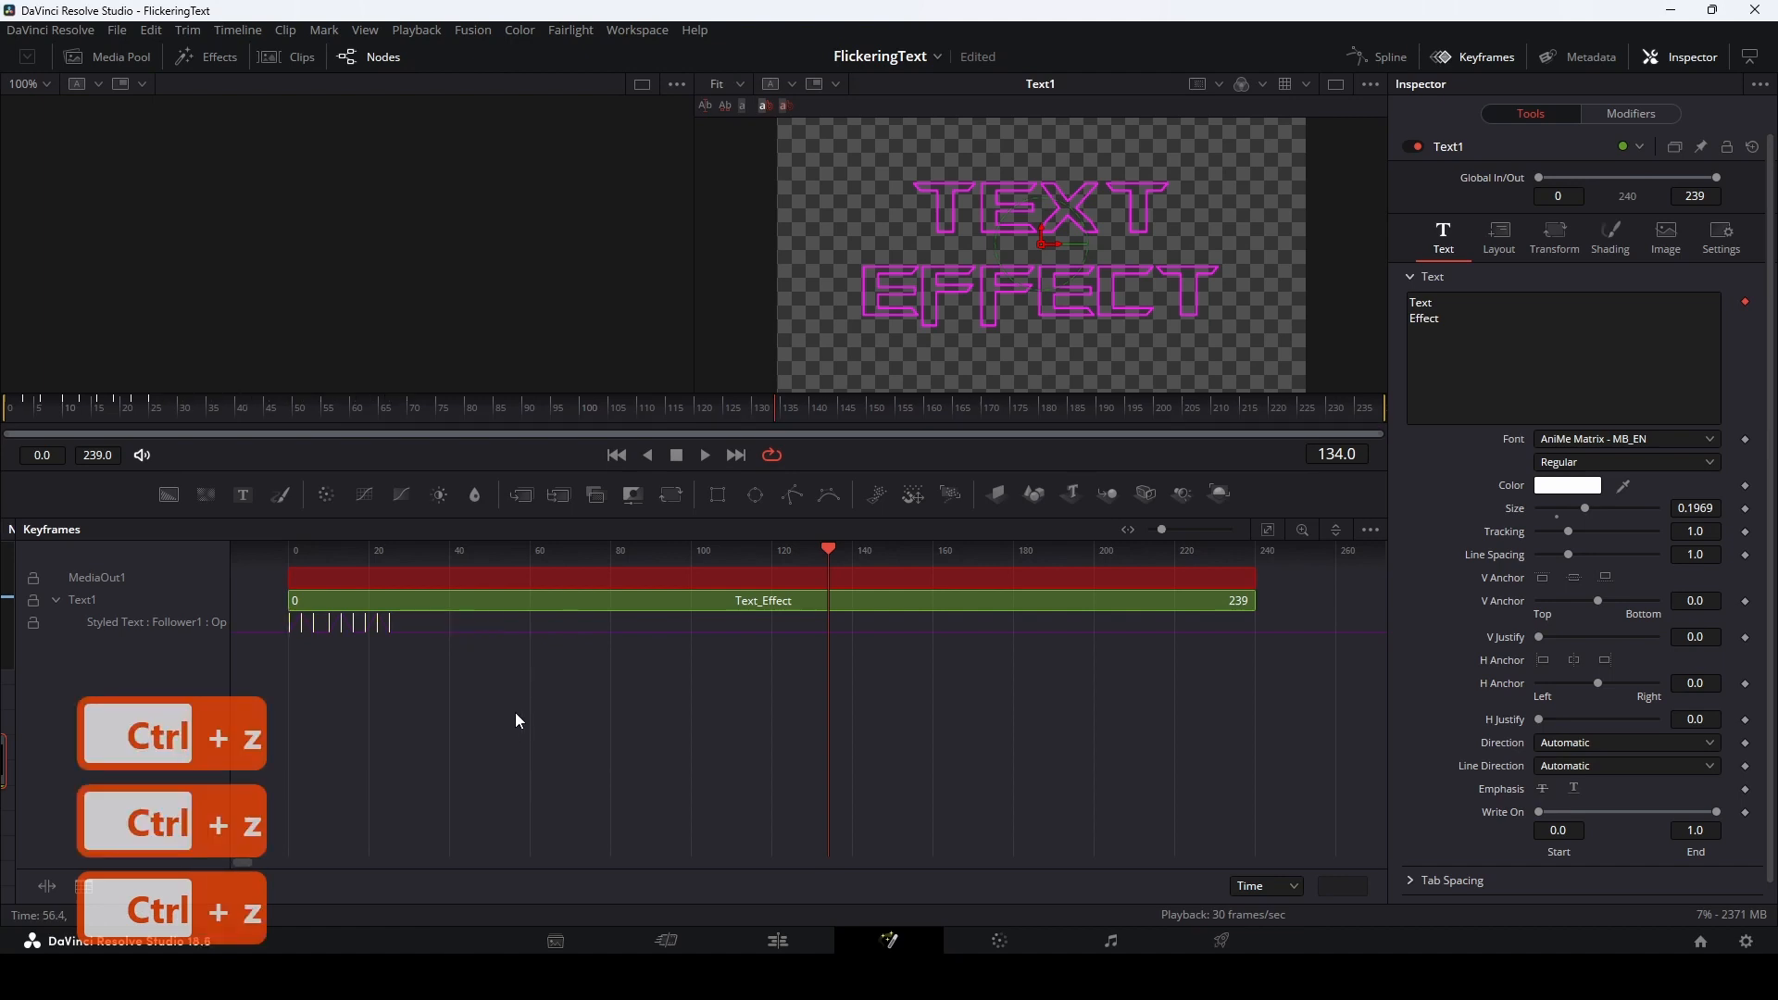
{"action": "key", "text": "ctrl+z"}
{"action": "key", "text": "ctrl+z"}
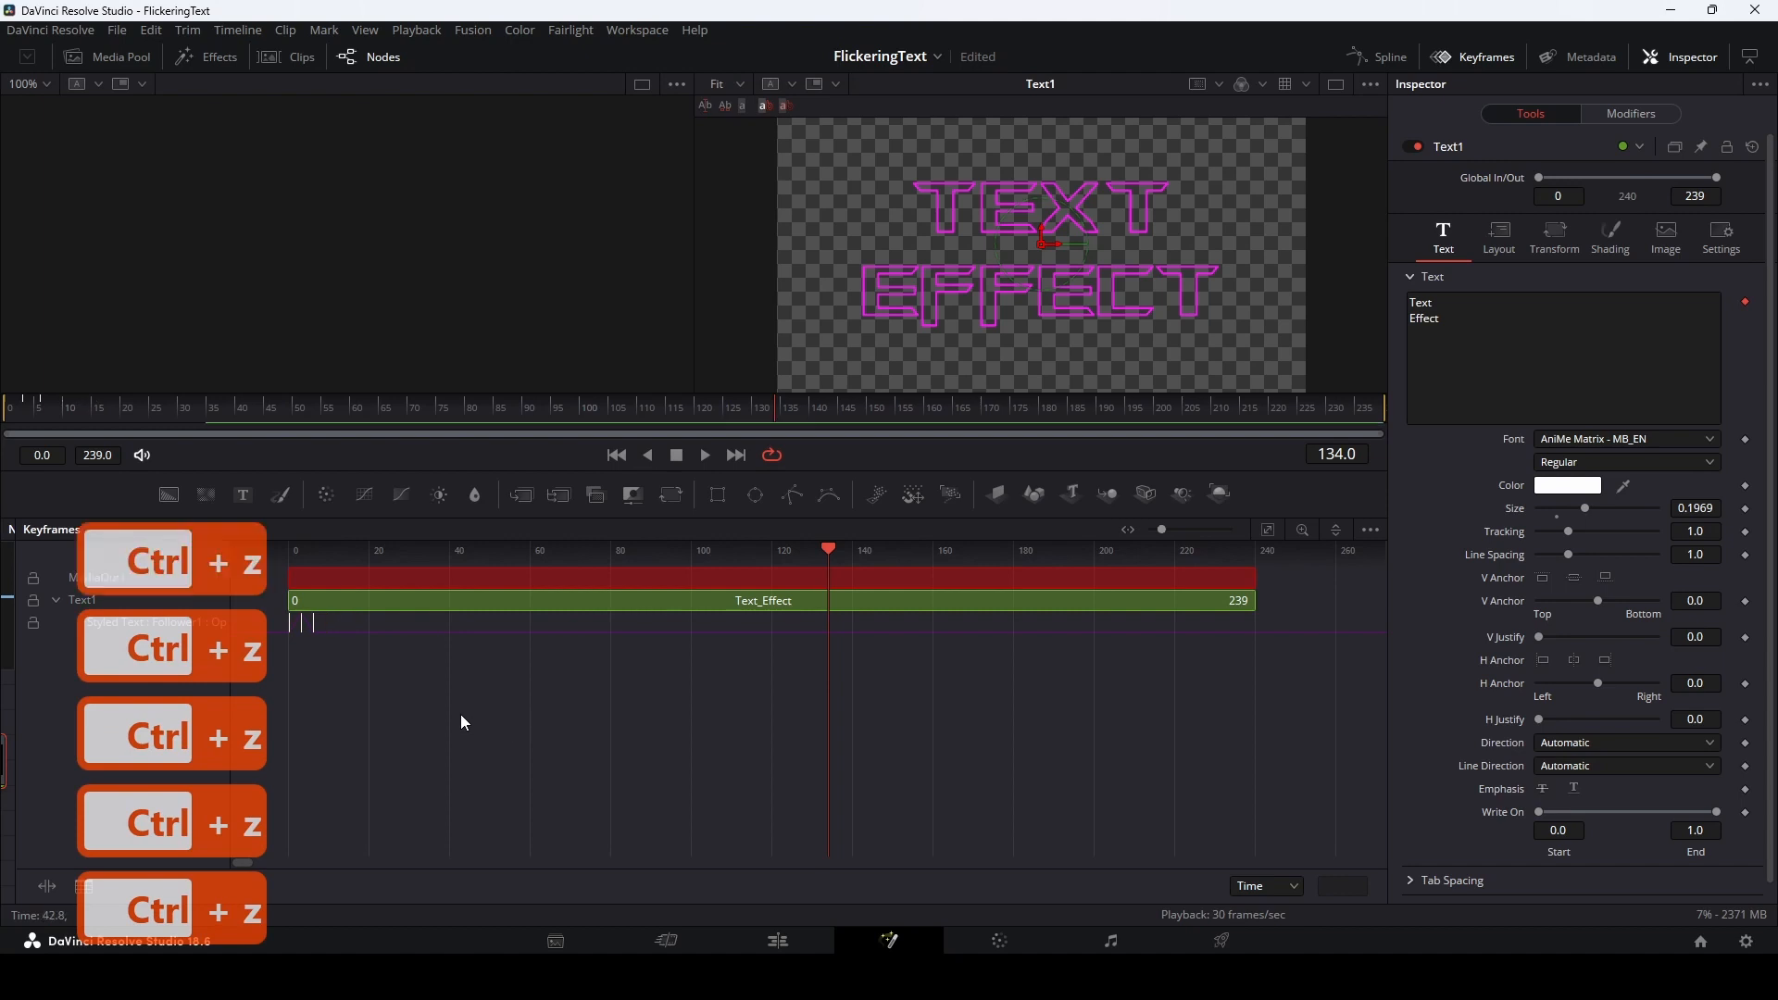
Replace the Keyframes editor with the Spline editor and show the Follower's Opacity 1 curve fitted to the view
{"action": "left_click", "coordinate": [1476, 58]}
{"action": "left_click", "coordinate": [1381, 57]}
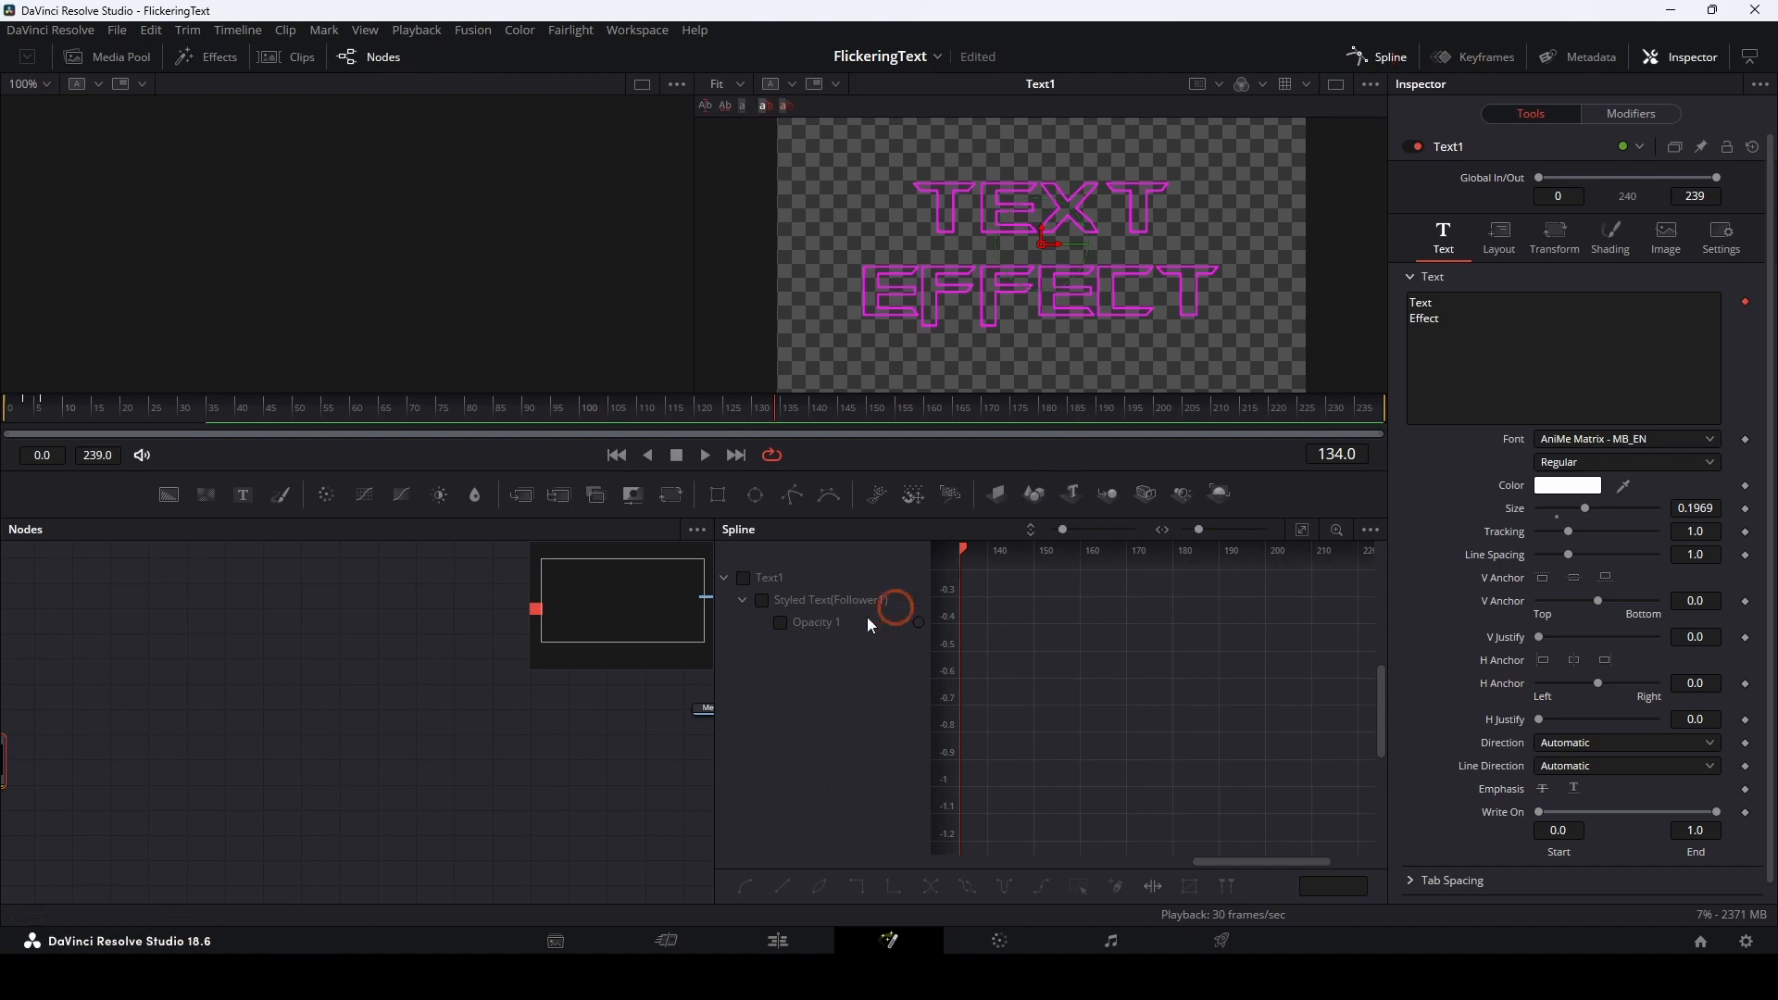
{"action": "left_click", "coordinate": [780, 622]}
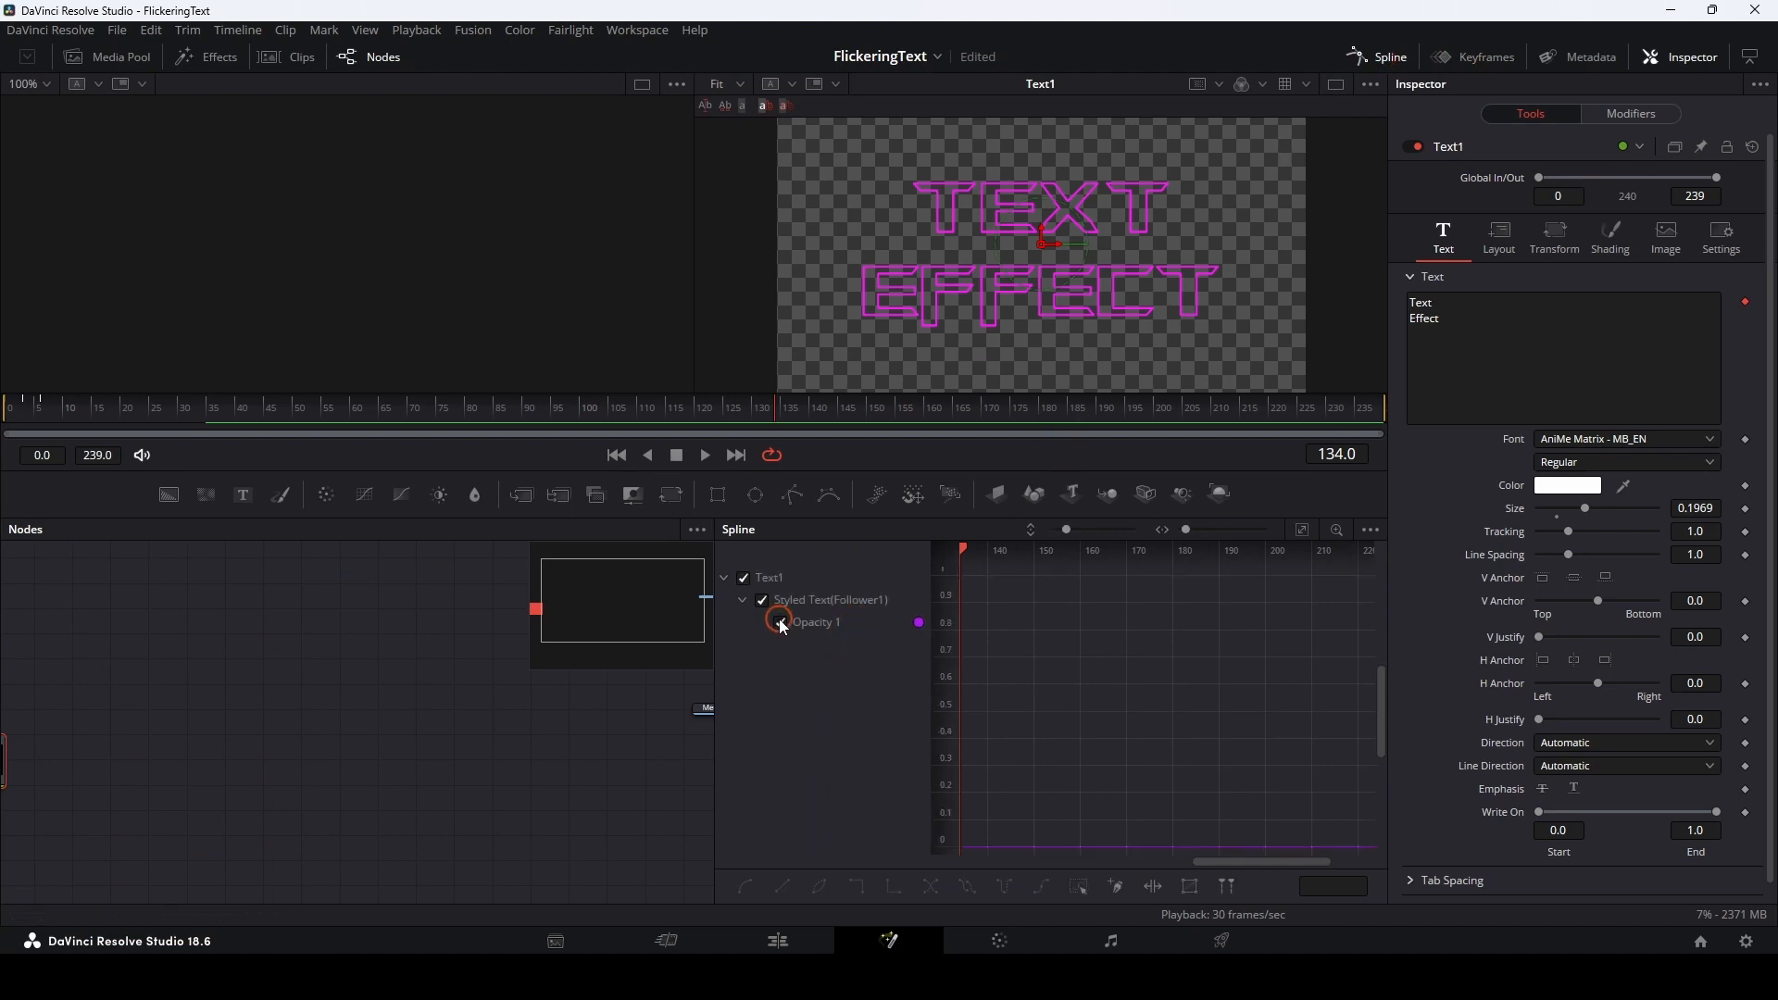
{"action": "left_click", "coordinate": [1302, 529]}
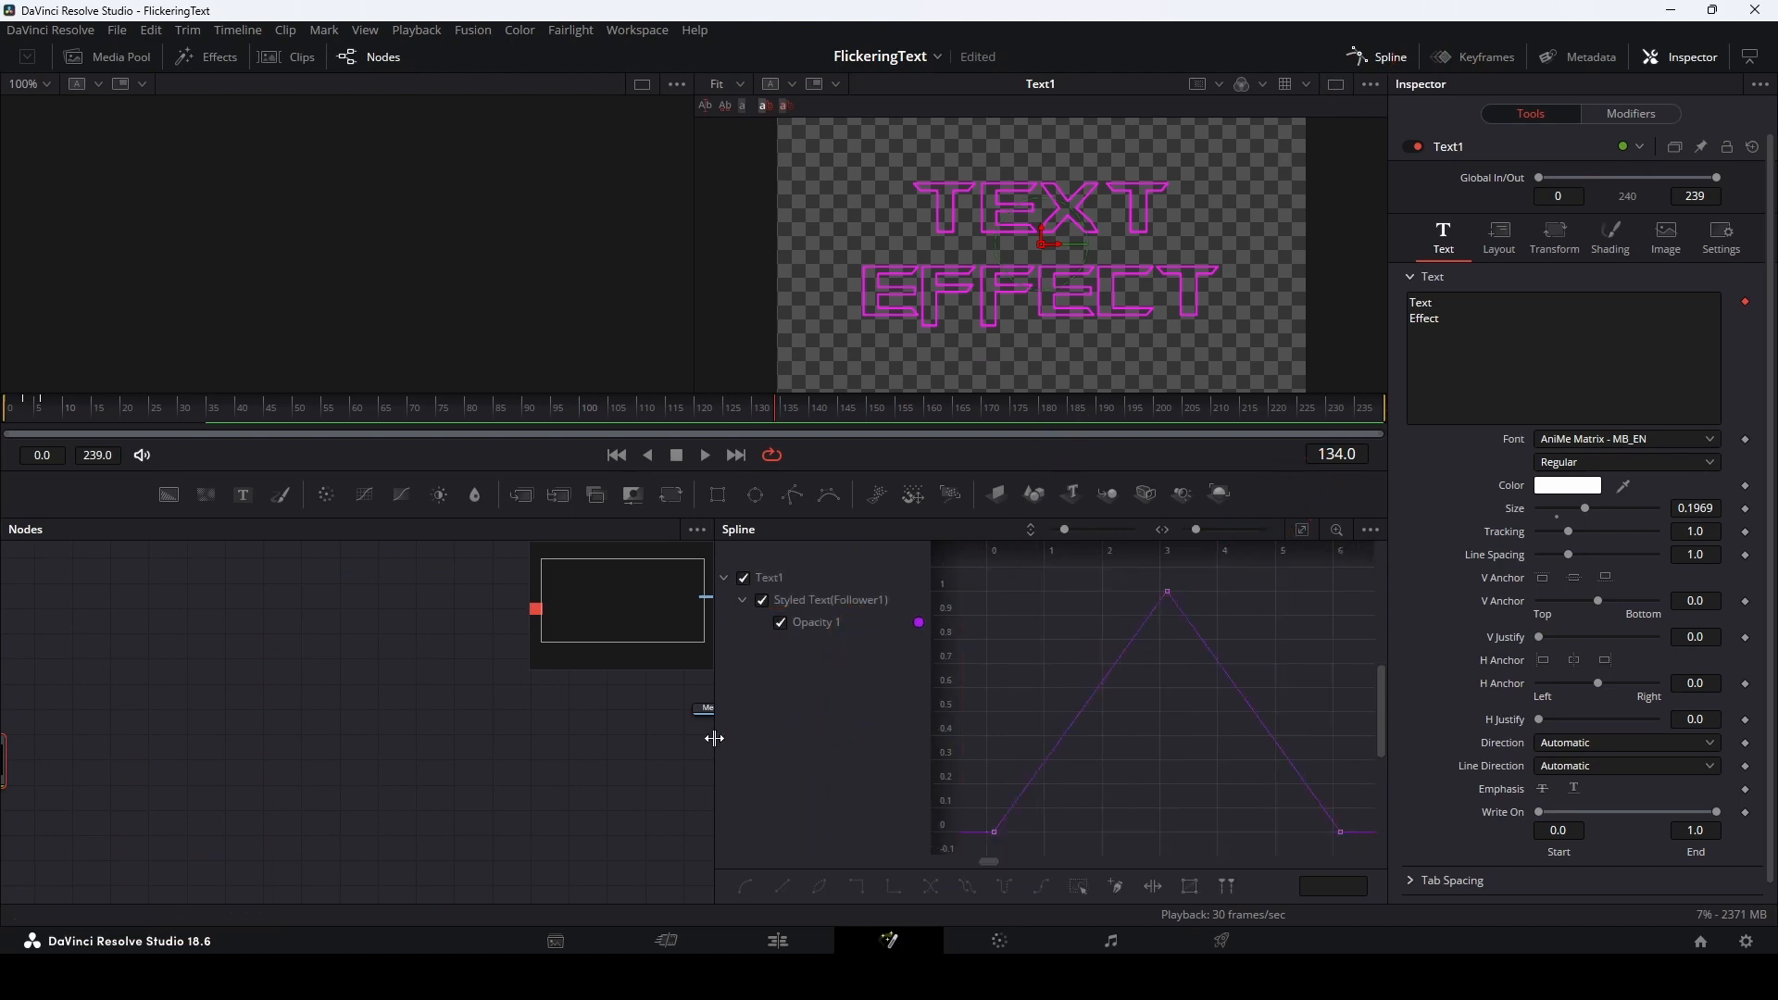
Widen the Spline editor, select all the opacity keyframes and set their curve to loop
{"action": "left_click_drag", "start_coordinate": [715, 738], "coordinate": [346, 742]}
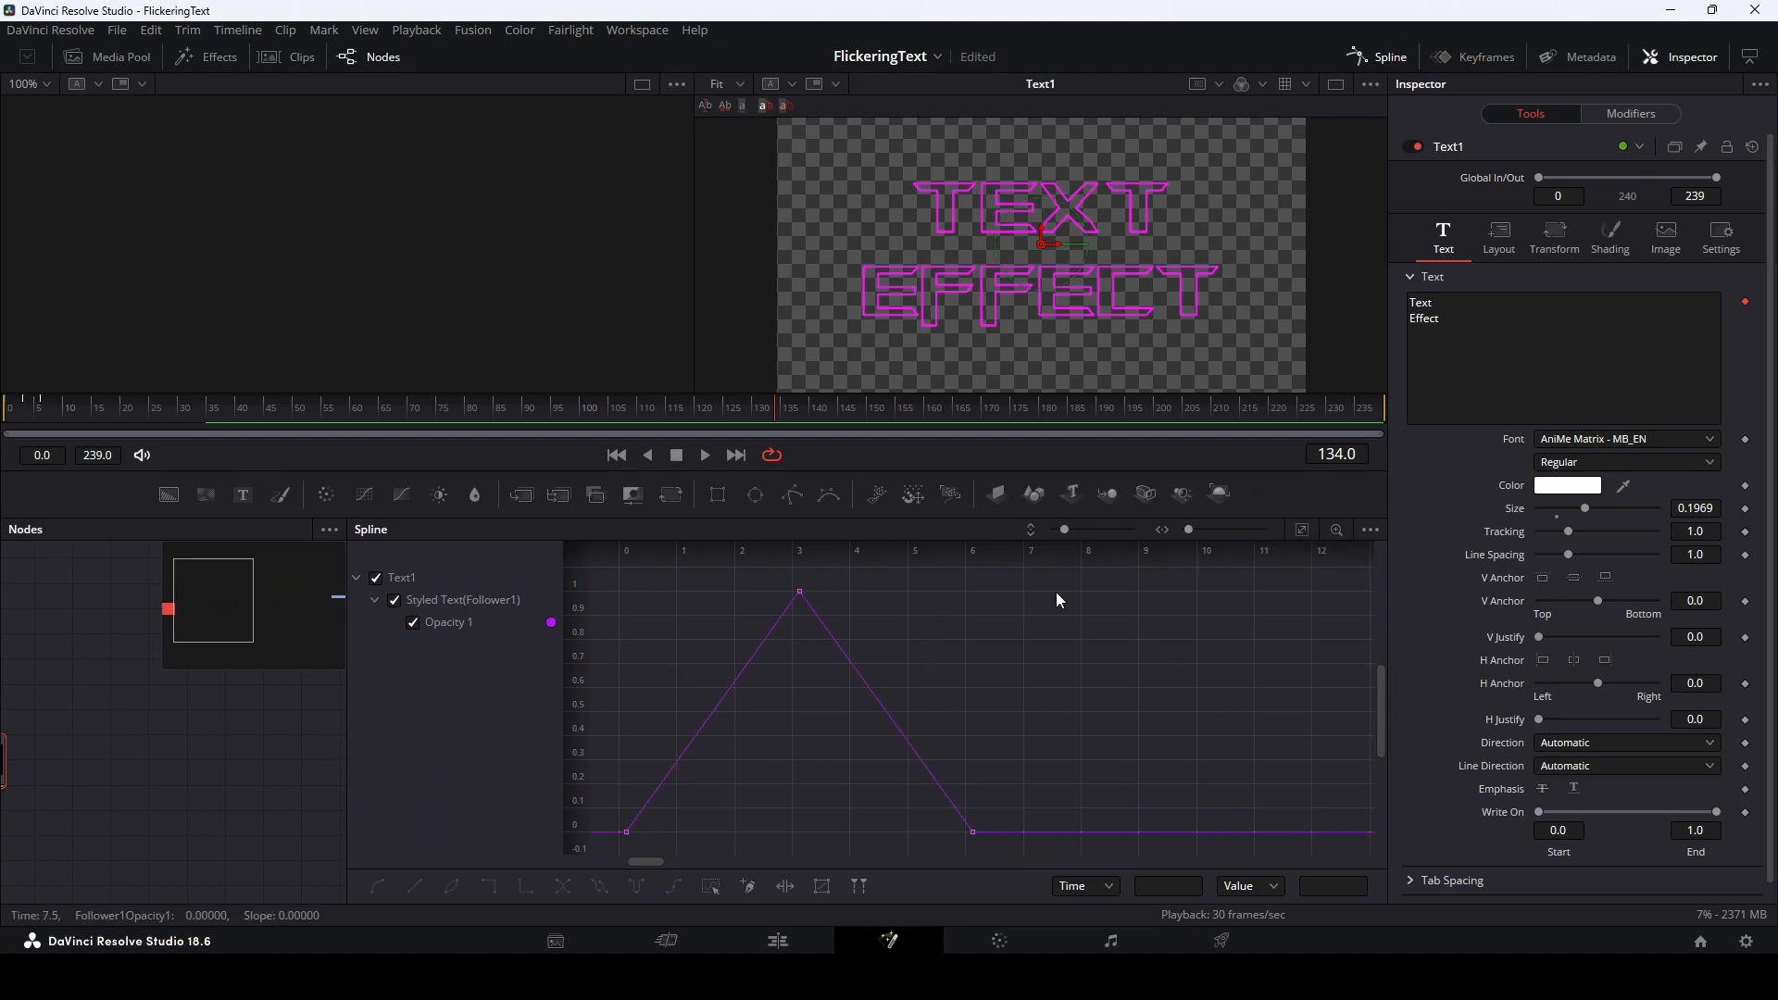
{"action": "left_click_drag", "start_coordinate": [1075, 569], "coordinate": [603, 843]}
{"action": "left_click", "coordinate": [601, 886]}
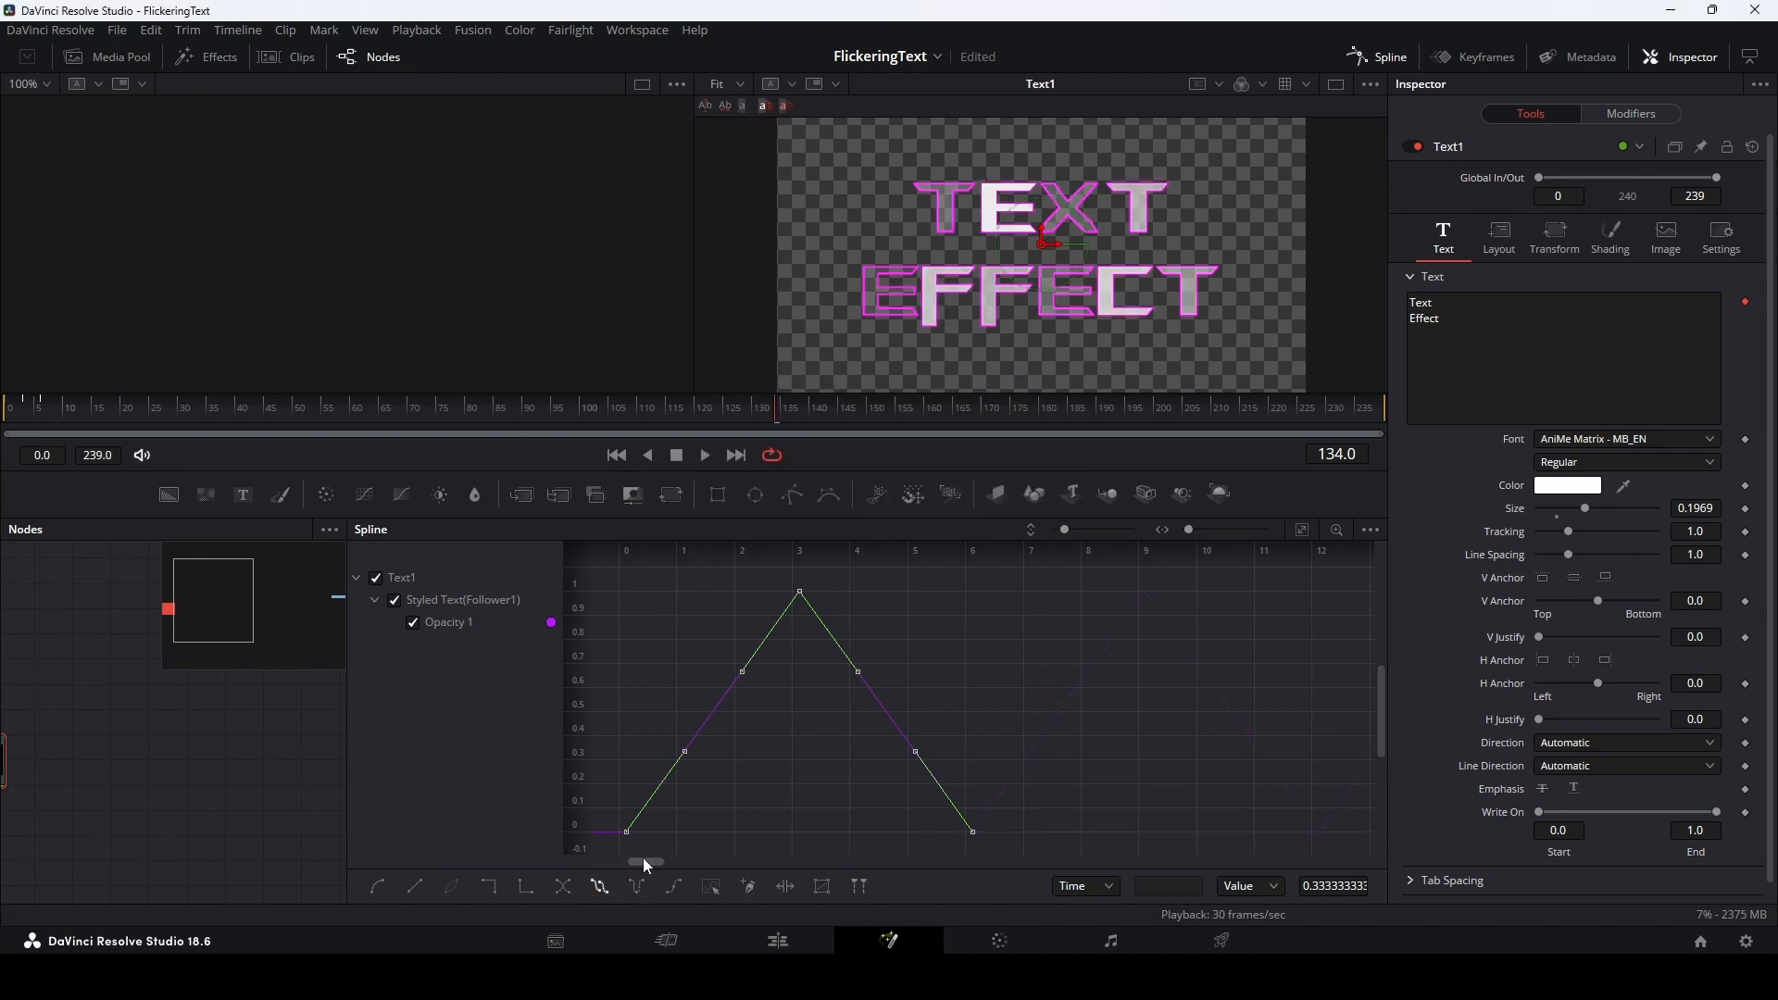
Change the interpolation of the looped opacity keyframes to Step In for abrupt on-off flickering
{"action": "mouse_move", "coordinate": [645, 863]}
{"action": "left_mouse_down"}
{"action": "mouse_move", "coordinate": [697, 863]}
{"action": "mouse_move", "coordinate": [619, 867]}
{"action": "mouse_move", "coordinate": [637, 865]}
{"action": "left_mouse_up"}
{"action": "left_click", "coordinate": [492, 887]}
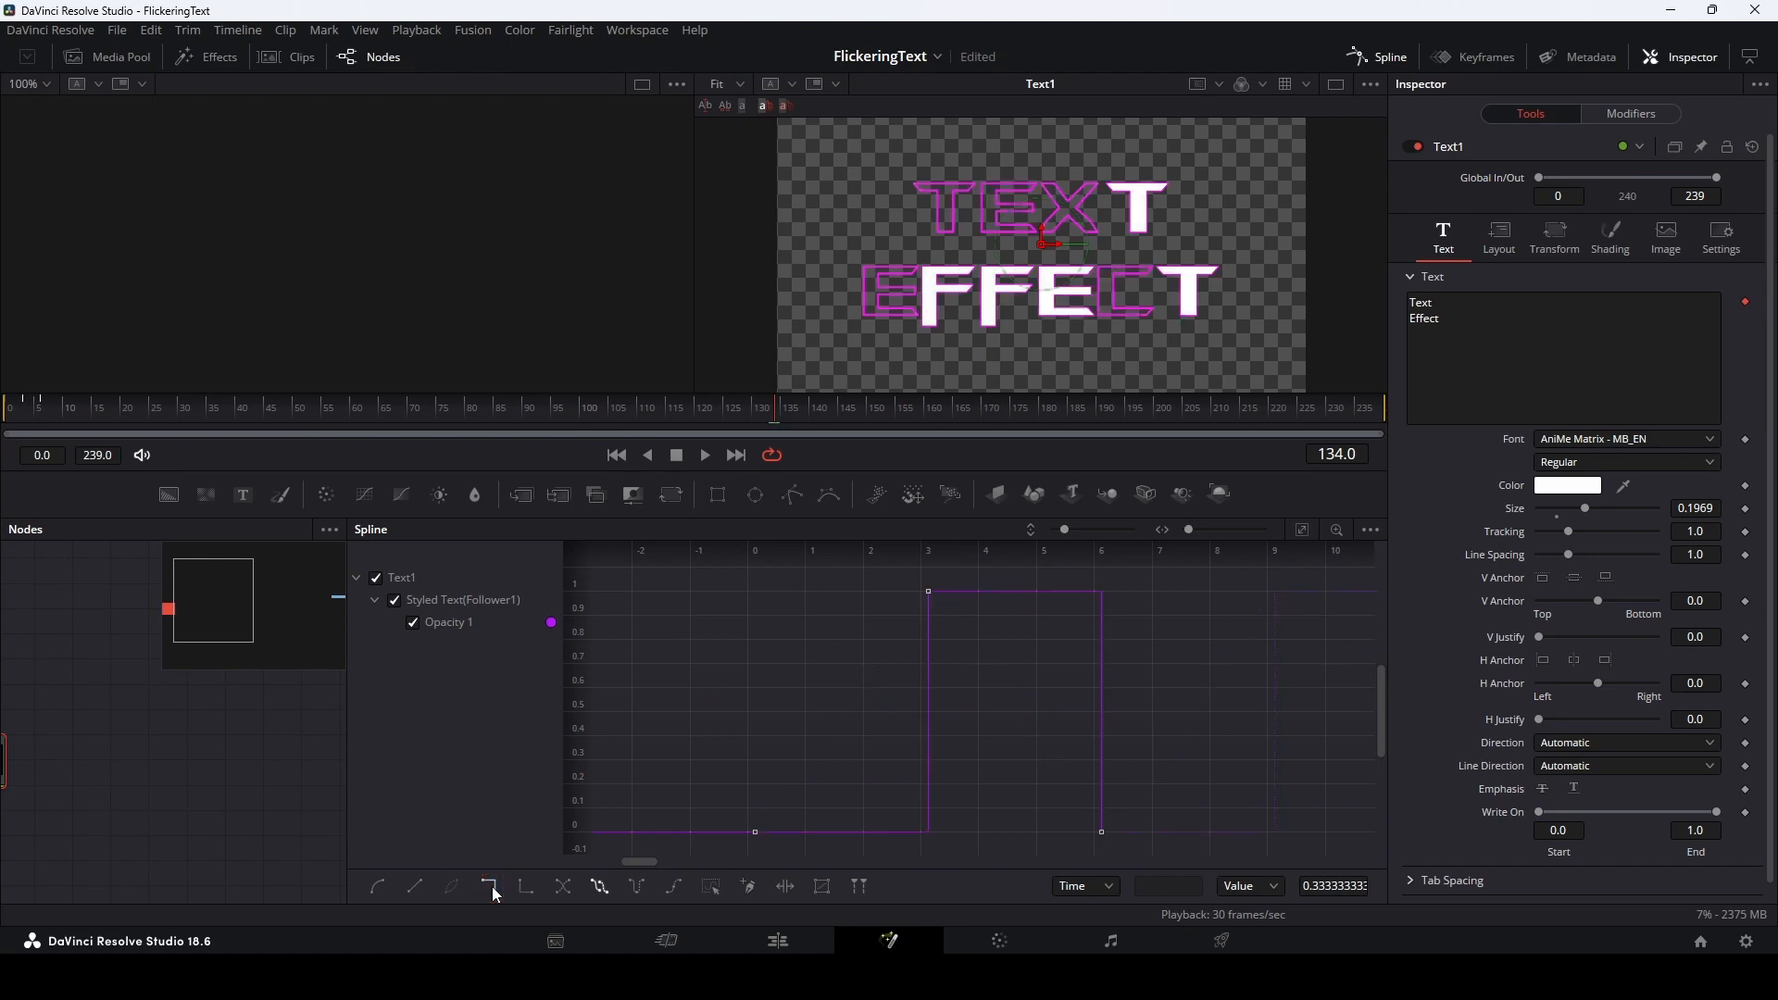
{"action": "left_click_drag", "start_coordinate": [1164, 706], "coordinate": [1077, 713]}
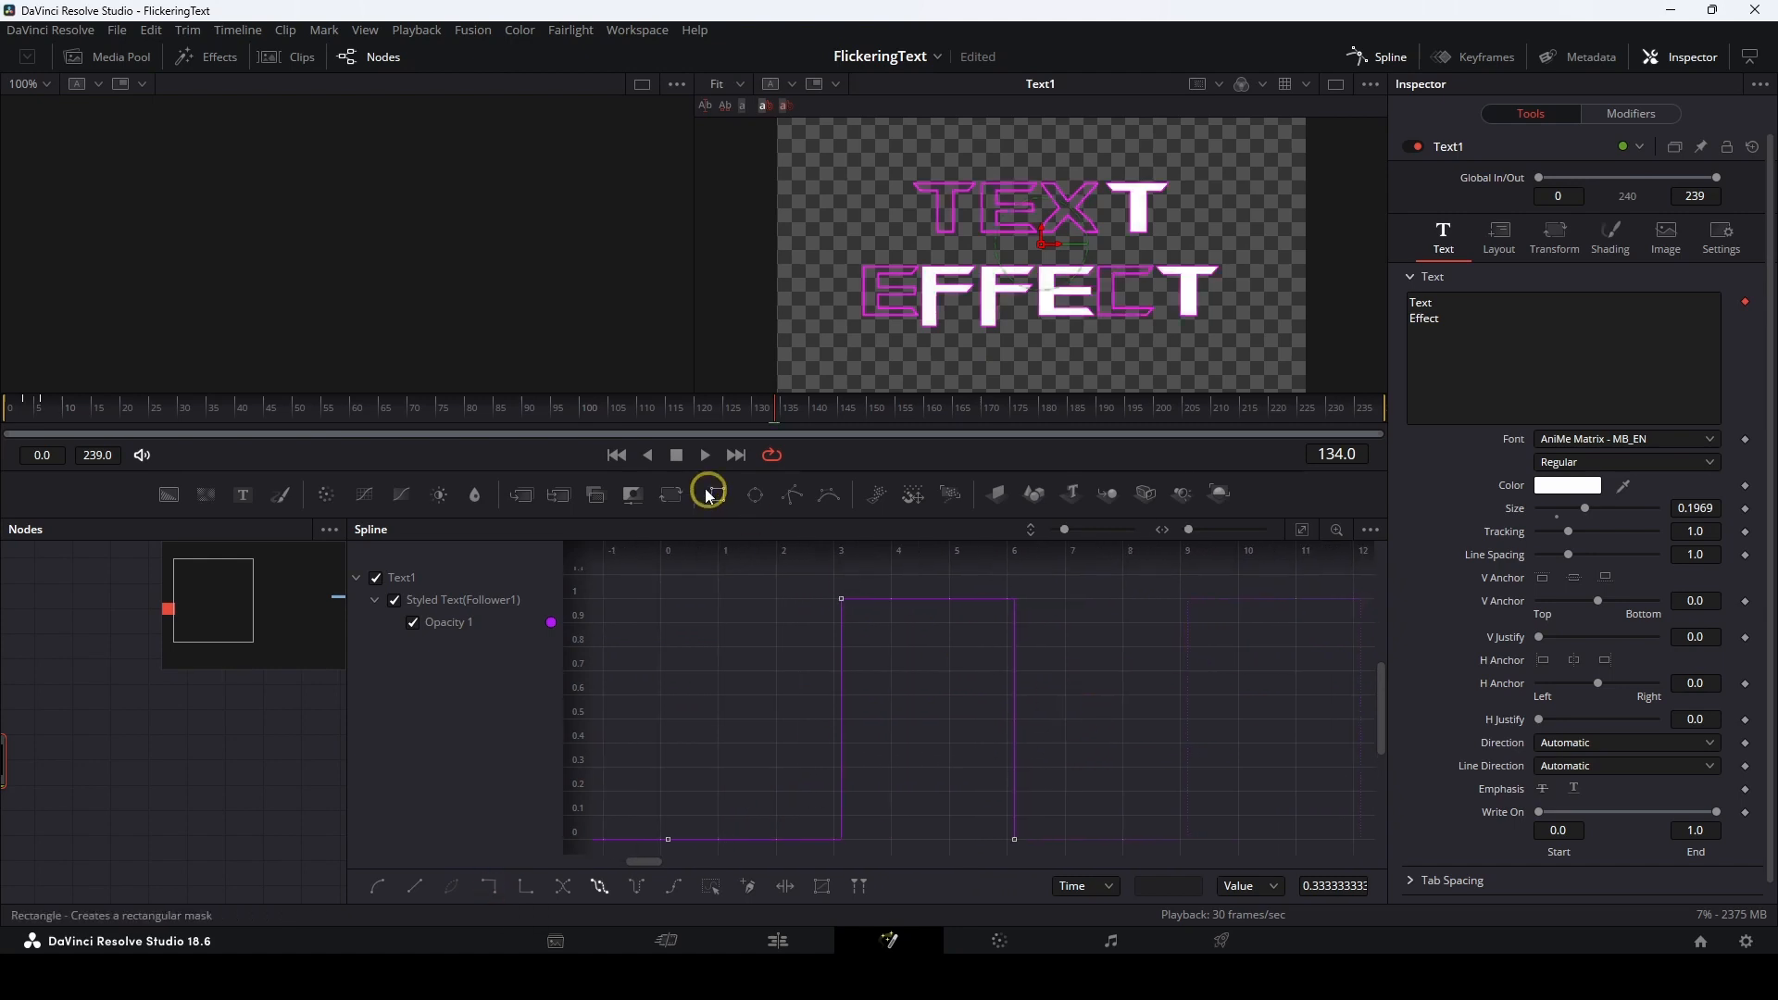
Play the stepped flicker from the first frame and review the Follower modifier's timing settings
{"action": "left_click", "coordinate": [617, 455]}
{"action": "left_click", "coordinate": [706, 454]}
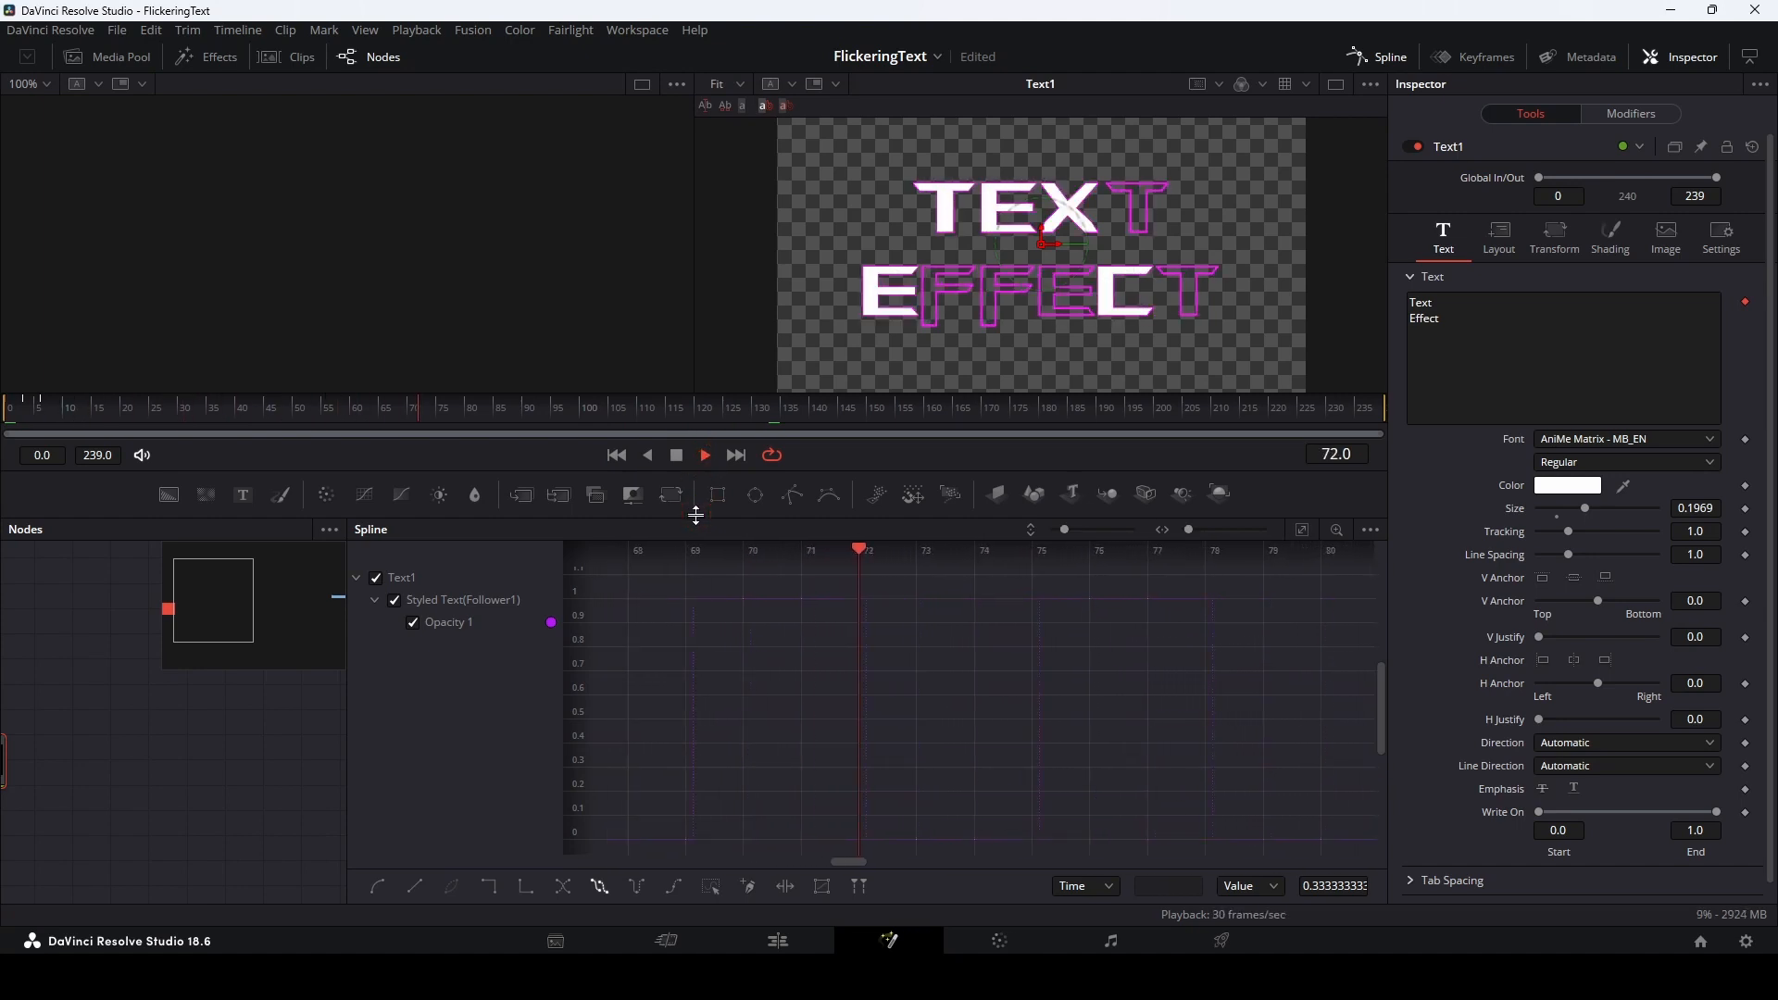
{"action": "key", "text": "space"}
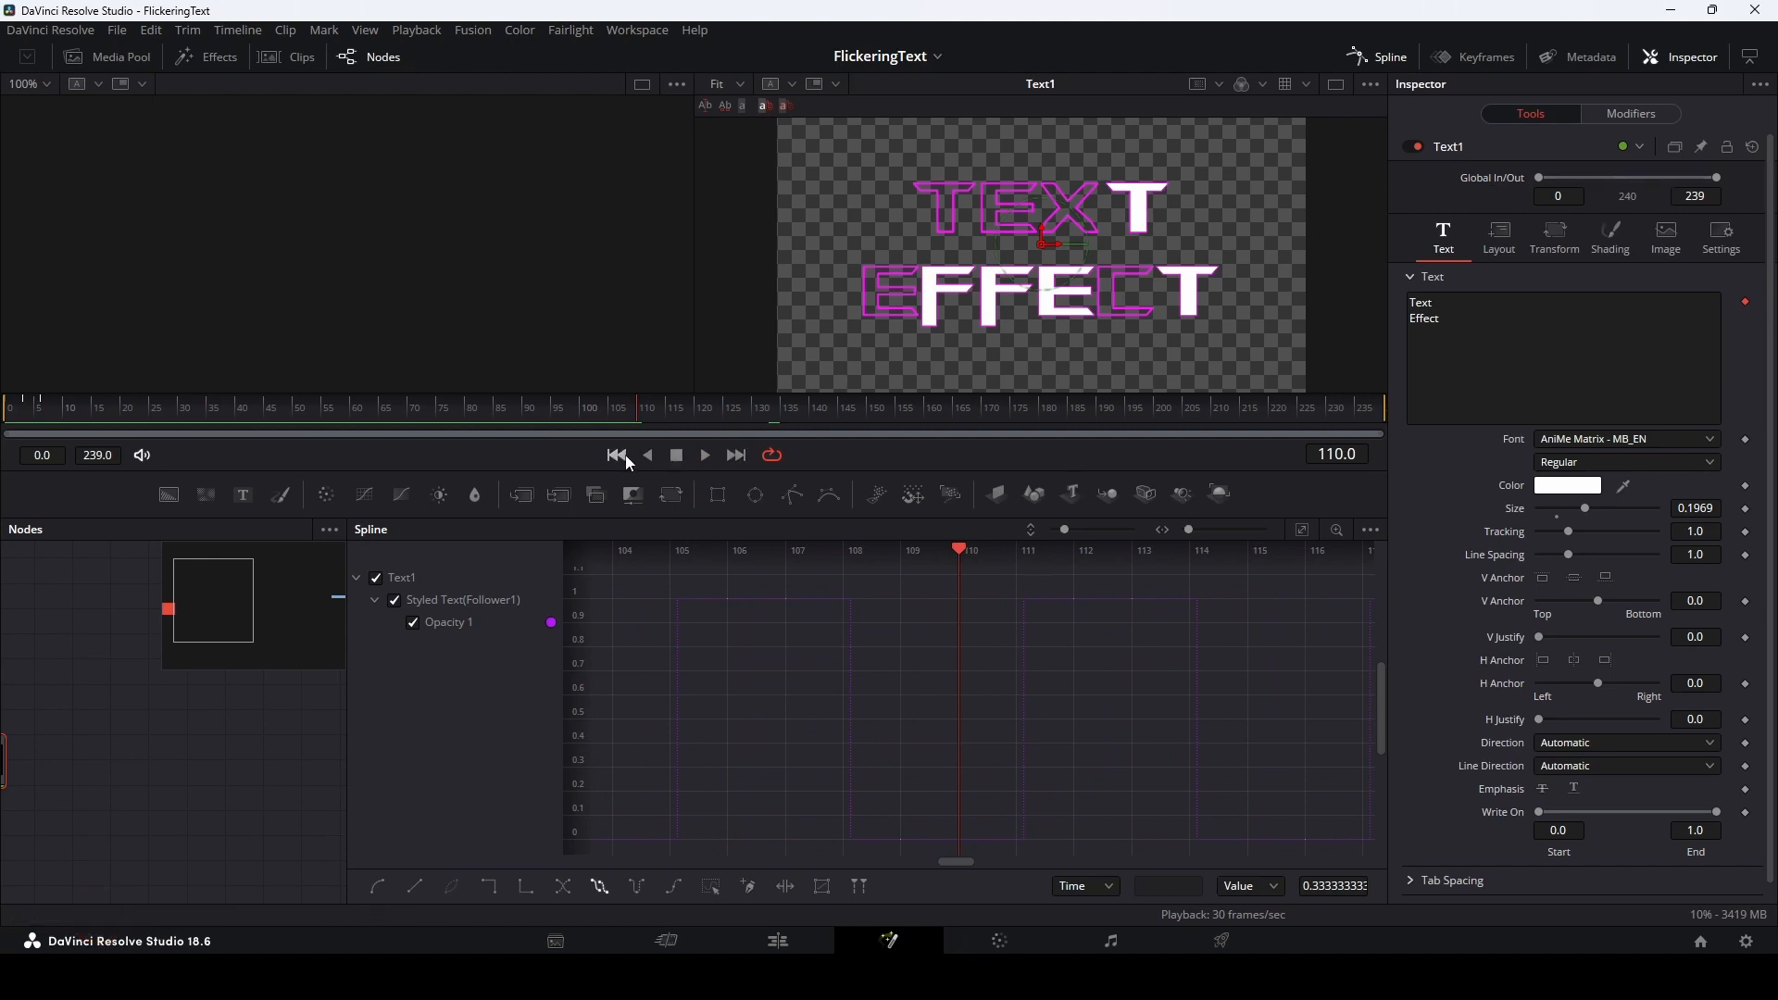
{"action": "left_click", "coordinate": [1654, 113]}
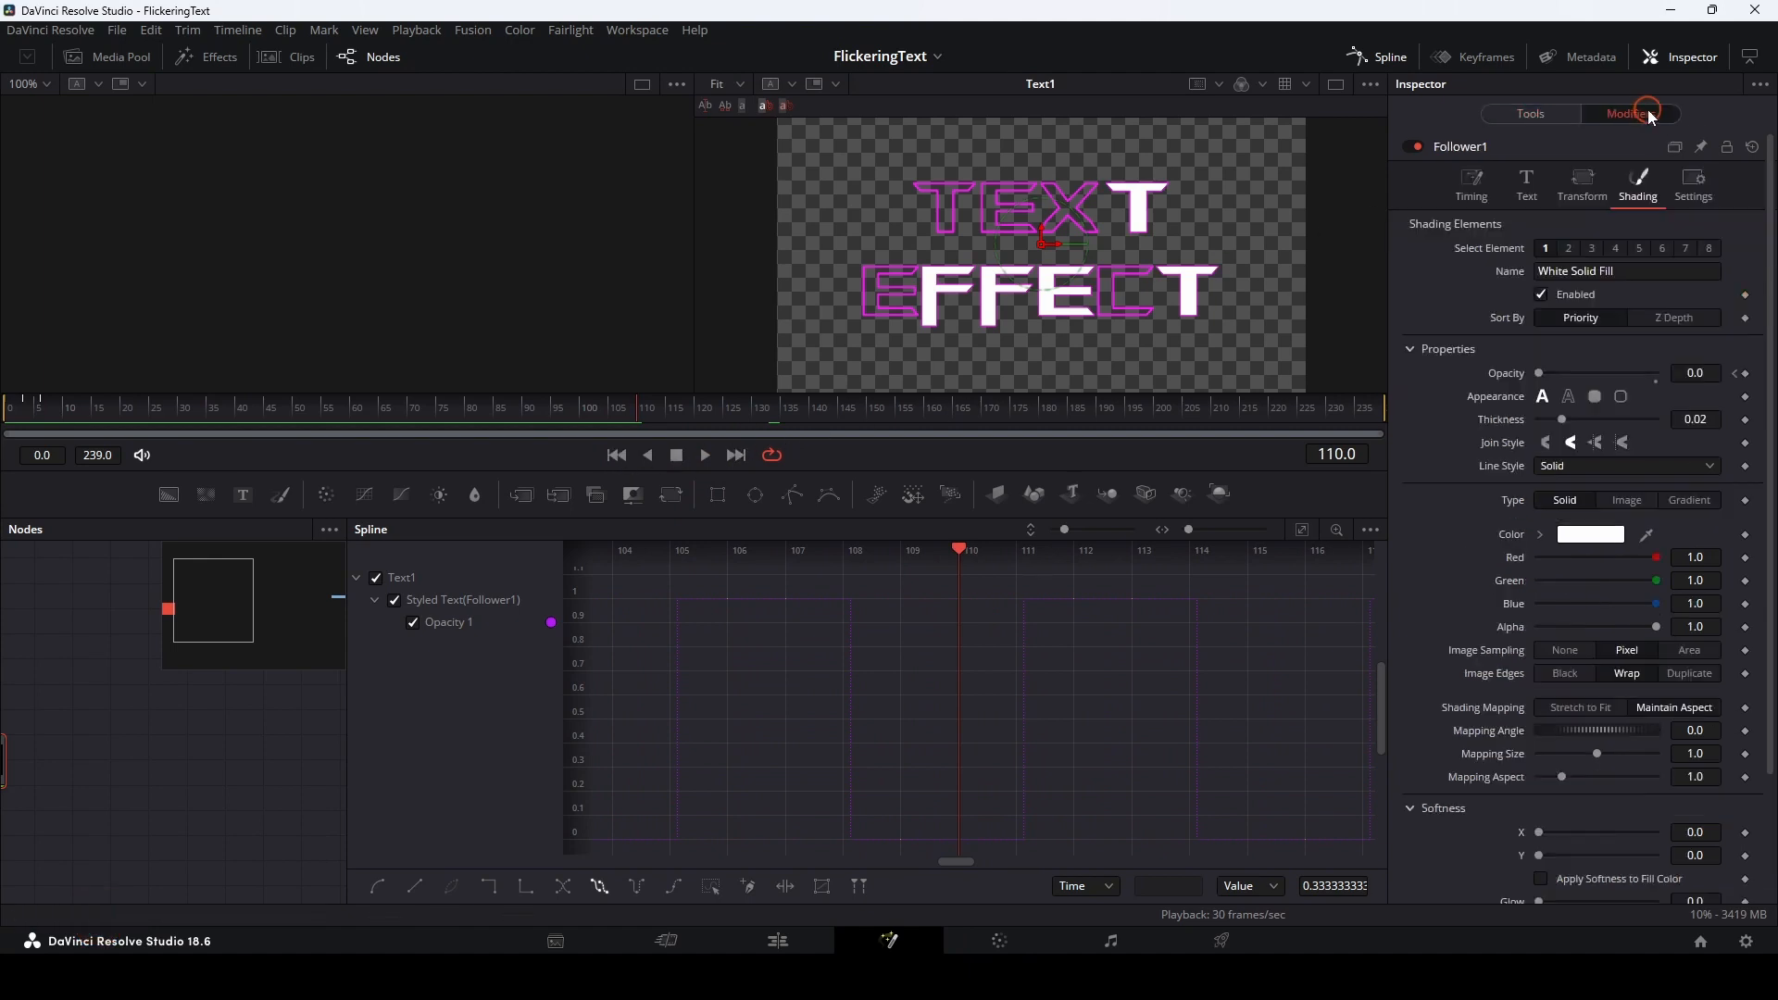
{"action": "left_click", "coordinate": [1477, 186]}
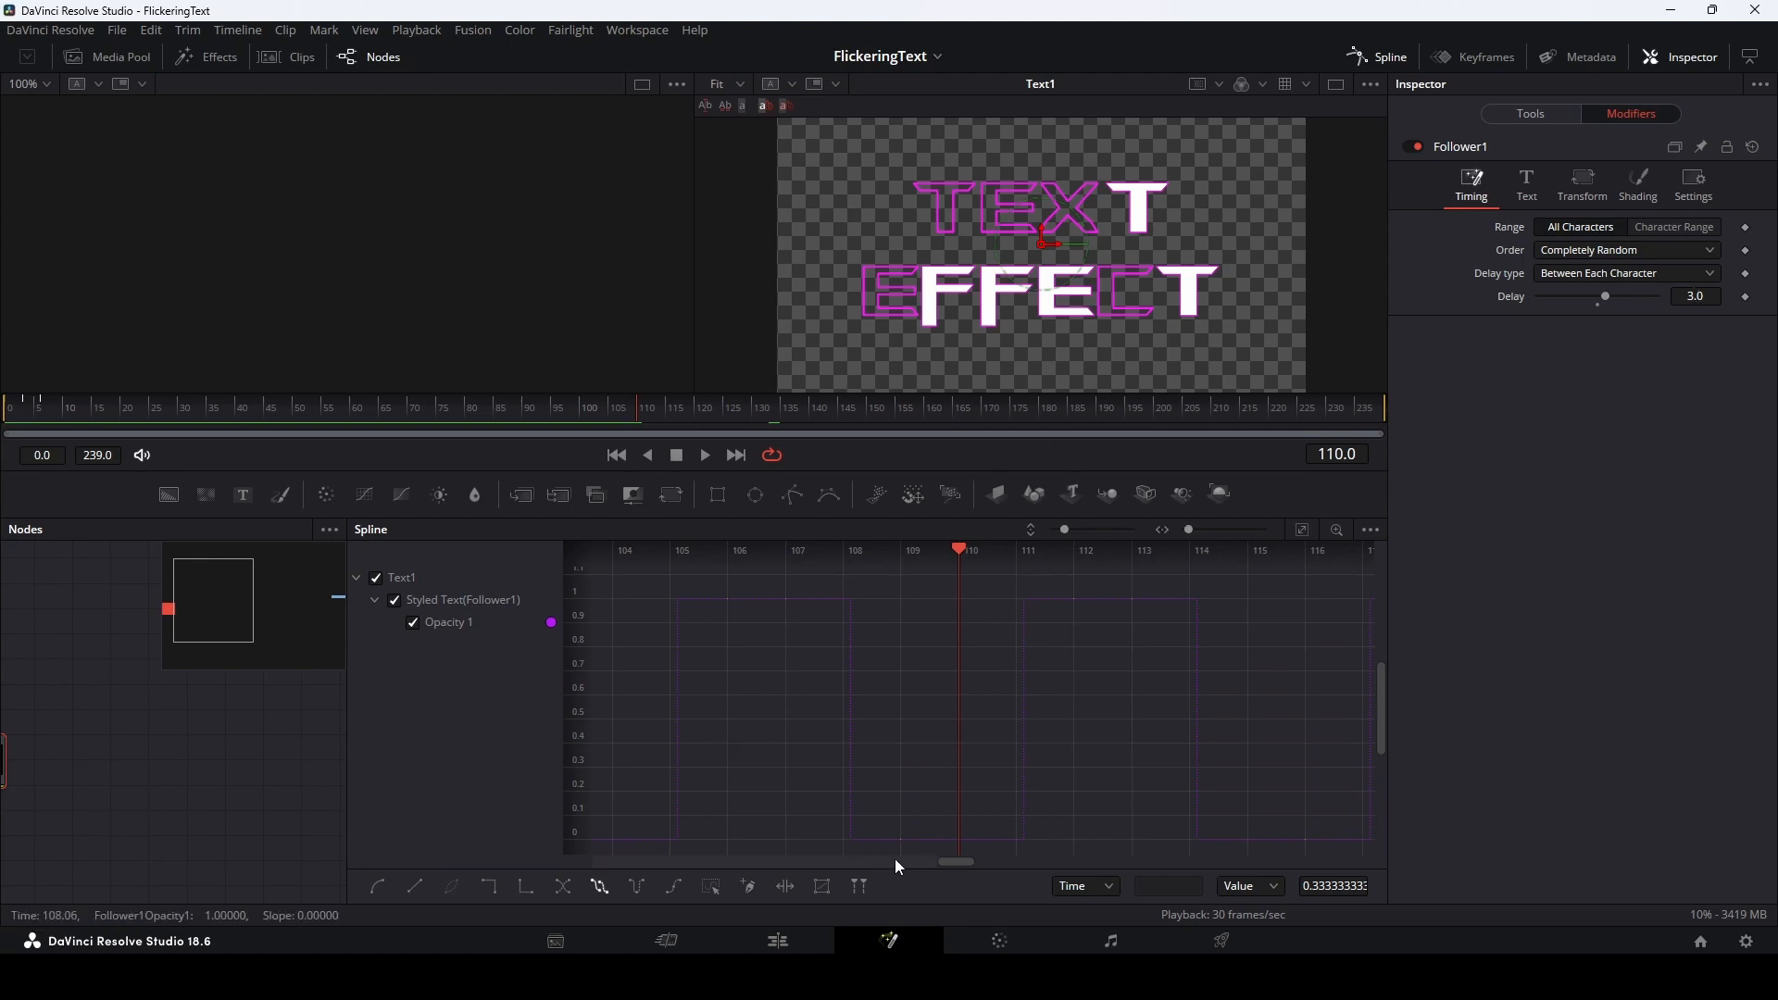
Set the interpolation of the looped opacity keyframes to linear
{"action": "left_click_drag", "start_coordinate": [951, 861], "coordinate": [631, 878]}
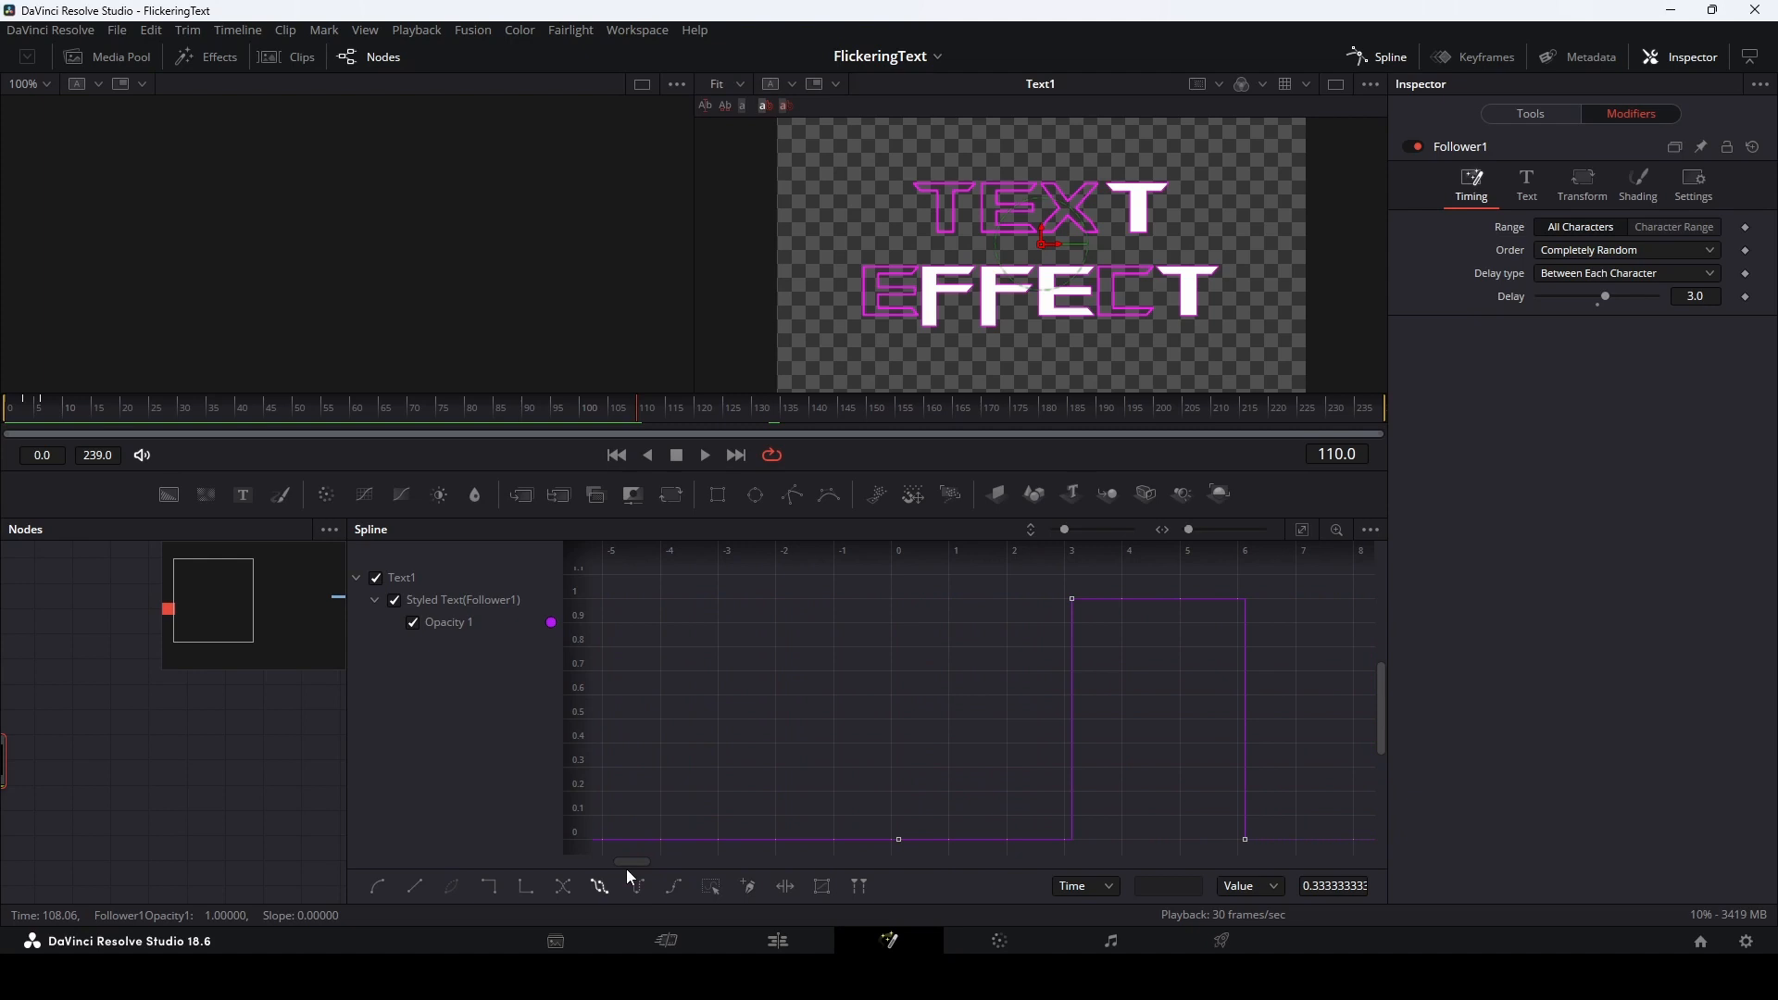
{"action": "left_click", "coordinate": [415, 887]}
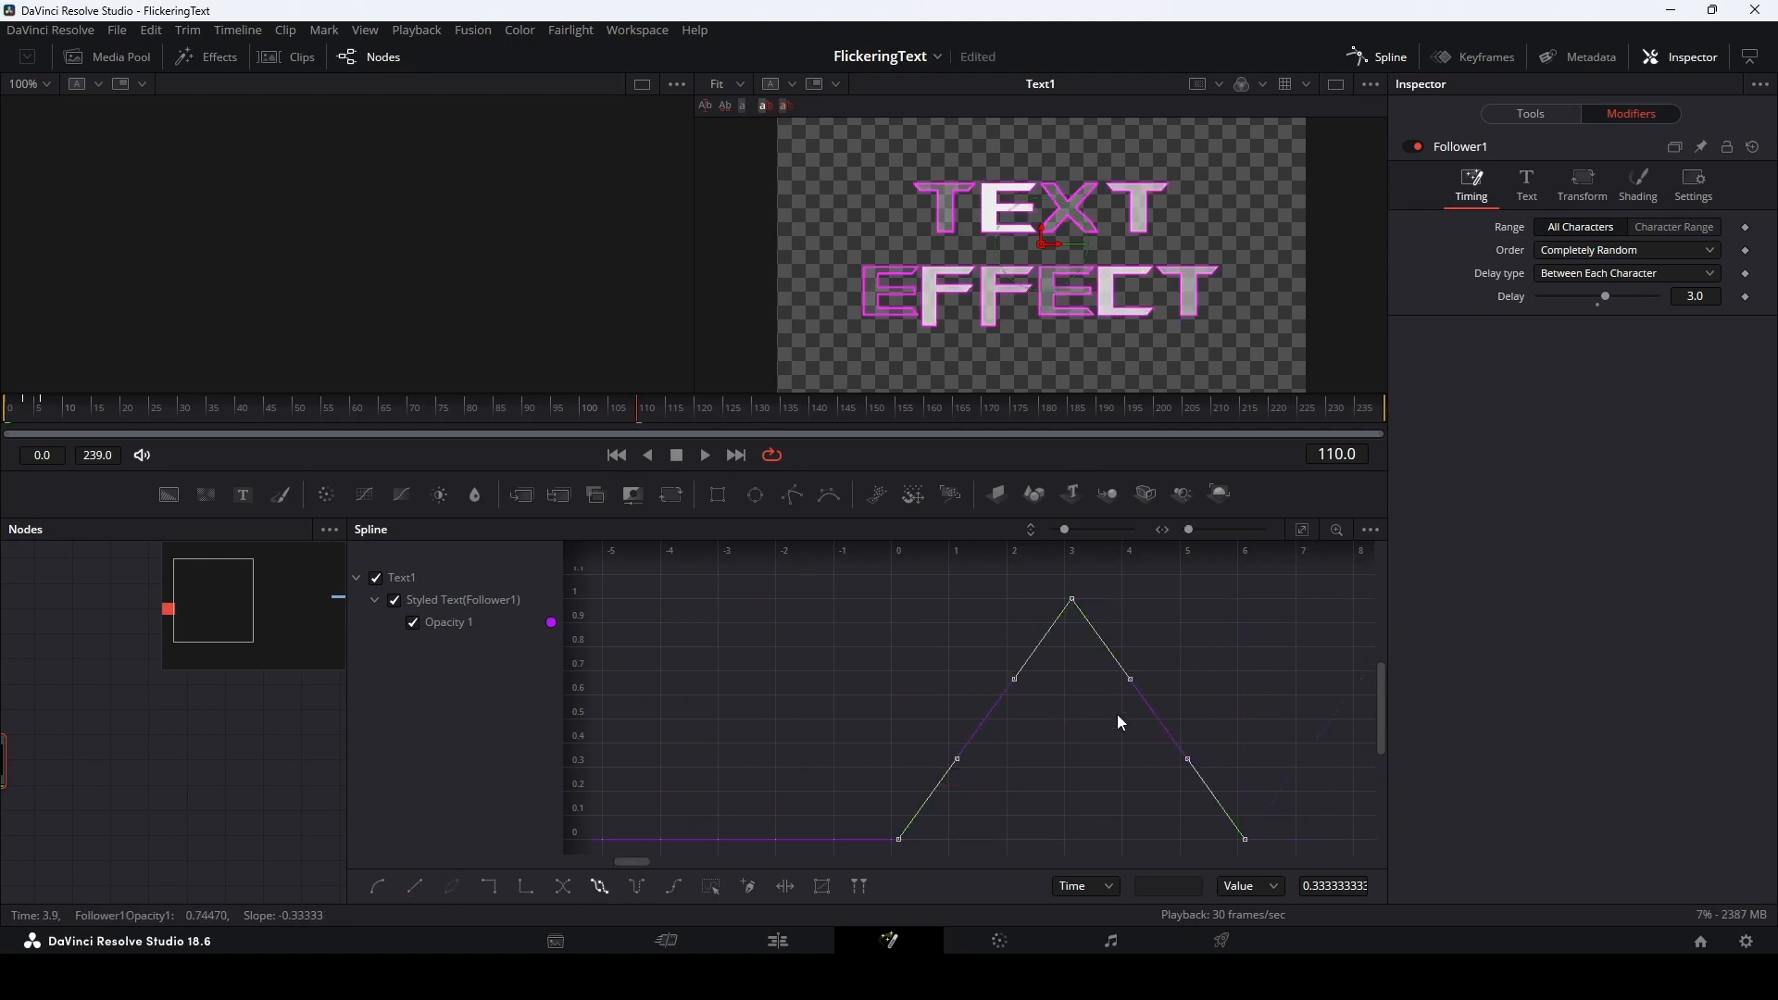
{"action": "left_click_drag", "start_coordinate": [1120, 723], "coordinate": [953, 707]}
Play the animation from the first frame to check the looped flicker with linear opacity ramps
{"action": "left_click", "coordinate": [615, 457]}
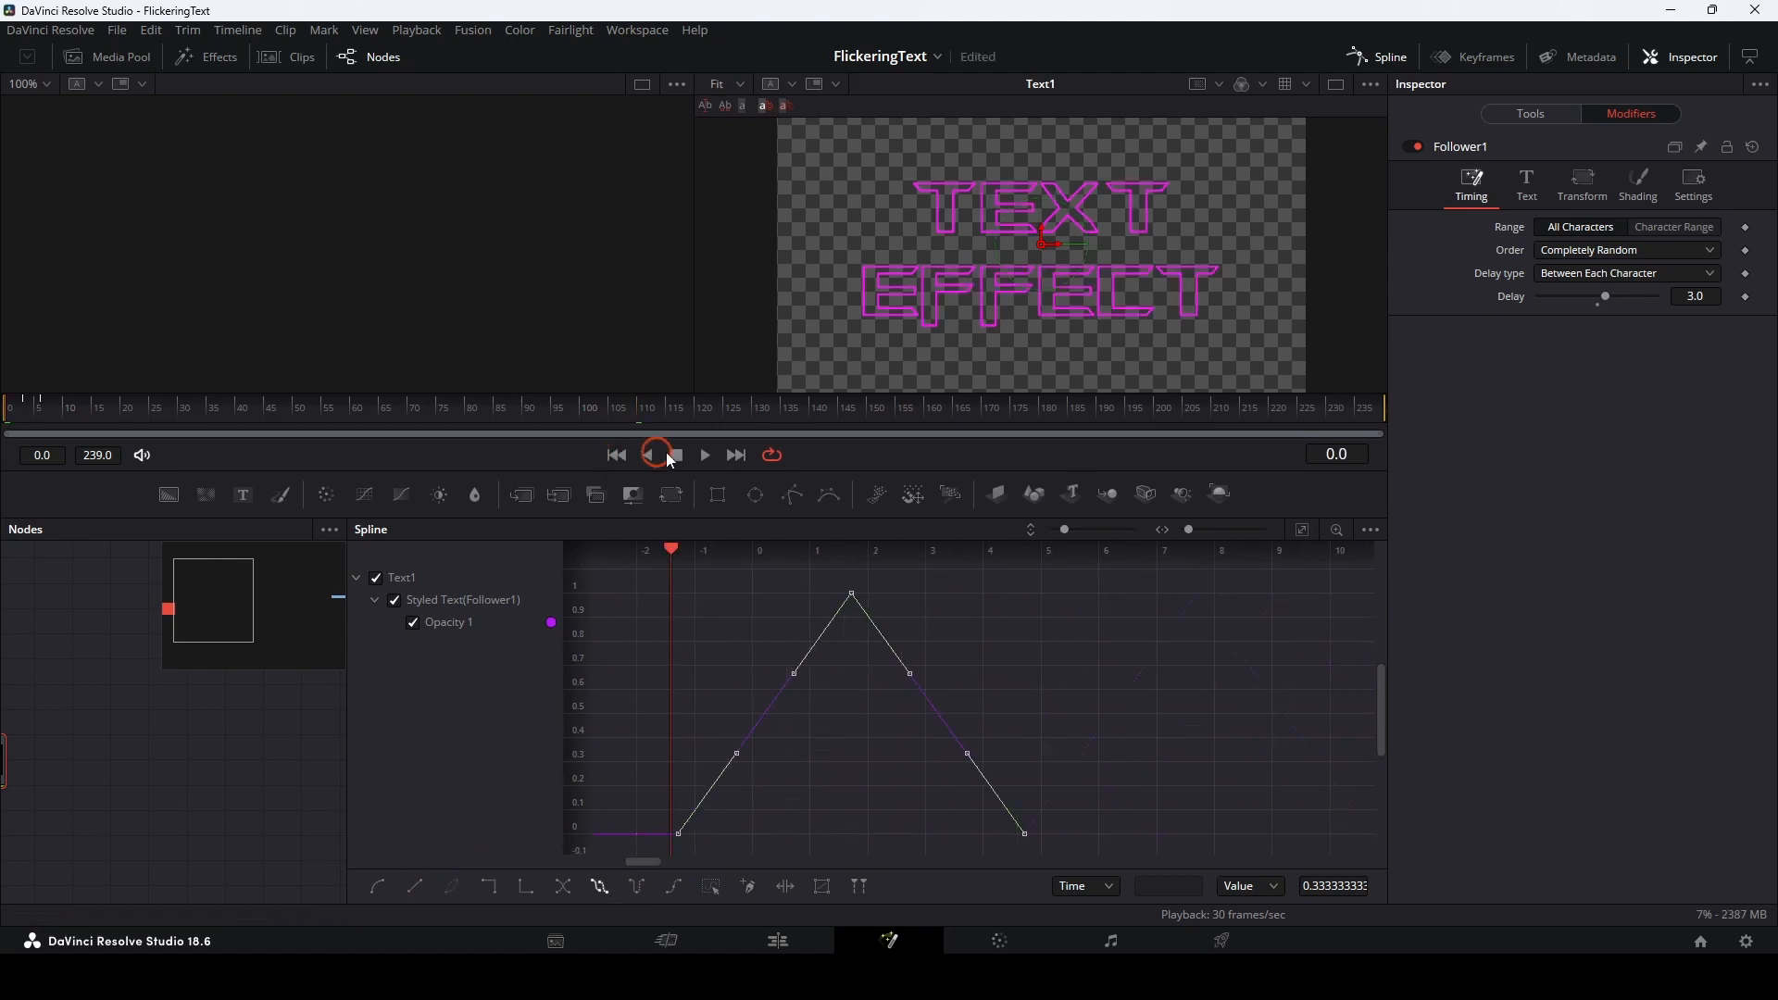
{"action": "left_click", "coordinate": [707, 454]}
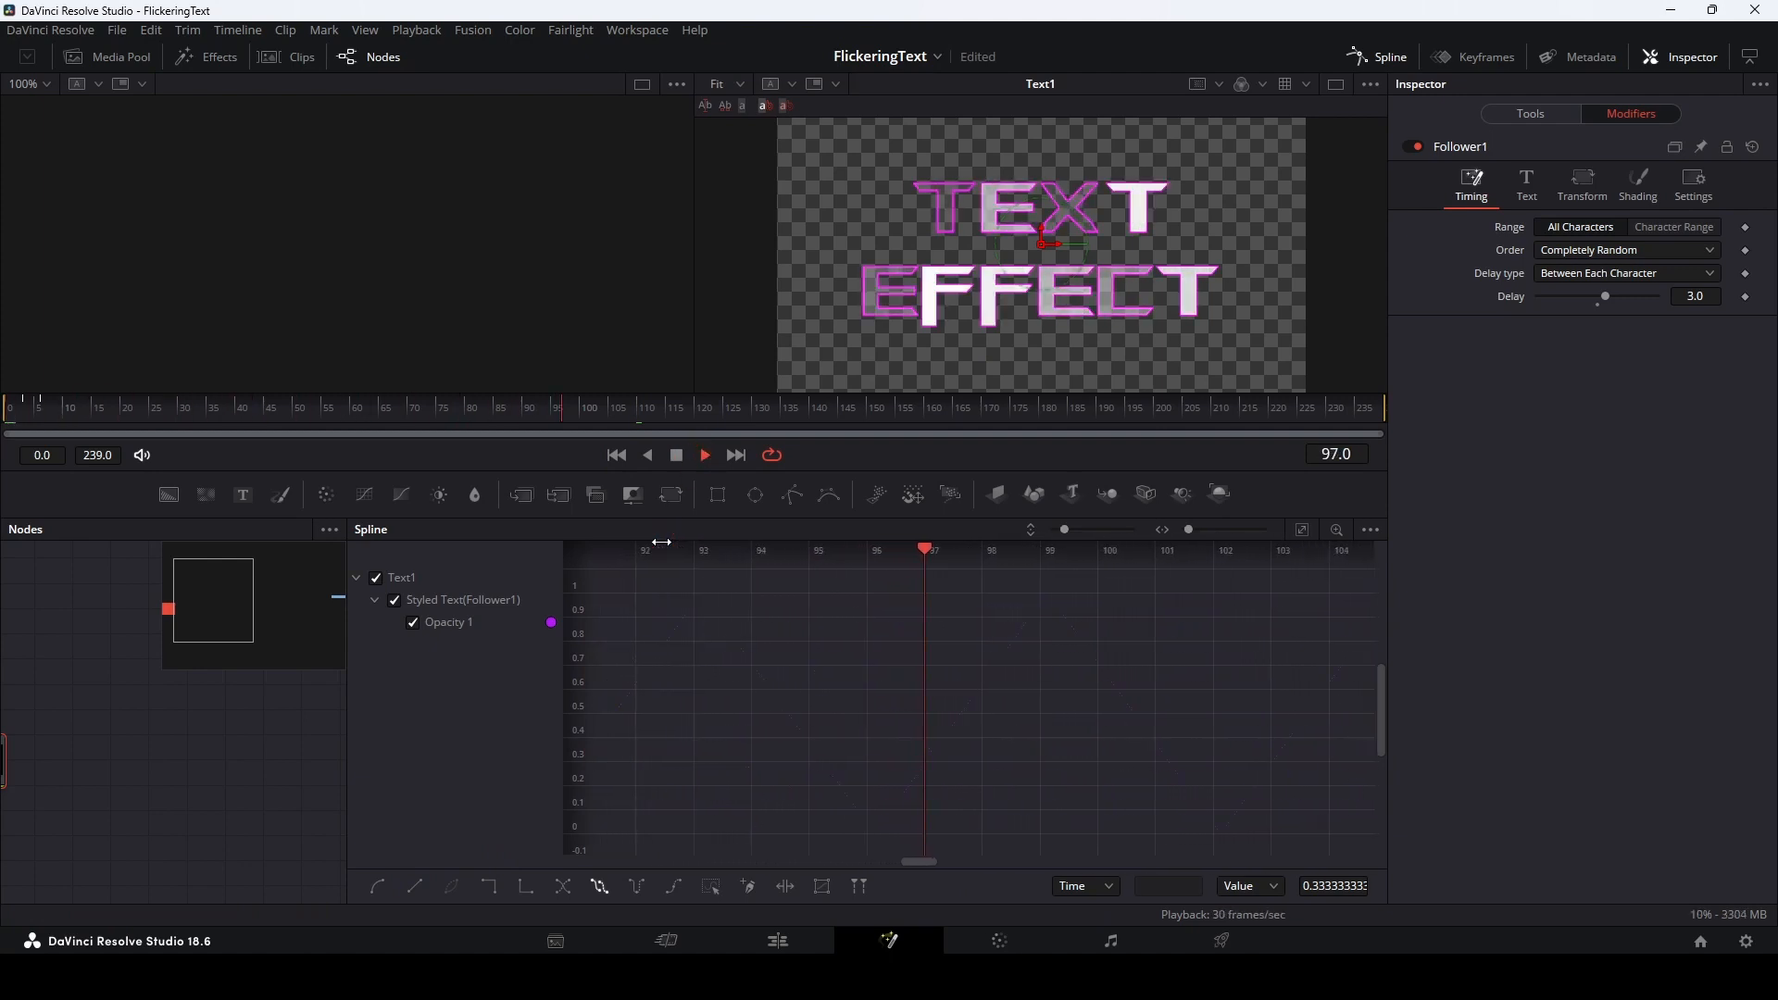
{"action": "key", "text": "space"}
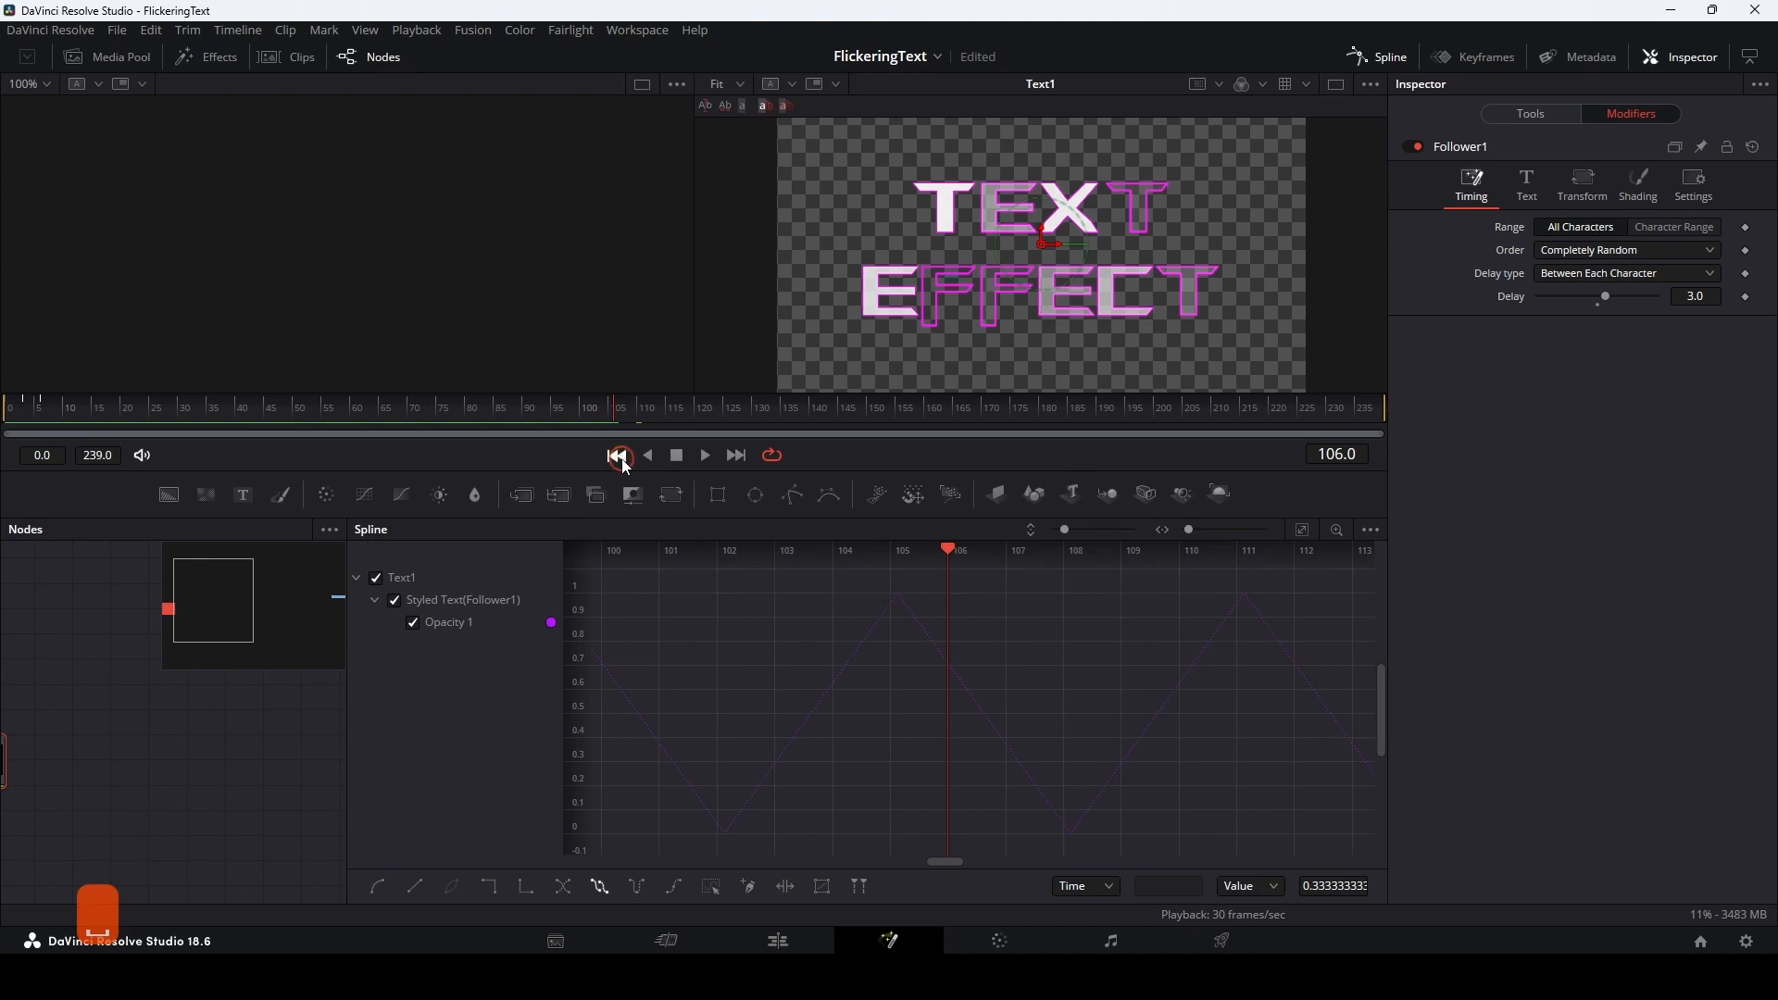
Return to the first frame, close the spline editor, and reposition the Text1 node in the node graph
{"action": "left_click", "coordinate": [619, 455]}
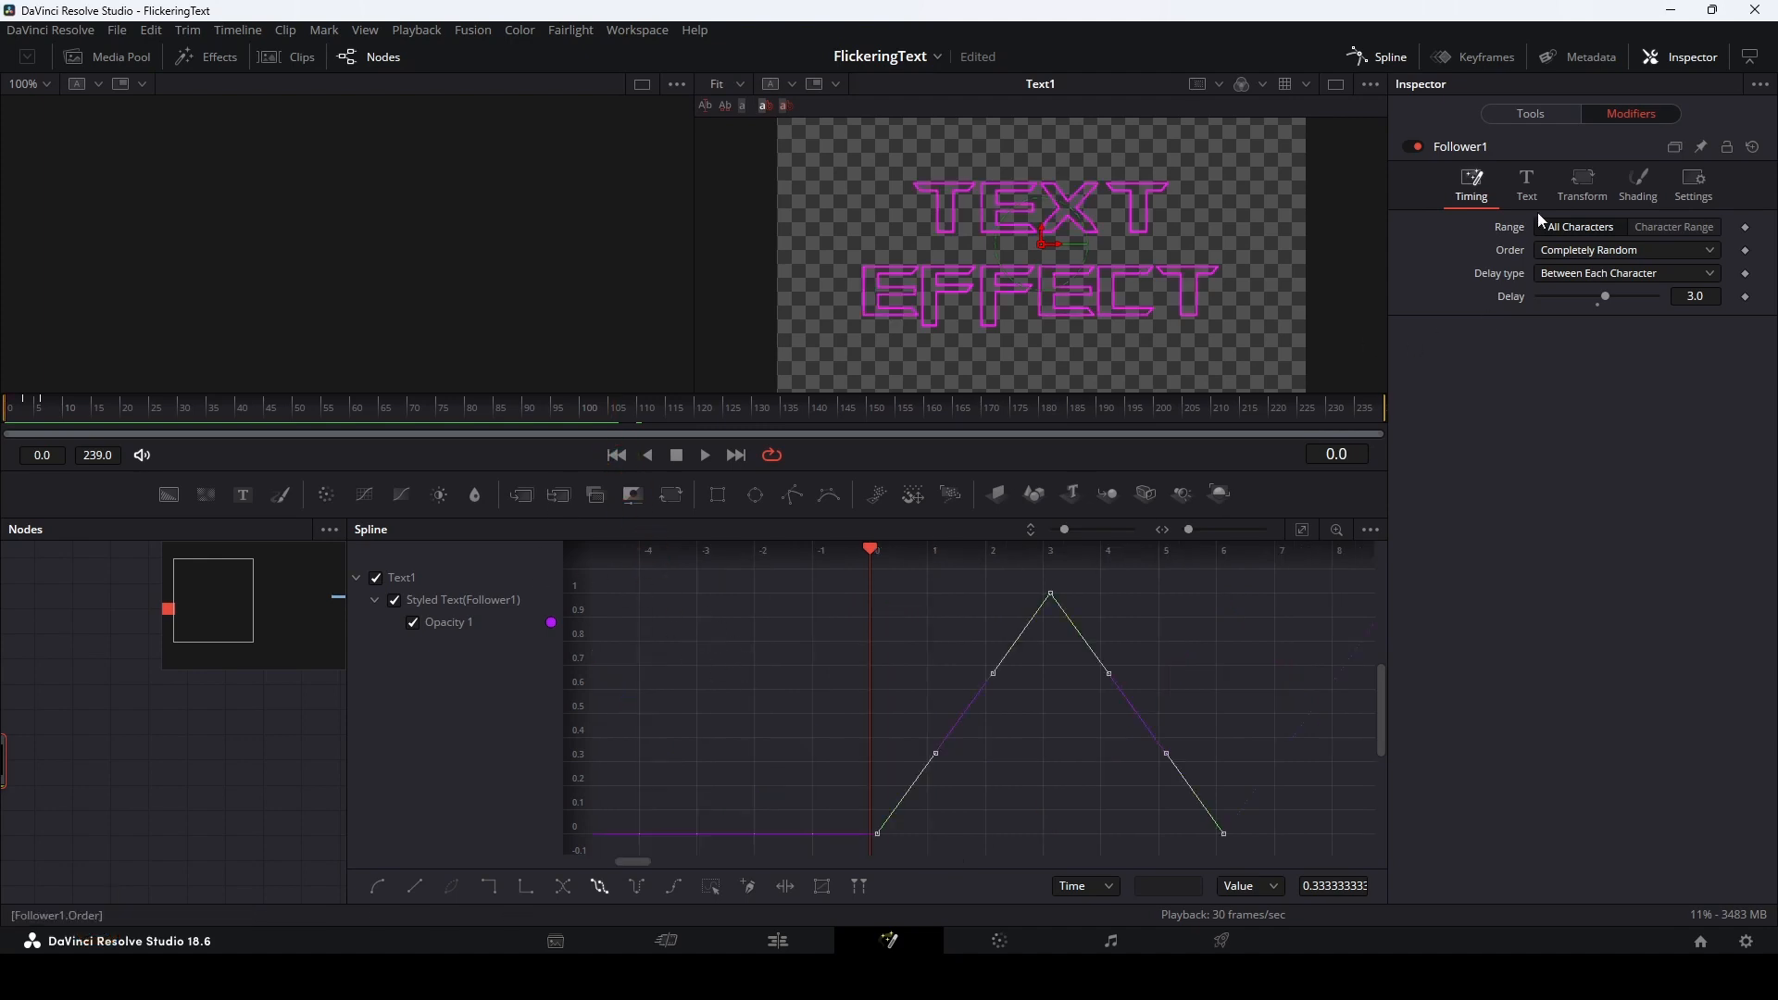
{"action": "left_click", "coordinate": [1378, 56]}
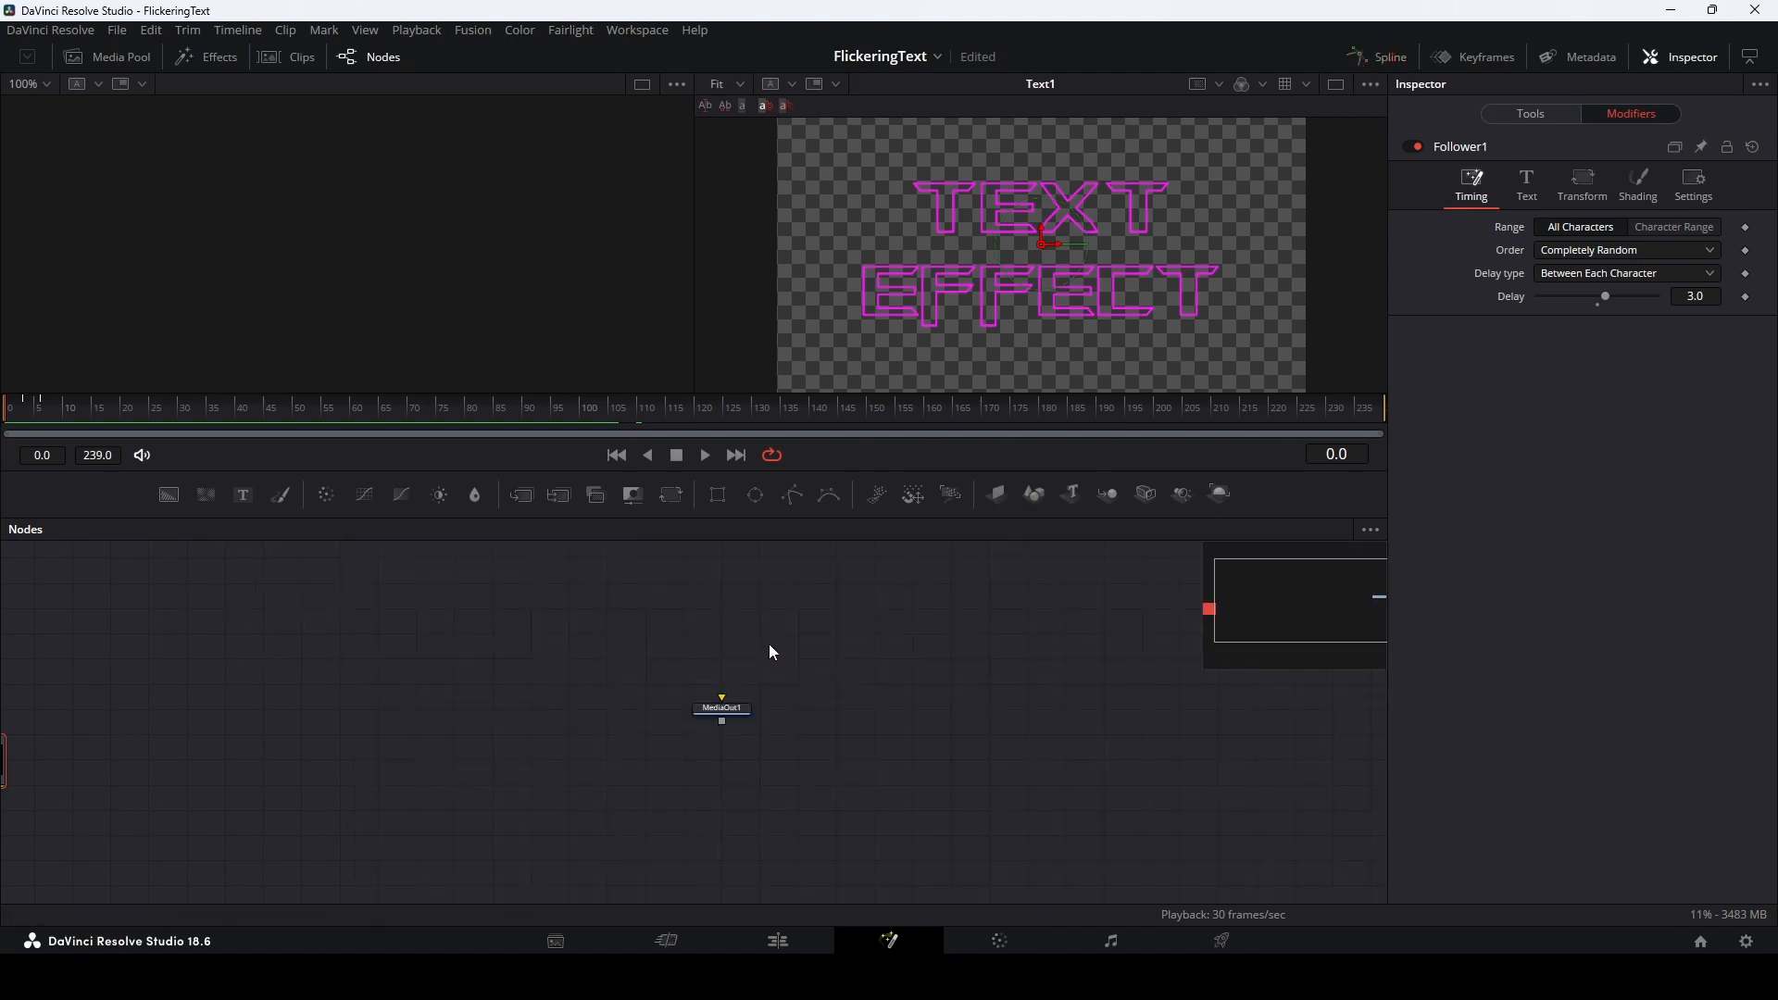
{"action": "left_click_drag", "start_coordinate": [770, 640], "coordinate": [1247, 654]}
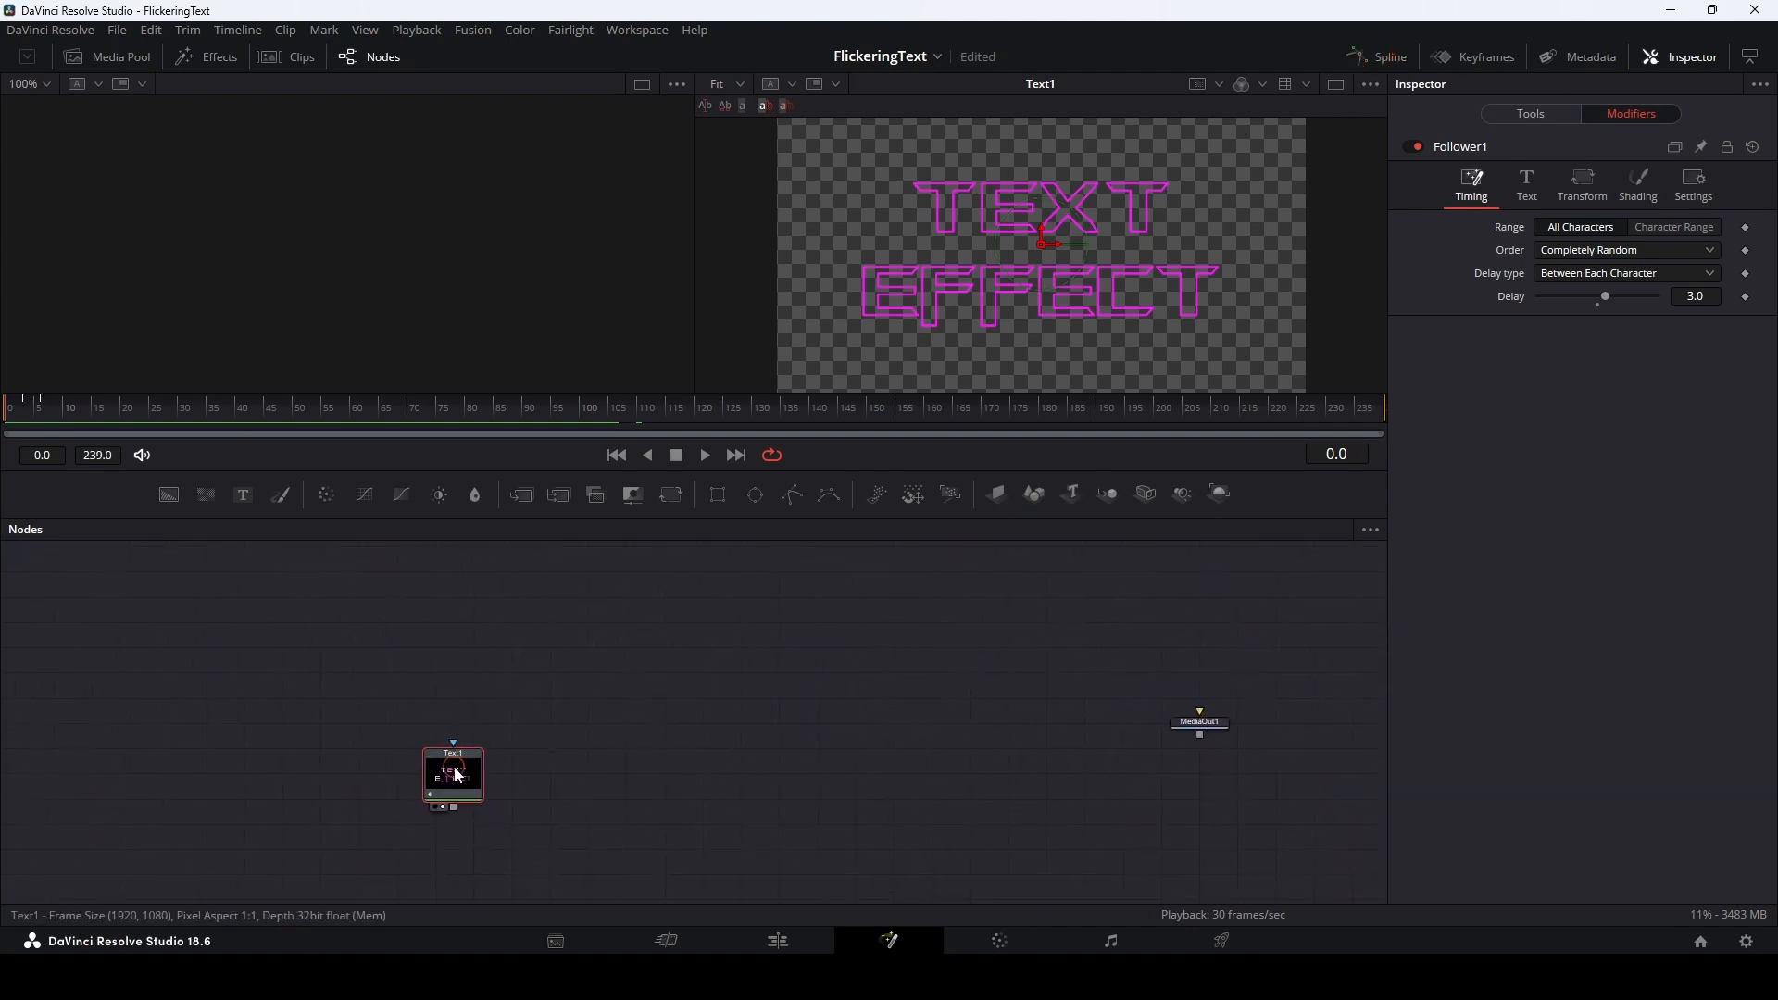
{"action": "left_click_drag", "start_coordinate": [454, 776], "coordinate": [470, 697]}
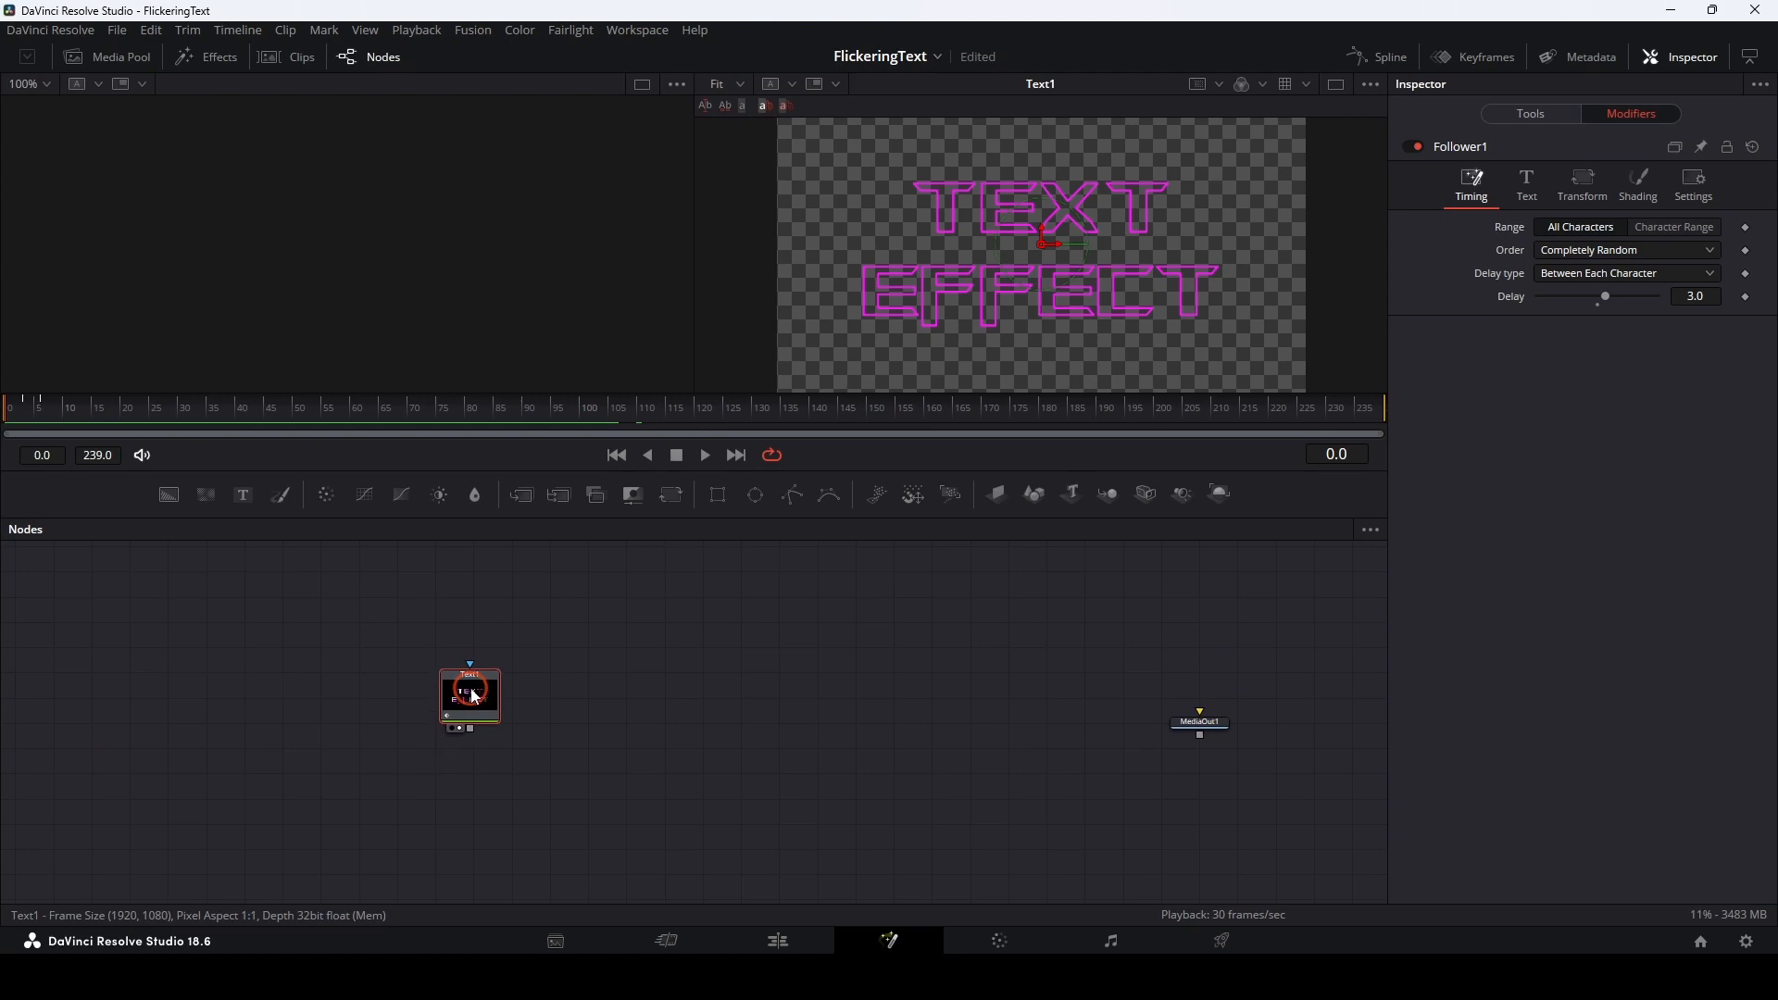
Open the Follower modifier's shading settings for Text1 and select shading element 2, Red Outline
{"action": "left_click", "coordinate": [1523, 115]}
{"action": "left_click", "coordinate": [1448, 268]}
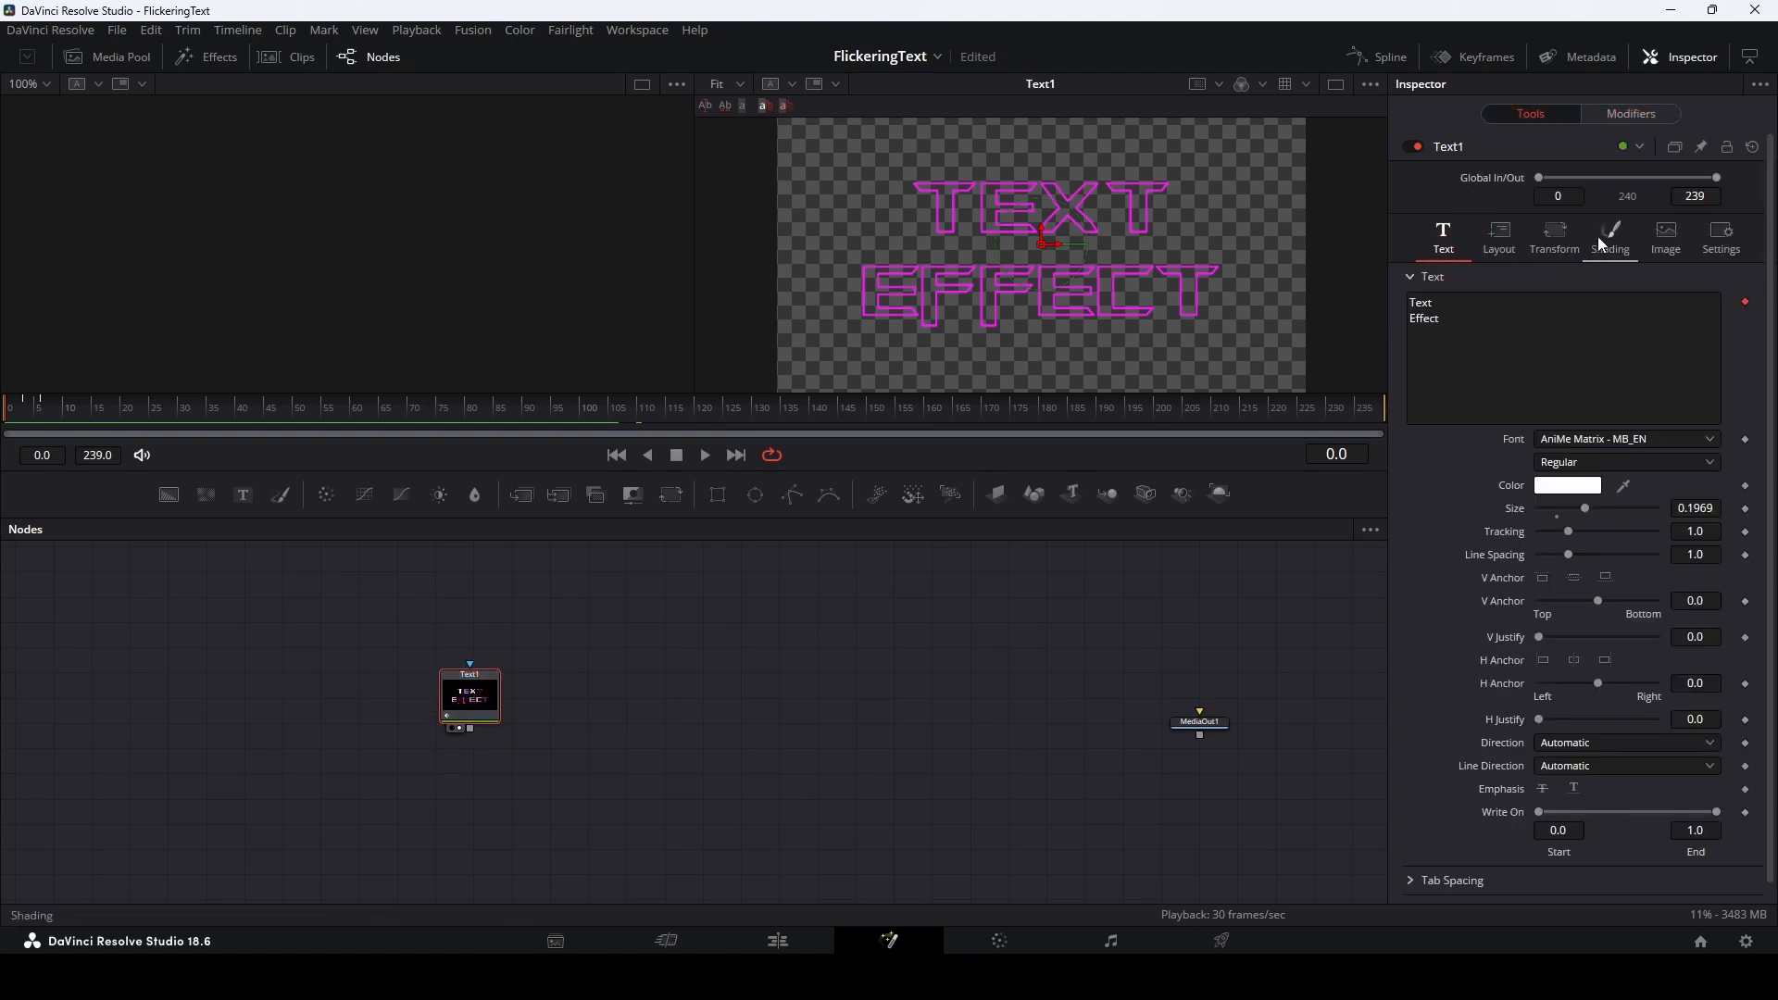
{"action": "left_click", "coordinate": [1611, 115]}
{"action": "left_click", "coordinate": [1469, 116]}
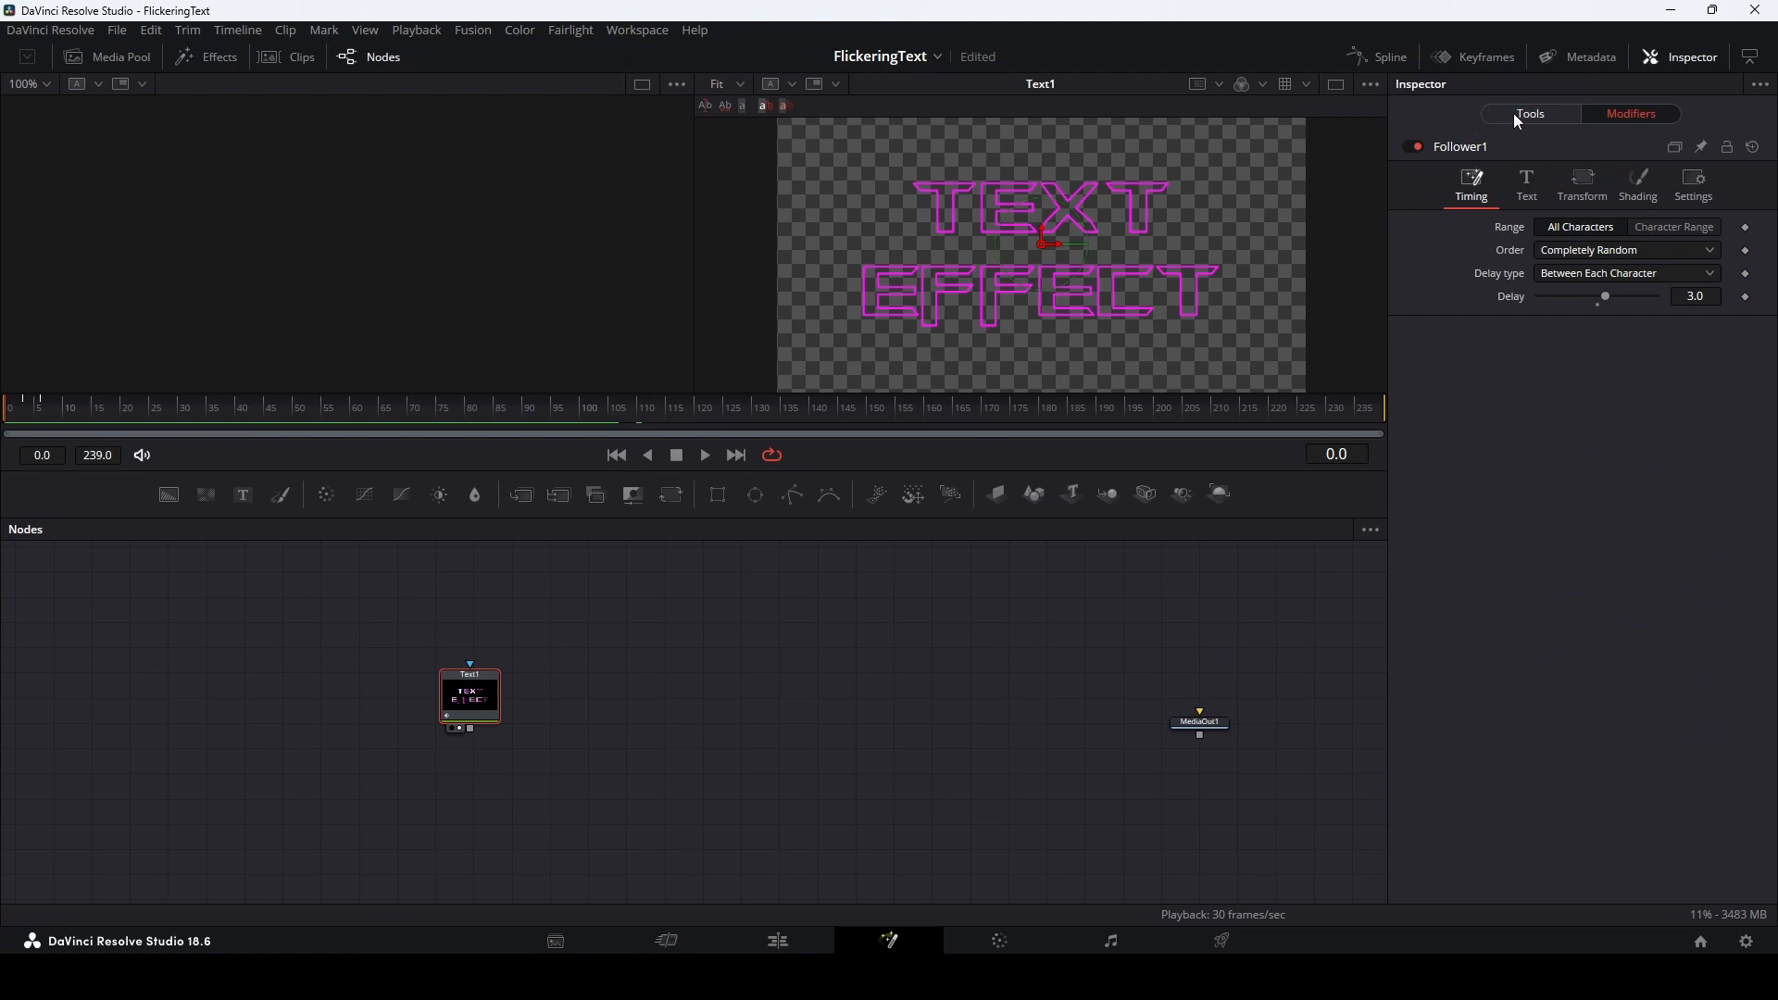
{"action": "left_click", "coordinate": [1639, 183]}
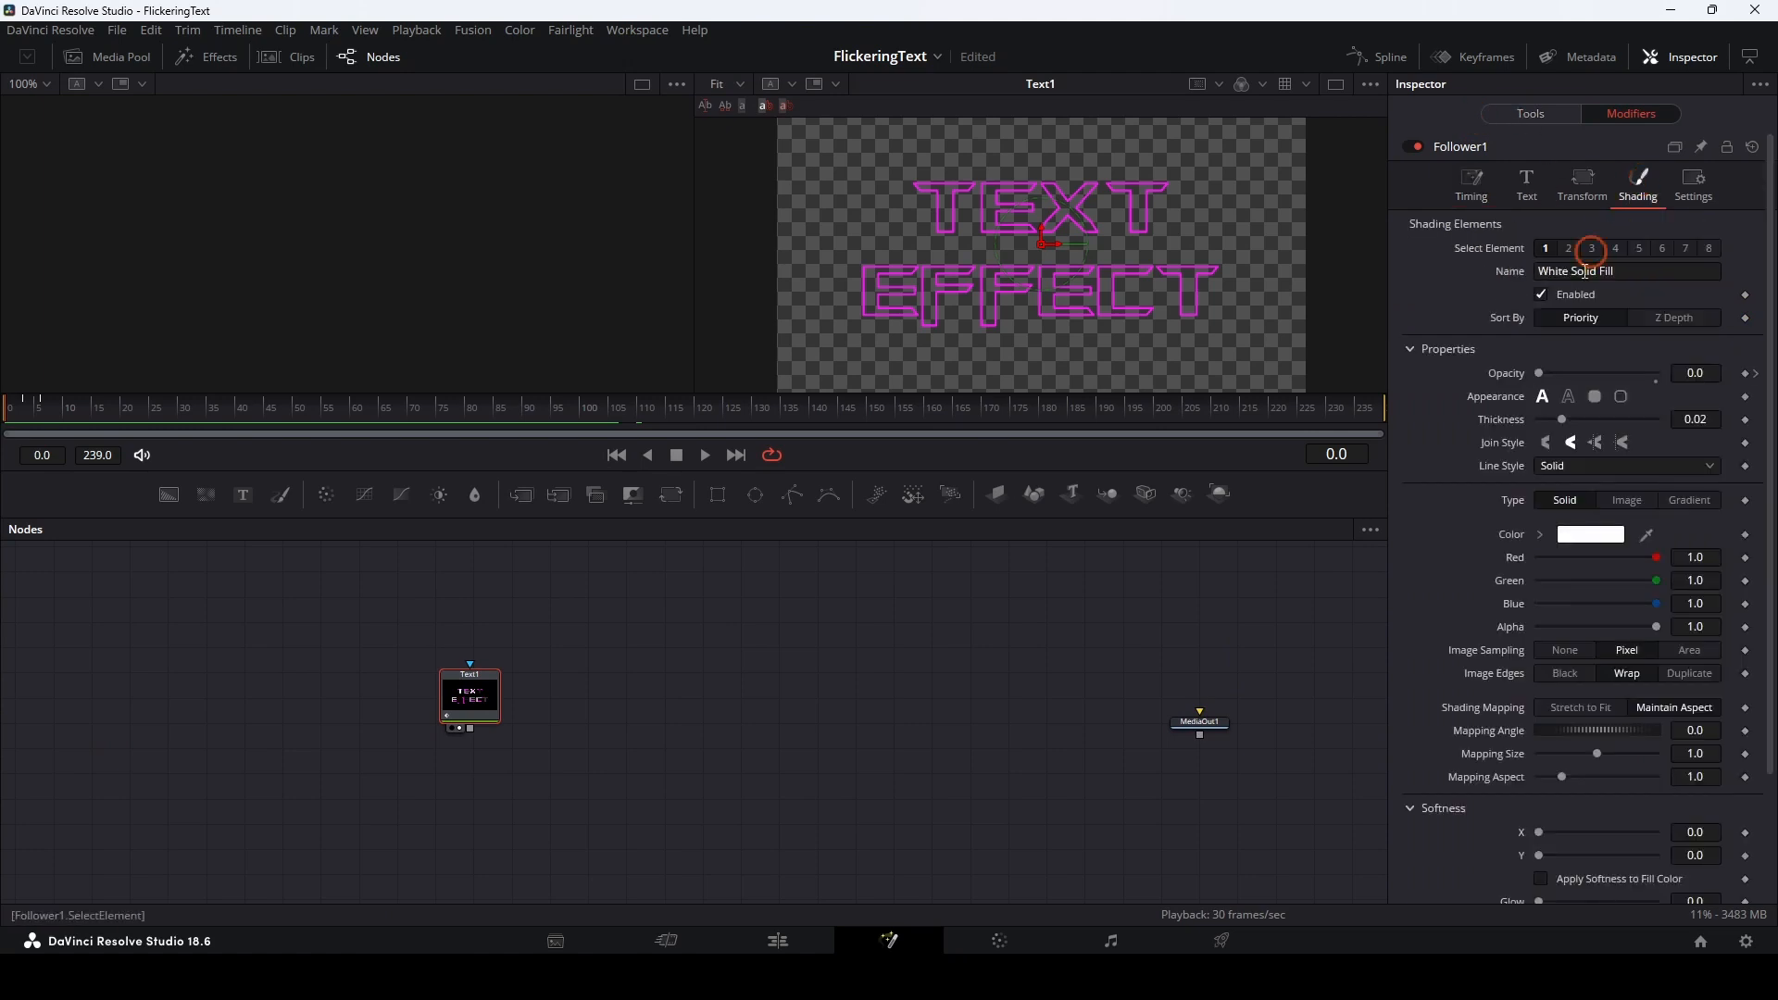
{"action": "left_click", "coordinate": [1583, 277]}
{"action": "left_click", "coordinate": [1570, 246]}
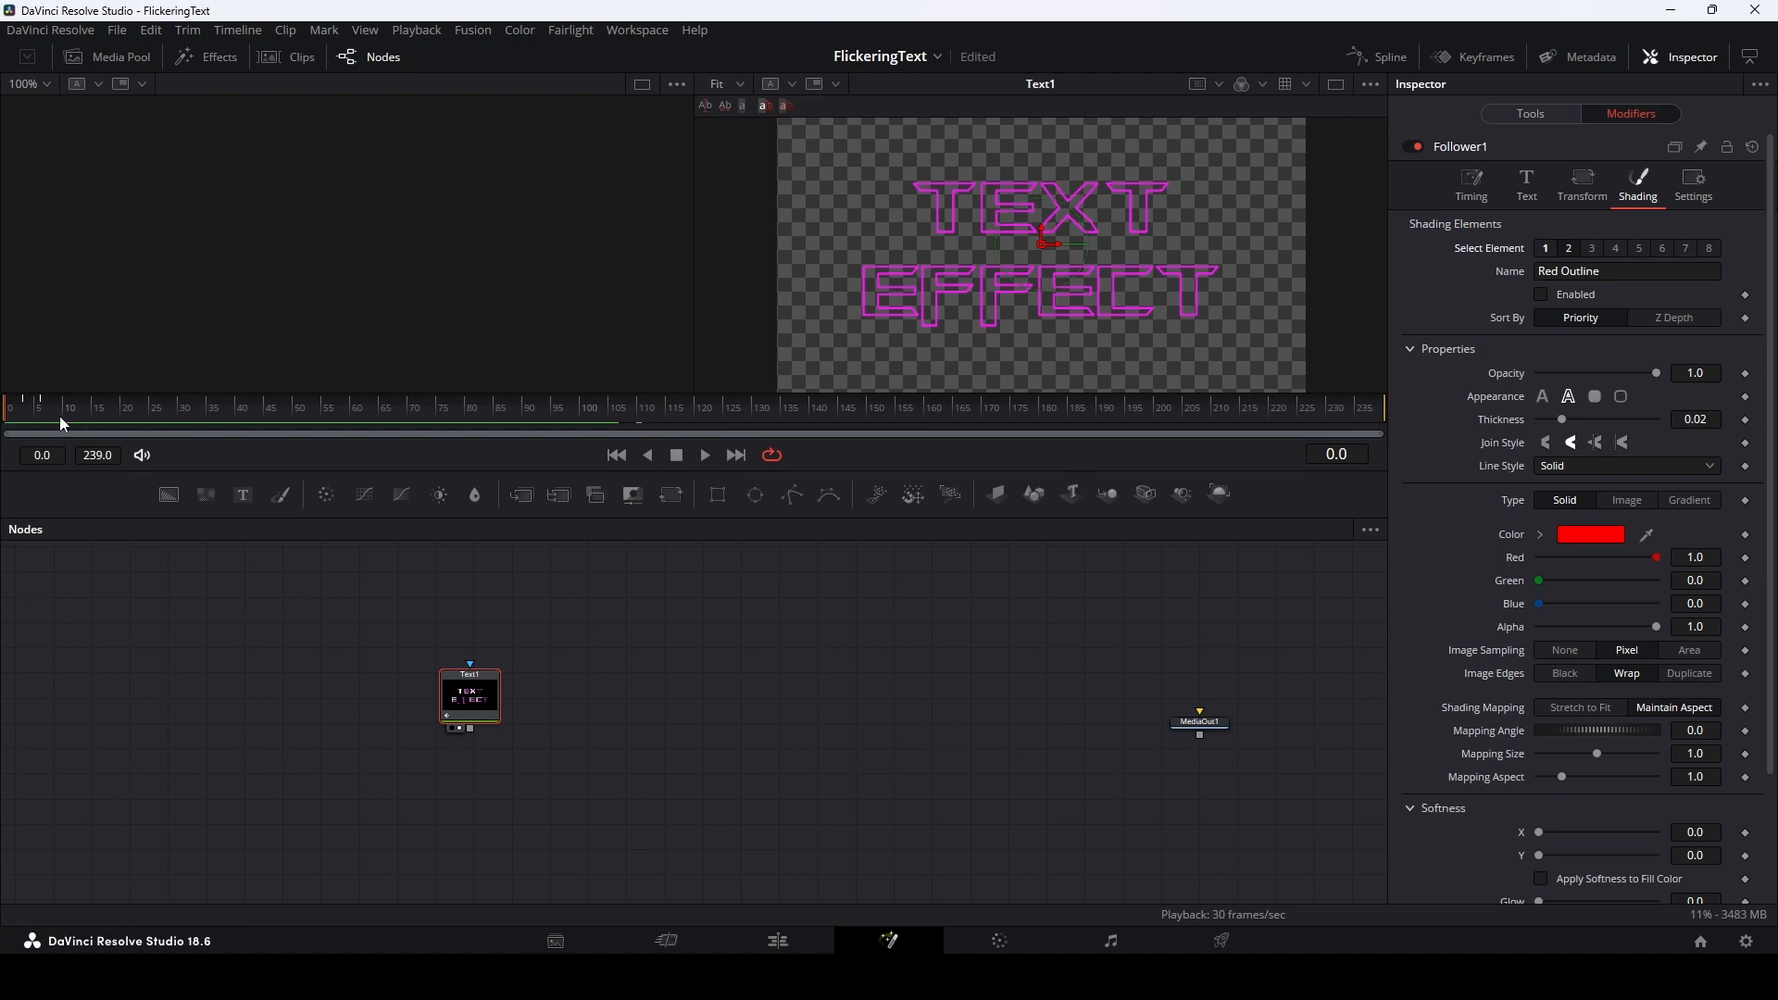
Keyframe the outline element's opacity at 0.0 on frame 1 in the Follower modifier
{"action": "key", "text": "Right"}
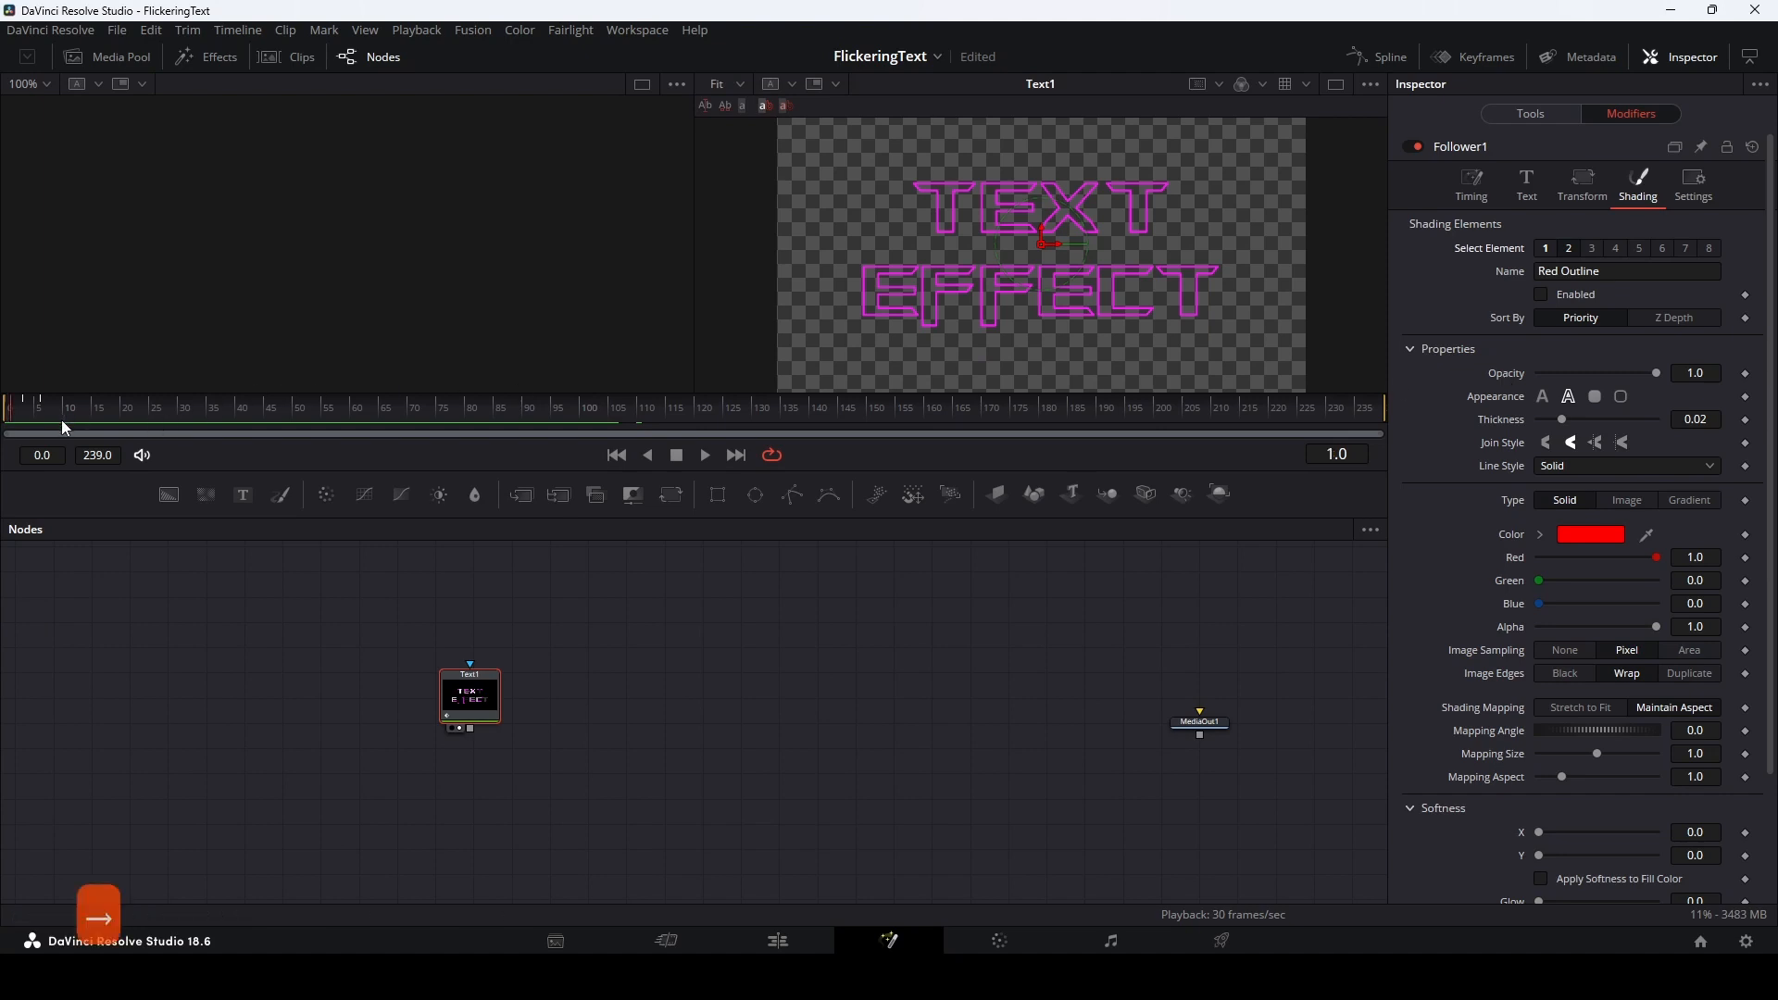
{"action": "left_click", "coordinate": [1746, 374]}
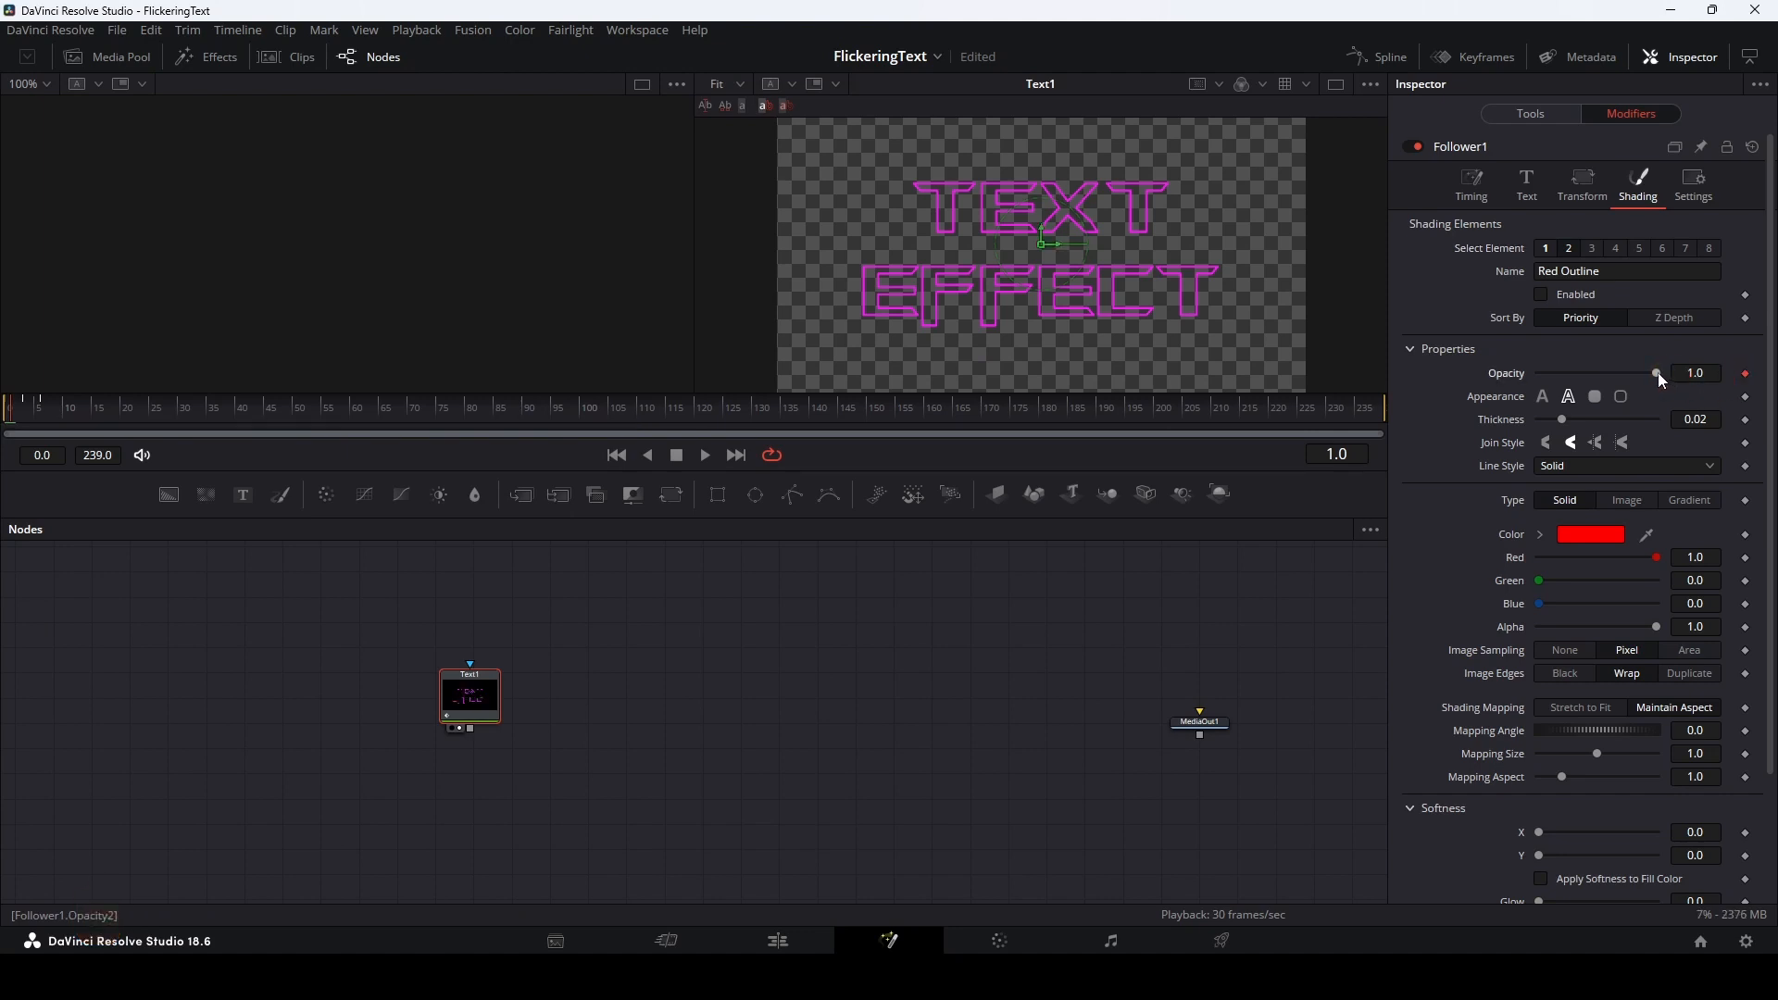
{"action": "left_click_drag", "start_coordinate": [1654, 372], "coordinate": [1505, 387]}
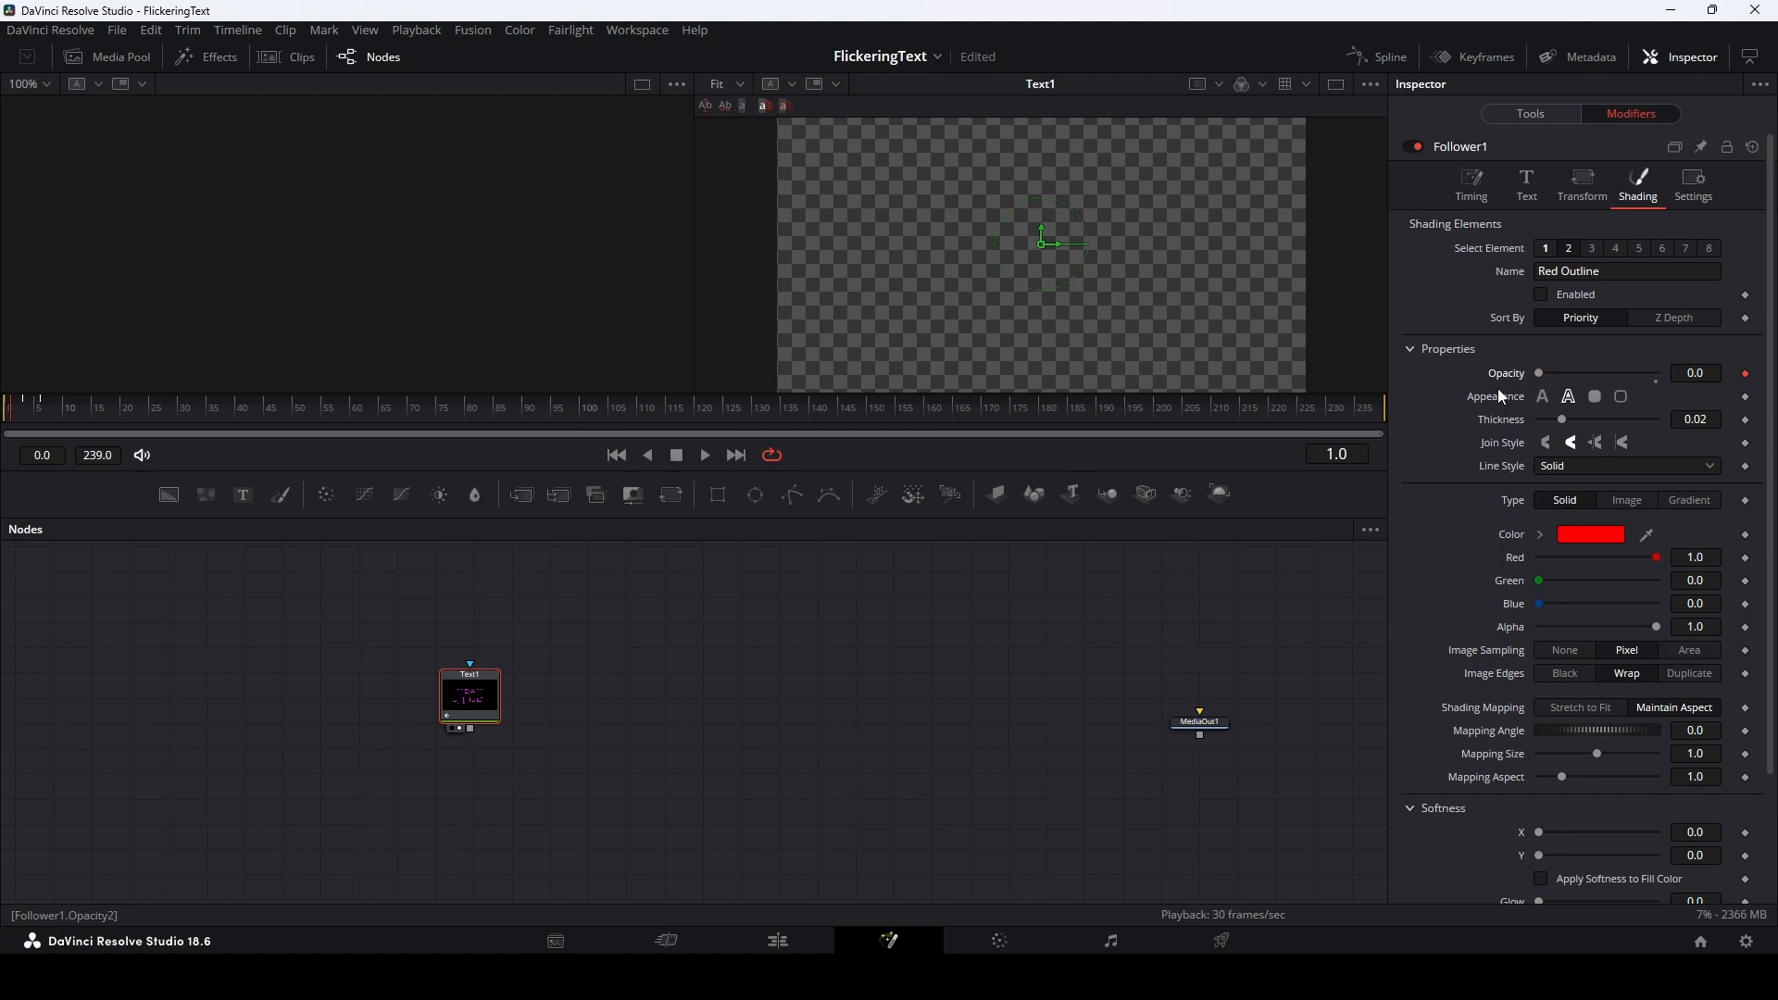
Keyframe the outline element's opacity at 1.0 on frame 4 and back to 0.0 on frame 8
{"action": "key", "text": "Right"}
{"action": "key", "text": "Right"}
{"action": "key", "text": "Right"}
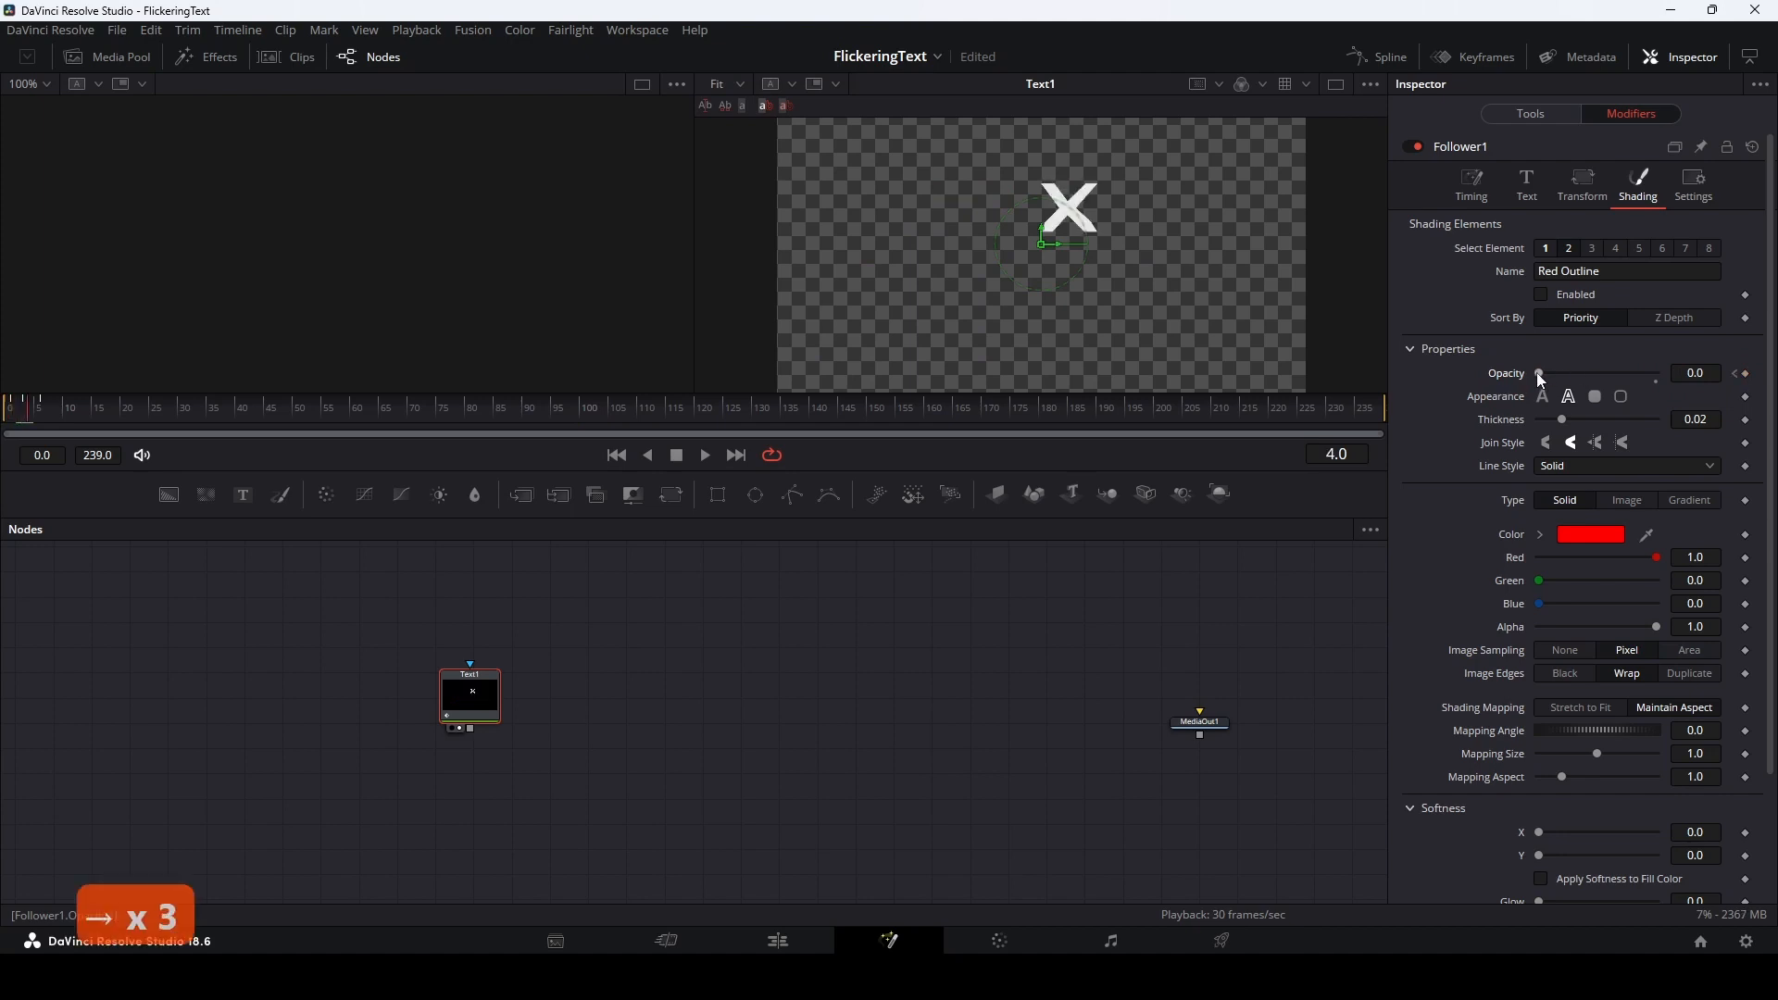
{"action": "left_click_drag", "start_coordinate": [1536, 372], "coordinate": [1663, 373]}
{"action": "key", "text": "Right"}
{"action": "key", "text": "Right"}
{"action": "key", "text": "Right"}
{"action": "key", "text": "Right"}
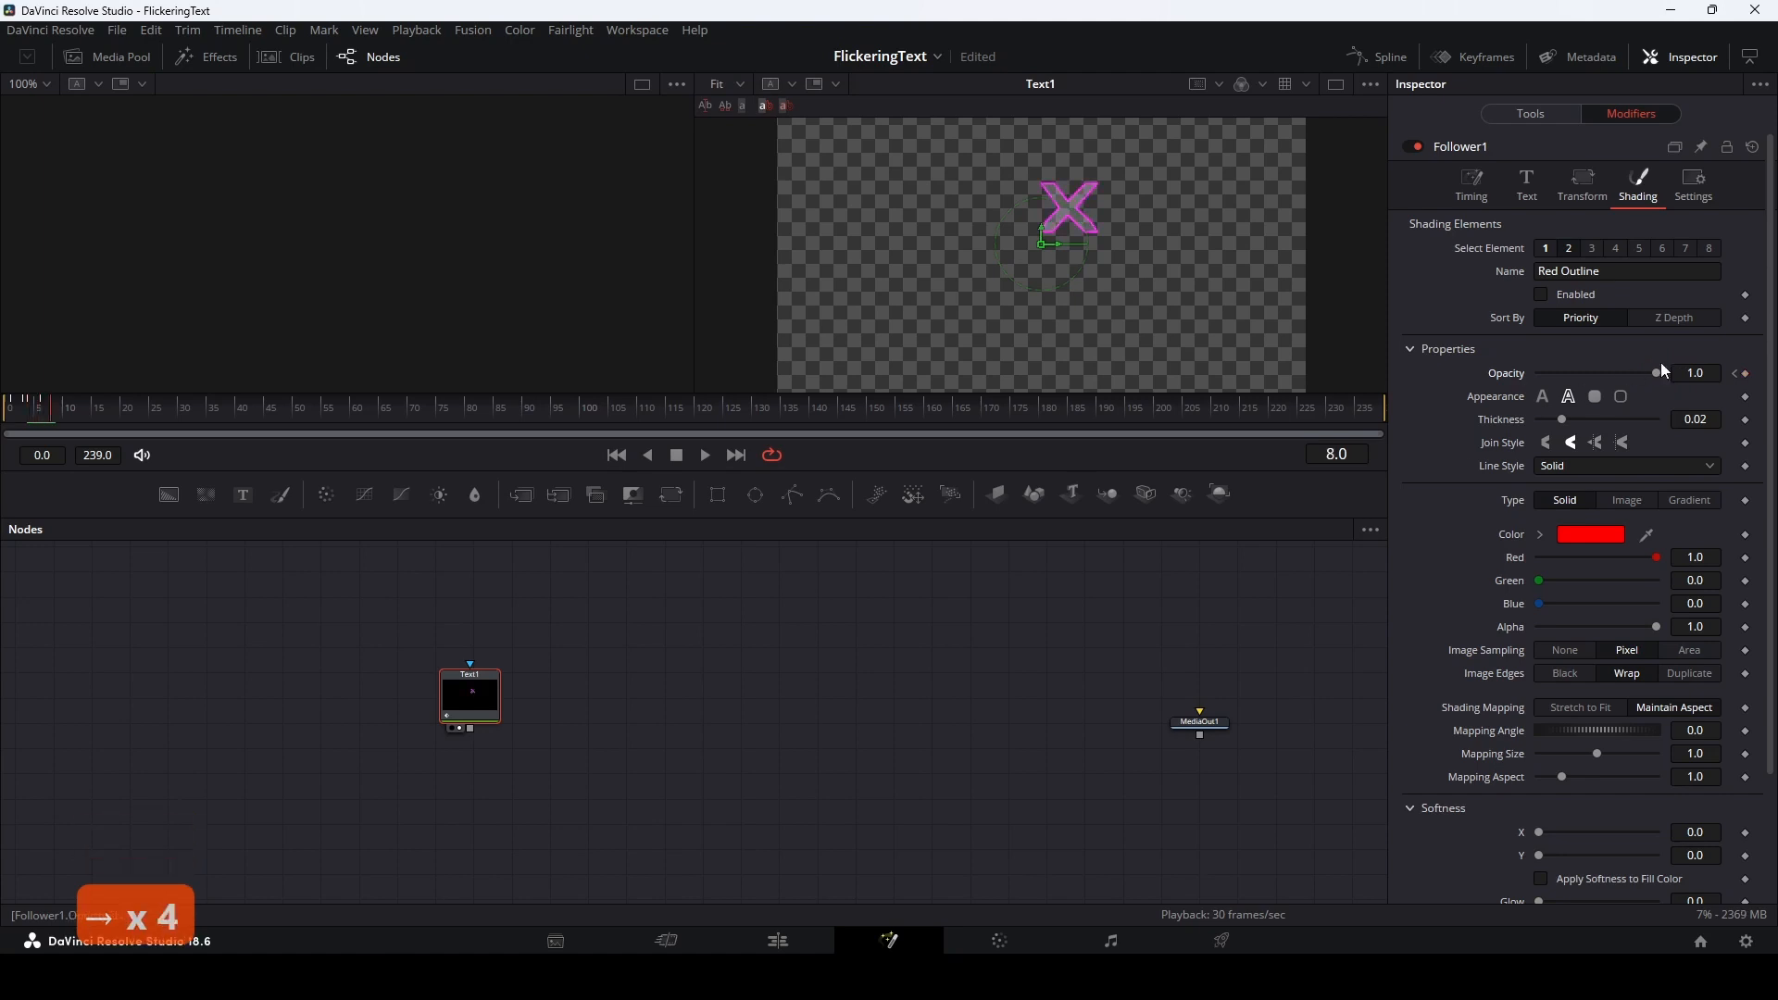
{"action": "left_click_drag", "start_coordinate": [1658, 374], "coordinate": [1538, 375]}
Show only the Opacity 2 curve in the spline editor and loop all its keyframes
{"action": "left_click", "coordinate": [1386, 62]}
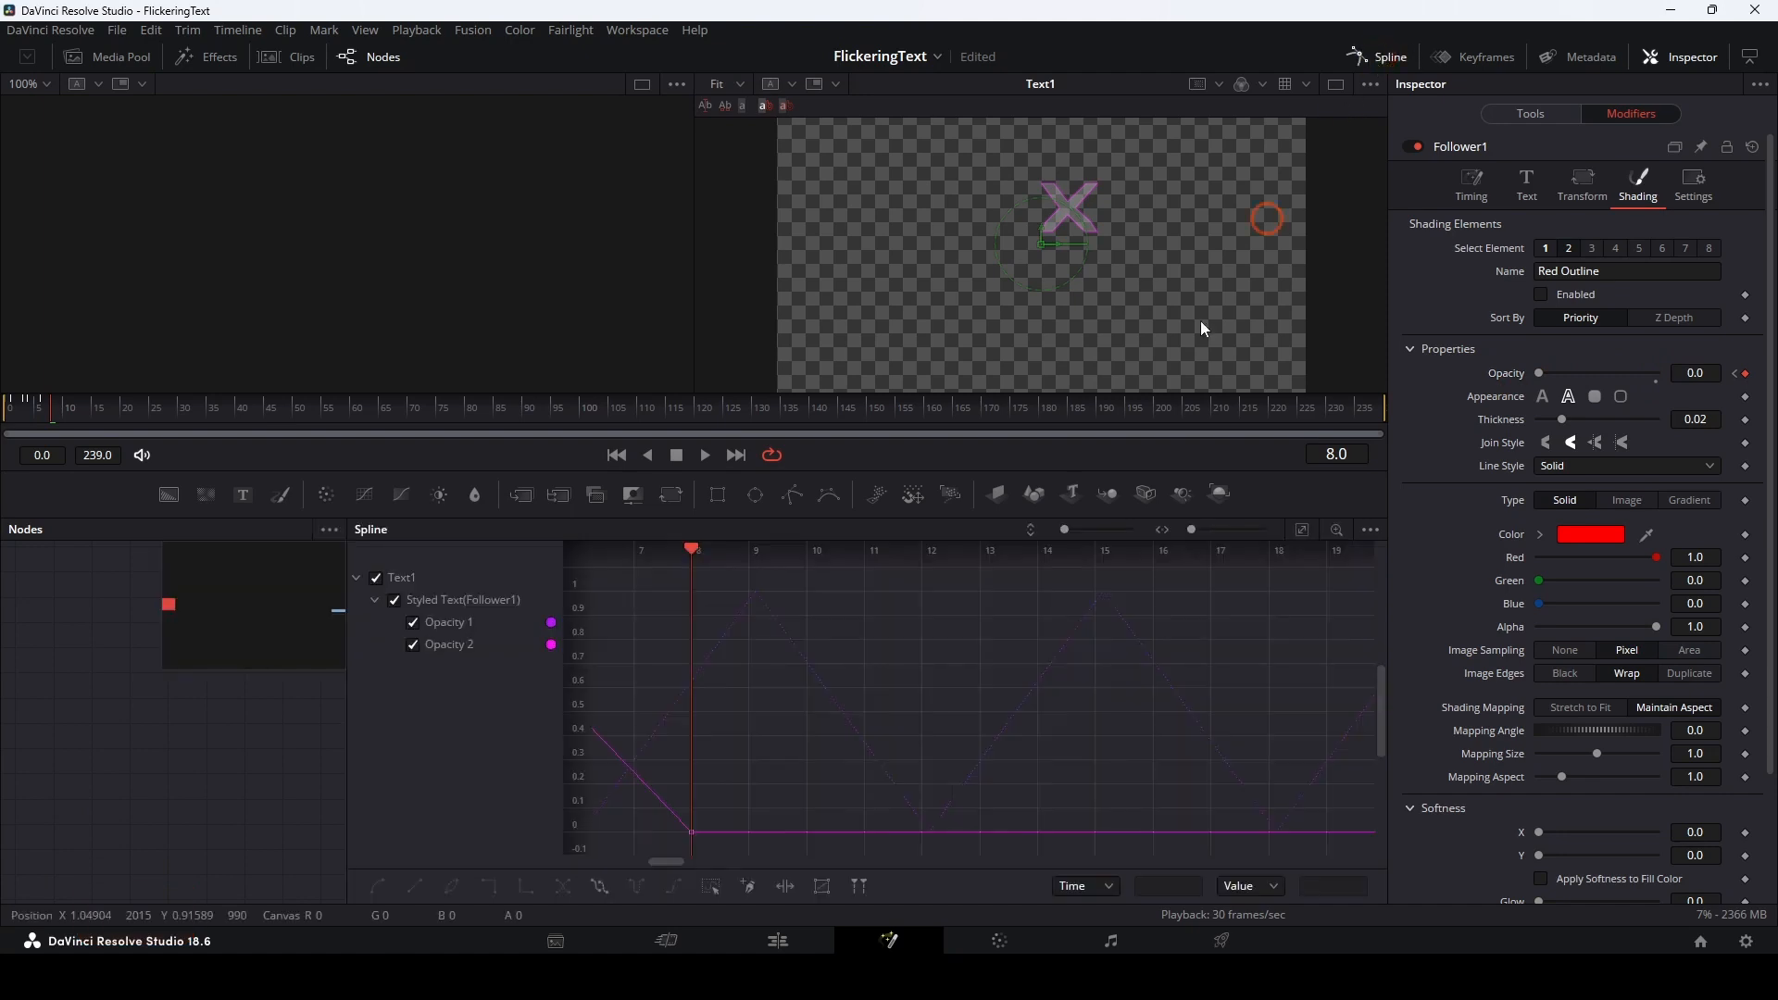
{"action": "left_click", "coordinate": [414, 624]}
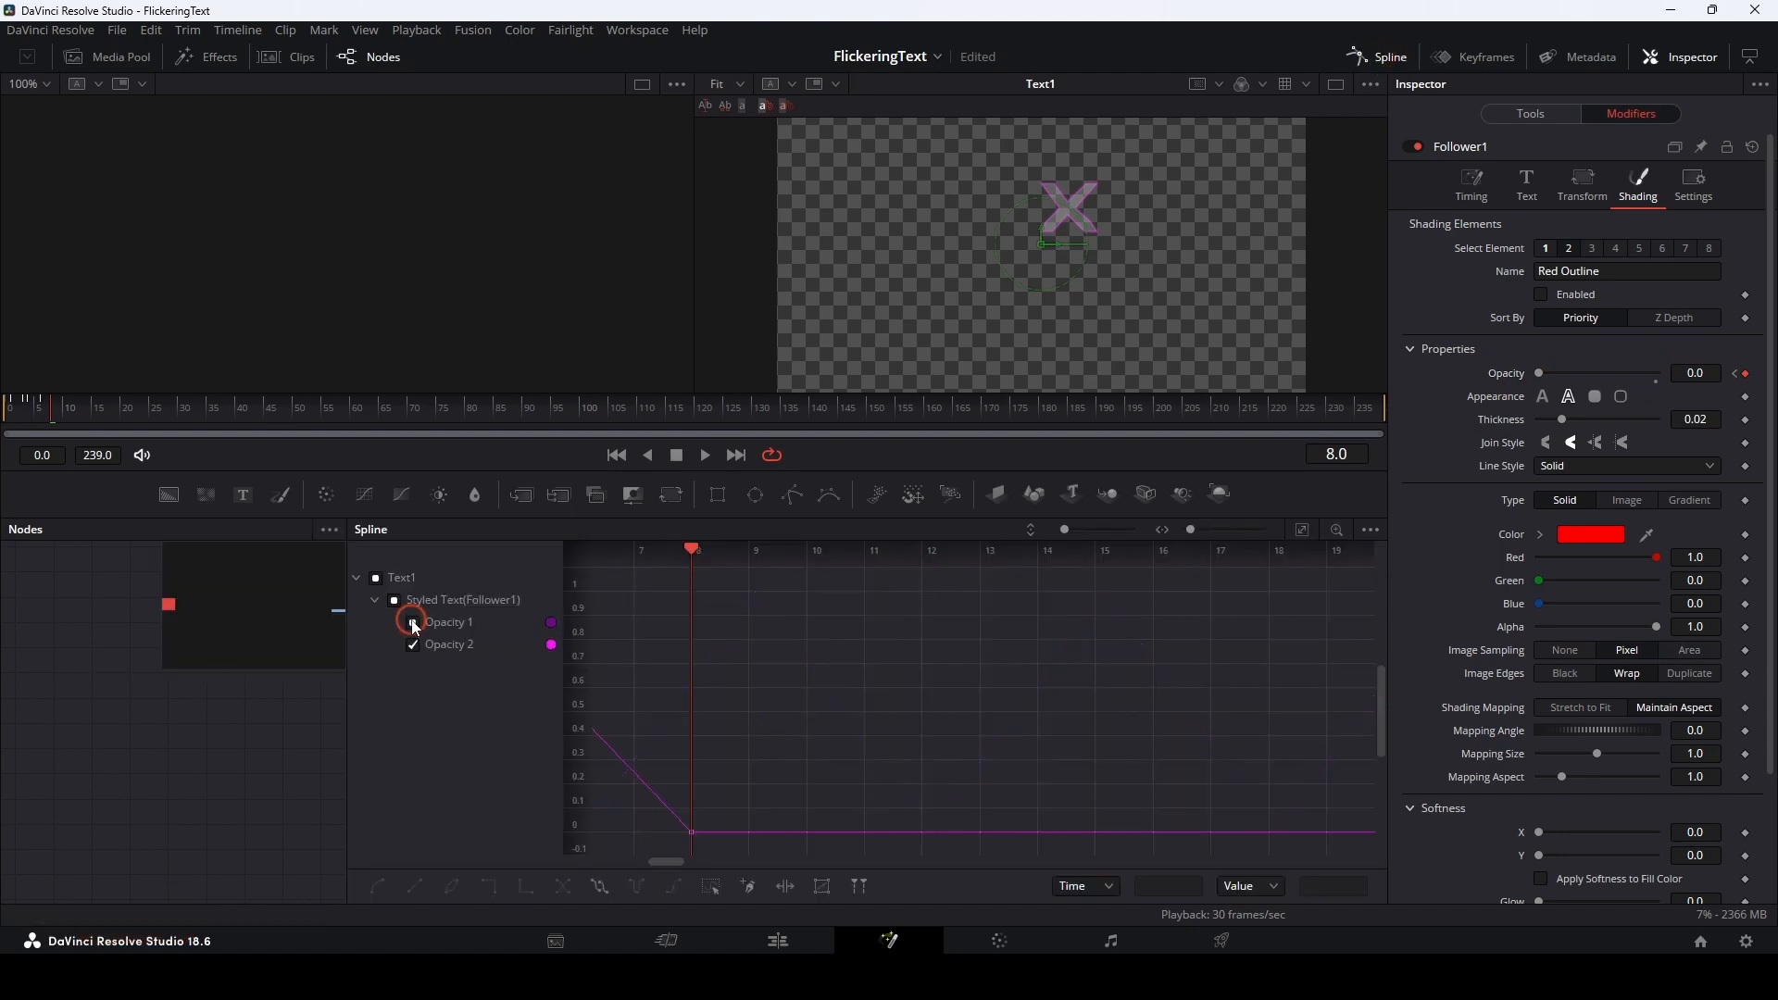
{"action": "left_click_drag", "start_coordinate": [854, 725], "coordinate": [1192, 719]}
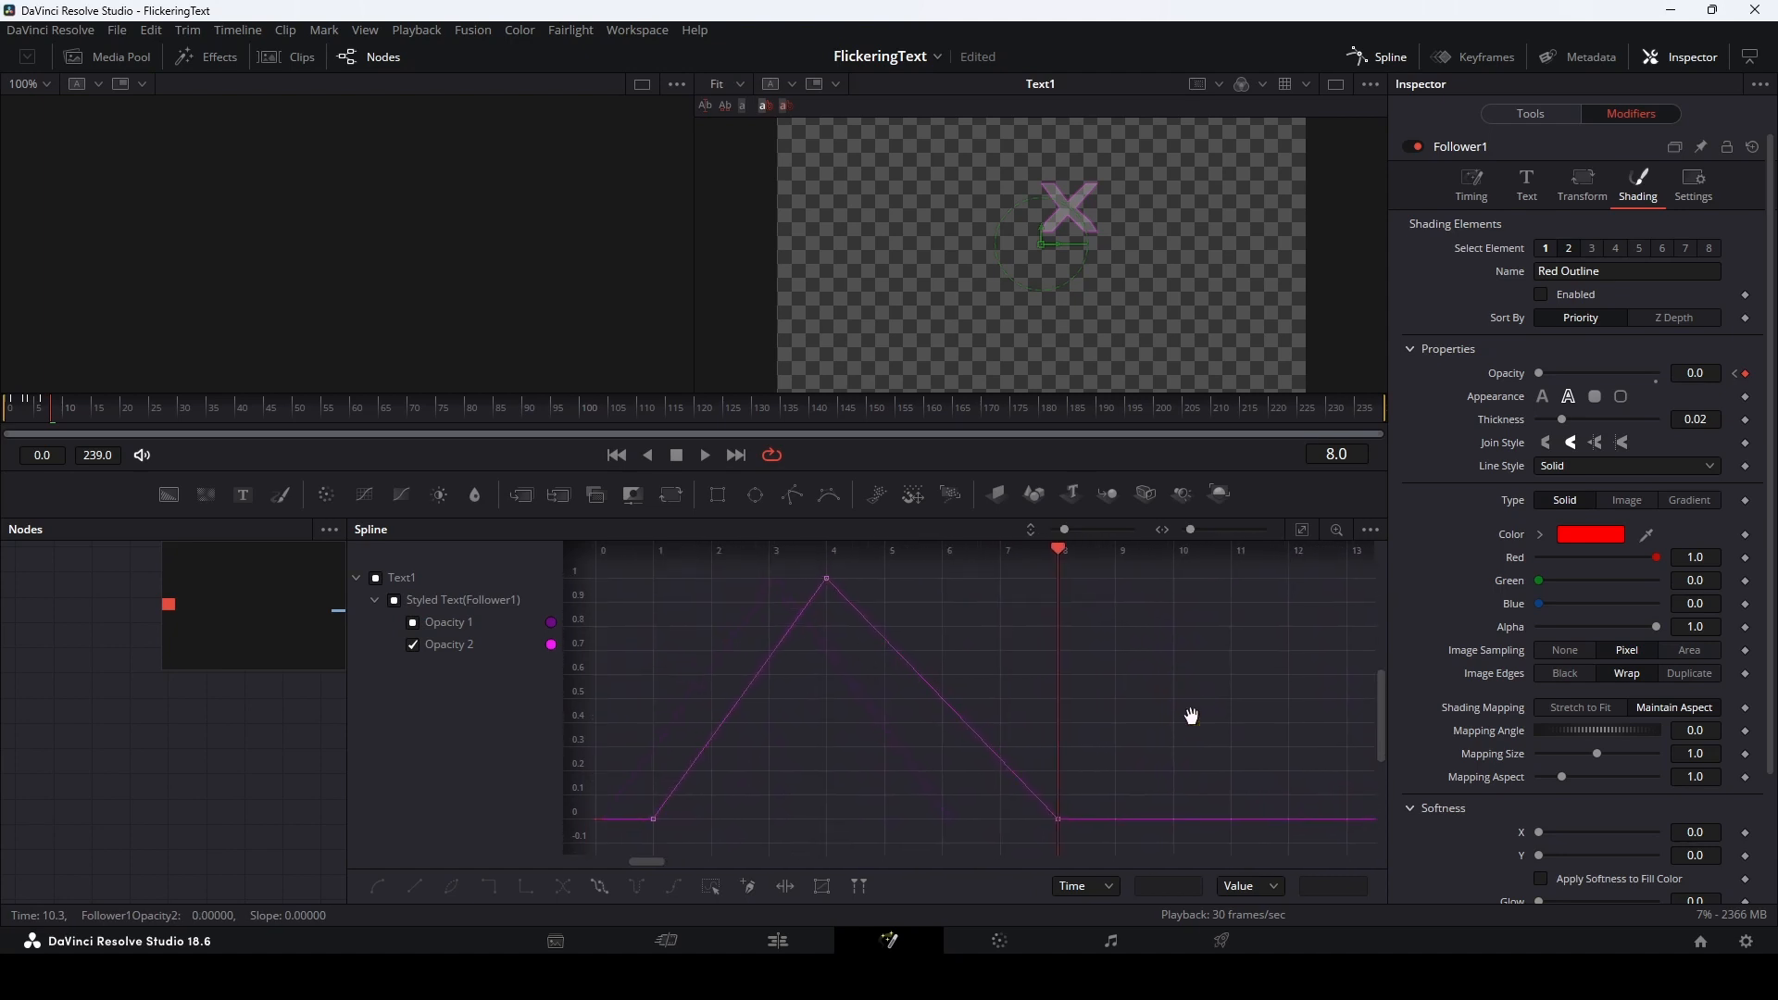
{"action": "left_click", "coordinate": [414, 624]}
{"action": "left_click_drag", "start_coordinate": [1137, 572], "coordinate": [615, 843]}
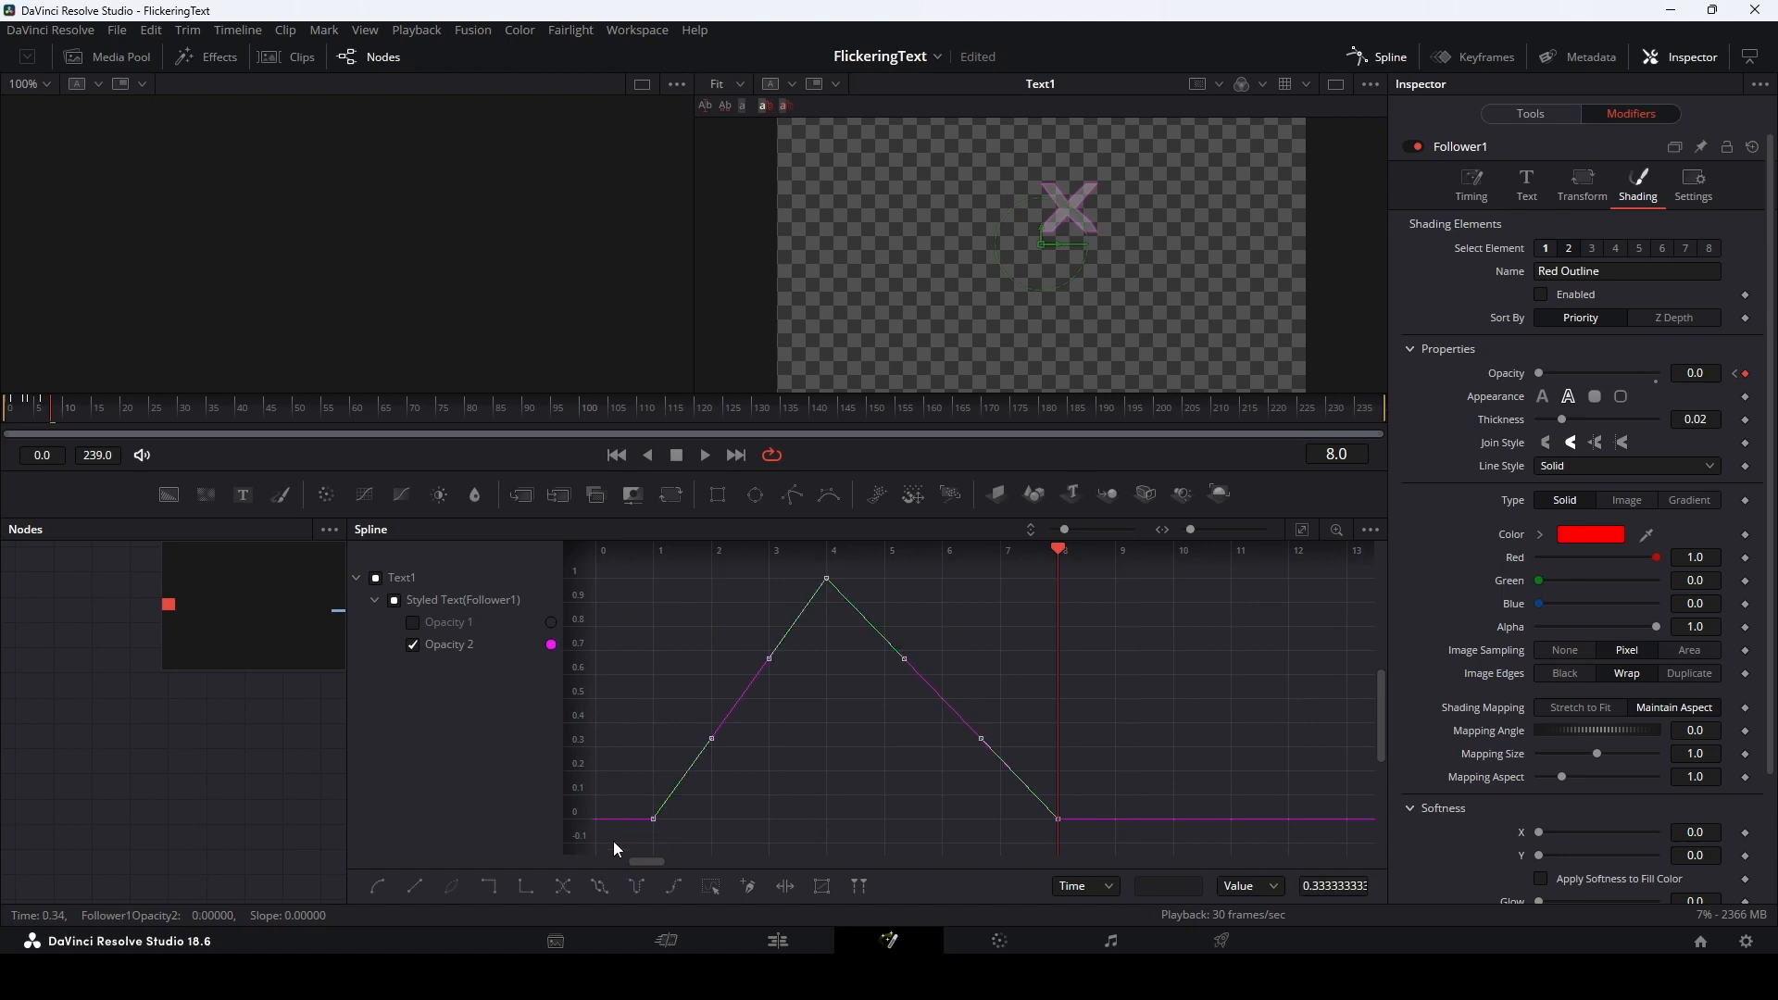
{"action": "left_click", "coordinate": [599, 886]}
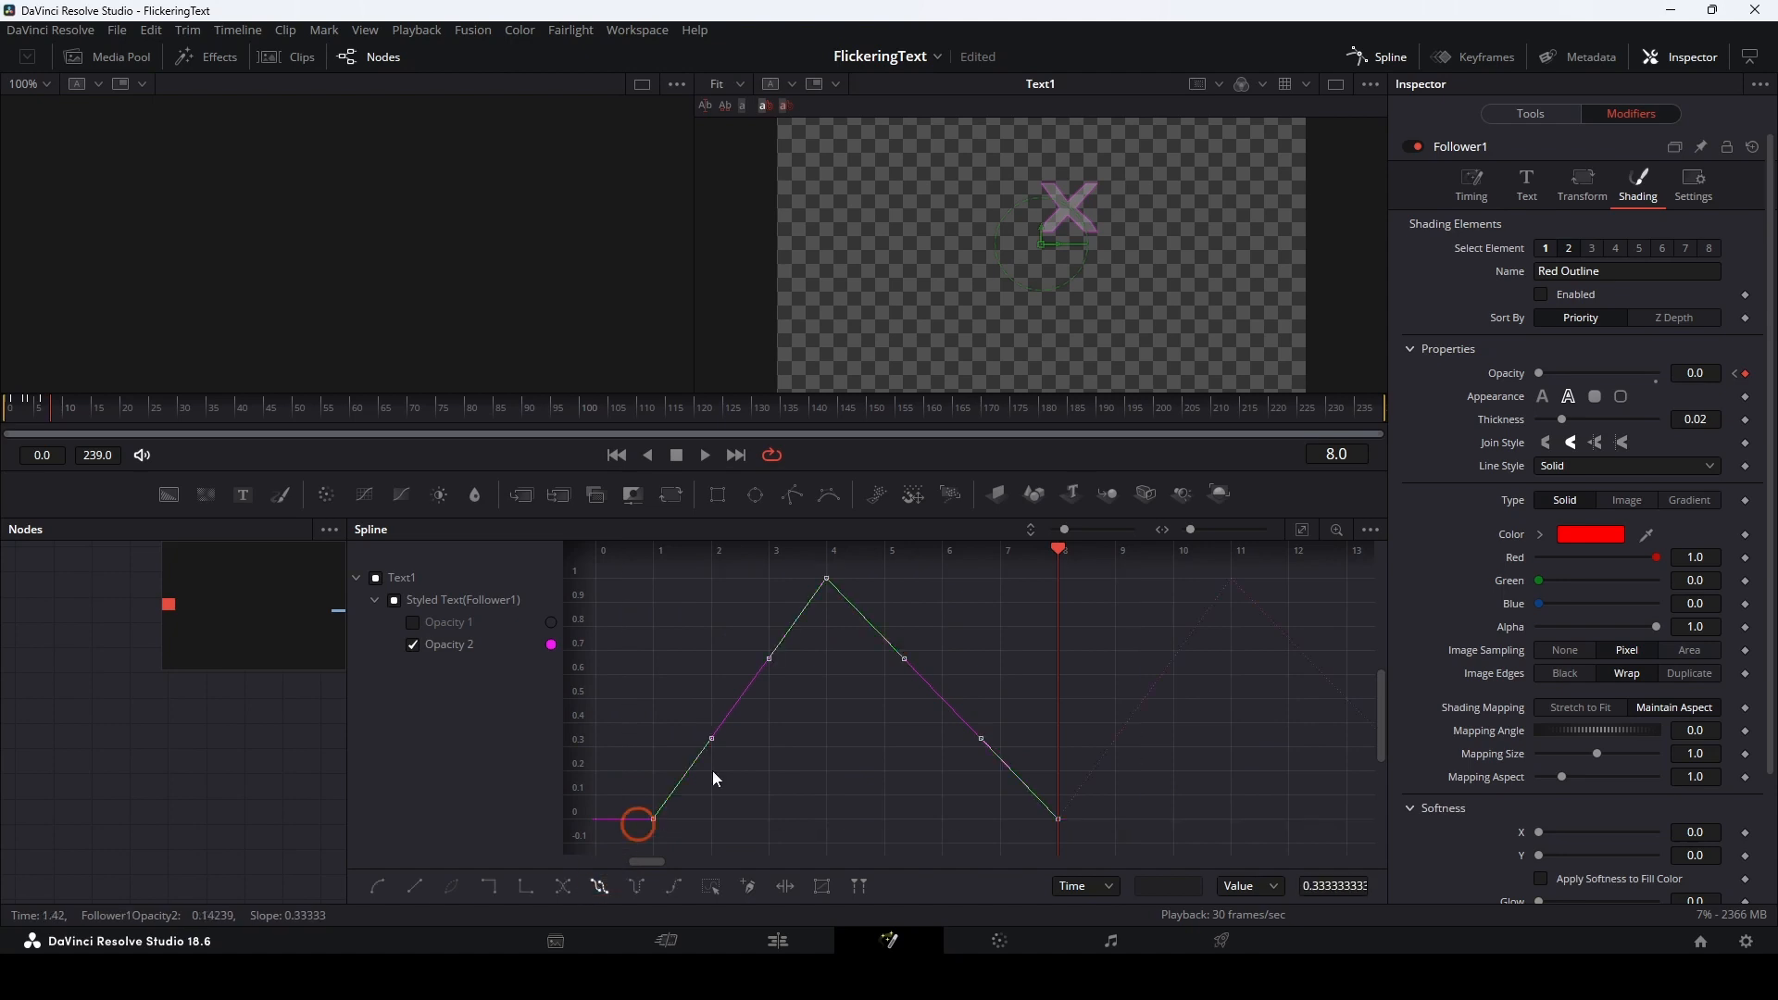
Play the animation from the first frame to check the fill and outline flickering together
{"action": "left_click", "coordinate": [617, 455]}
{"action": "left_click", "coordinate": [679, 458]}
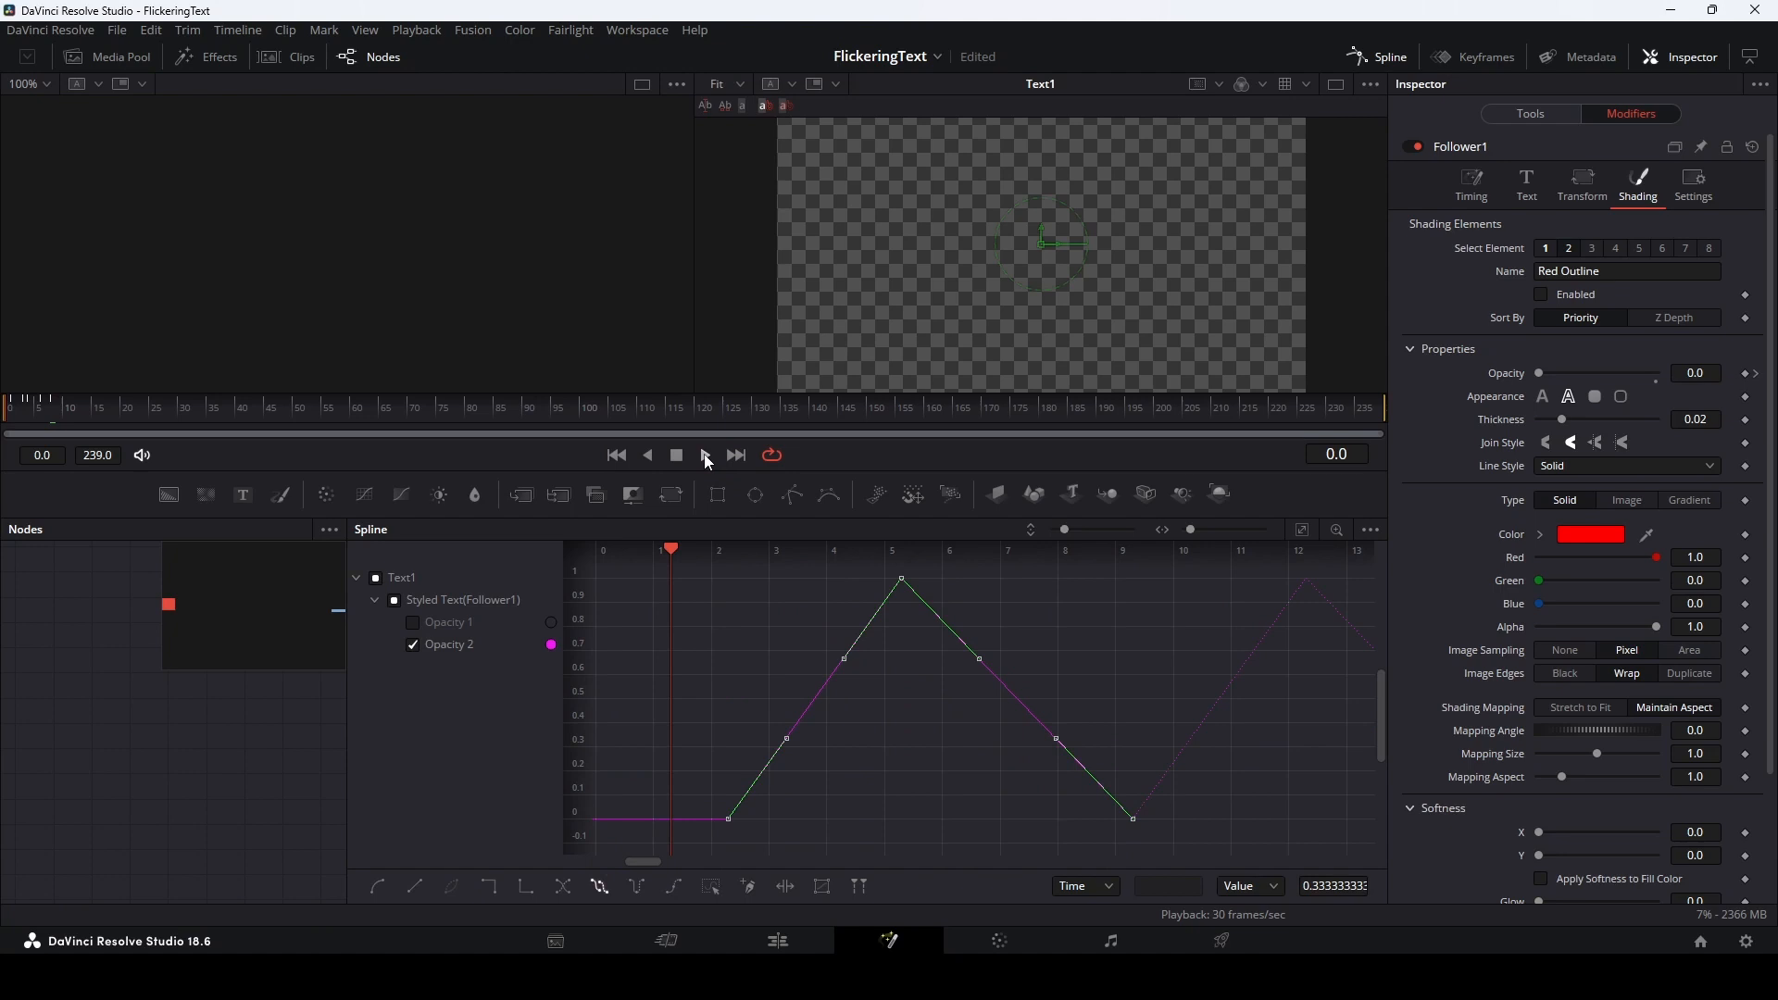
{"action": "left_click", "coordinate": [706, 456]}
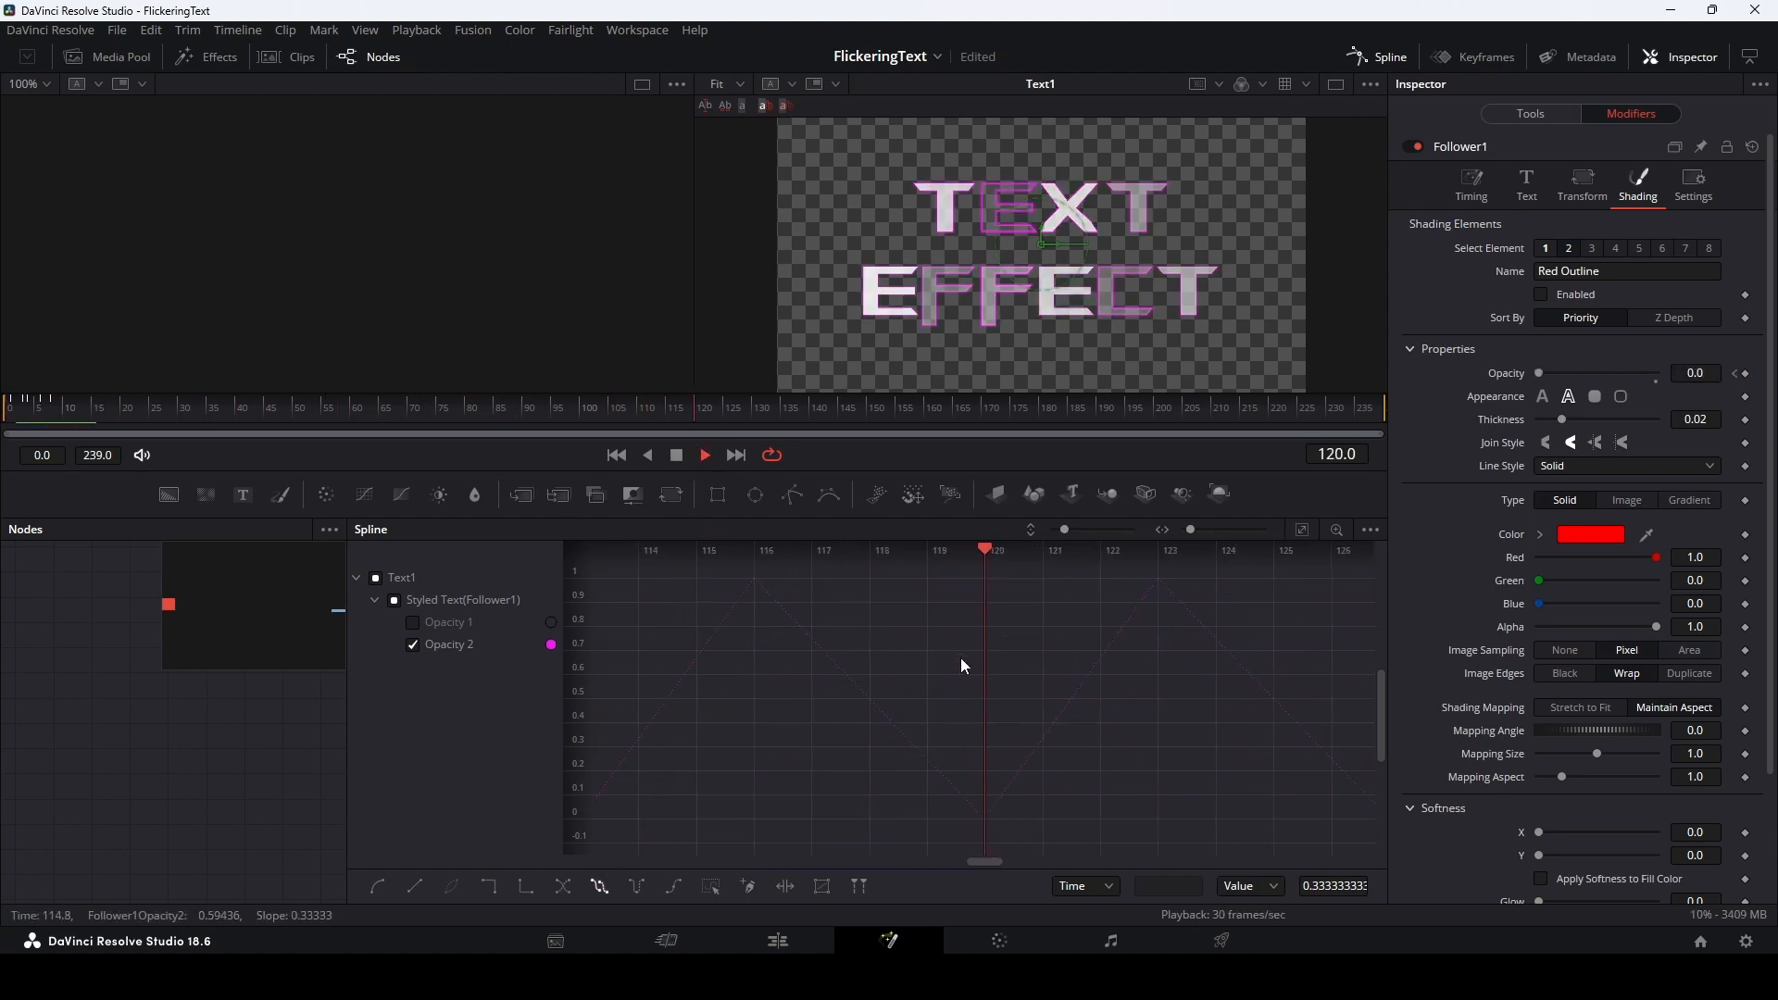
{"action": "key", "text": "space"}
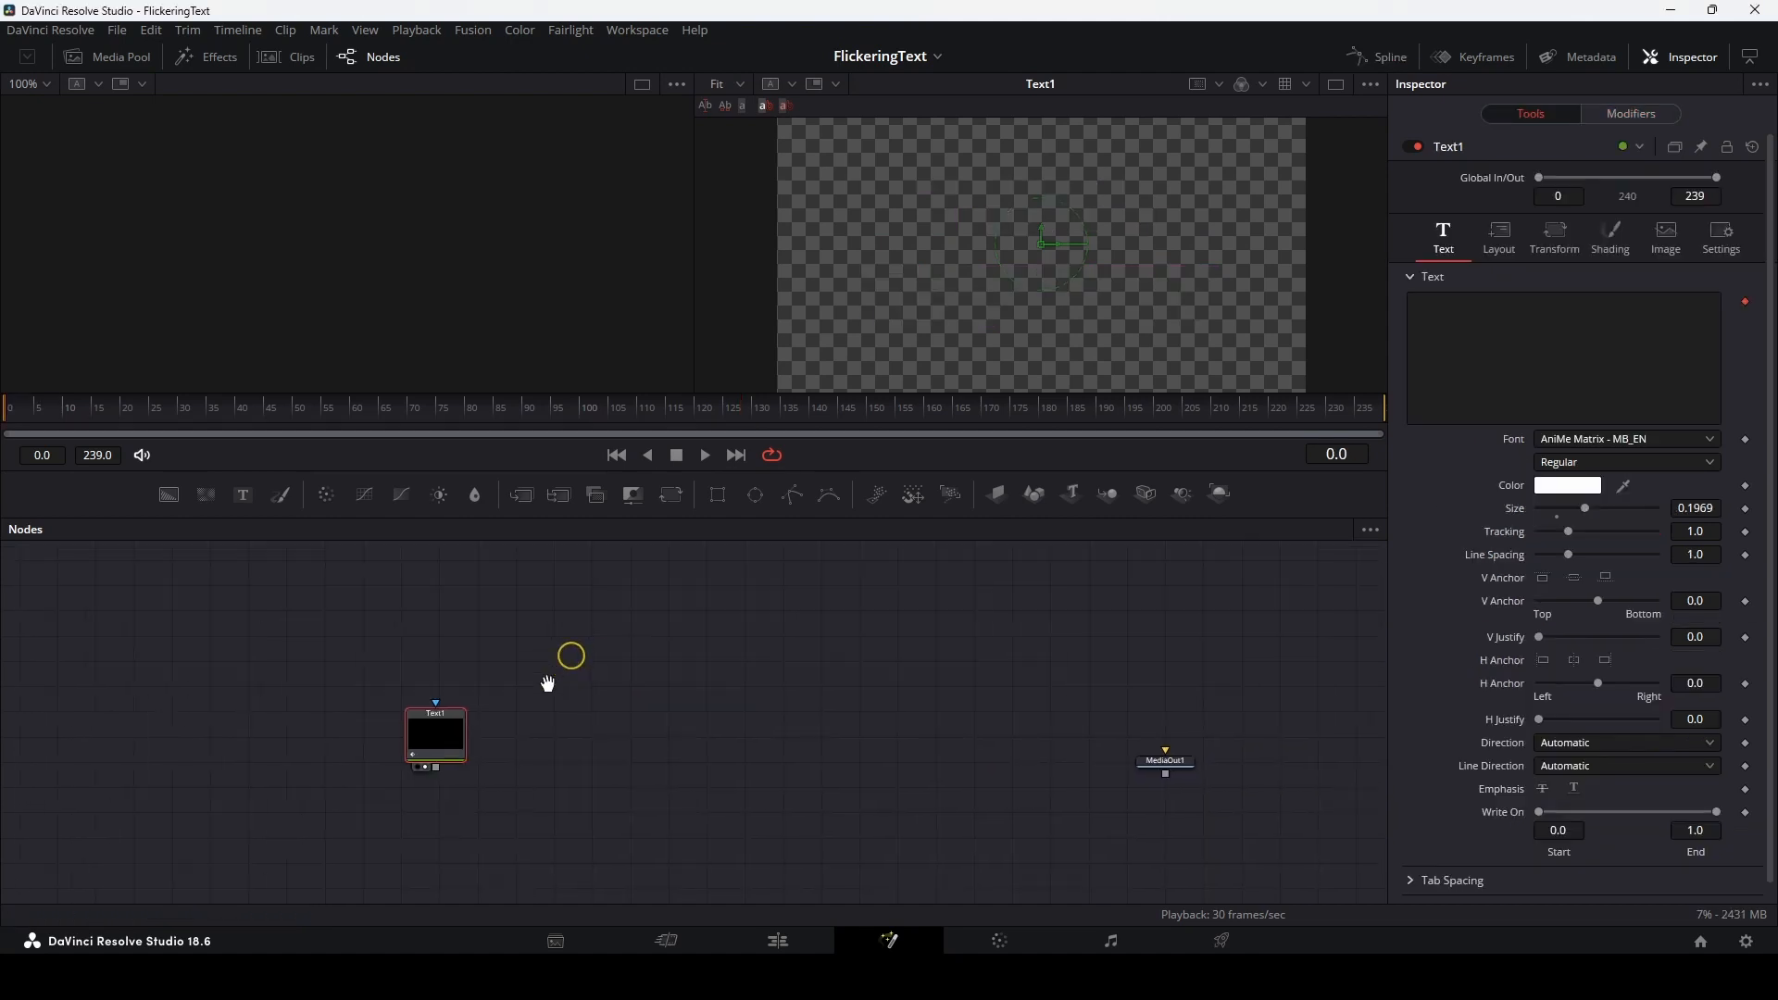
Add a second Text+ node and enter "Text" and "Effect" on two lines
{"action": "left_click_drag", "start_coordinate": [244, 494], "coordinate": [685, 656]}
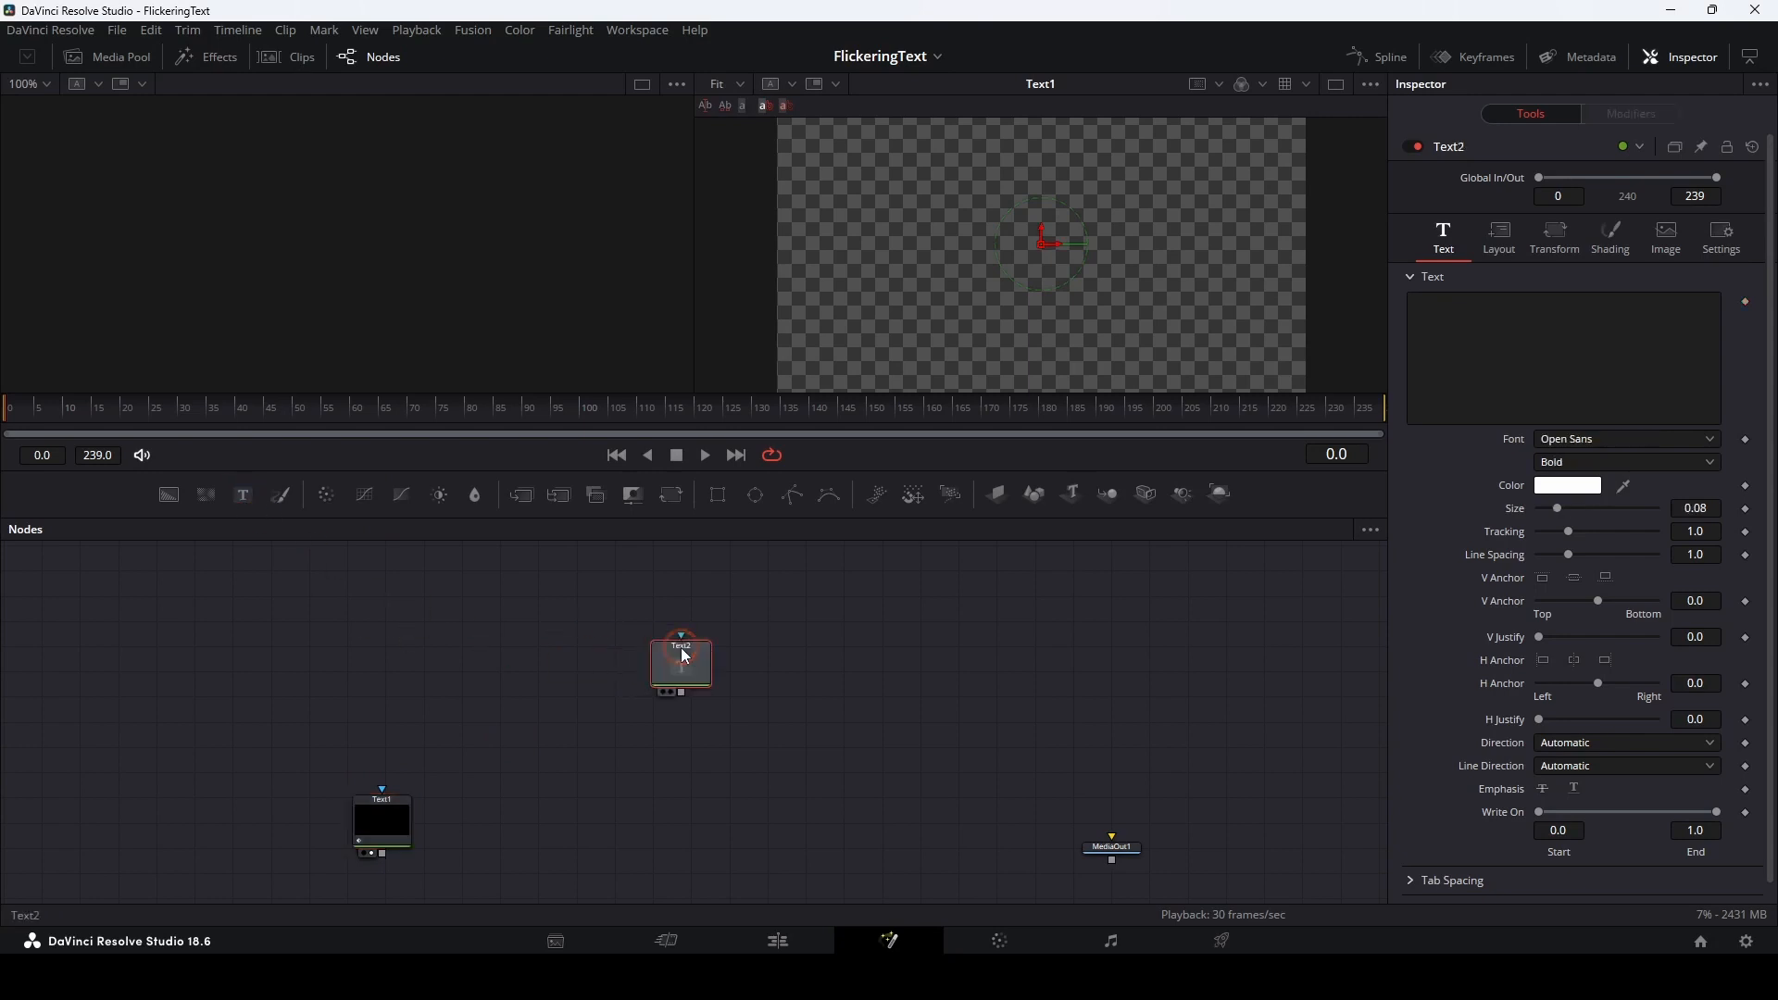
{"action": "left_click", "coordinate": [1504, 328]}
{"action": "type", "text": "Text"}
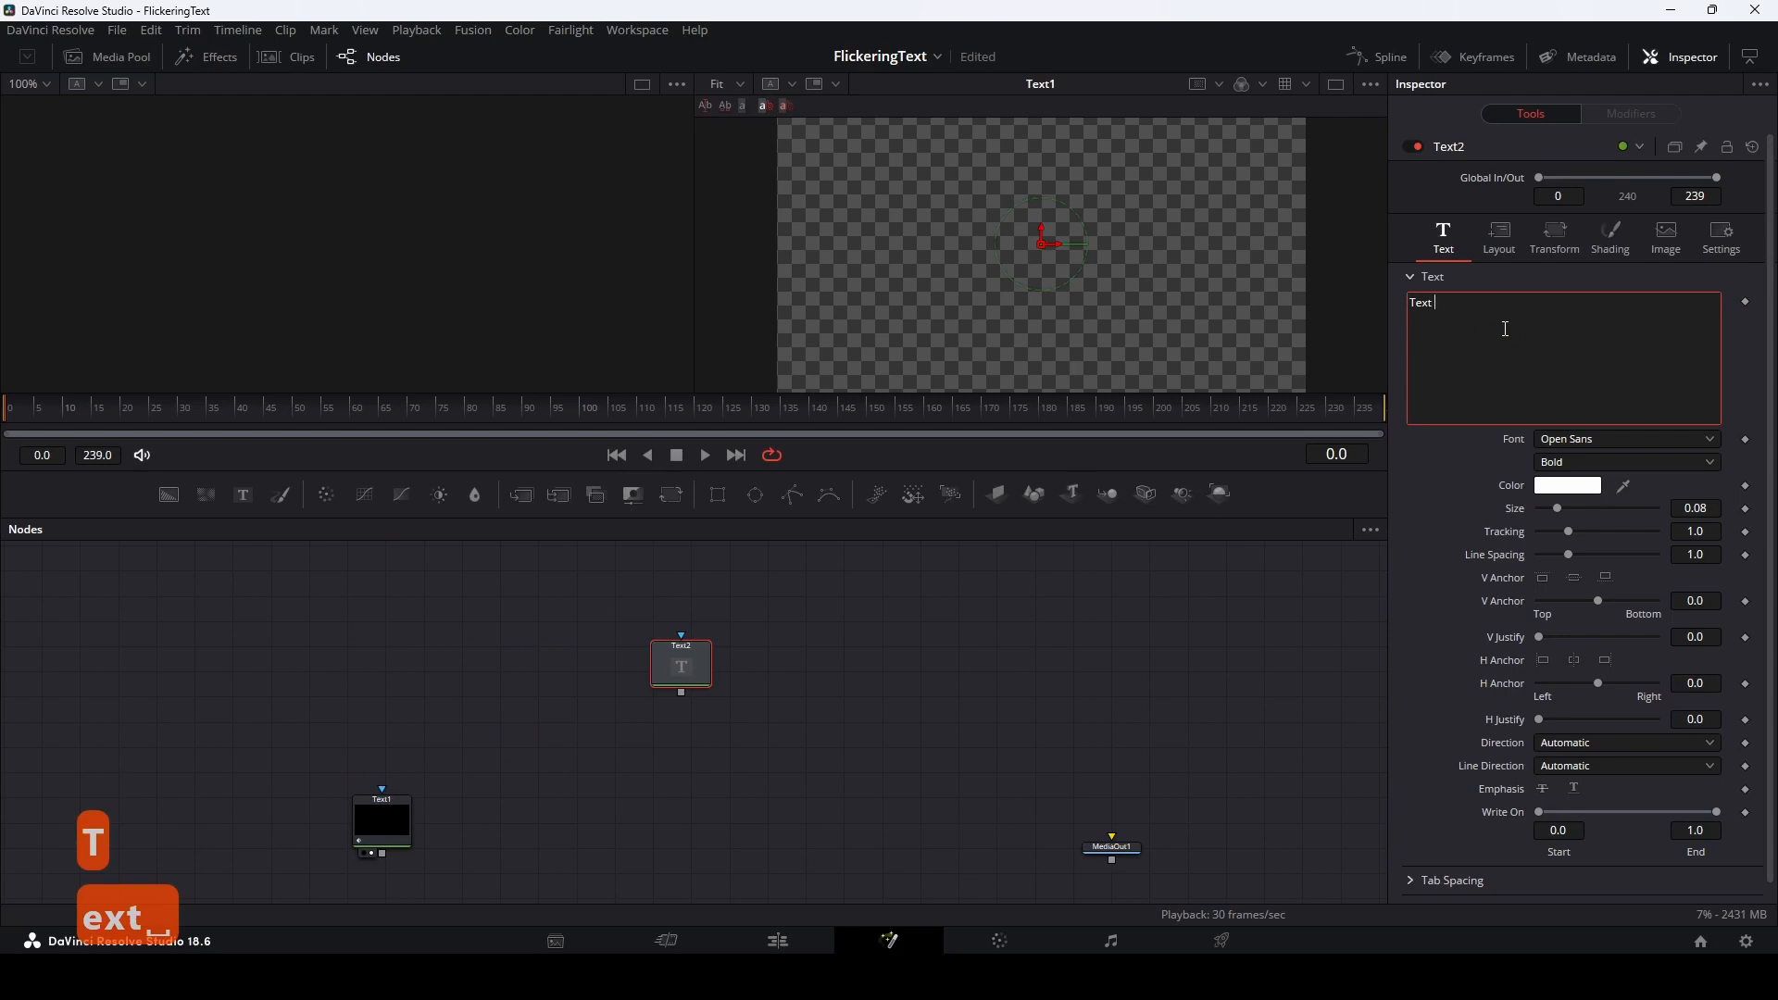
{"action": "key", "text": "Return"}
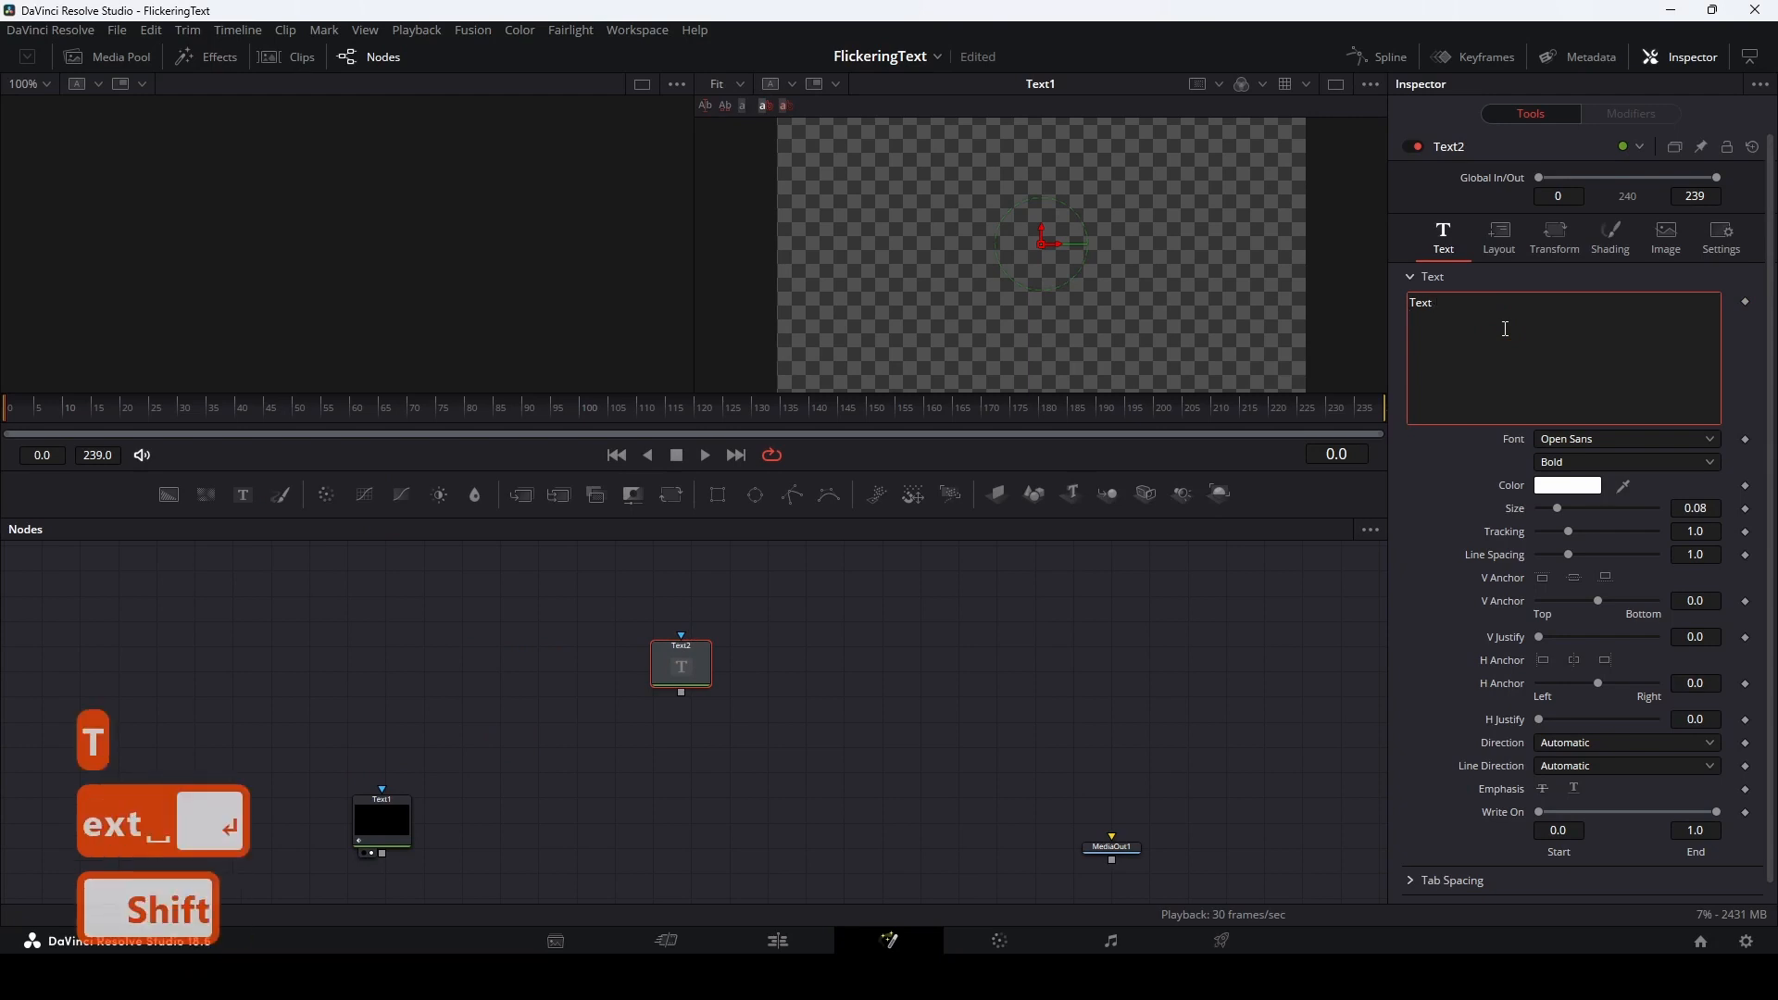
{"action": "type", "text": "Effect"}
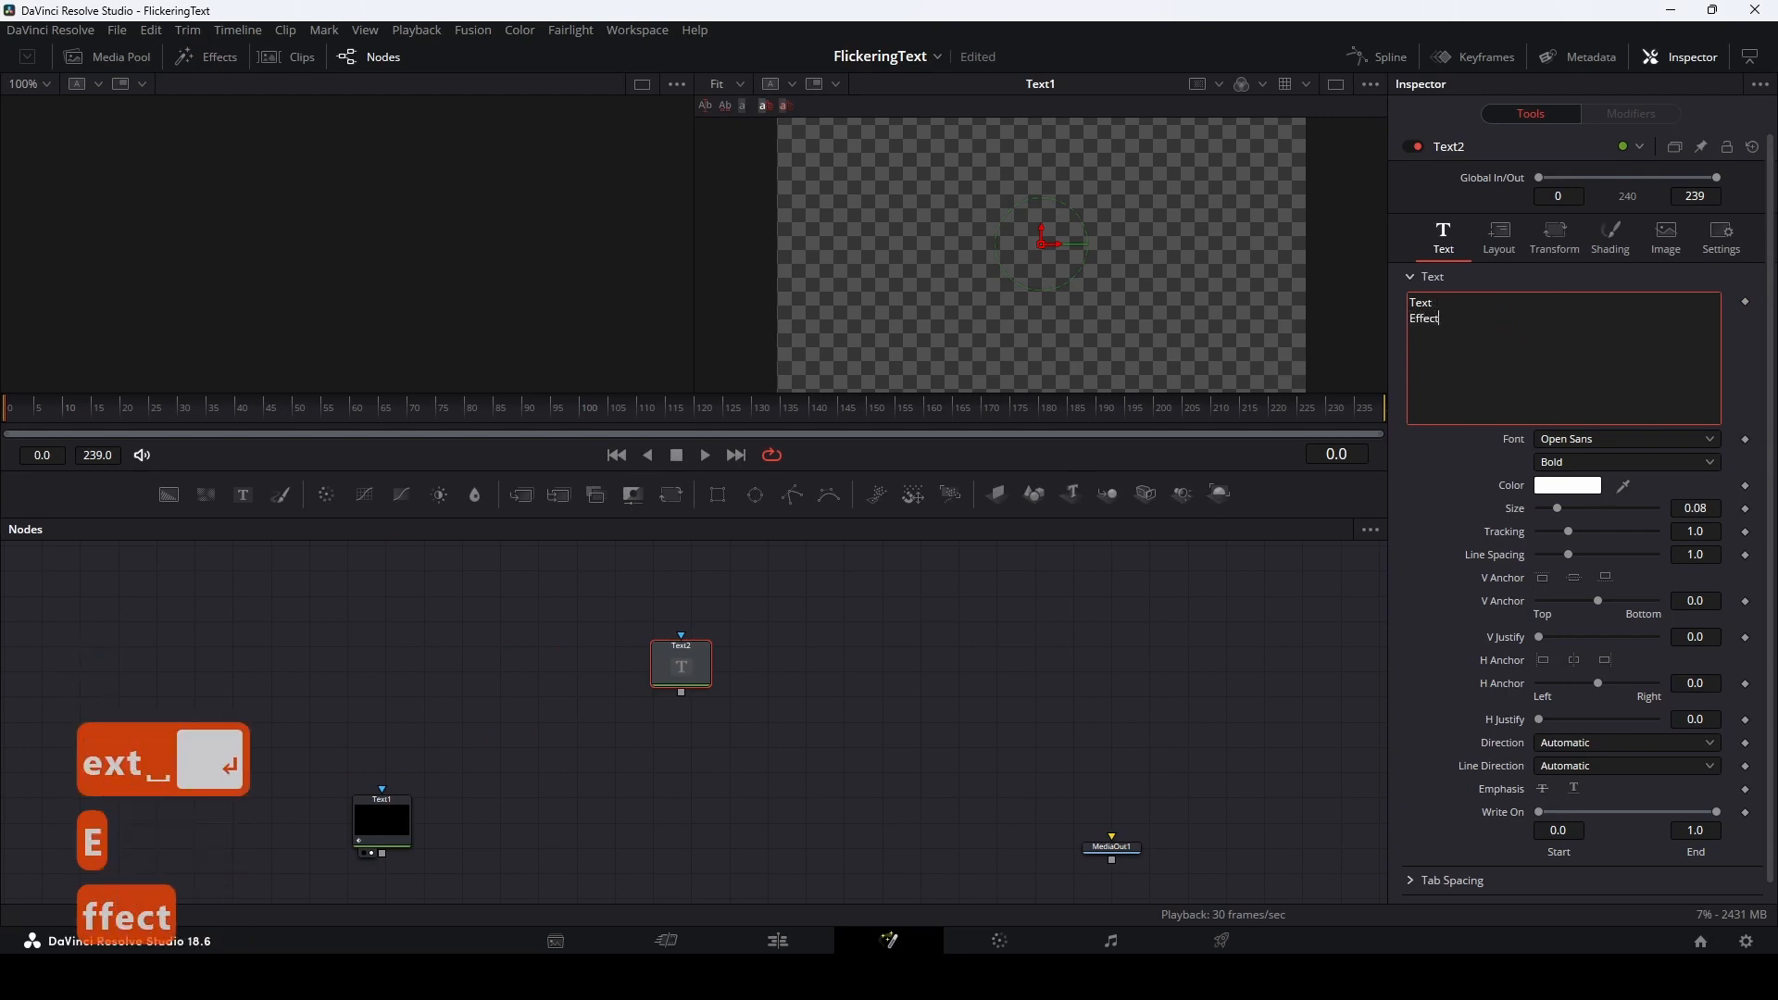
Set the Text2 font to AniMe Matrix - MB_EN, show the node in the viewer and enlarge the text to about 0.26
{"action": "left_click", "coordinate": [1619, 437]}
{"action": "scroll", "coordinate": [1599, 465], "scroll_direction": "up", "scroll_amount": 8}
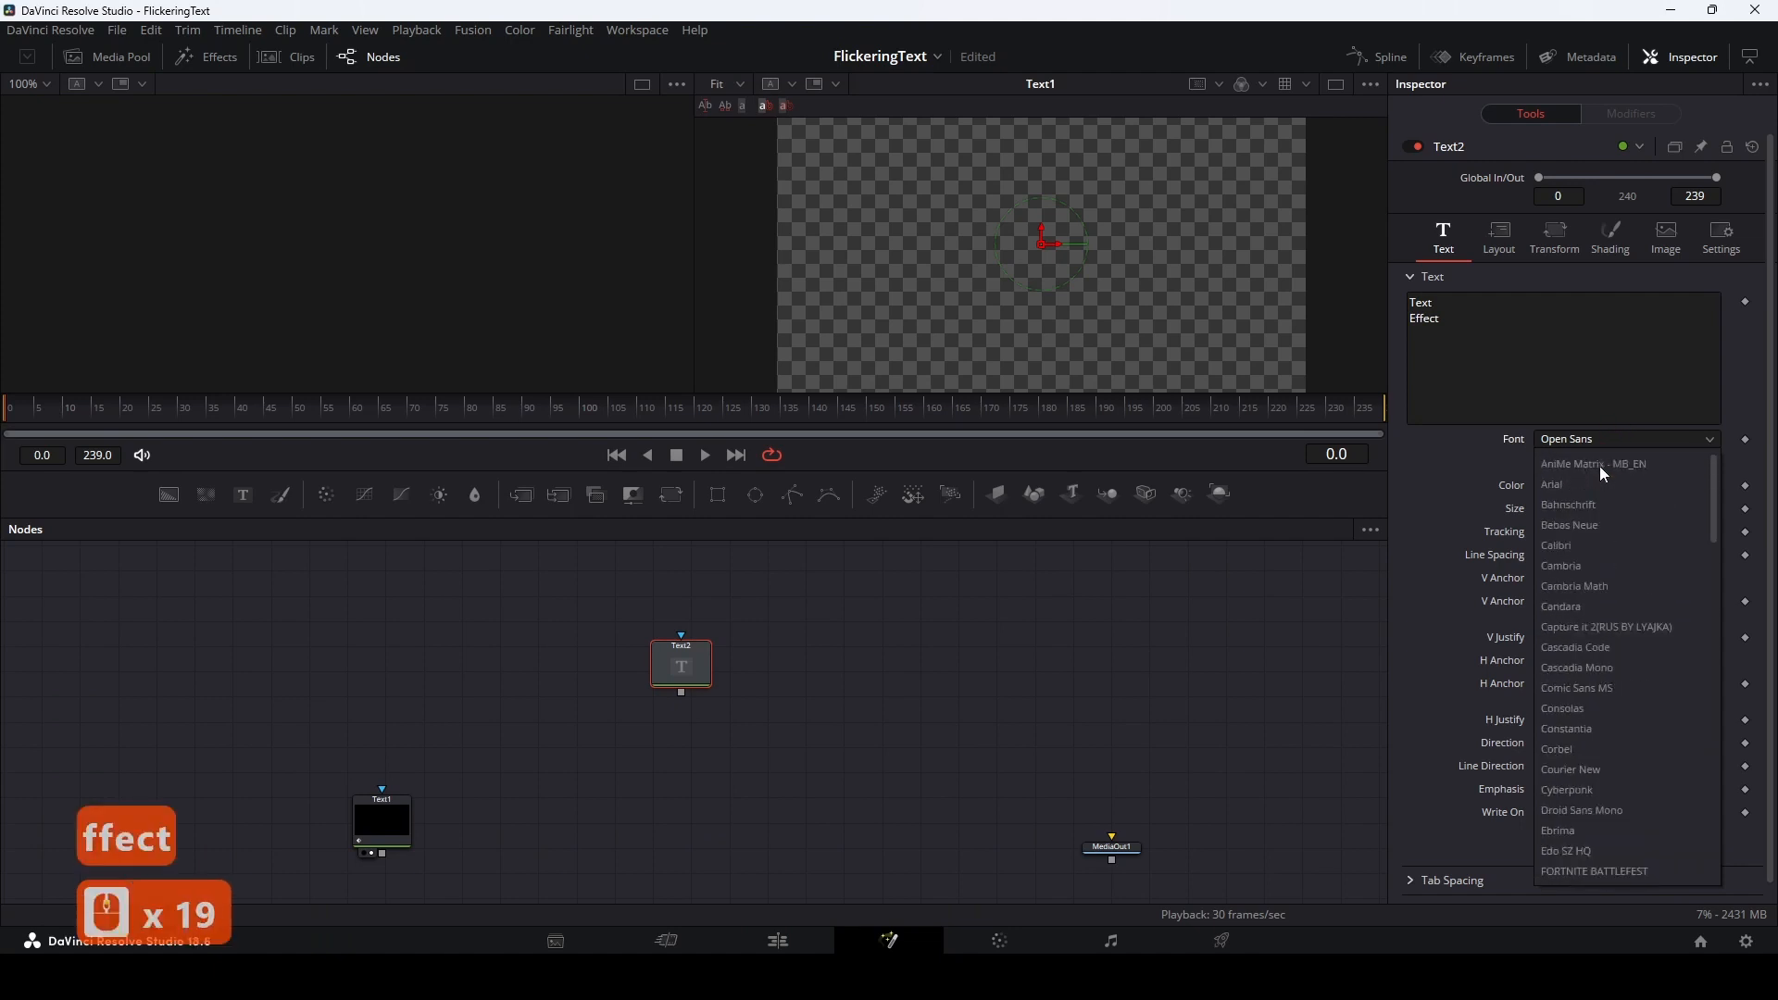
{"action": "left_click", "coordinate": [1598, 464]}
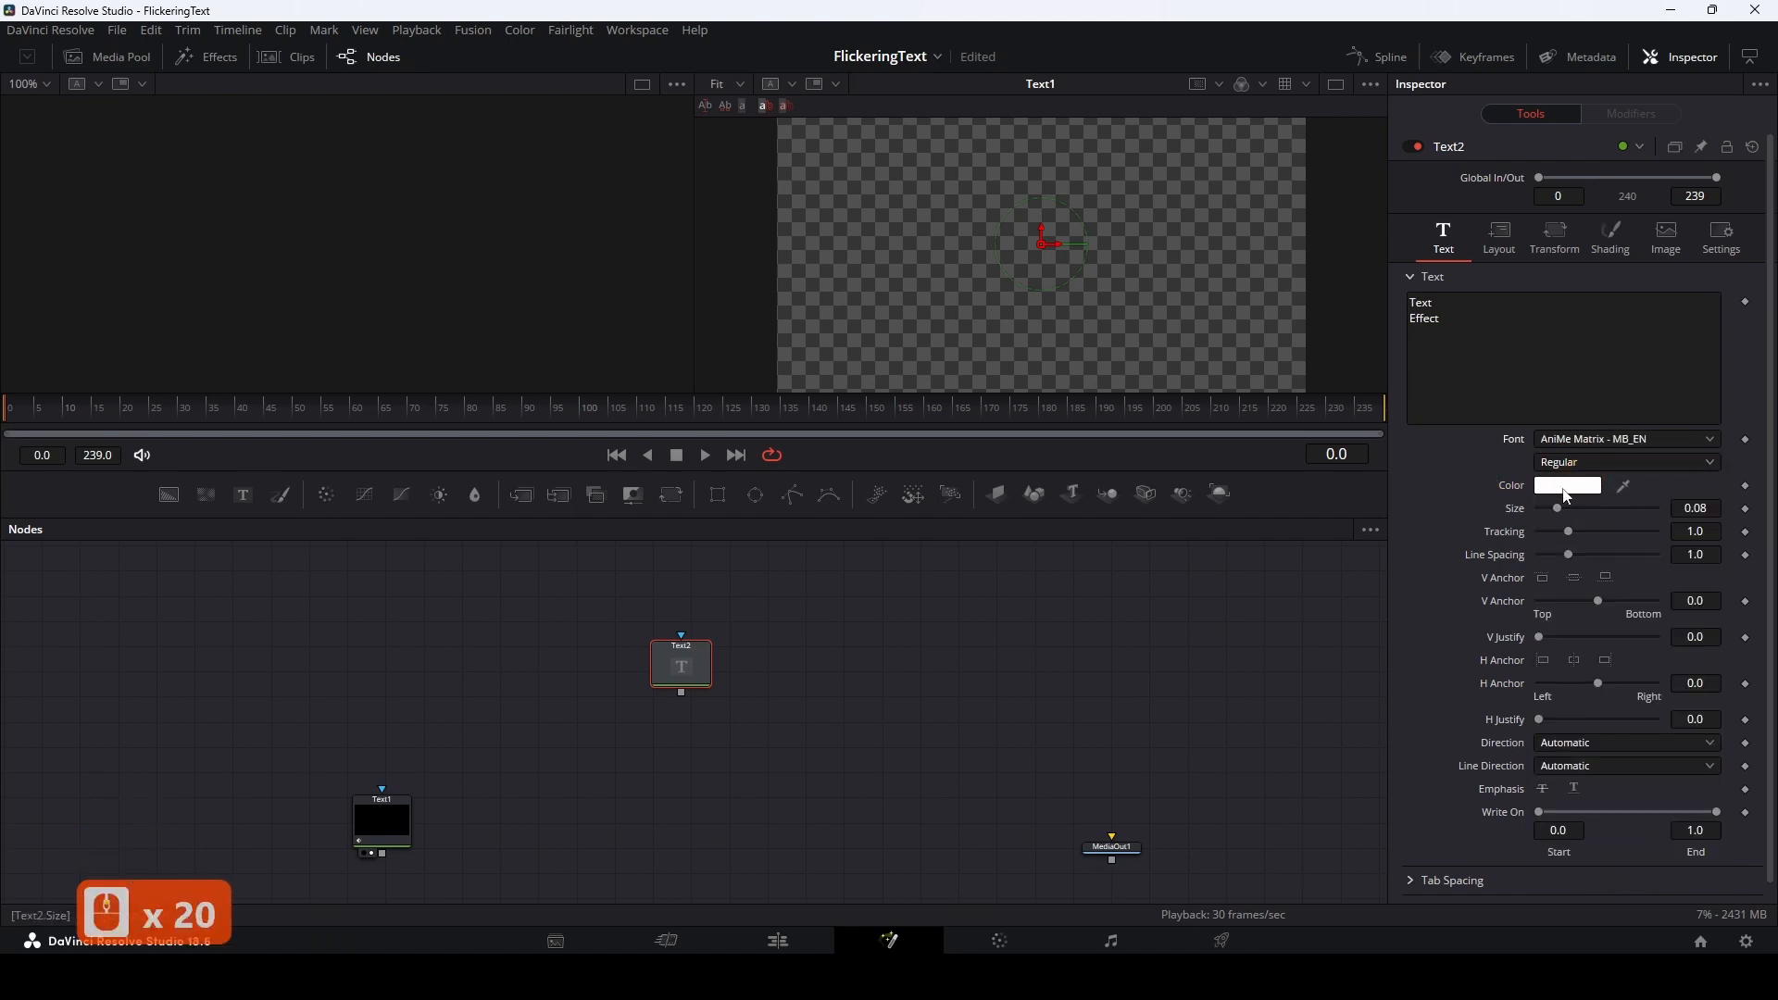
{"action": "key", "text": "2"}
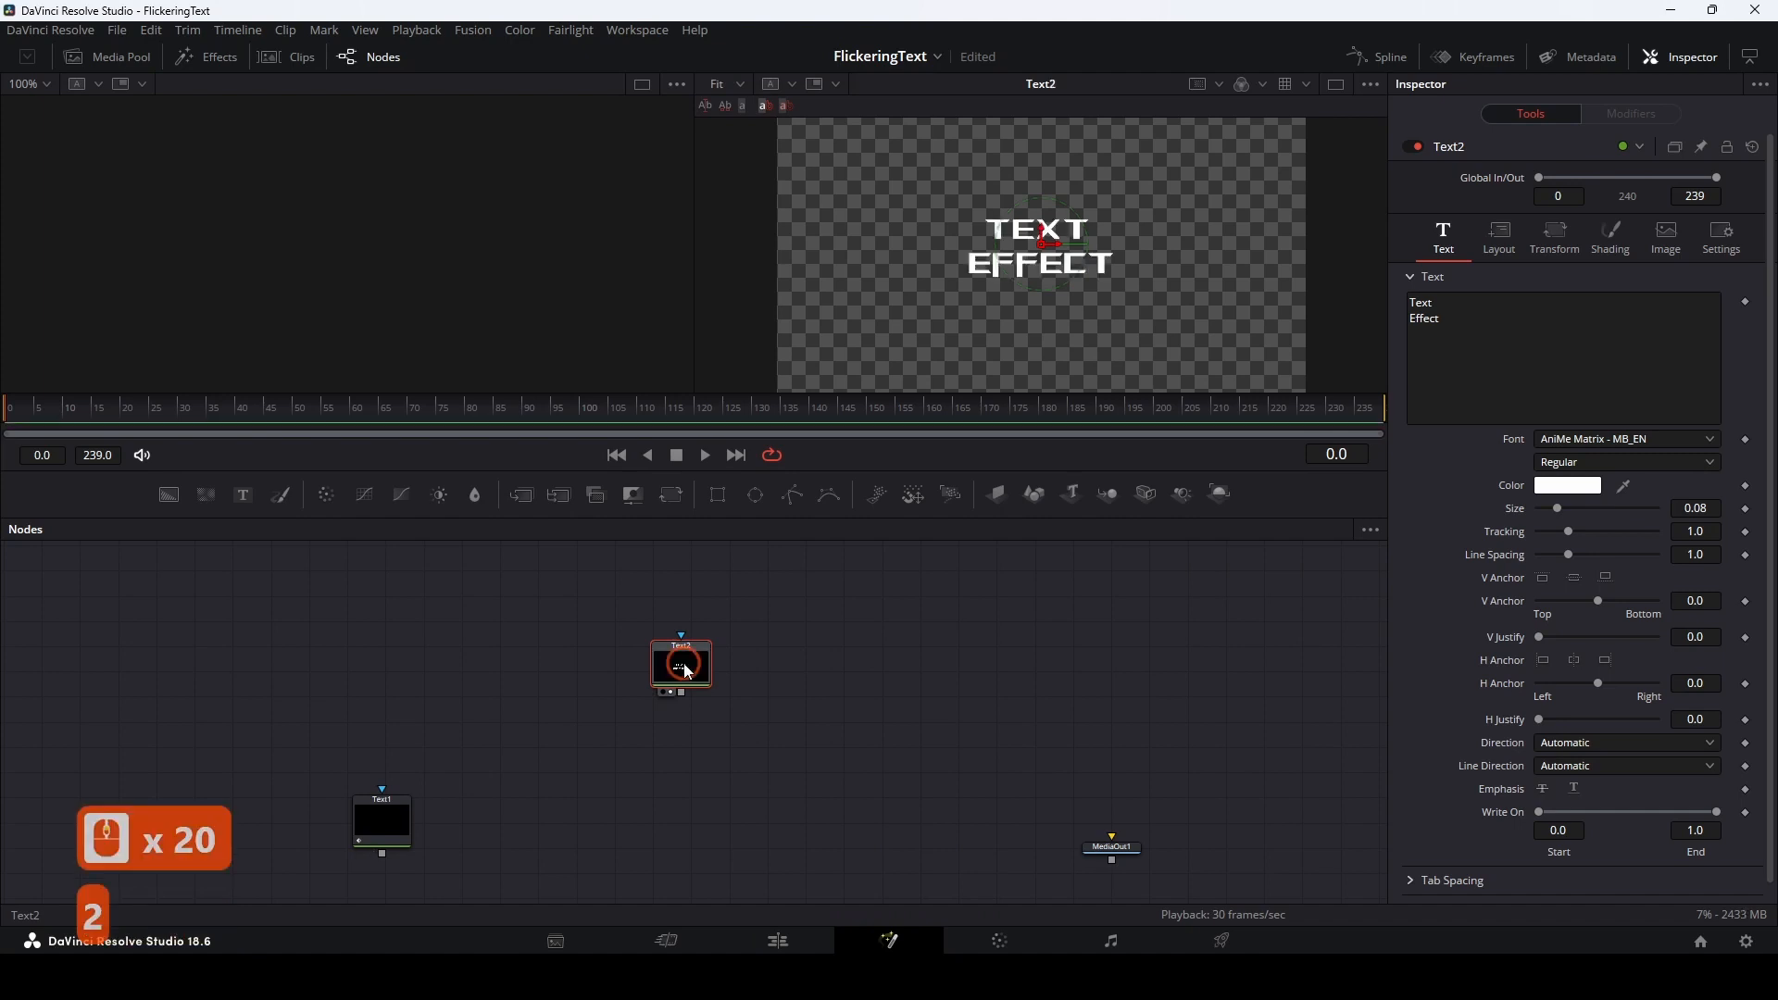
{"action": "left_click_drag", "start_coordinate": [1559, 508], "coordinate": [1603, 511]}
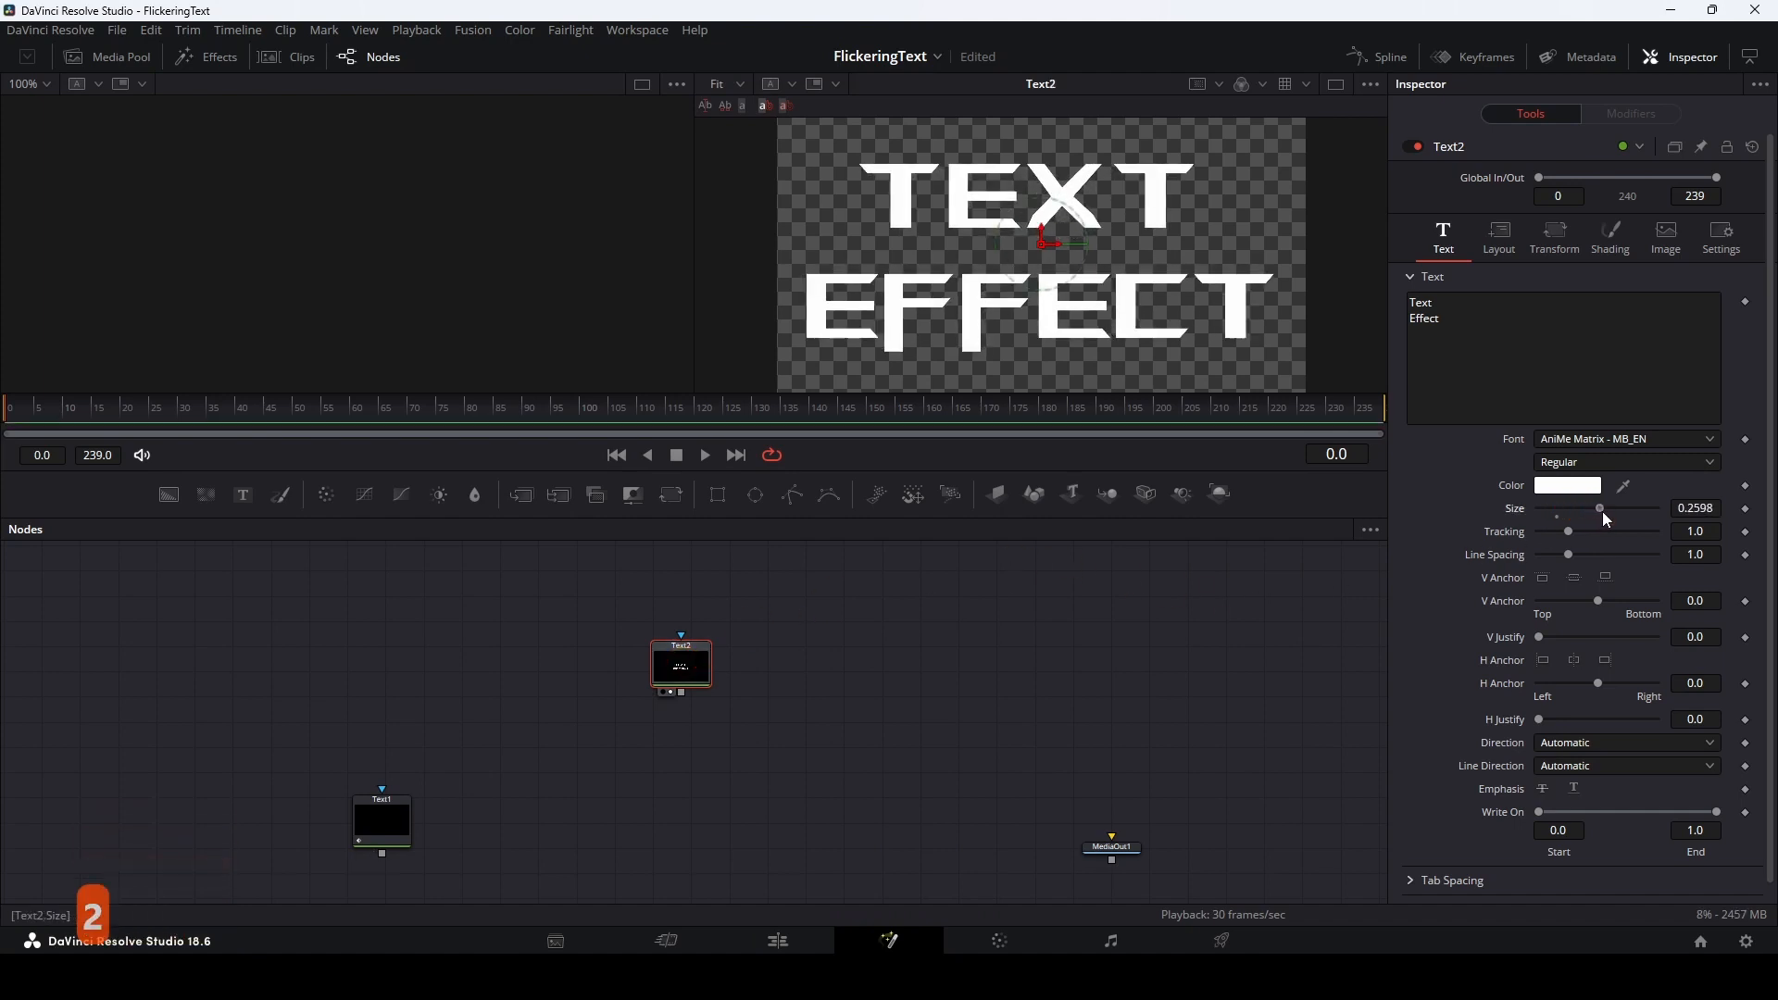
Enable Text2's second shading element, Red Outline, and set its color to blue #3d40ff
{"action": "left_click", "coordinate": [1612, 239]}
{"action": "left_click", "coordinate": [1571, 302]}
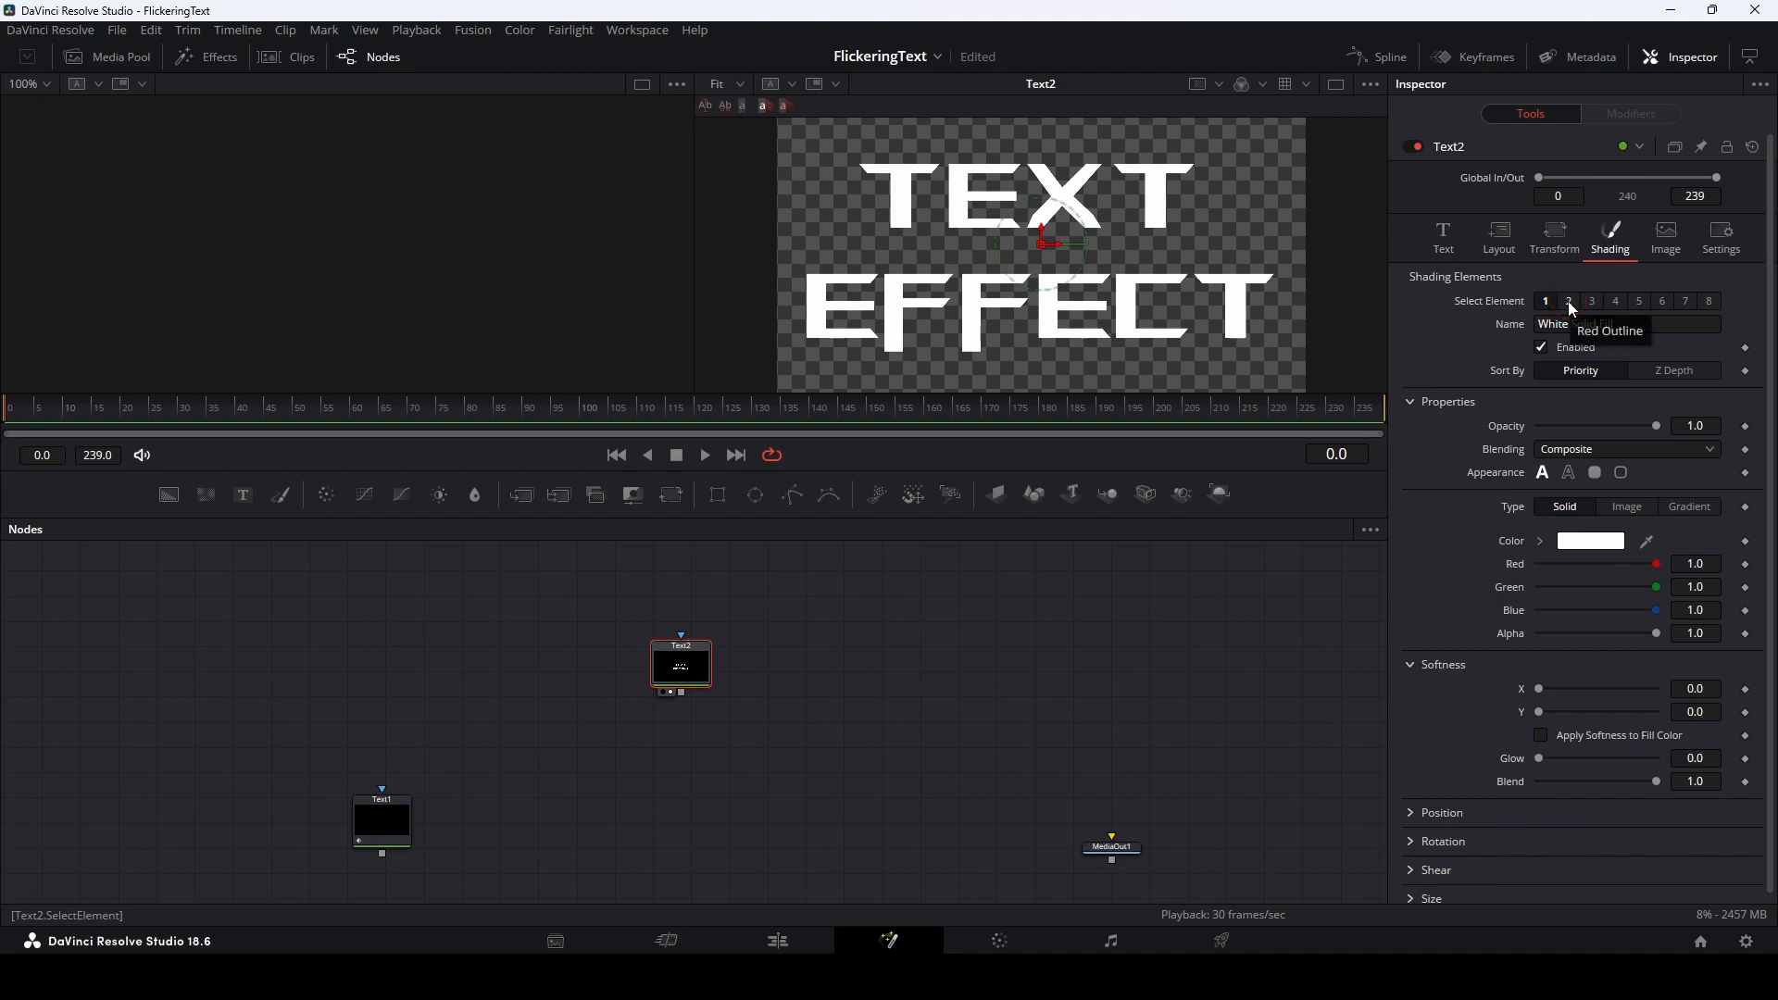
{"action": "left_click", "coordinate": [1570, 302]}
{"action": "left_click", "coordinate": [1542, 347]}
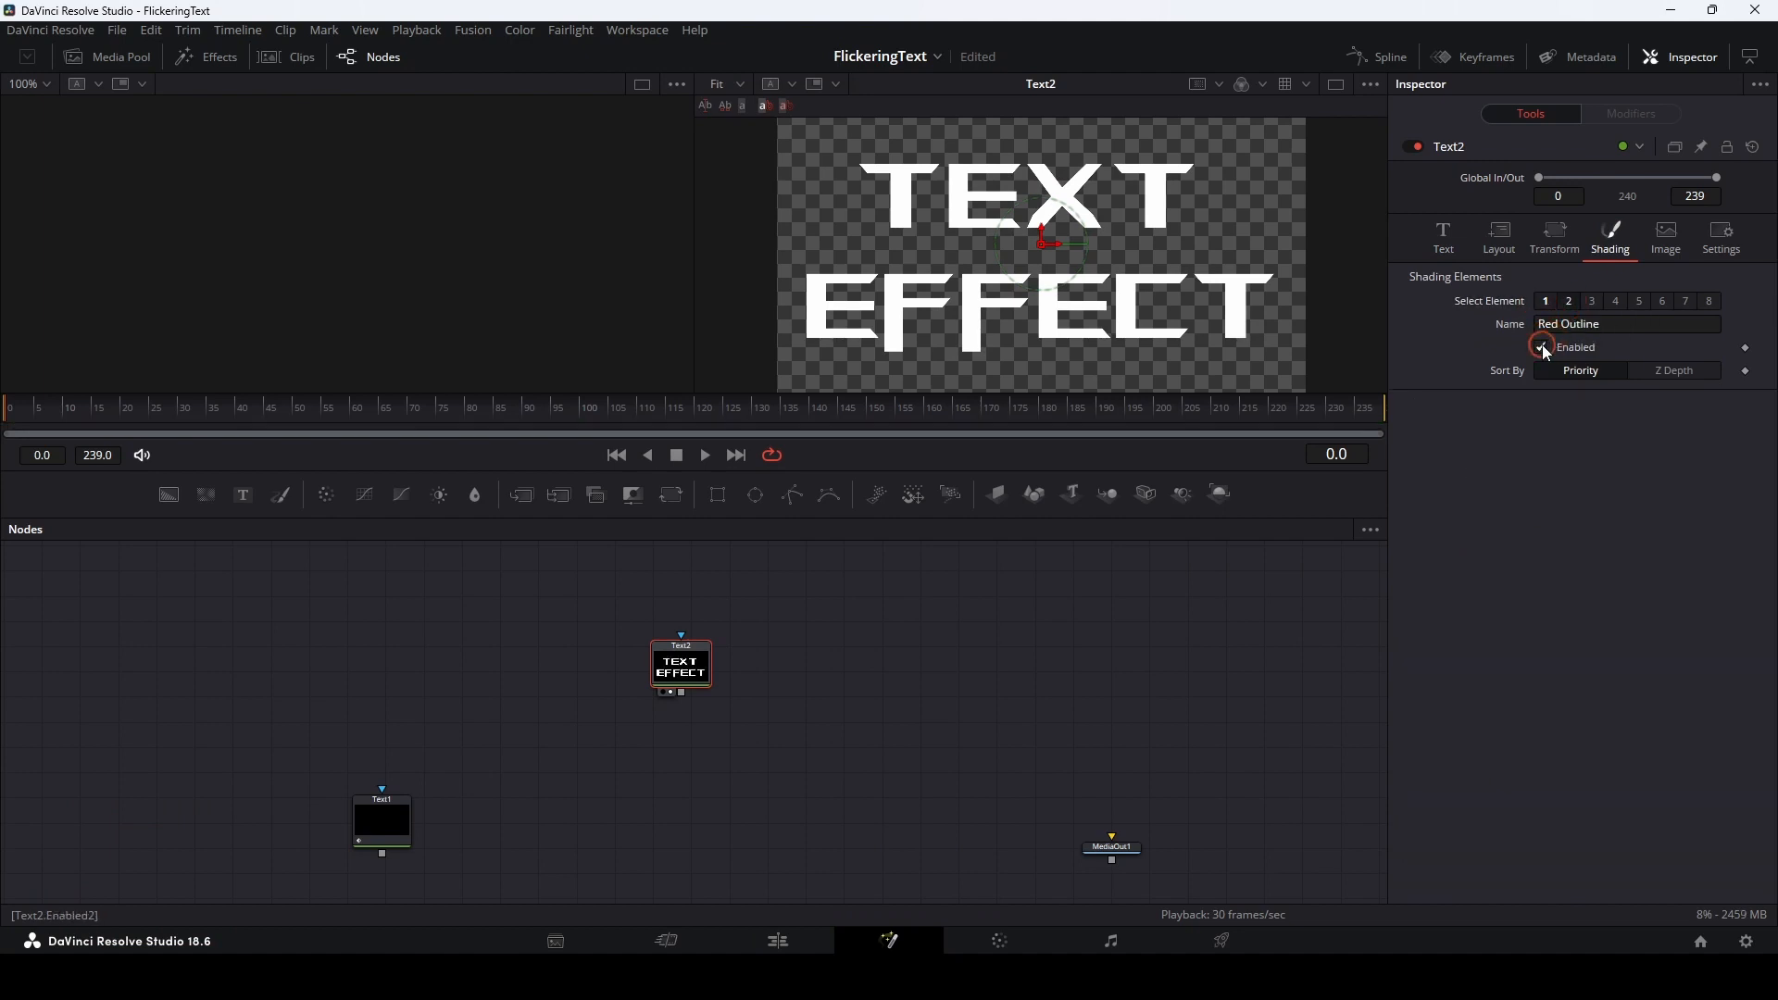
{"action": "left_click", "coordinate": [1589, 680]}
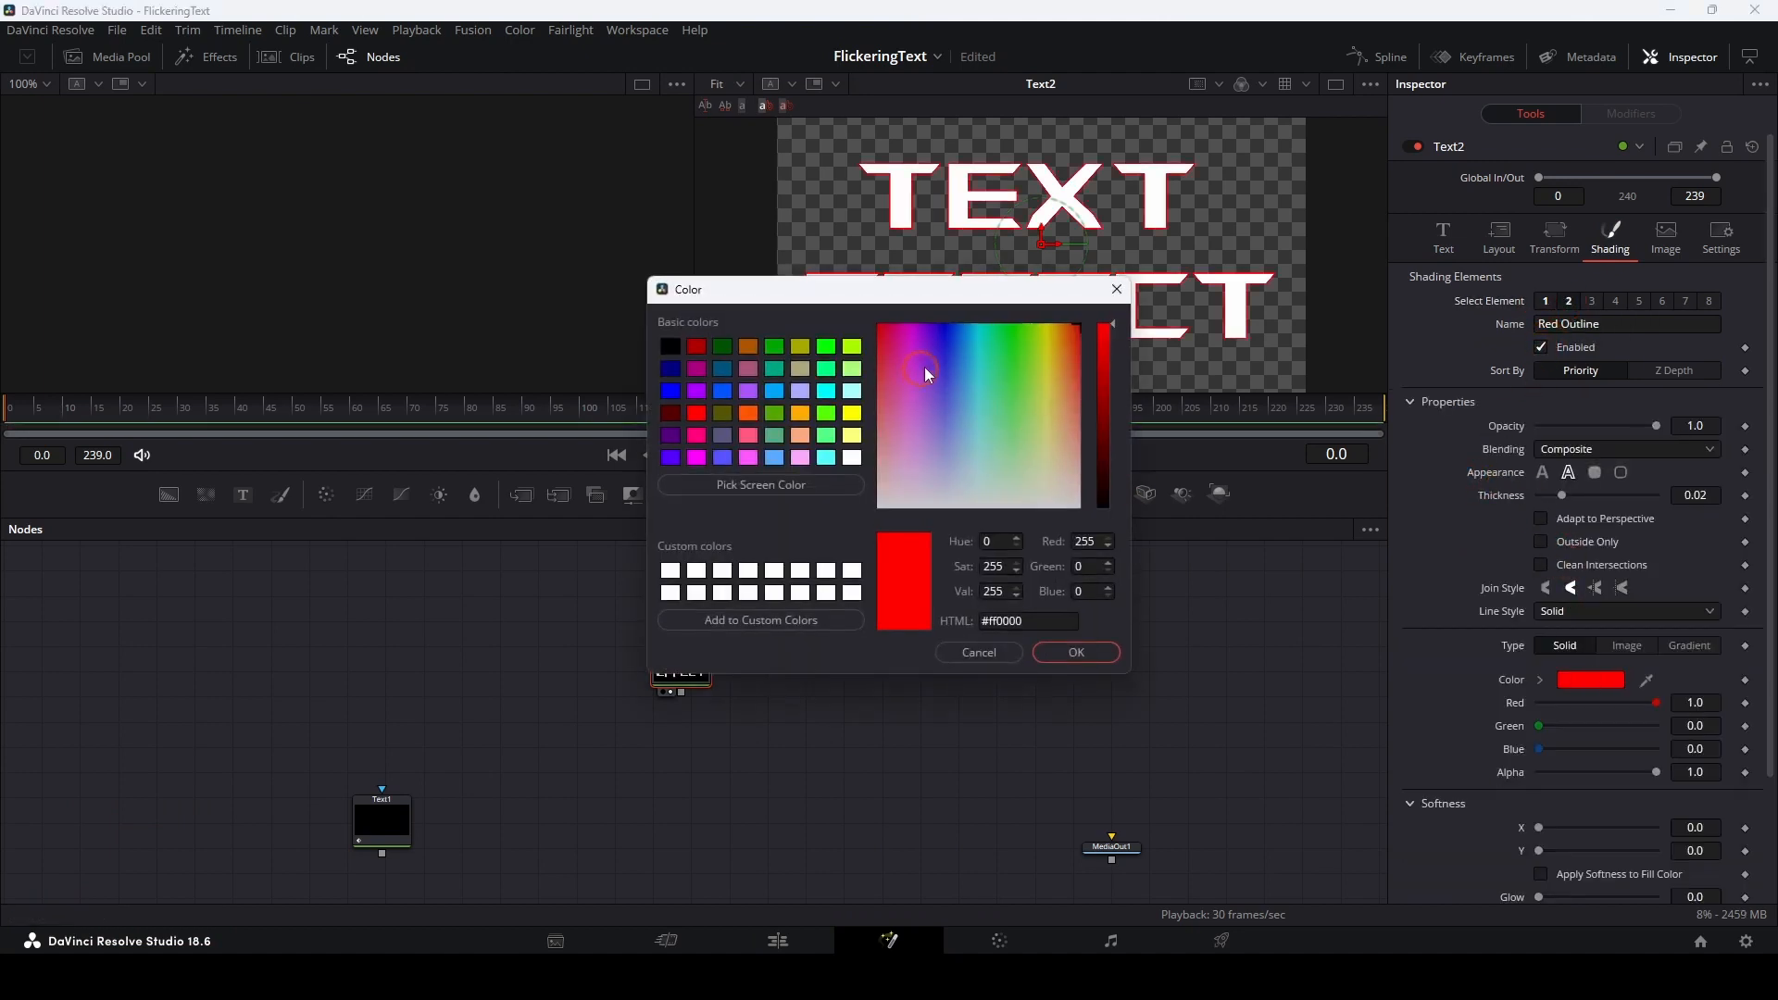
{"action": "left_click_drag", "start_coordinate": [926, 367], "coordinate": [945, 368]}
{"action": "left_click", "coordinate": [1076, 652]}
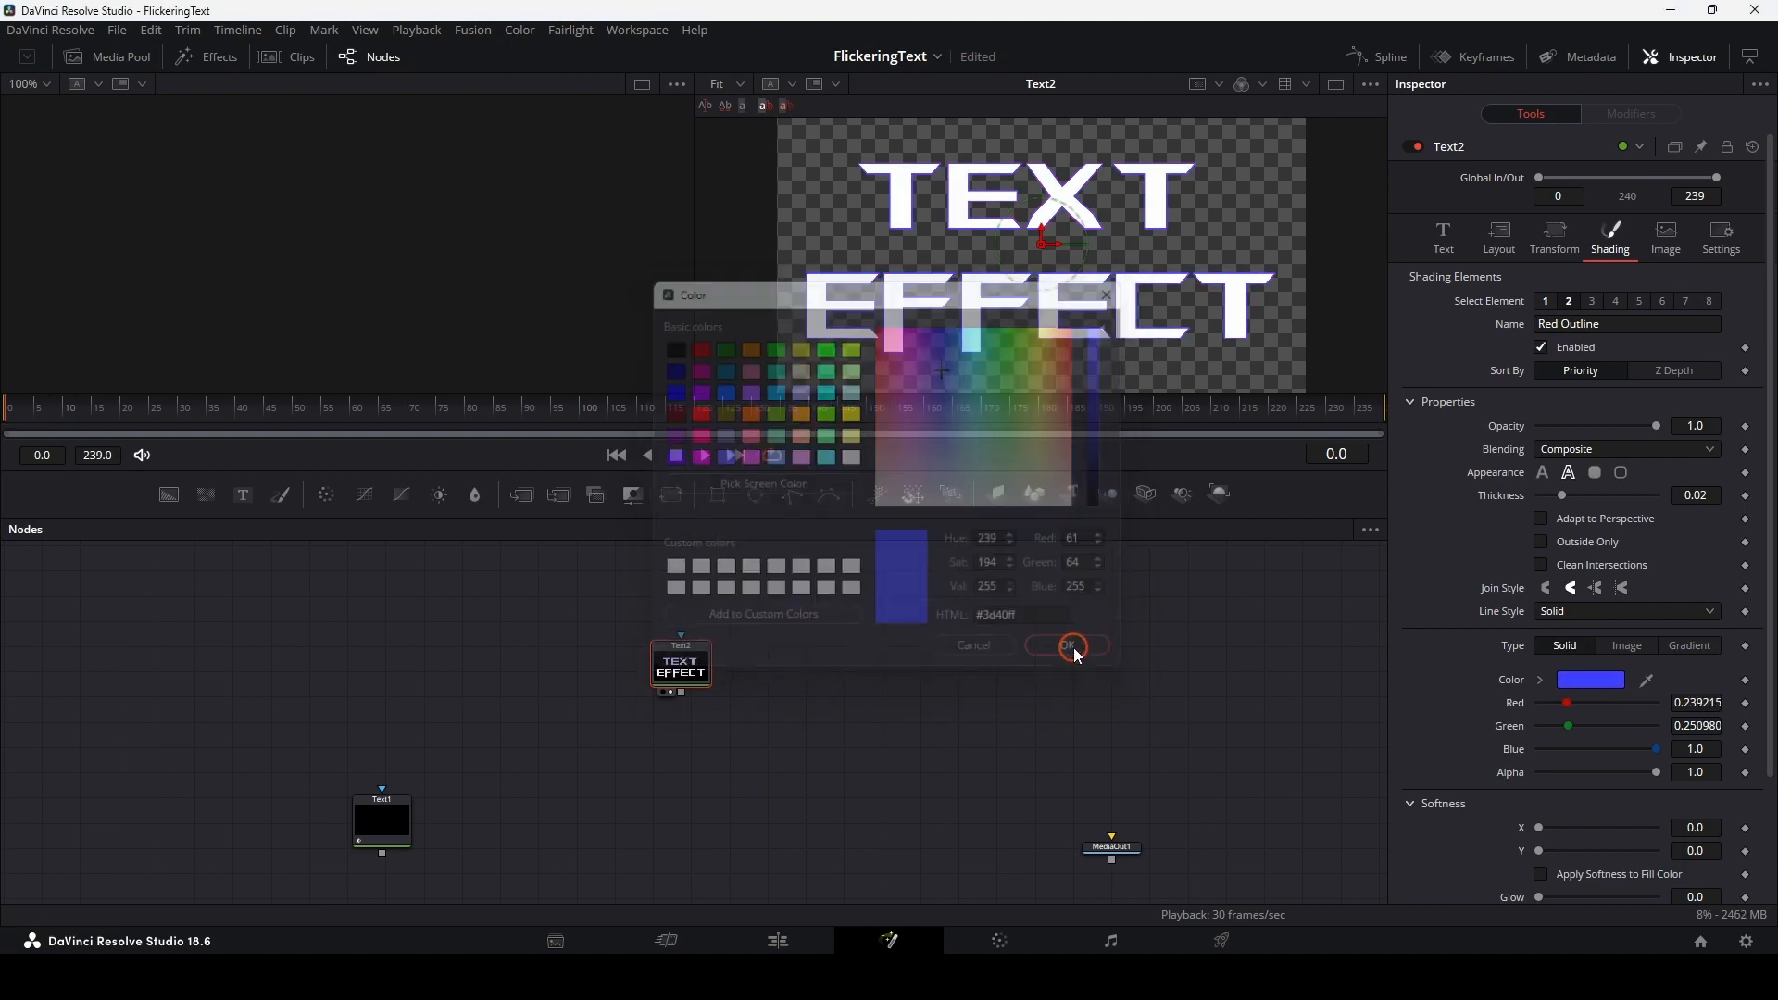
Apply a Follower modifier to Text2's text and open the modifier's timing settings
{"action": "left_click", "coordinate": [1444, 236]}
{"action": "right_click", "coordinate": [1549, 329]}
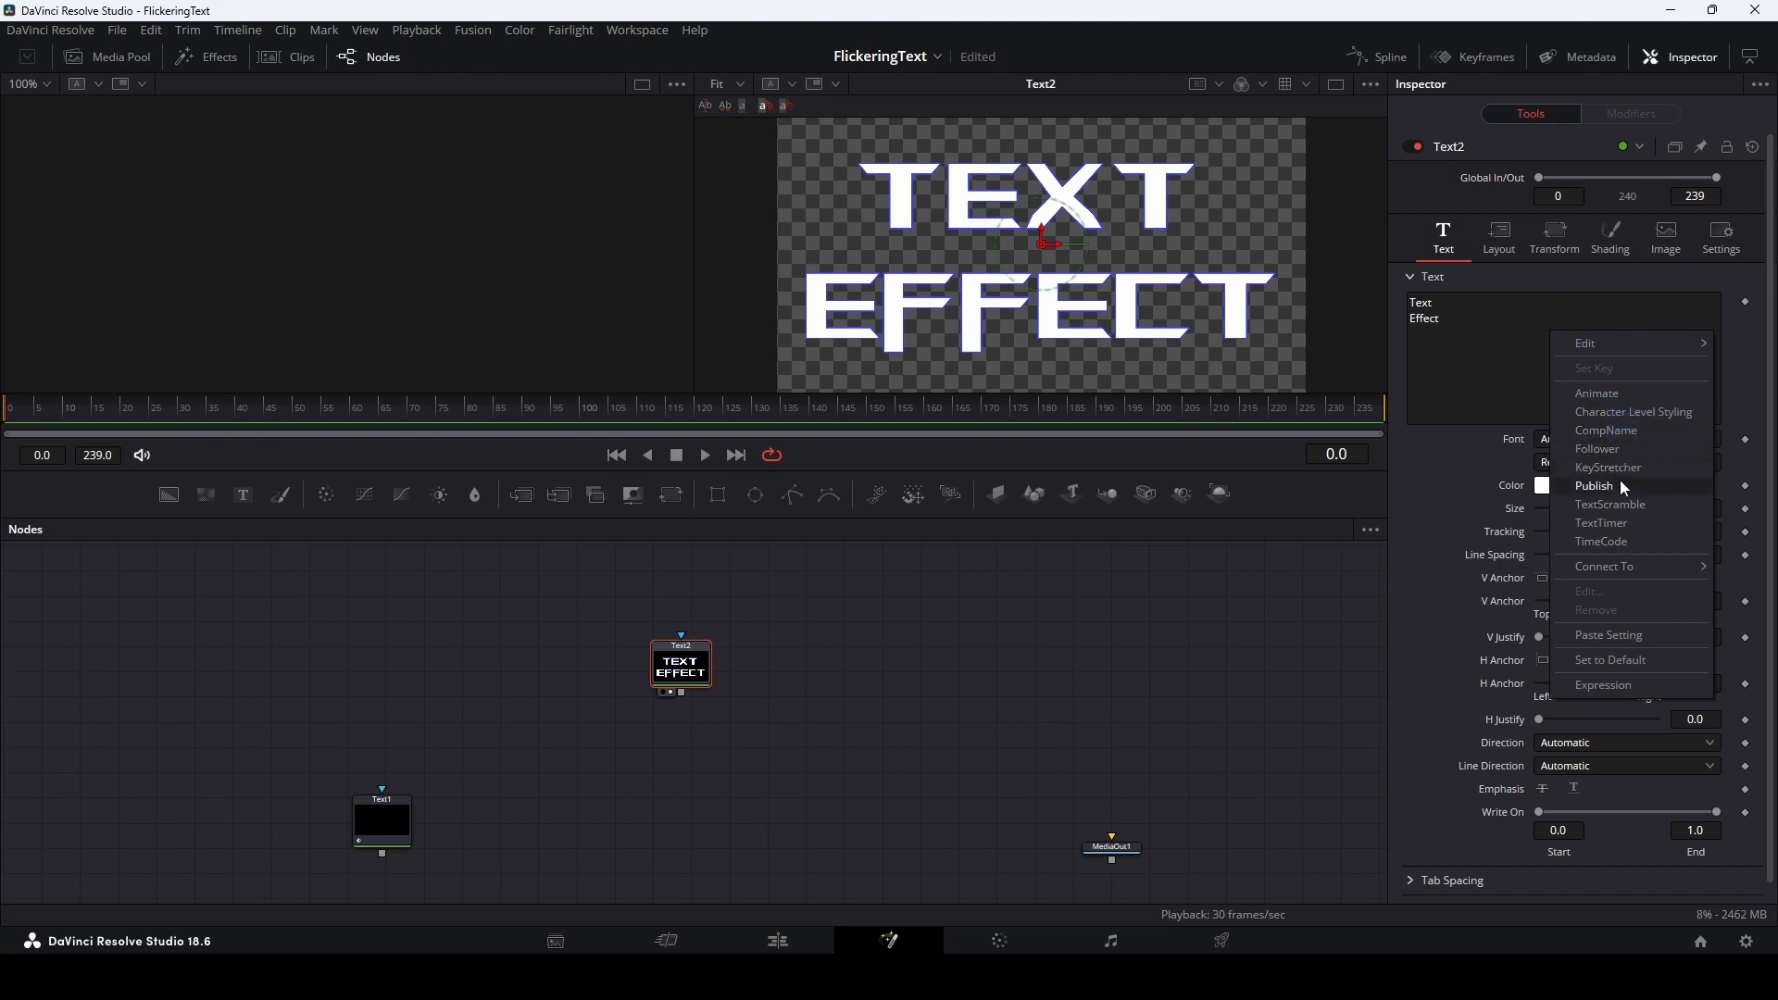
{"action": "left_click", "coordinate": [1621, 450]}
{"action": "left_click", "coordinate": [1617, 128]}
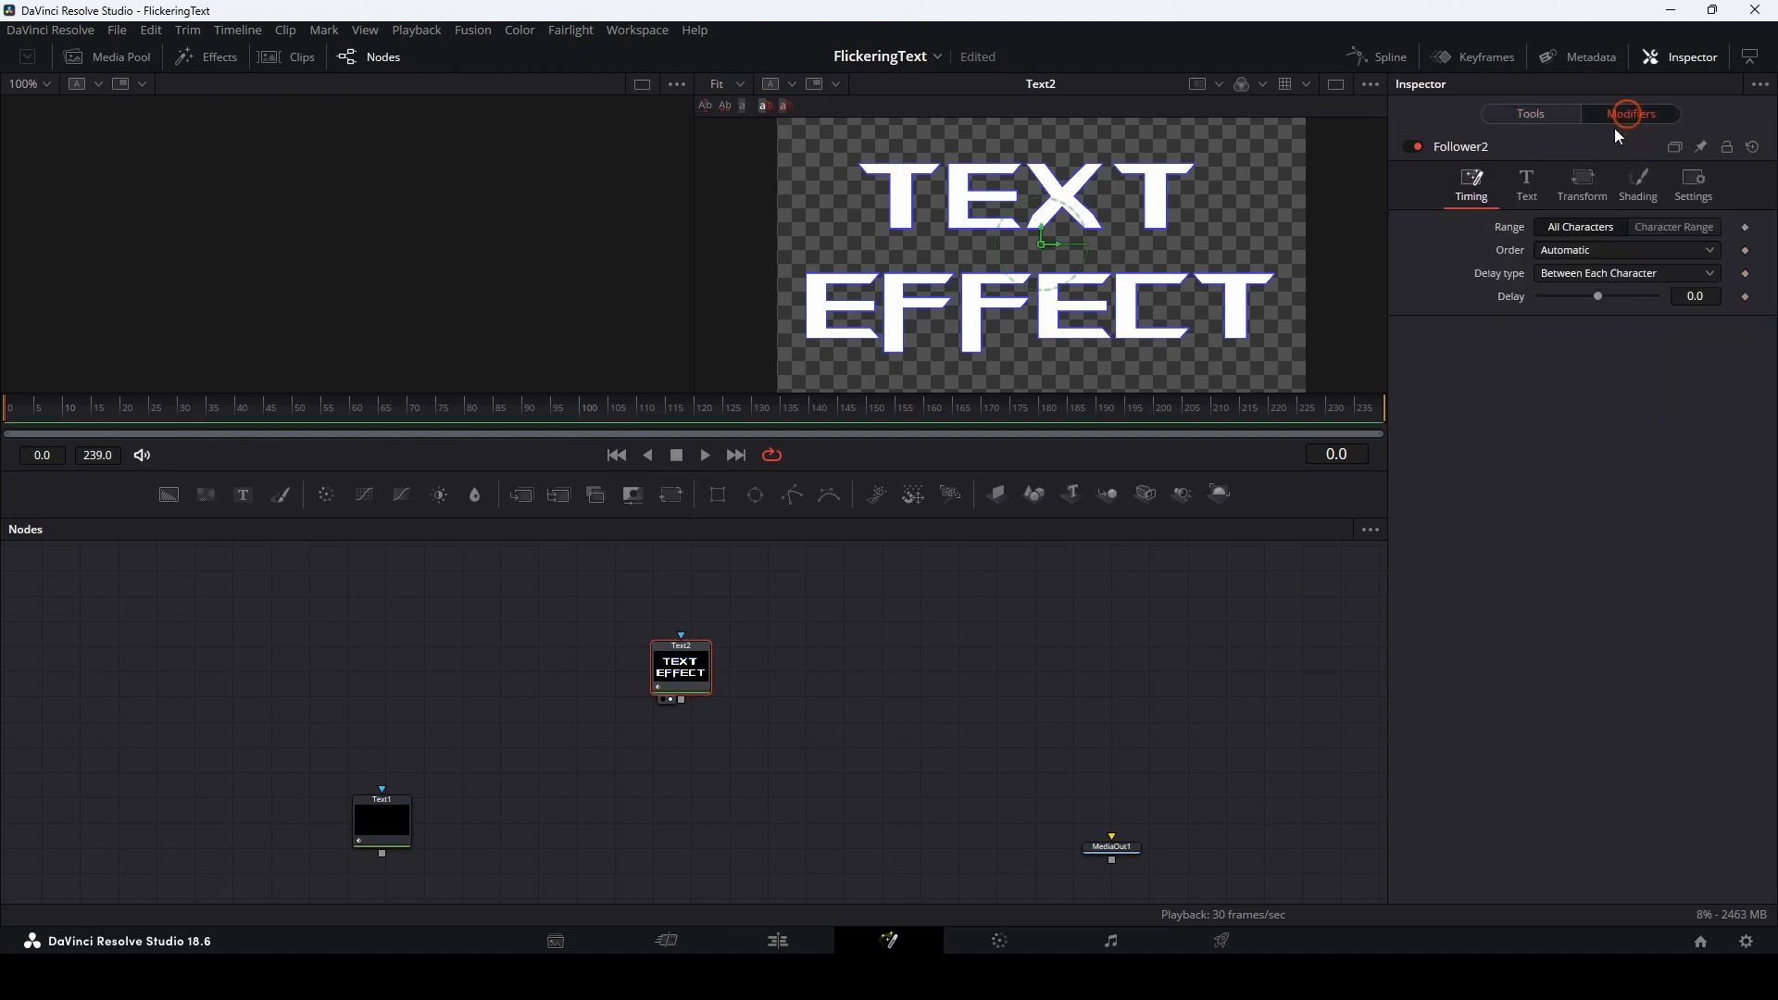
Set the Follower2 modifier's delay to 3 and its order to Completely Random
{"action": "left_click", "coordinate": [1702, 294]}
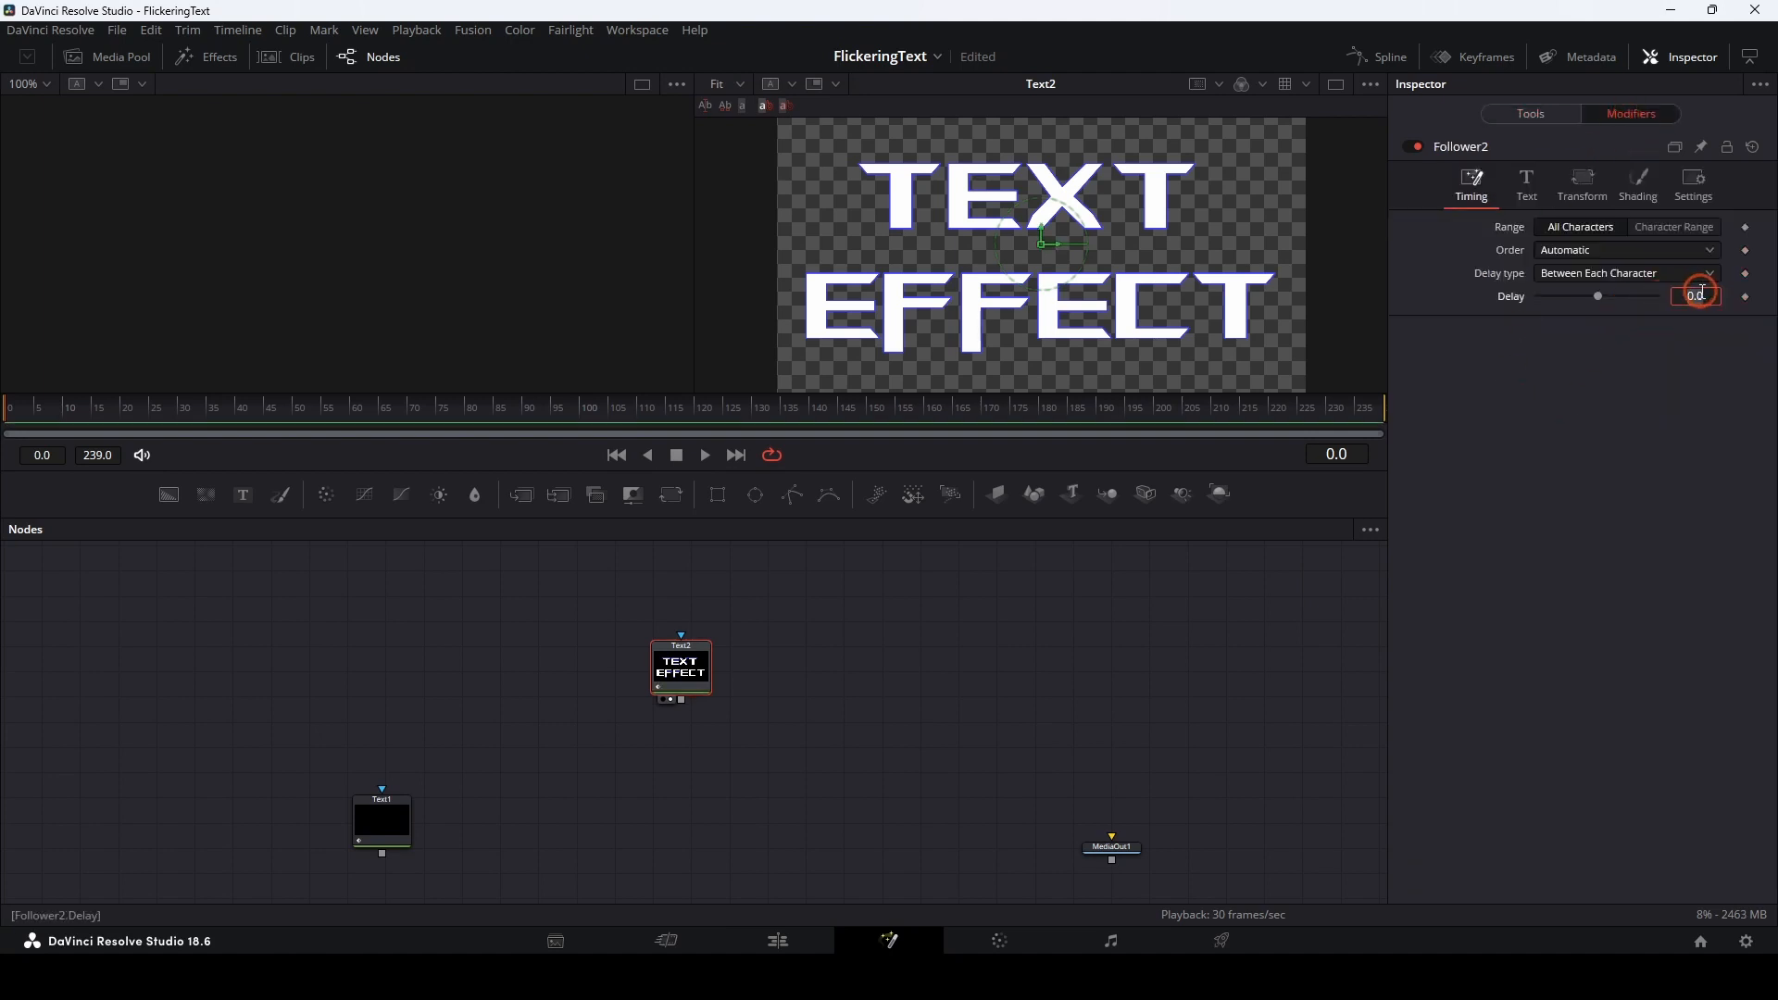
{"action": "double_click", "coordinate": [1702, 295]}
{"action": "type", "text": "3"}
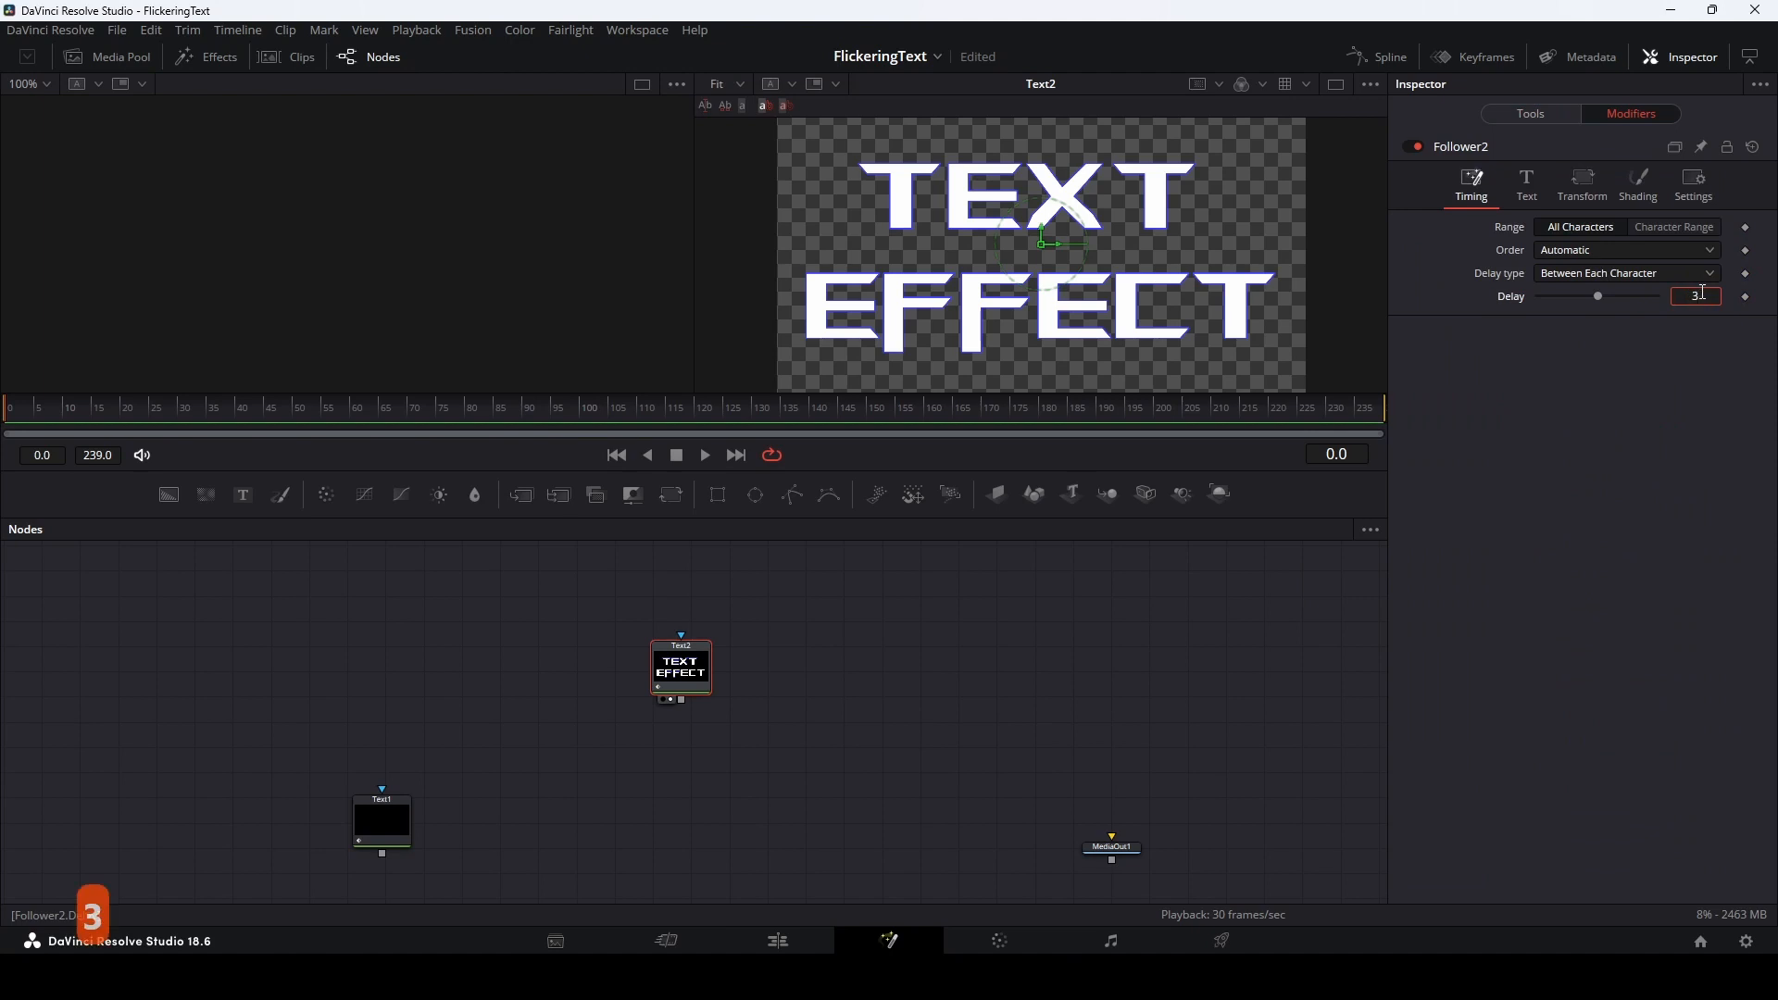
{"action": "left_click", "coordinate": [1607, 251]}
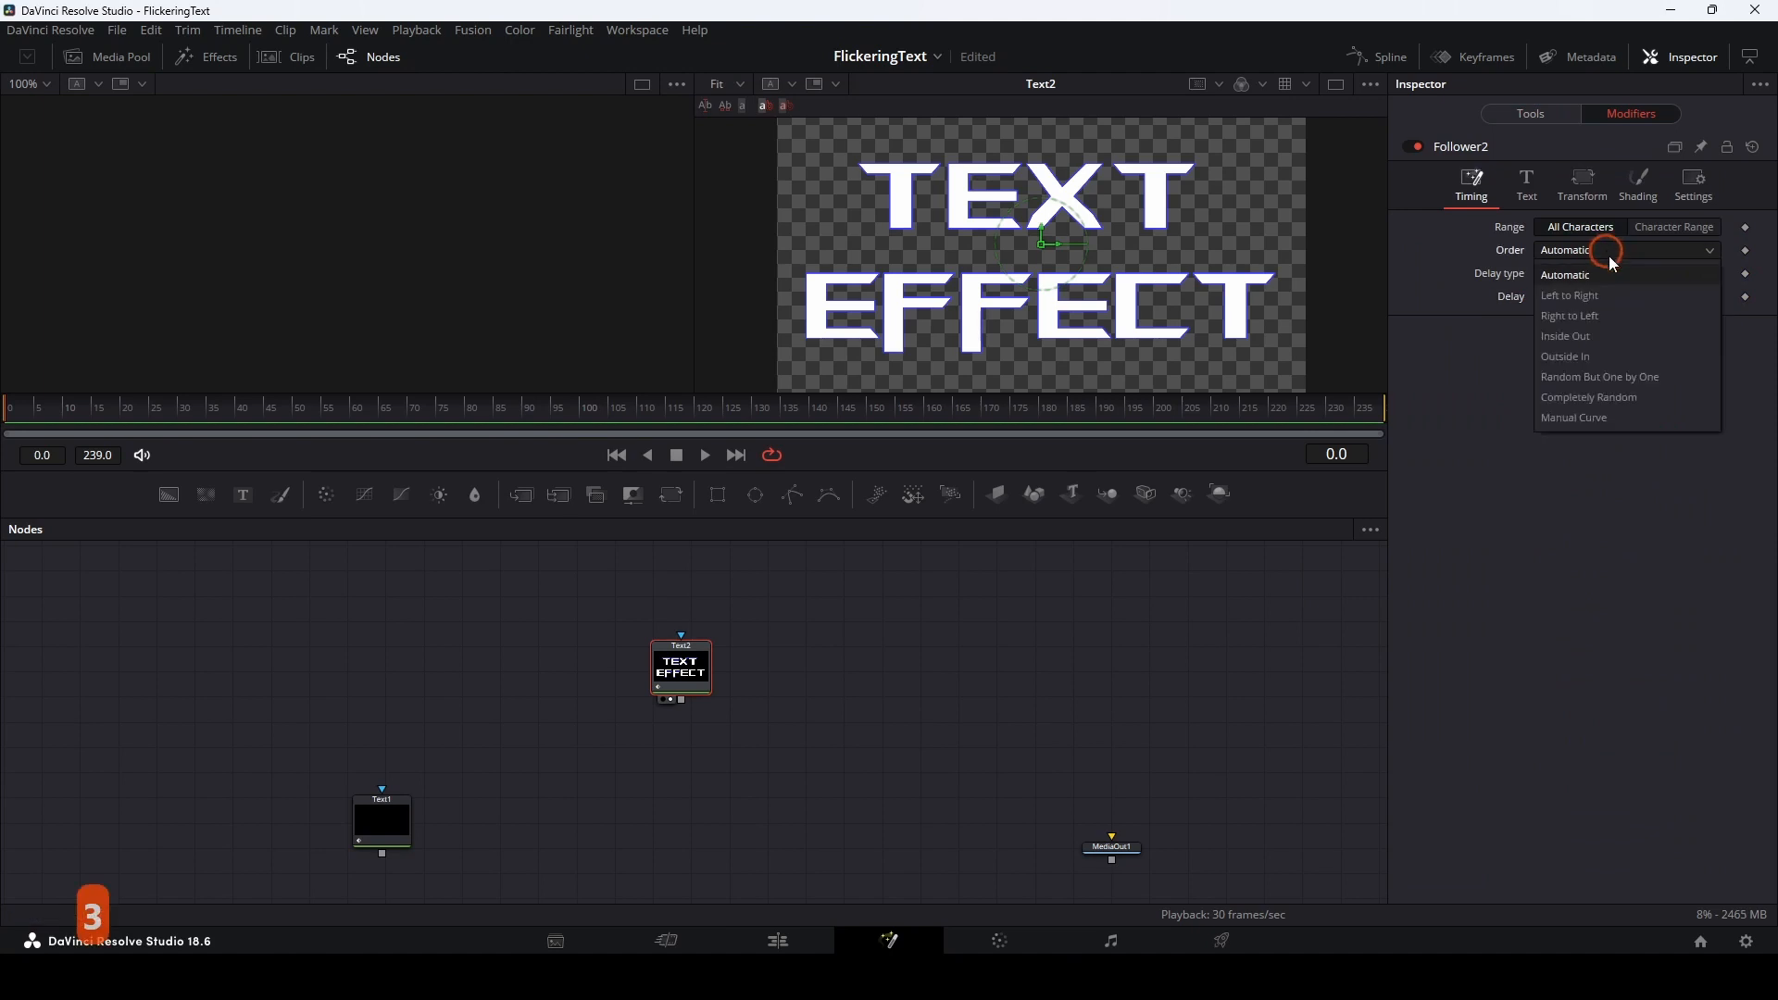
{"action": "left_click", "coordinate": [1609, 396]}
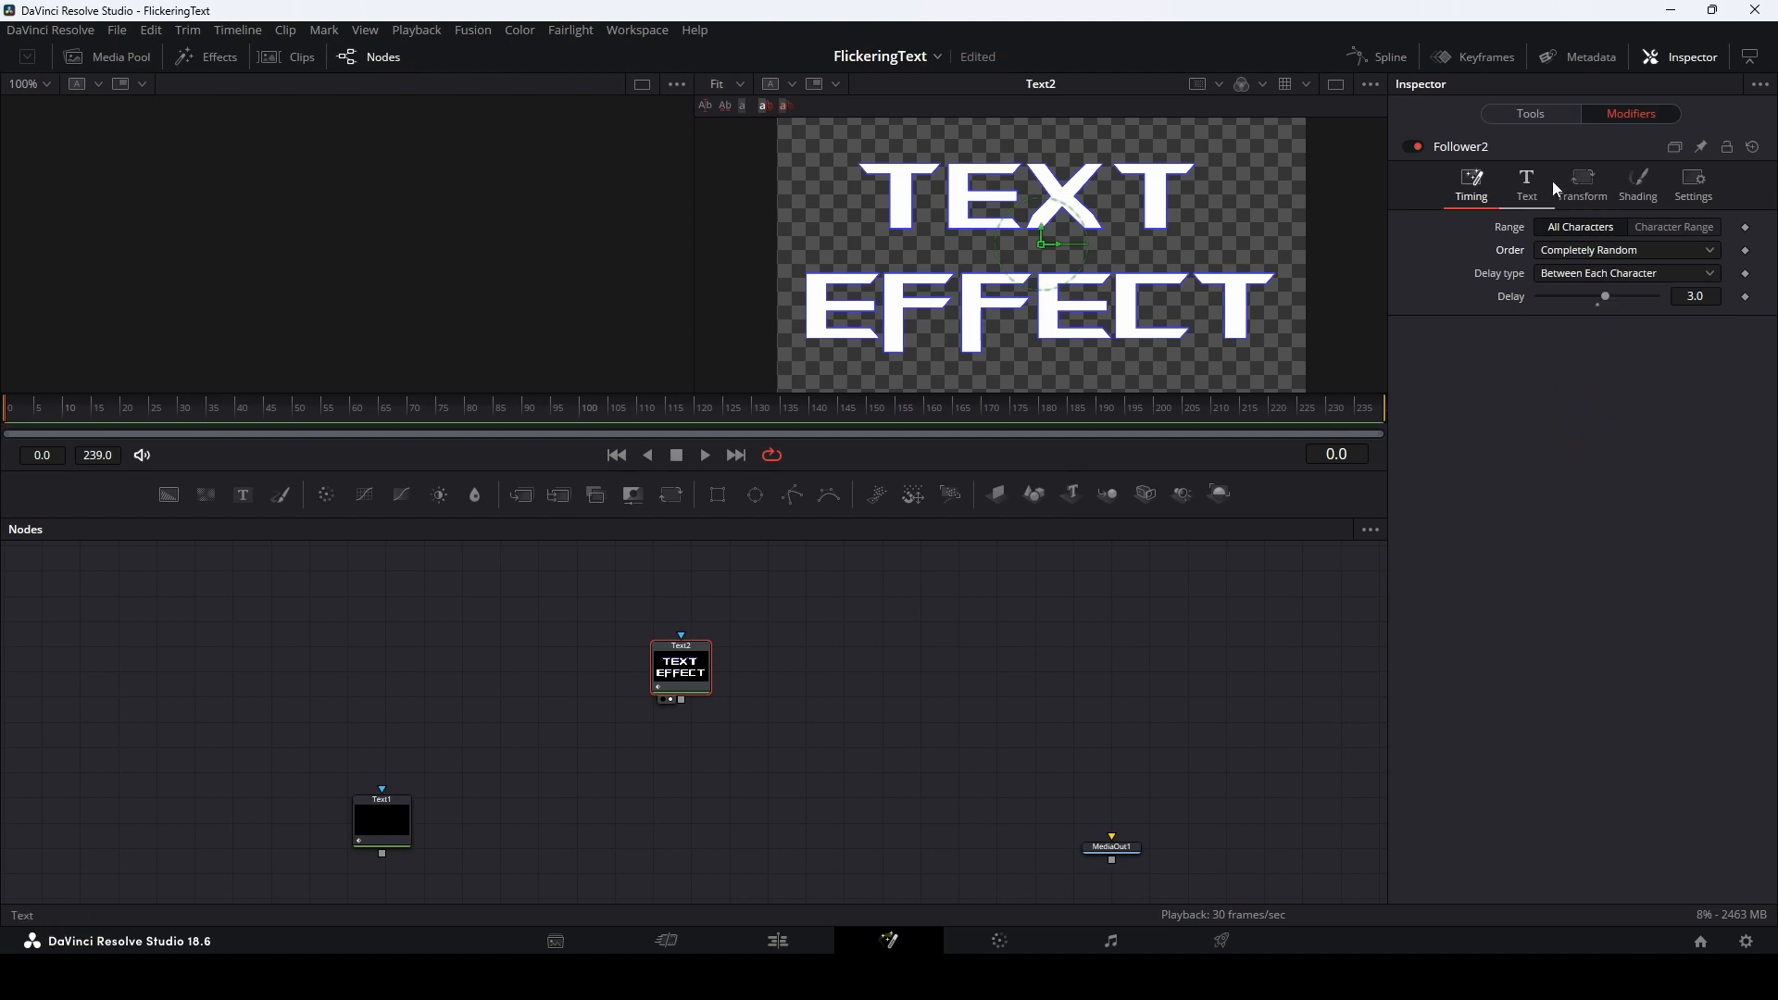
Add a Perturb modifier to the opacity of Follower2's White Solid Fill shading element
{"action": "left_click", "coordinate": [1634, 180]}
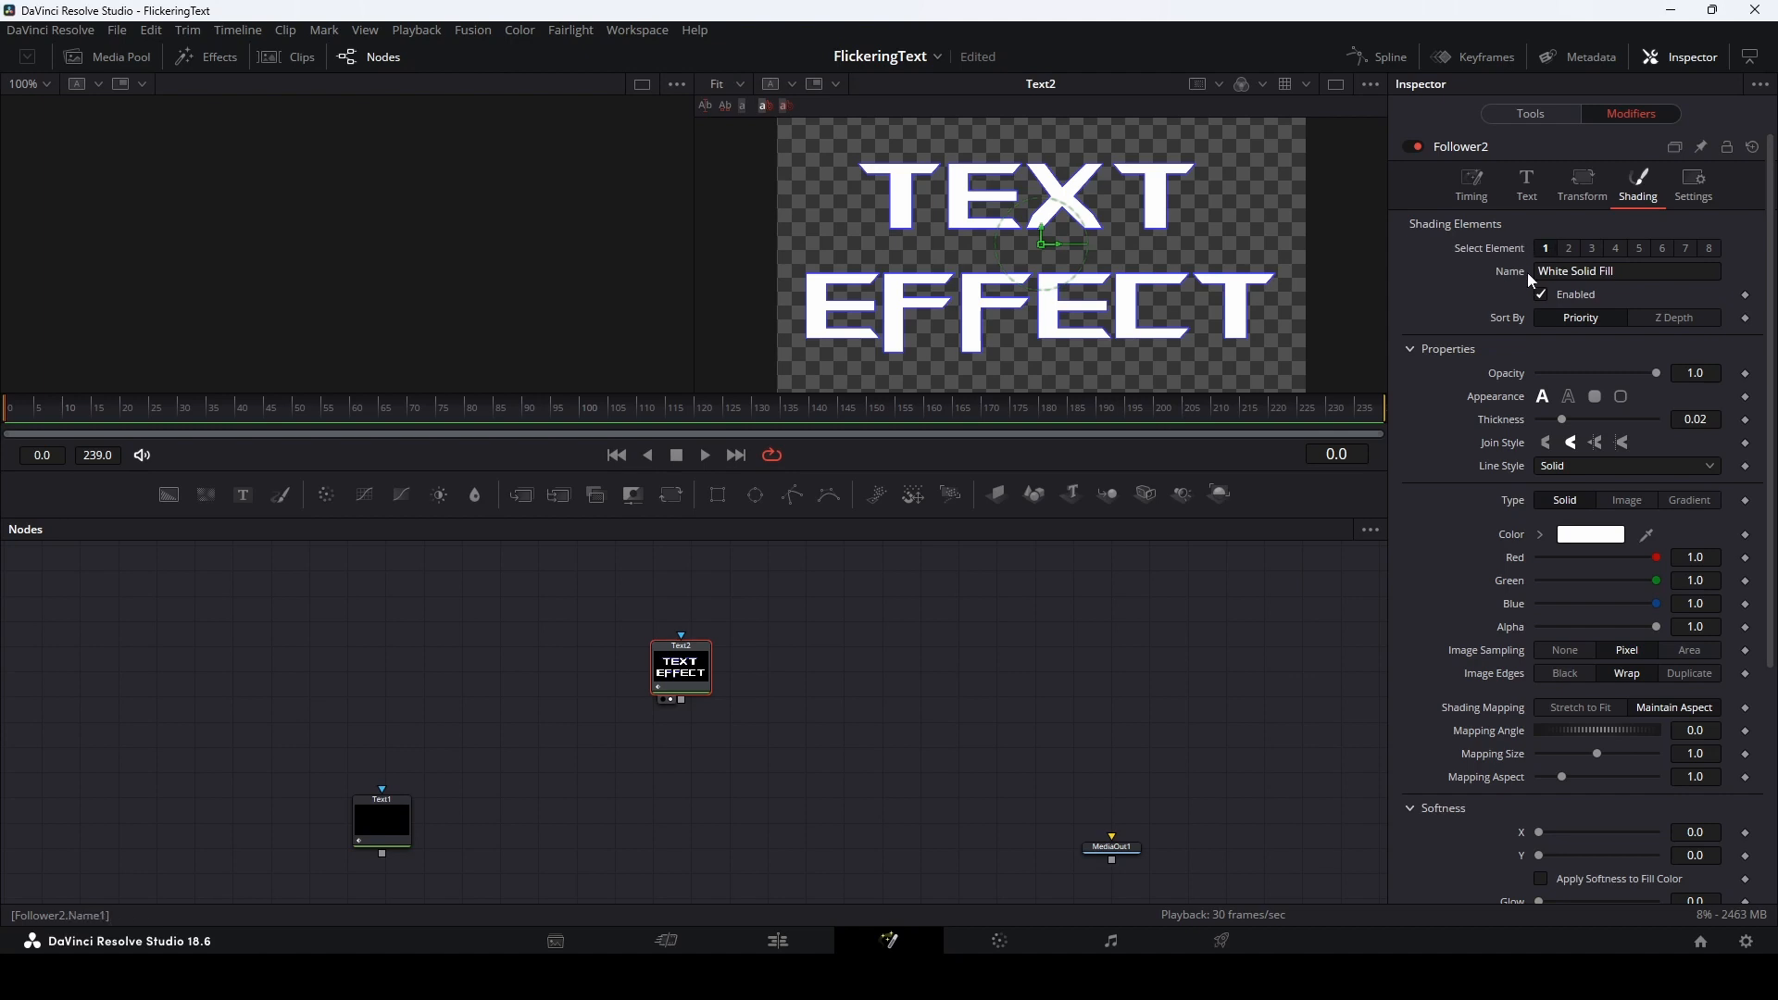
{"action": "right_click", "coordinate": [1501, 374]}
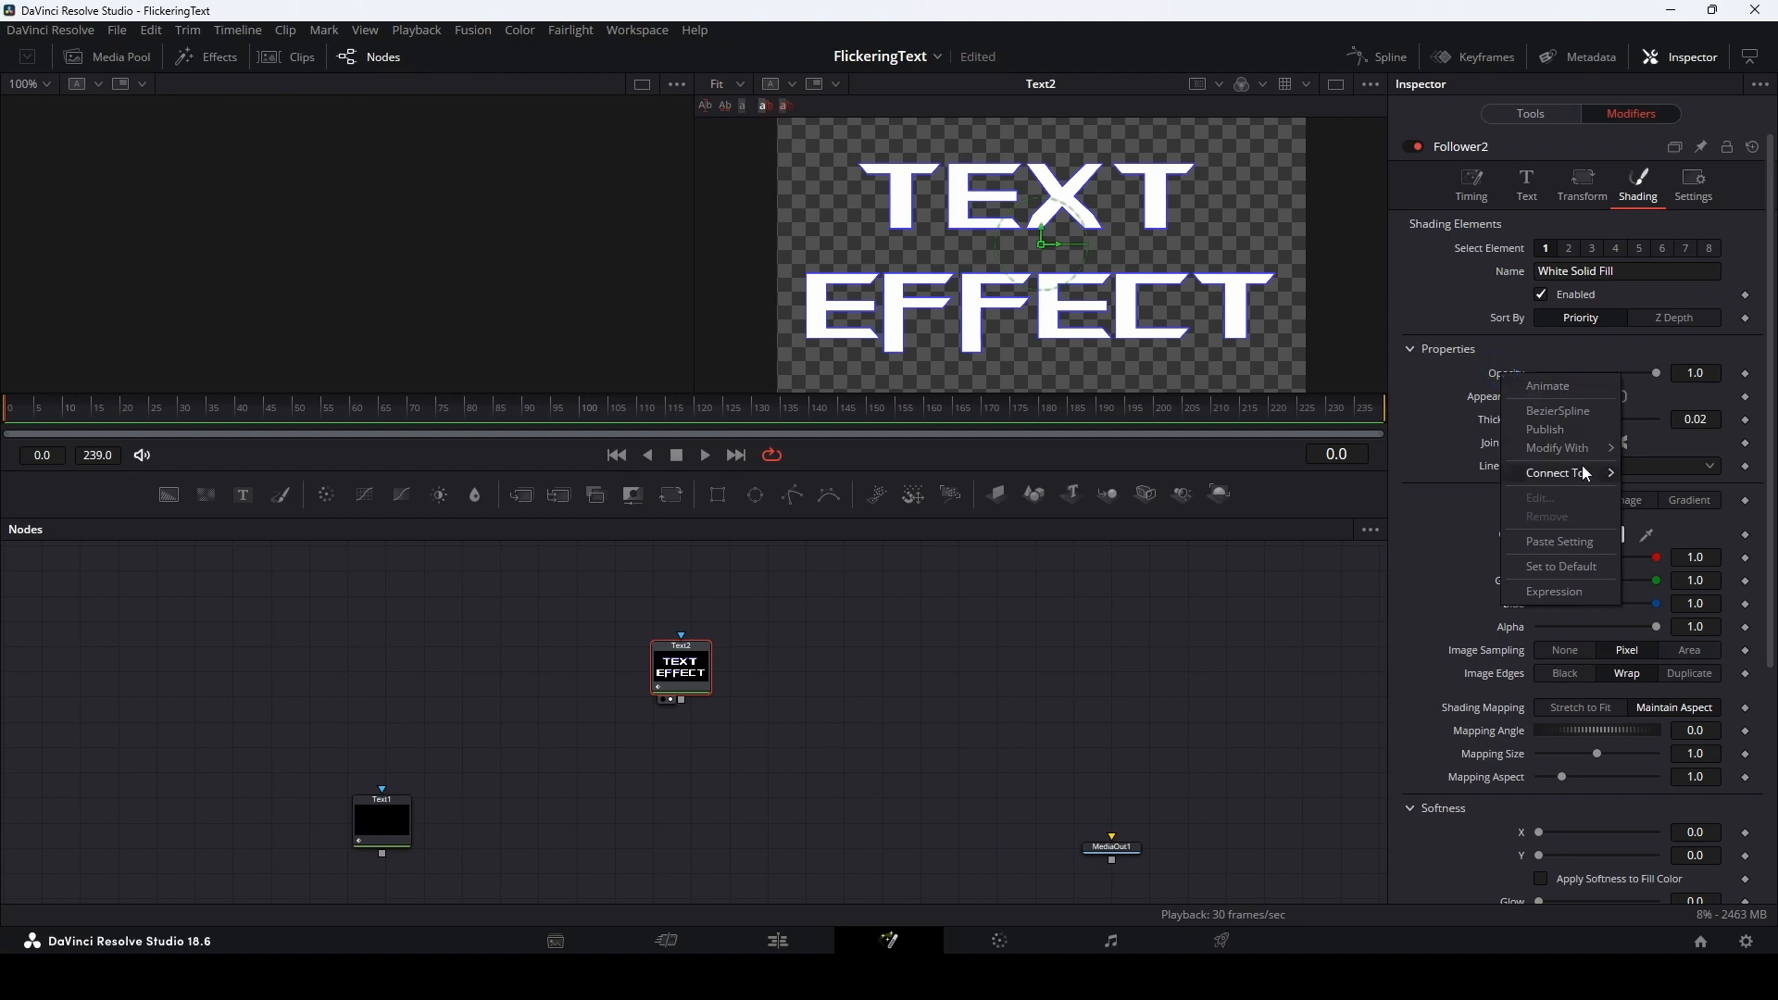
{"action": "mouse_move", "coordinate": [1566, 448]}
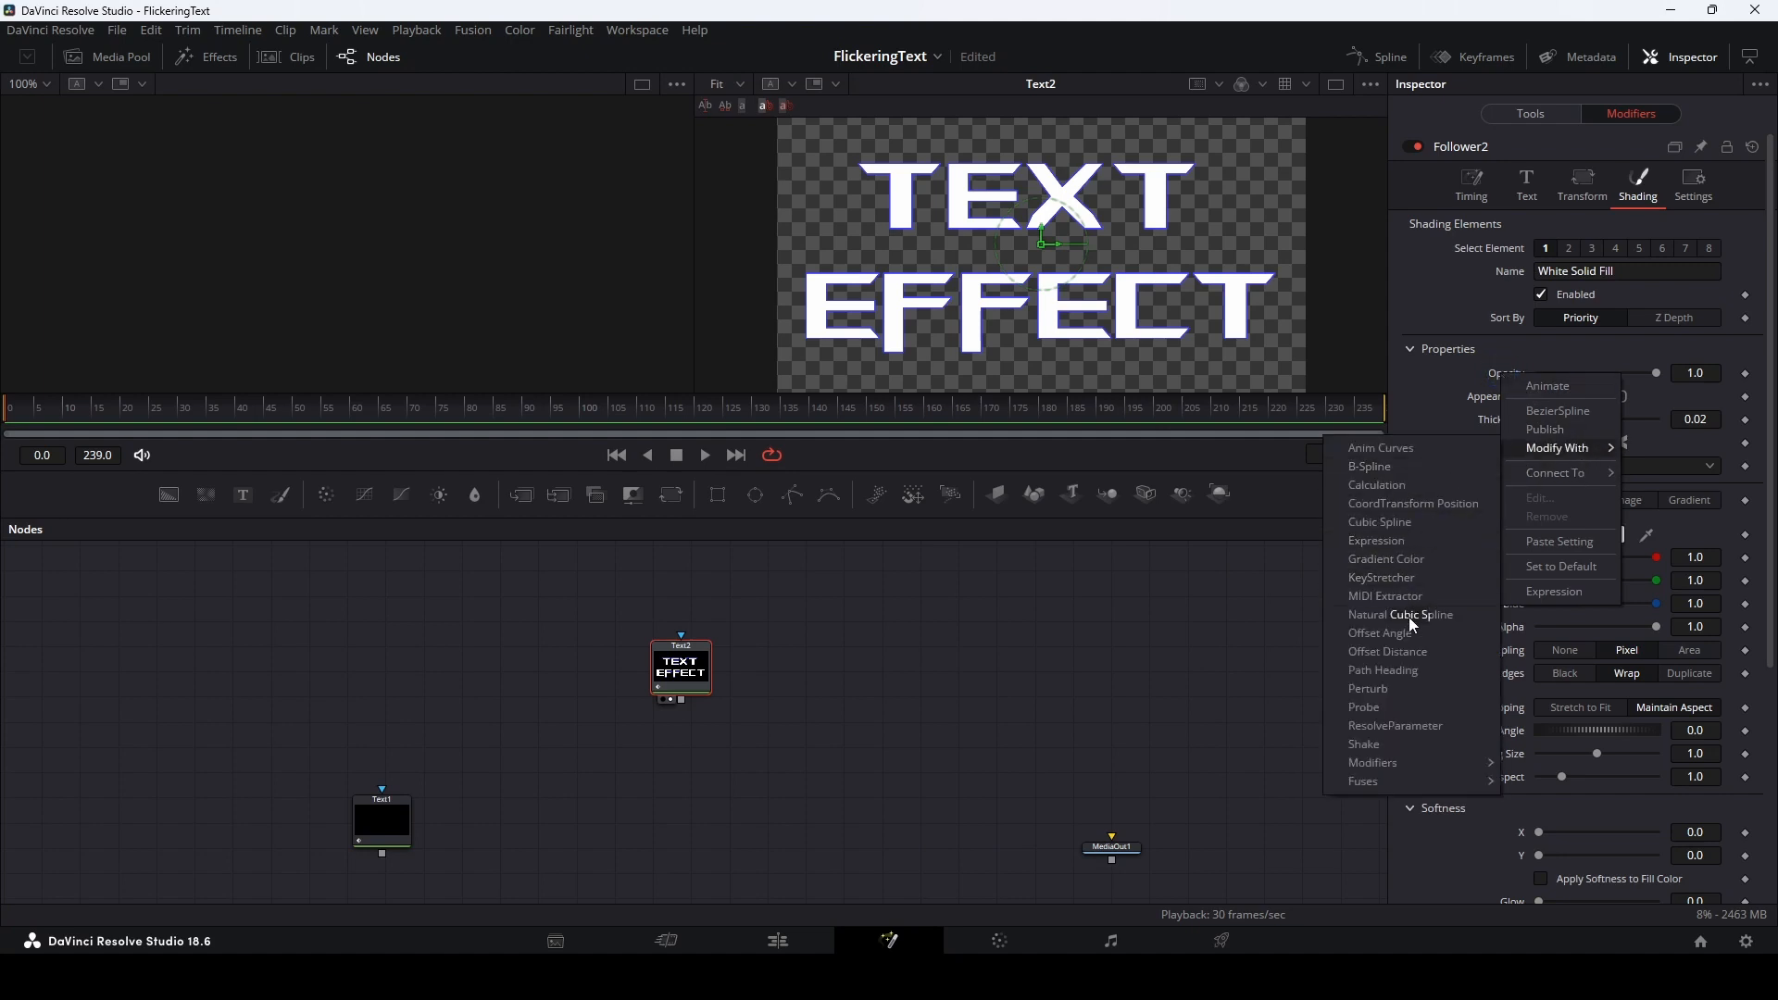
{"action": "left_click", "coordinate": [1397, 688]}
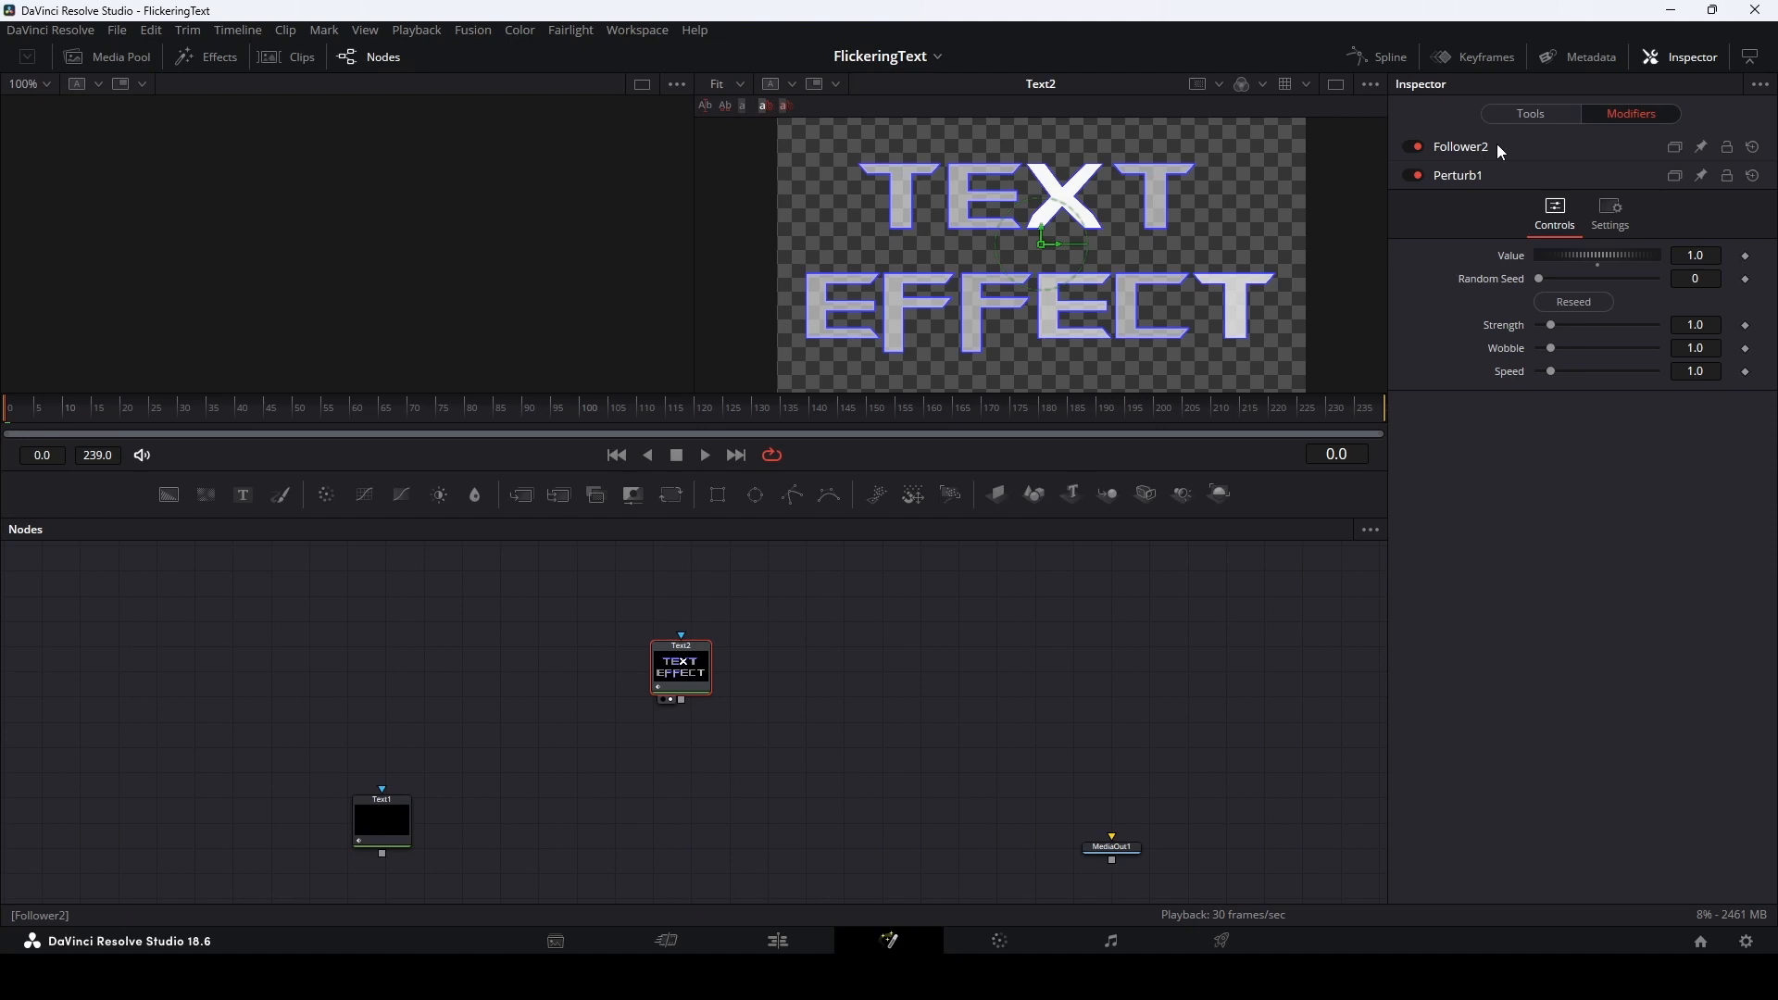
{"action": "left_click", "coordinate": [1500, 149]}
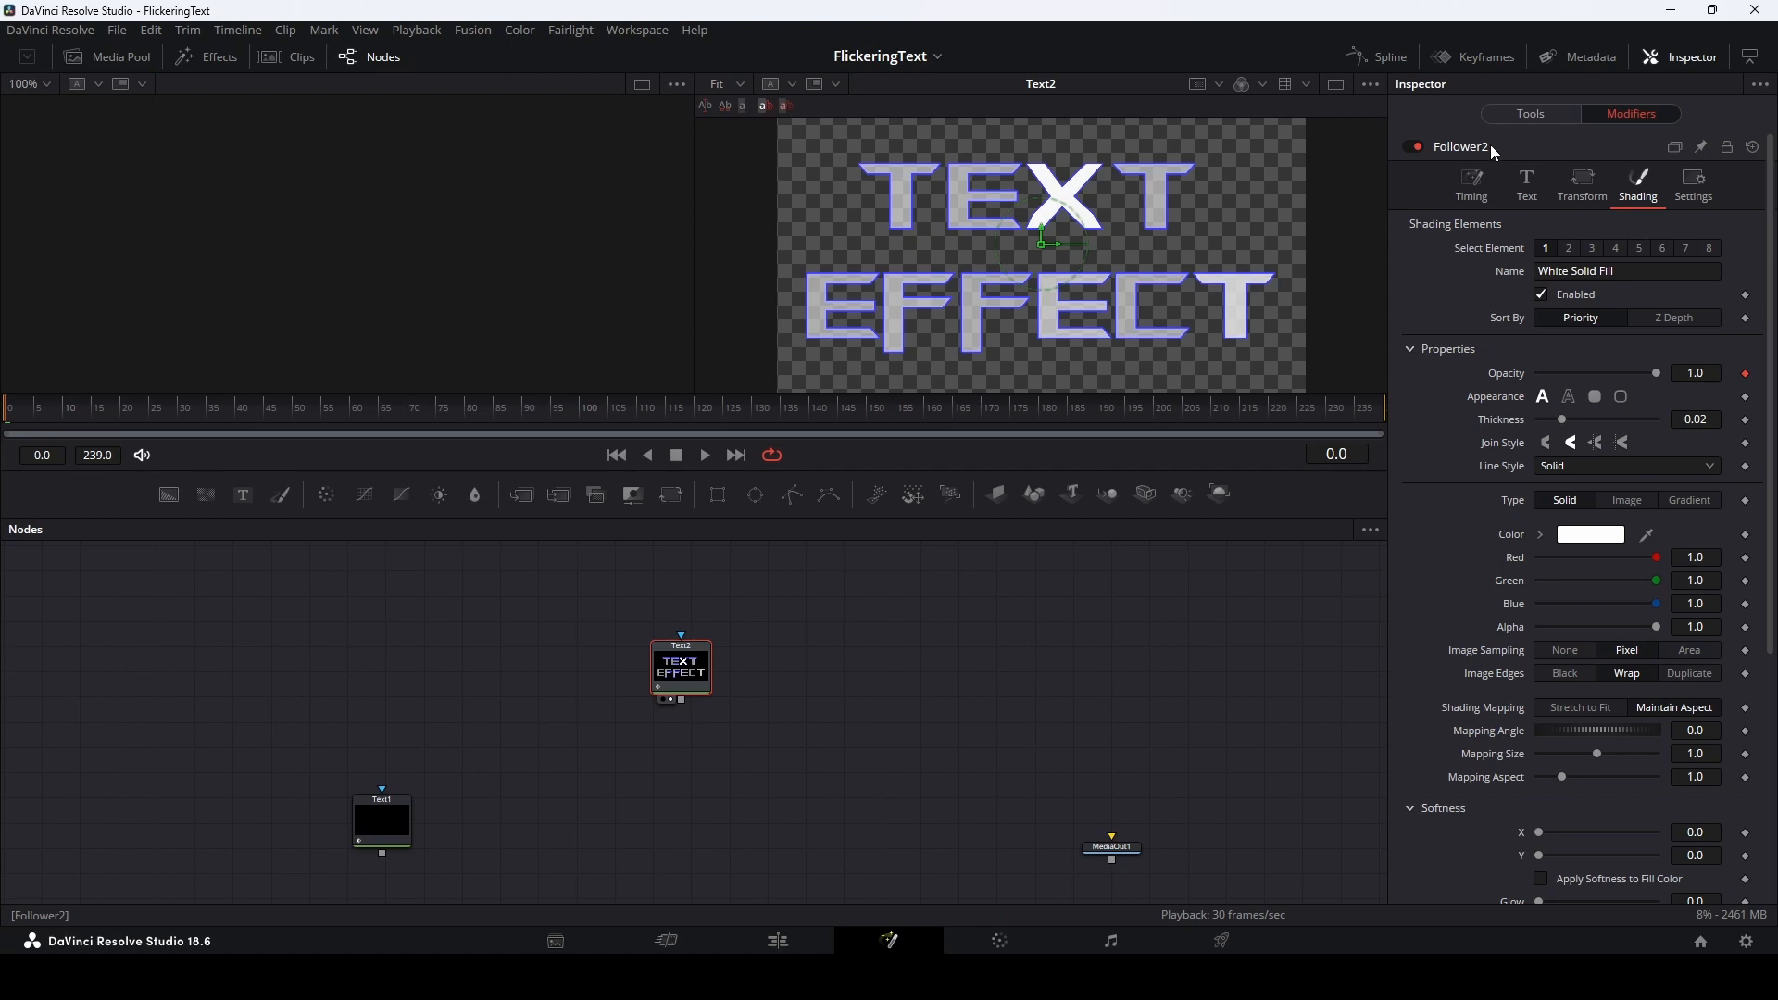
{"action": "left_click", "coordinate": [1496, 147]}
{"action": "left_click", "coordinate": [1485, 175]}
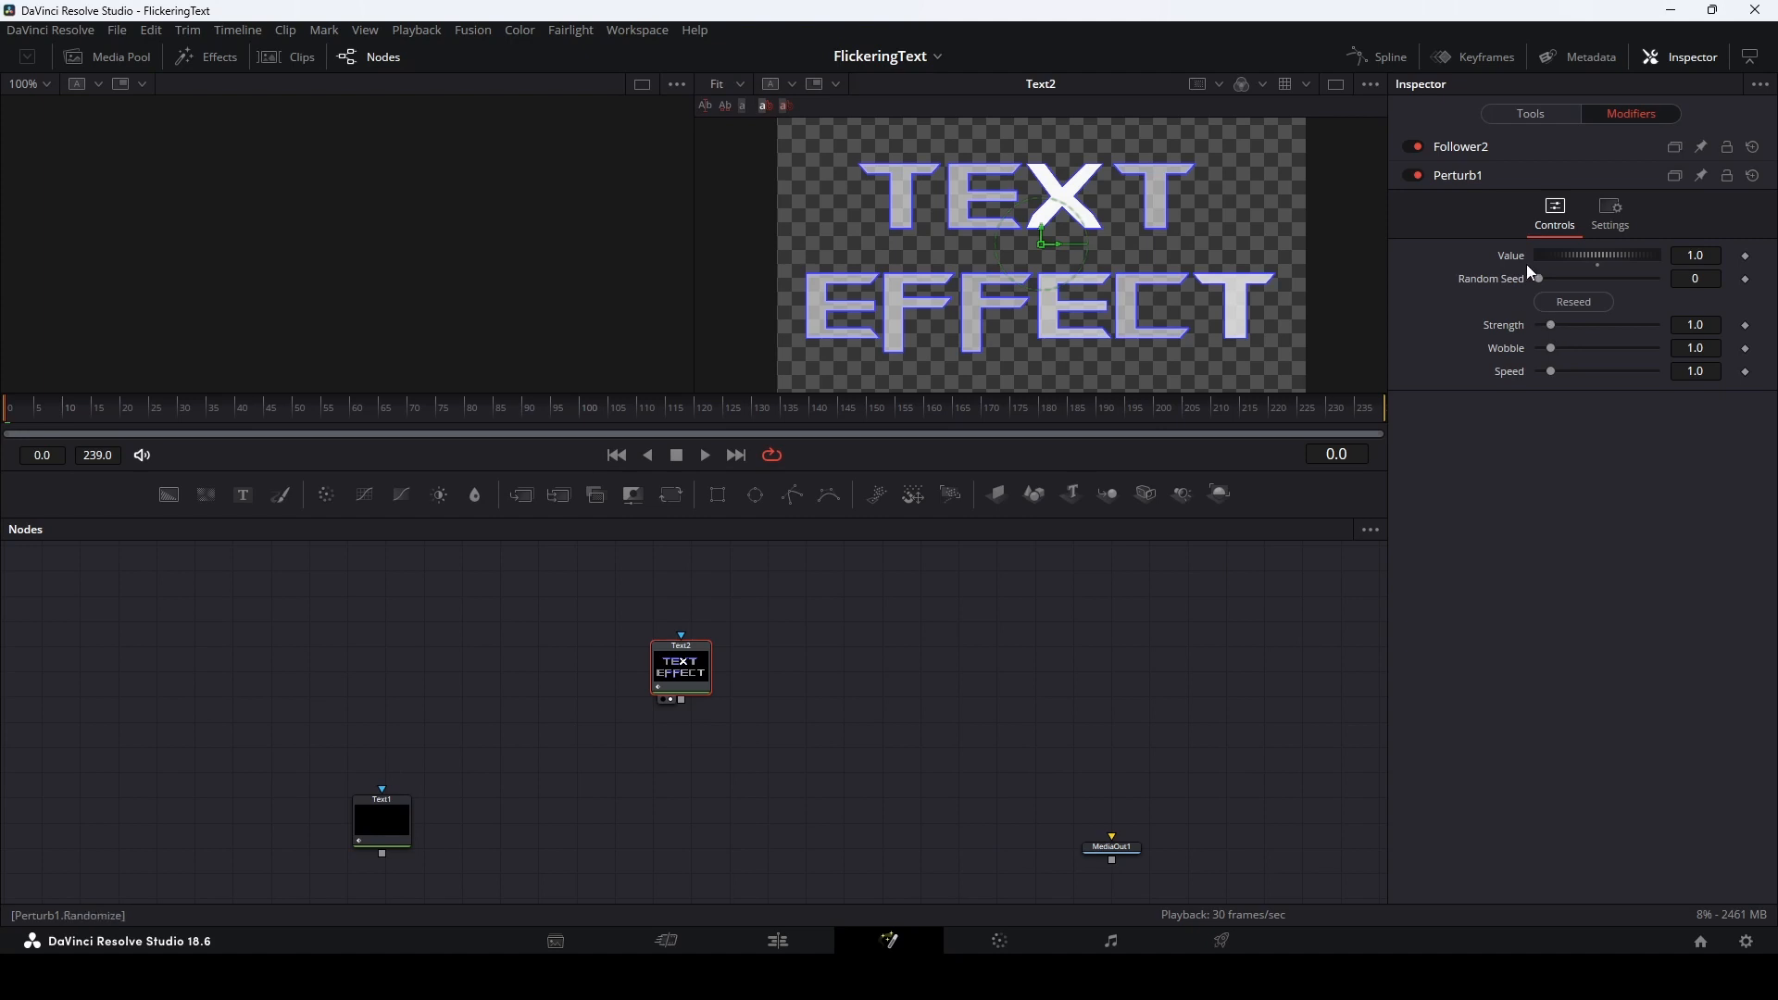
{"action": "left_click", "coordinate": [1488, 144]}
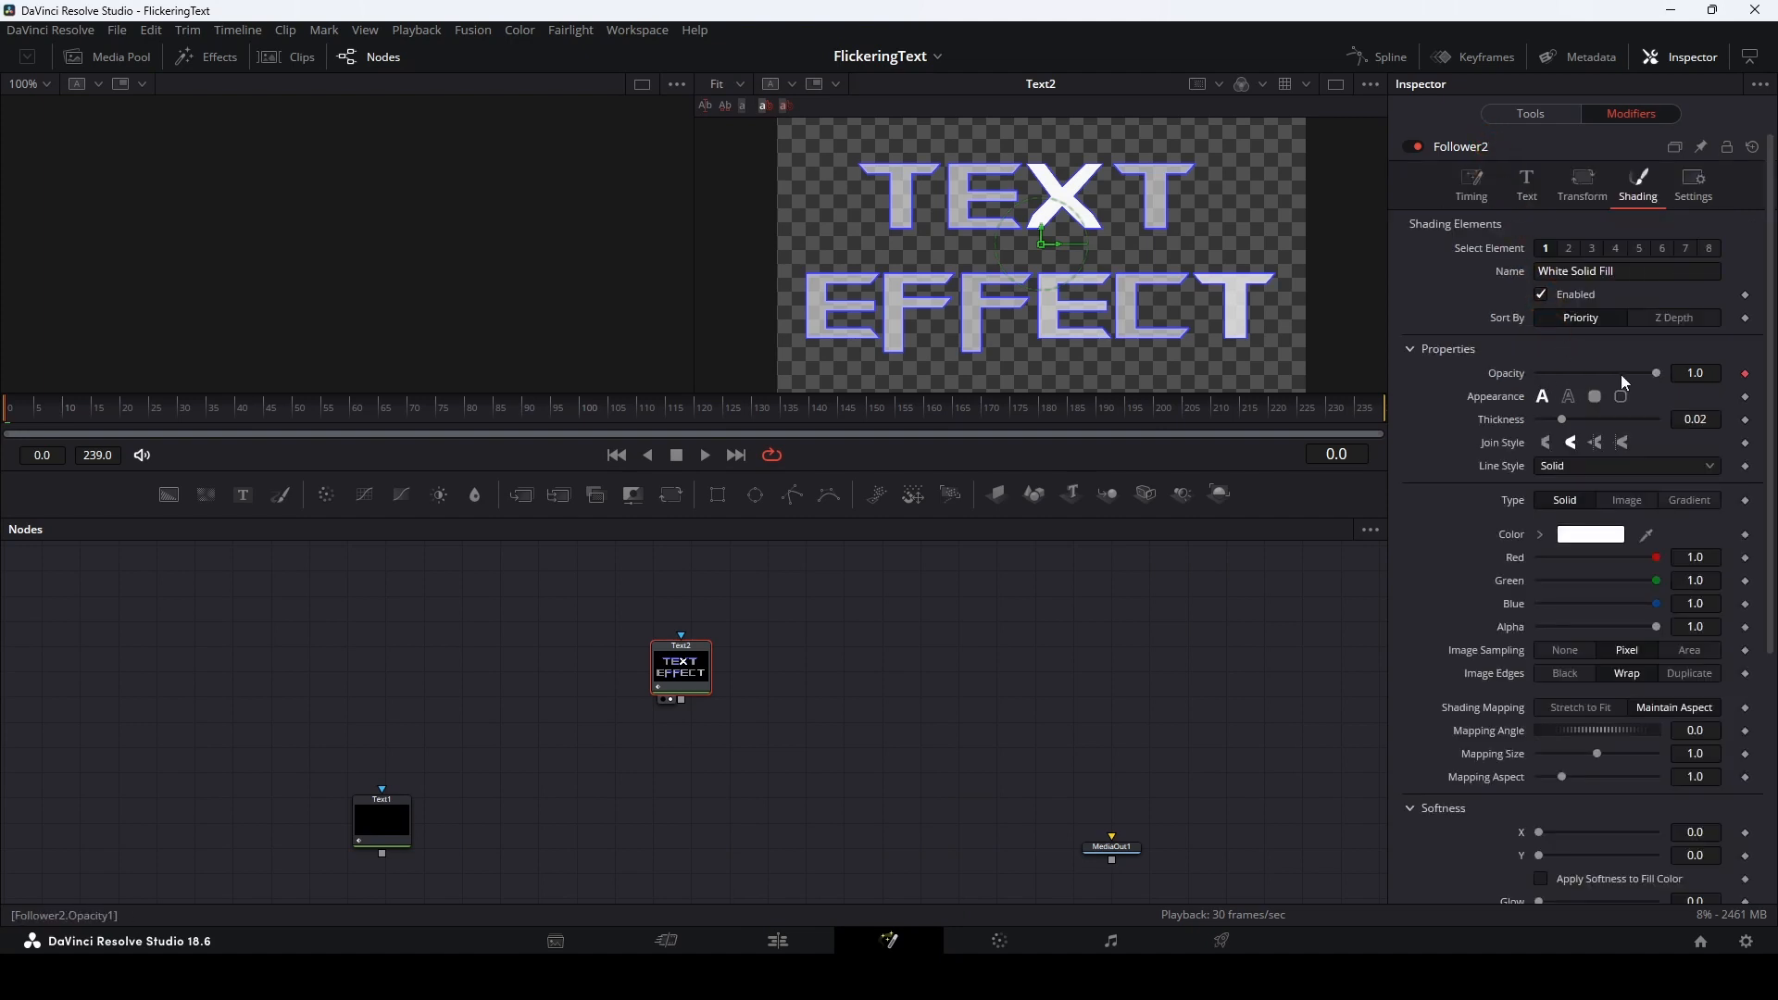
{"action": "scroll", "coordinate": [1476, 602], "scroll_direction": "down", "scroll_amount": 6}
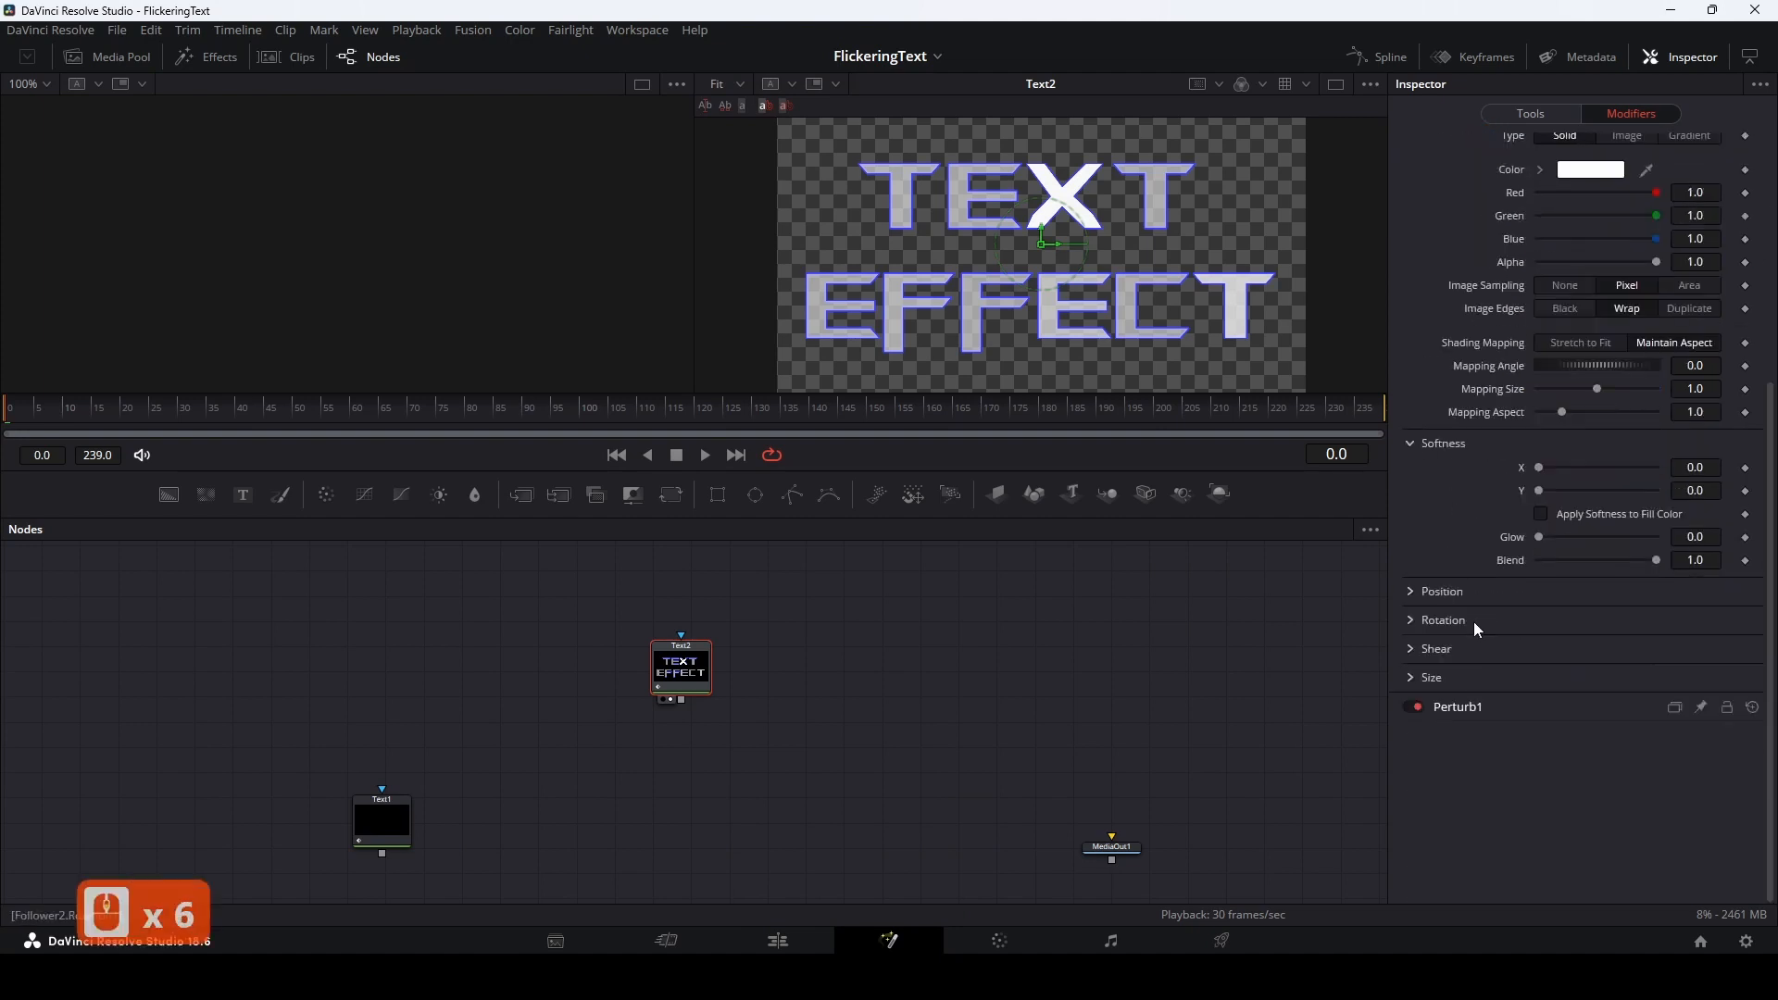
{"action": "left_click", "coordinate": [1469, 706]}
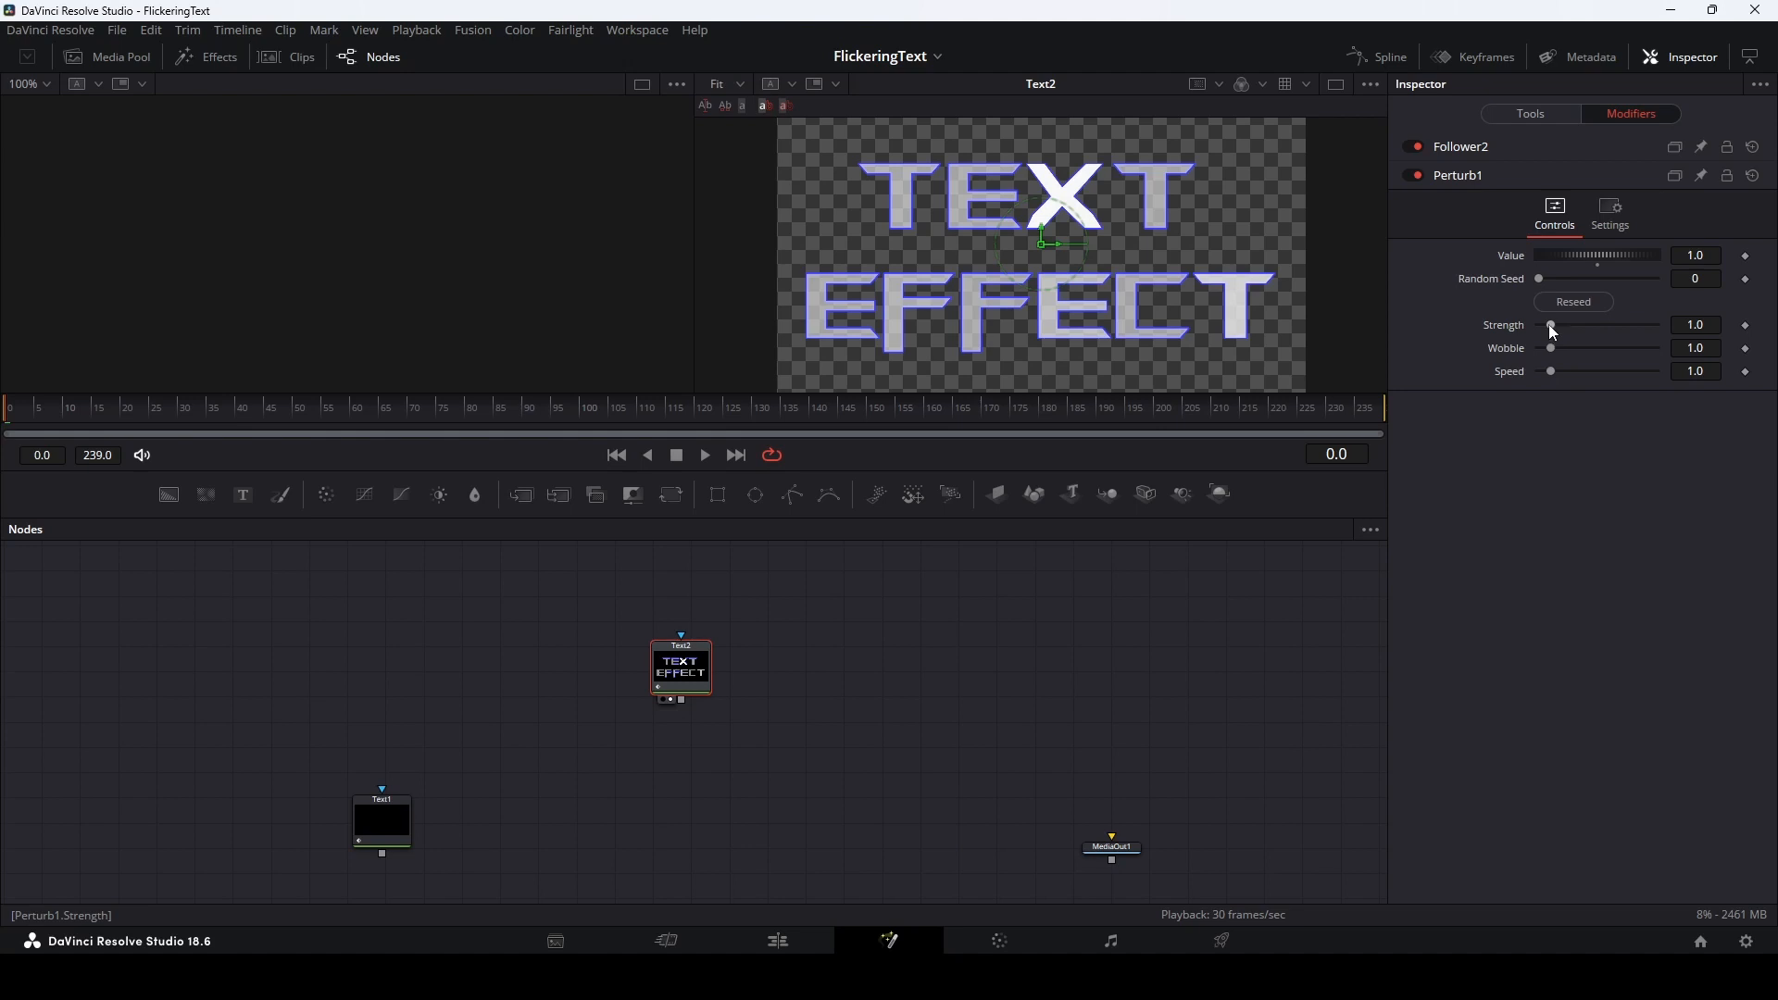
Set Perturb1's strength to about 4.65, wobble to 5.51 and speed to 5.2, and preview the flicker
{"action": "left_click_drag", "start_coordinate": [1554, 331], "coordinate": [1600, 372]}
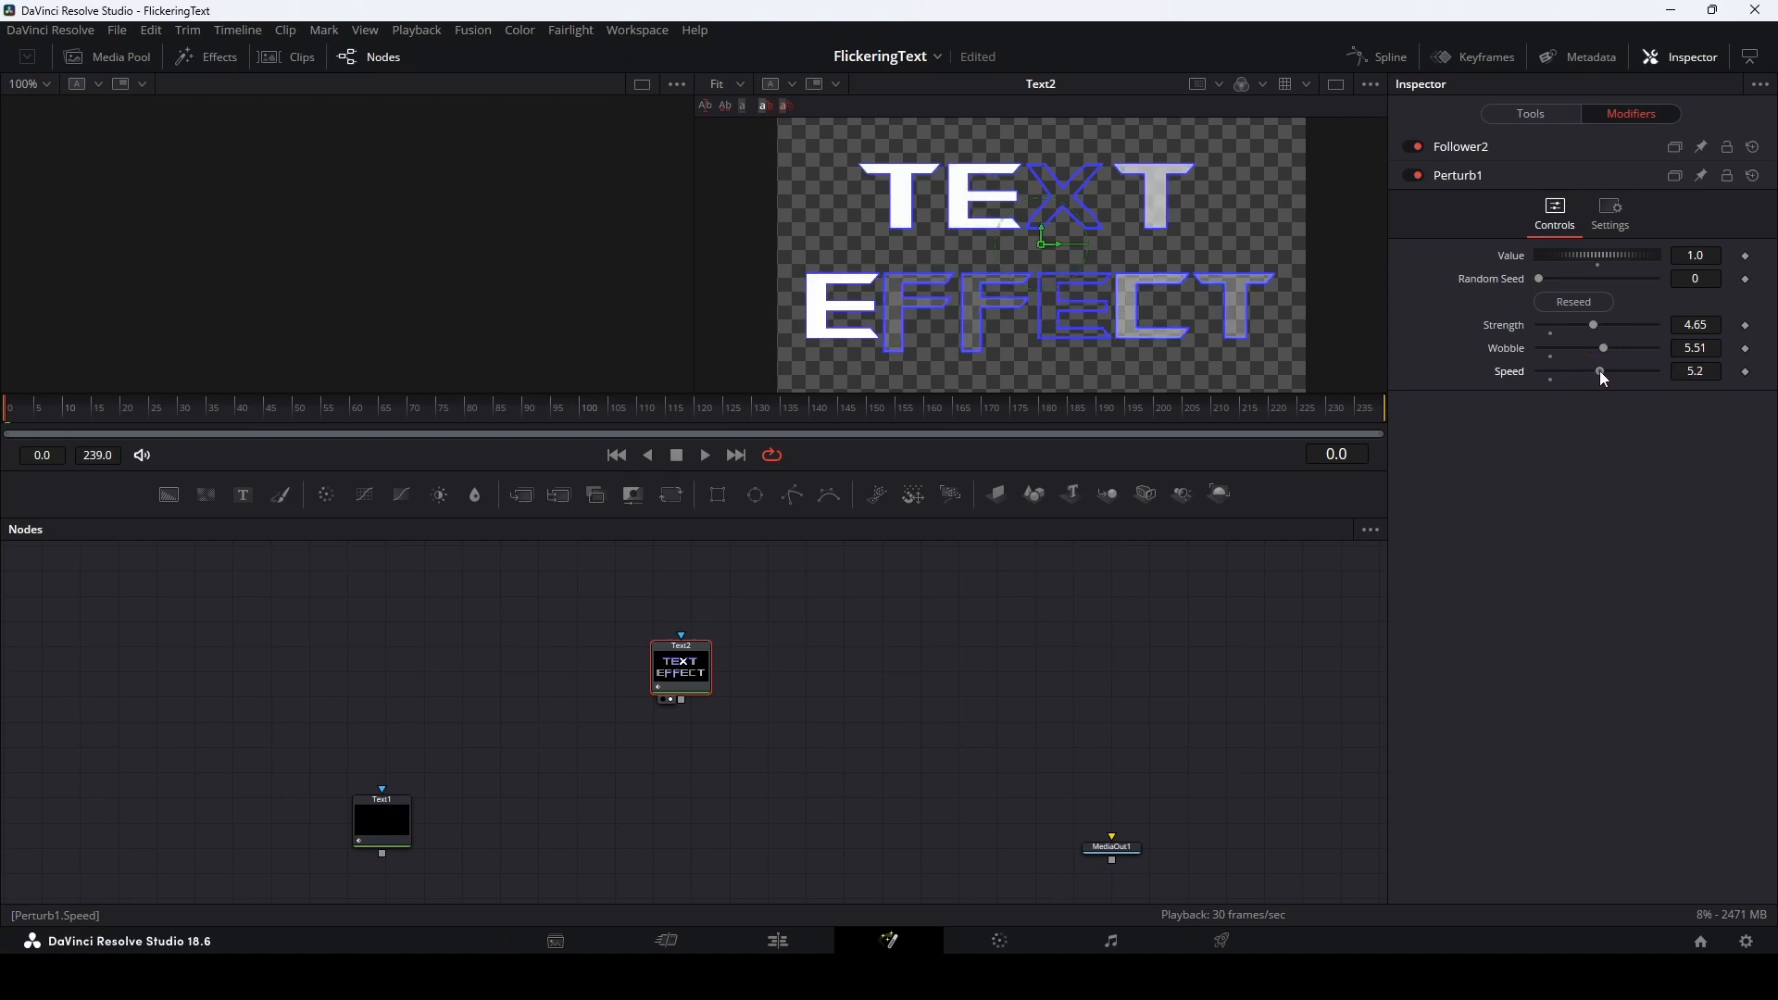
{"action": "left_click", "coordinate": [705, 456]}
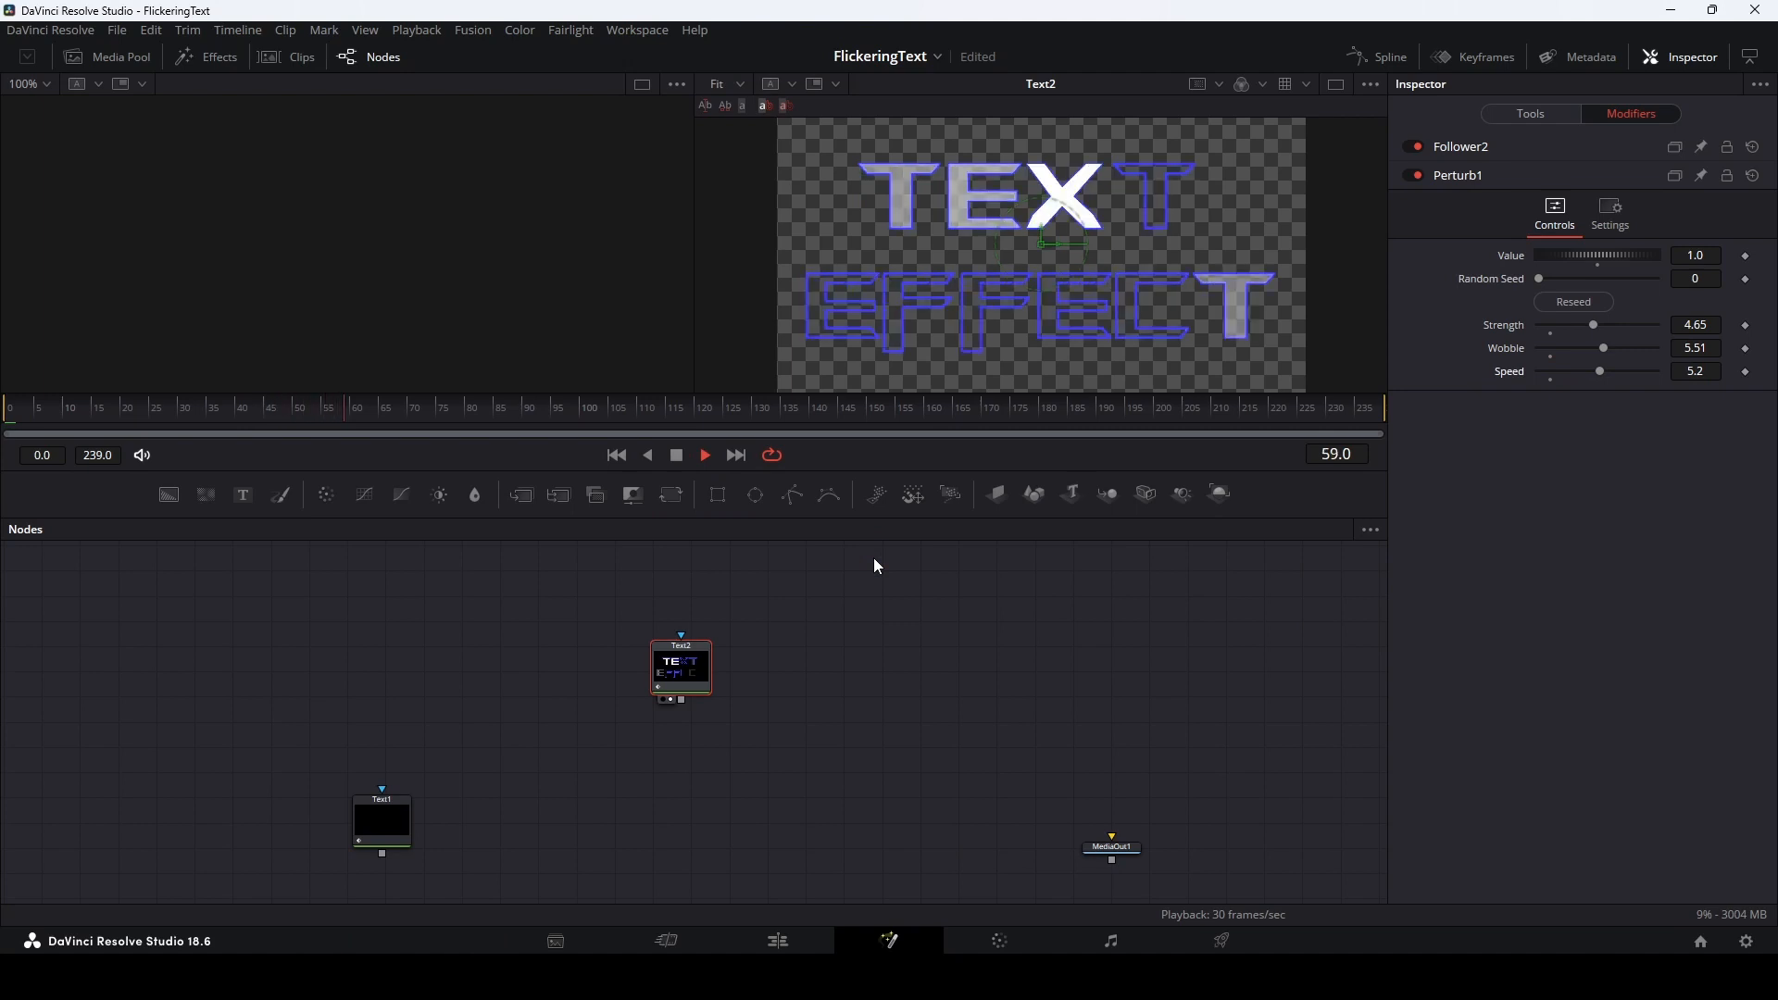
{"action": "key", "text": "space"}
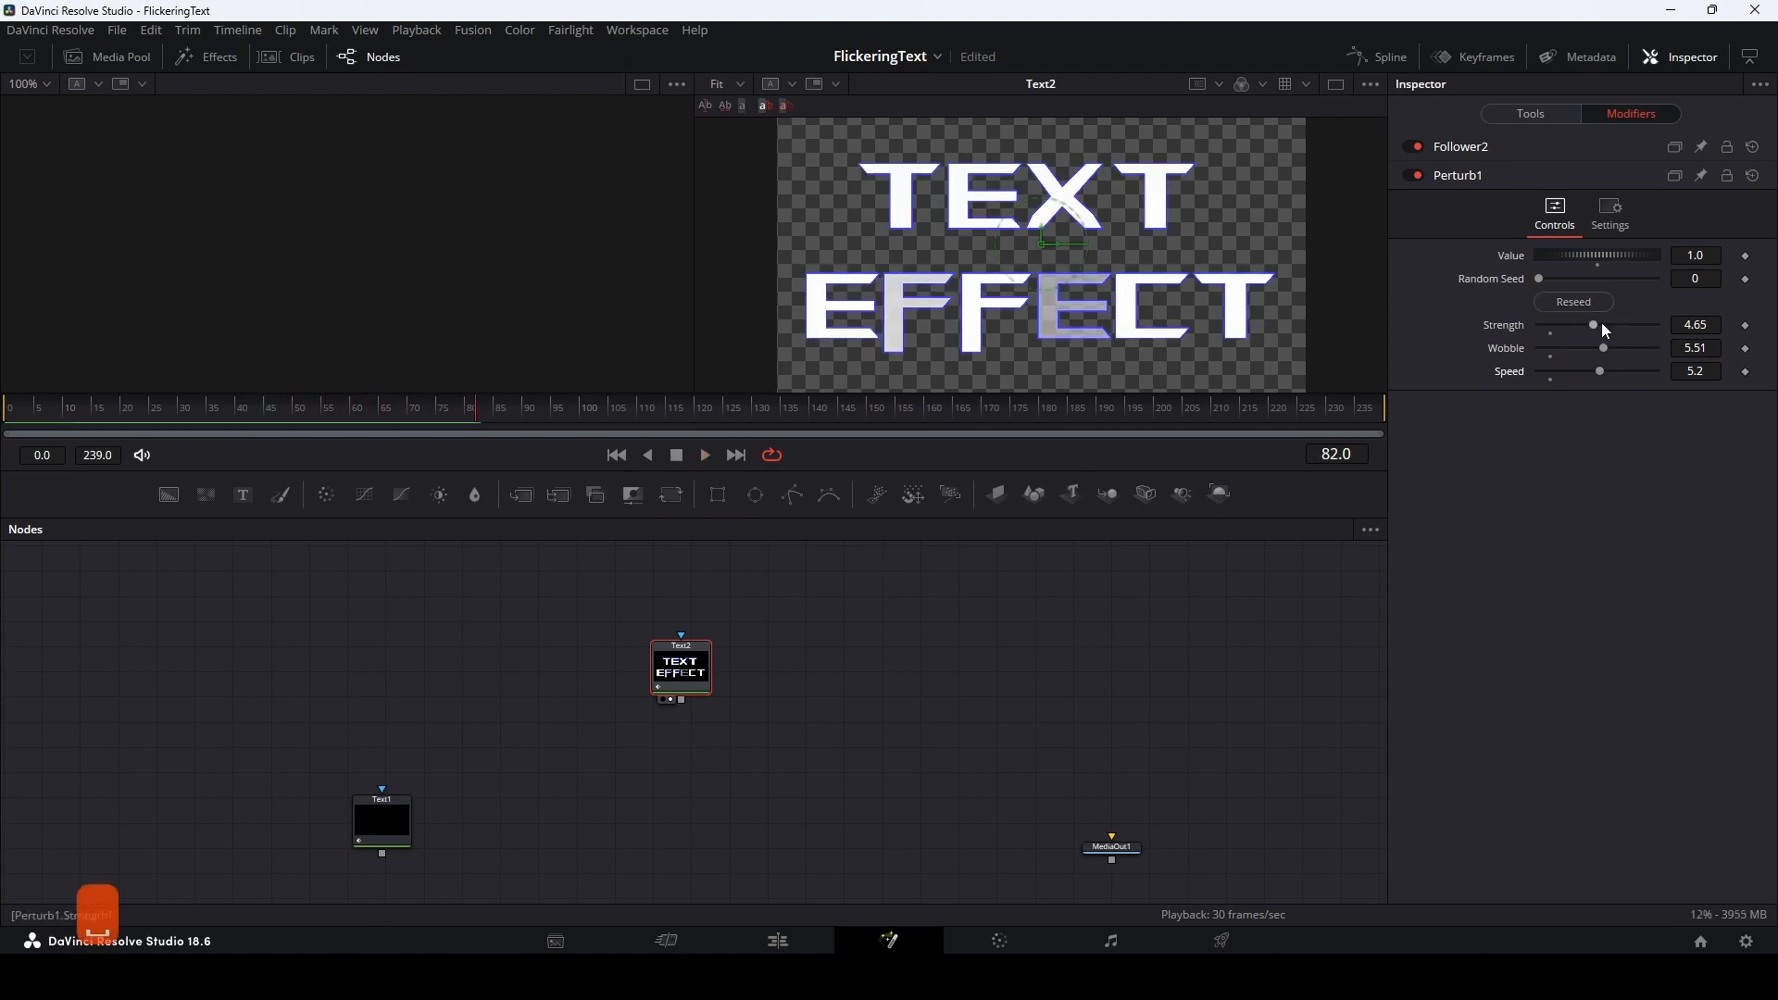
Raise Perturb1's strength to about 7.17, reduce its wobble to about 2.05, and play back the animation
{"action": "left_click_drag", "start_coordinate": [1594, 323], "coordinate": [1563, 350]}
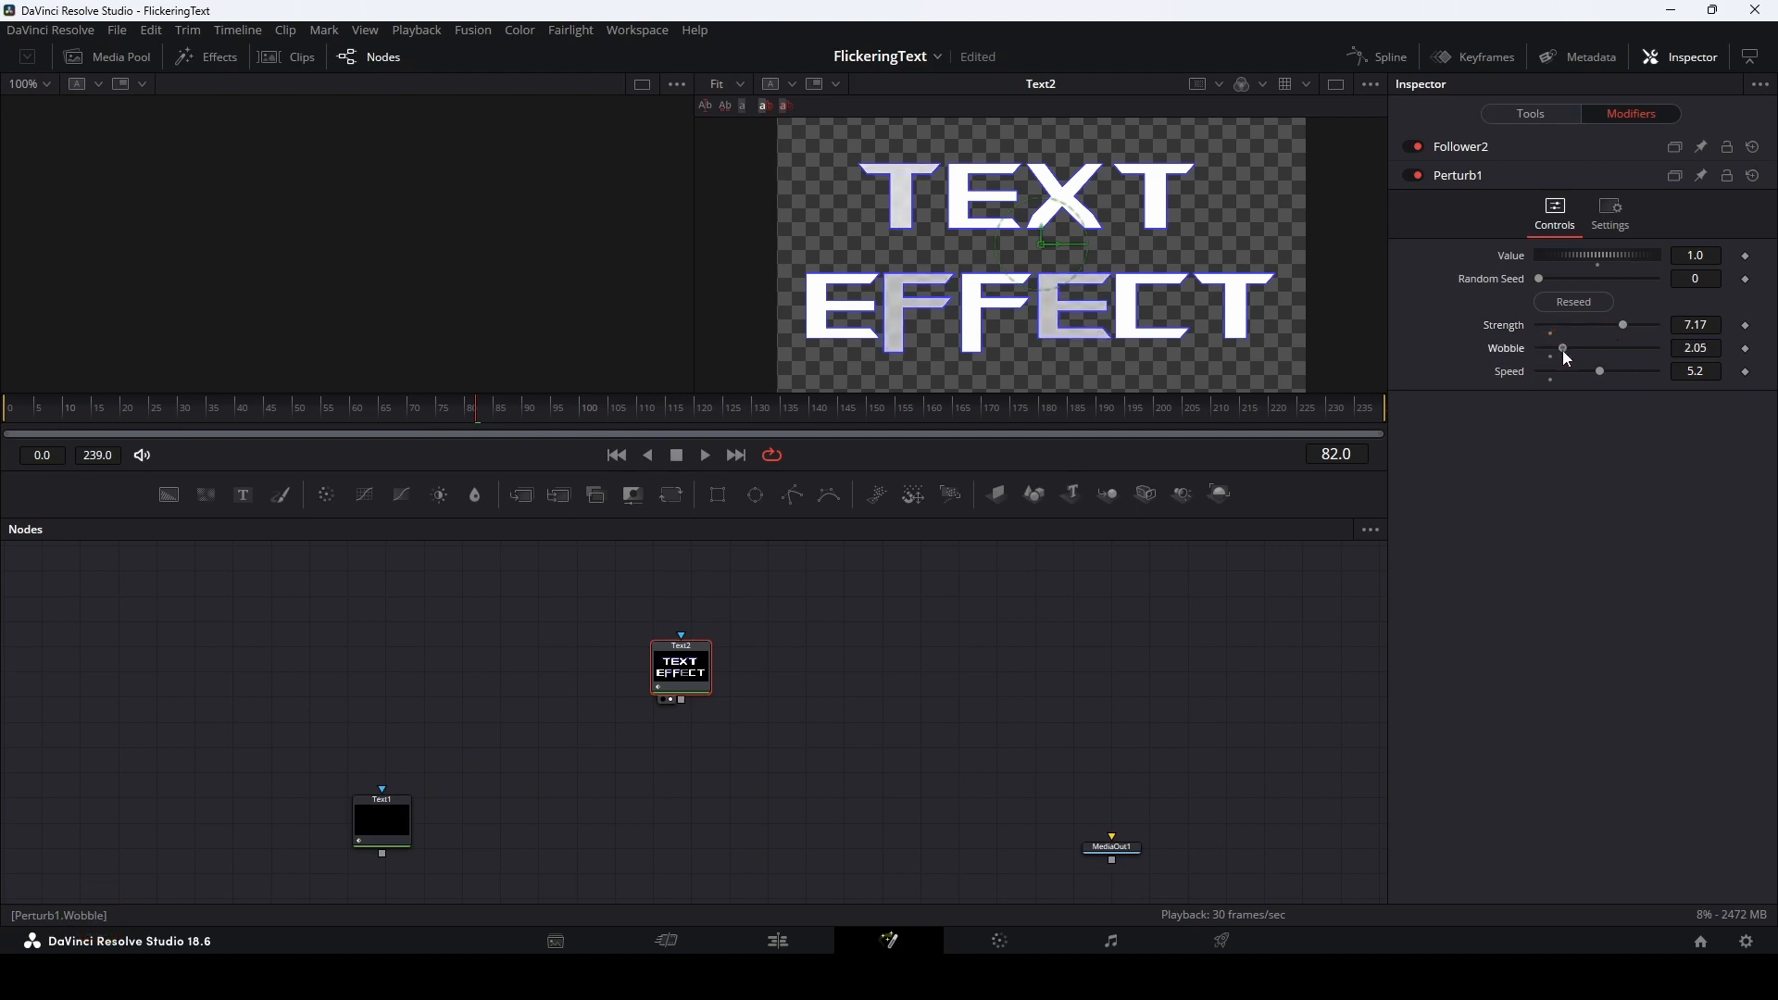
{"action": "key", "text": "space"}
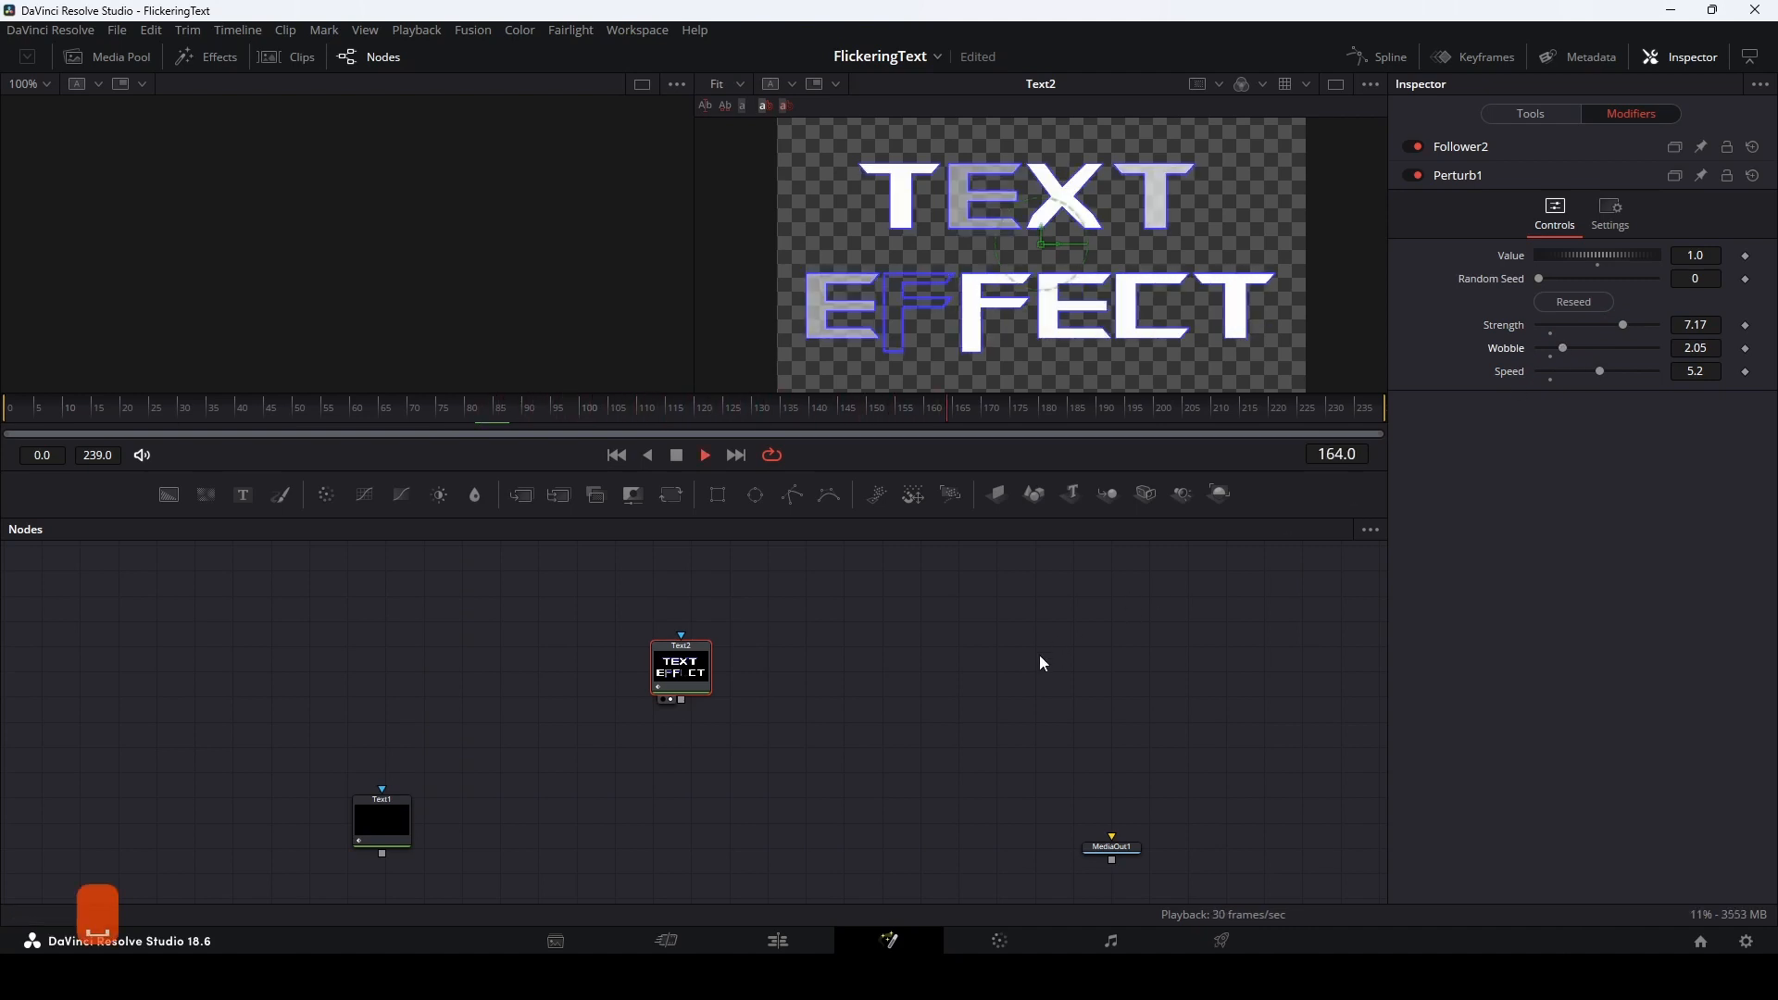
{"action": "key", "text": "space"}
Increase Perturb1's wobble to about 5.28 and speed to about 9.84, and play back the result
{"action": "left_click_drag", "start_coordinate": [1563, 349], "coordinate": [1654, 370]}
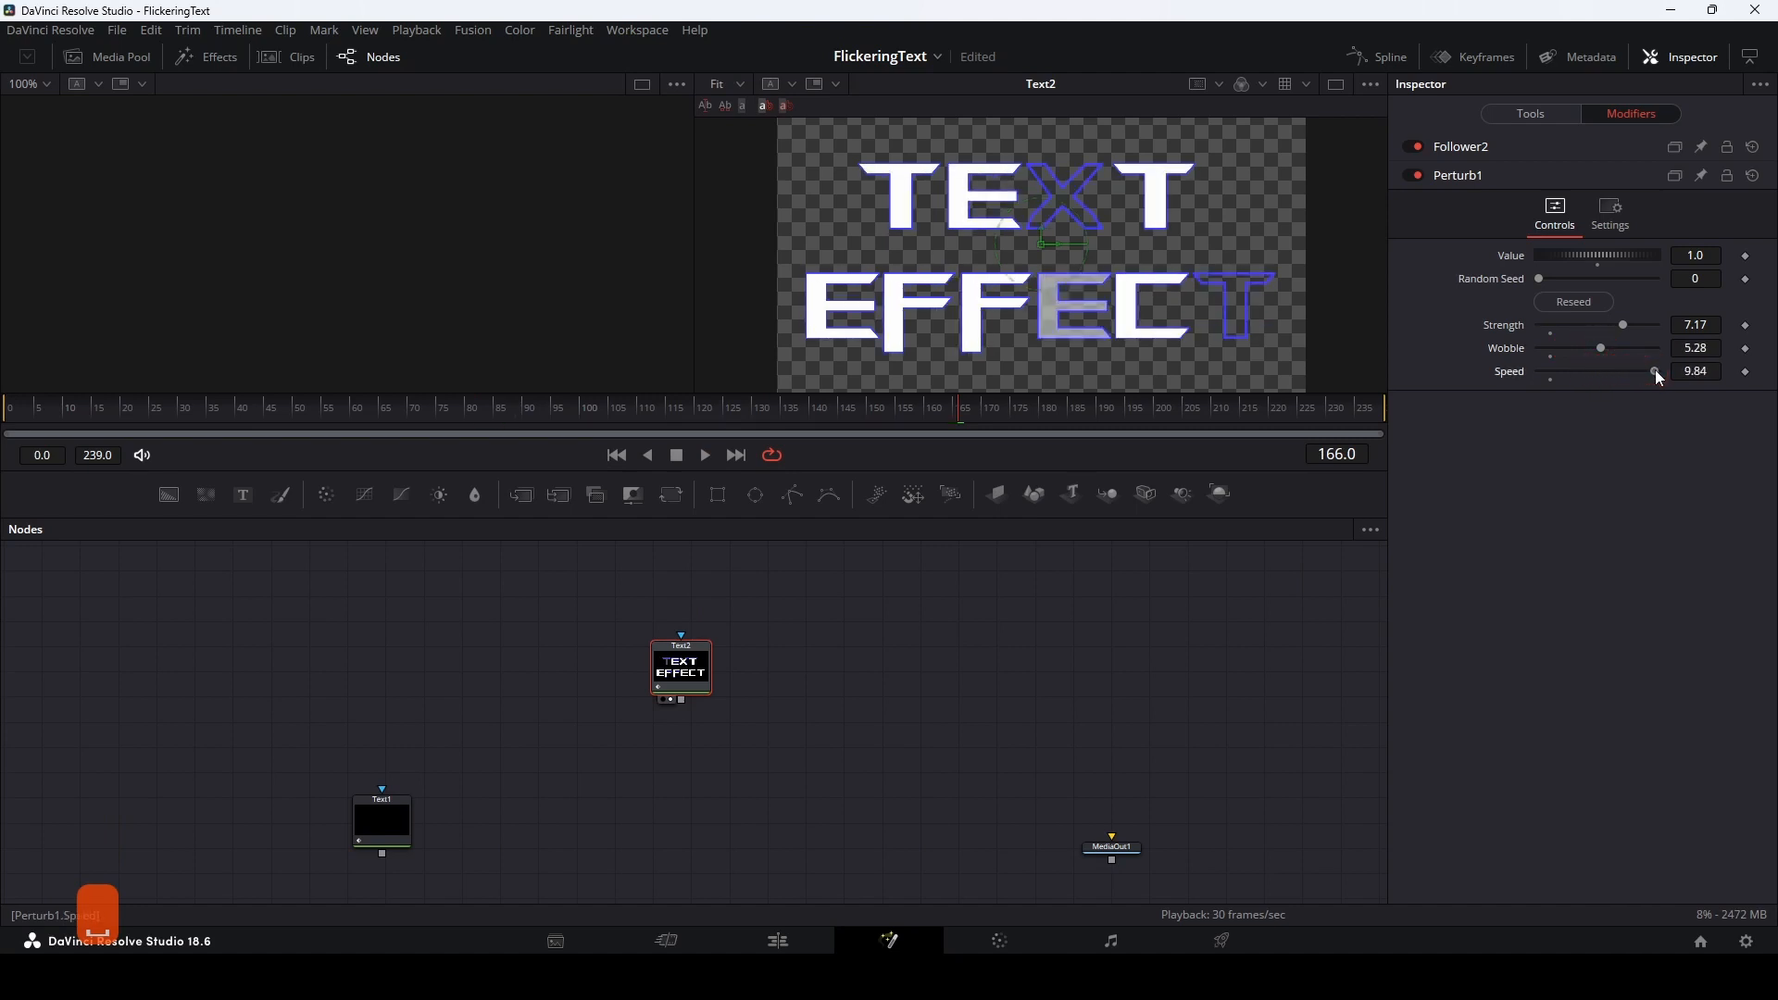
{"action": "key", "text": "space"}
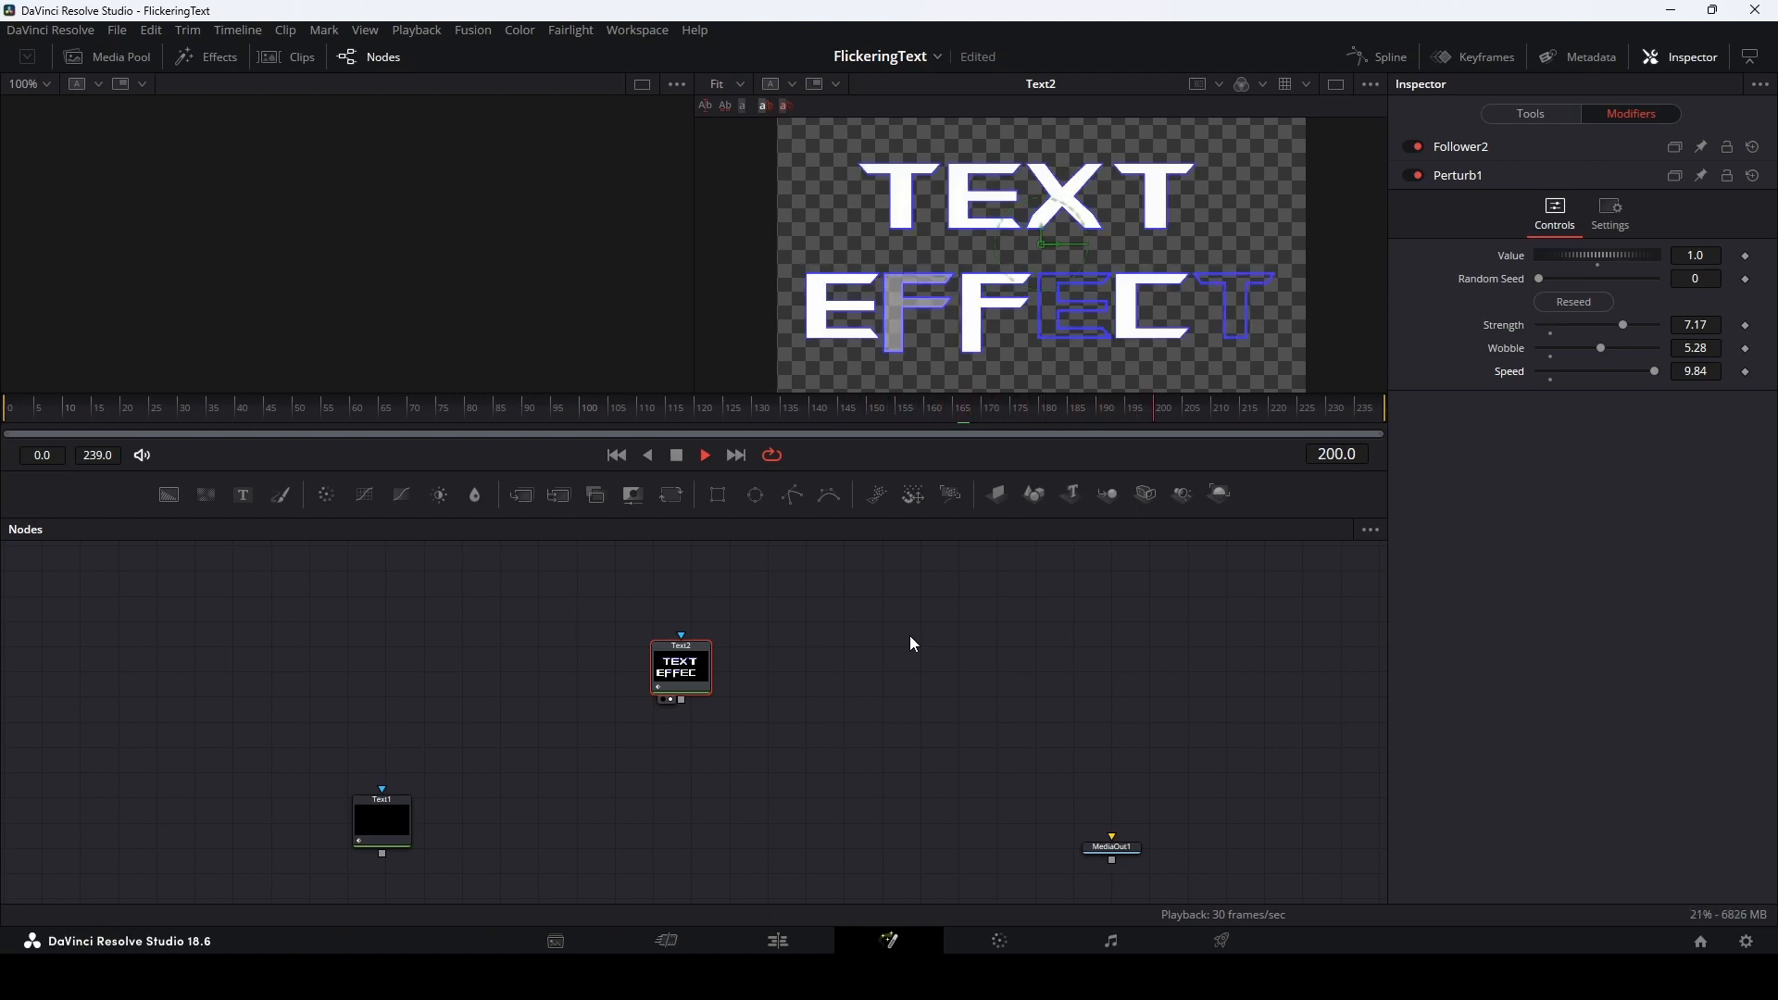
{"action": "key", "text": "space"}
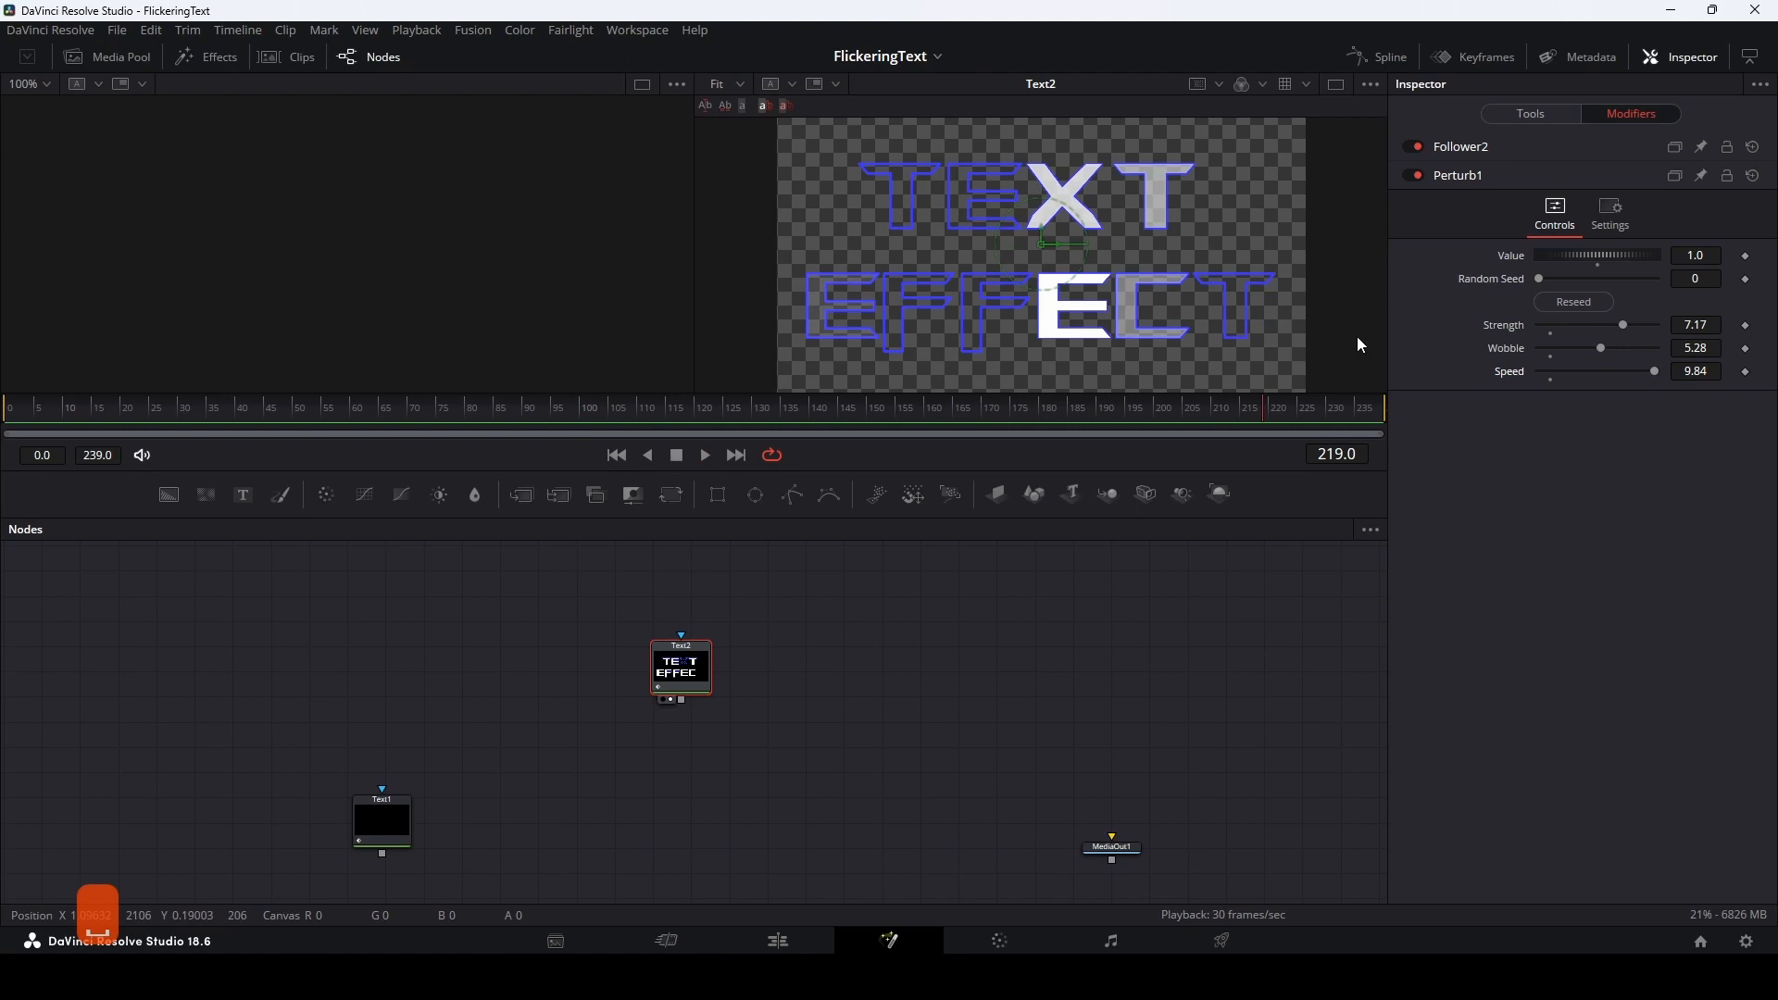
Add a Perturb modifier to the opacity of Follower2's second shading element, Red Outline
{"action": "left_click", "coordinate": [1485, 148]}
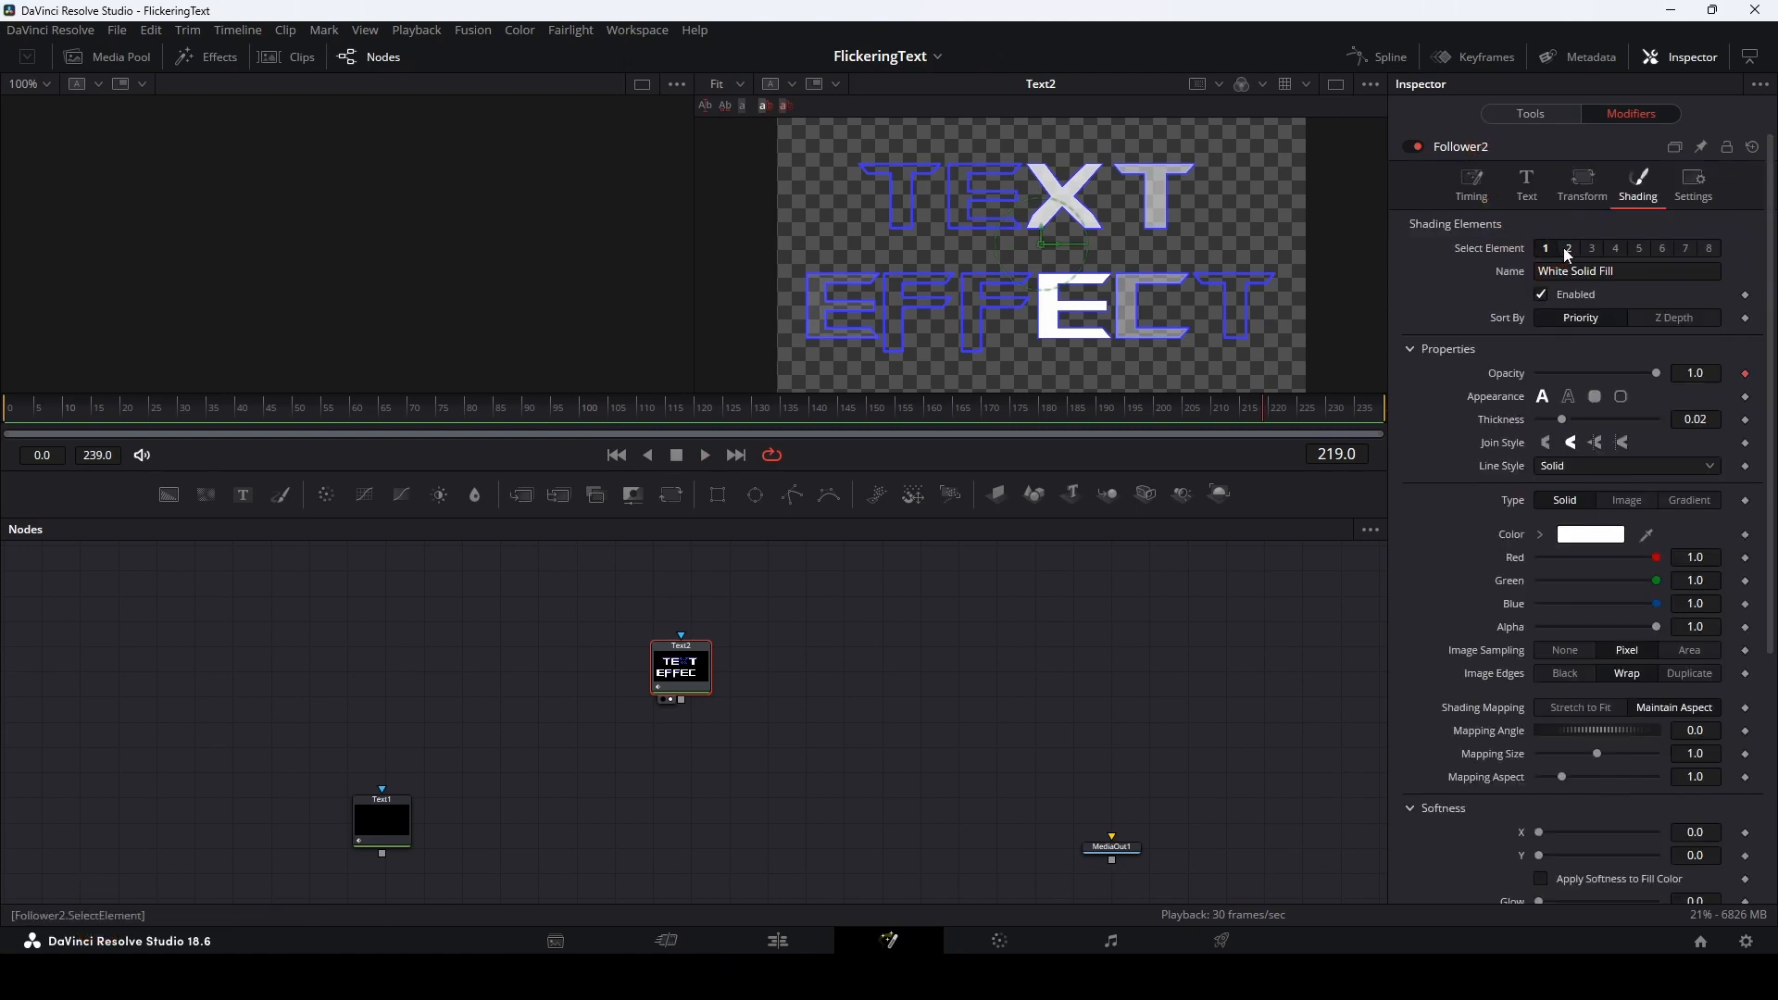
{"action": "right_click", "coordinate": [1500, 373]}
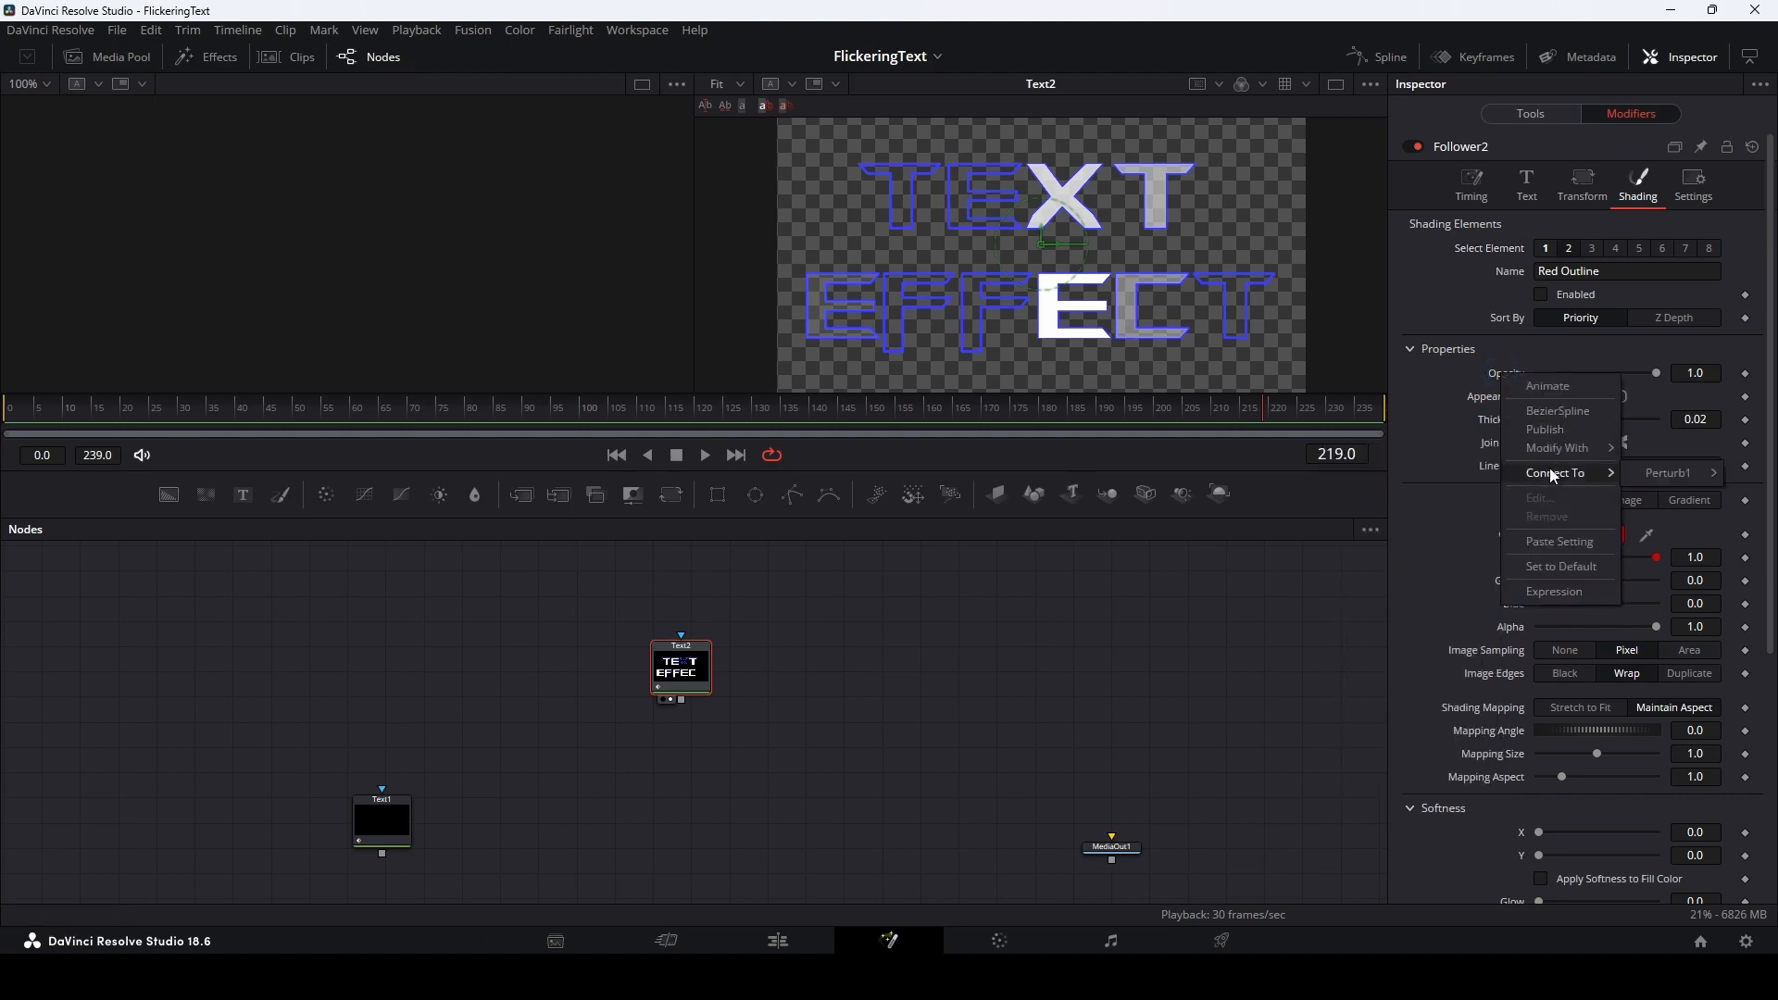
{"action": "mouse_move", "coordinate": [1553, 450]}
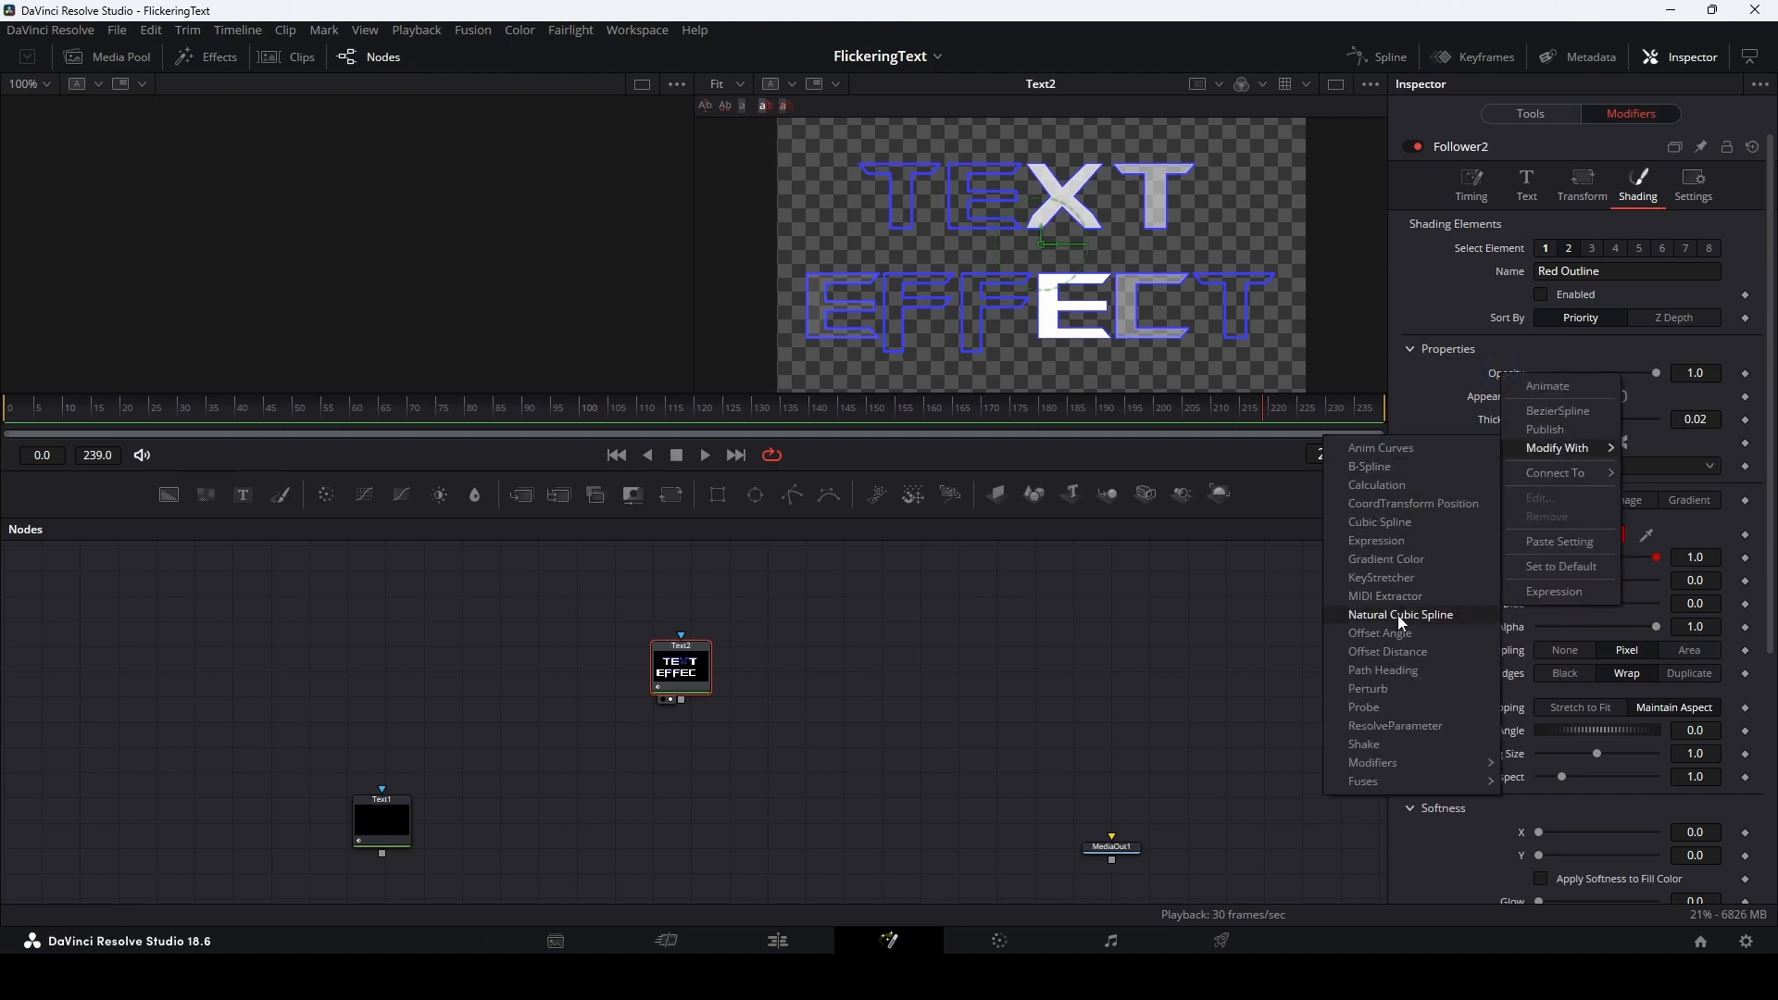
{"action": "left_click", "coordinate": [1381, 690]}
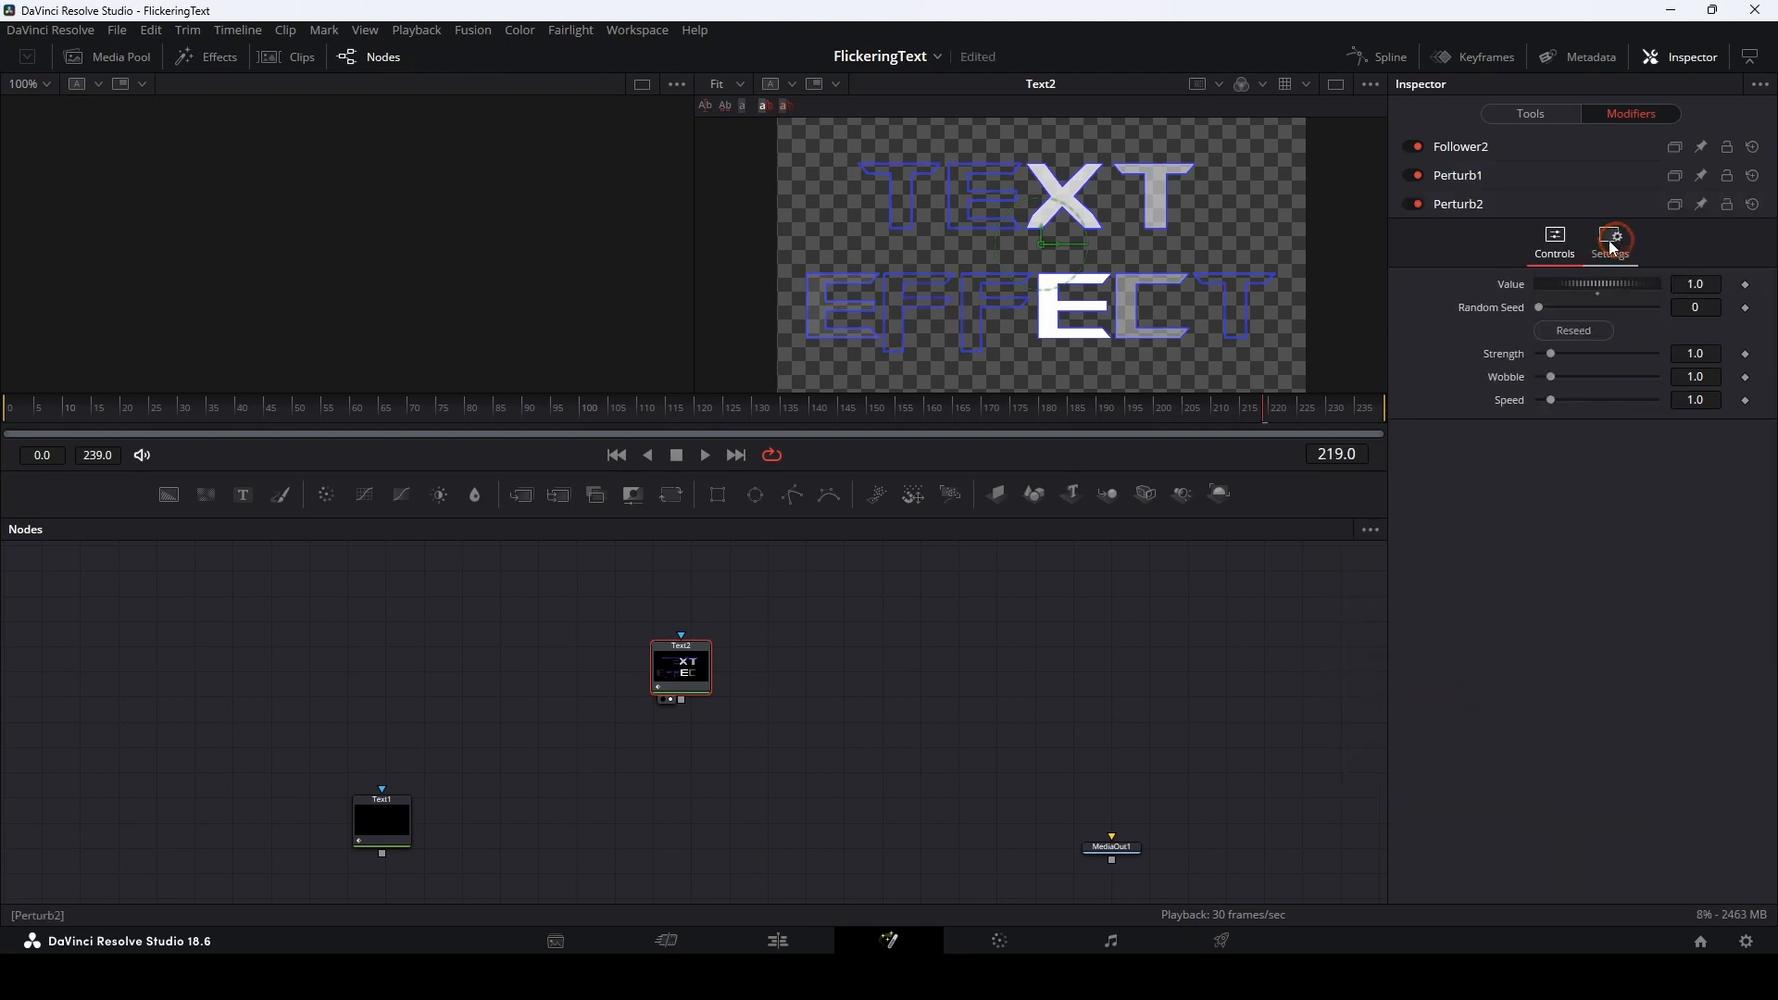
Set Perturb2's strength to about 3.54, wobble to 4.8 and speed to 4.96, and play the animation from the start
{"action": "left_click_drag", "start_coordinate": [1549, 354], "coordinate": [1595, 398]}
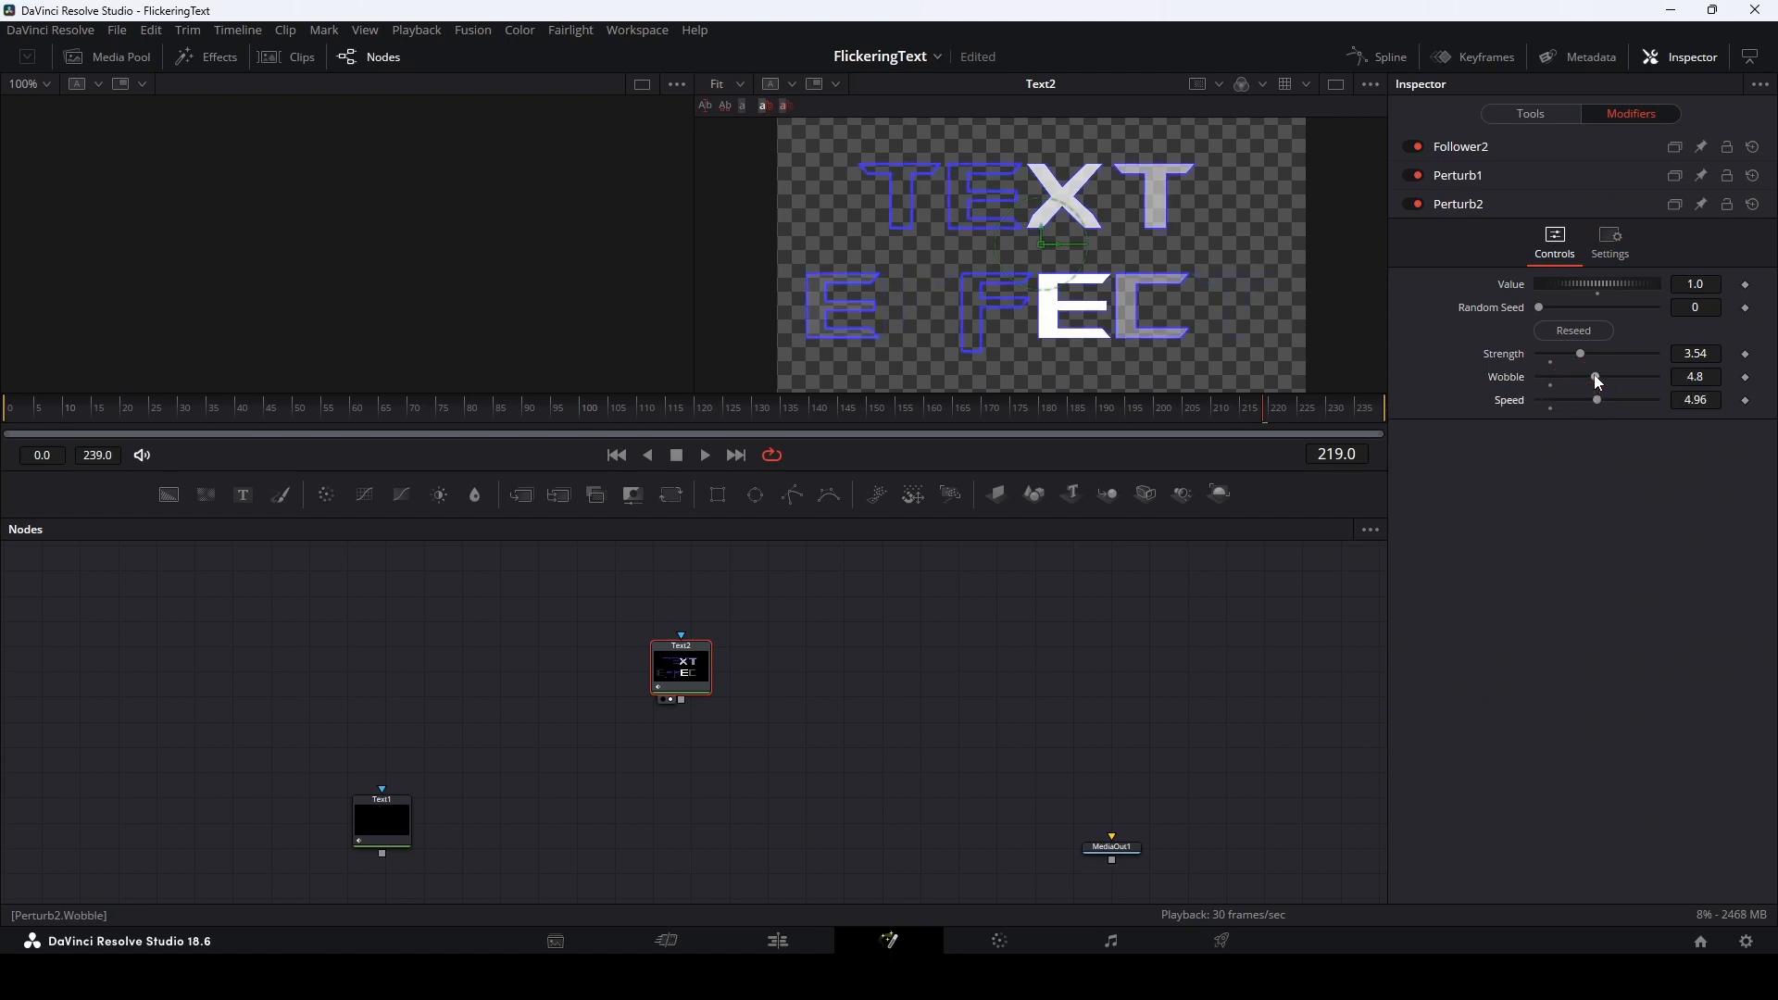
{"action": "left_click", "coordinate": [617, 457]}
{"action": "left_click", "coordinate": [706, 455]}
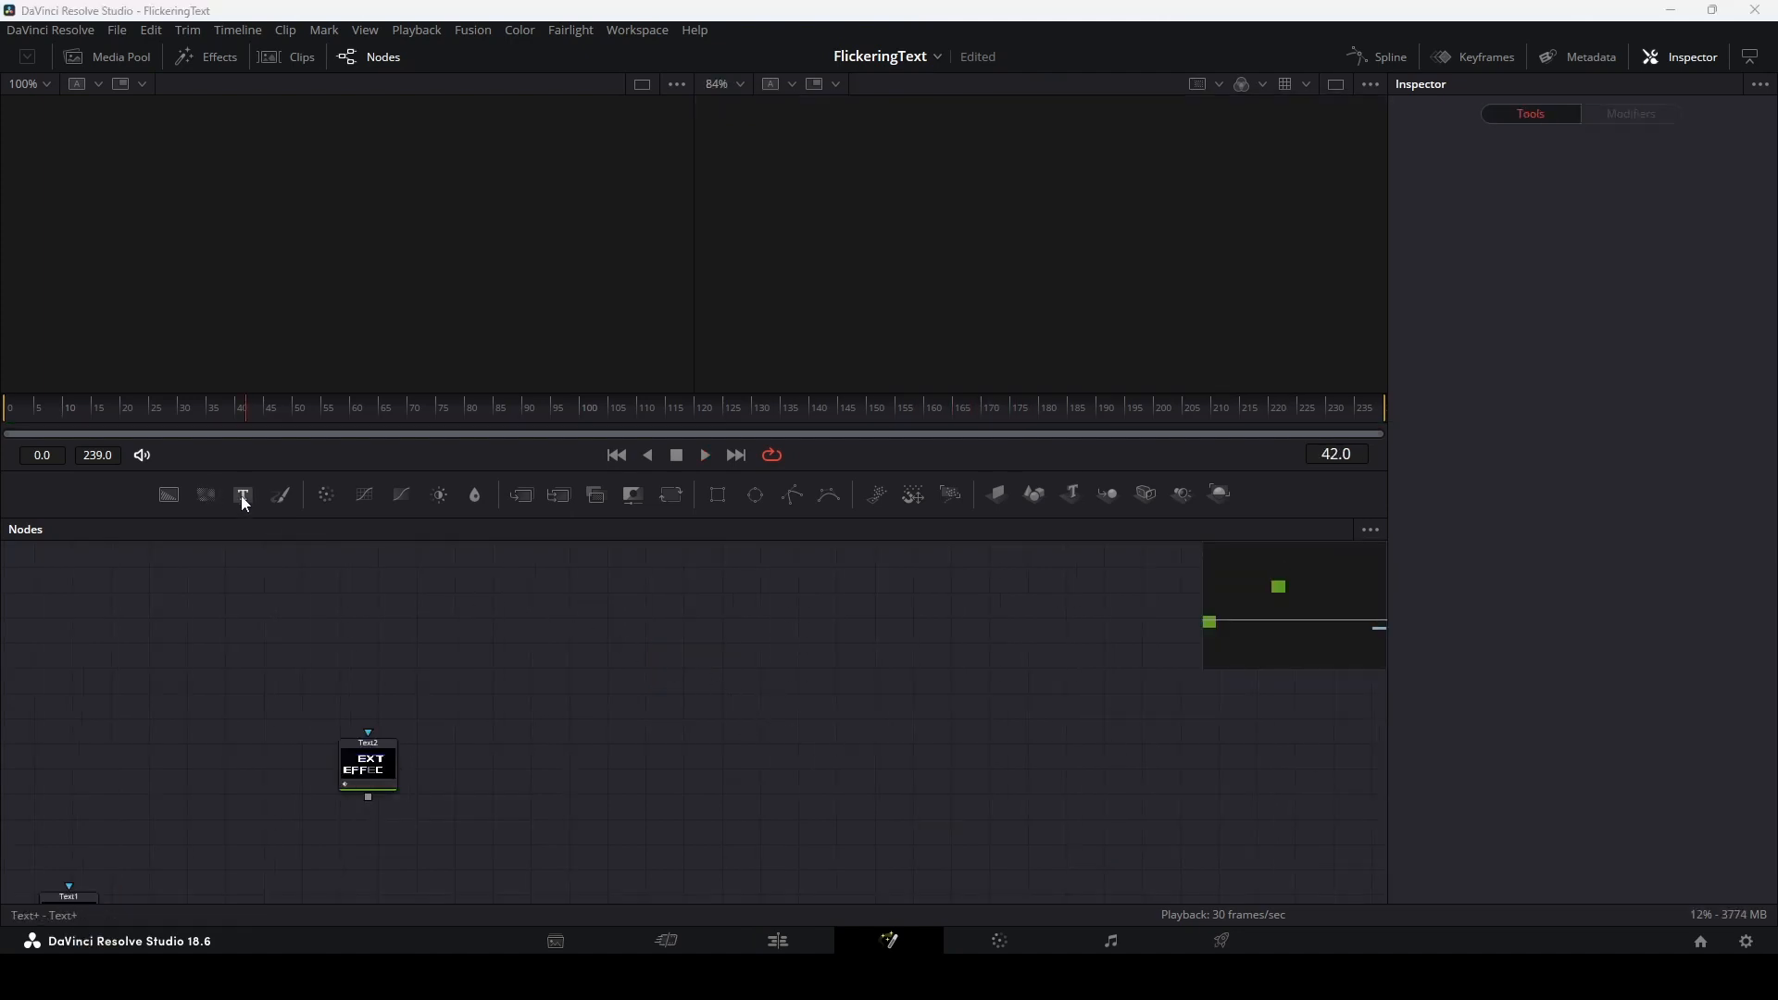
Add a third Text+ node above Text2 and enter "Text" and "Effect" on two lines
{"action": "left_click_drag", "start_coordinate": [243, 496], "coordinate": [280, 553]}
{"action": "left_click_drag", "start_coordinate": [566, 611], "coordinate": [557, 613]}
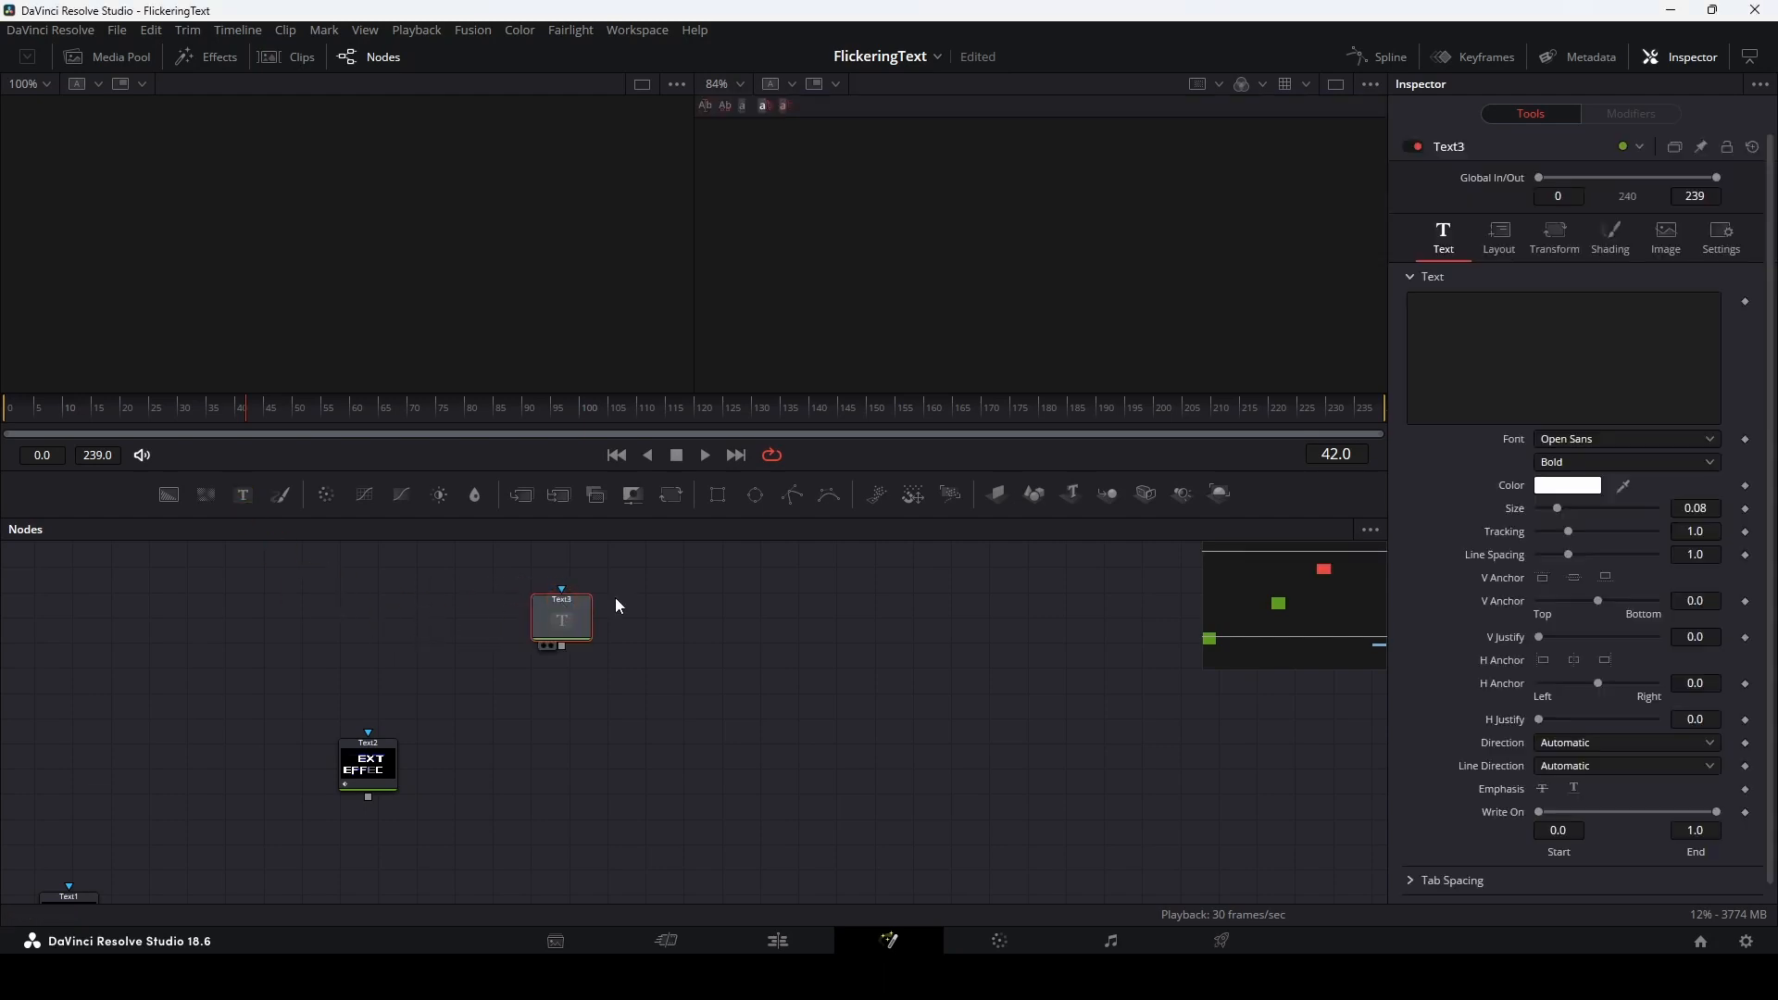
{"action": "left_click", "coordinate": [1525, 356]}
{"action": "type", "text": "Text"}
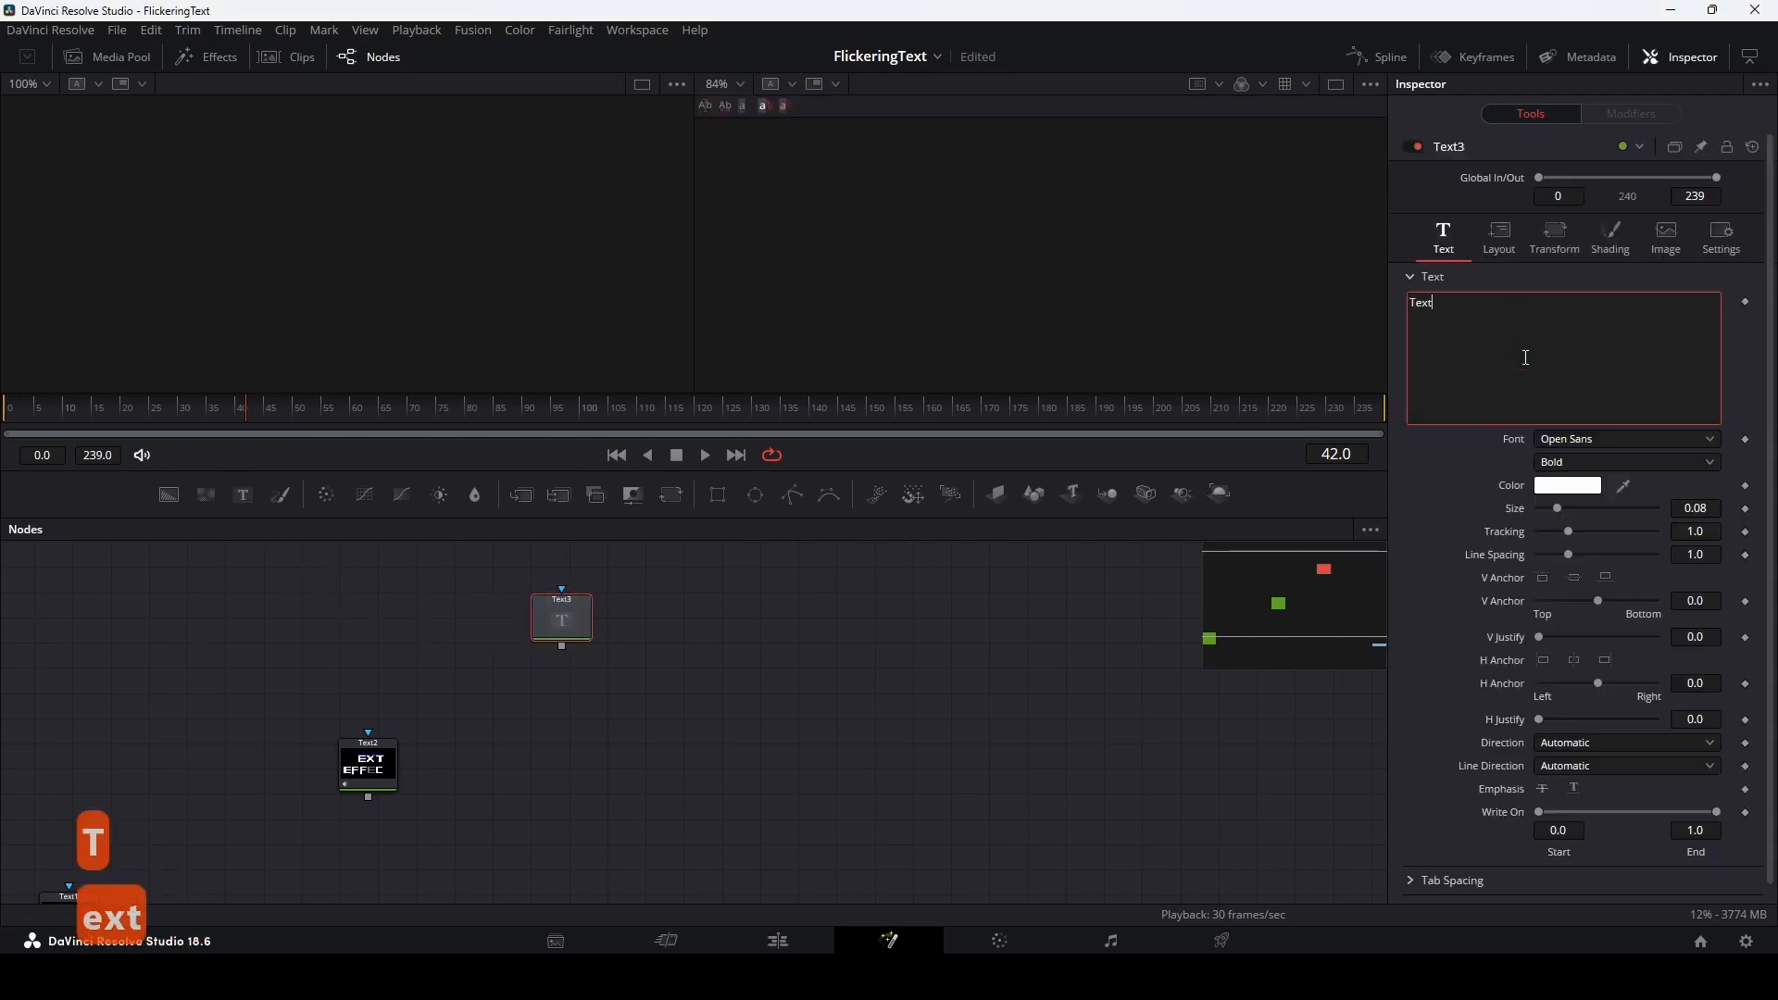
{"action": "key", "text": "Return"}
{"action": "type", "text": "Effect"}
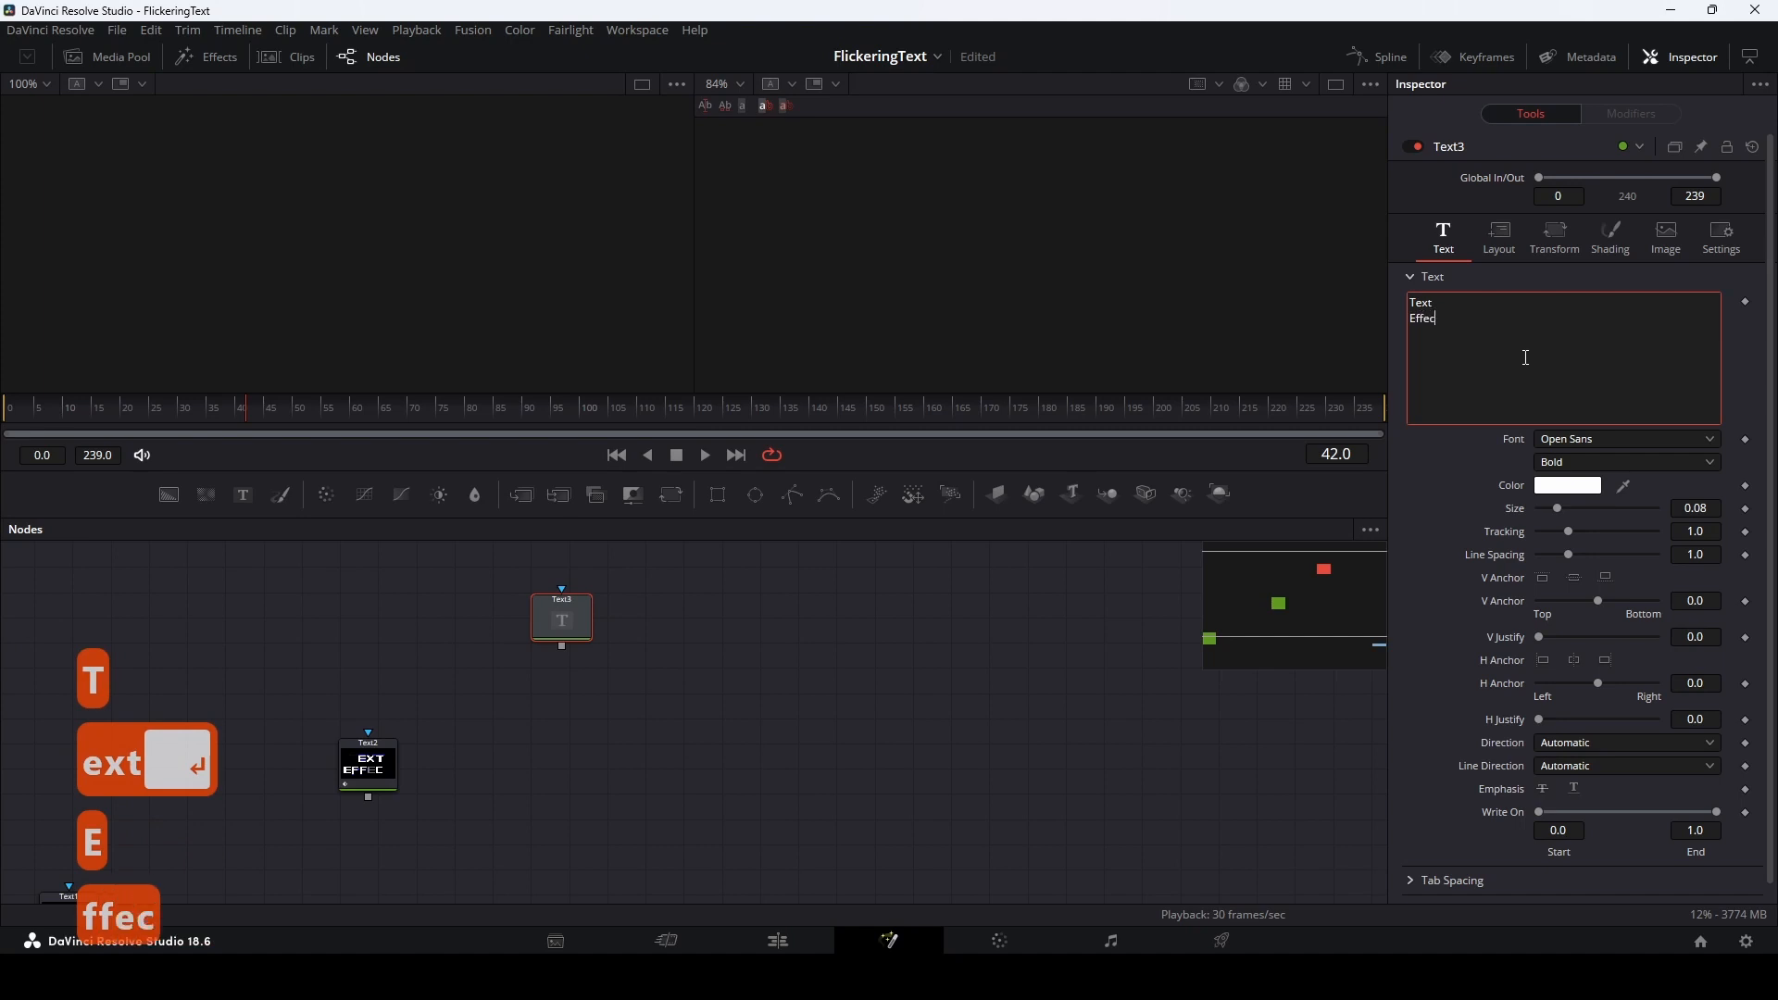
Change the Text3 font to AniMe Matrix - MB_EN
{"action": "left_click", "coordinate": [1609, 438]}
{"action": "scroll", "coordinate": [1589, 493], "scroll_direction": "up", "scroll_amount": 20}
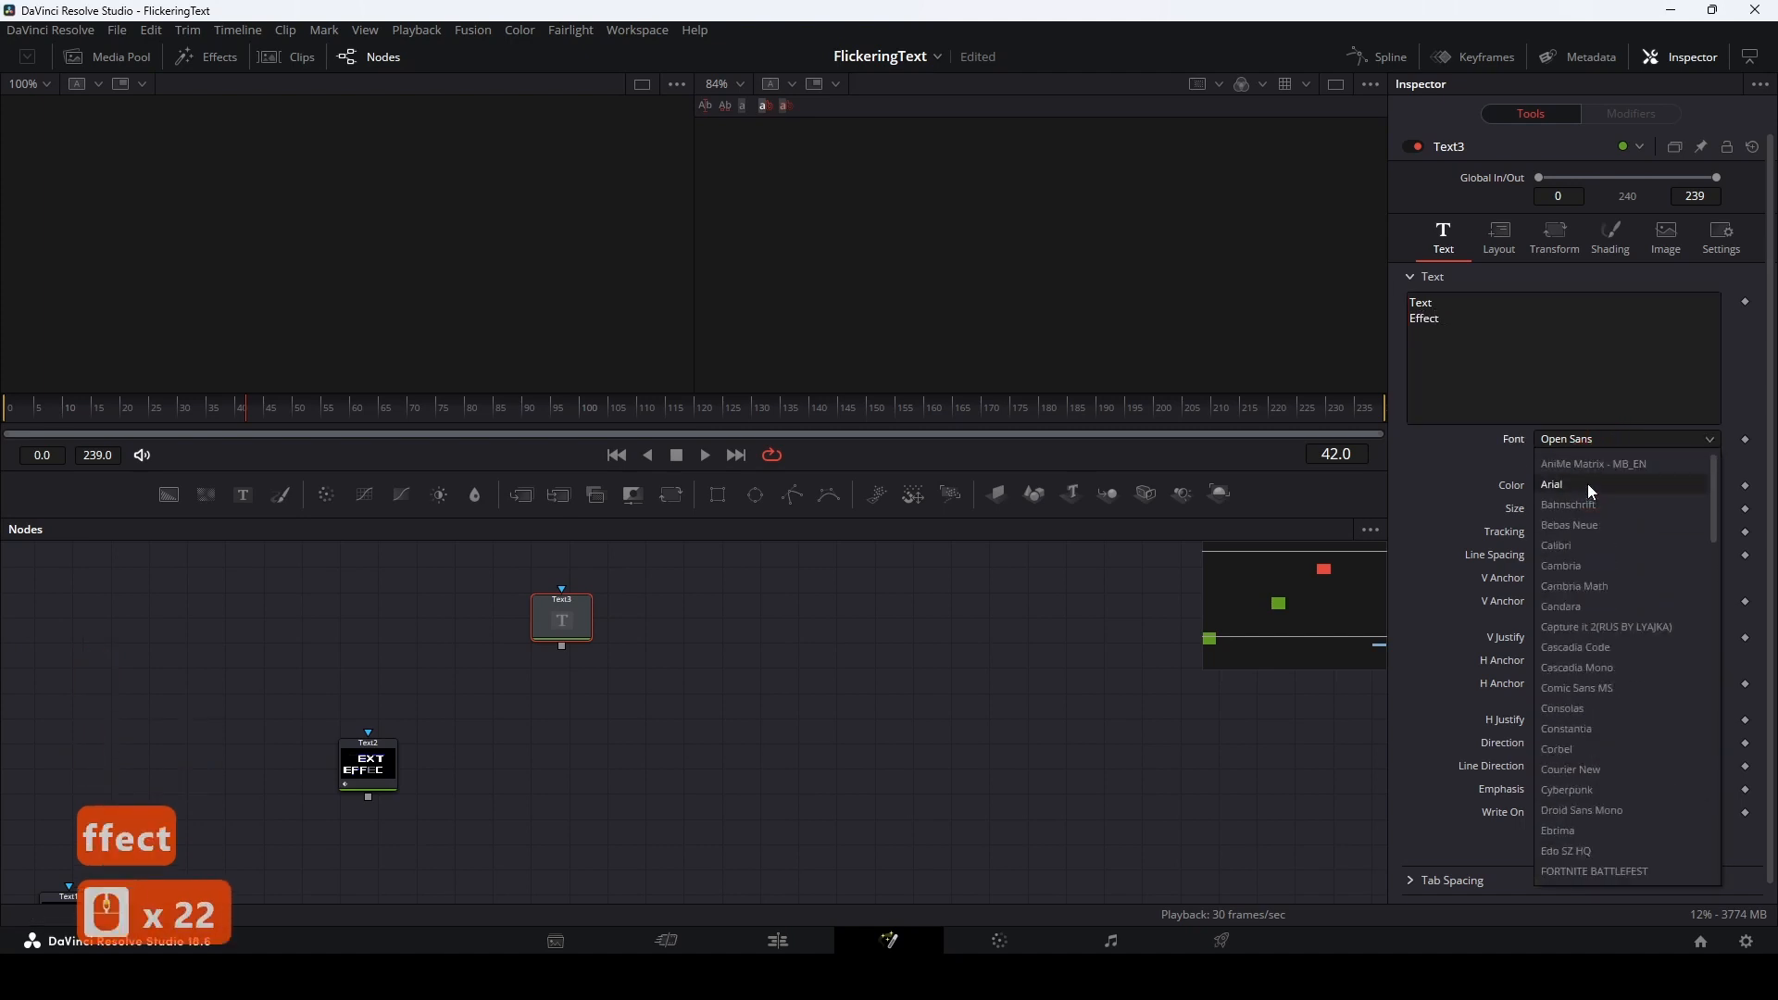
{"action": "left_click", "coordinate": [1587, 483]}
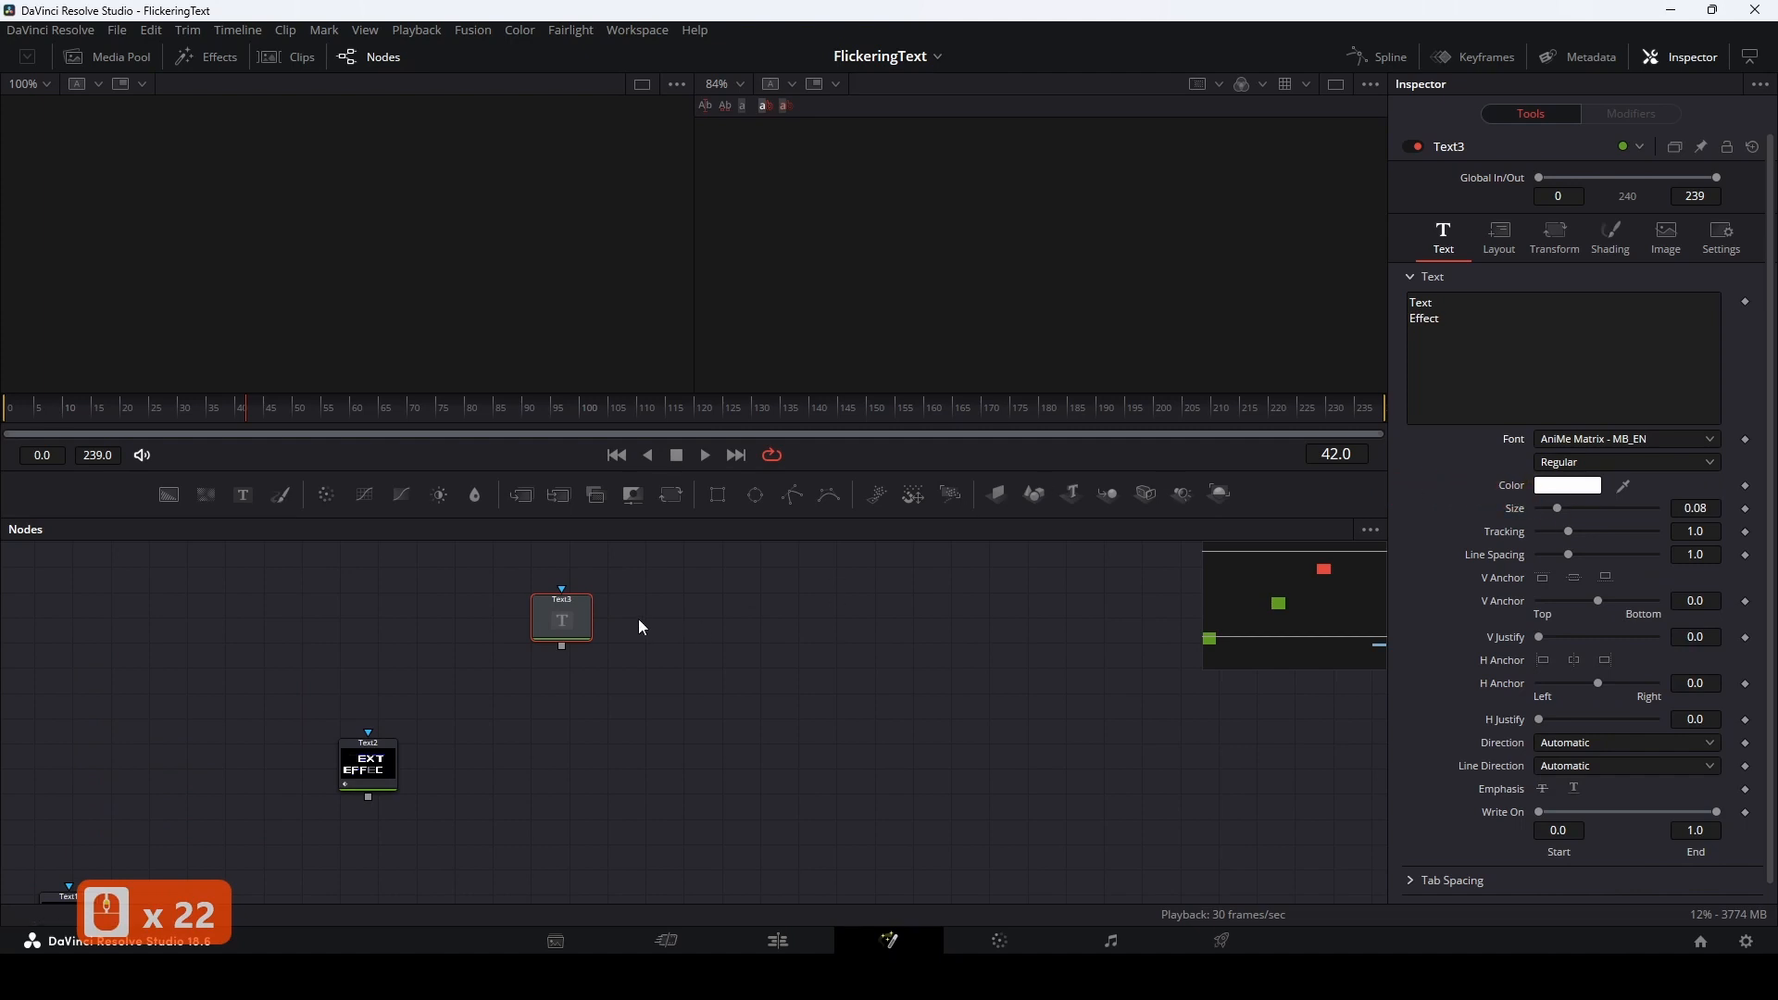
Show Text3 in the viewer and enlarge its text to about 0.2244
{"action": "left_click", "coordinate": [580, 618]}
{"action": "key", "text": "2"}
{"action": "left_click_drag", "start_coordinate": [932, 280], "coordinate": [1100, 285]}
{"action": "scroll", "coordinate": [1065, 342], "scroll_direction": "down", "scroll_amount": 4, "text": "ctrl"}
{"action": "scroll", "coordinate": [1099, 286], "scroll_direction": "up", "scroll_amount": 2, "text": "ctrl"}
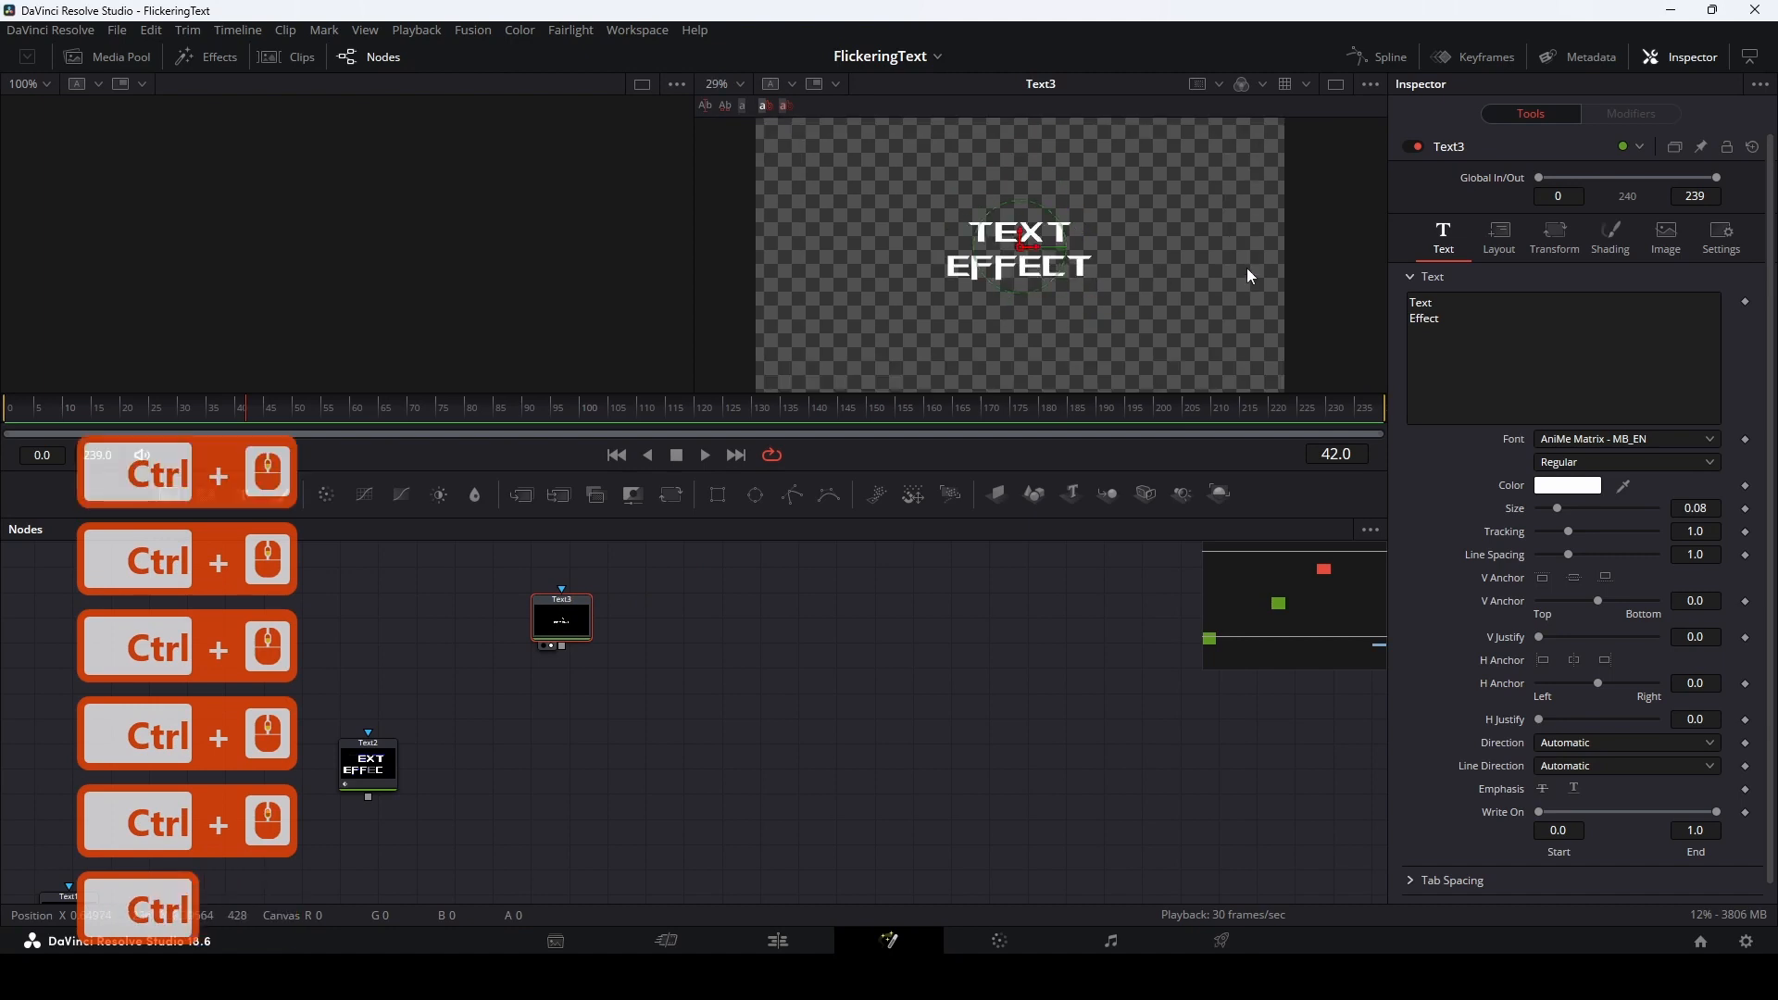
{"action": "left_click_drag", "start_coordinate": [1558, 509], "coordinate": [1592, 509]}
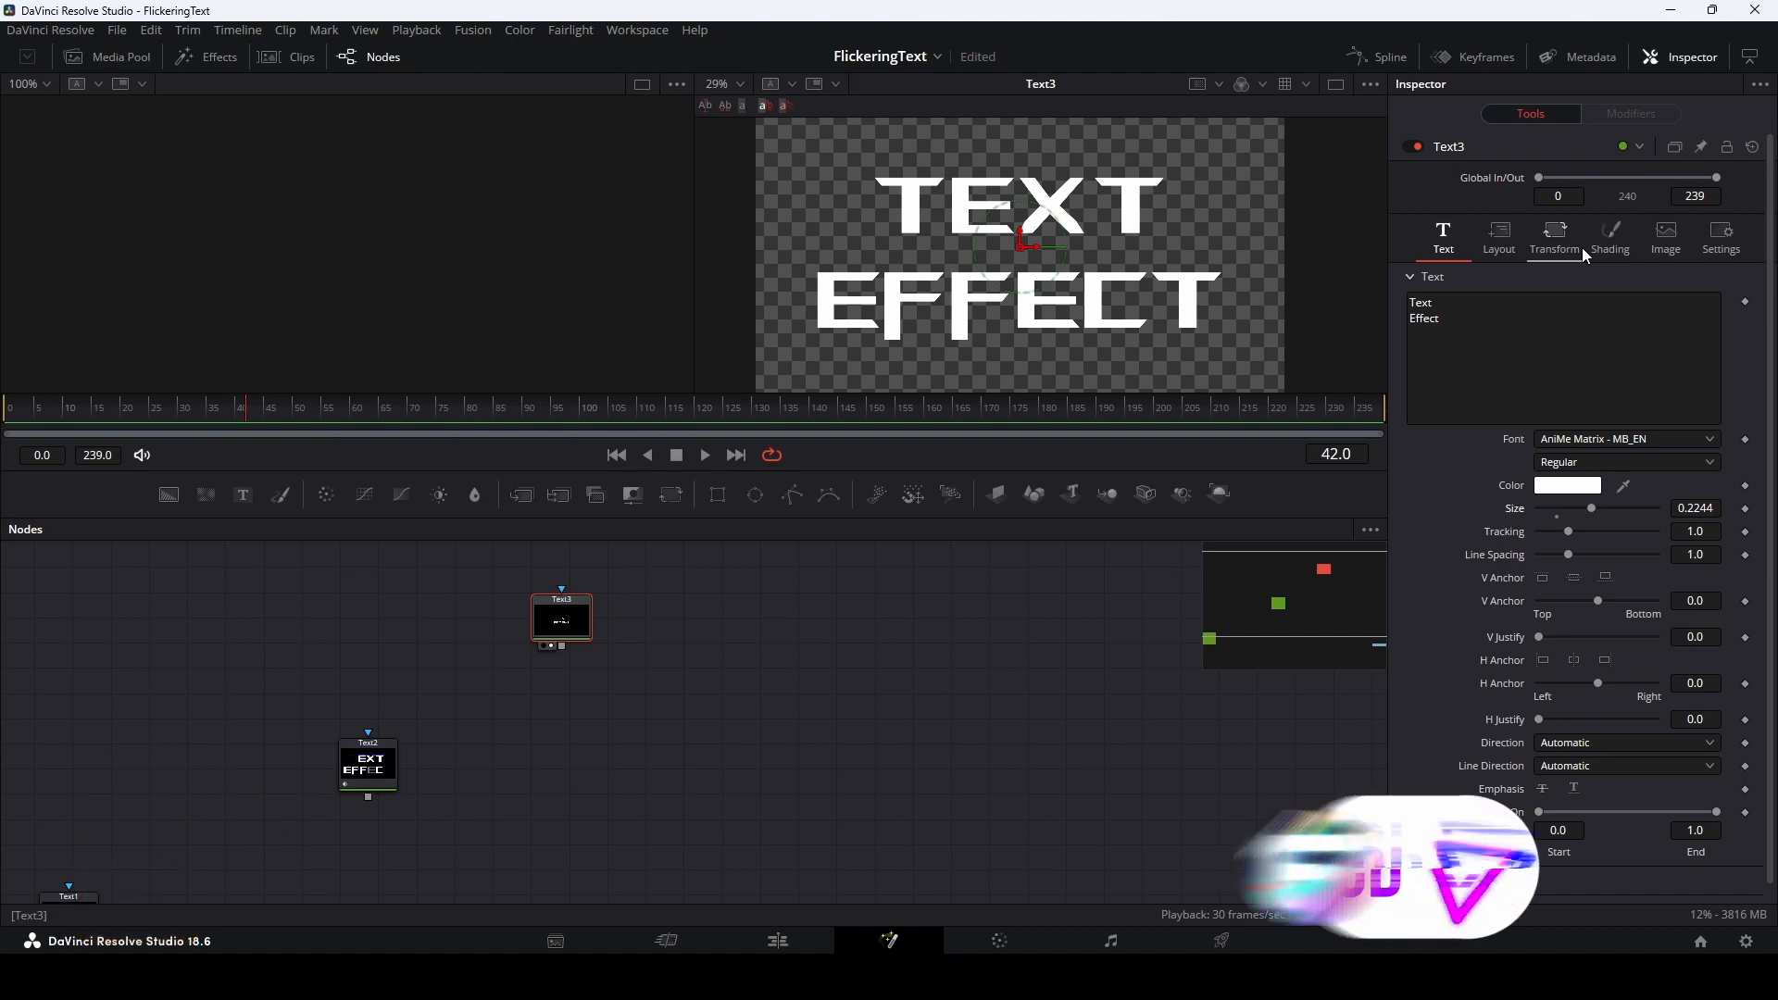
{"action": "left_click_drag", "start_coordinate": [772, 615], "coordinate": [761, 693]}
{"action": "left_click", "coordinate": [564, 698]}
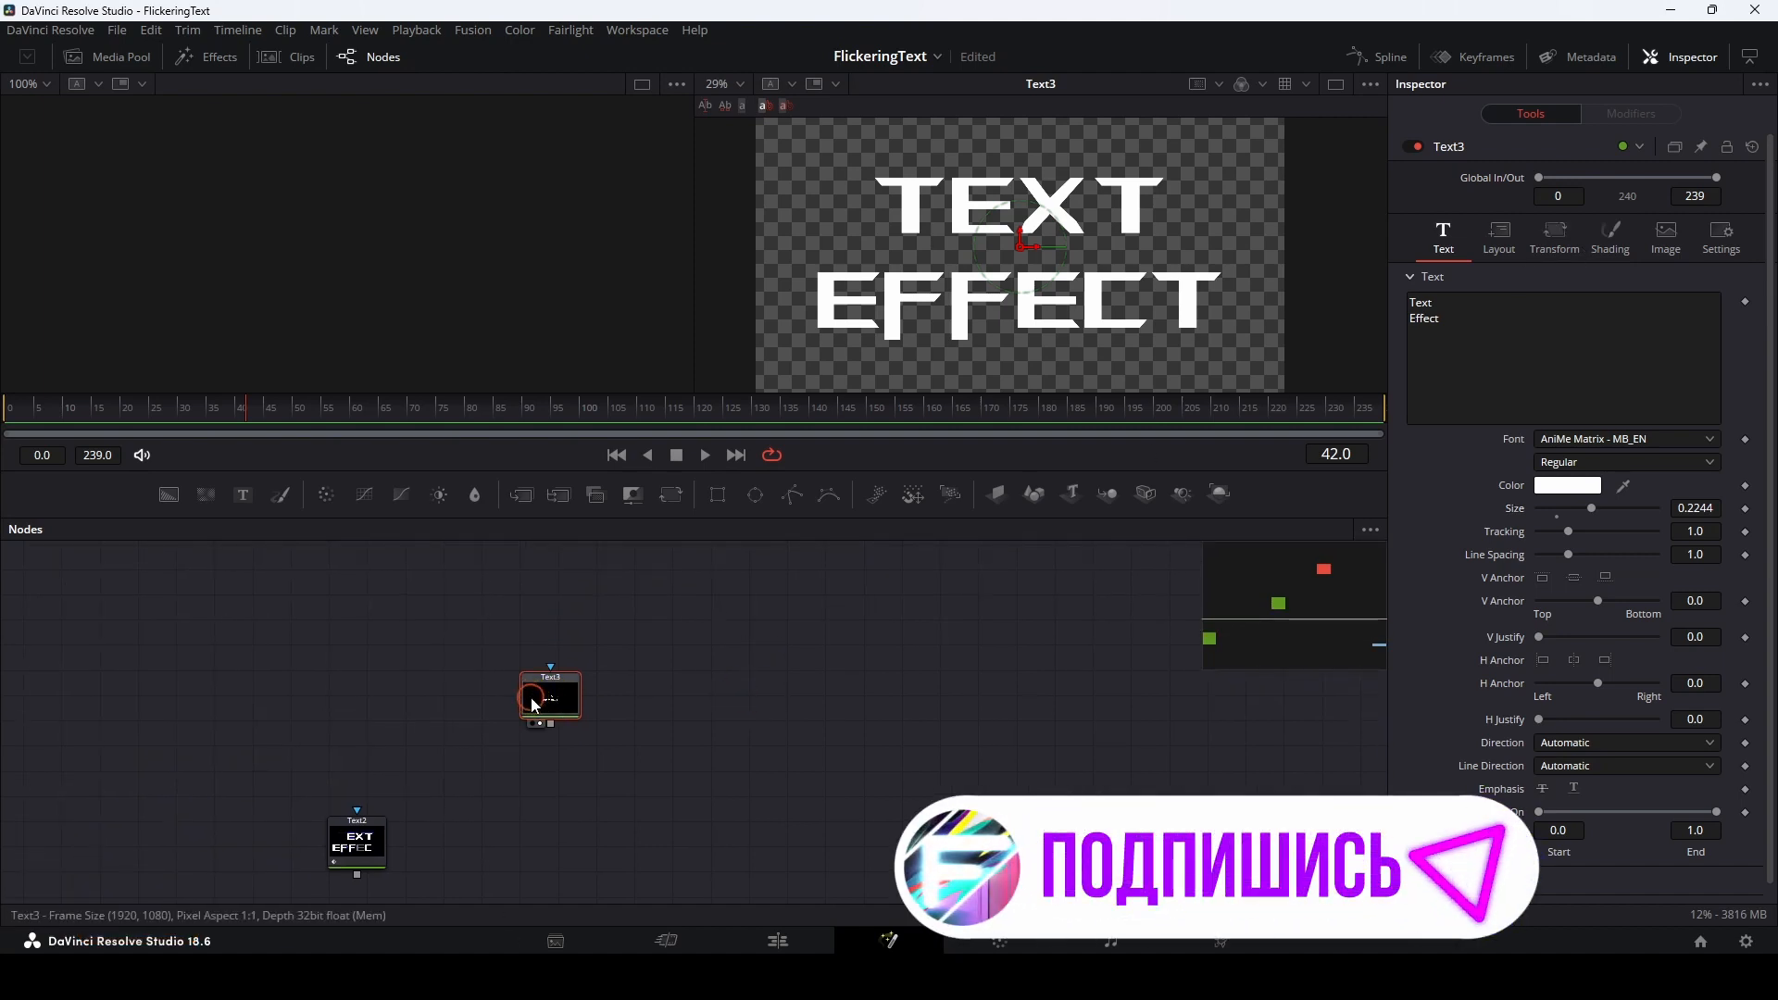
Duplicate the Text3 node and place the copy above and to the right of the original
{"action": "left_click", "coordinate": [531, 698]}
{"action": "key", "text": "ctrl+c"}
{"action": "left_click", "coordinate": [662, 650]}
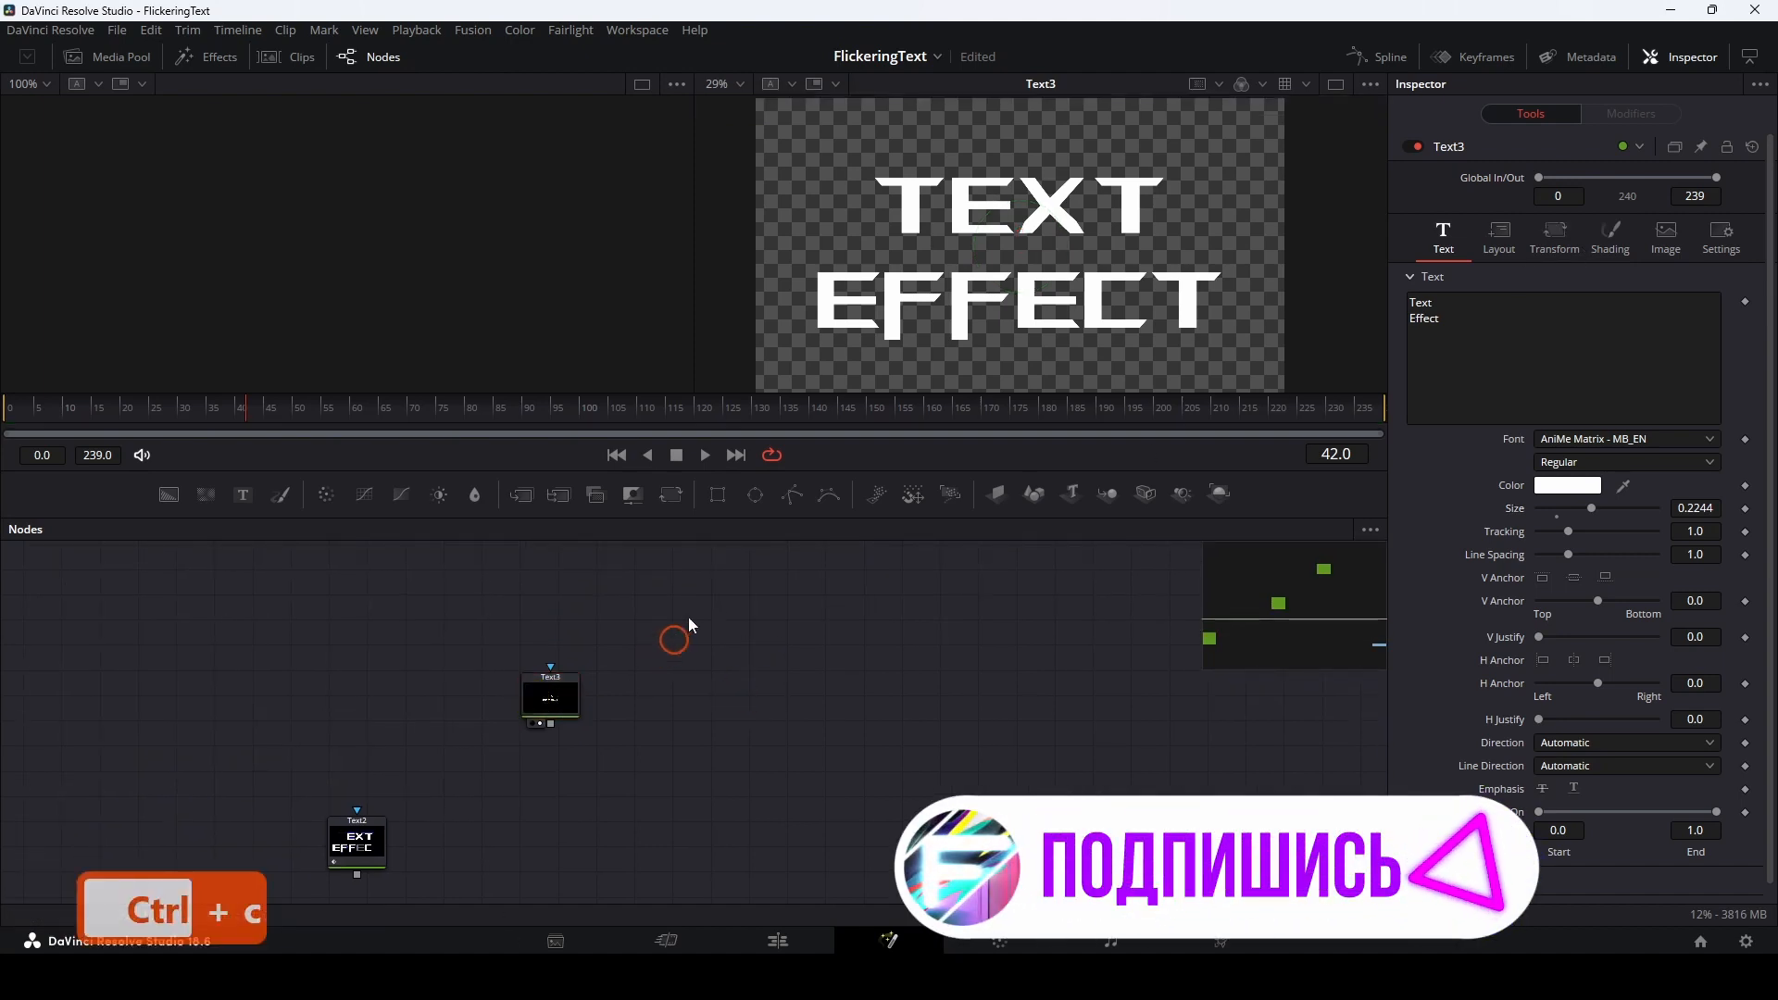
{"action": "key", "text": "ctrl+v"}
{"action": "left_click_drag", "start_coordinate": [654, 668], "coordinate": [737, 602]}
Disable the white solid fill of Text3_1 and enable its second shading element, Red Outline
{"action": "left_click", "coordinate": [1611, 233]}
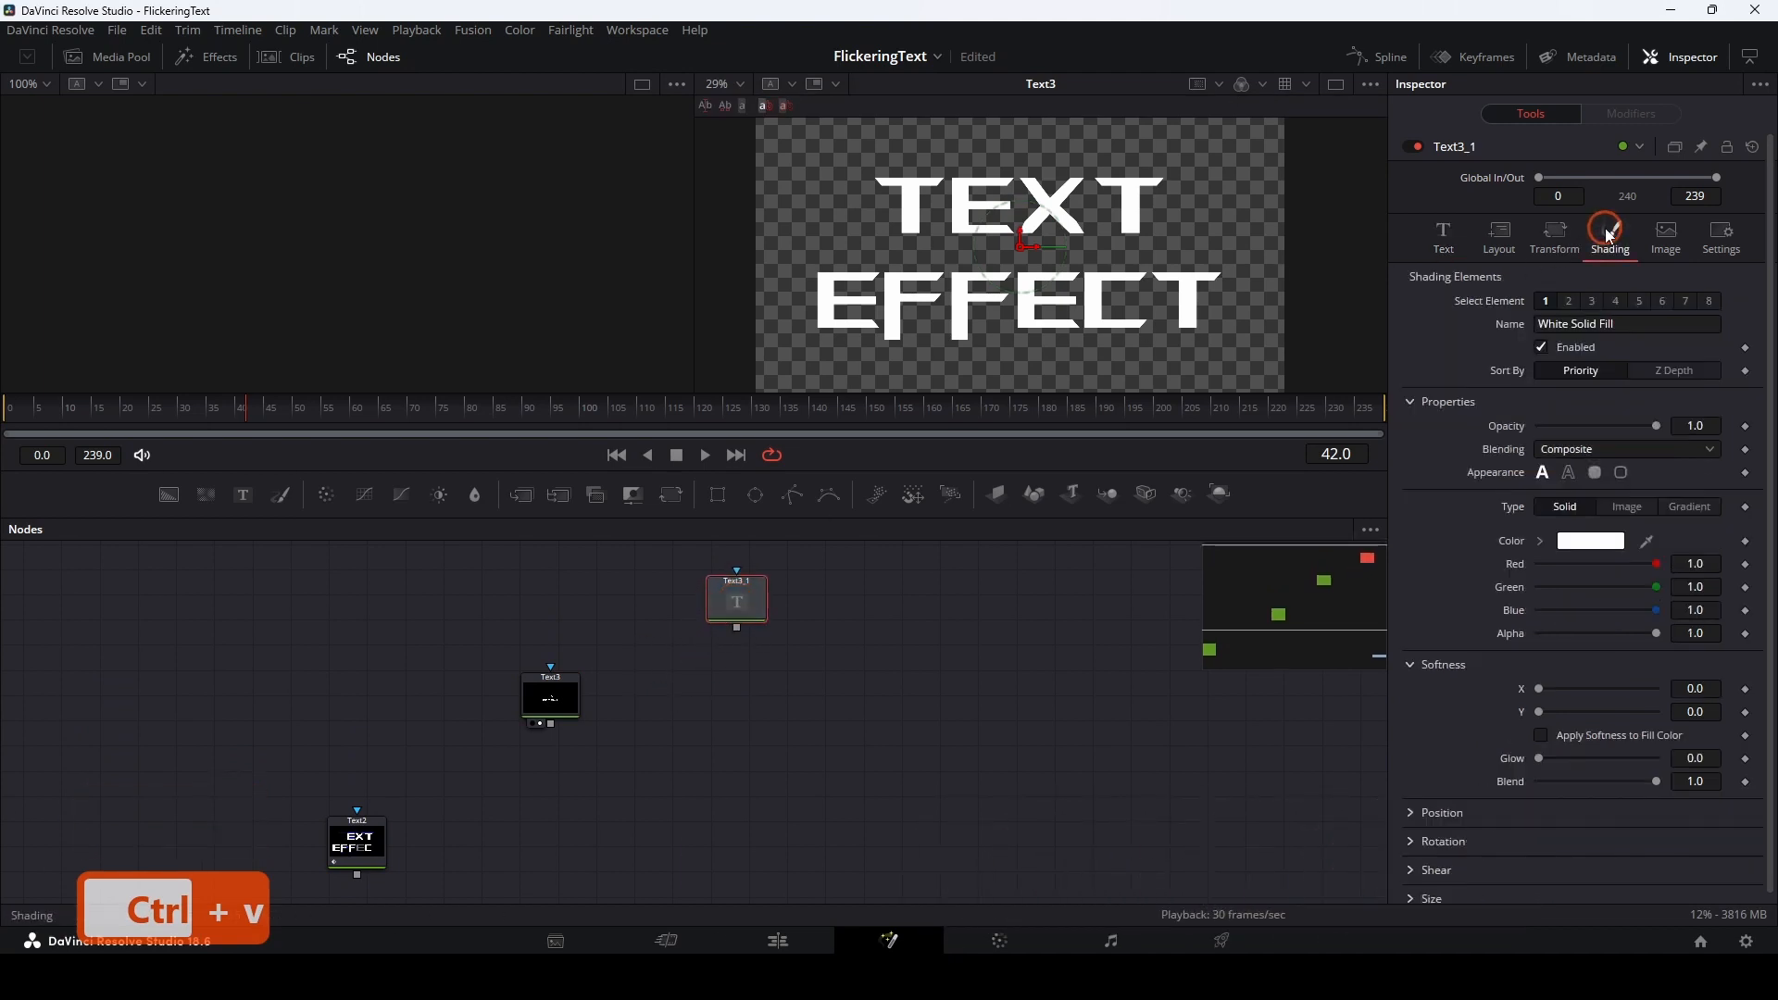
{"action": "left_click", "coordinate": [1541, 347]}
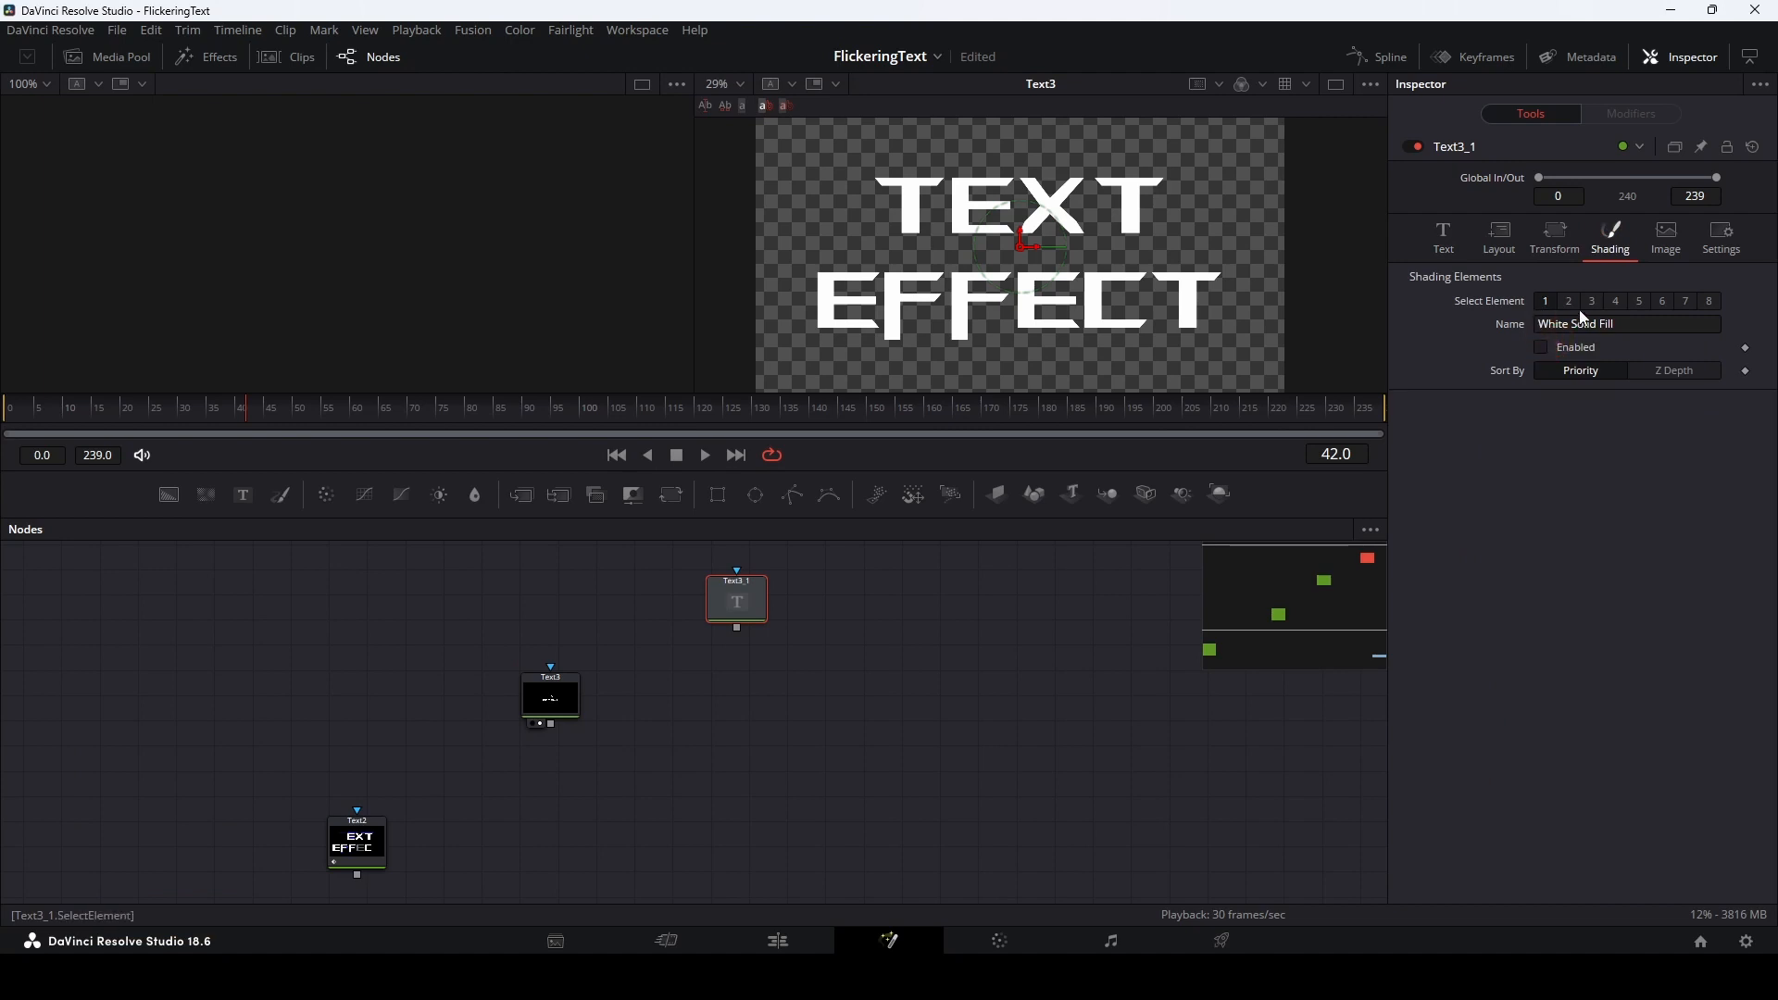
{"action": "left_click", "coordinate": [1572, 300]}
{"action": "left_click", "coordinate": [1542, 348]}
{"action": "left_click", "coordinate": [1541, 347]}
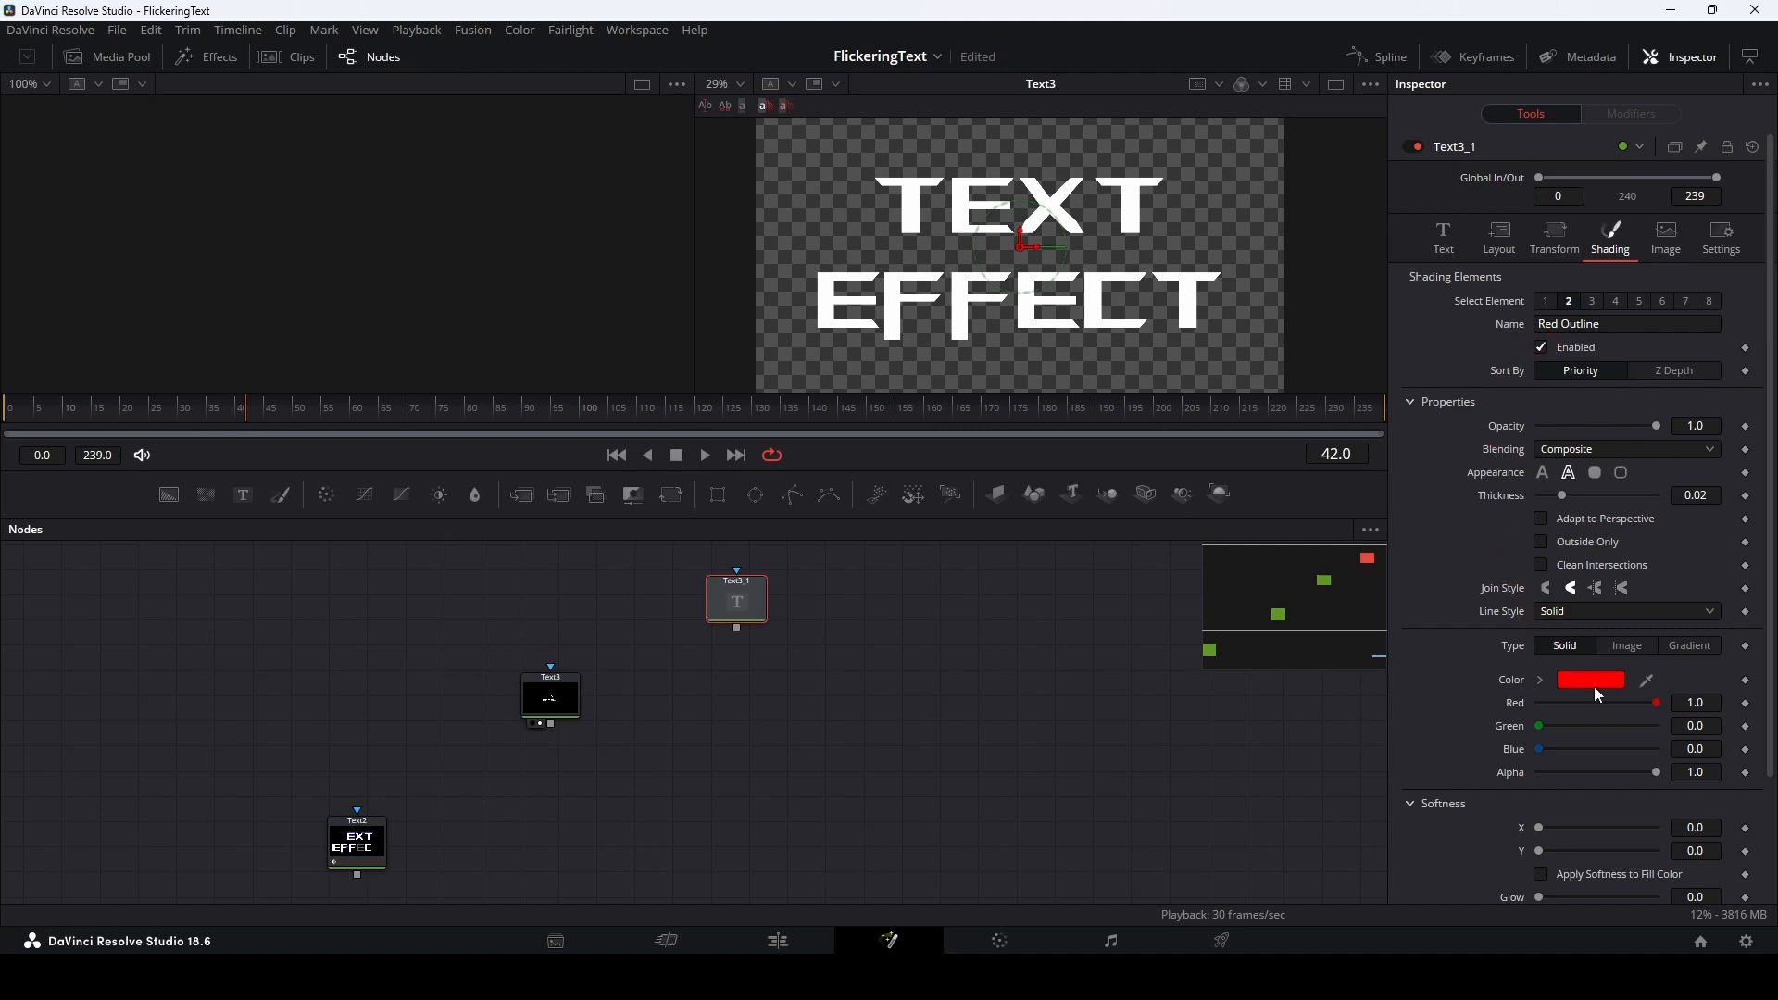
Change the Text3_1 outline color to cyan, about red 0.129, green 1.0 and blue 0.925
{"action": "left_click", "coordinate": [1597, 678]}
{"action": "left_click_drag", "start_coordinate": [1000, 371], "coordinate": [984, 350]}
{"action": "left_click", "coordinate": [1067, 652]}
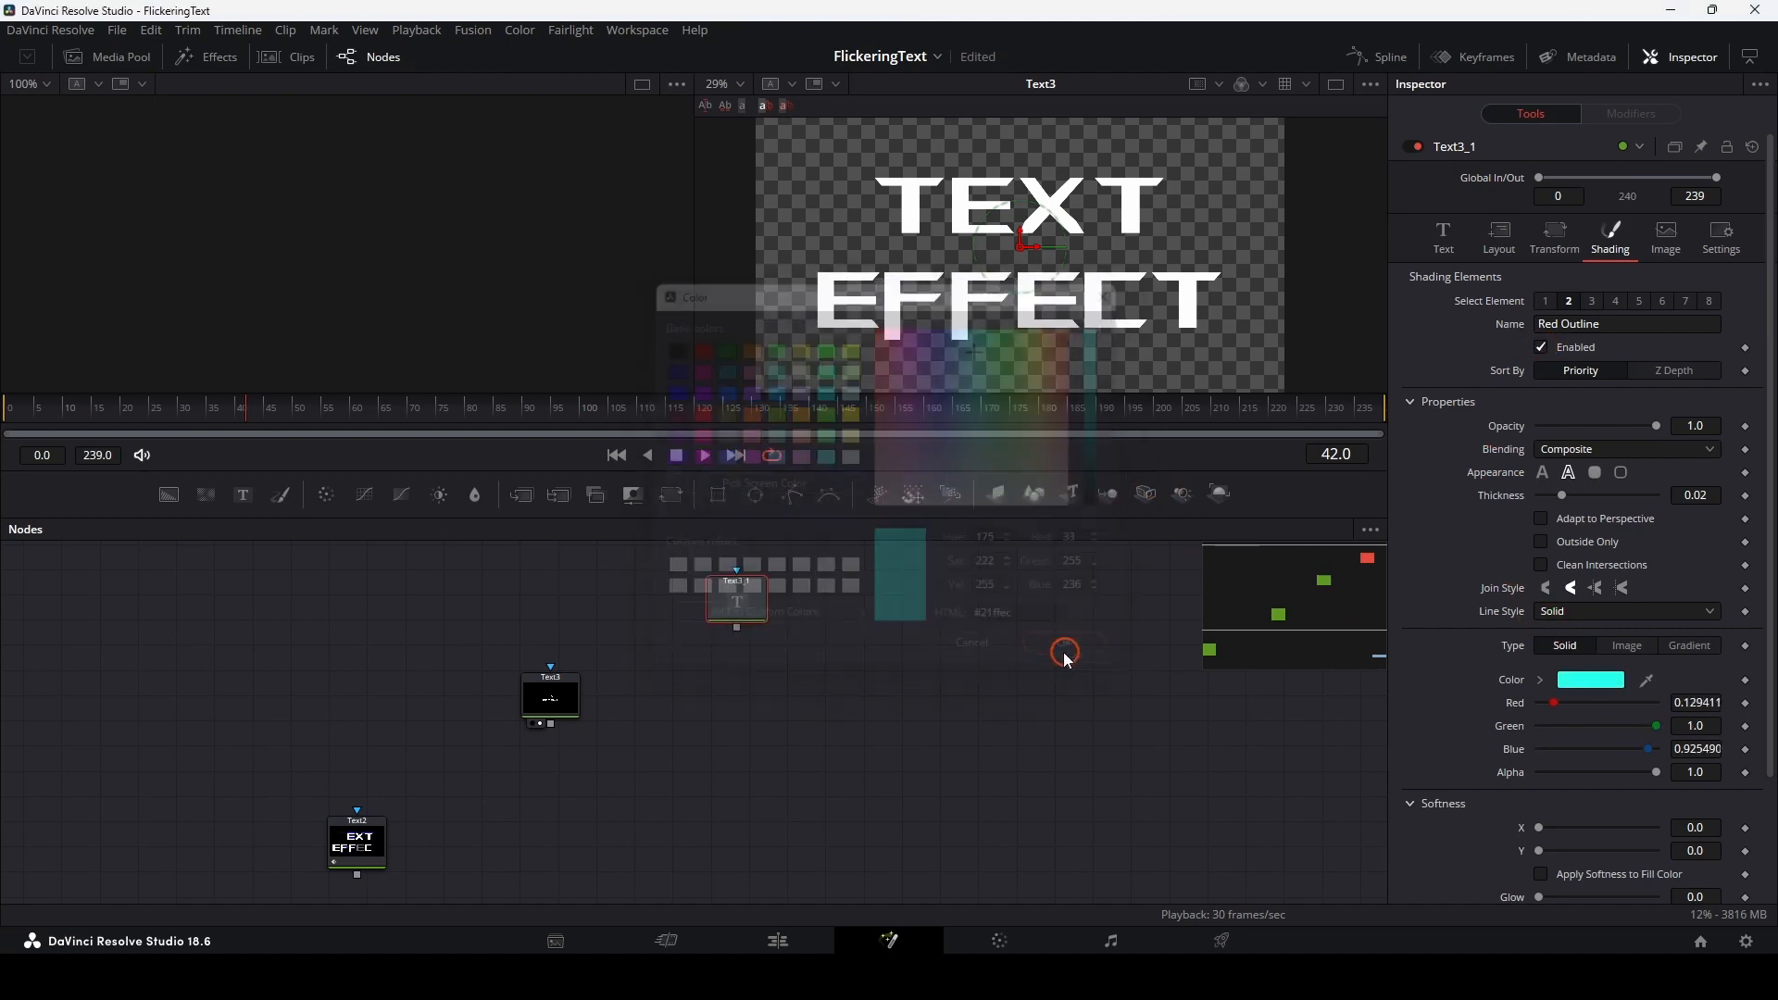
Merge the outlined Text3_1 over Text3 and show the resulting Merge1 in the viewer
{"action": "left_click", "coordinate": [729, 602]}
{"action": "key", "text": "2"}
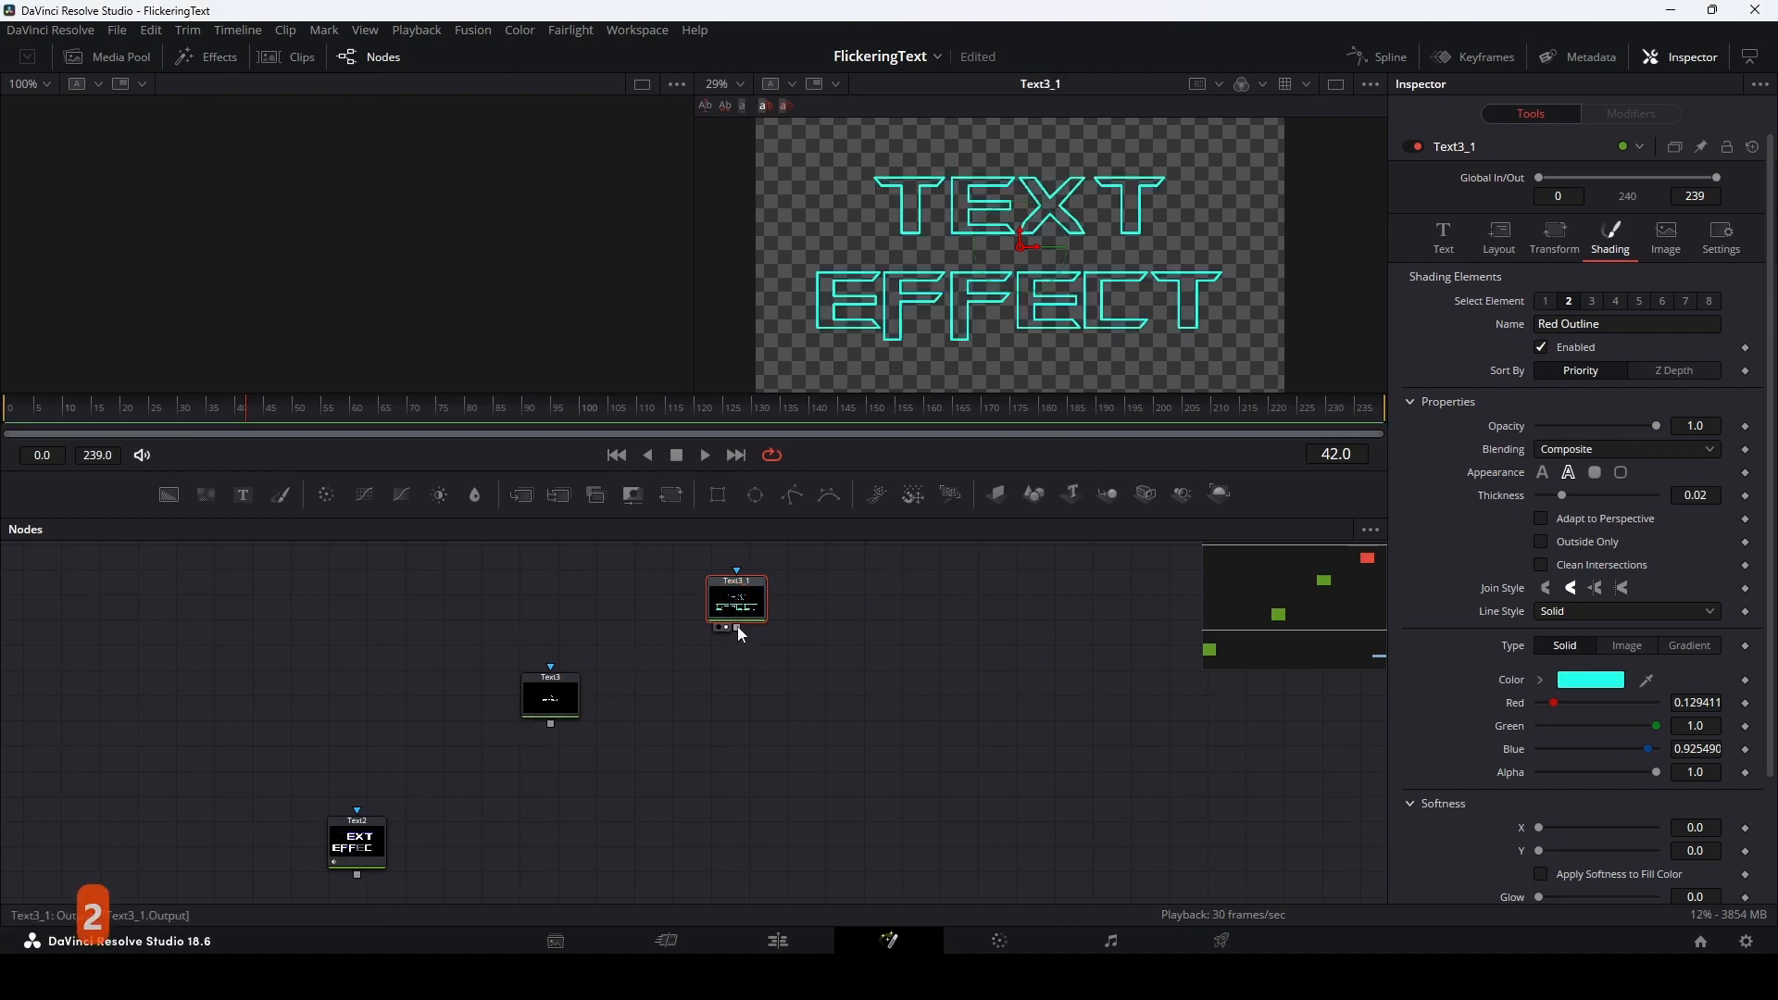
{"action": "left_click_drag", "start_coordinate": [738, 630], "coordinate": [552, 725]}
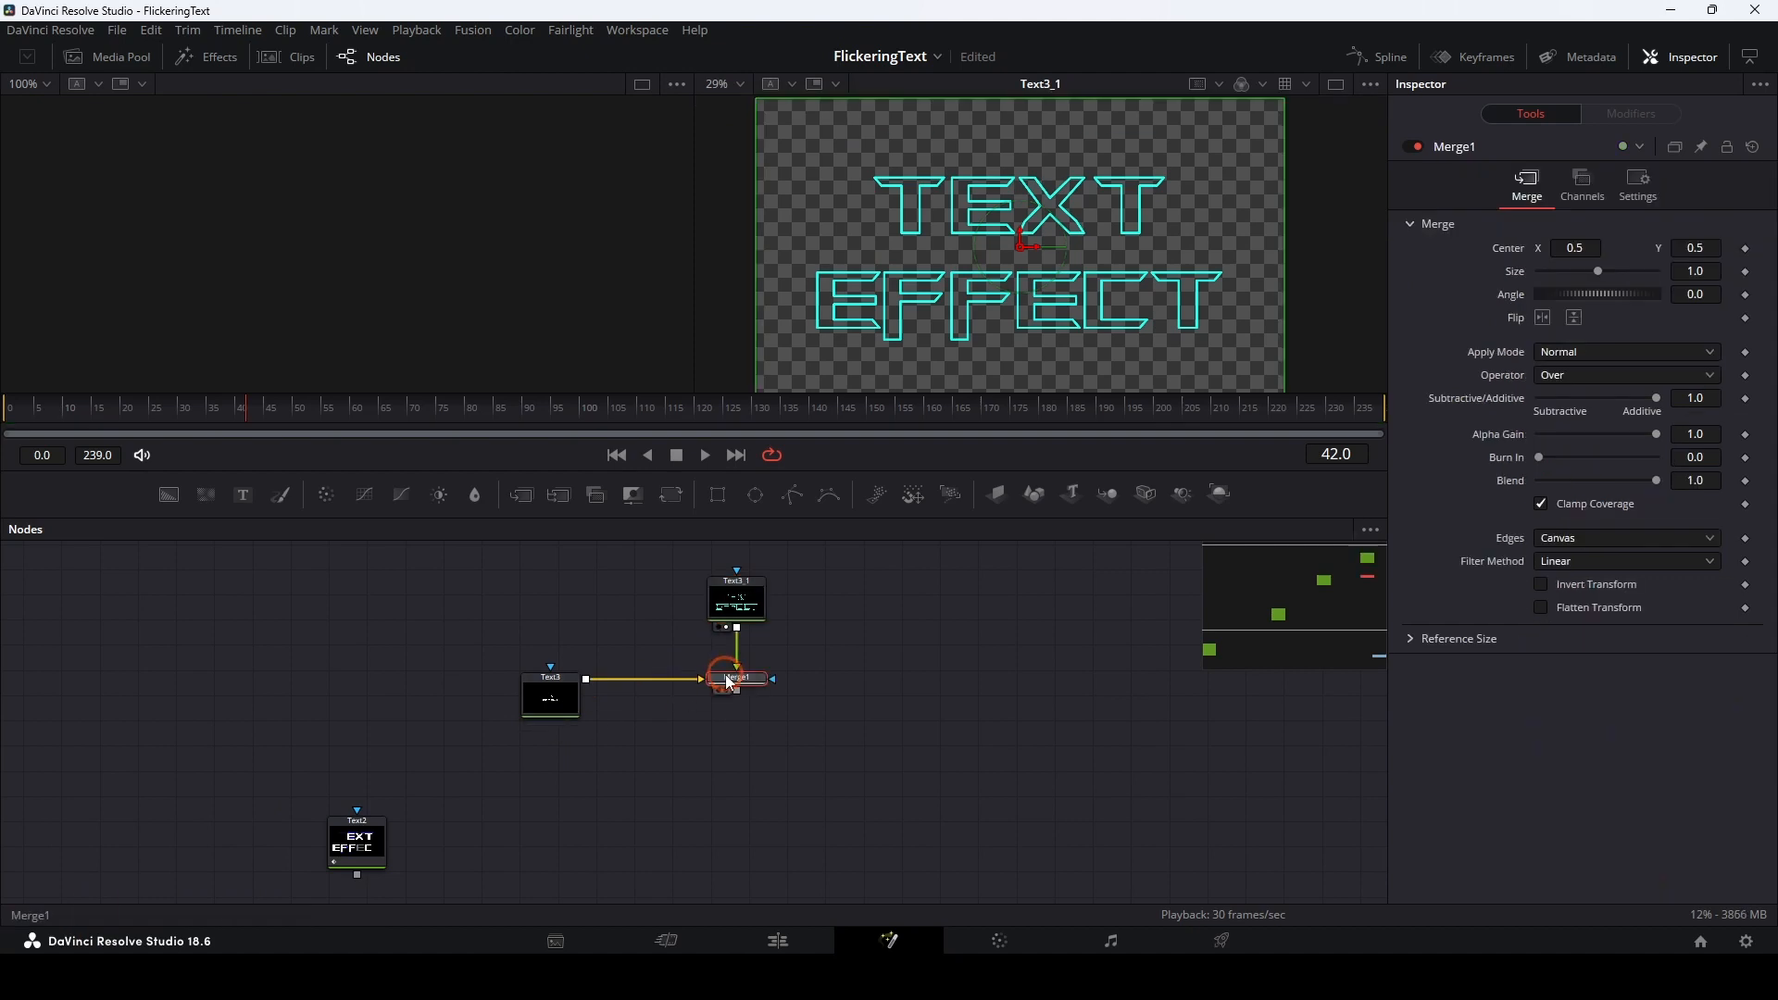
{"action": "key", "text": "2"}
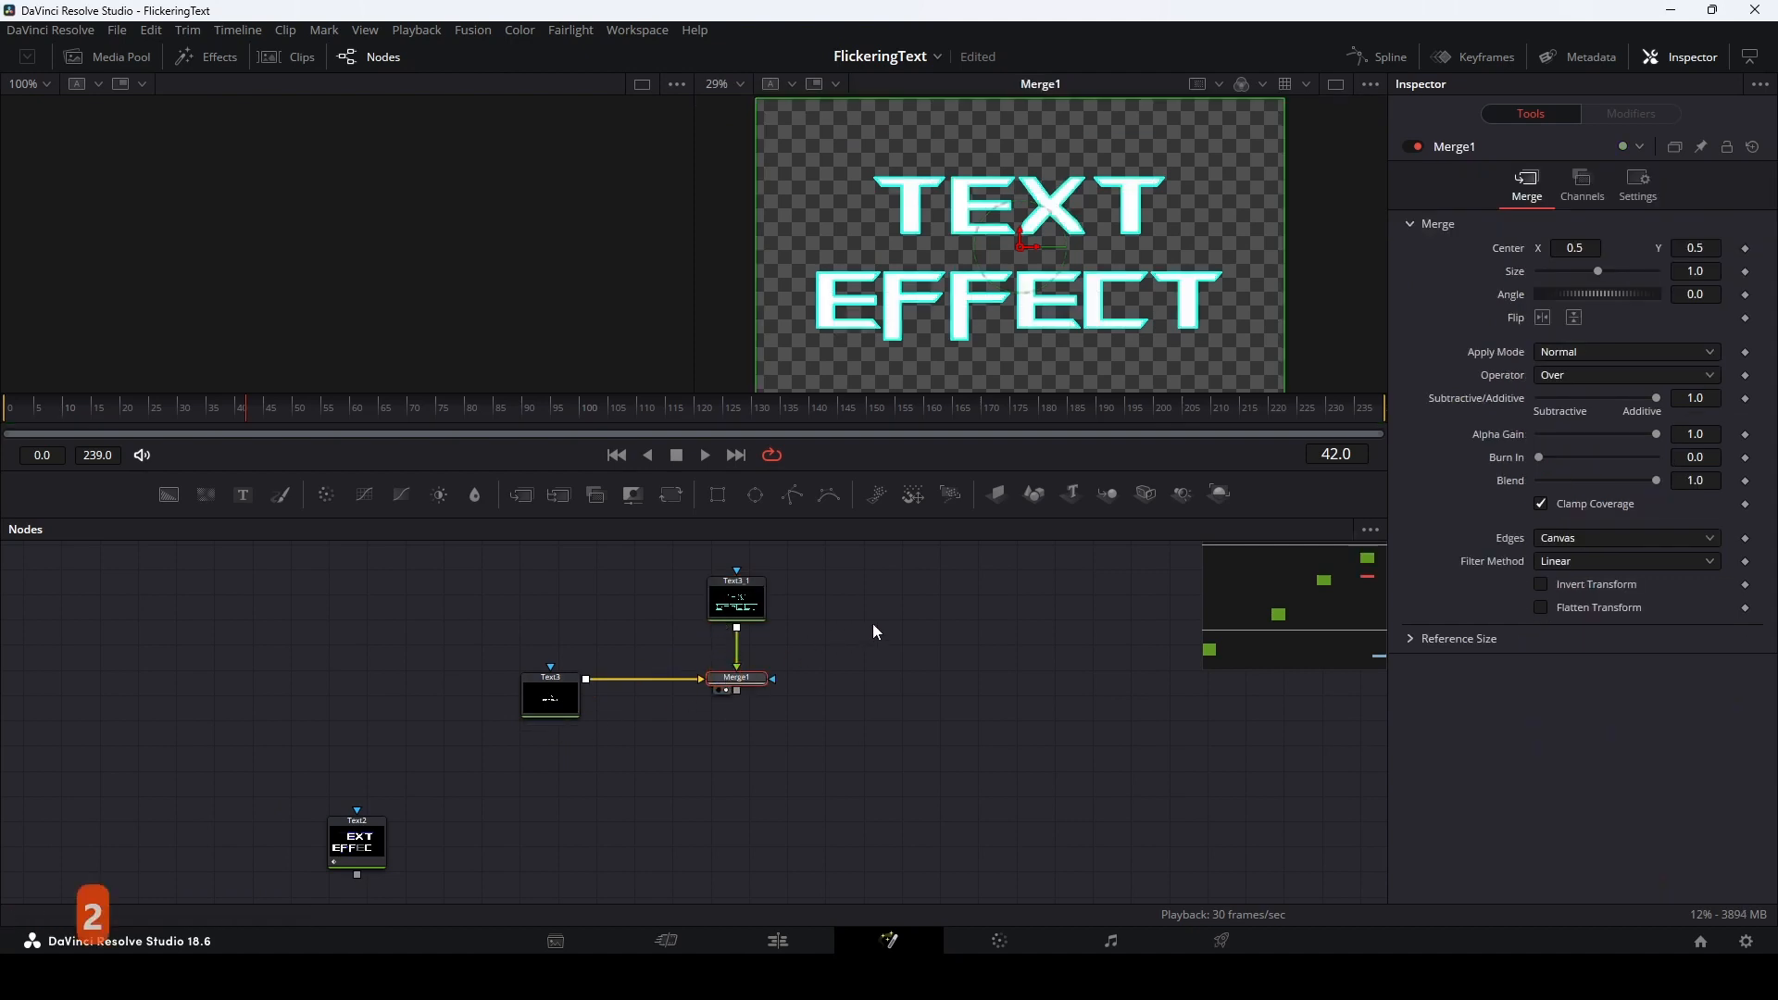
Add a Follower modifier to the Text3 text with a delay of 3.6 and Completely Random order
{"action": "left_click", "coordinate": [561, 686]}
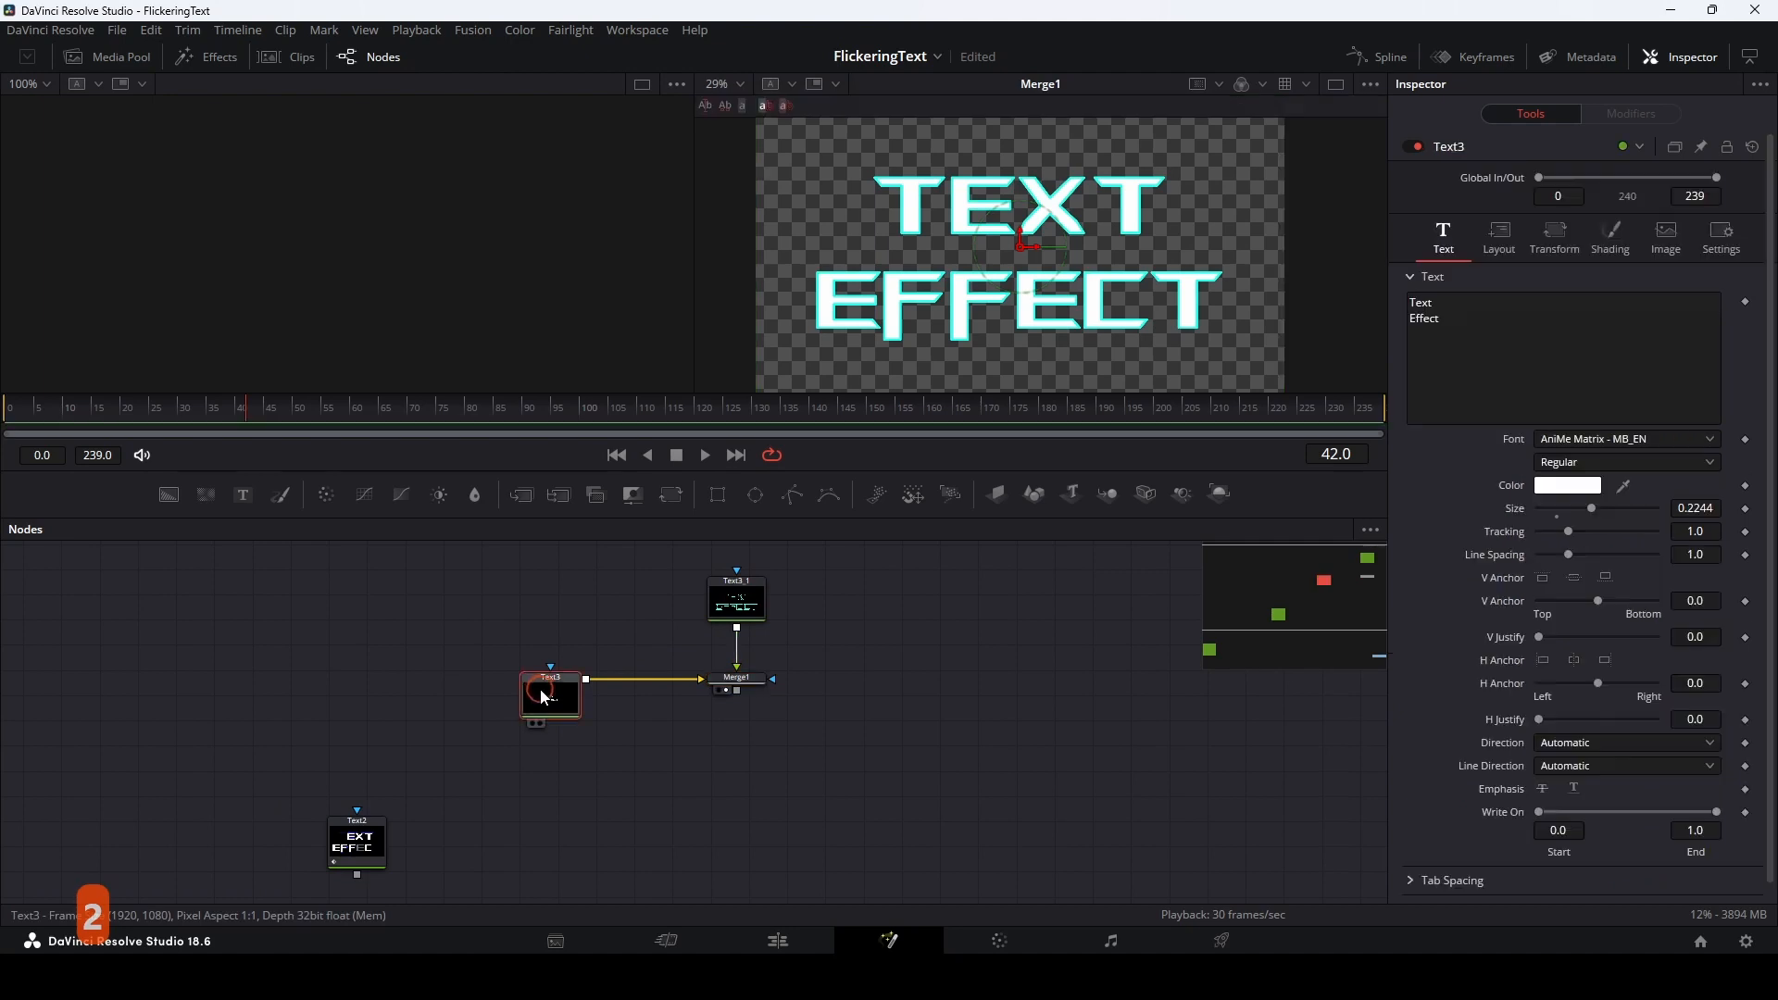
{"action": "right_click", "coordinate": [1467, 324]}
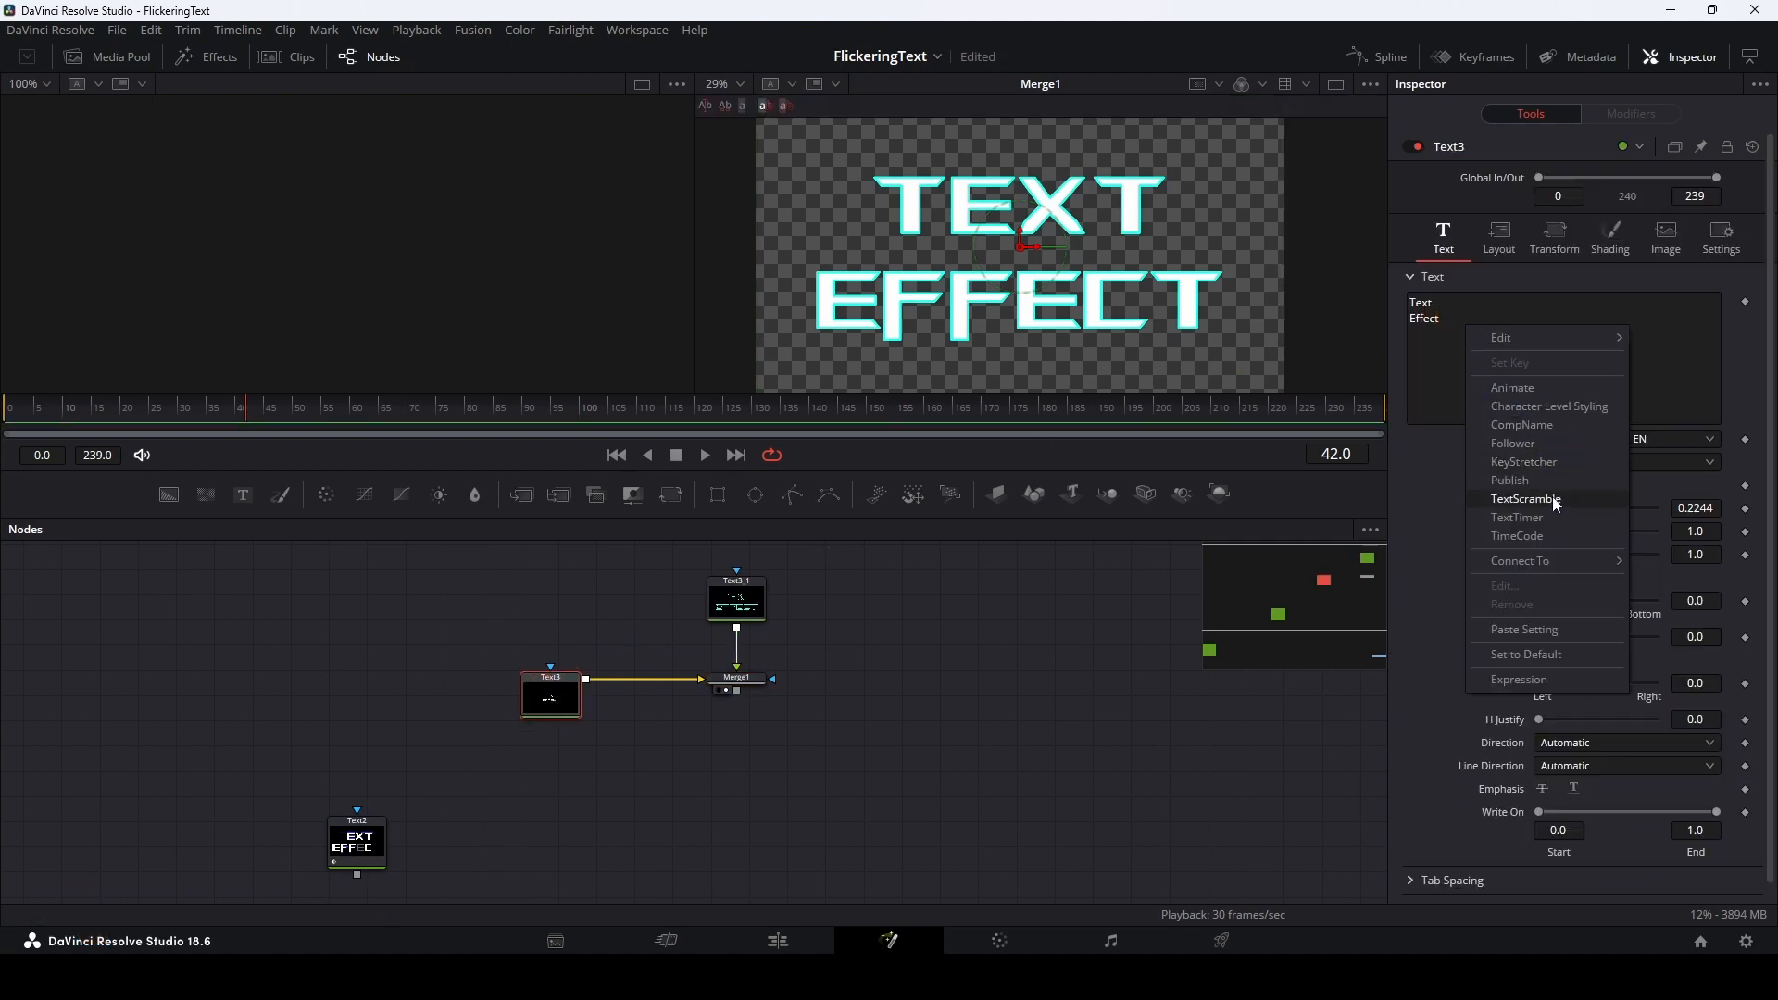
{"action": "left_click", "coordinate": [1544, 444]}
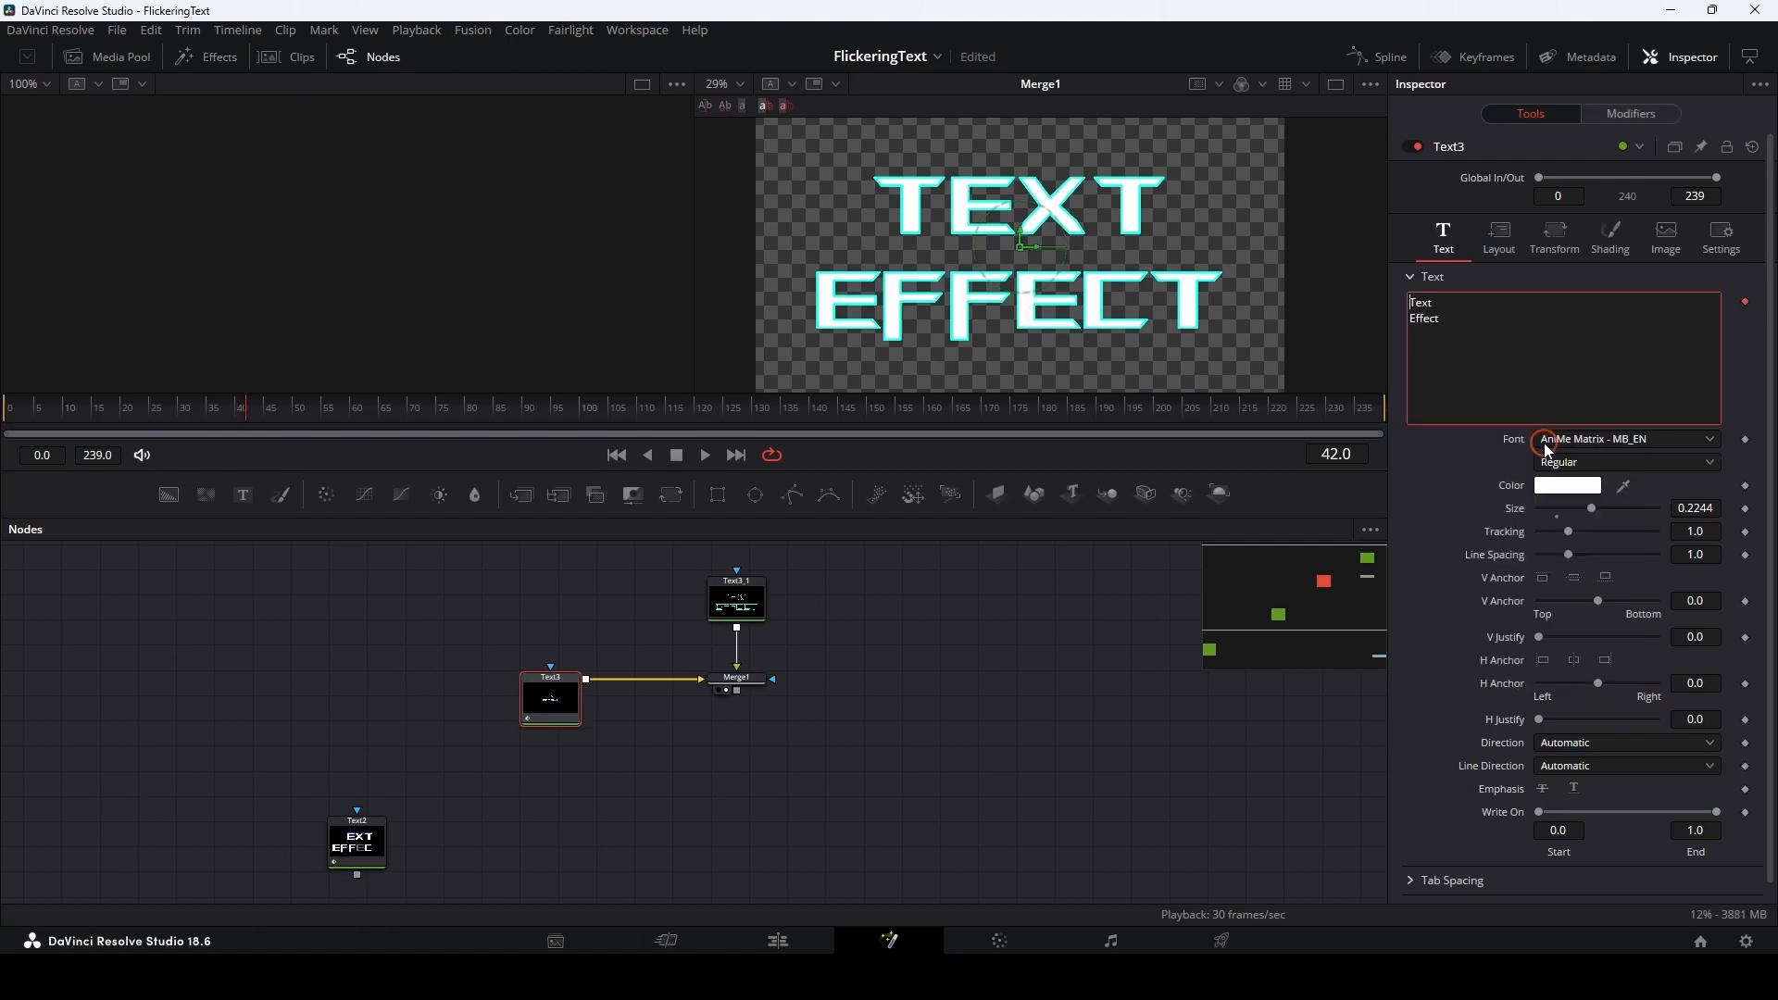
{"action": "left_click", "coordinate": [1654, 112]}
{"action": "left_click_drag", "start_coordinate": [1599, 297], "coordinate": [1607, 293]}
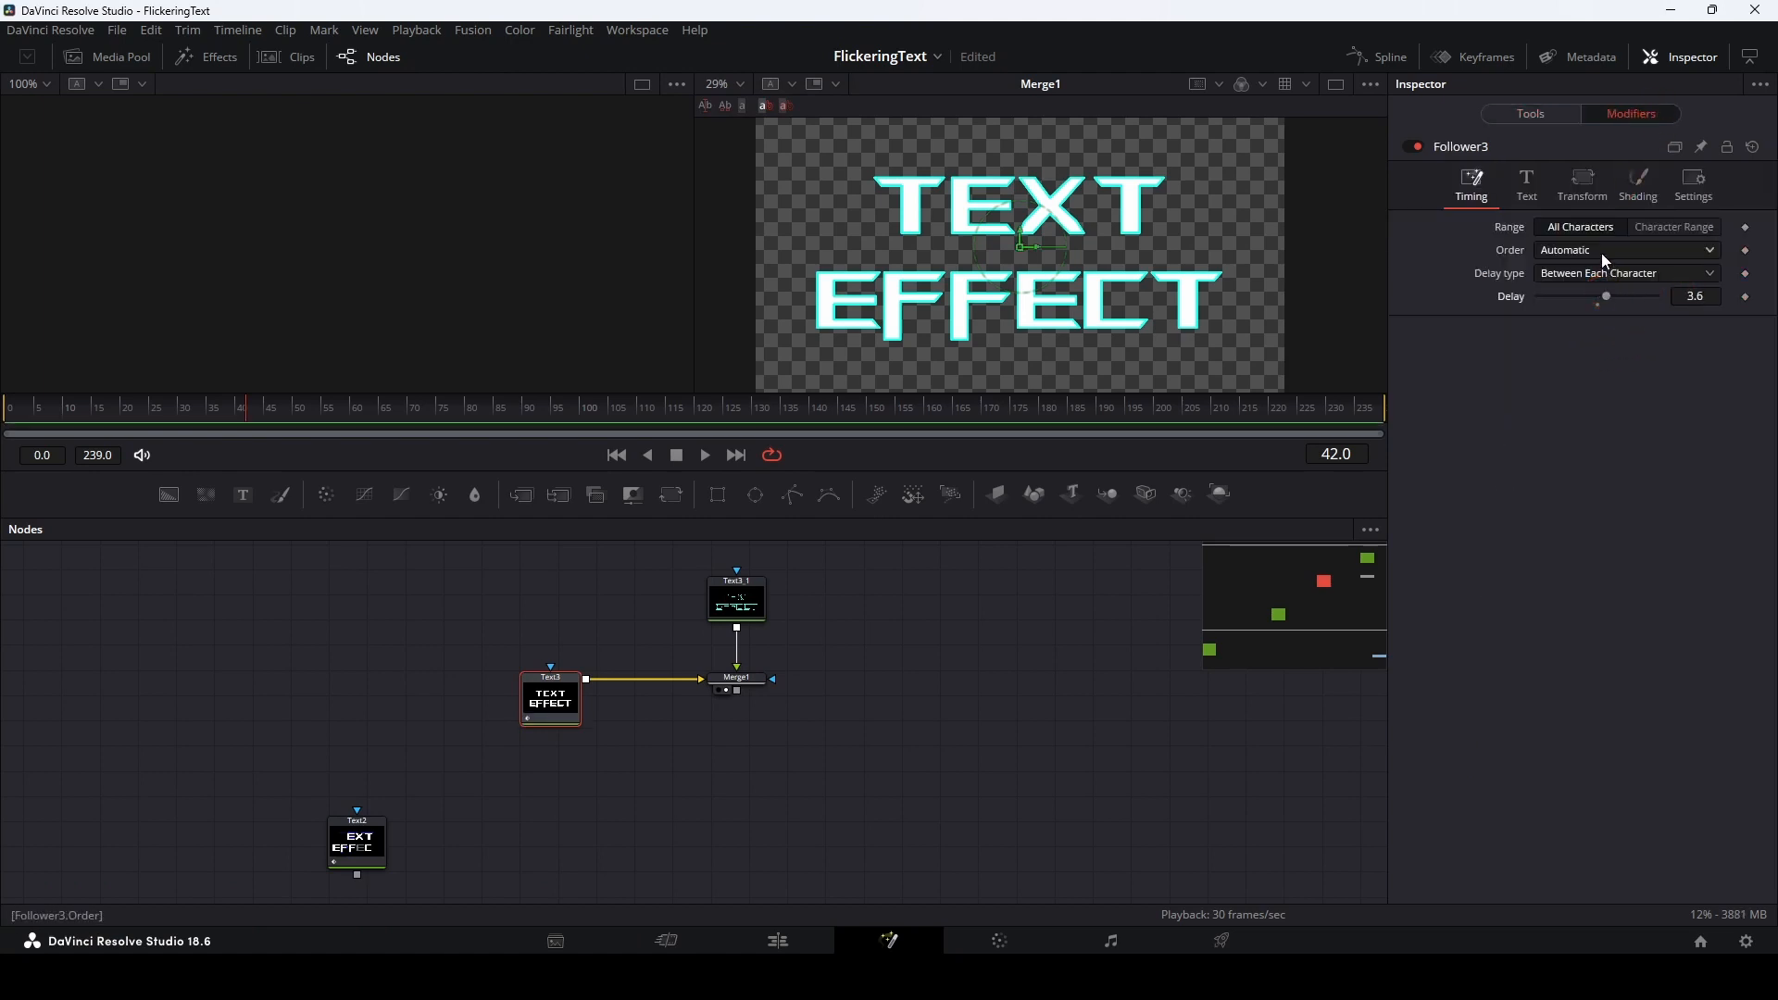
{"action": "left_click", "coordinate": [1602, 253]}
{"action": "left_click", "coordinate": [1606, 398]}
Modify the opacity of Follower3's white solid fill with Perturb
{"action": "left_click", "coordinate": [1640, 185]}
{"action": "left_click", "coordinate": [1565, 278]}
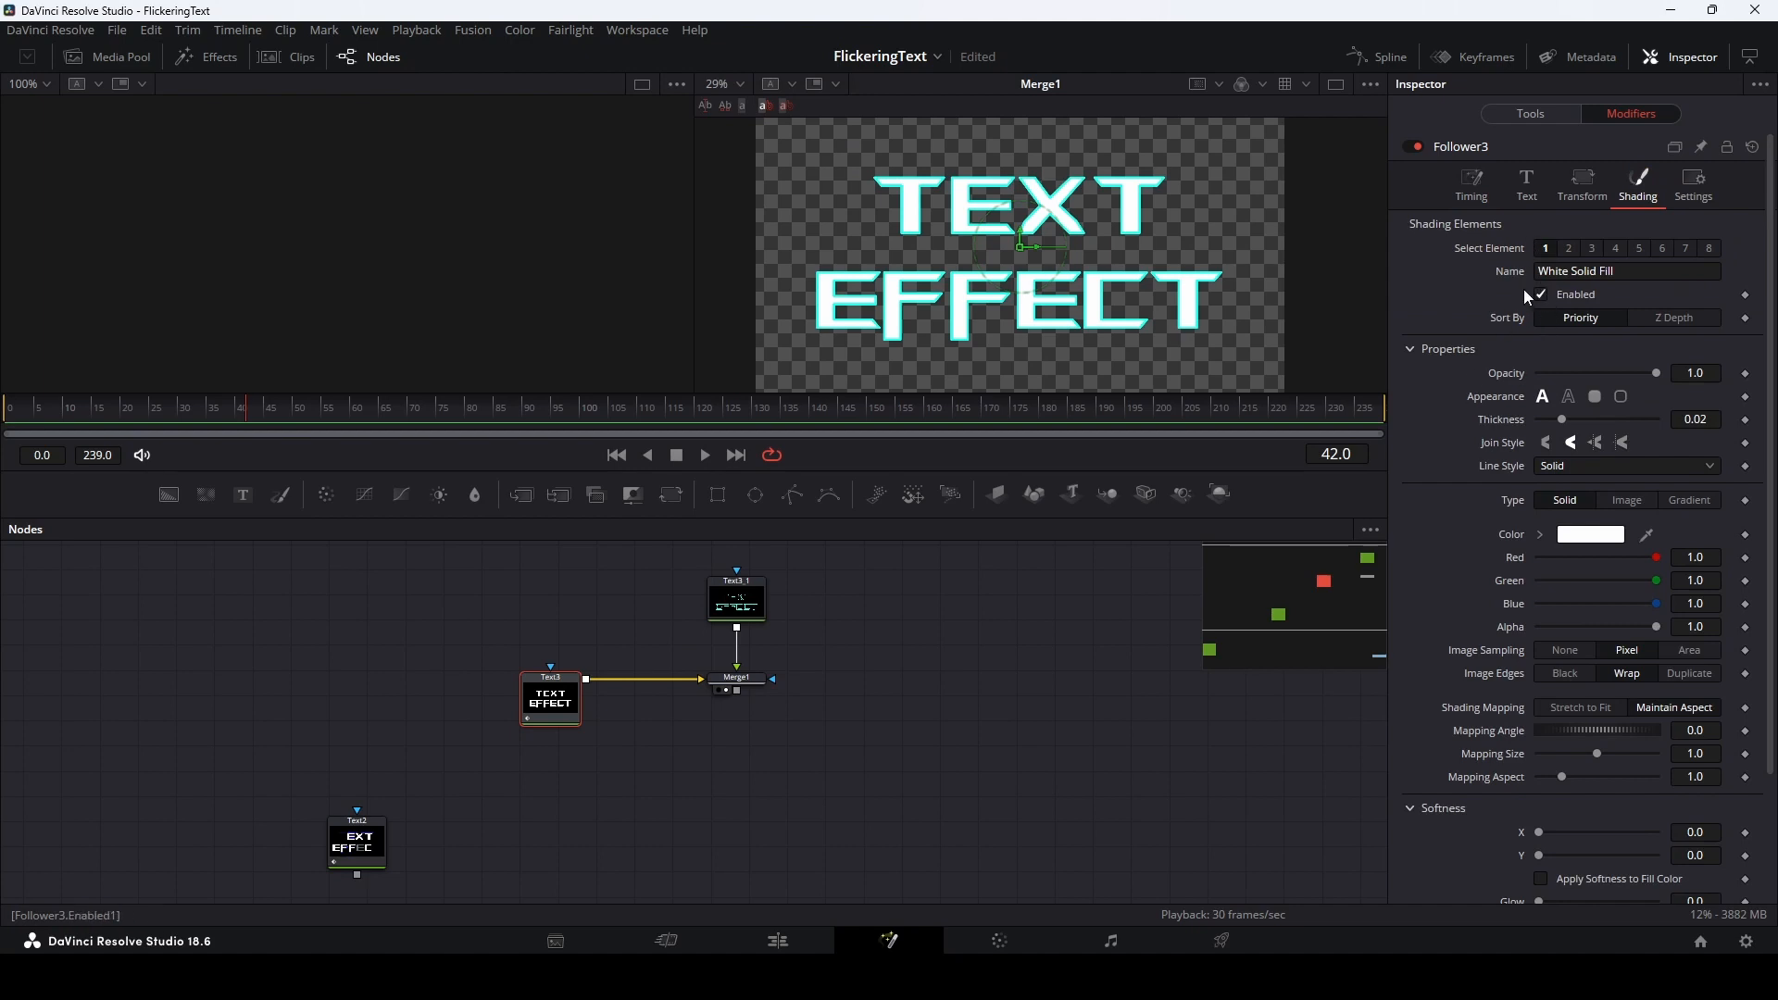
{"action": "right_click", "coordinate": [1498, 374]}
{"action": "mouse_move", "coordinate": [1546, 448]}
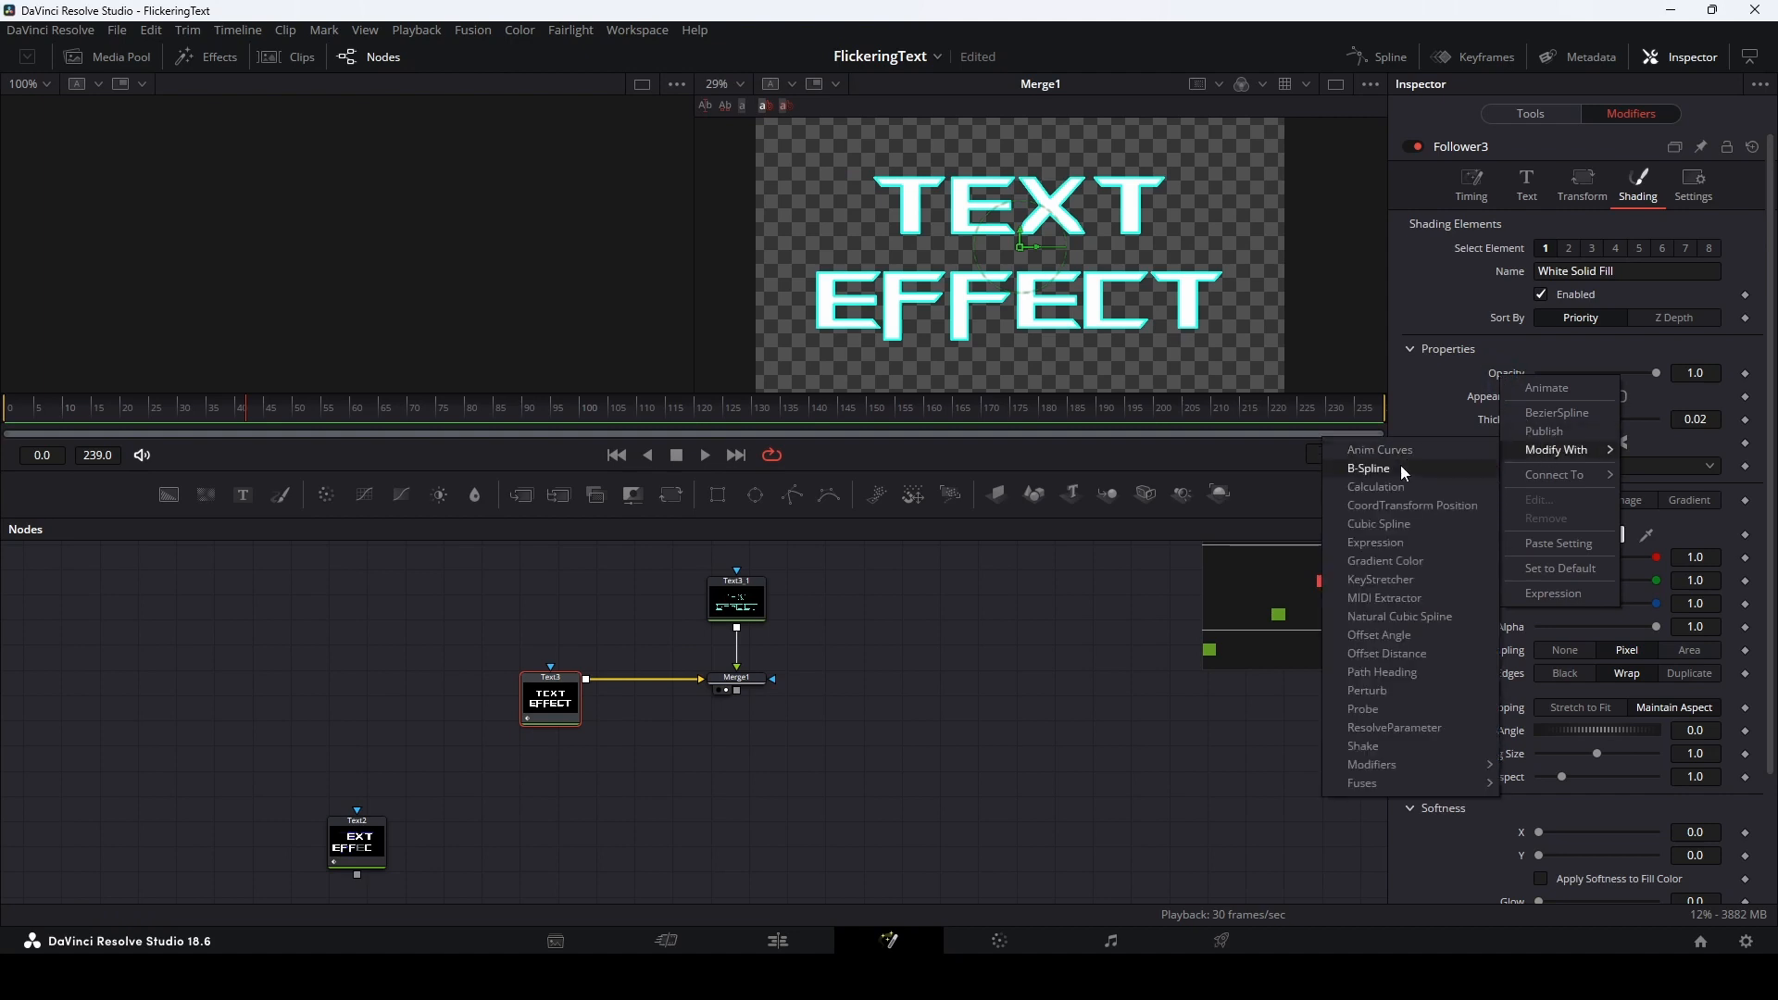
{"action": "left_click", "coordinate": [1391, 690]}
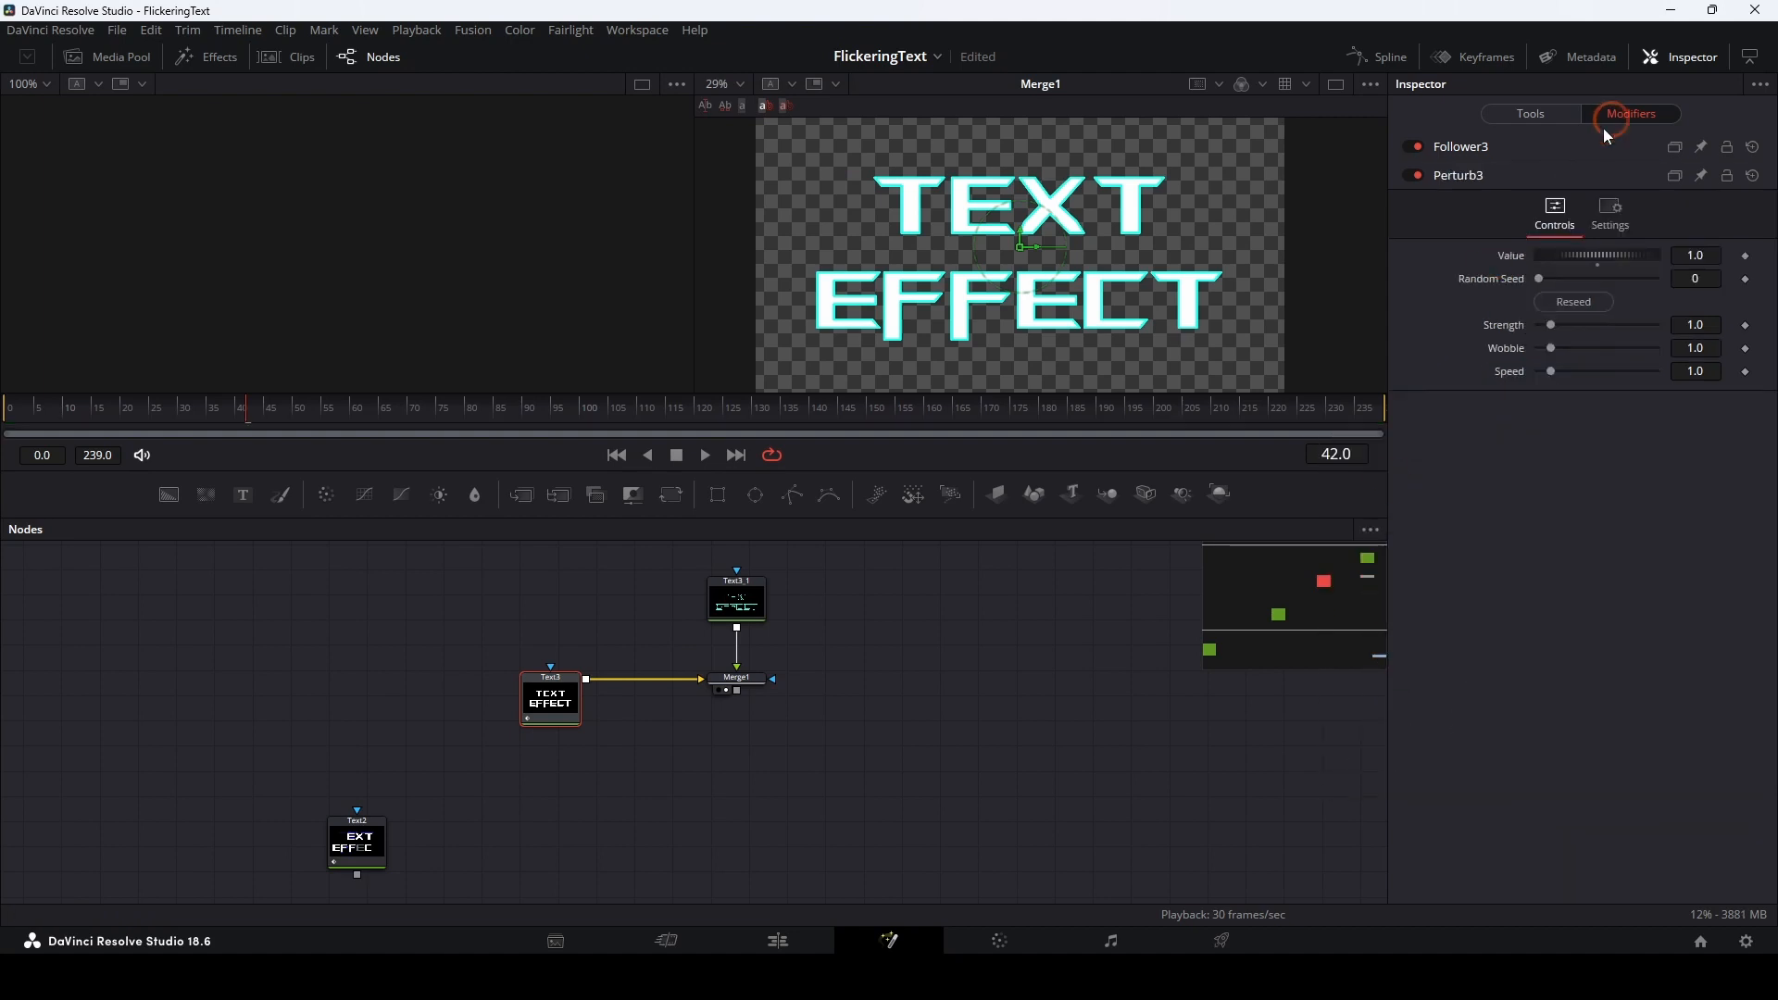
Set Perturb3's strength to about 3.7, wobble to 3.07 and speed to 5.12, and preview the animation
{"action": "left_click_drag", "start_coordinate": [1552, 328], "coordinate": [1601, 380]}
{"action": "key", "text": "space"}
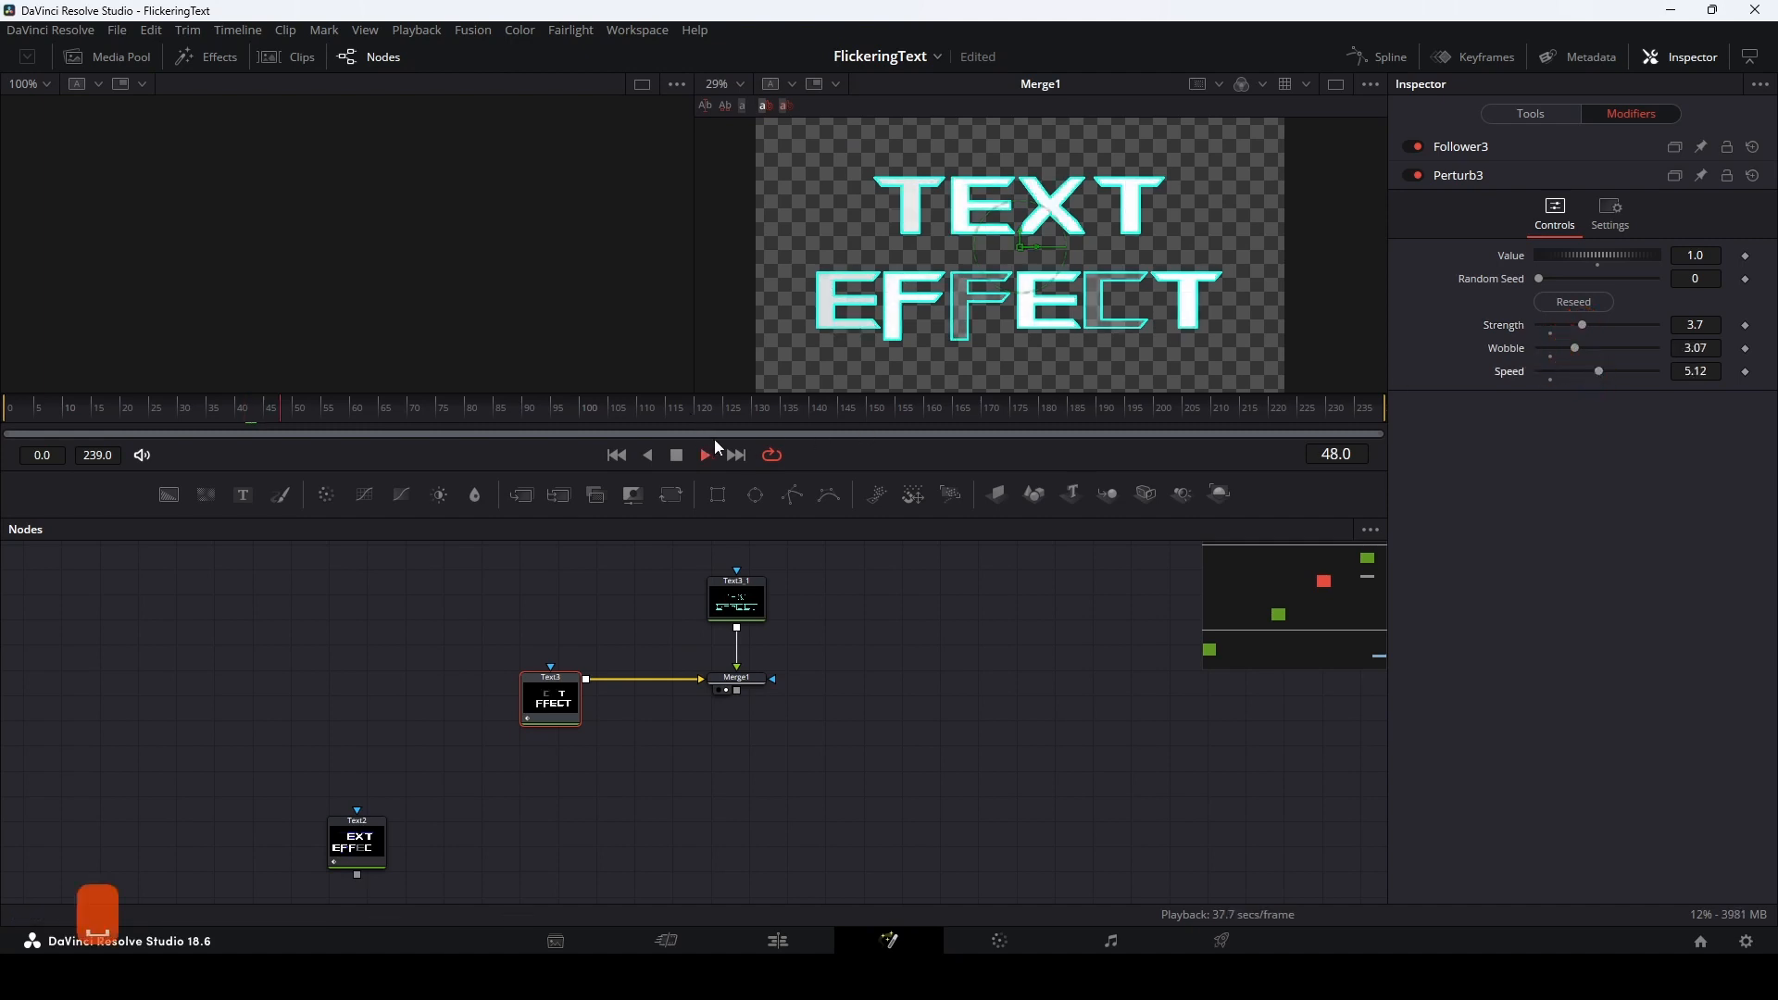
{"action": "key", "text": "space"}
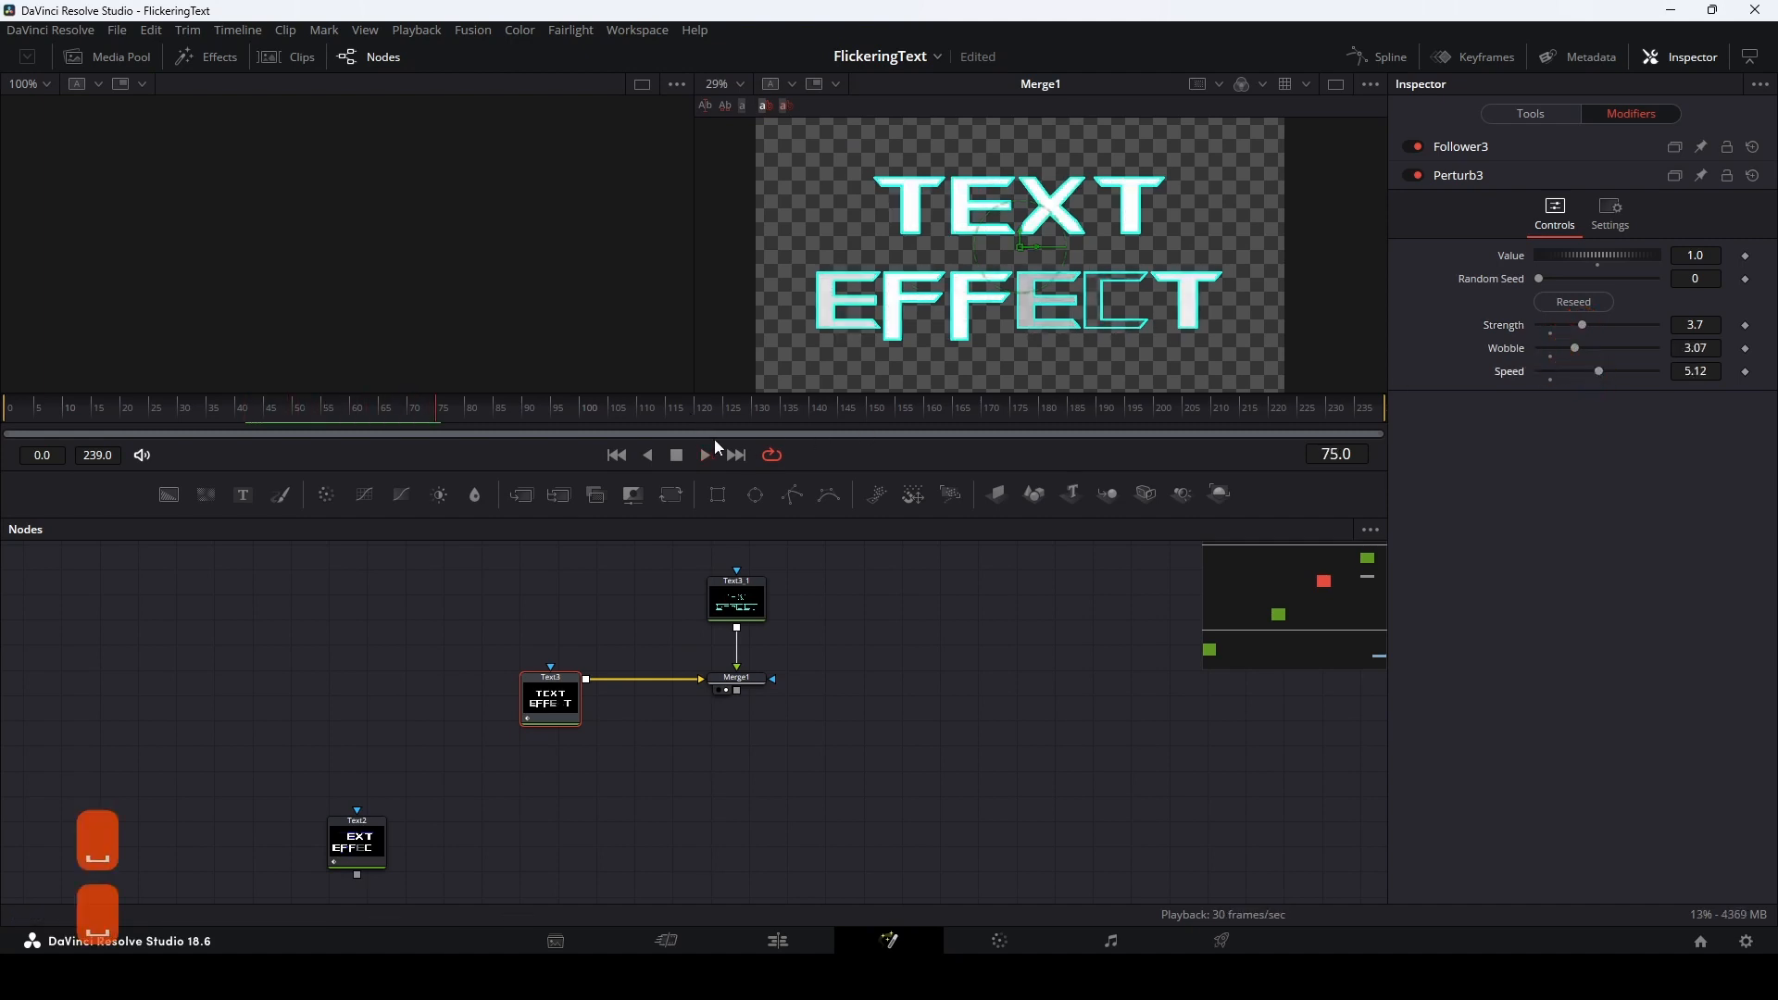
Add a Follower modifier to the Text3_1 text with a delay of 4.0 and Completely Random order
{"action": "left_click", "coordinate": [742, 600]}
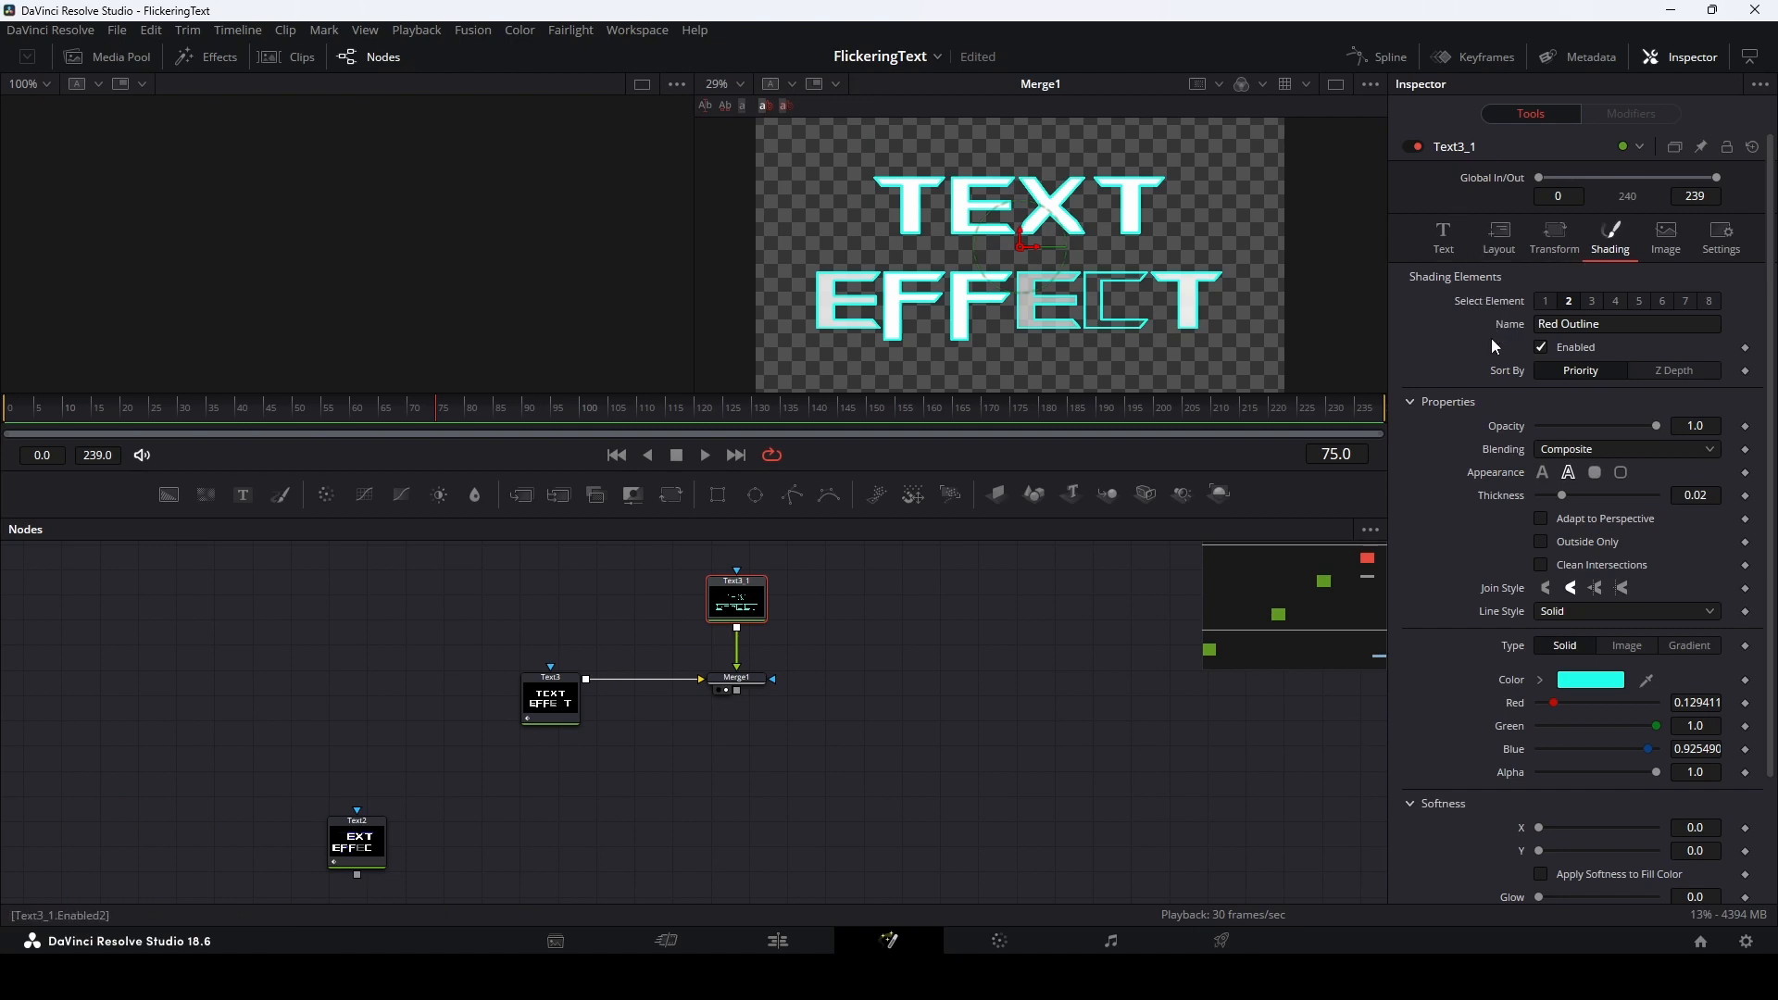
{"action": "left_click", "coordinate": [1444, 231]}
{"action": "left_click", "coordinate": [1537, 381]}
{"action": "right_click", "coordinate": [1521, 342]}
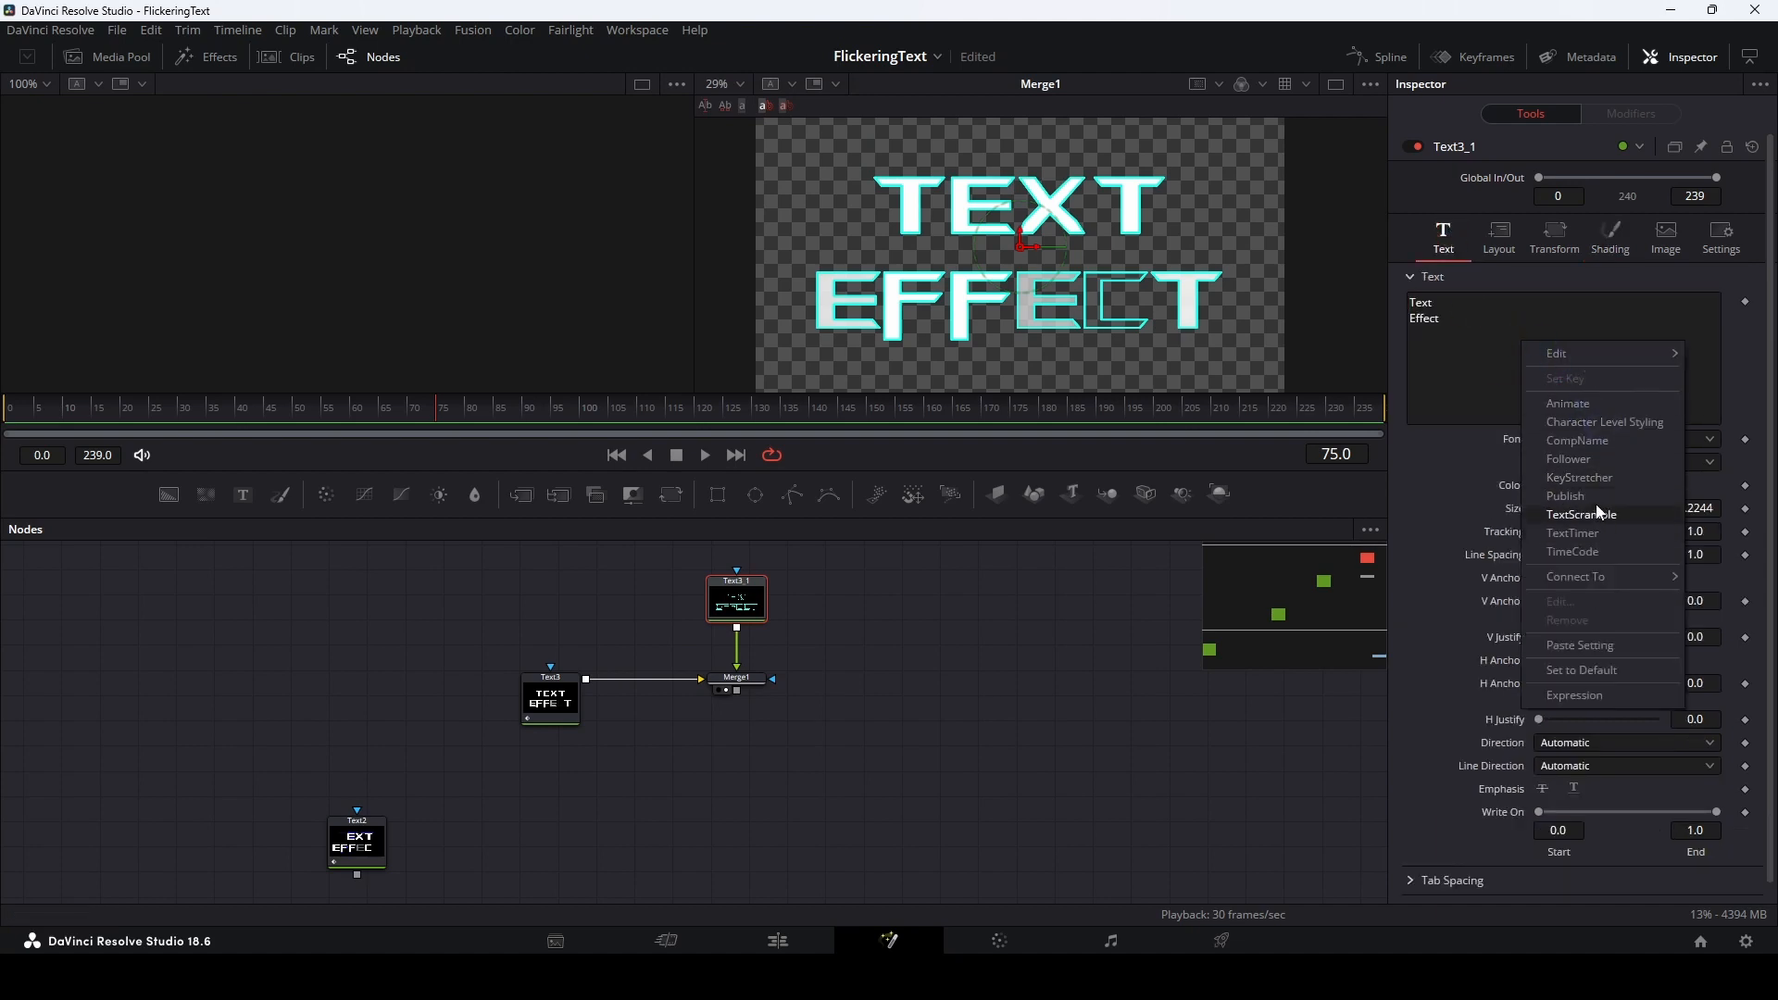
{"action": "left_click", "coordinate": [1598, 459]}
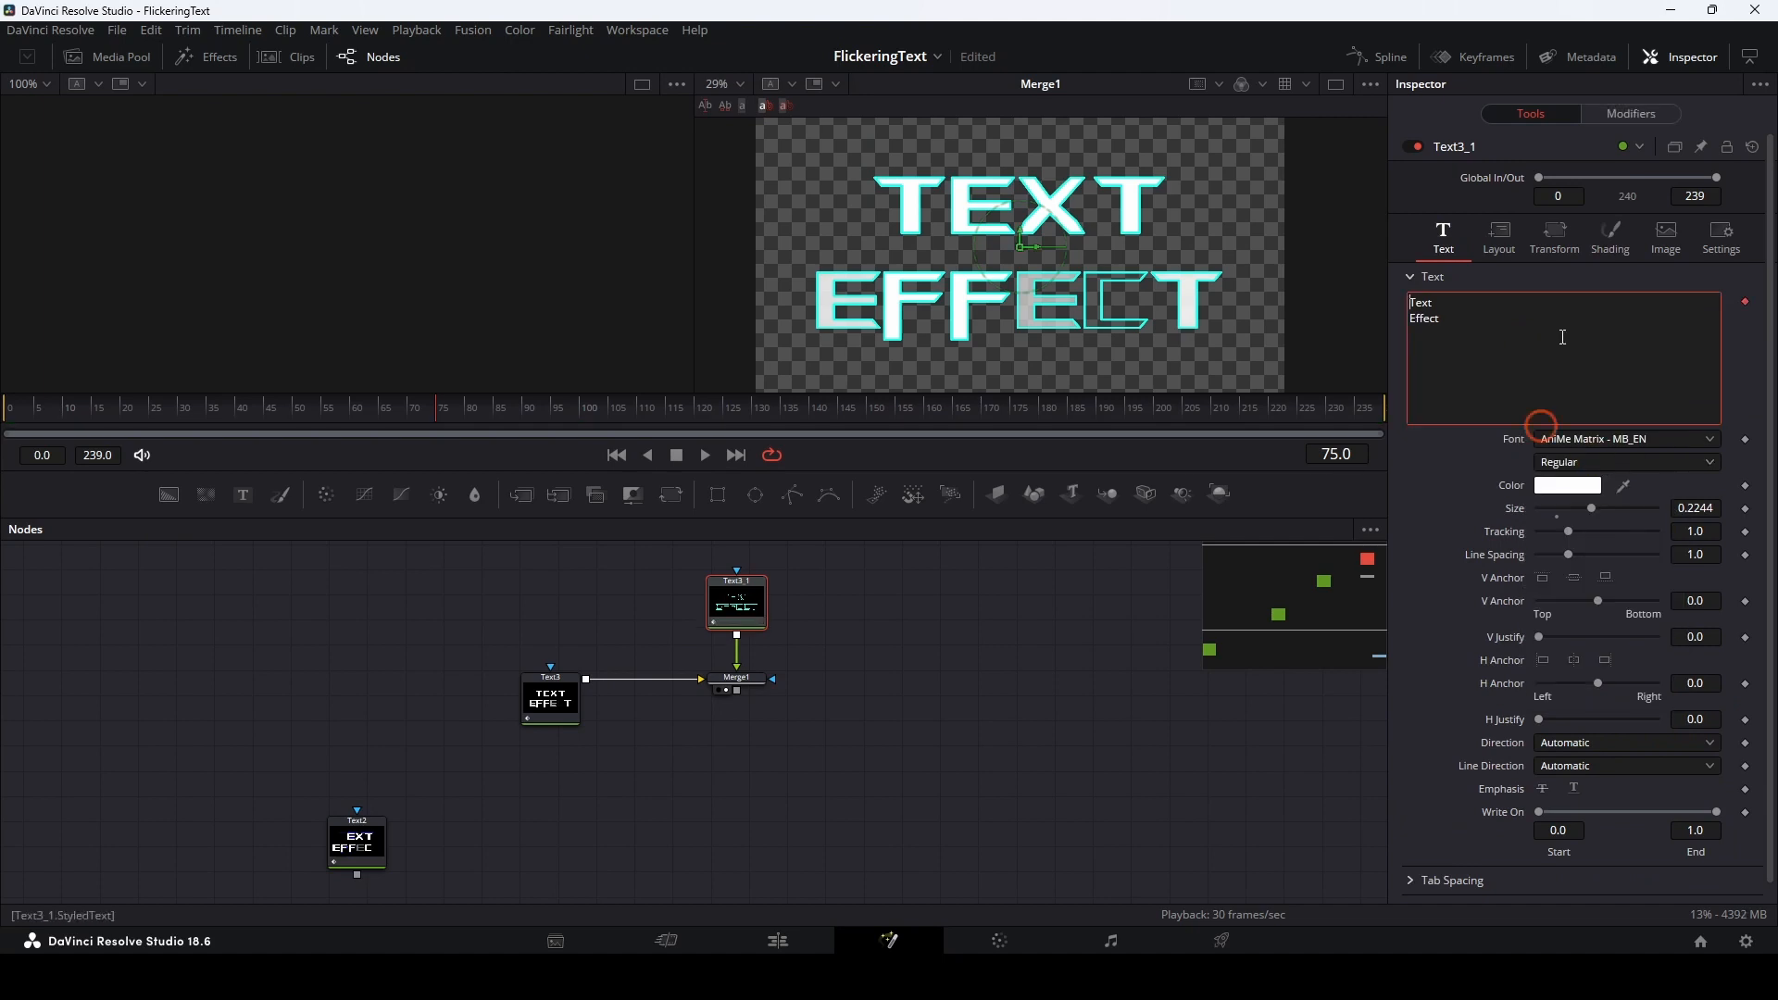
{"action": "left_click", "coordinate": [1628, 114]}
{"action": "left_click", "coordinate": [1601, 297]}
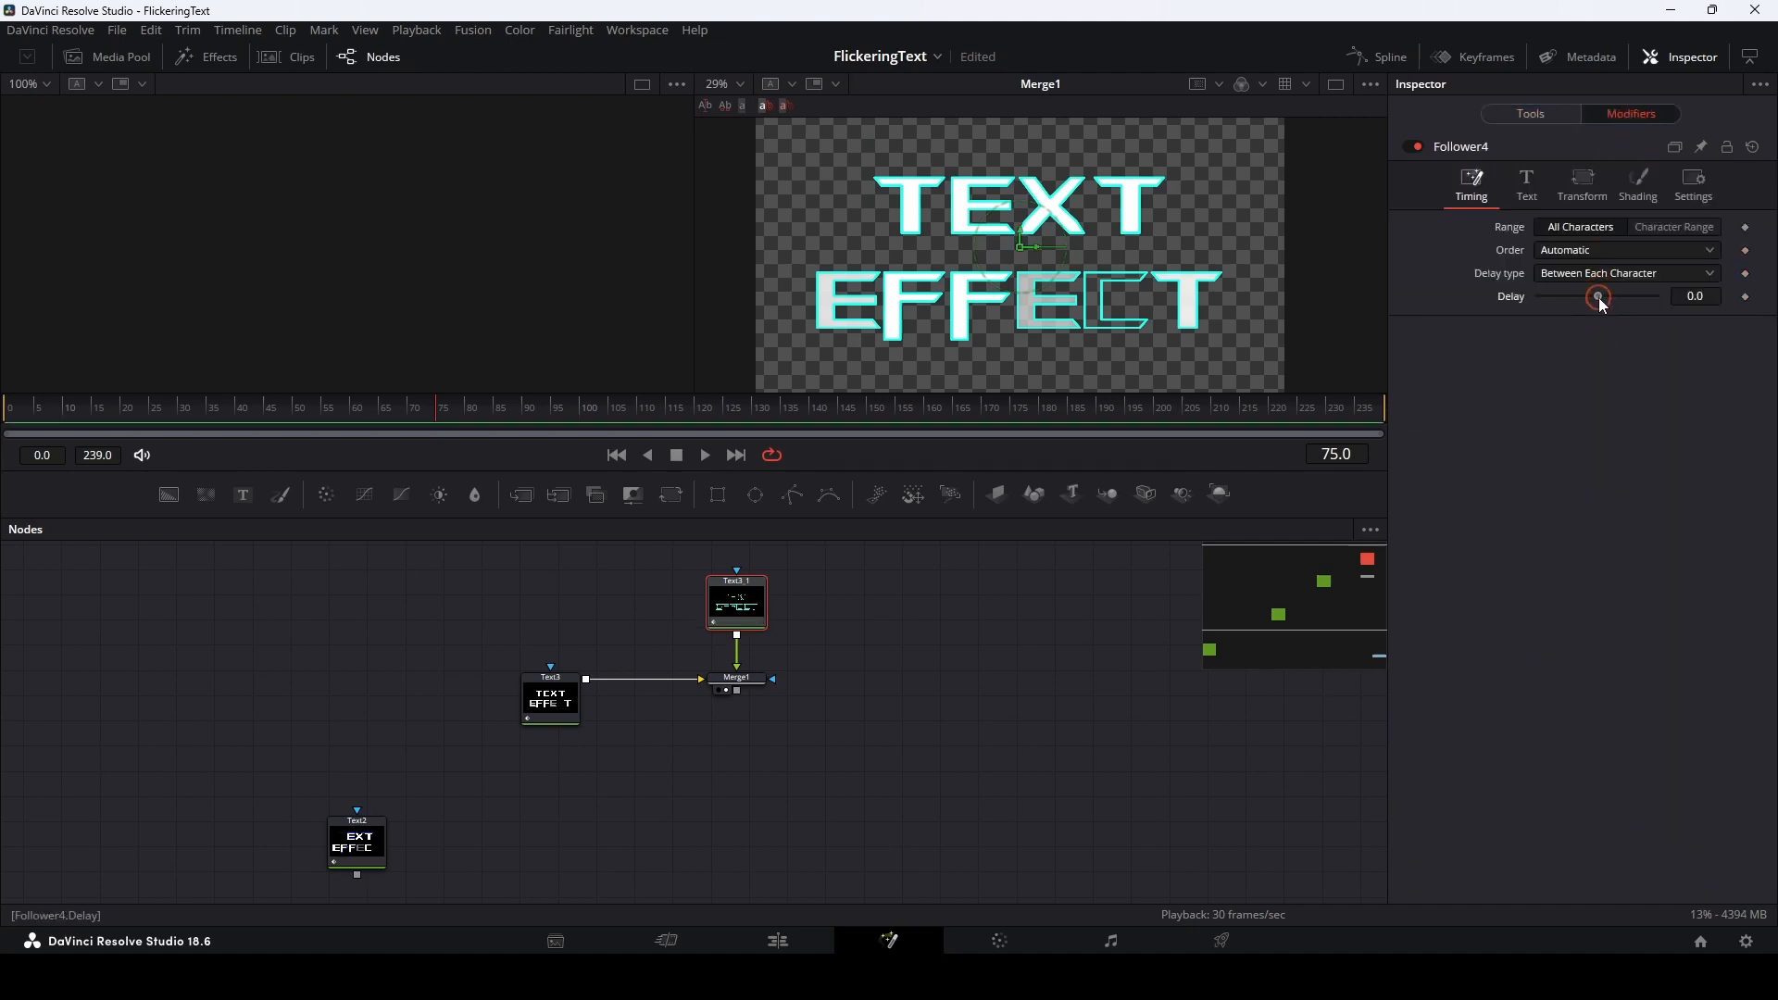
{"action": "left_click", "coordinate": [1580, 249]}
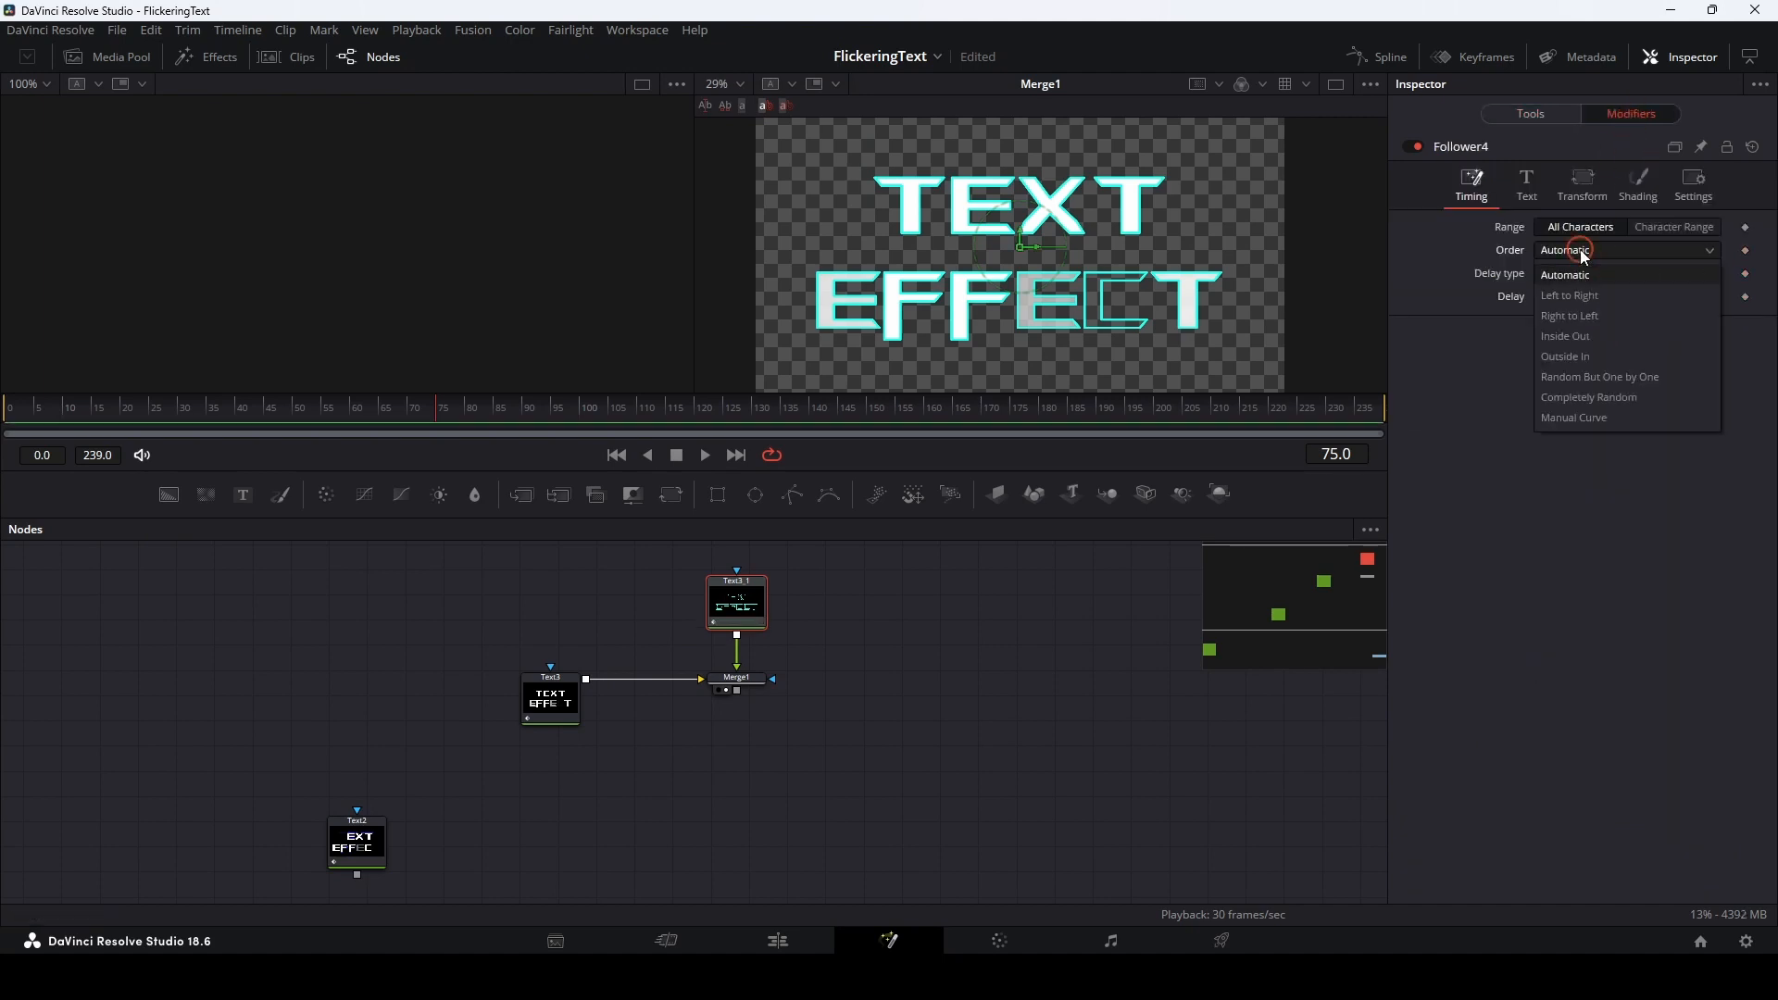
{"action": "left_click", "coordinate": [1591, 397]}
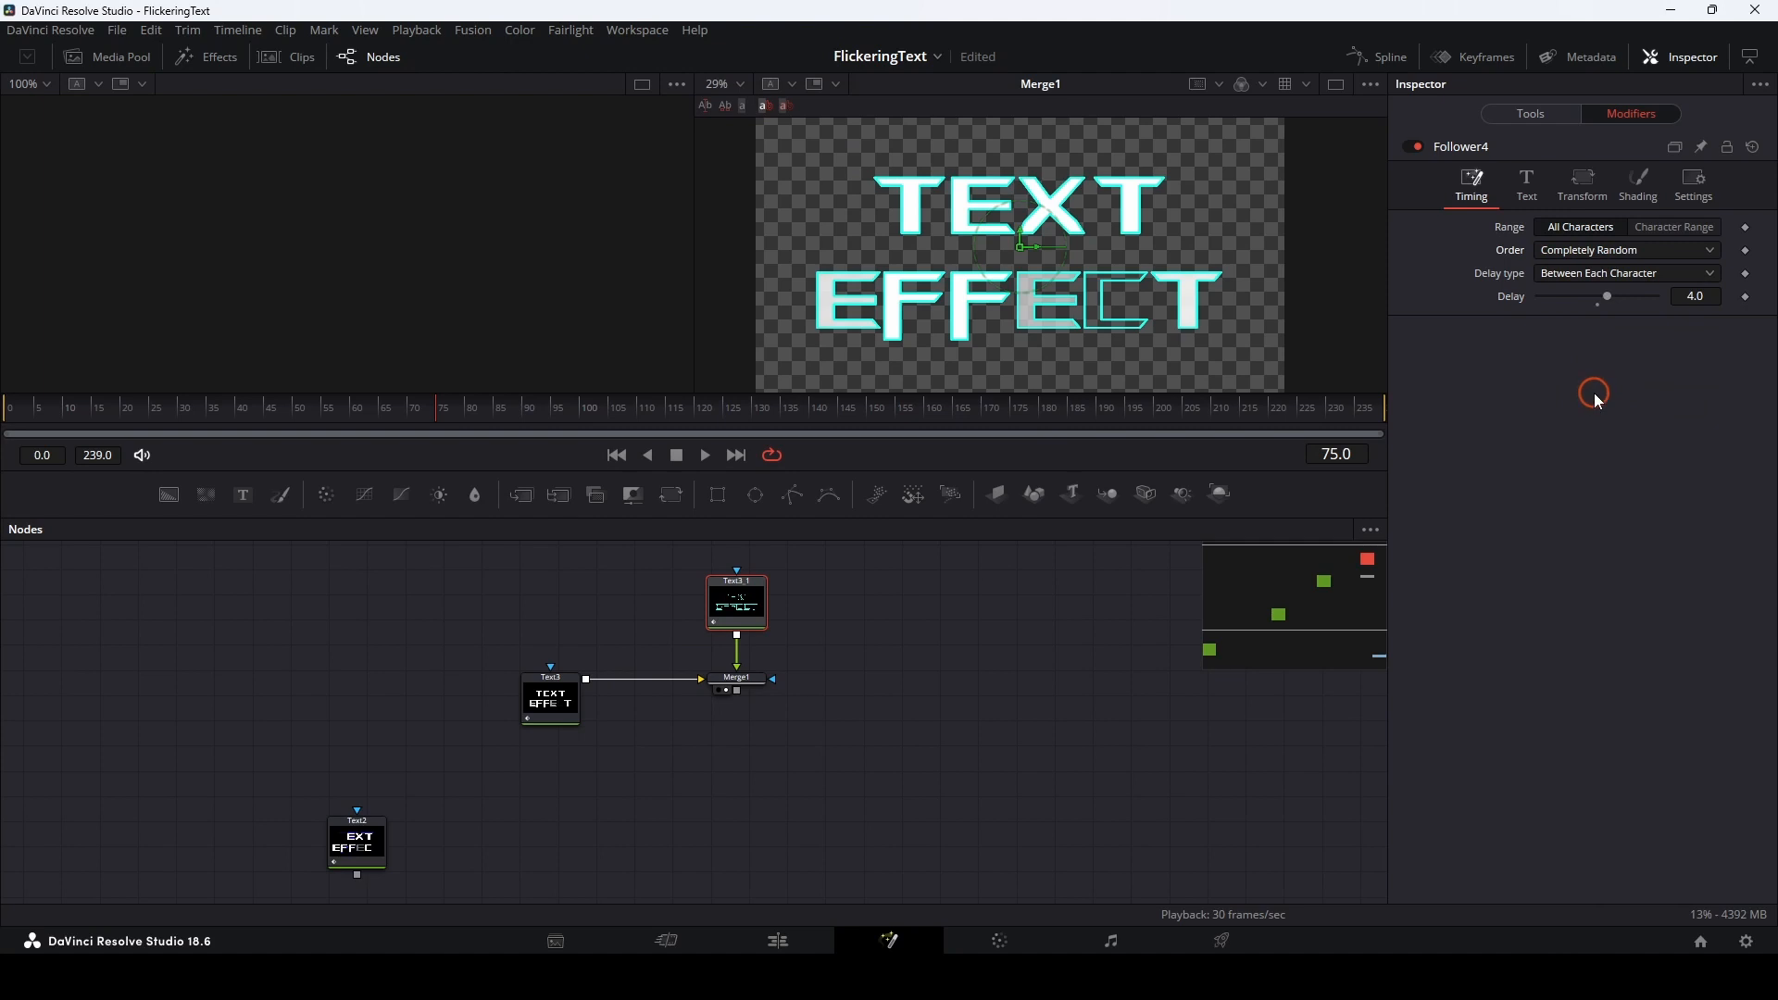
Disable the white solid fill in Follower4's shading and enable its second element, Red Outline
{"action": "left_click", "coordinate": [1639, 184]}
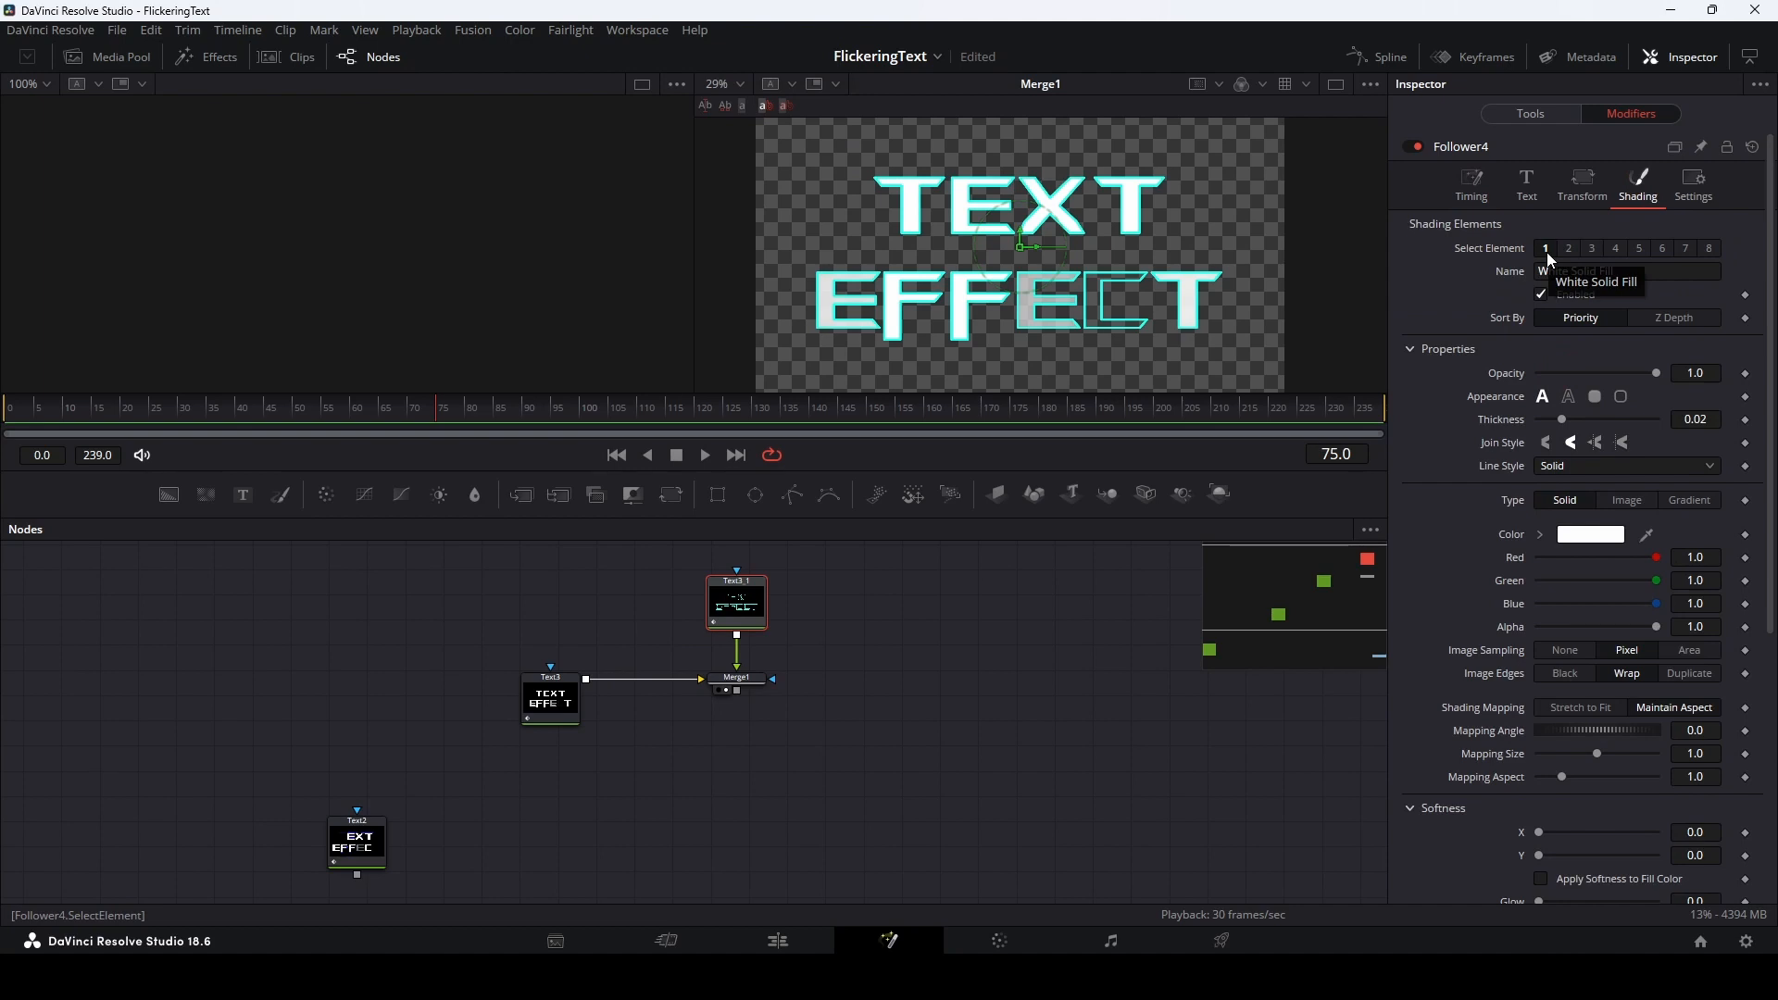
{"action": "left_click", "coordinate": [1531, 115]}
{"action": "left_click", "coordinate": [1623, 250]}
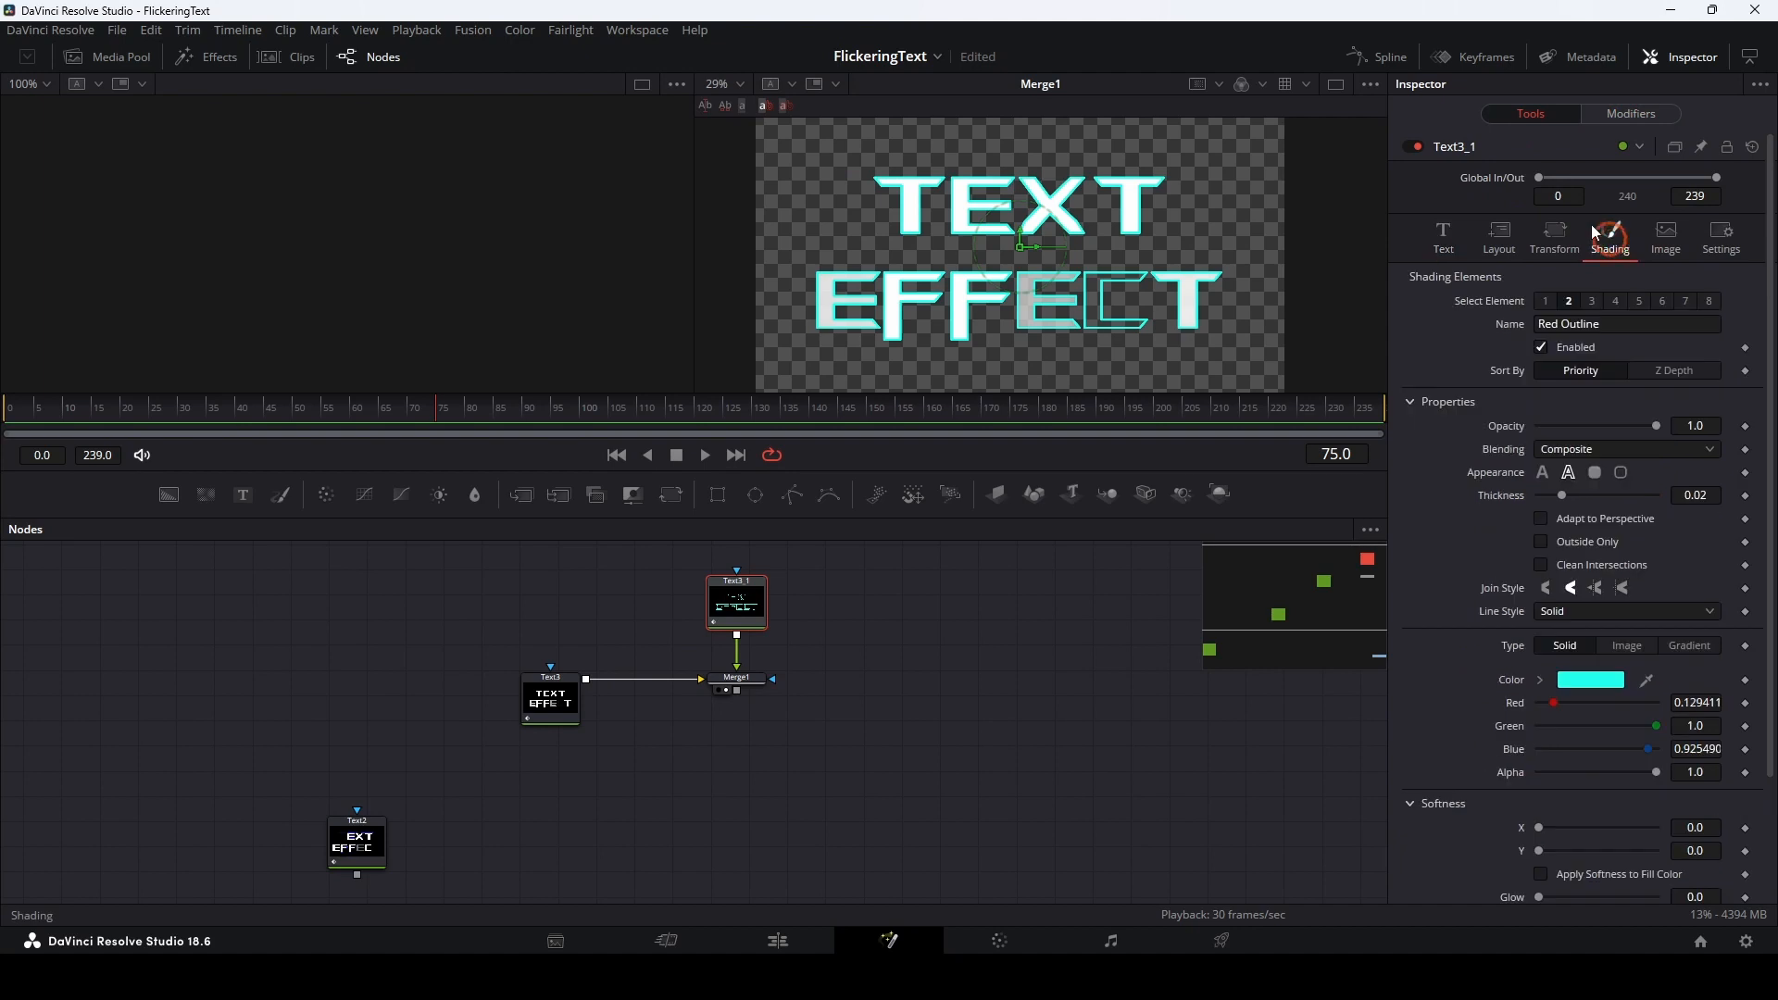
{"action": "left_click", "coordinate": [1623, 113]}
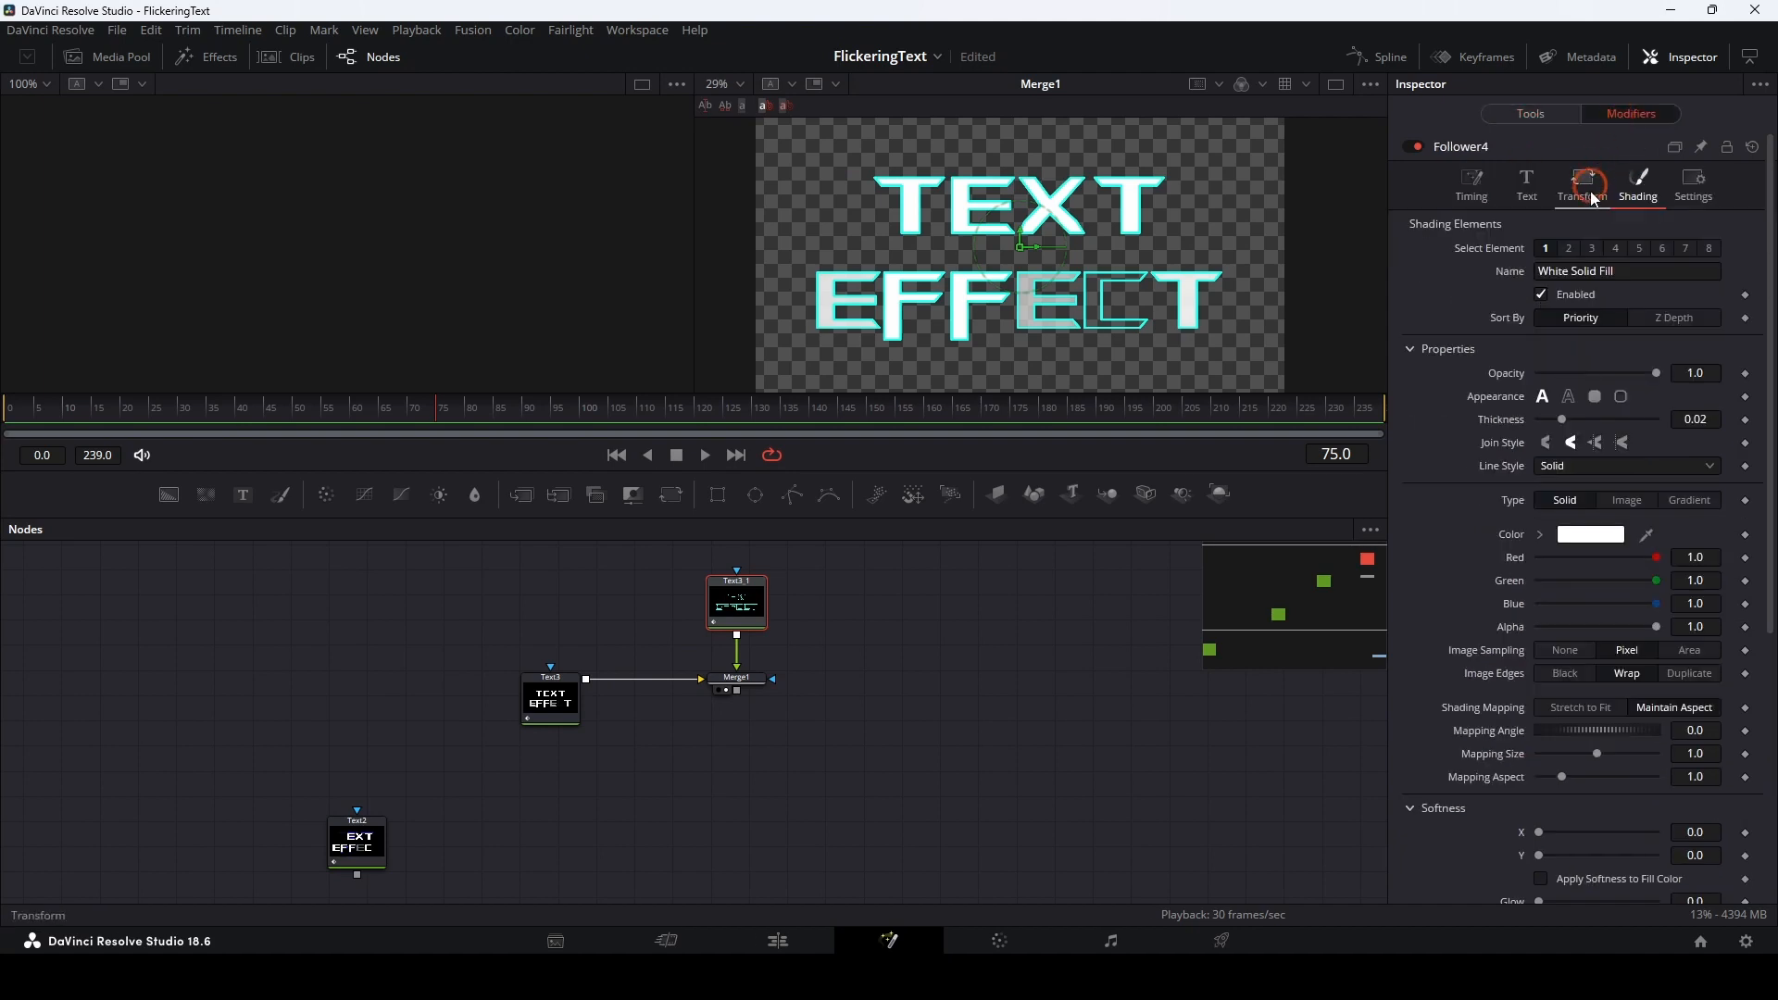
{"action": "left_click", "coordinate": [1541, 296]}
{"action": "left_click", "coordinate": [1561, 252]}
{"action": "left_click", "coordinate": [1542, 296]}
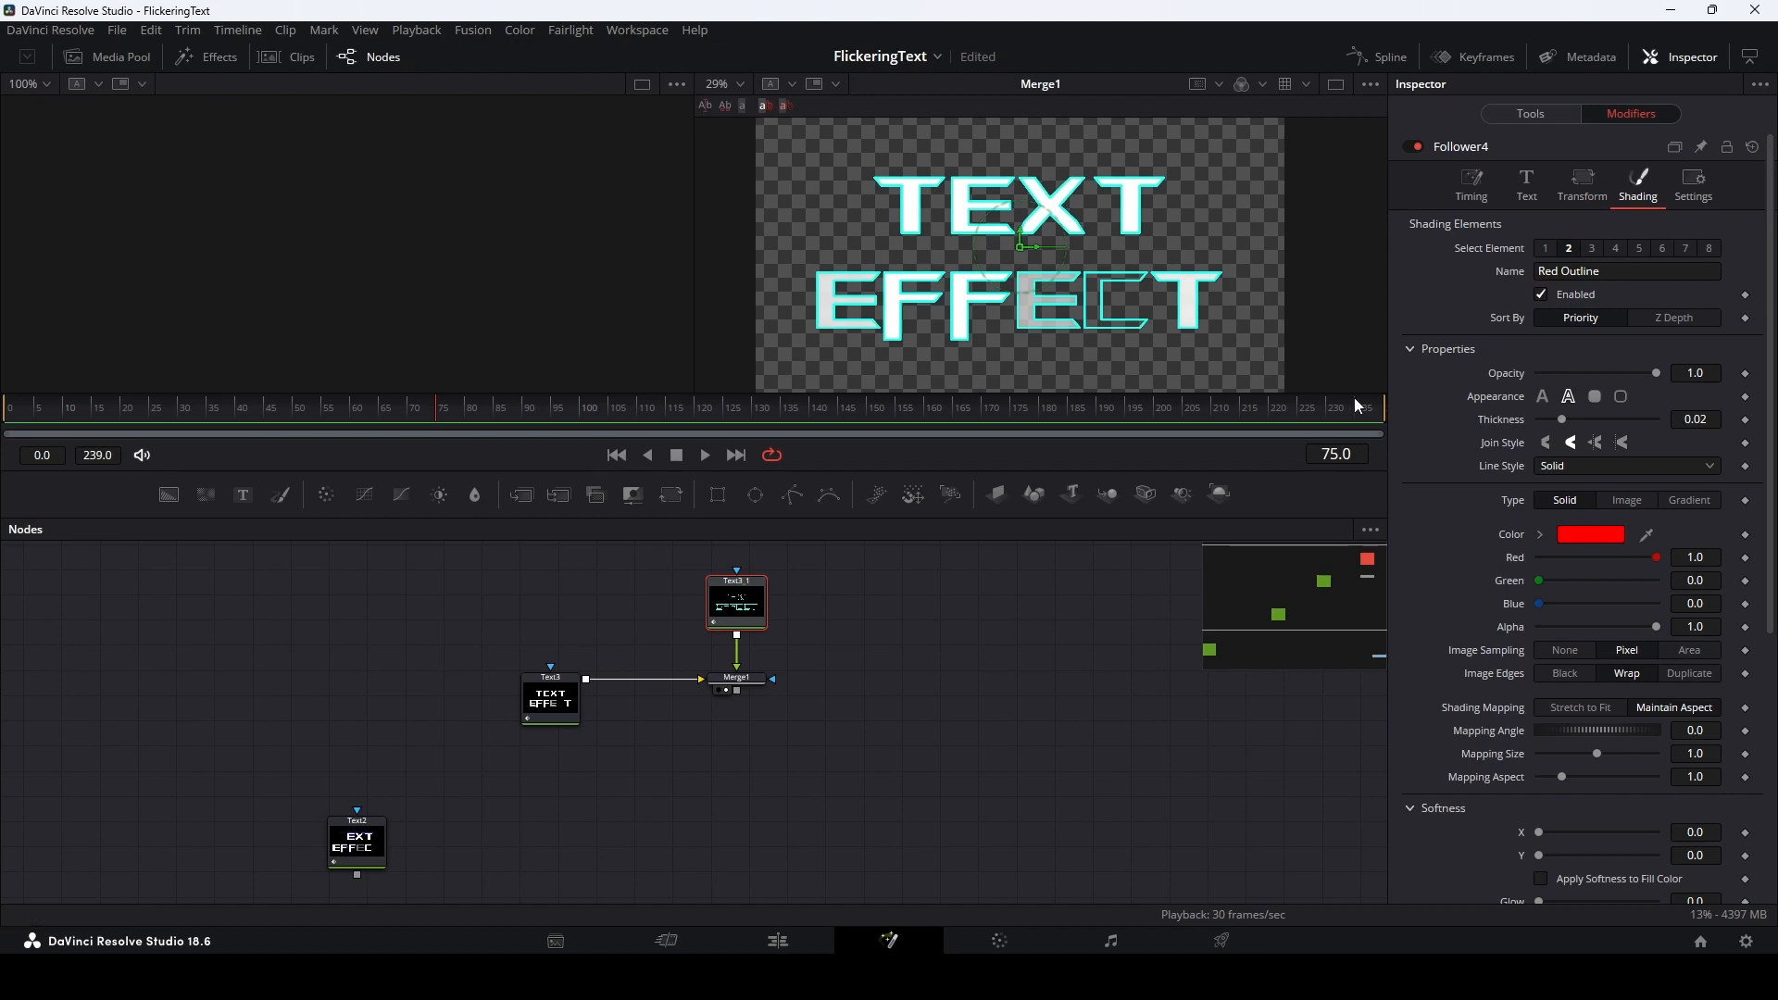
Save the project and modify the opacity of Follower4's Red Outline element with Perturb
{"action": "key", "text": "ctrl+s"}
{"action": "right_click", "coordinate": [1509, 379]}
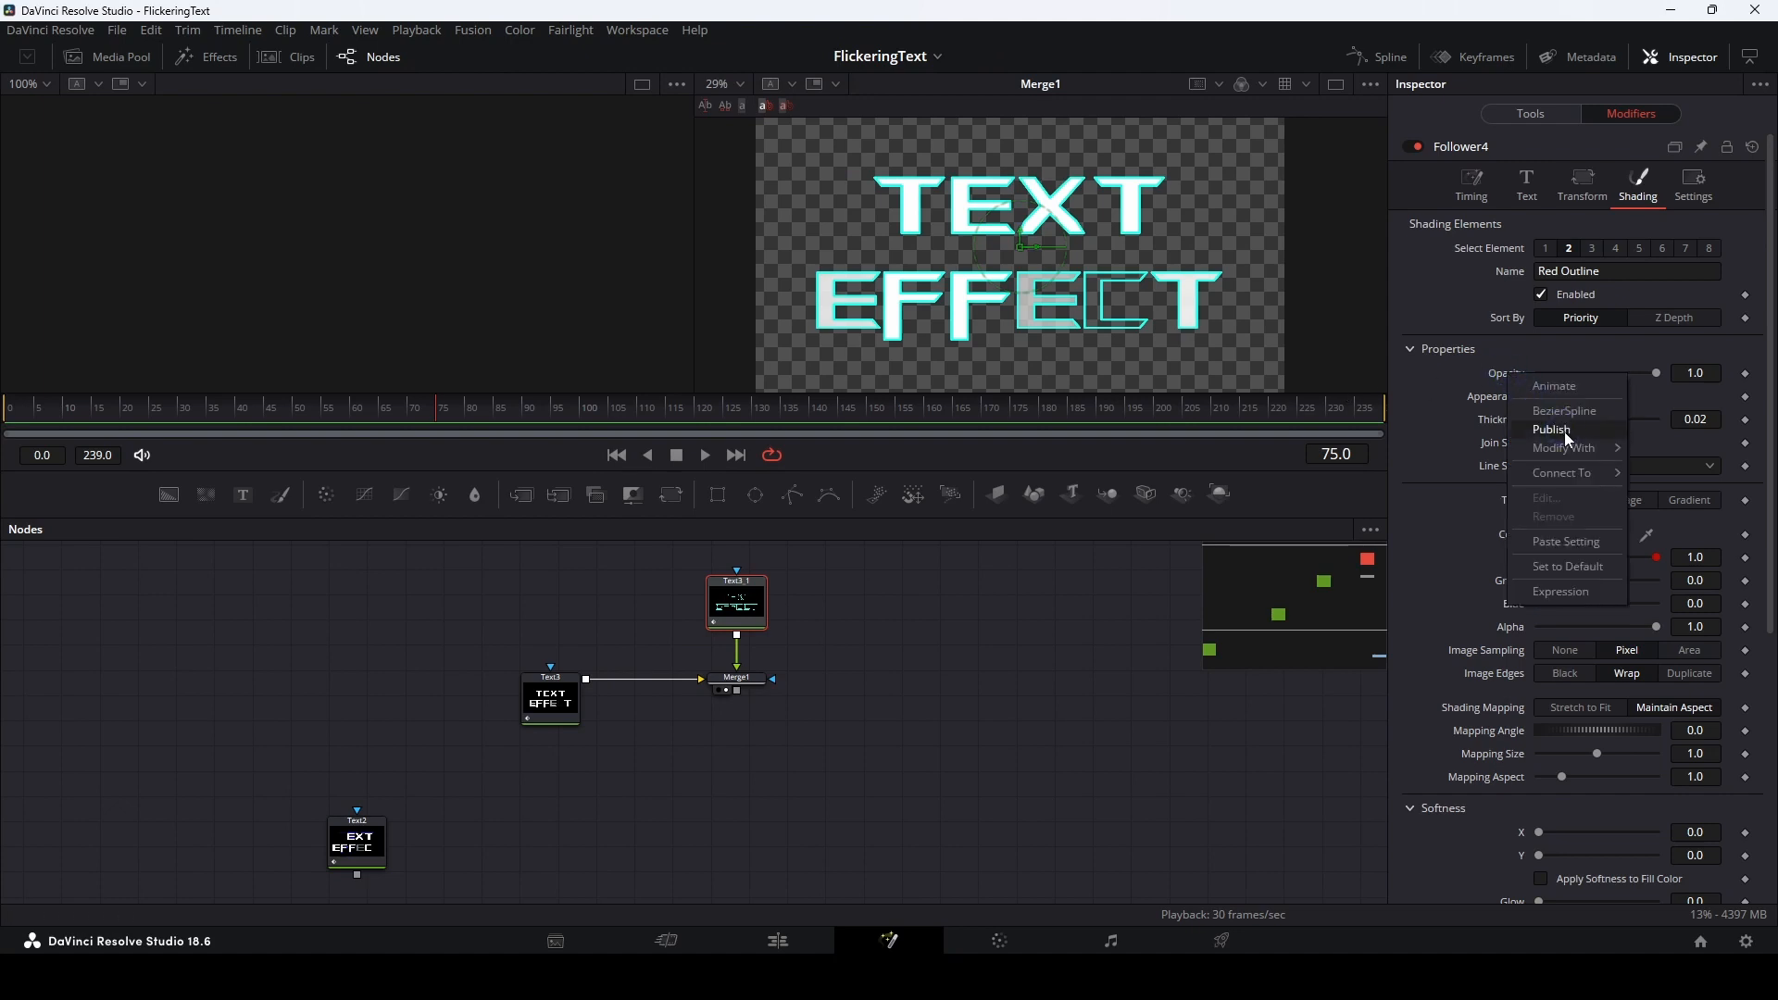
{"action": "mouse_move", "coordinate": [1565, 447]}
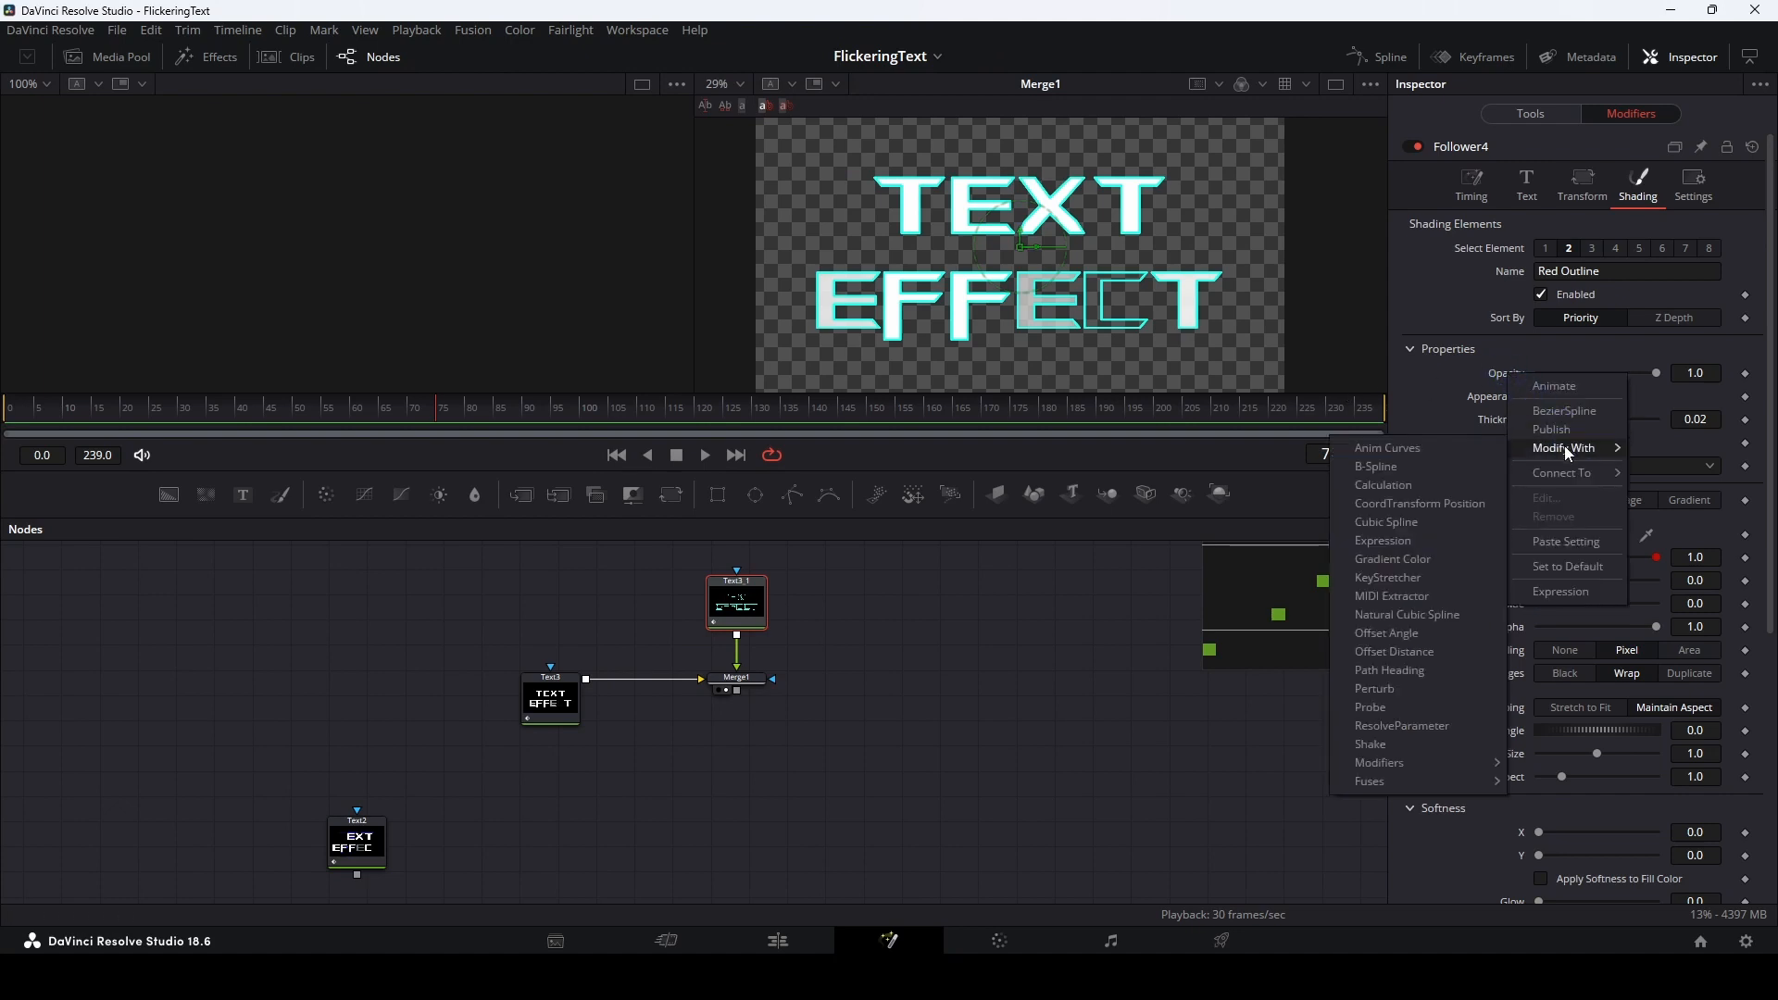
{"action": "left_click", "coordinate": [1409, 688]}
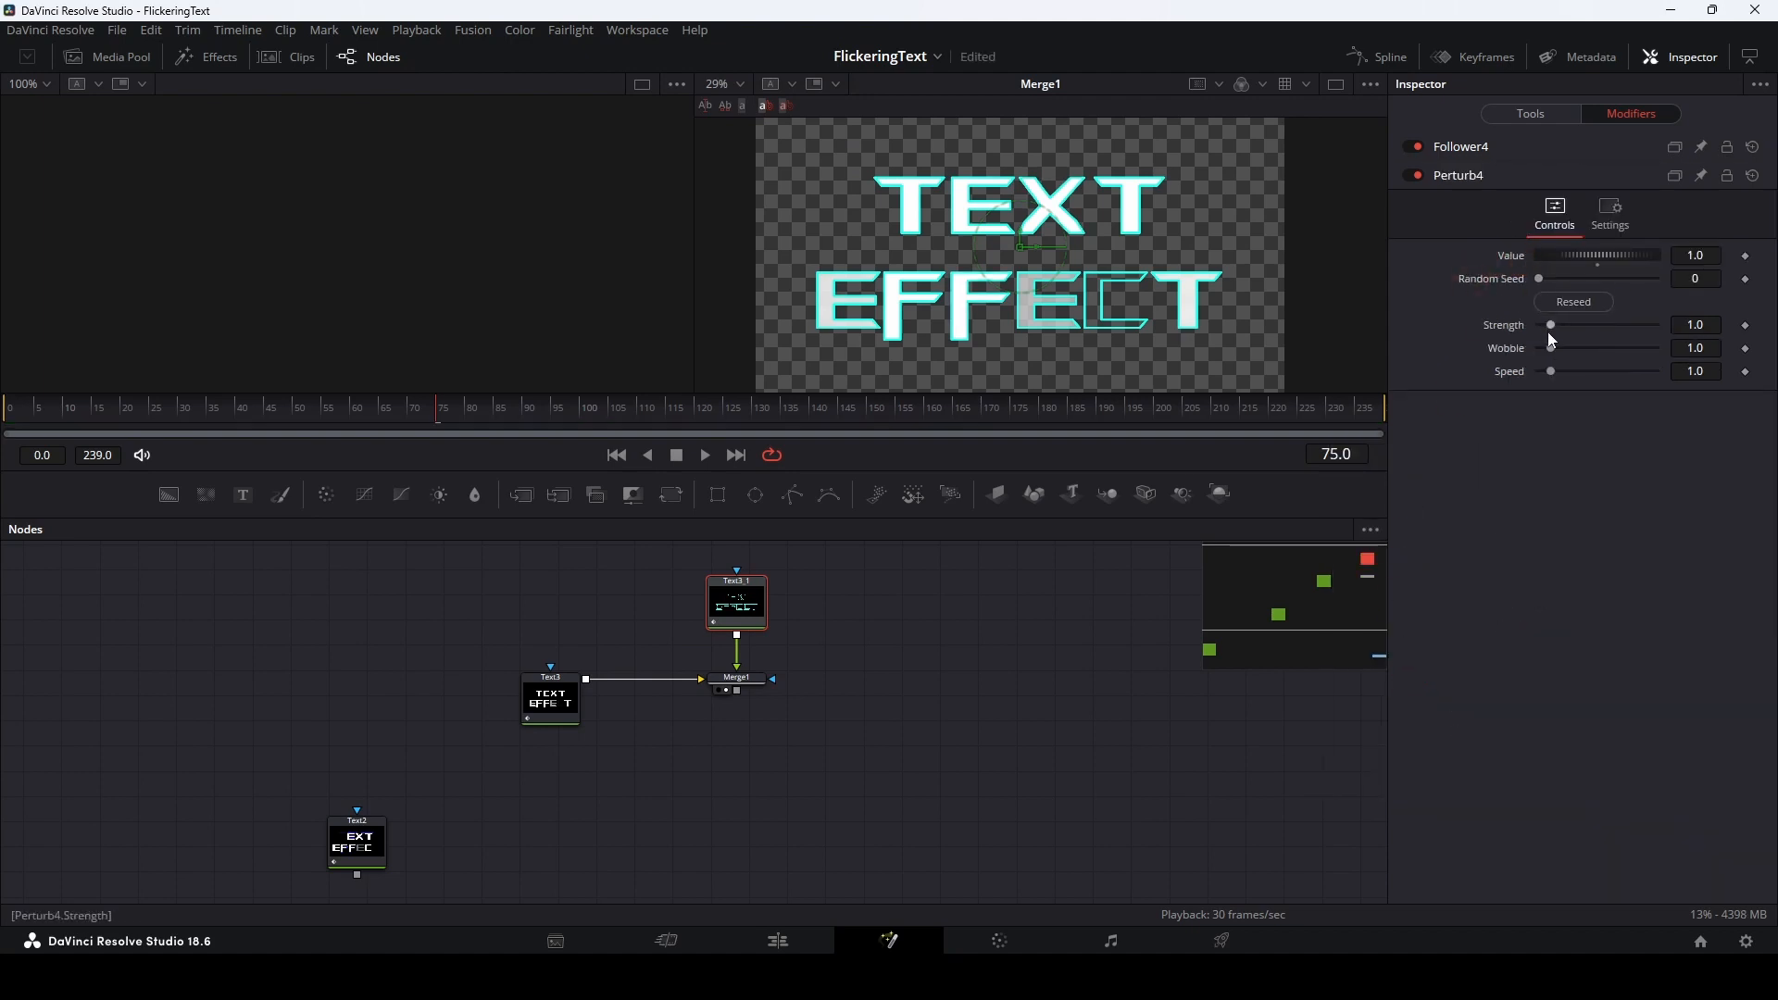
Set Perturb4's strength to about 3.31, wobble to 2.99 and speed to 5.51, and play the animation from the start
{"action": "left_click_drag", "start_coordinate": [1558, 331], "coordinate": [1607, 376]}
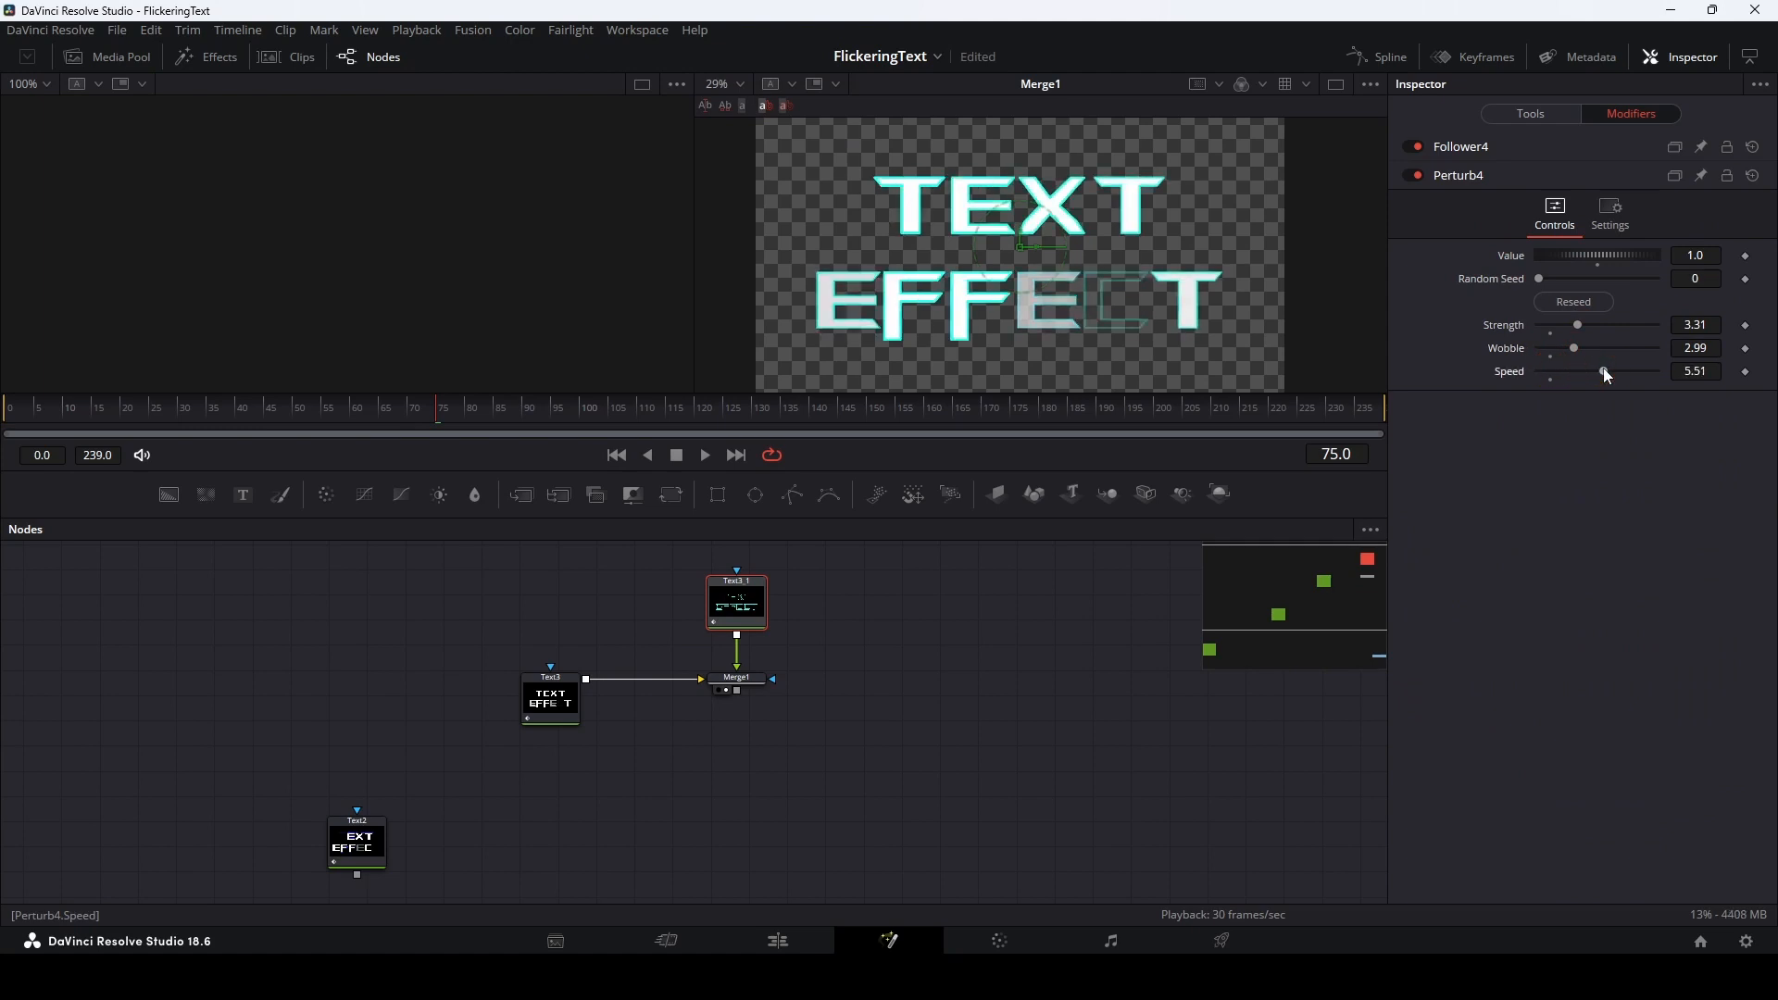
{"action": "left_click", "coordinate": [617, 455]}
{"action": "key", "text": "space"}
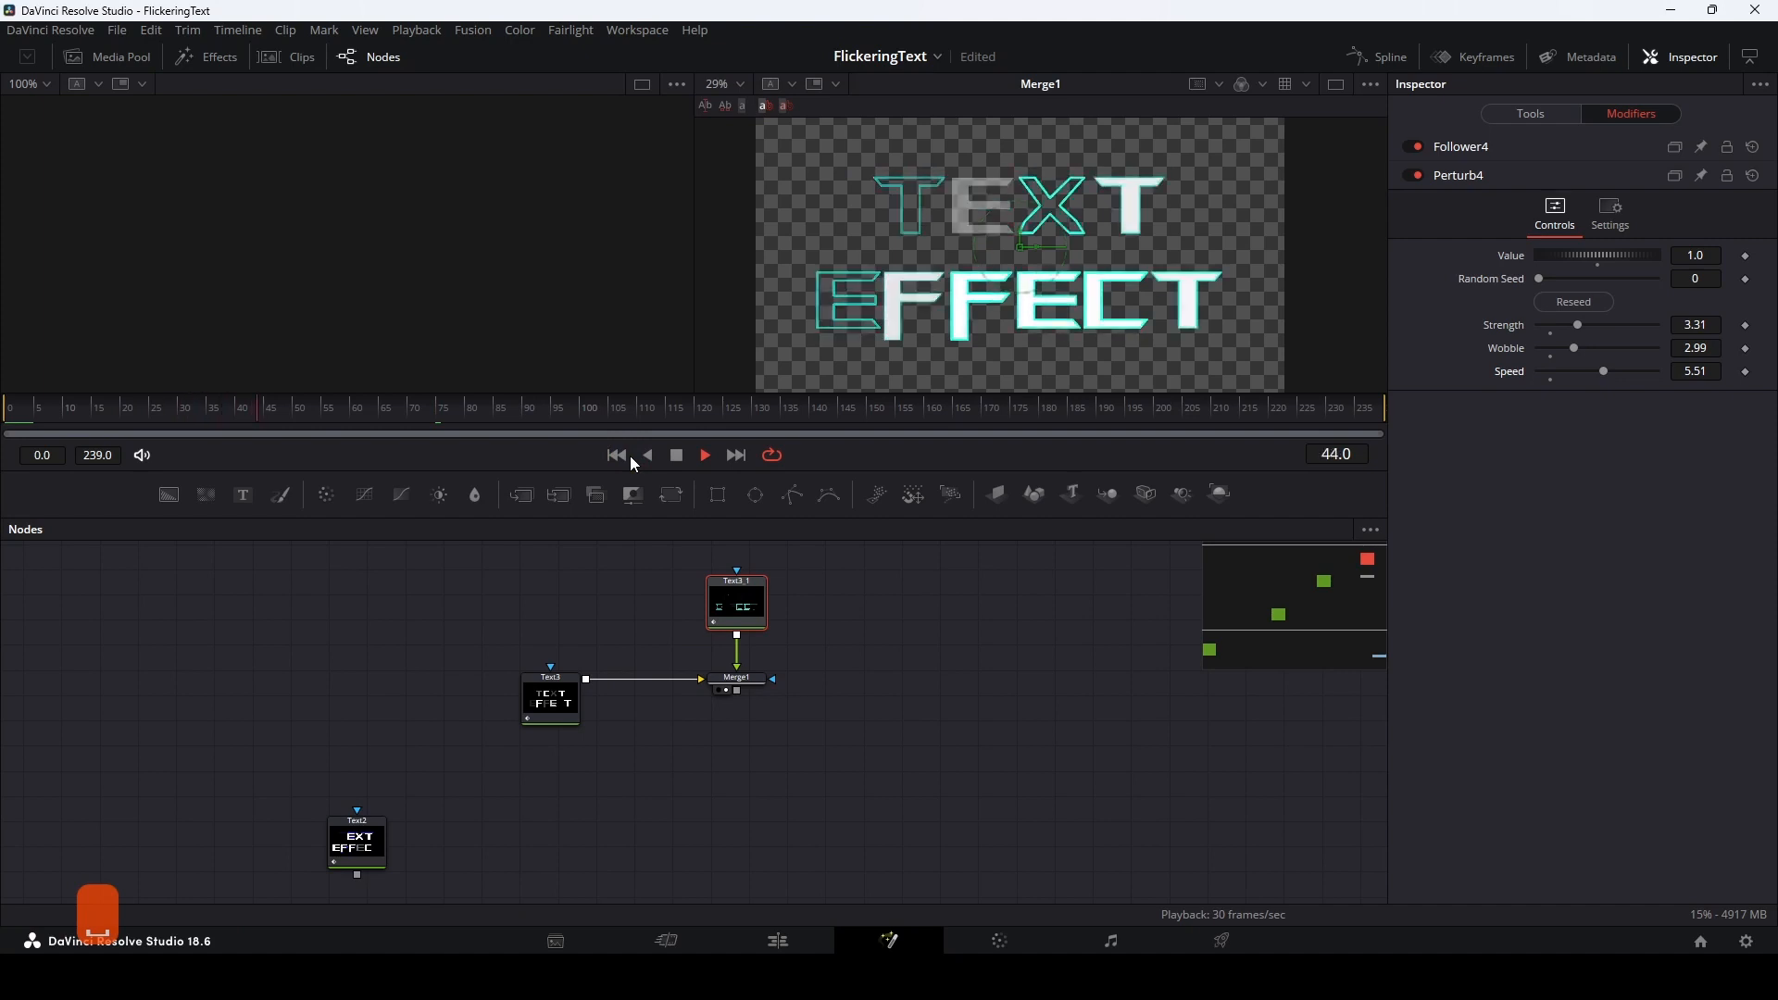
{"action": "key", "text": "space"}
Move the Text3_1 node farther above Merge1 and insert a Glow node midway between them
{"action": "left_click_drag", "start_coordinate": [611, 648], "coordinate": [621, 783]}
{"action": "left_click", "coordinate": [751, 733]}
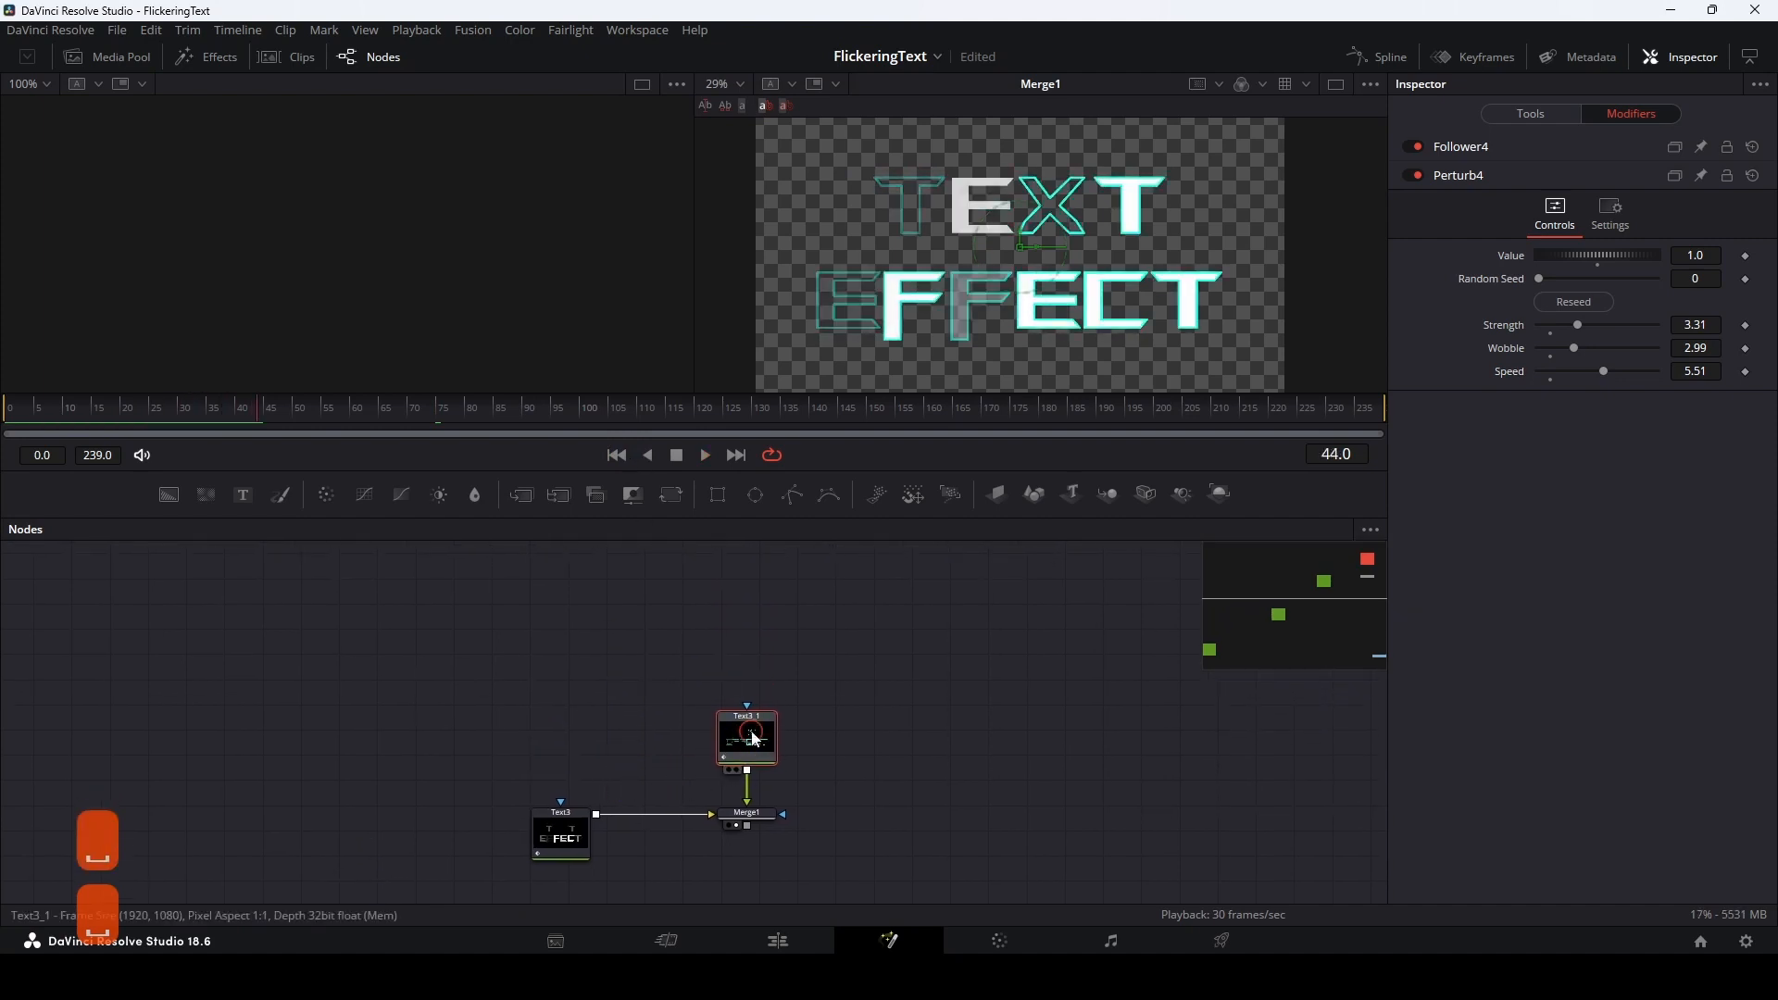
{"action": "left_click_drag", "start_coordinate": [755, 739], "coordinate": [756, 639]}
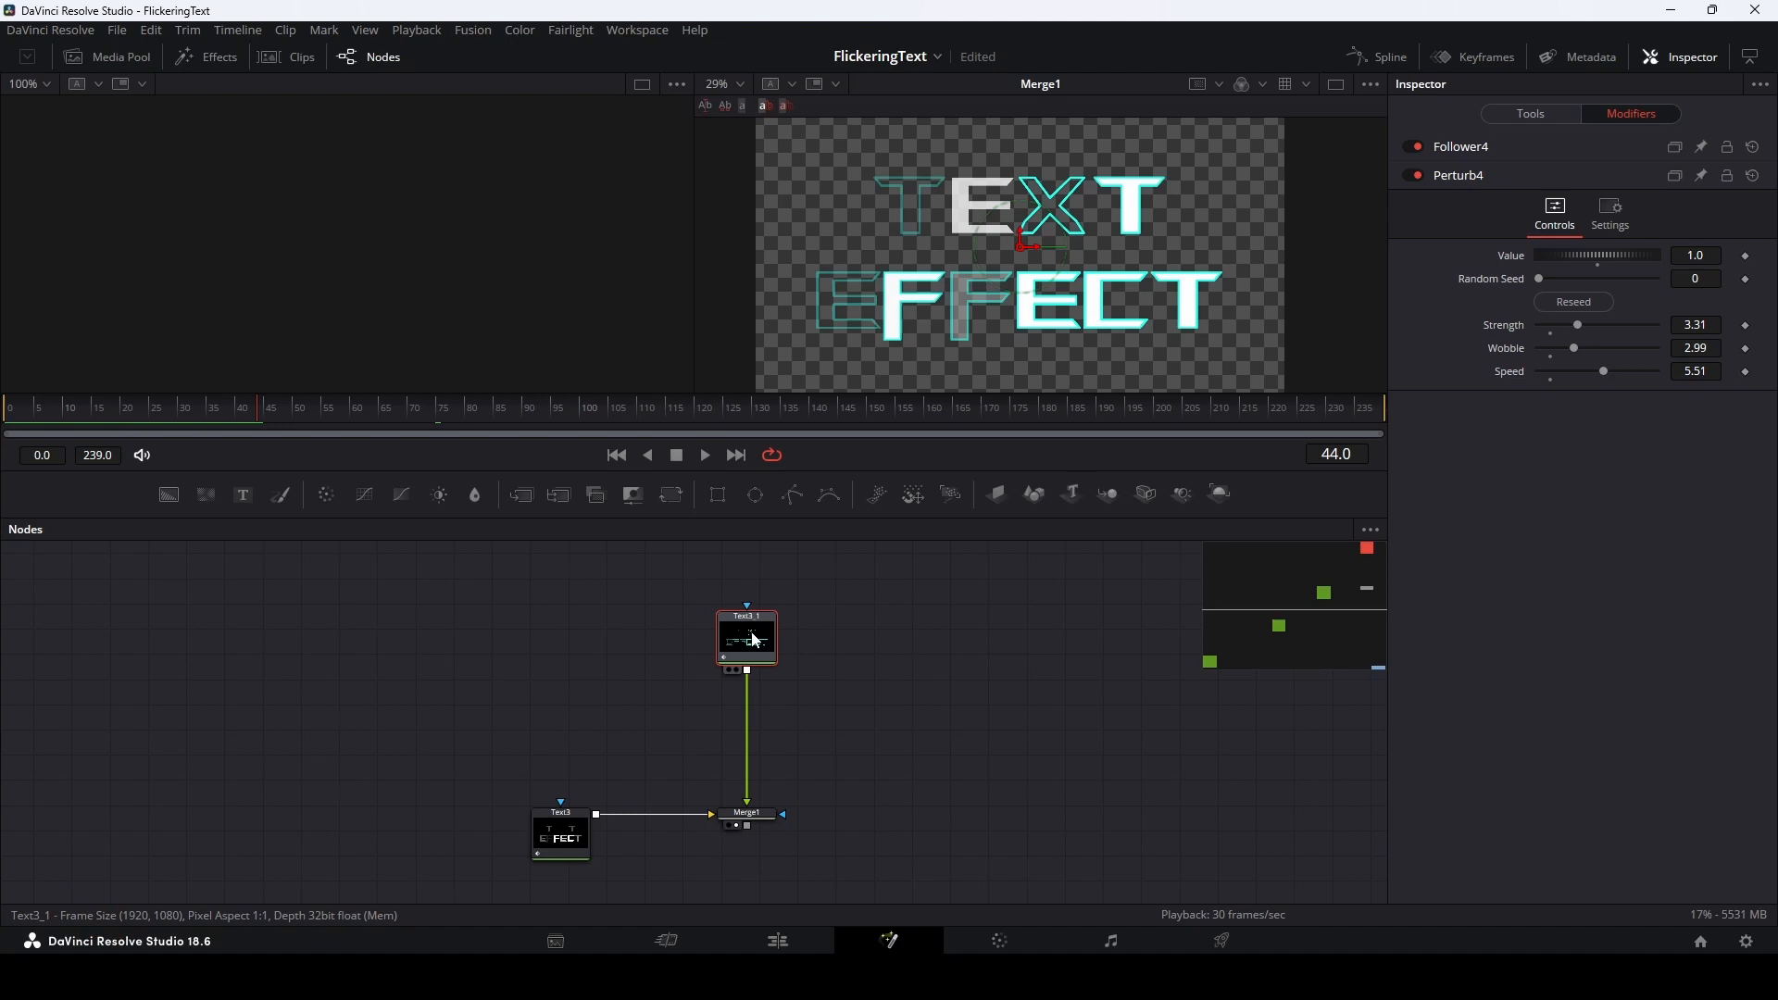
{"action": "key", "text": "shift+space"}
{"action": "type", "text": "trans"}
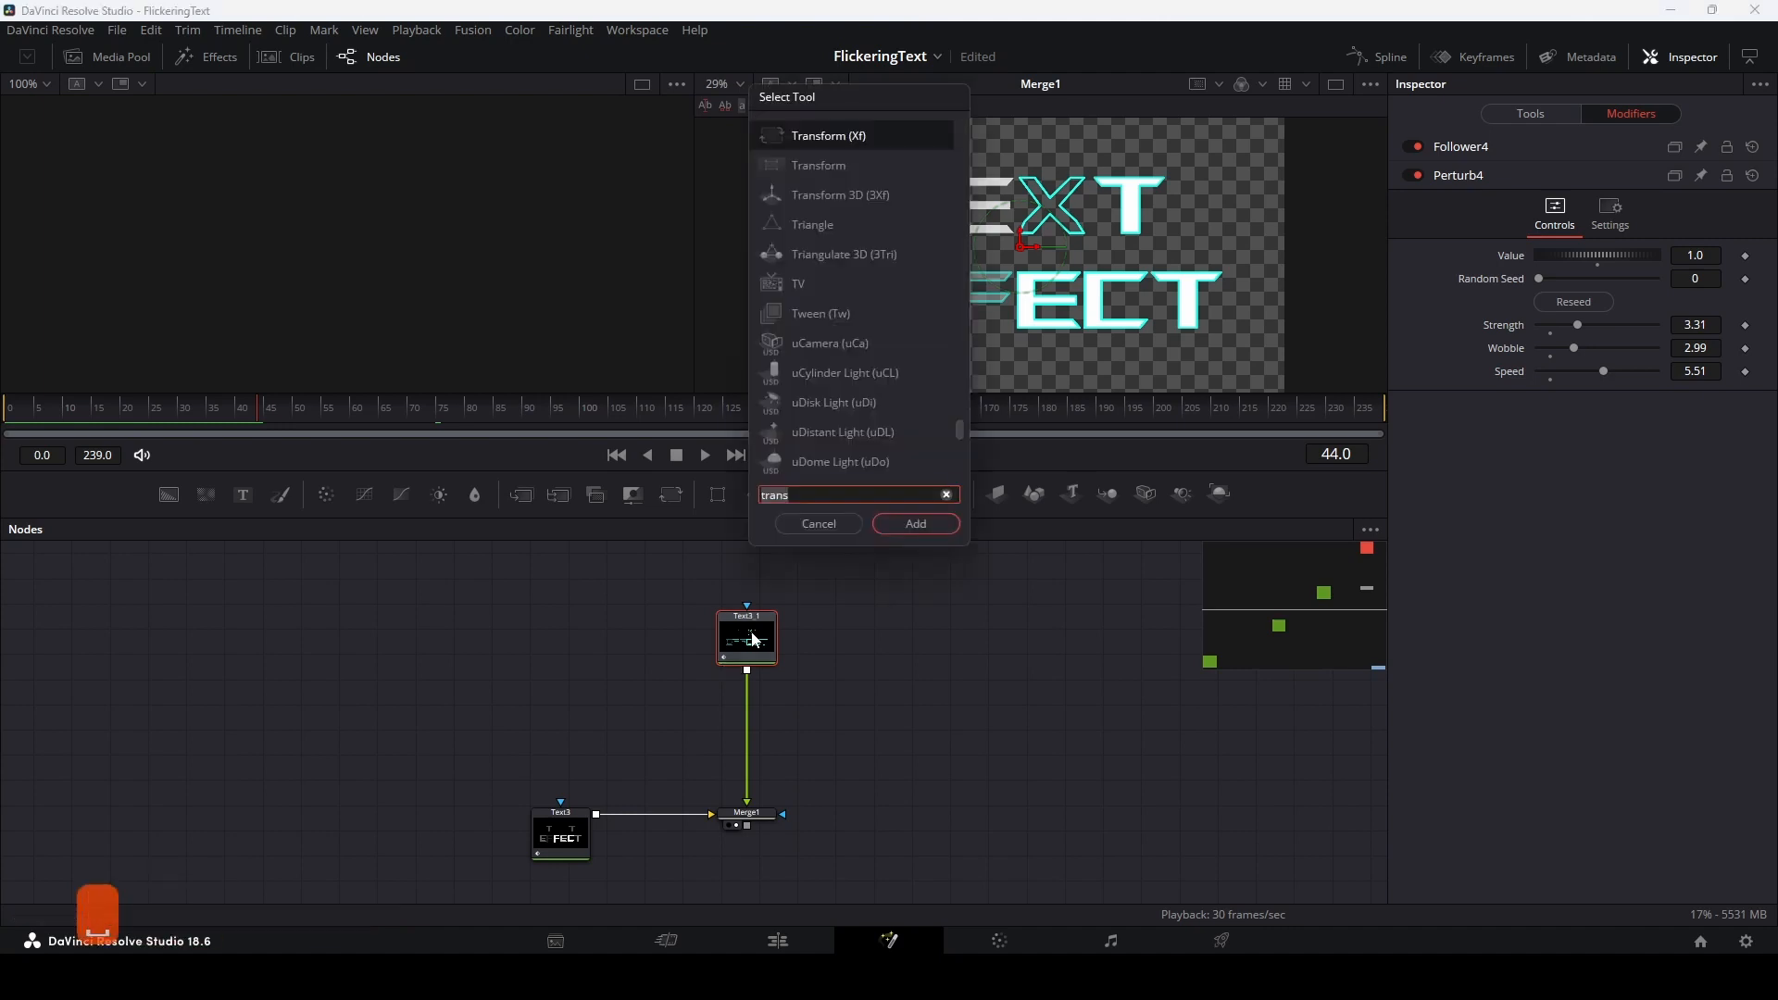
{"action": "key", "text": "BackSpace"}
{"action": "key", "text": "BackSpace"}
{"action": "key", "text": "BackSpace"}
{"action": "key", "text": "BackSpace"}
{"action": "key", "text": "BackSpace"}
{"action": "type", "text": "glow"}
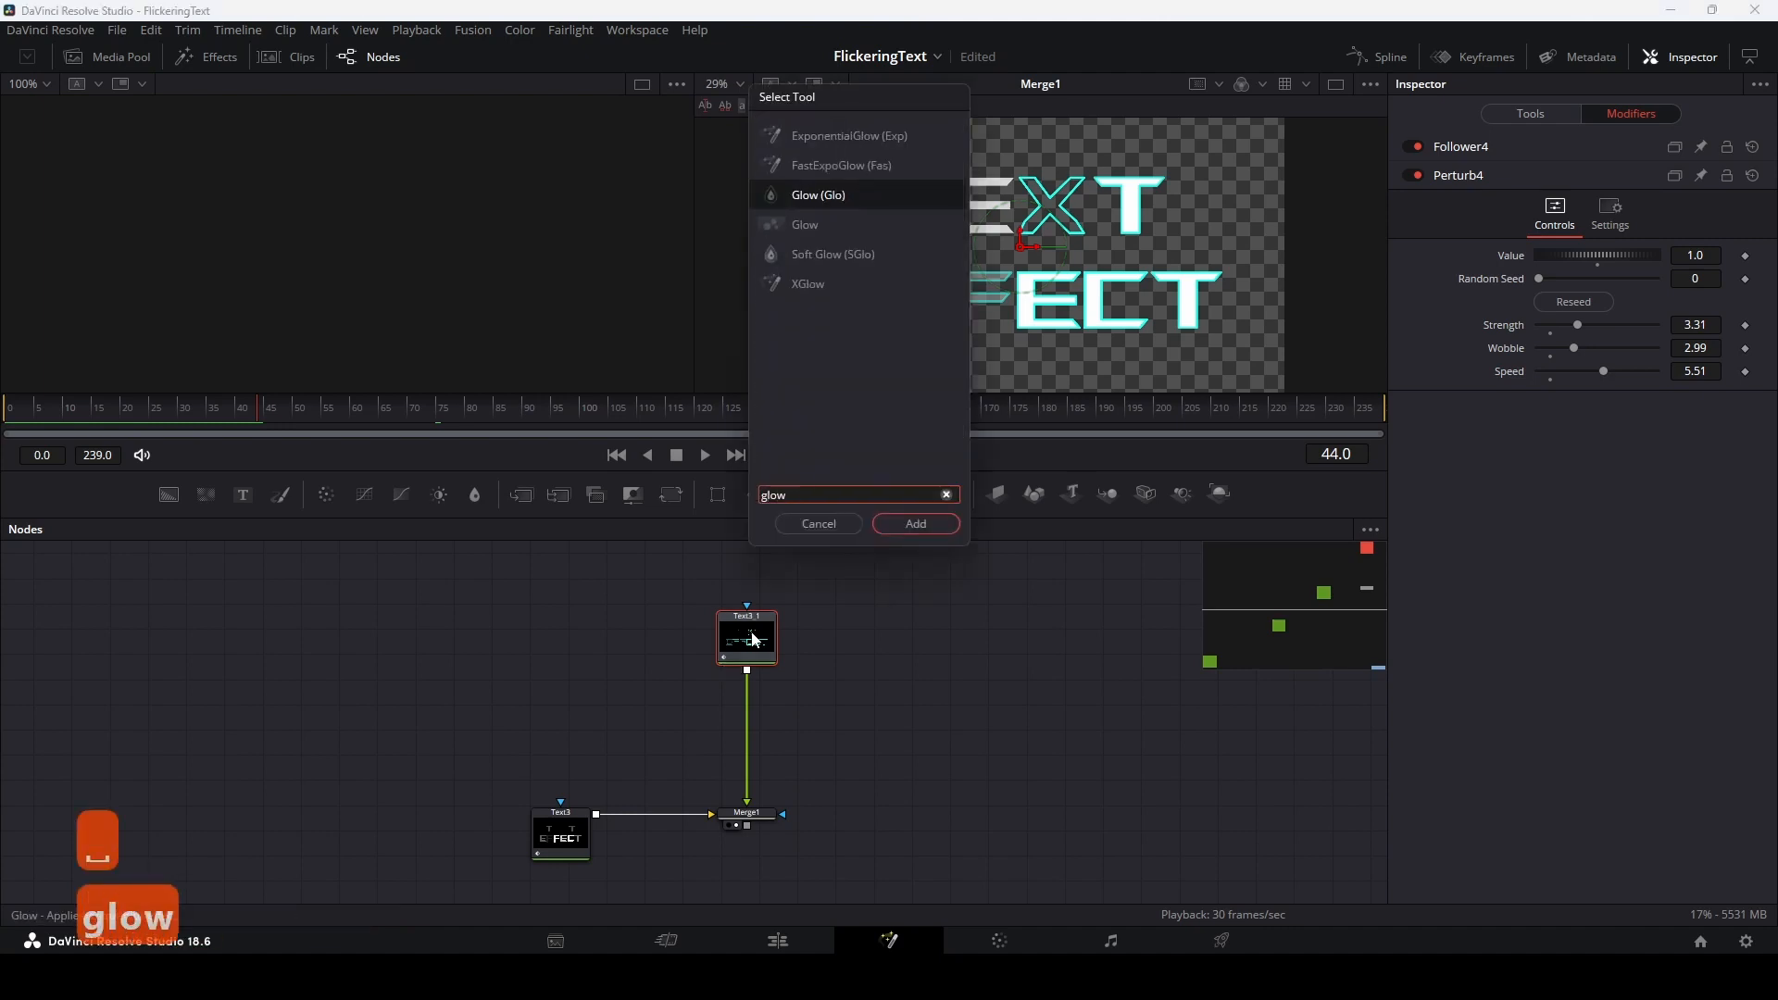
{"action": "key", "text": "Return"}
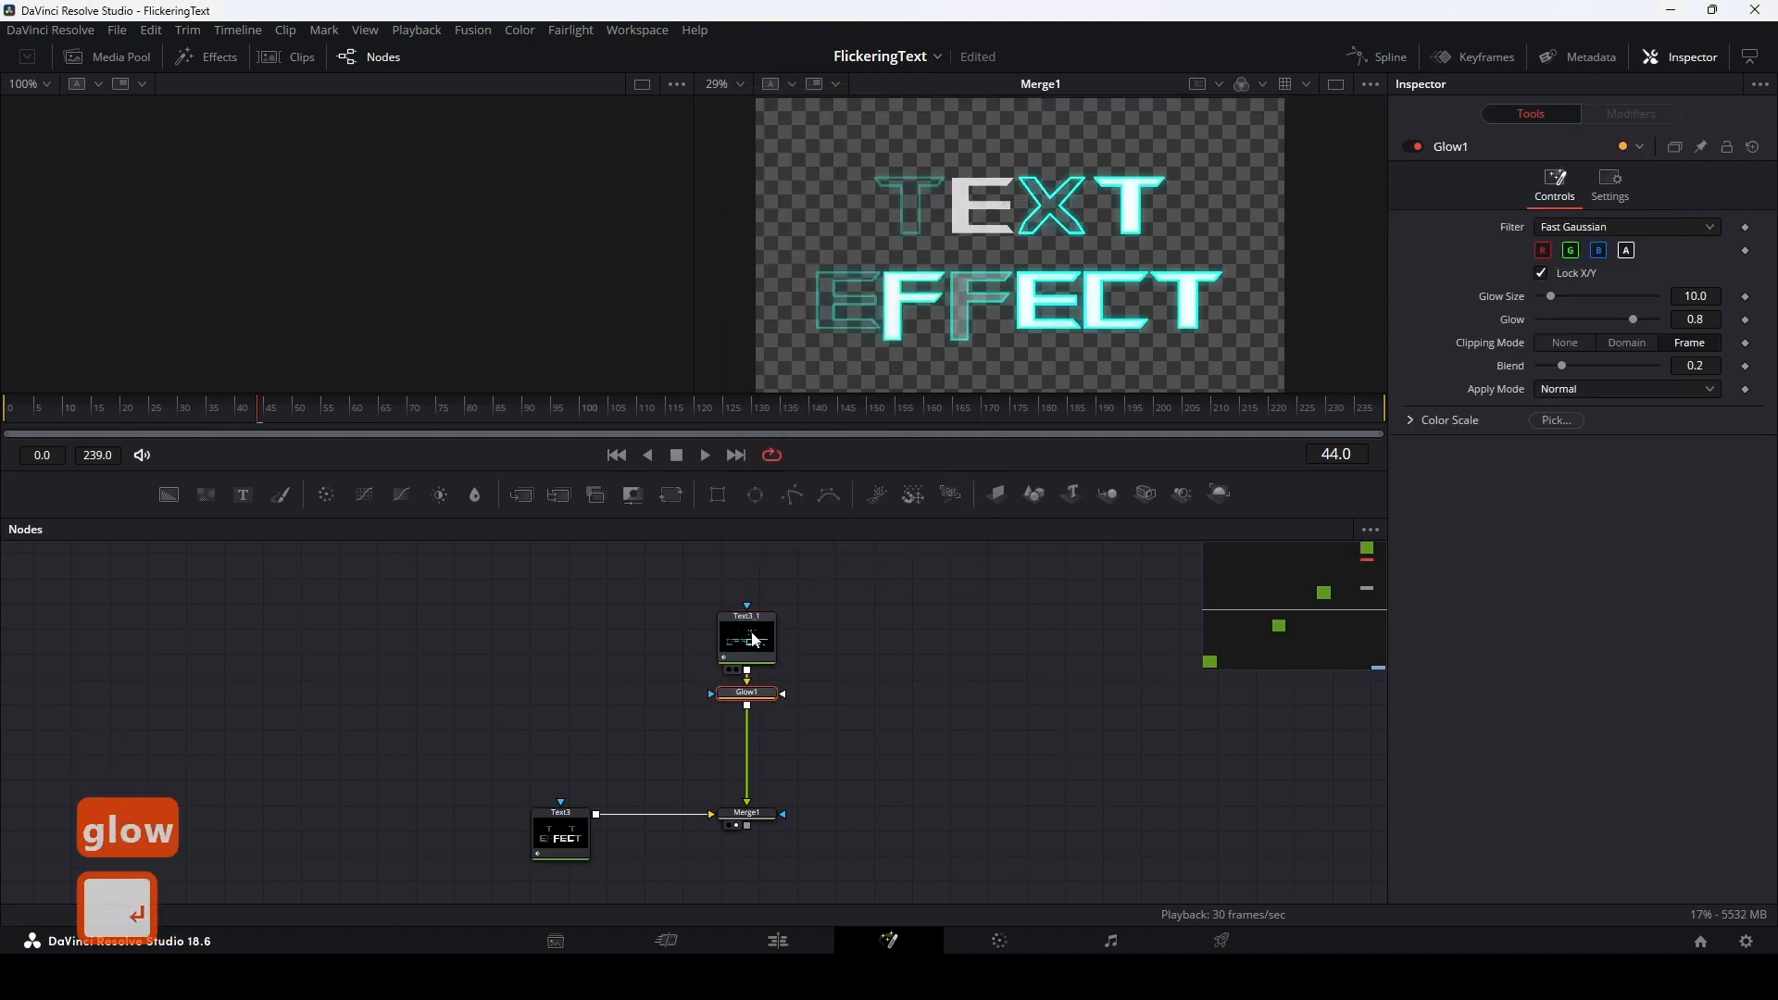
{"action": "left_click_drag", "start_coordinate": [758, 696], "coordinate": [760, 731]}
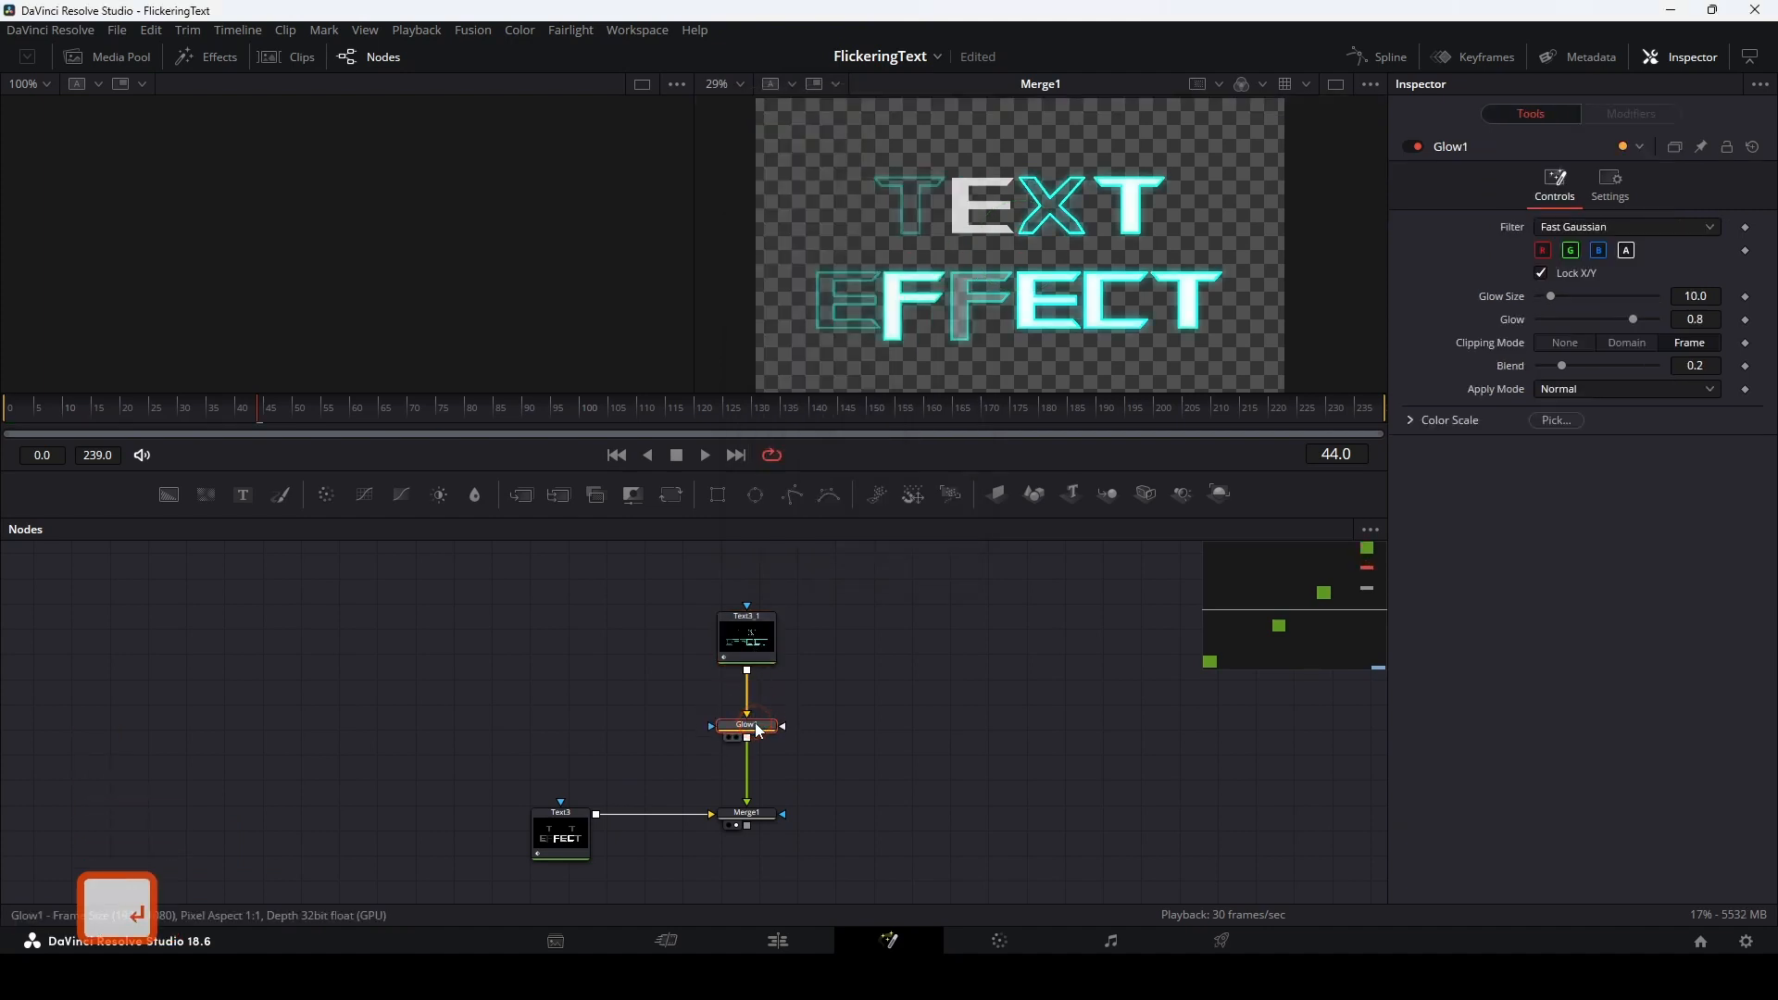
Set Glow1's glow size to 26.0 and glow to about 0.929, and play the animation
{"action": "left_click_drag", "start_coordinate": [1553, 299], "coordinate": [1571, 304]}
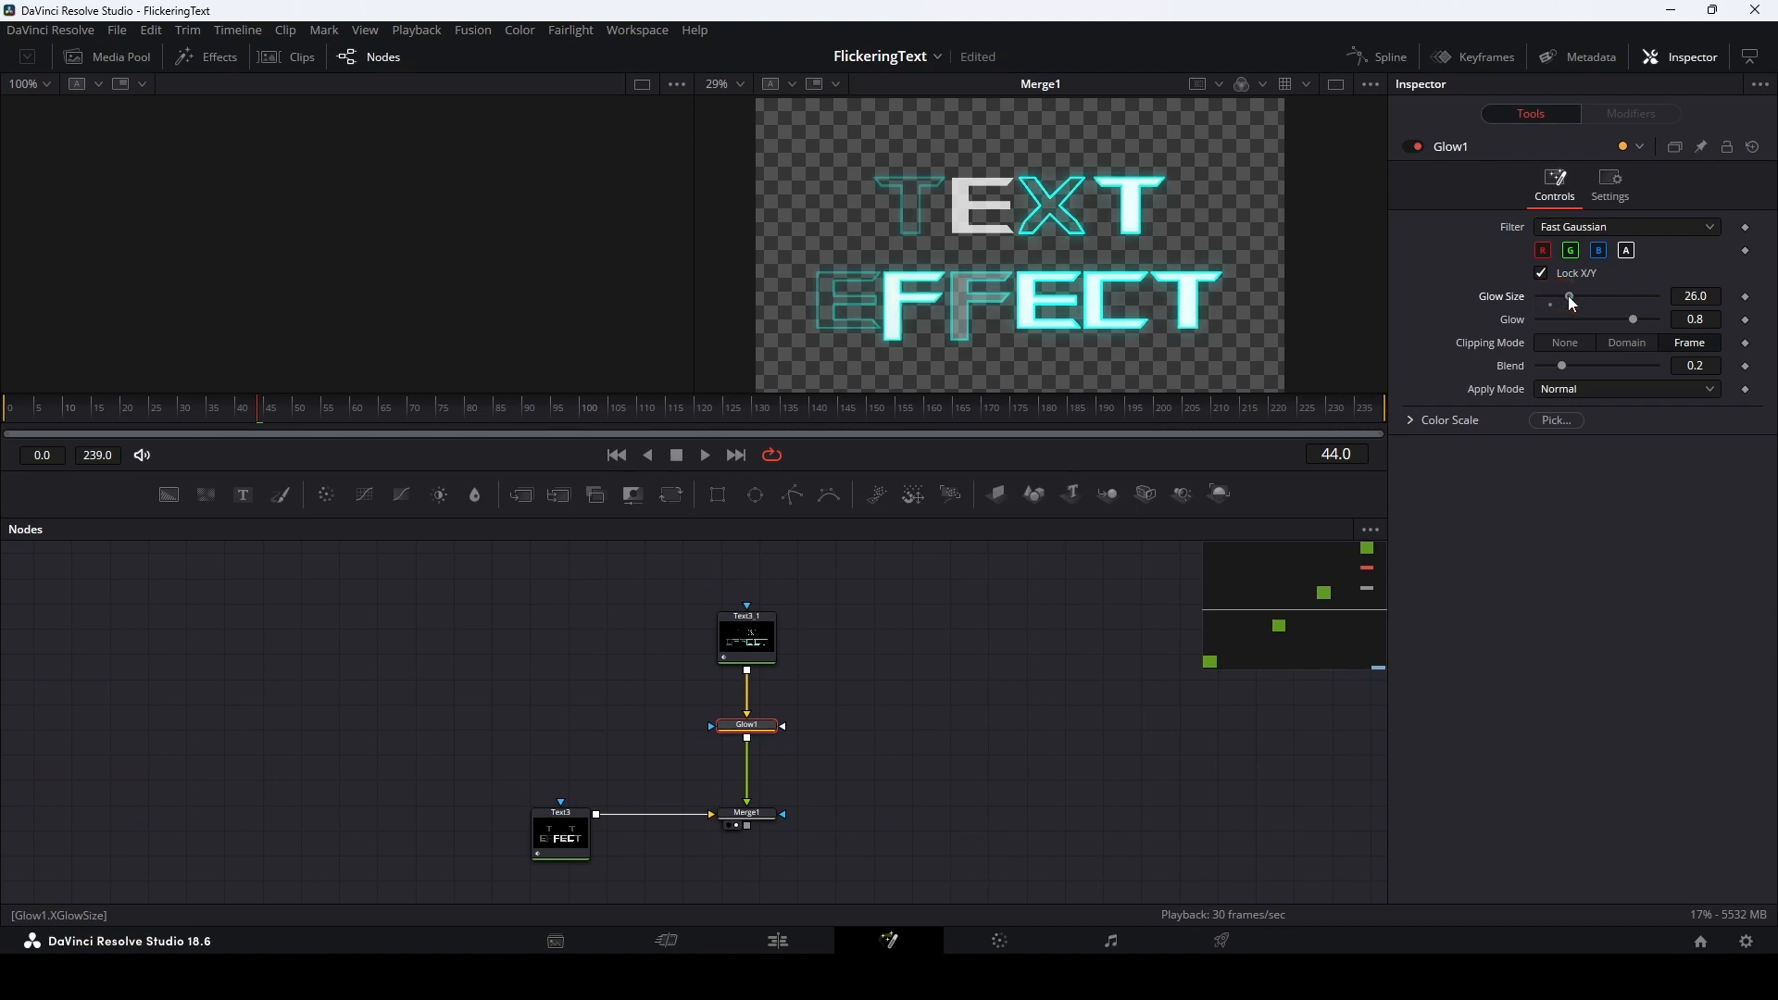
{"action": "mouse_move", "coordinate": [1633, 320]}
{"action": "left_mouse_down"}
{"action": "mouse_move", "coordinate": [1603, 318]}
{"action": "mouse_move", "coordinate": [1647, 319]}
{"action": "left_mouse_up"}
{"action": "key", "text": "space"}
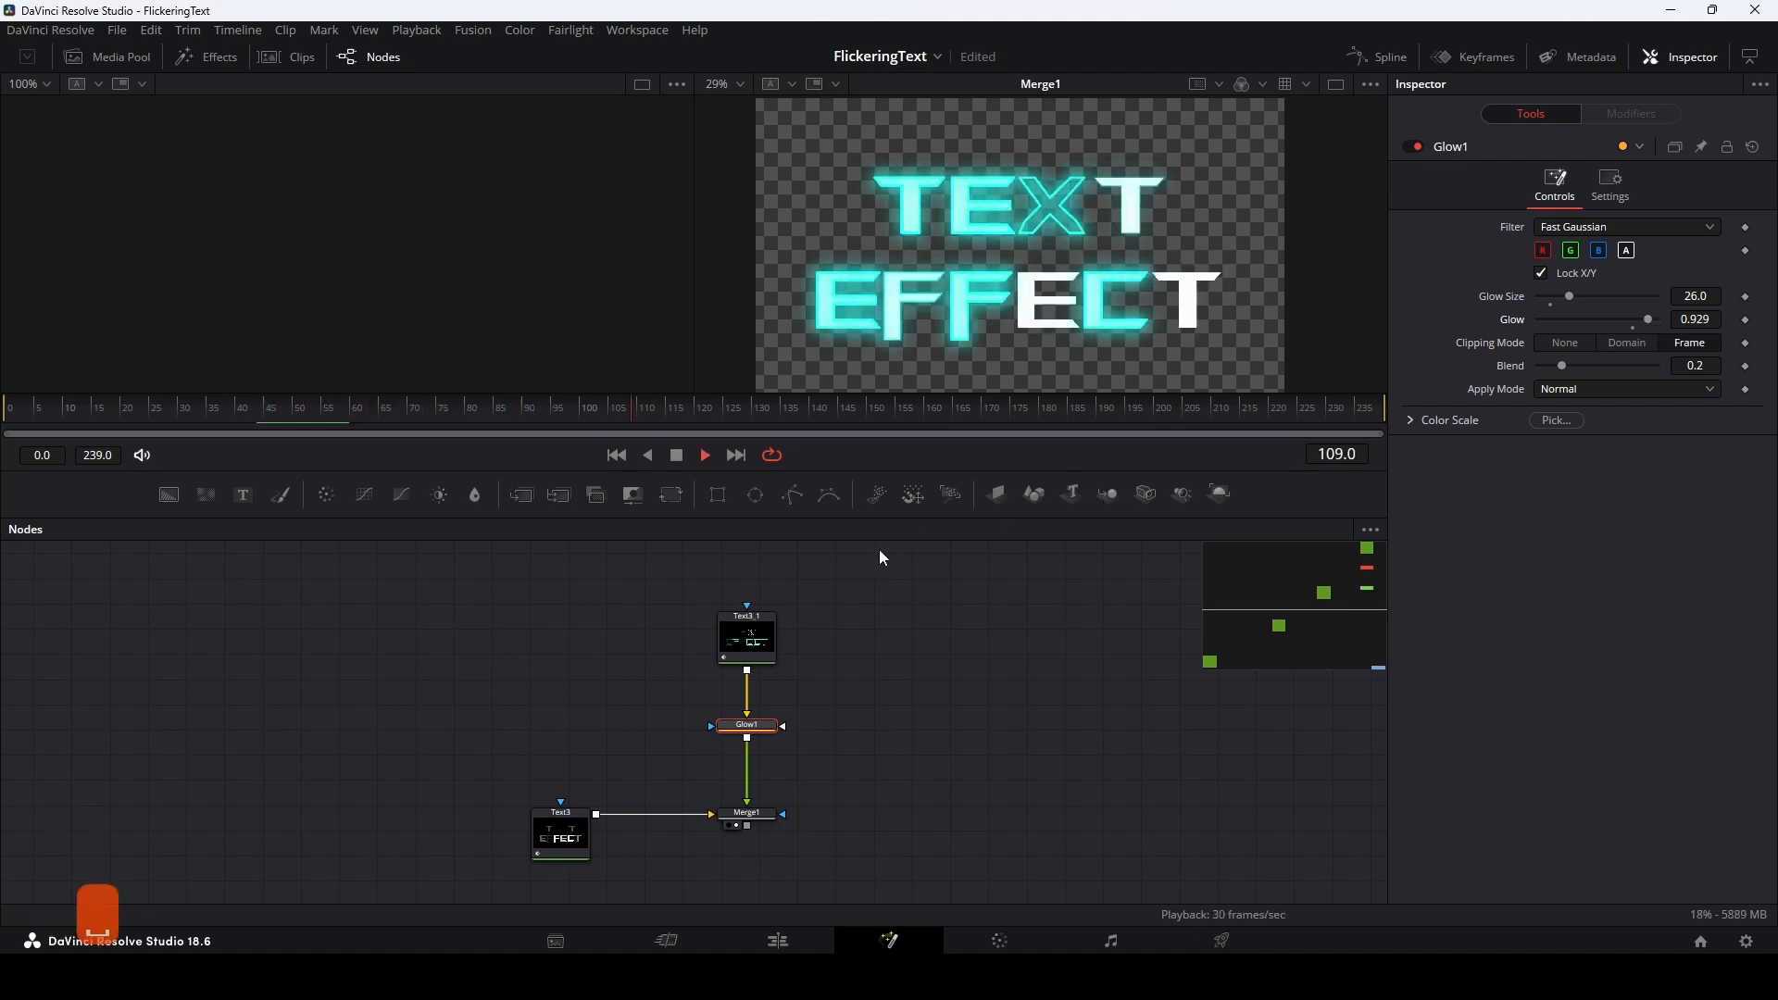
{"action": "key", "text": "space"}
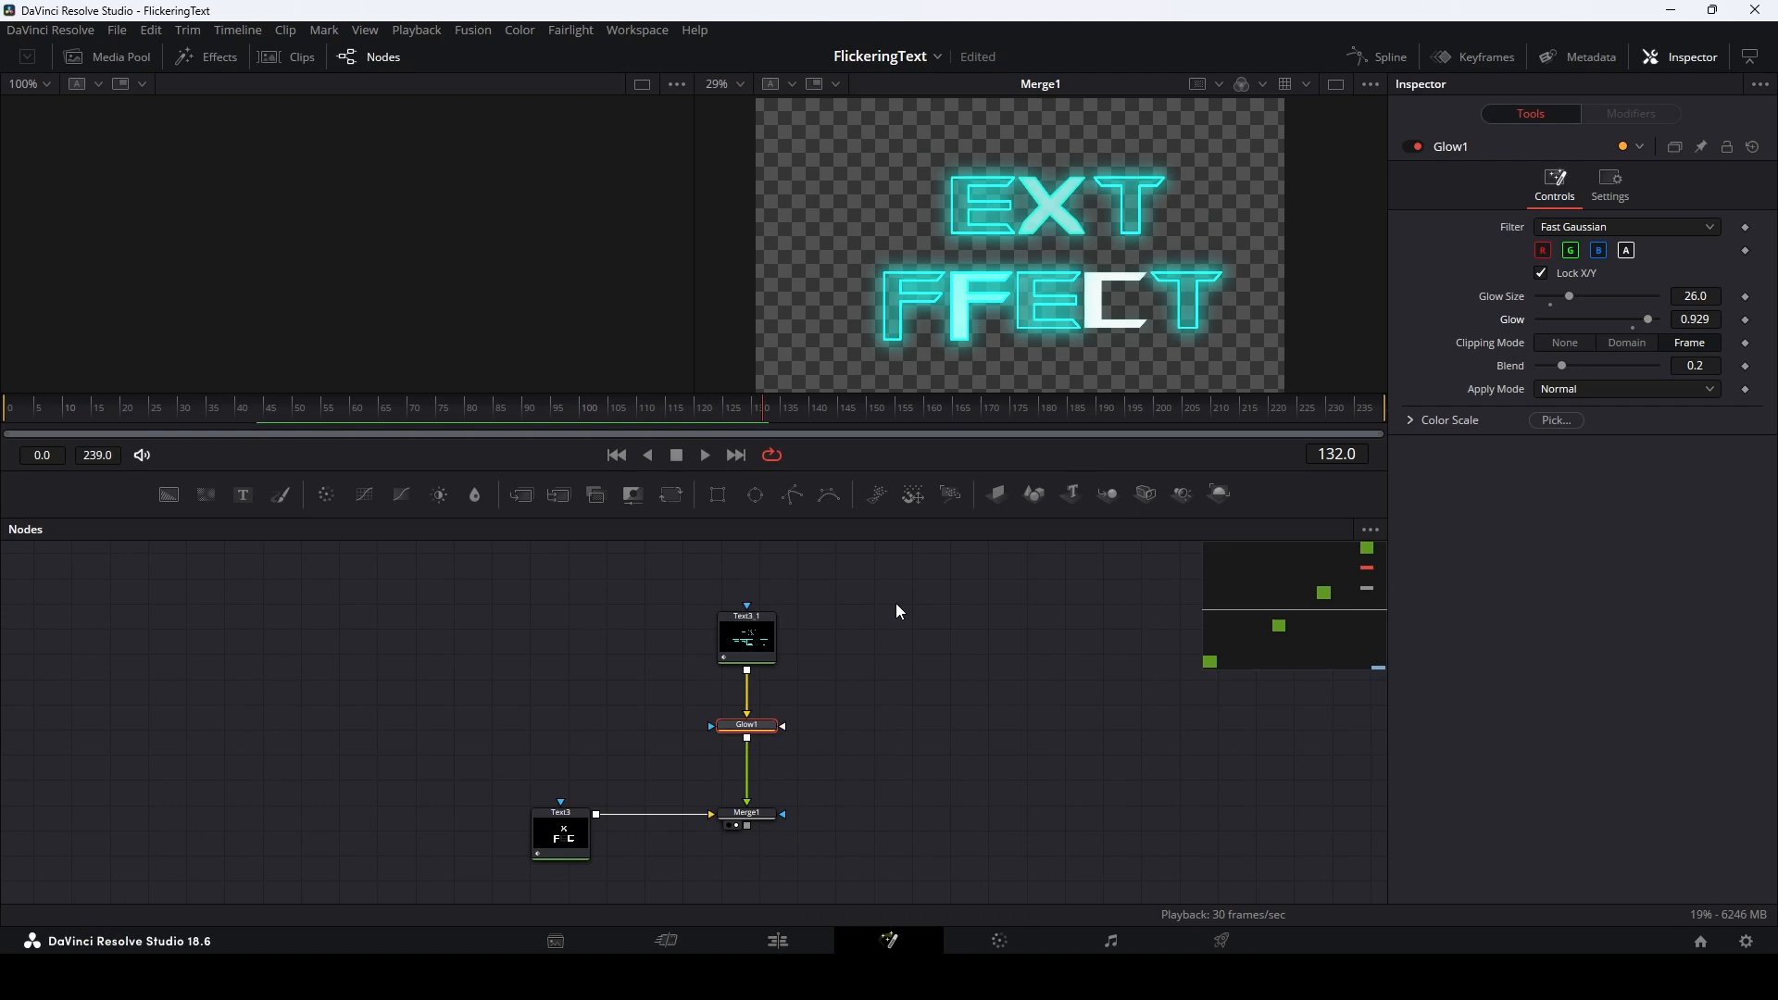
Lower the value of Text3_1's Perturb4 modifier to about -0.572 and play the animation
{"action": "left_click", "coordinate": [748, 637]}
{"action": "left_click", "coordinate": [1634, 113]}
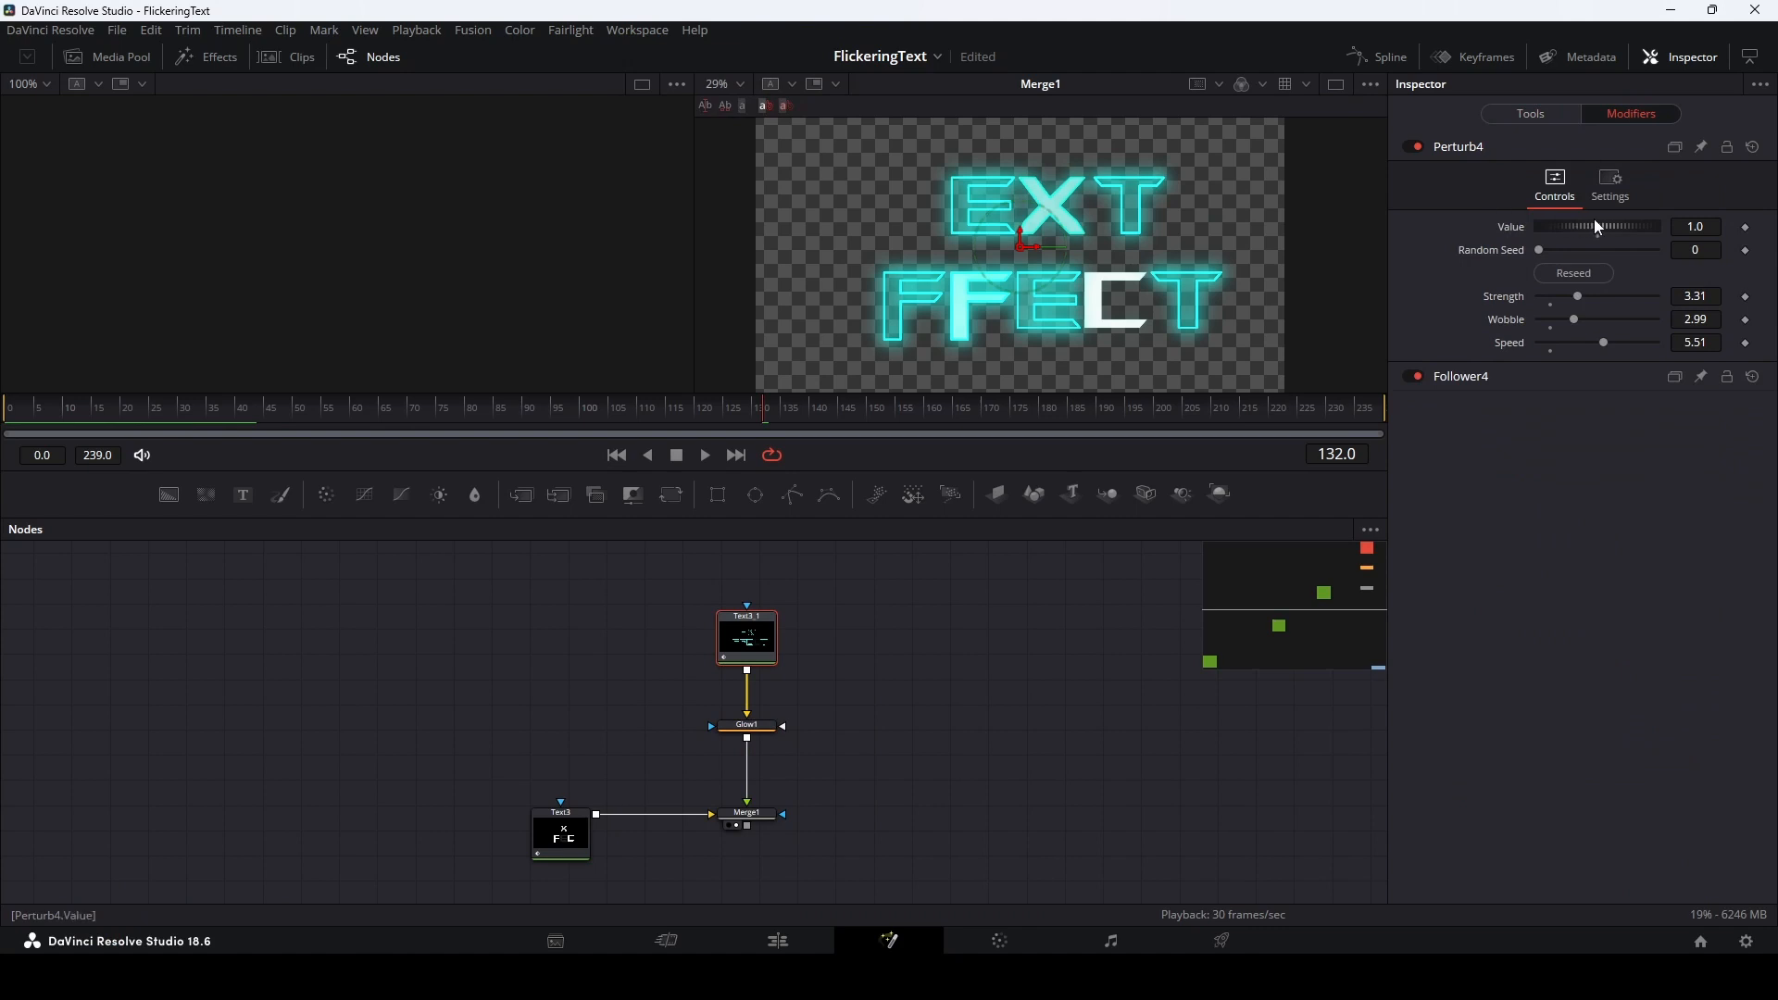
{"action": "left_click_drag", "start_coordinate": [760, 409], "coordinate": [279, 411]}
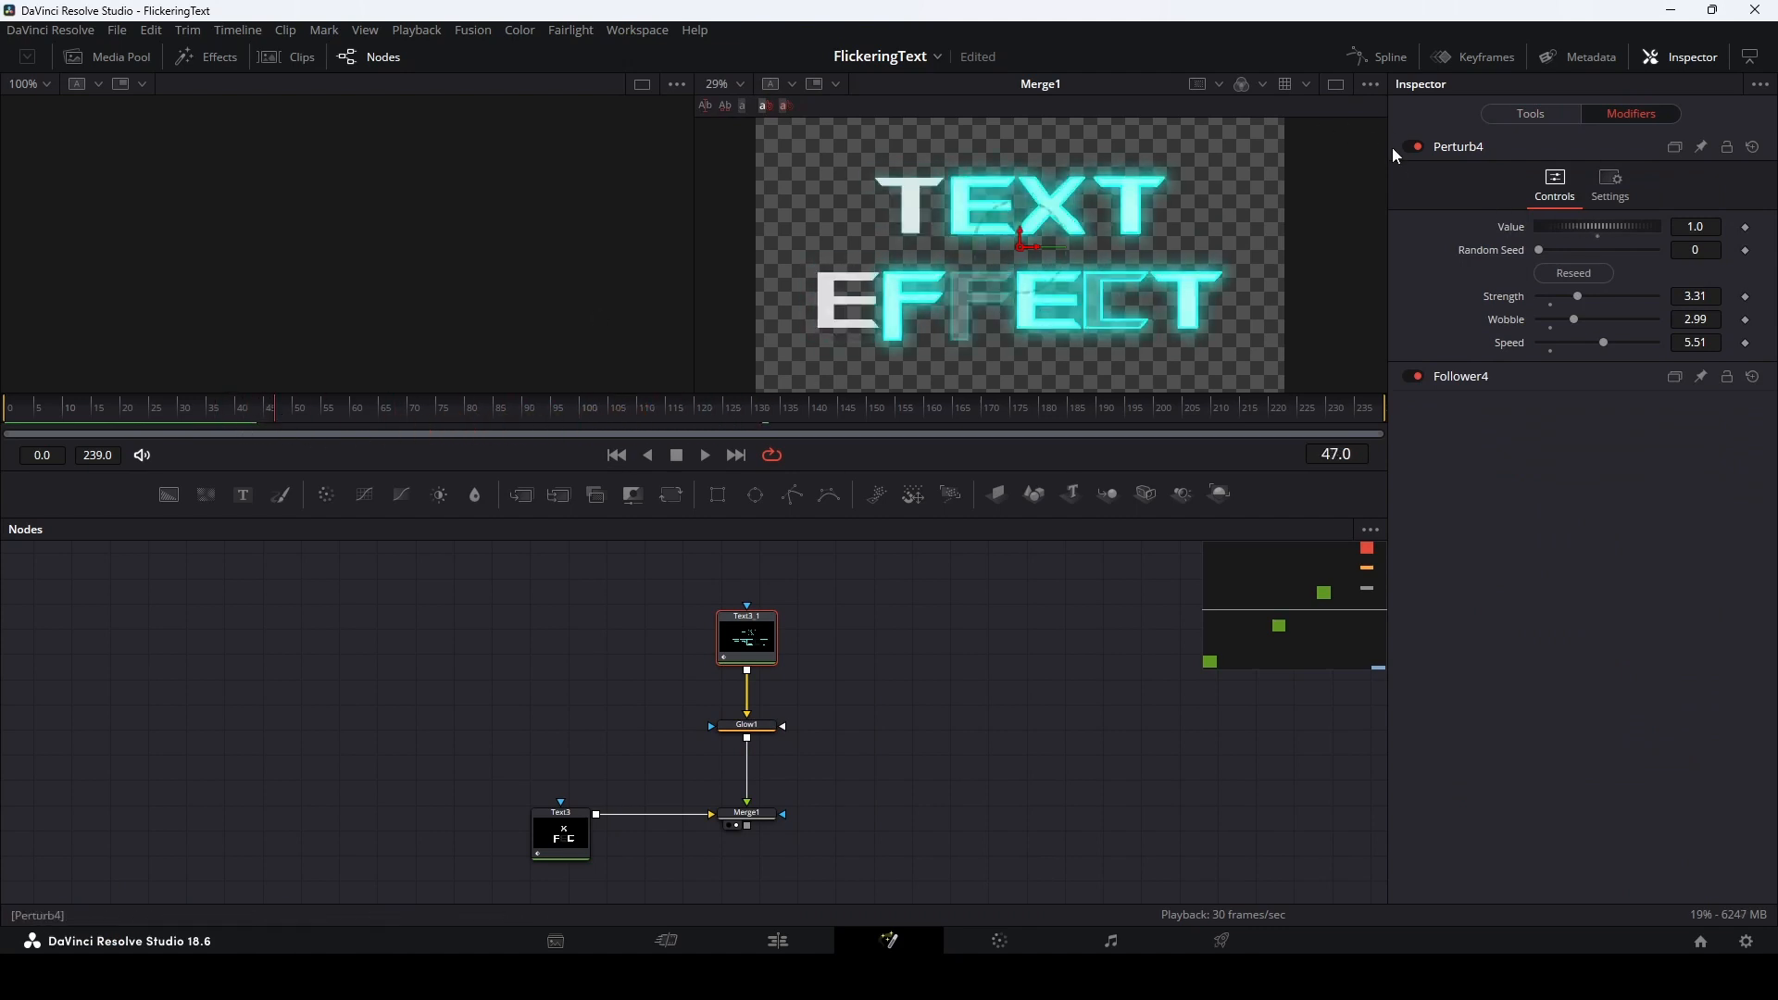
{"action": "left_click_drag", "start_coordinate": [1639, 224], "coordinate": [1472, 239]}
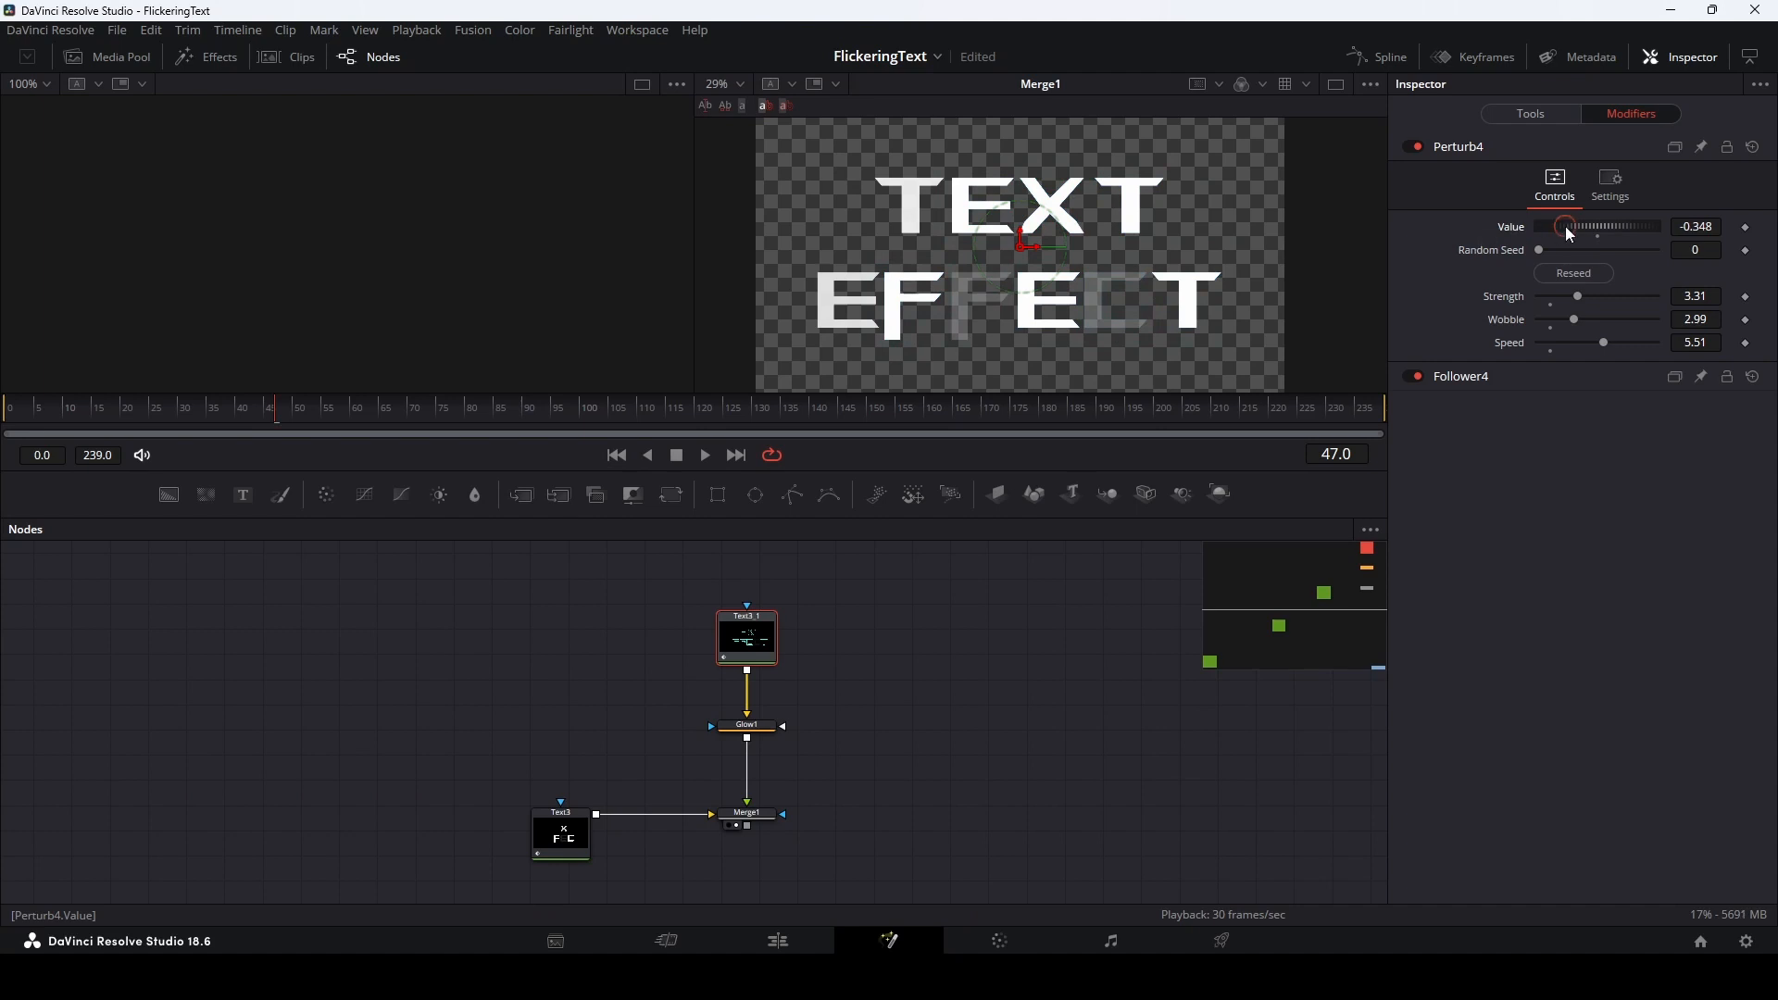
{"action": "left_click_drag", "start_coordinate": [1566, 227], "coordinate": [1569, 227]}
{"action": "key", "text": "space"}
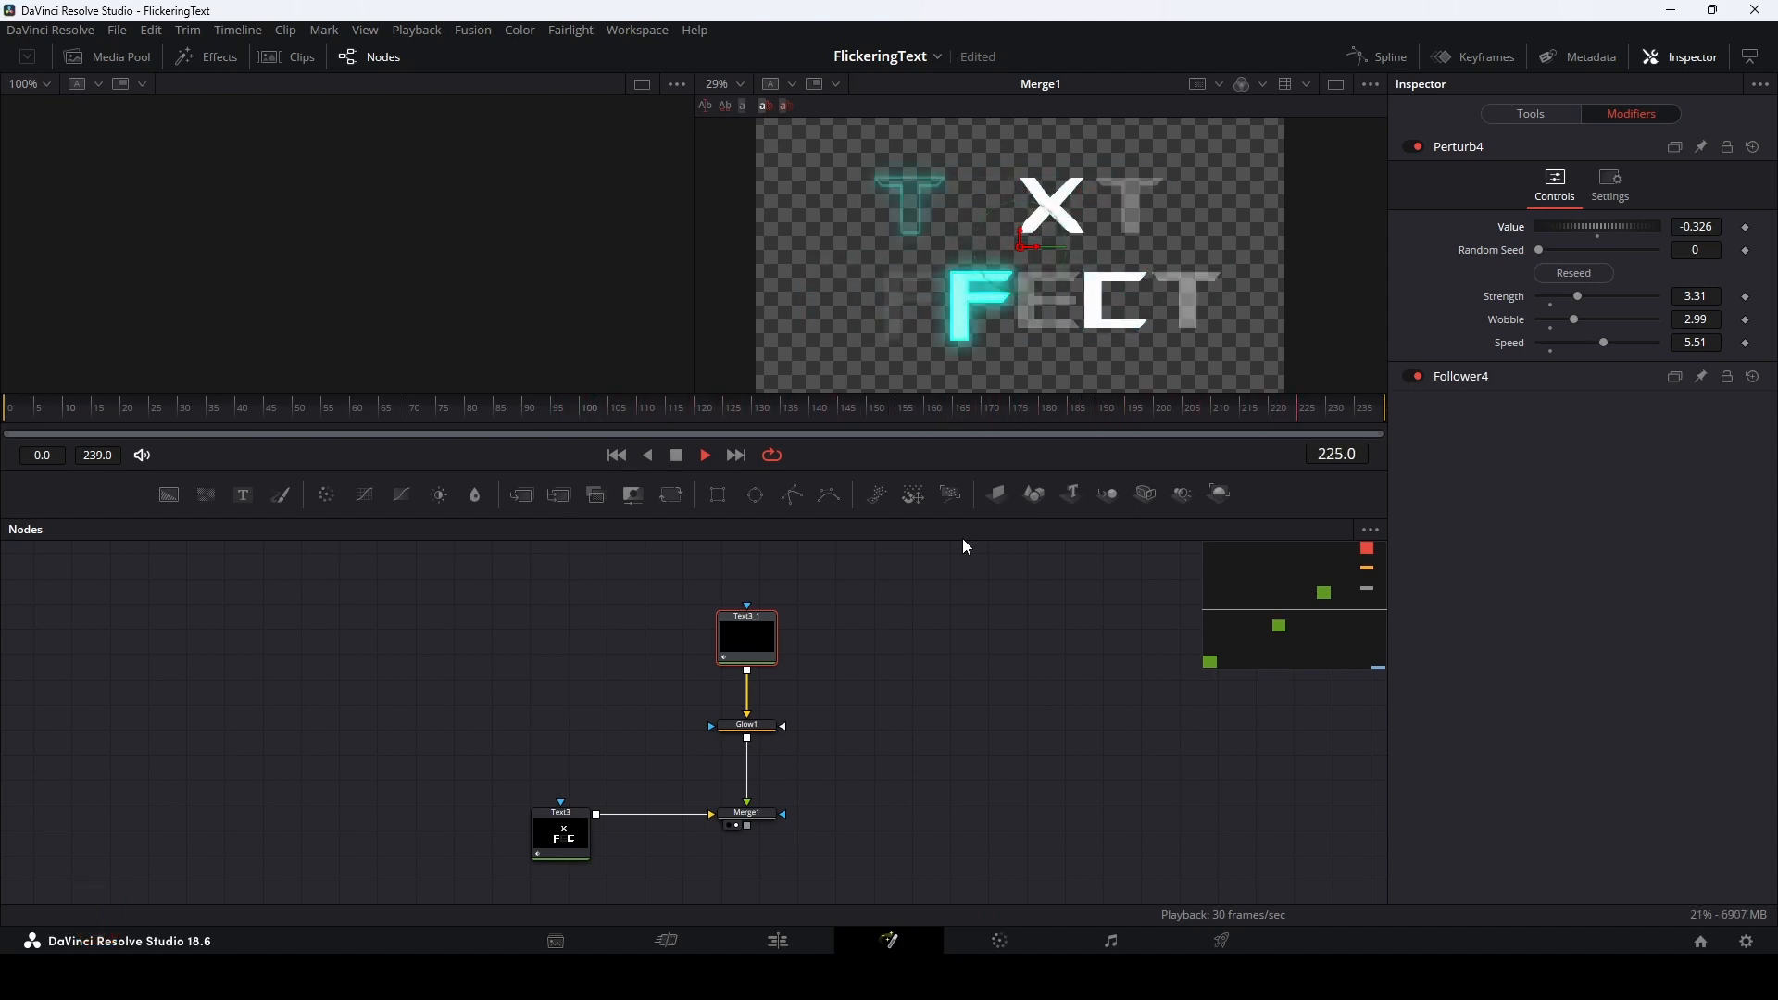
{"action": "key", "text": "space"}
{"action": "left_click_drag", "start_coordinate": [1616, 225], "coordinate": [1586, 225]}
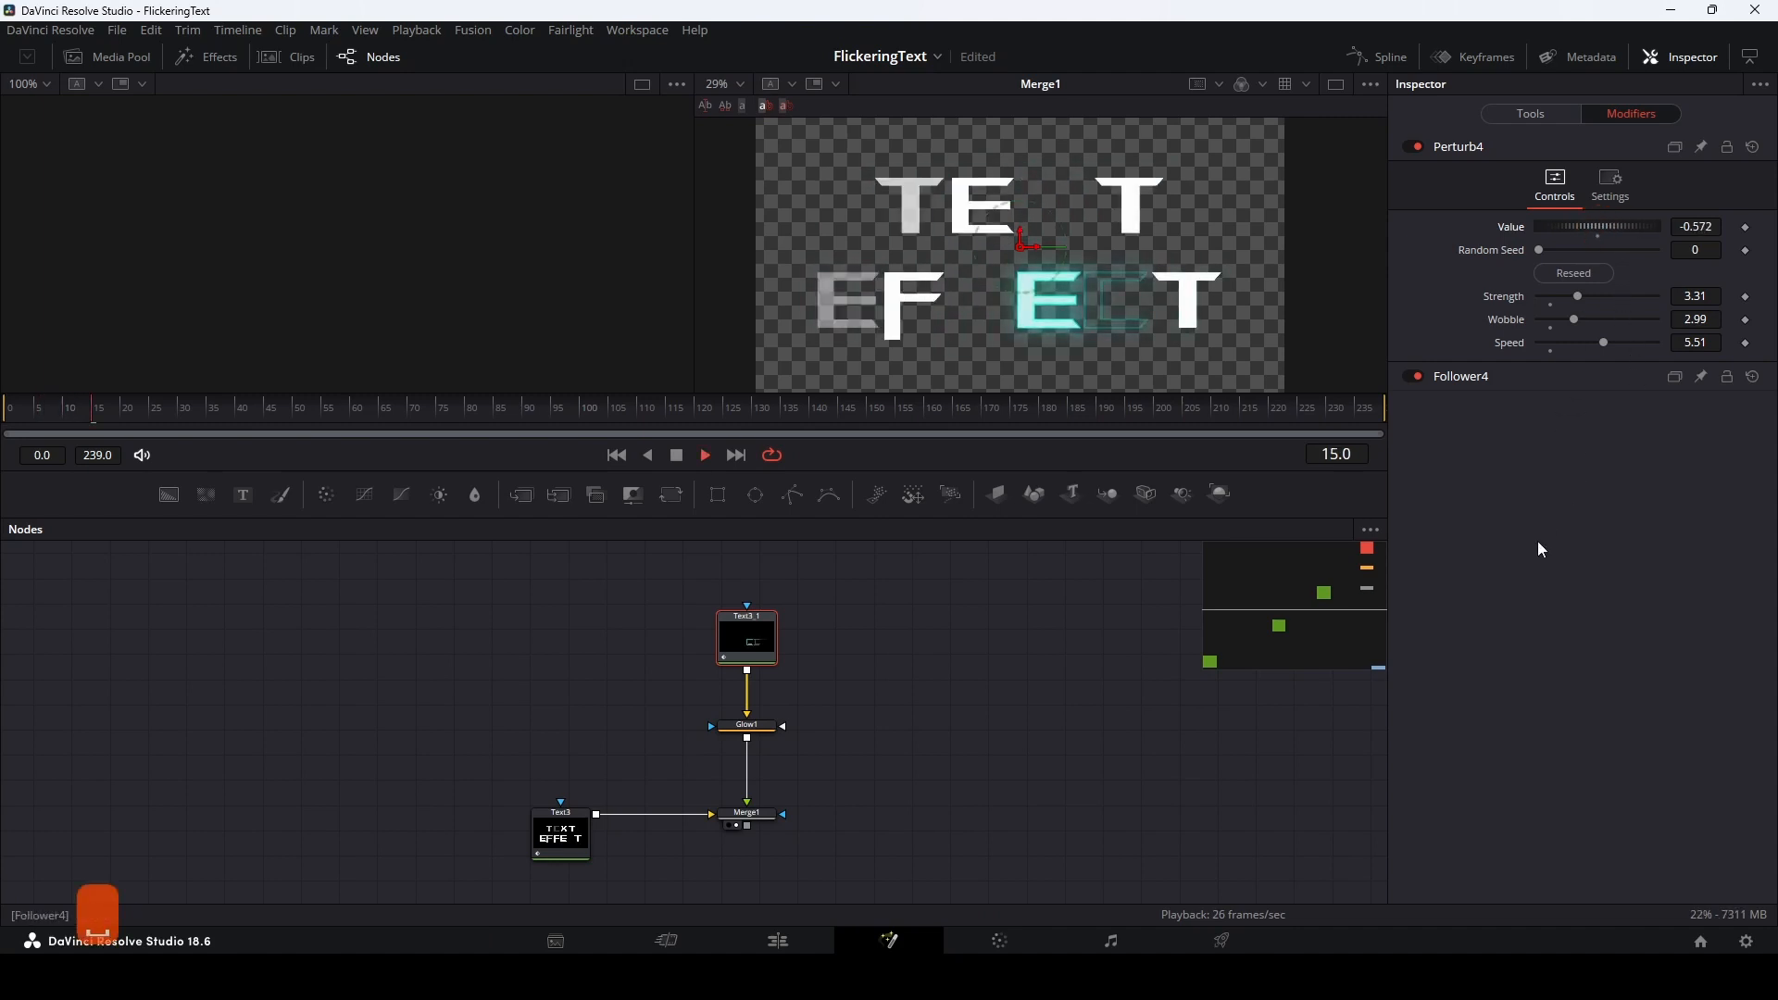
{"action": "key", "text": "space"}
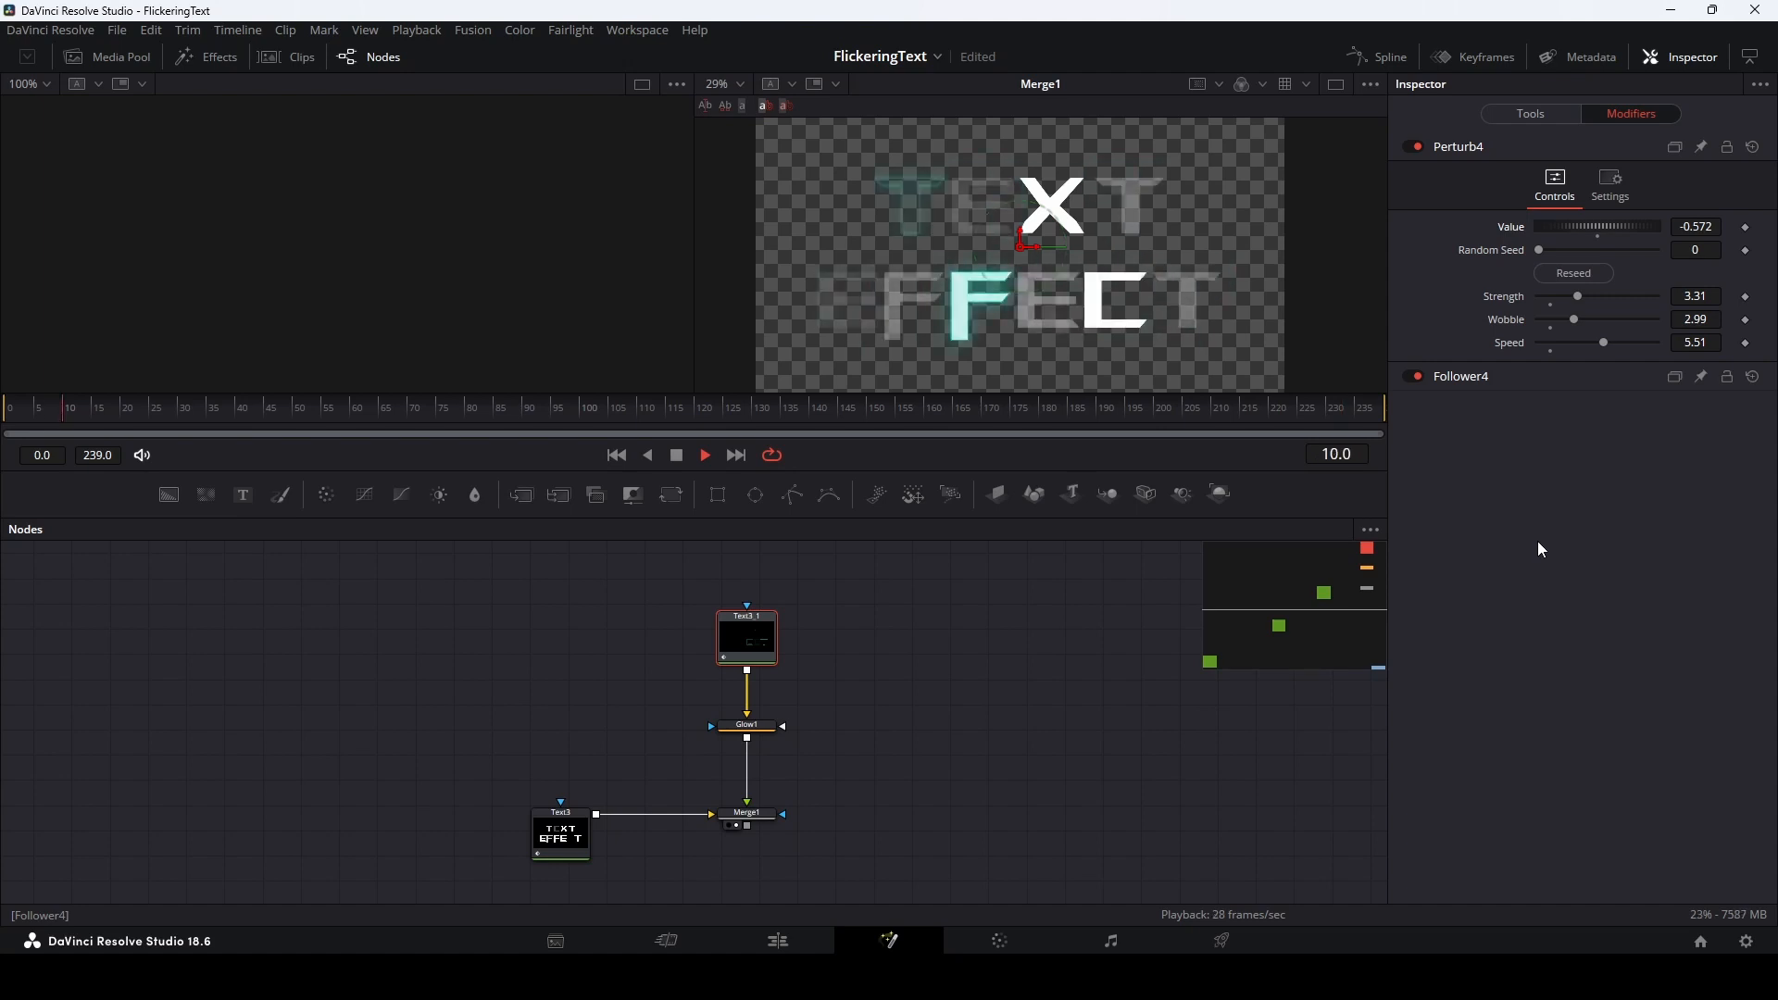
{"action": "key", "text": "space"}
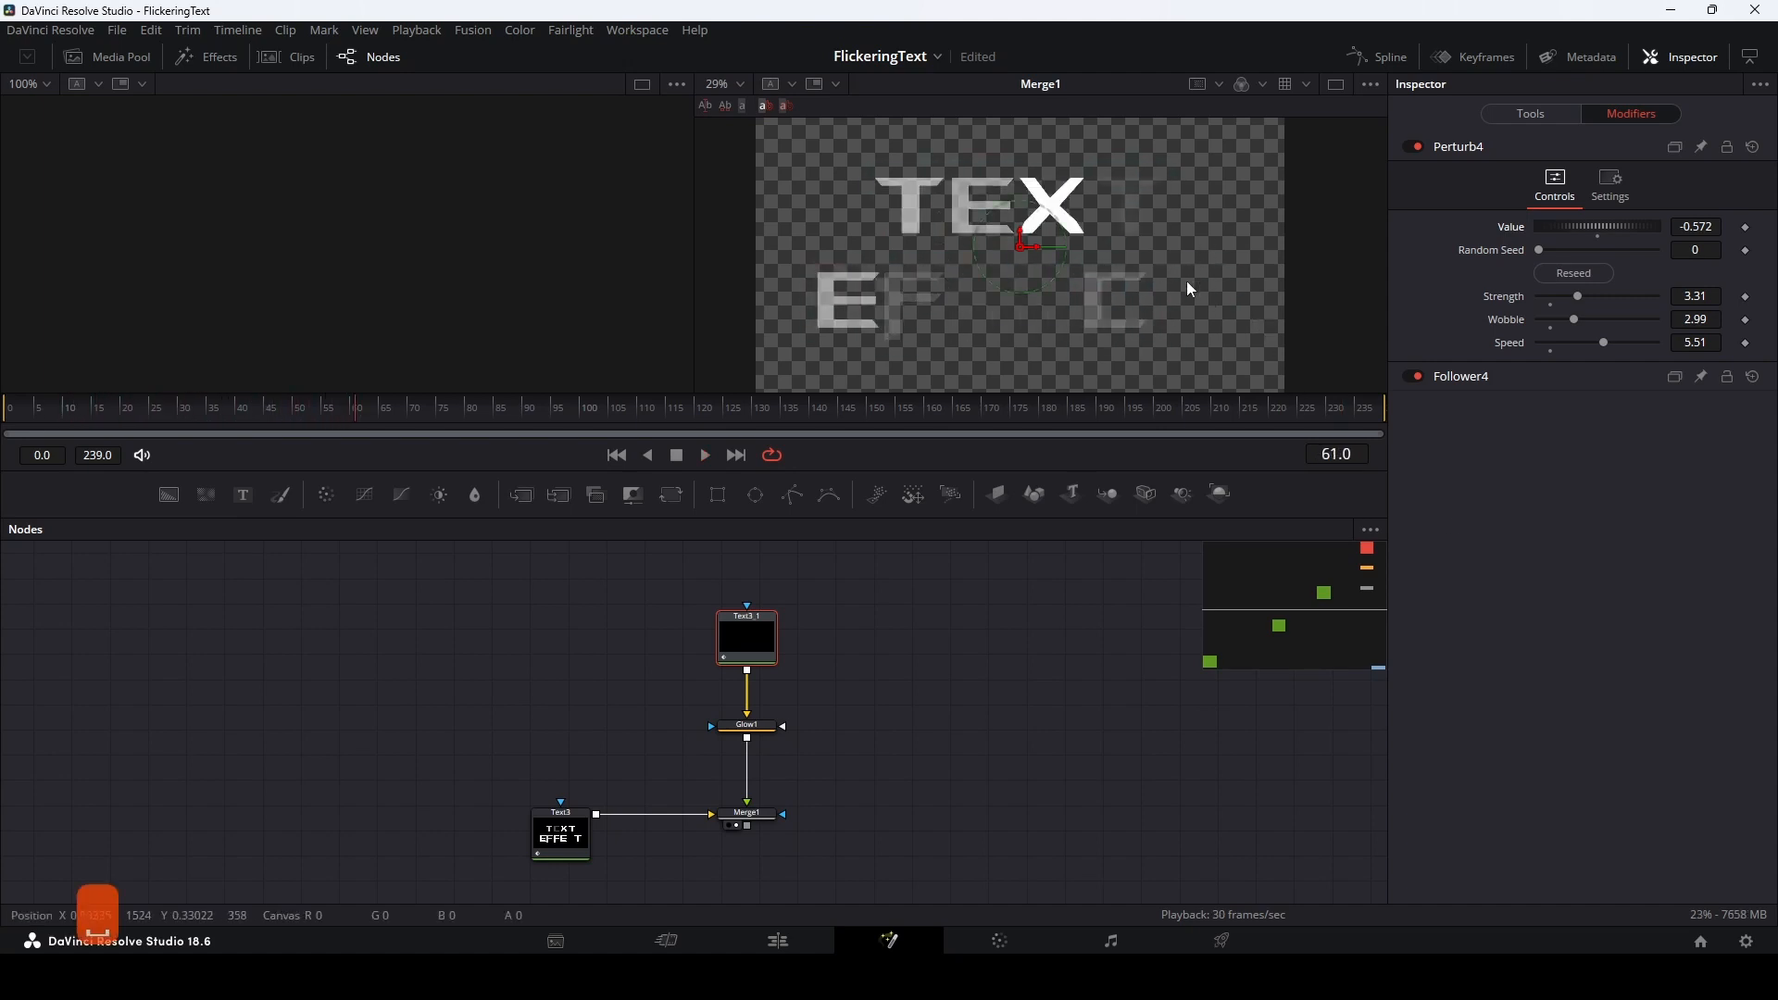
Place the MediaOut1 node beside Merge1 in the Fusion composition and connect Merge1's output to it
{"action": "left_click", "coordinate": [782, 942]}
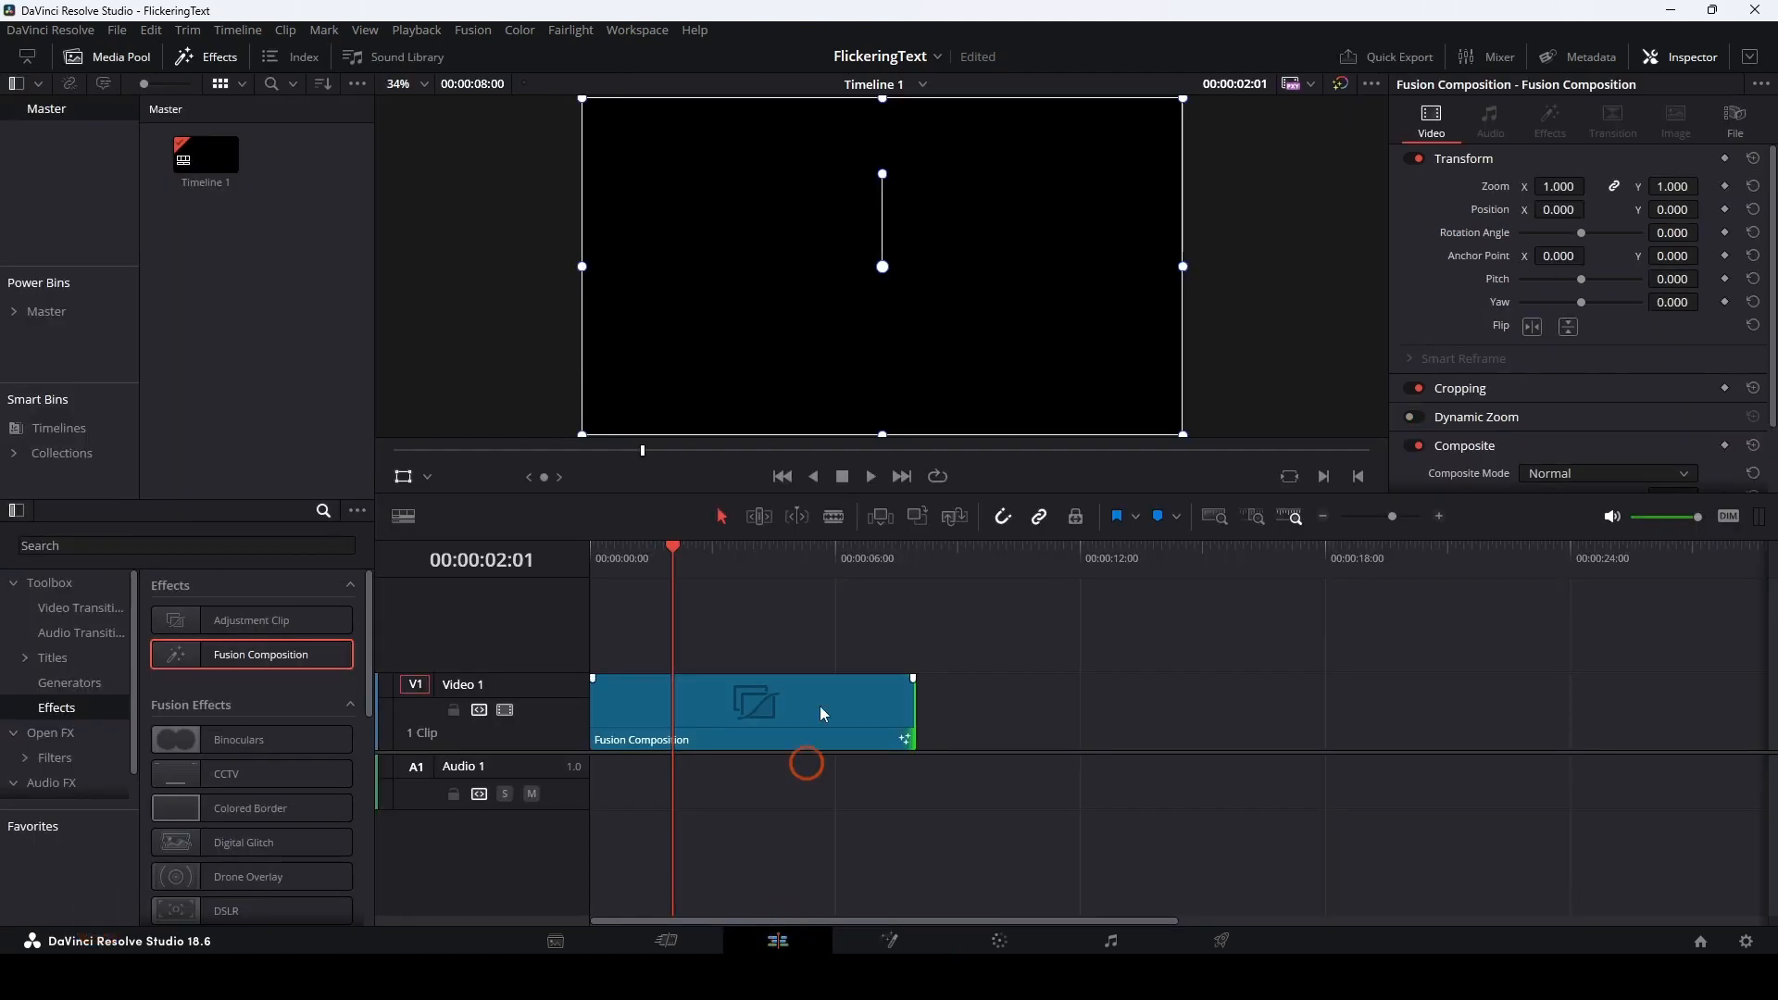
{"action": "left_click", "coordinate": [874, 942]}
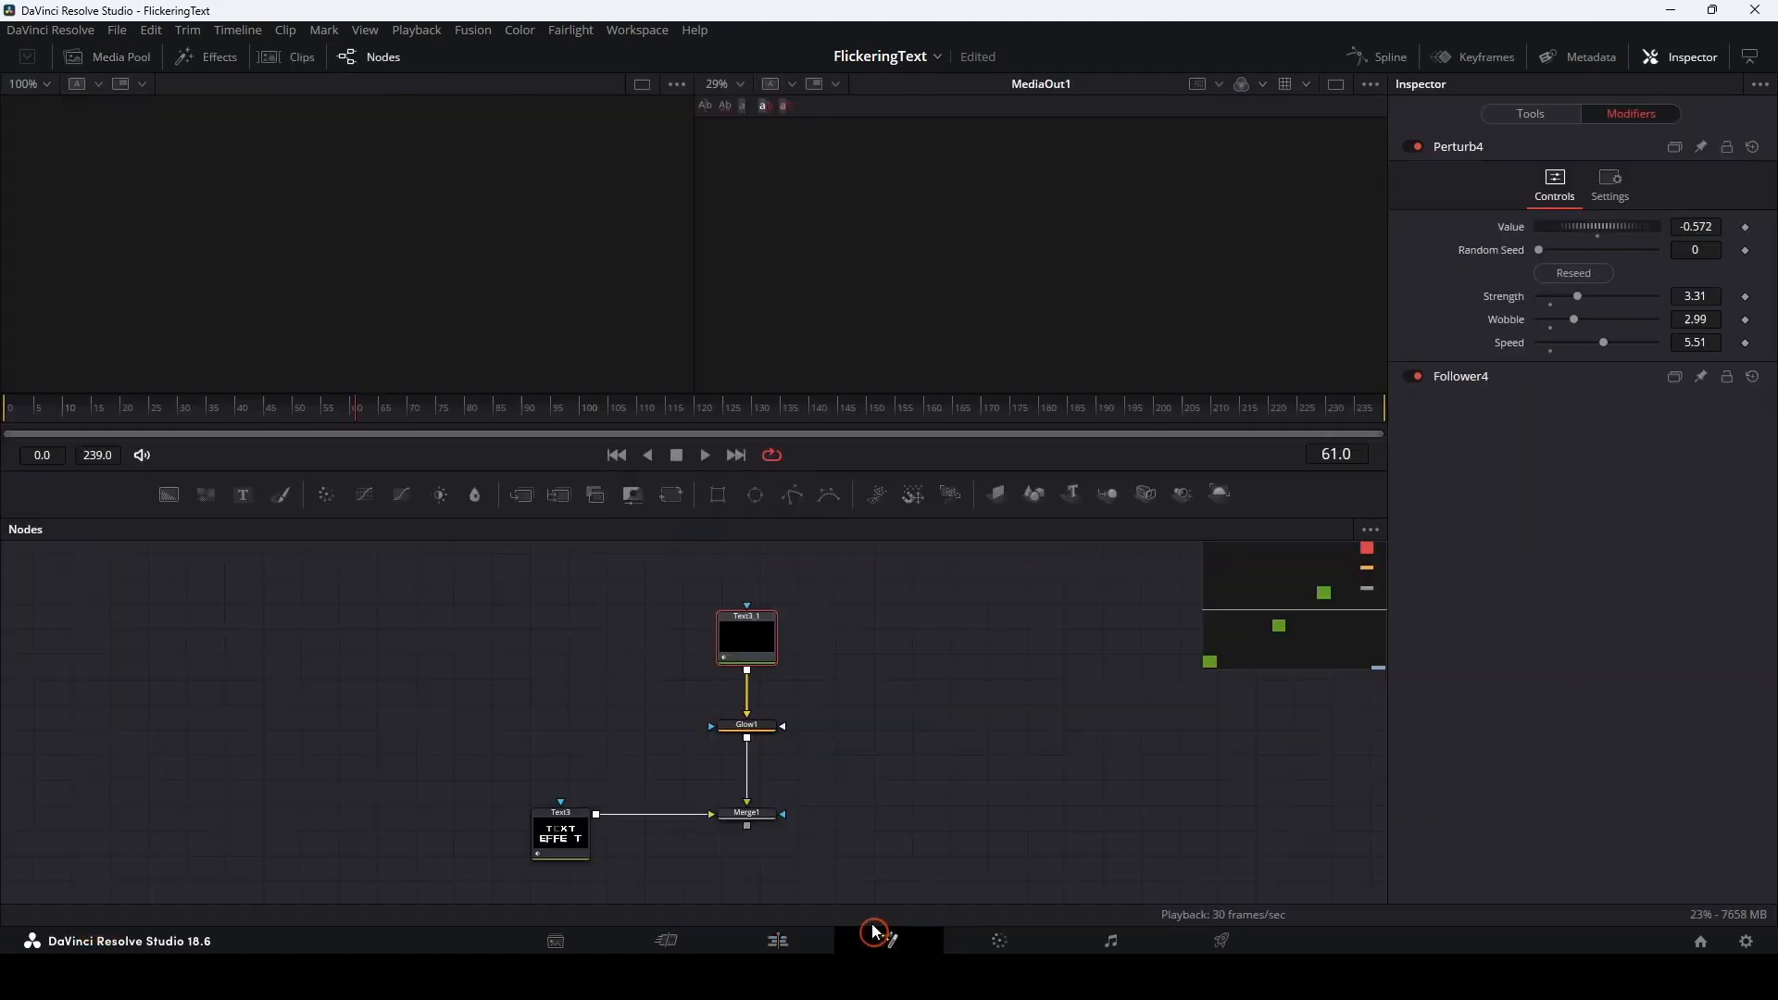
{"action": "left_click_drag", "start_coordinate": [889, 607], "coordinate": [668, 596]}
{"action": "left_click_drag", "start_coordinate": [872, 664], "coordinate": [607, 514]}
{"action": "left_click_drag", "start_coordinate": [695, 741], "coordinate": [694, 663]}
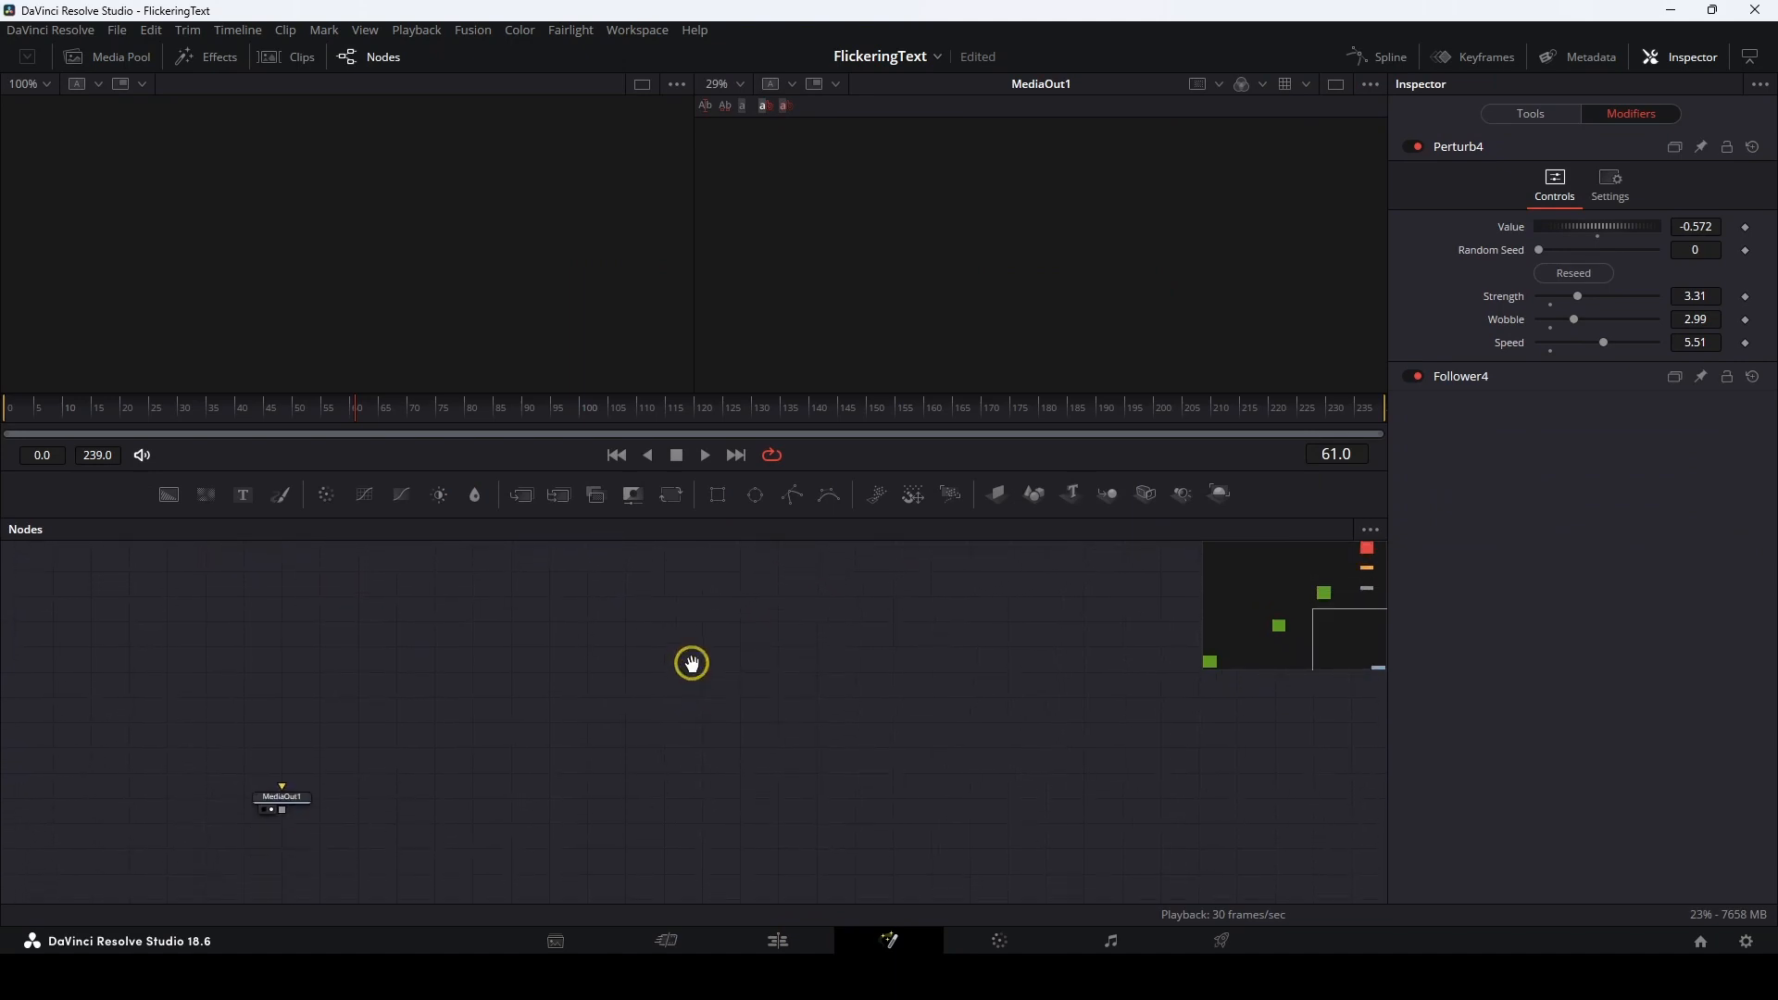
{"action": "left_click_drag", "start_coordinate": [358, 806], "coordinate": [523, 567]}
{"action": "left_click_drag", "start_coordinate": [343, 648], "coordinate": [630, 963]}
{"action": "left_click_drag", "start_coordinate": [808, 885], "coordinate": [873, 783]}
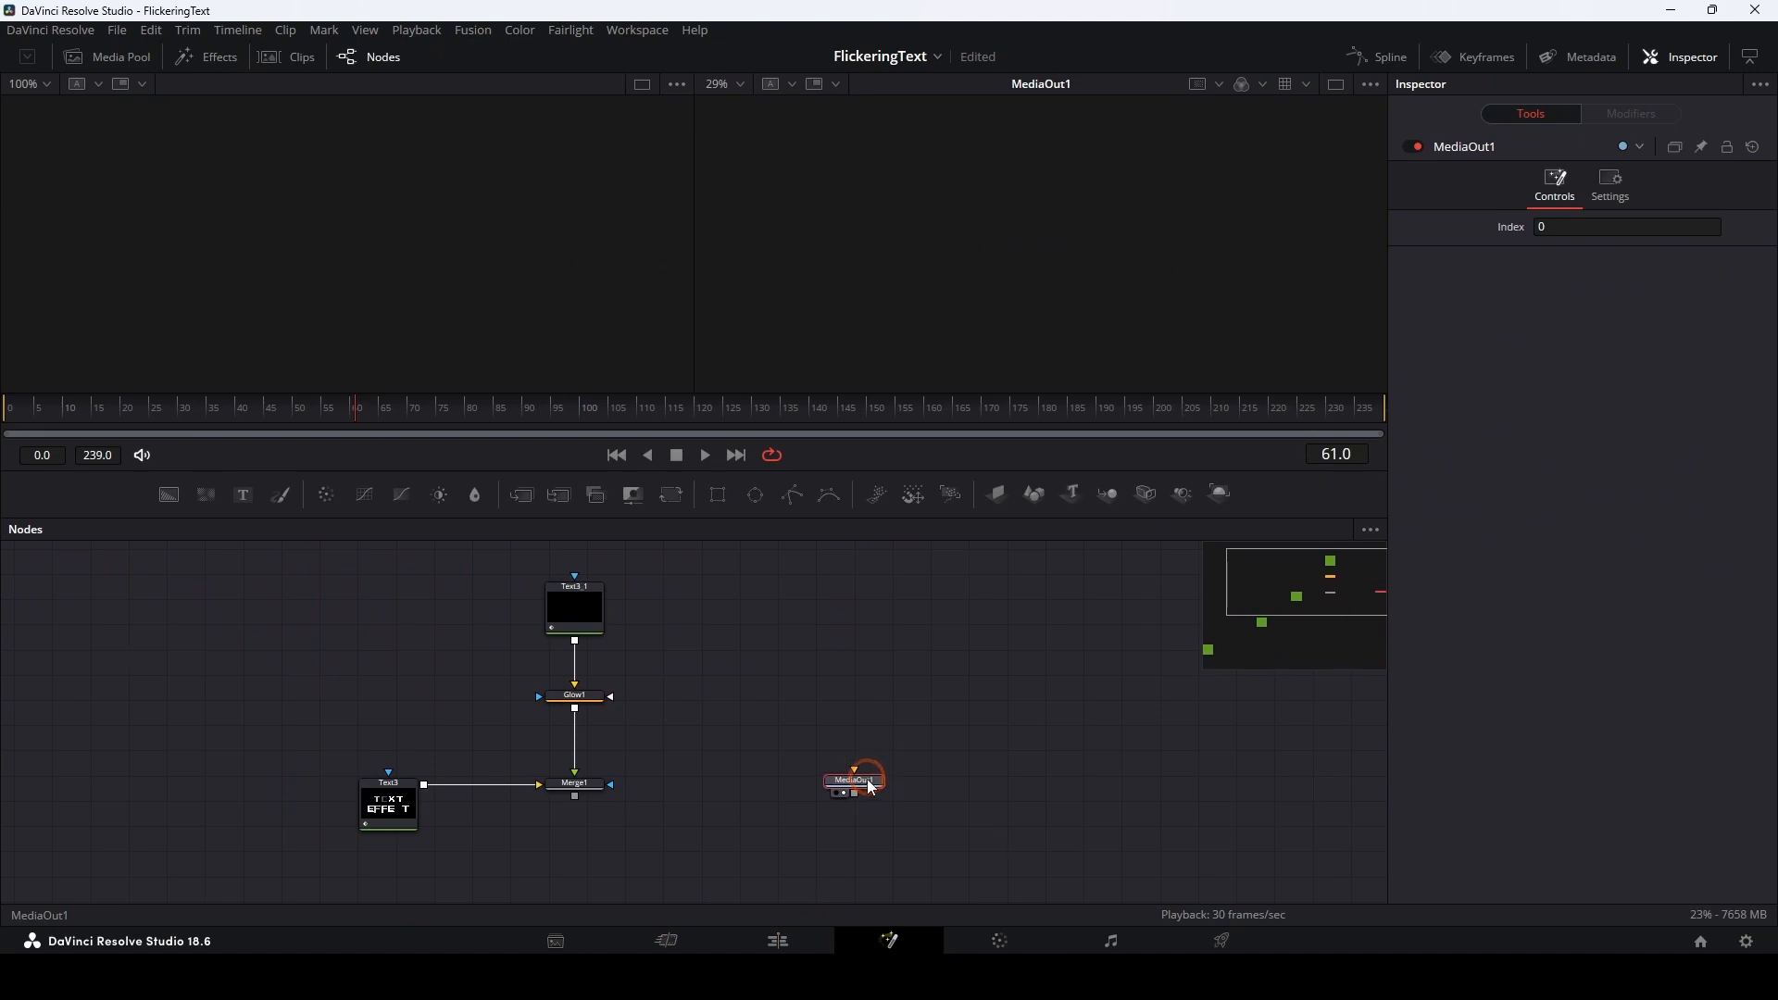
{"action": "left_click_drag", "start_coordinate": [575, 794], "coordinate": [853, 785]}
Play the Fusion composition from the start of the timeline on the Edit page
{"action": "left_click", "coordinate": [778, 941]}
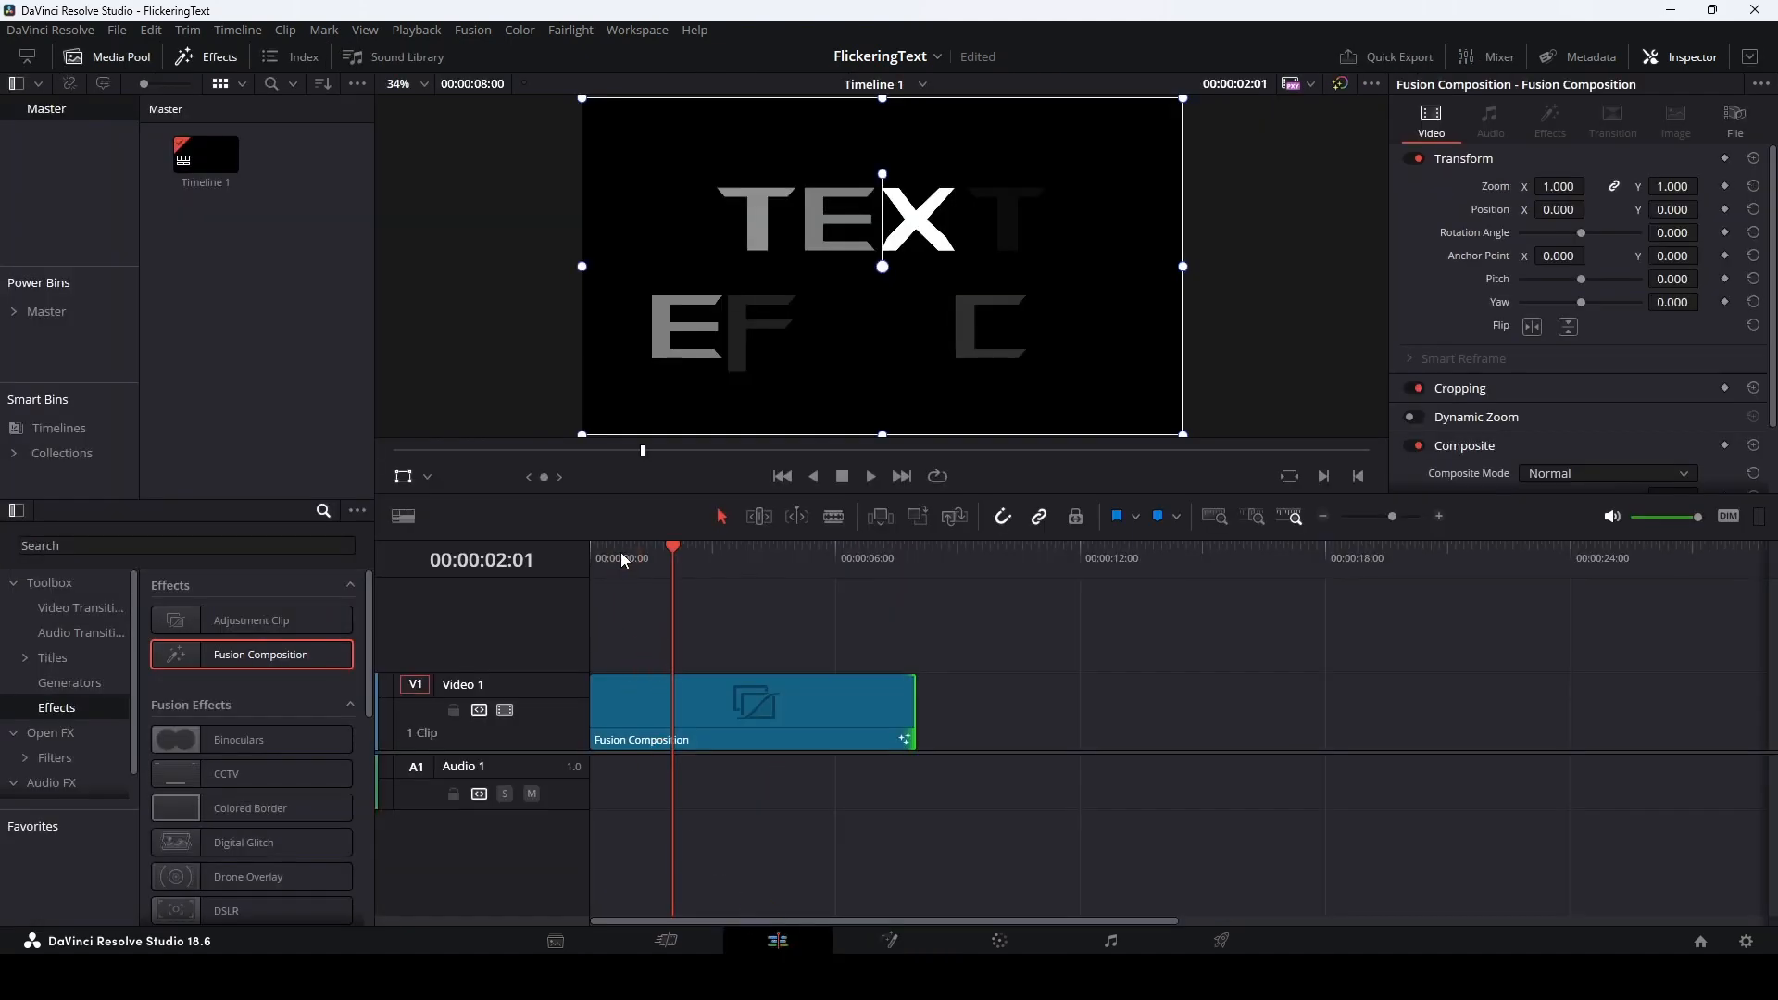
{"action": "key", "text": "Home"}
{"action": "key", "text": "space"}
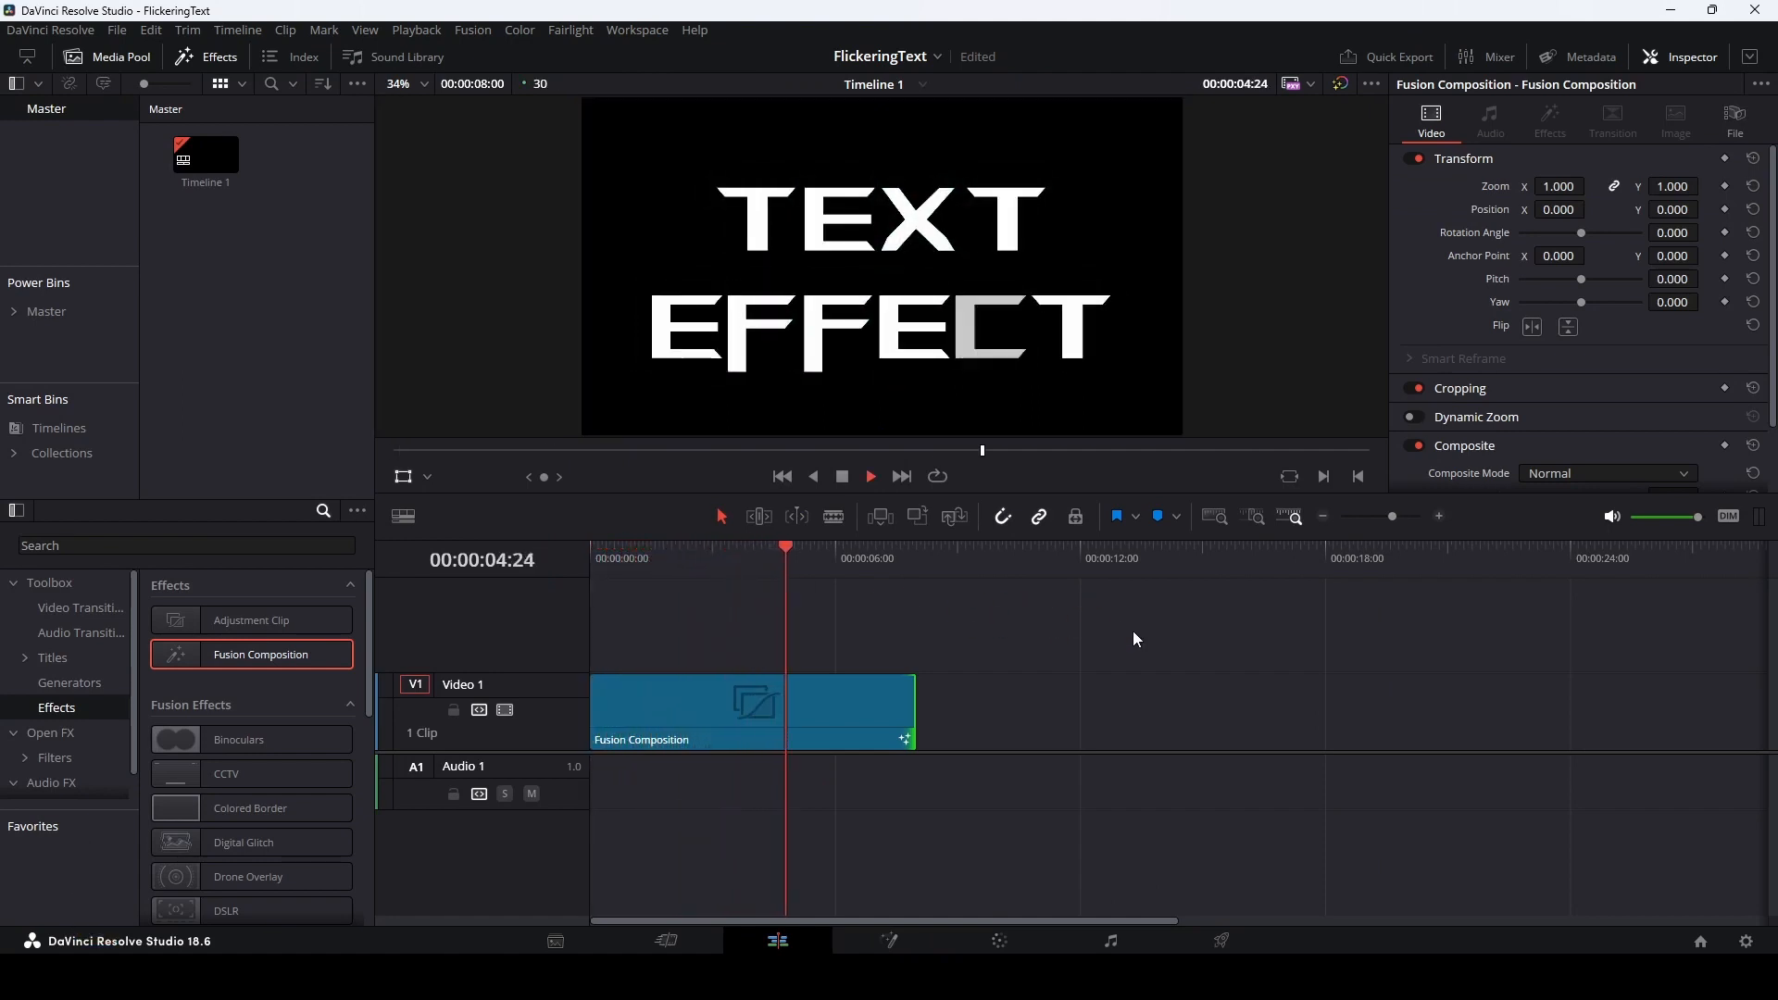
{"action": "key", "text": "space"}
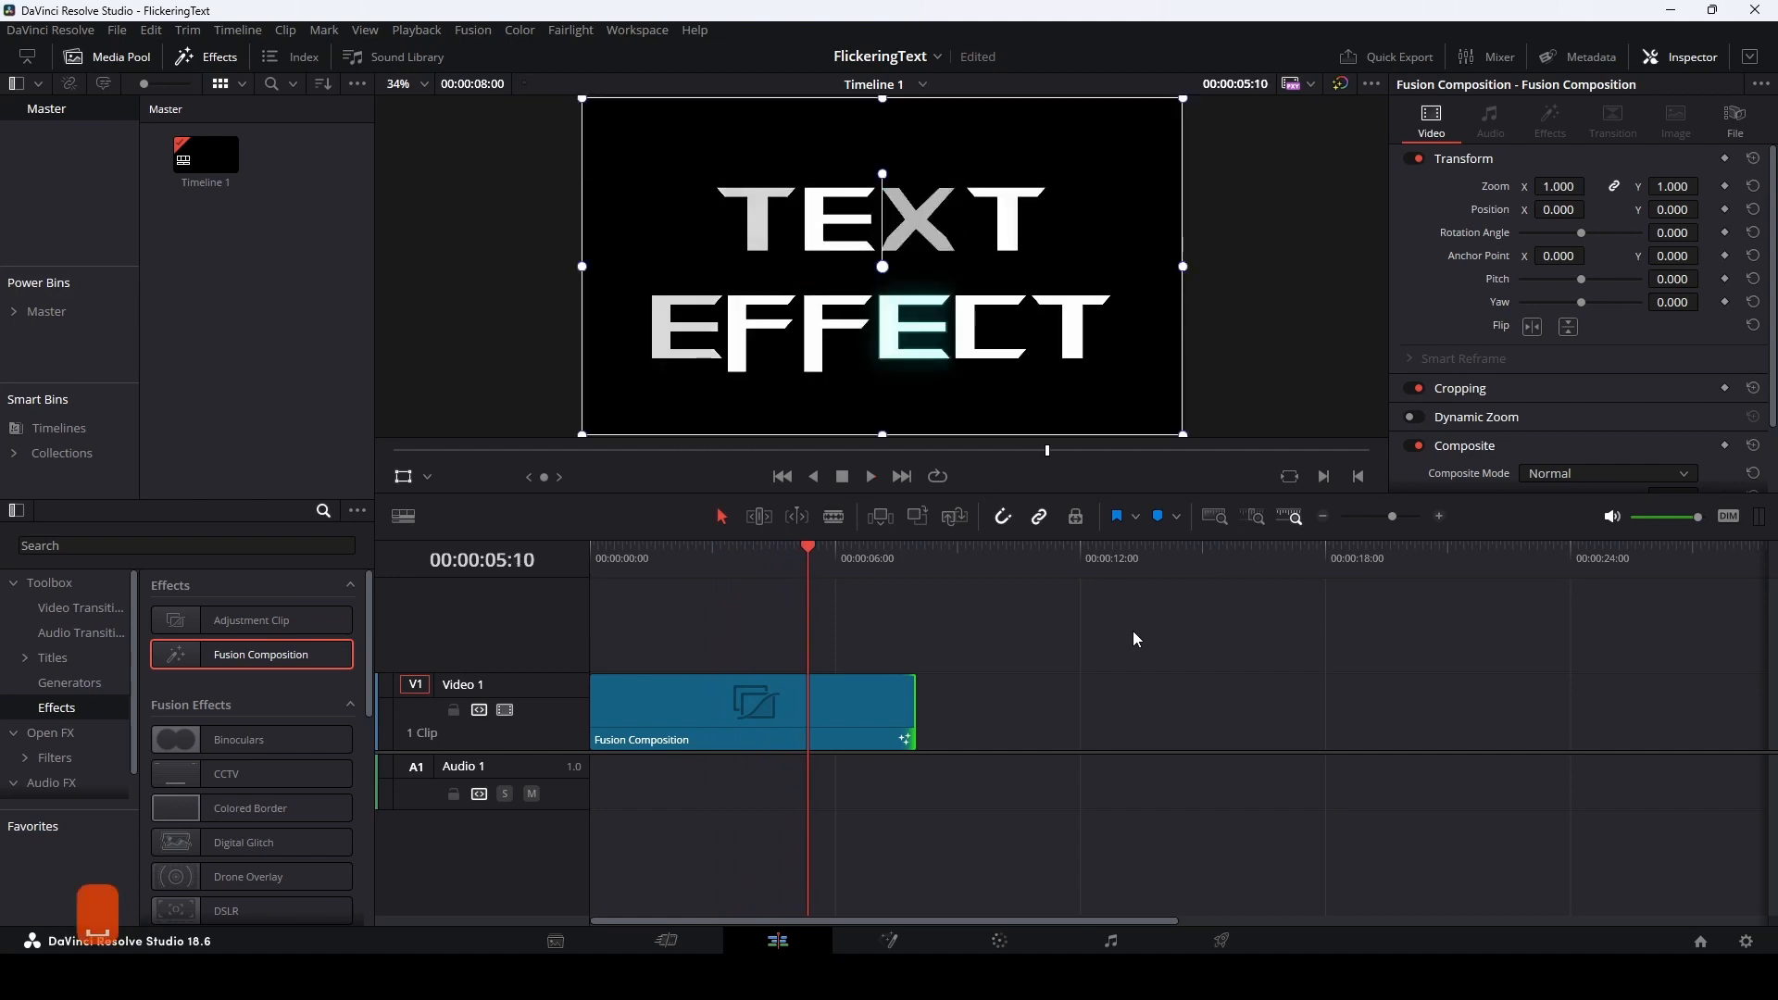
Return to the Fusion page and keyframe the value of Text3_1's Perturb4 modifier at frame 150
{"action": "left_click", "coordinate": [891, 941]}
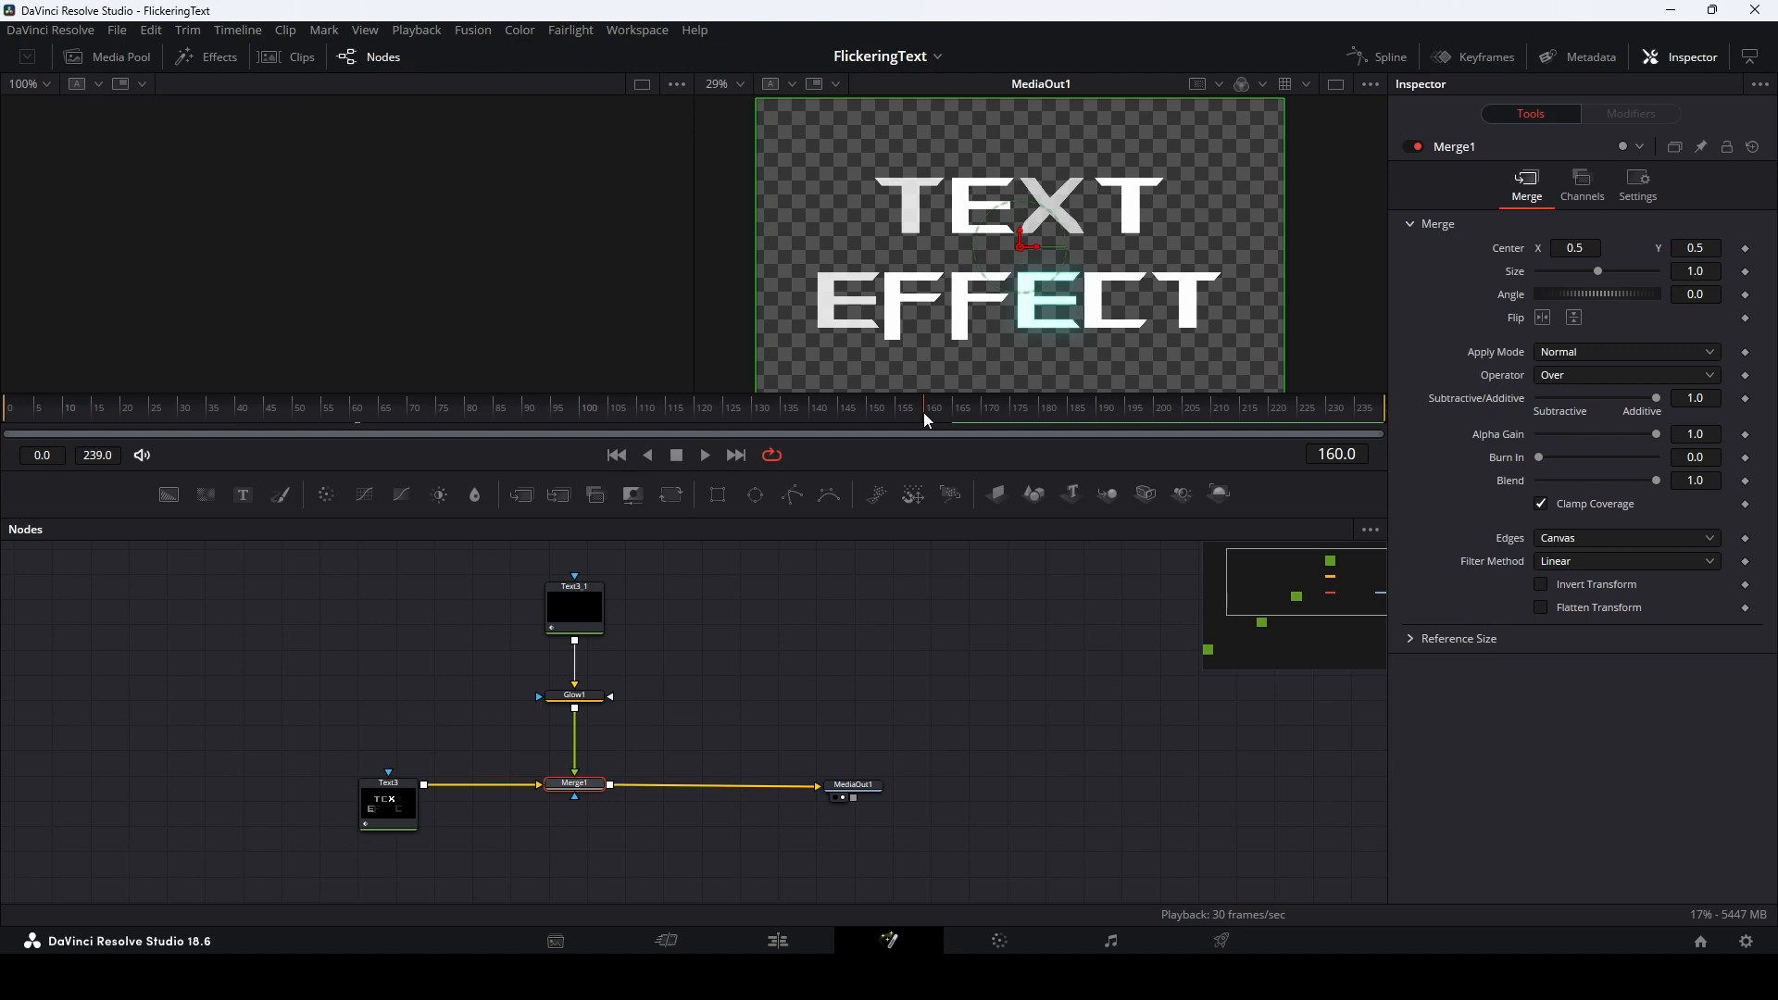
{"action": "left_click", "coordinate": [585, 607]}
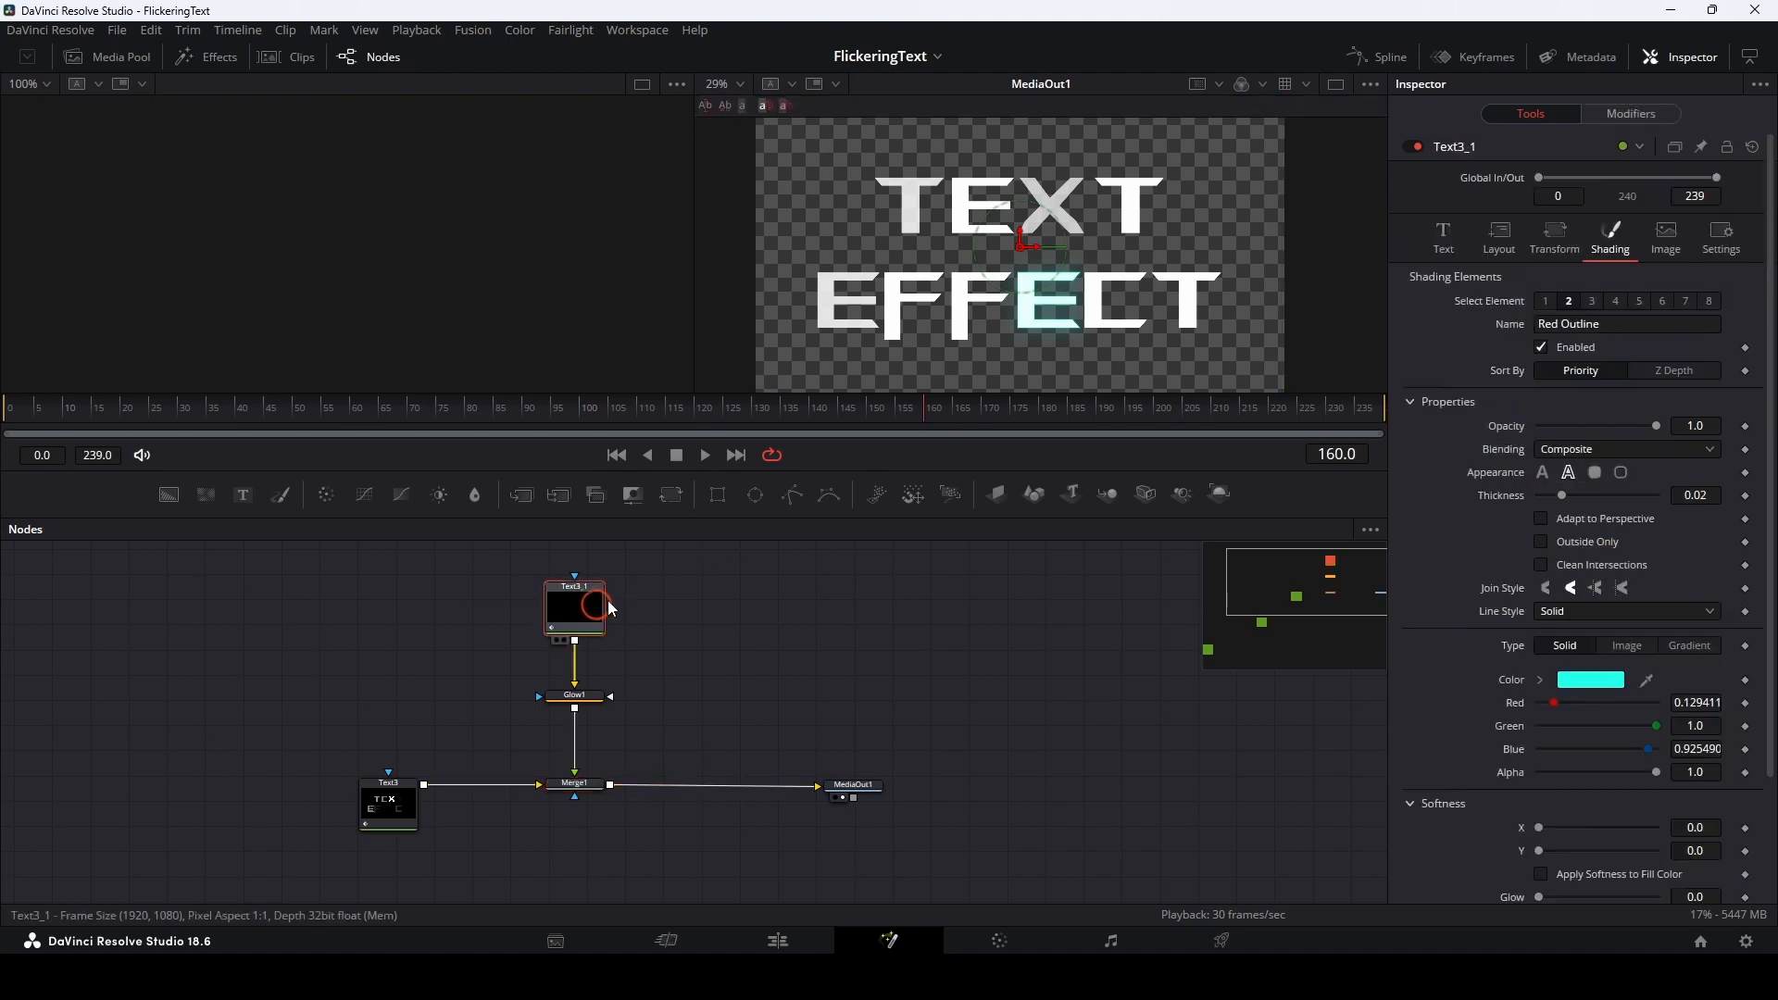
{"action": "left_click", "coordinate": [1632, 113]}
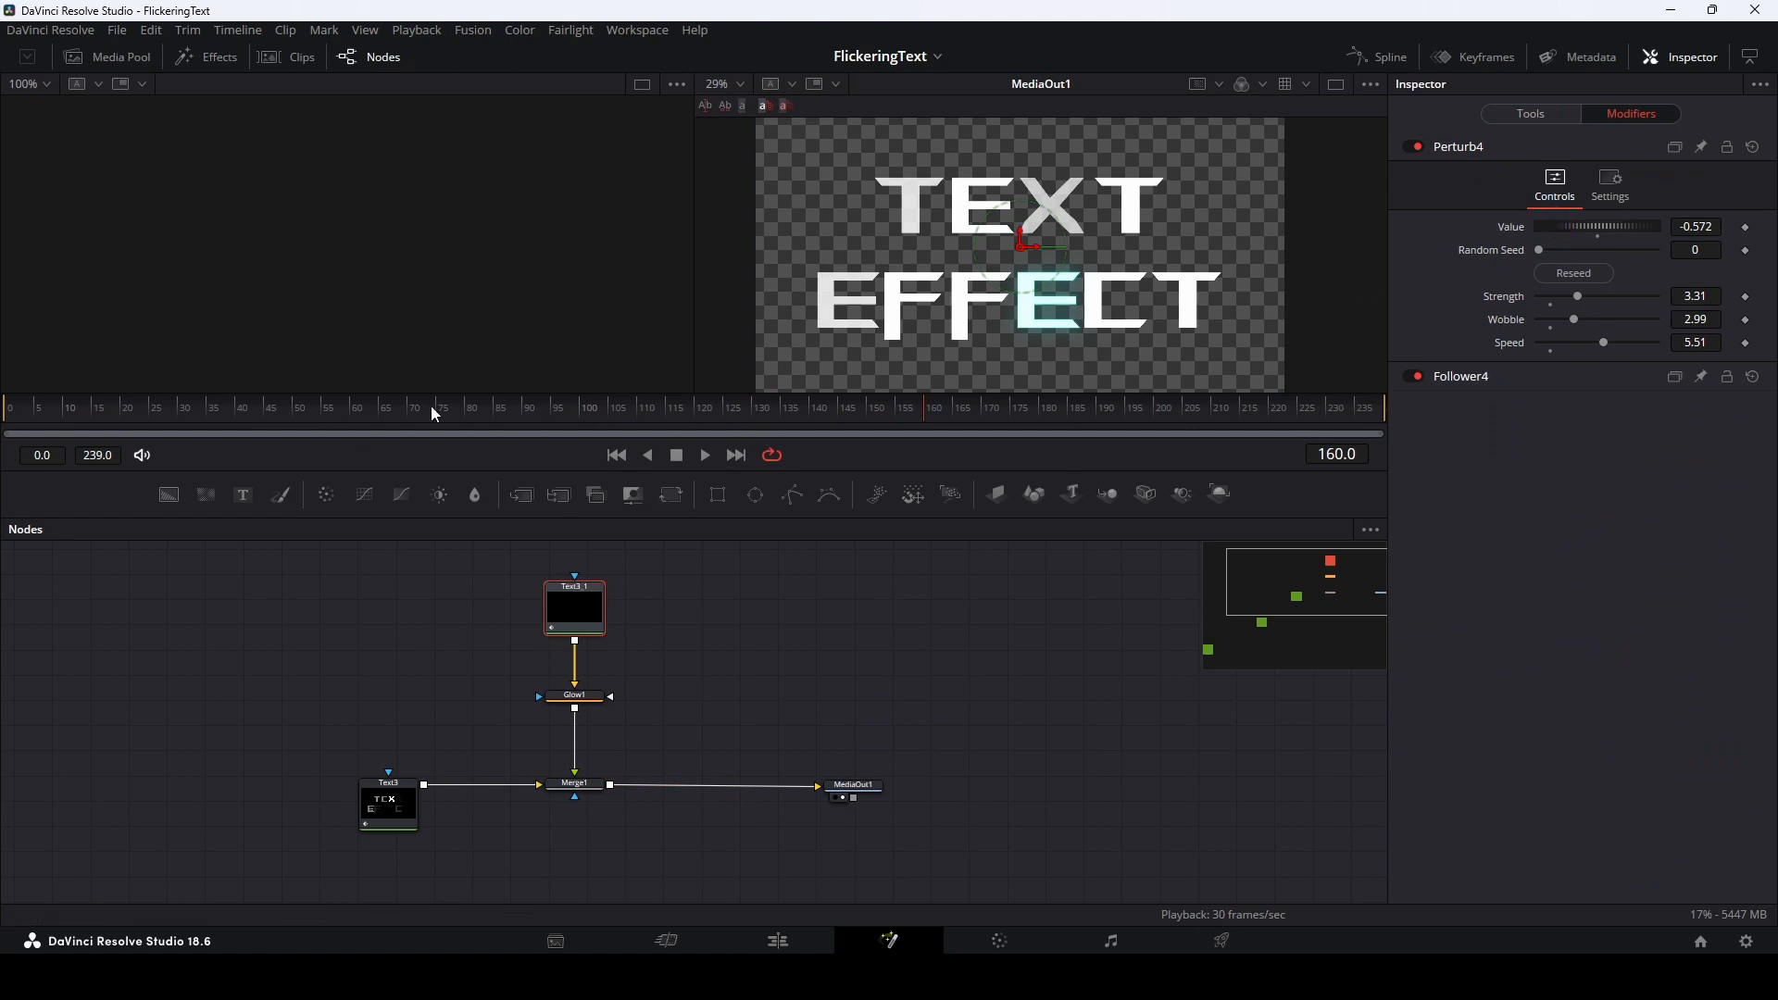
{"action": "left_click", "coordinate": [867, 409]}
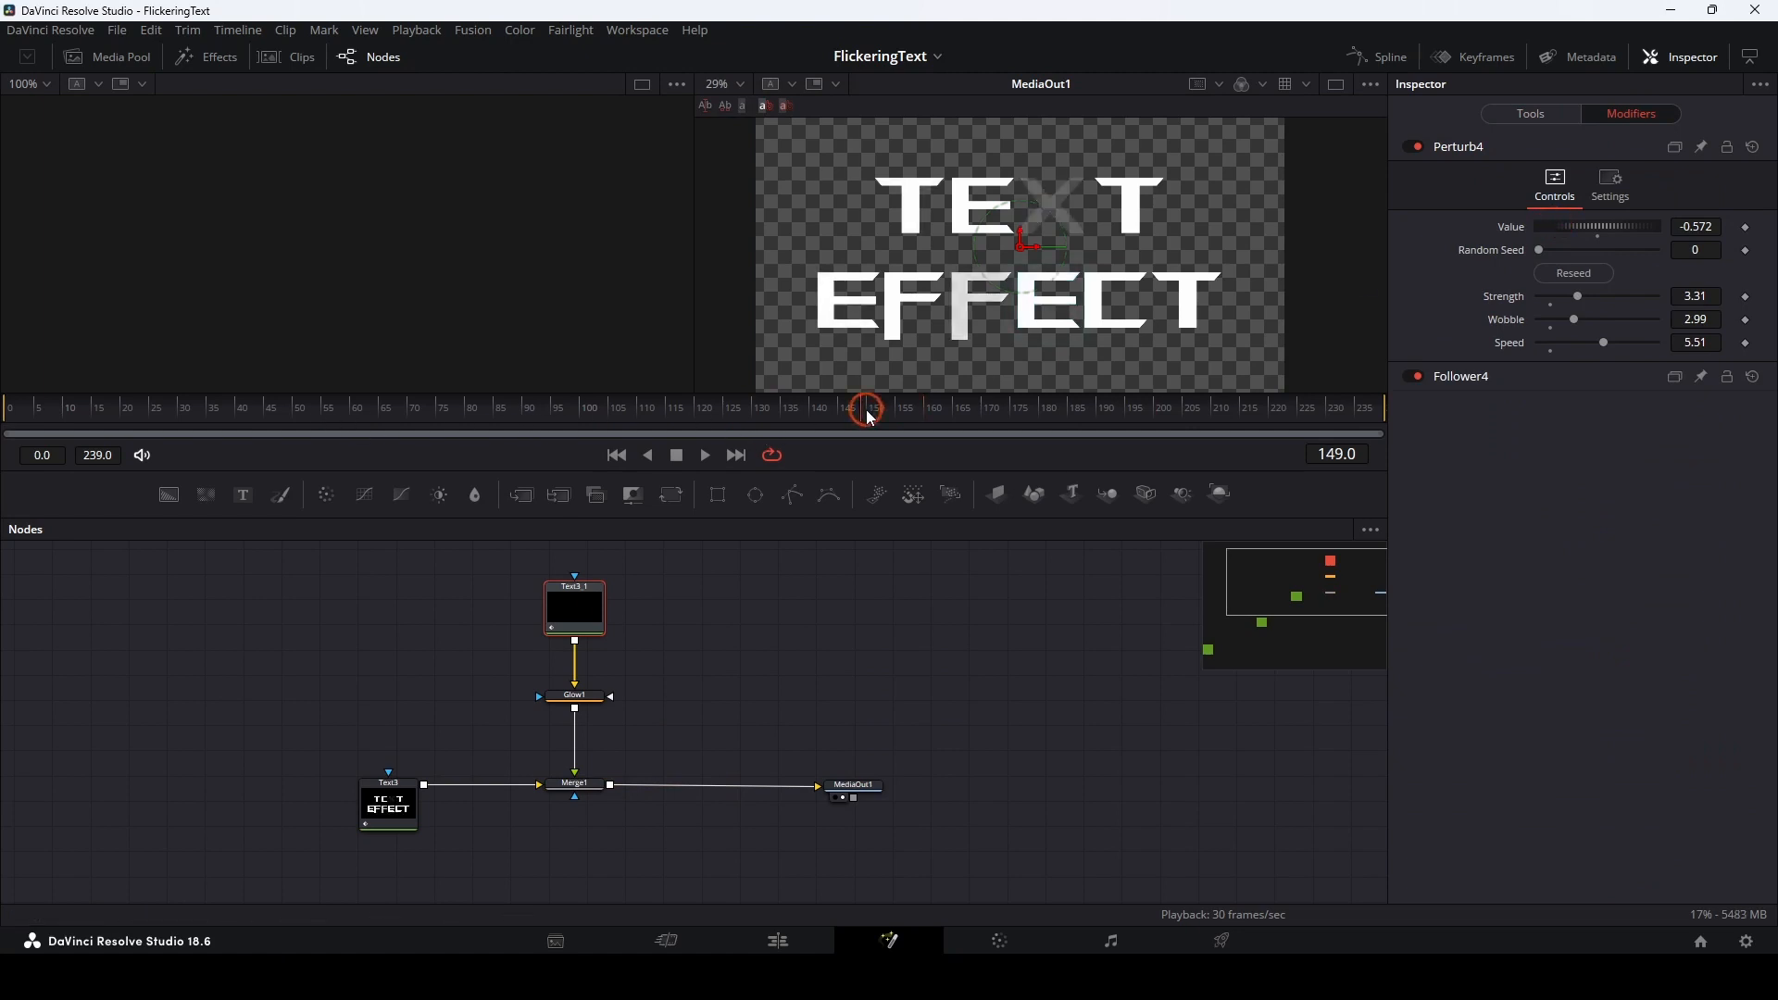
{"action": "left_click", "coordinate": [1747, 227]}
{"action": "left_click", "coordinate": [1636, 391]}
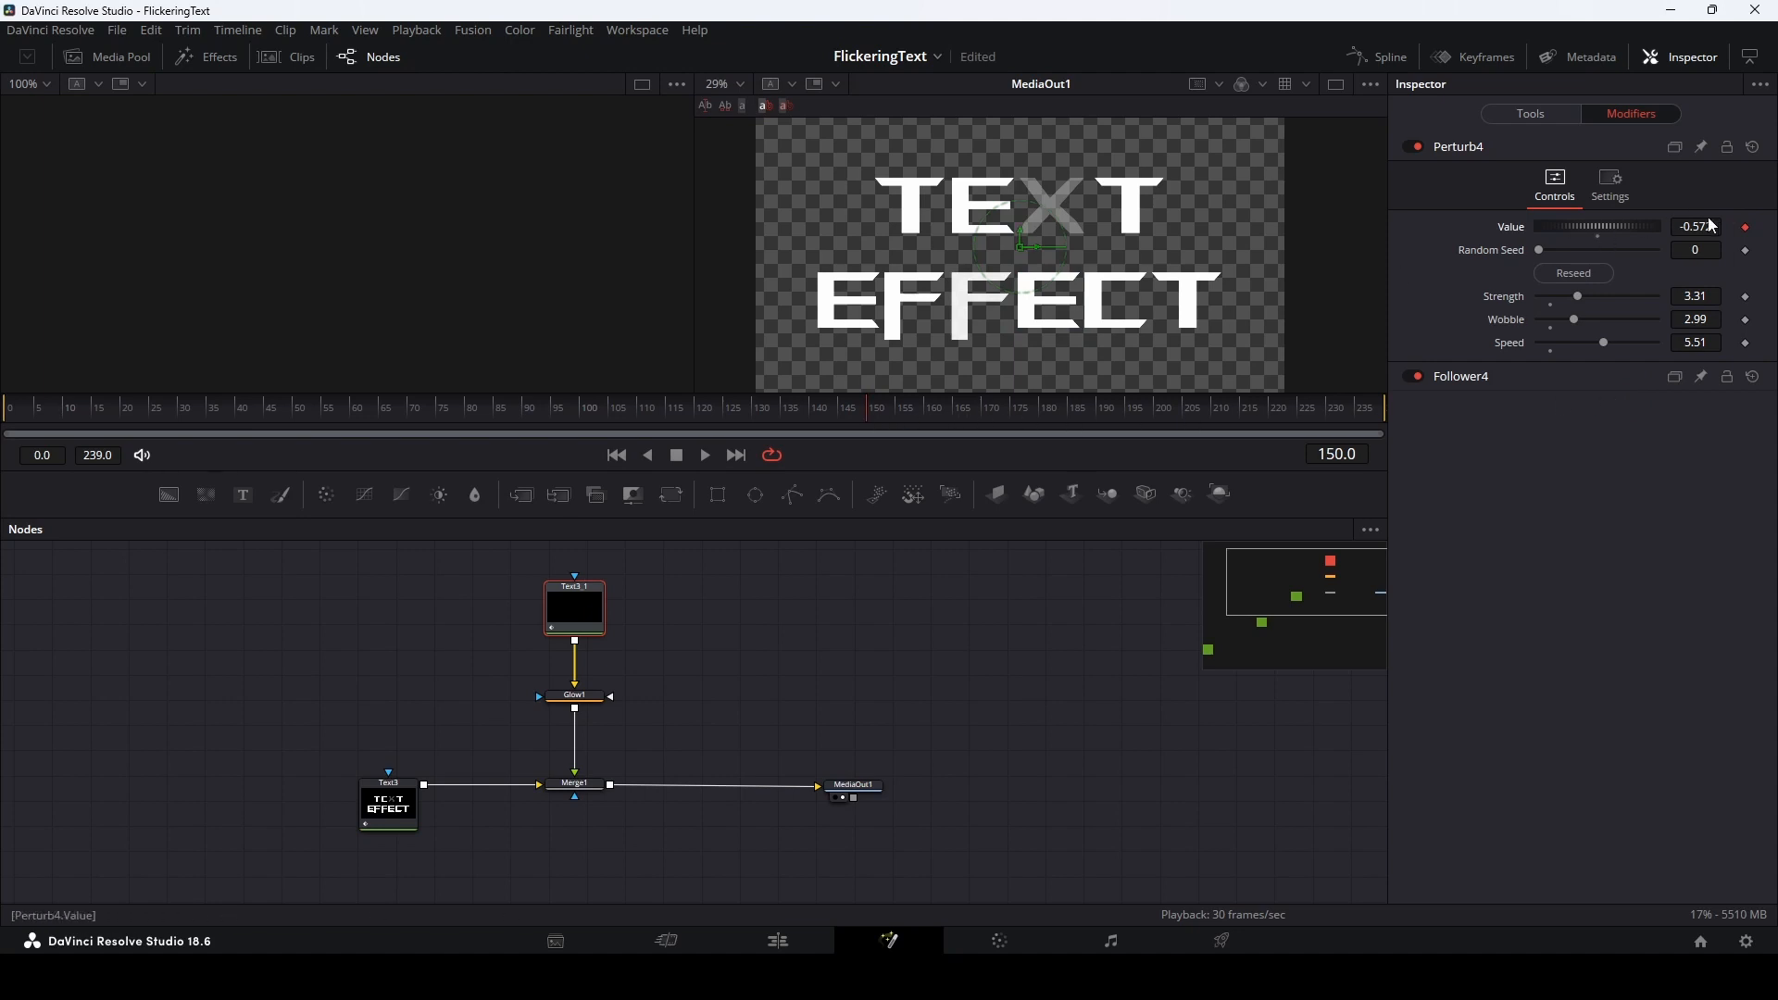
Set Perturb4's value to 50.0 at frame 190 as a second keyframe
{"action": "left_click_drag", "start_coordinate": [869, 415], "coordinate": [1101, 412]}
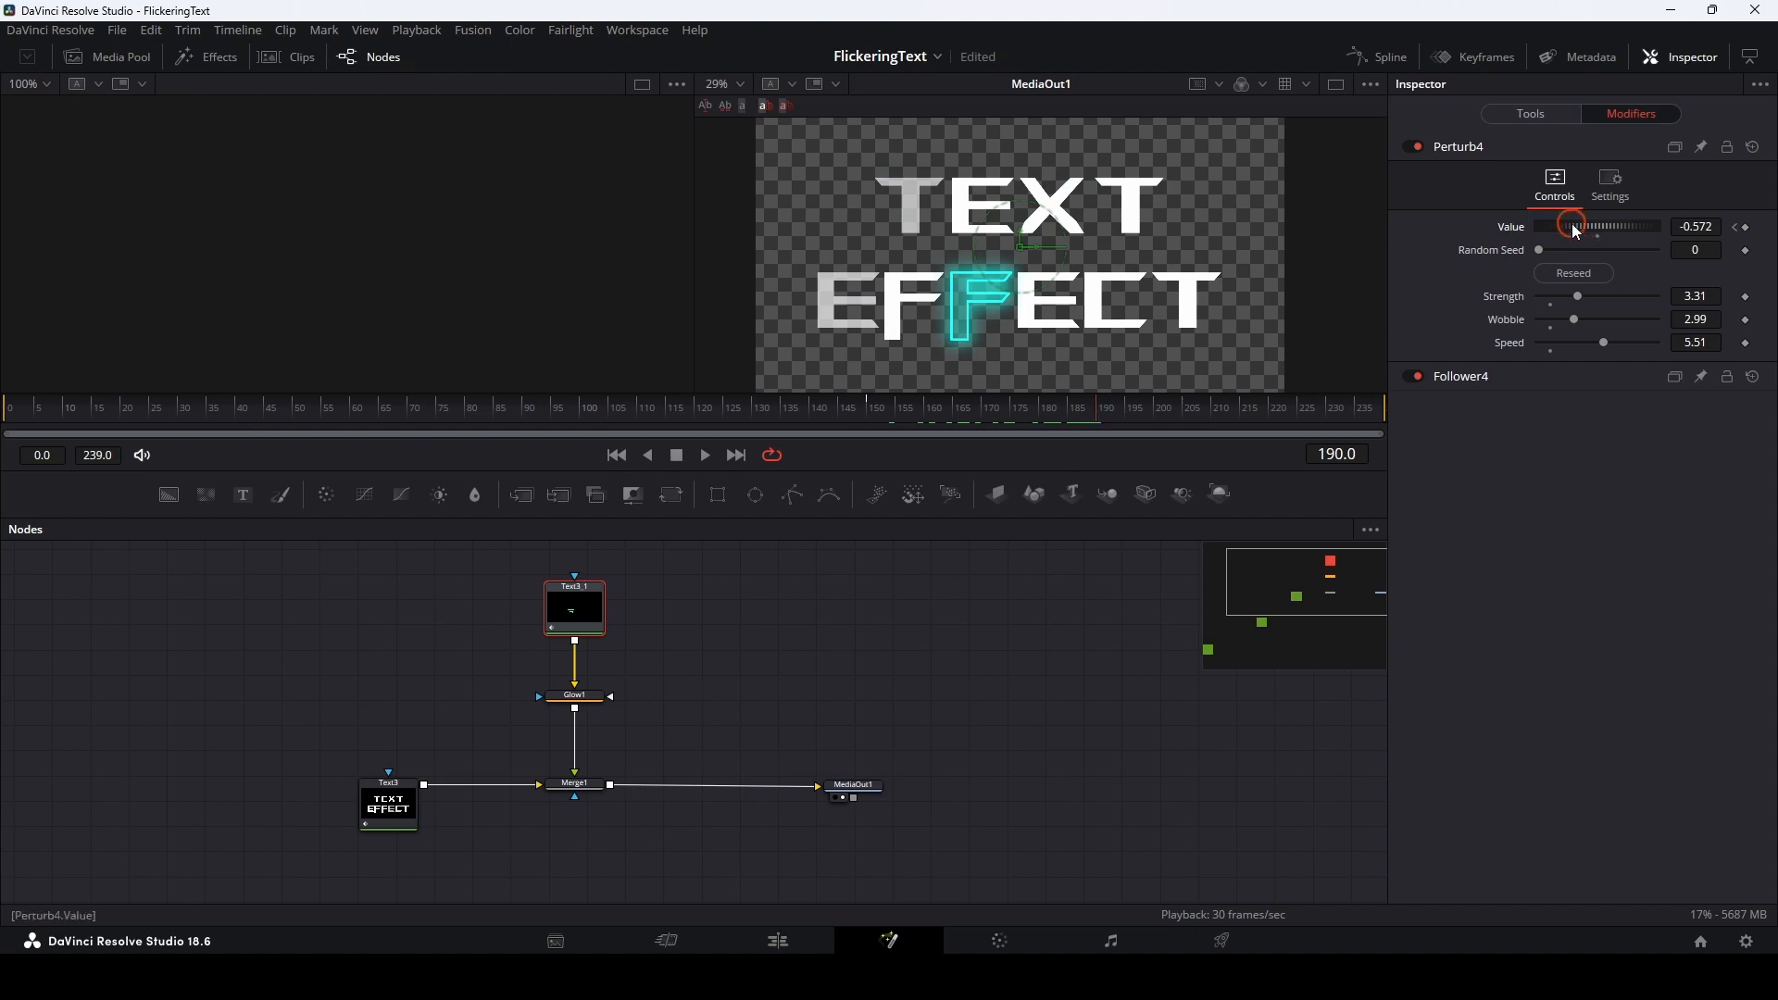
{"action": "left_click_drag", "start_coordinate": [1571, 224], "coordinate": [1777, 225]}
{"action": "left_click_drag", "start_coordinate": [1570, 226], "coordinate": [1777, 225]}
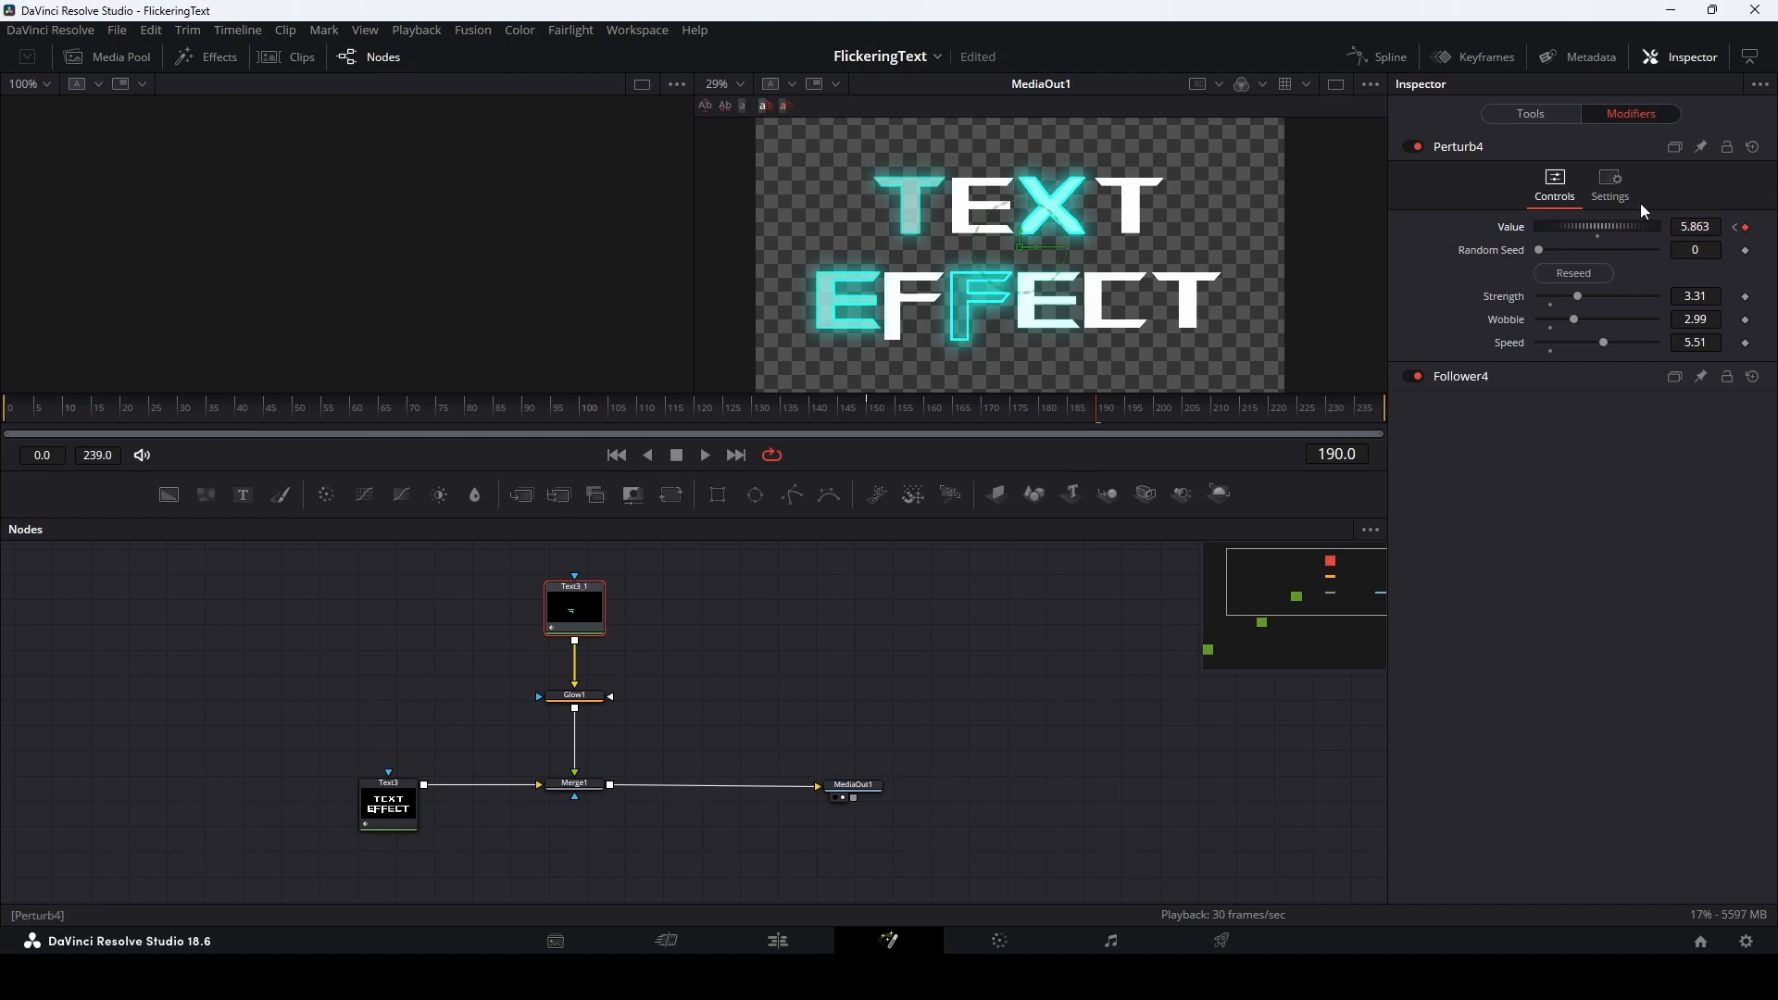
{"action": "left_click_drag", "start_coordinate": [1560, 225], "coordinate": [1639, 226]}
{"action": "left_click", "coordinate": [1693, 226]}
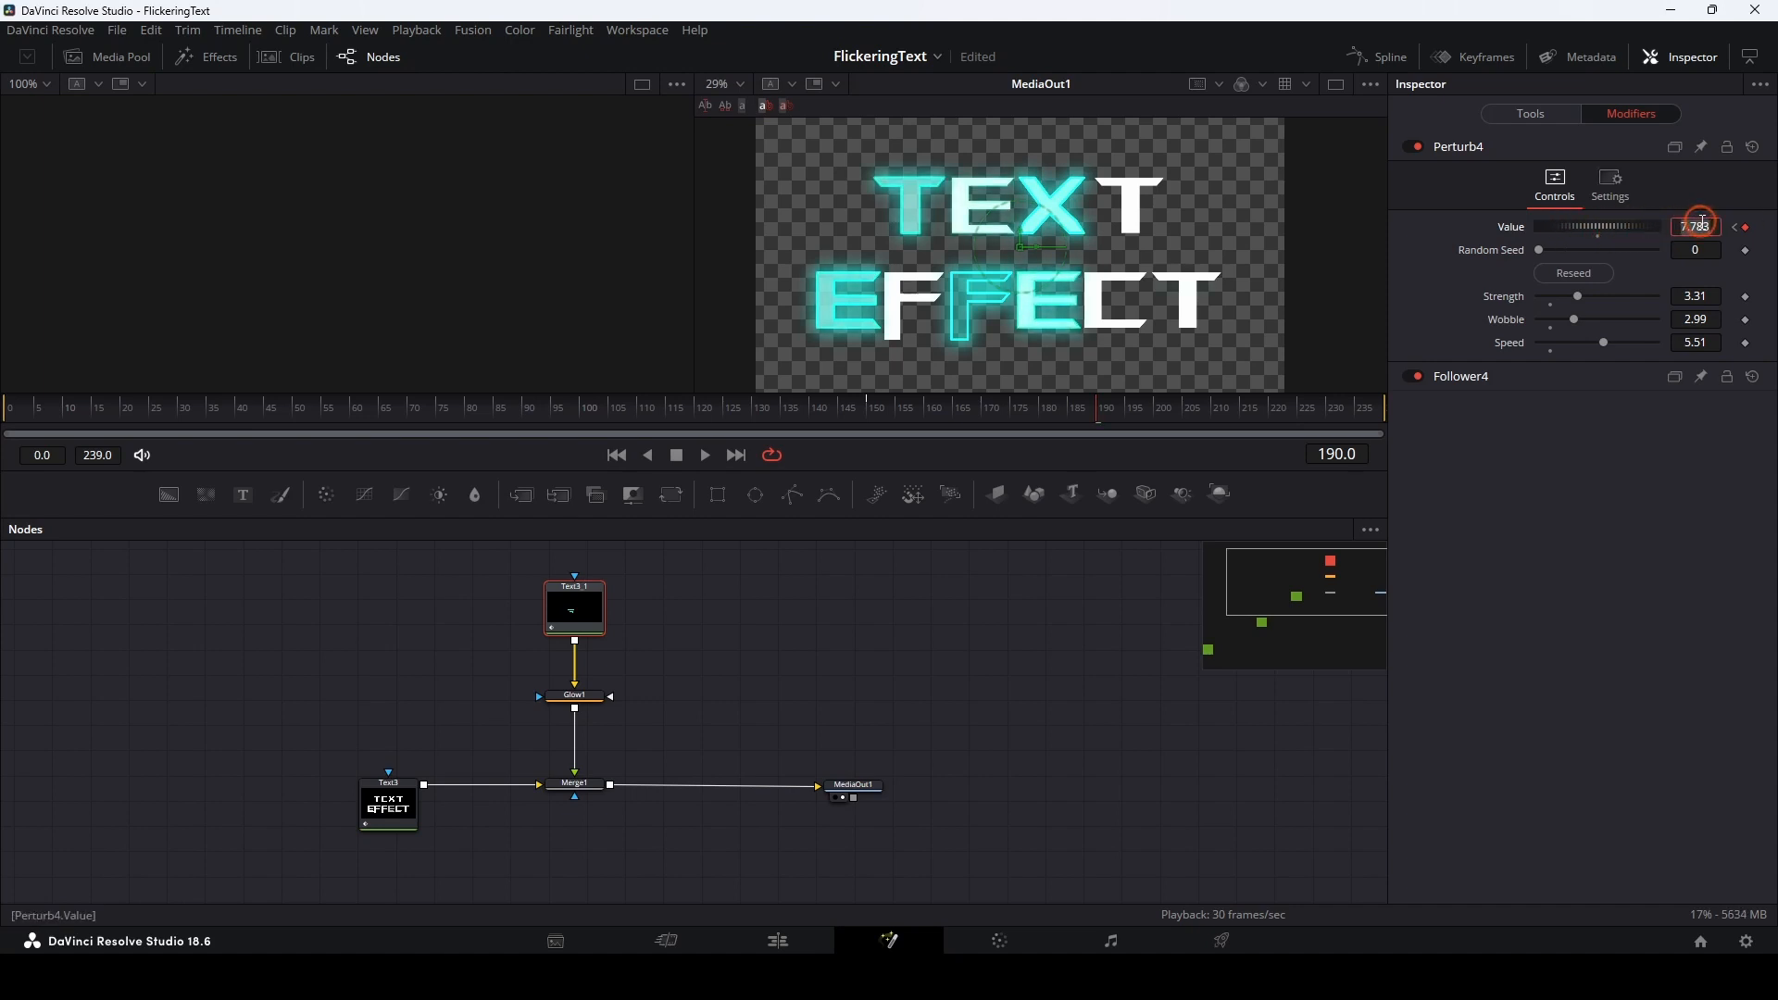
{"action": "type", "text": "30"}
{"action": "key", "text": "Return"}
{"action": "type", "text": "50"}
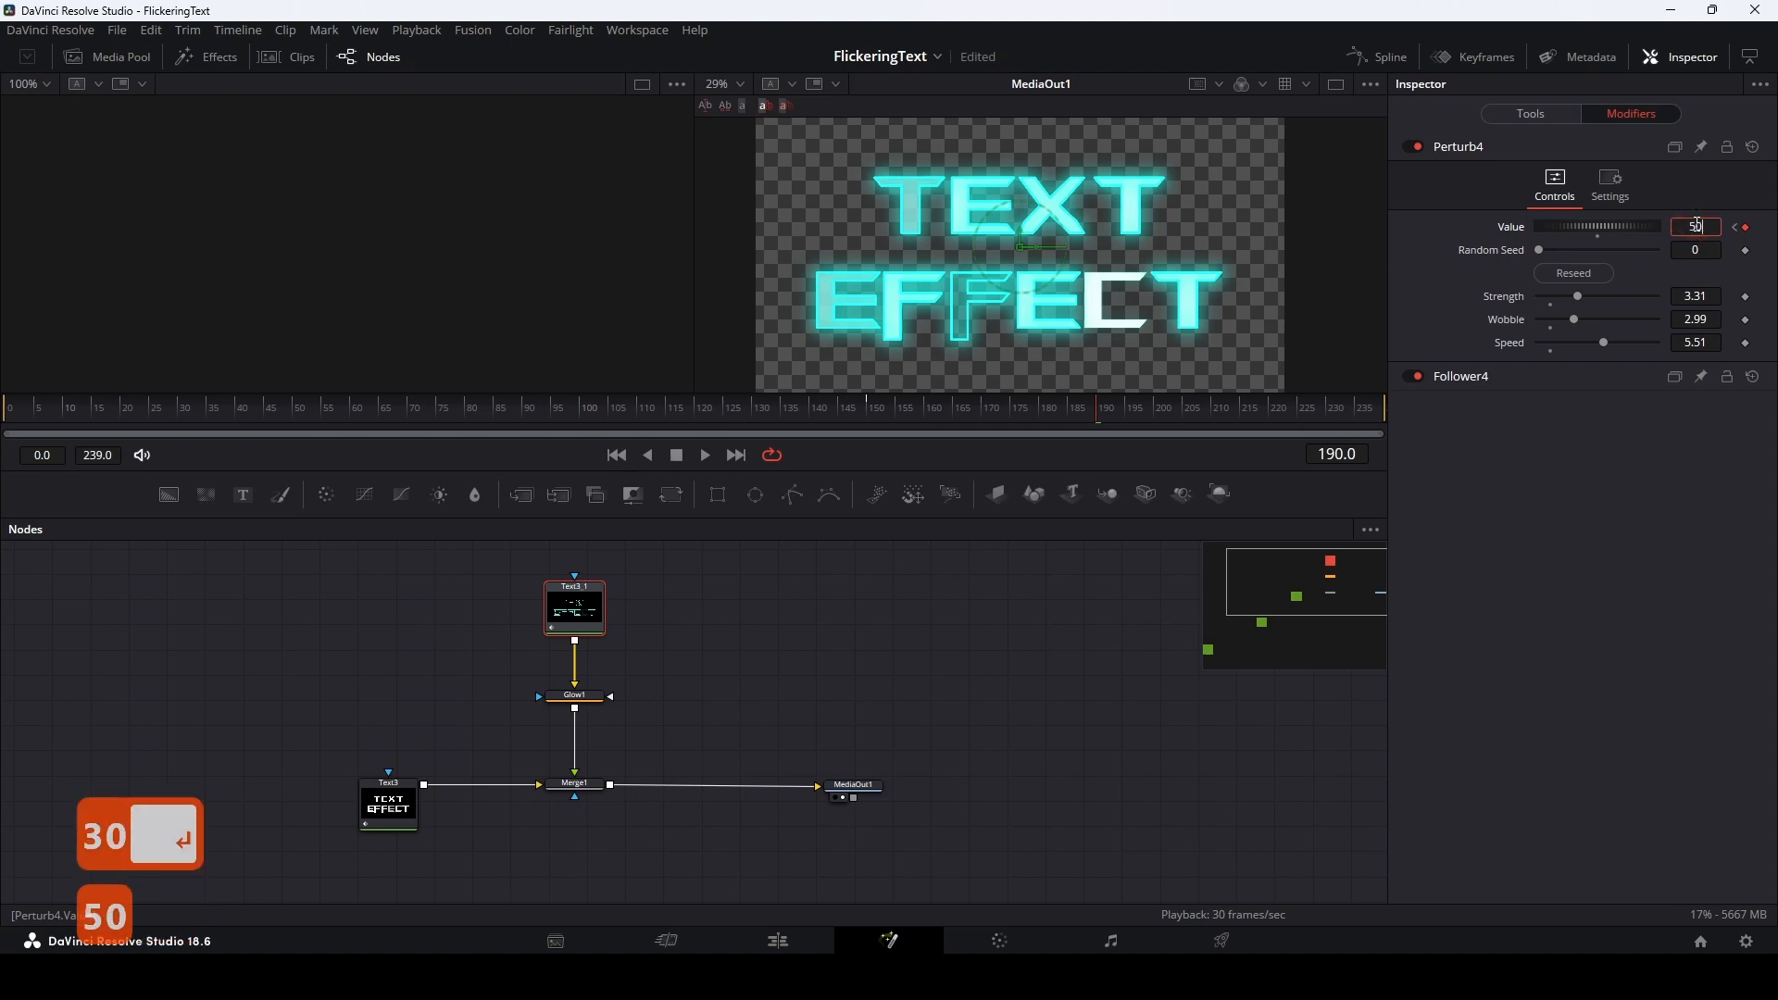
{"action": "key", "text": "Return"}
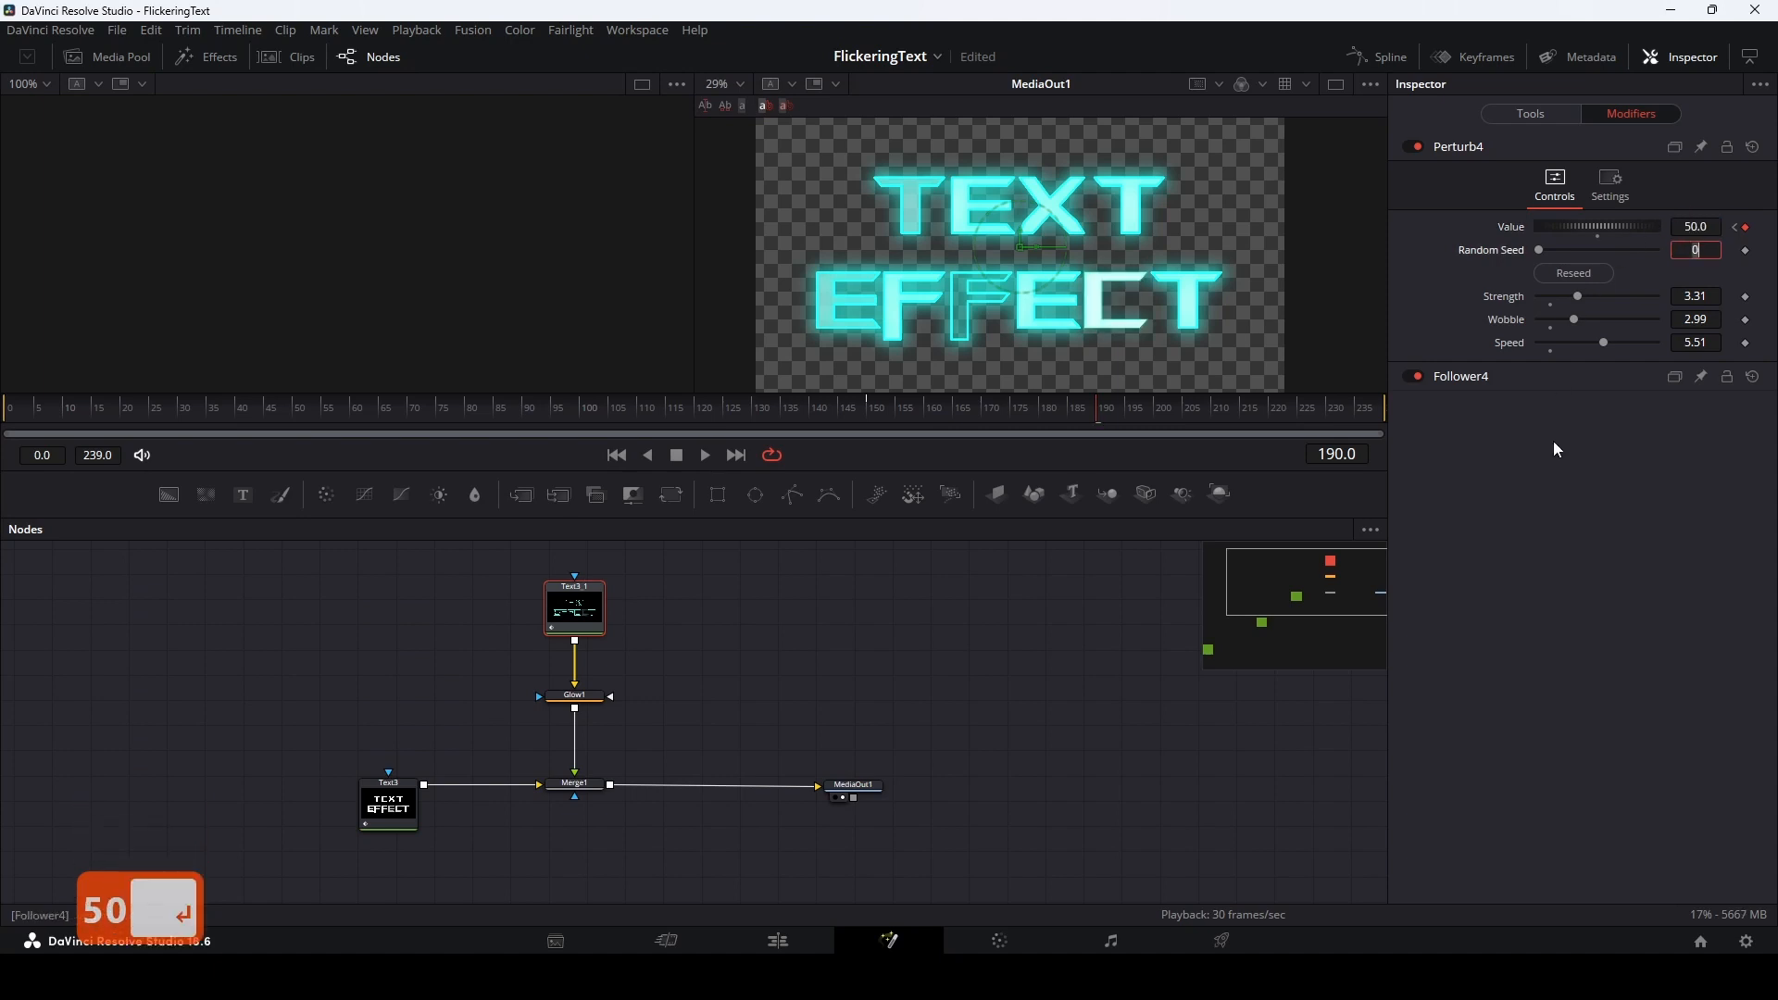
Move the playhead back to frame 48 to preview the keyframed outline flicker
{"action": "left_click", "coordinate": [628, 414]}
{"action": "left_click", "coordinate": [491, 420]}
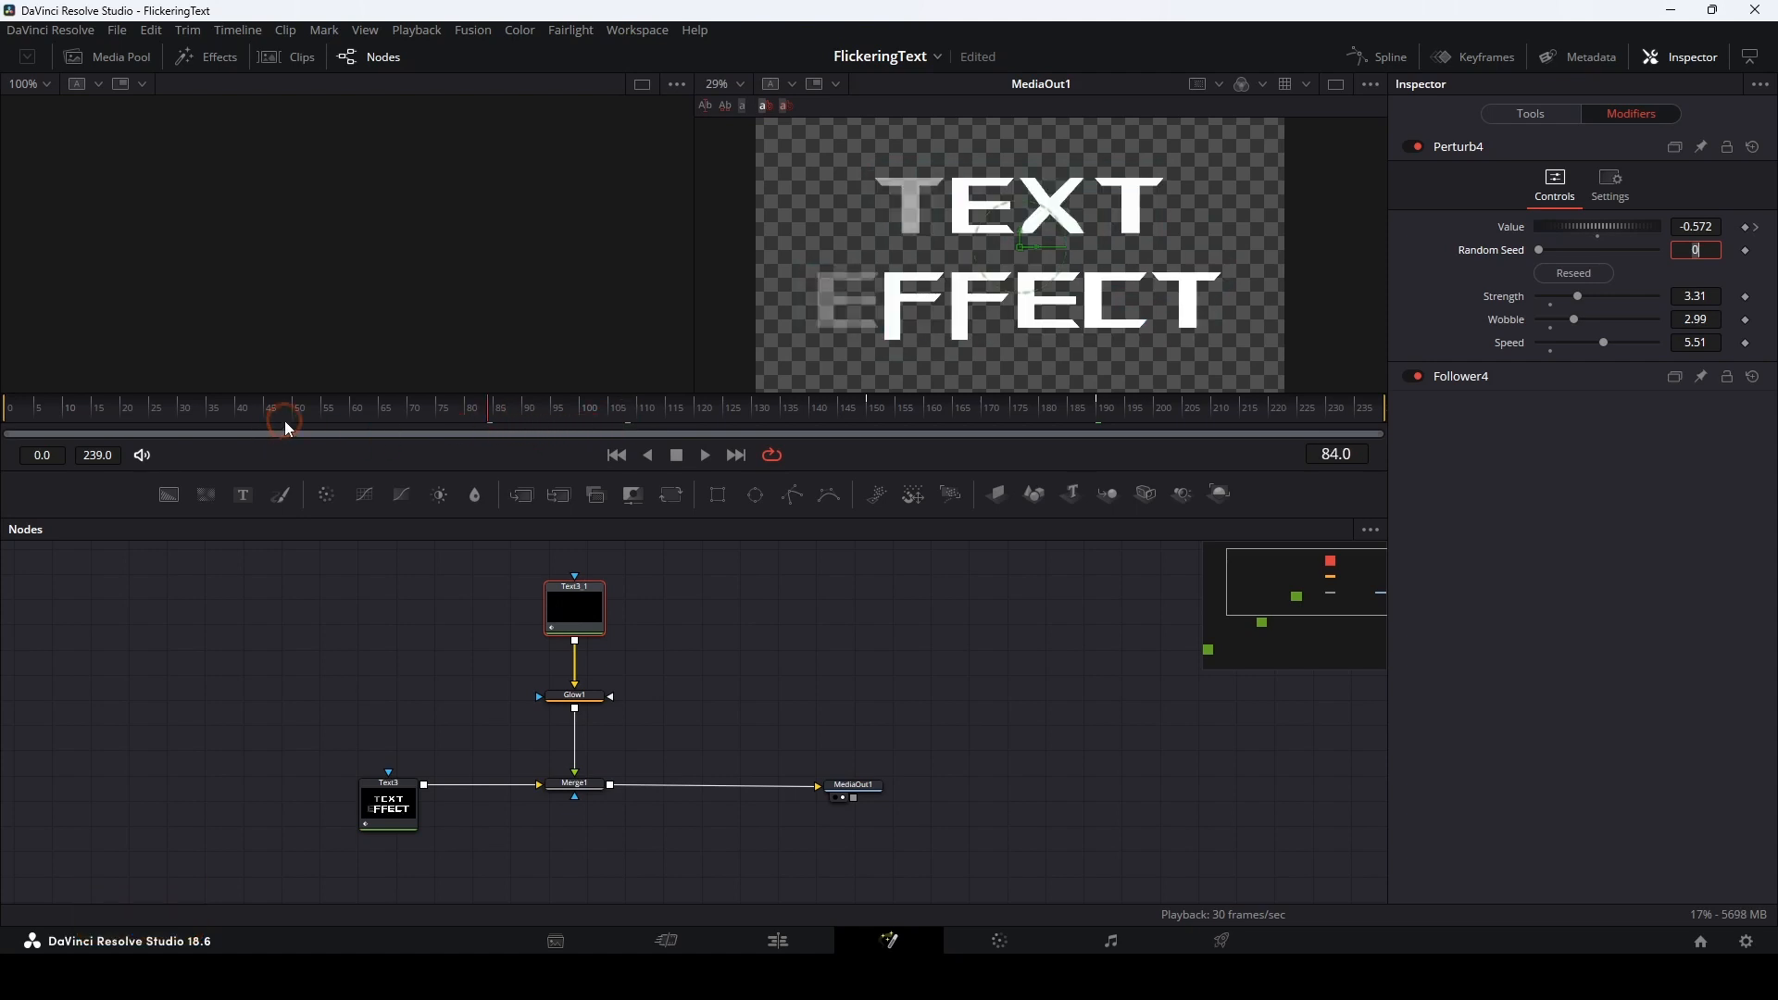
{"action": "left_click", "coordinate": [286, 421]}
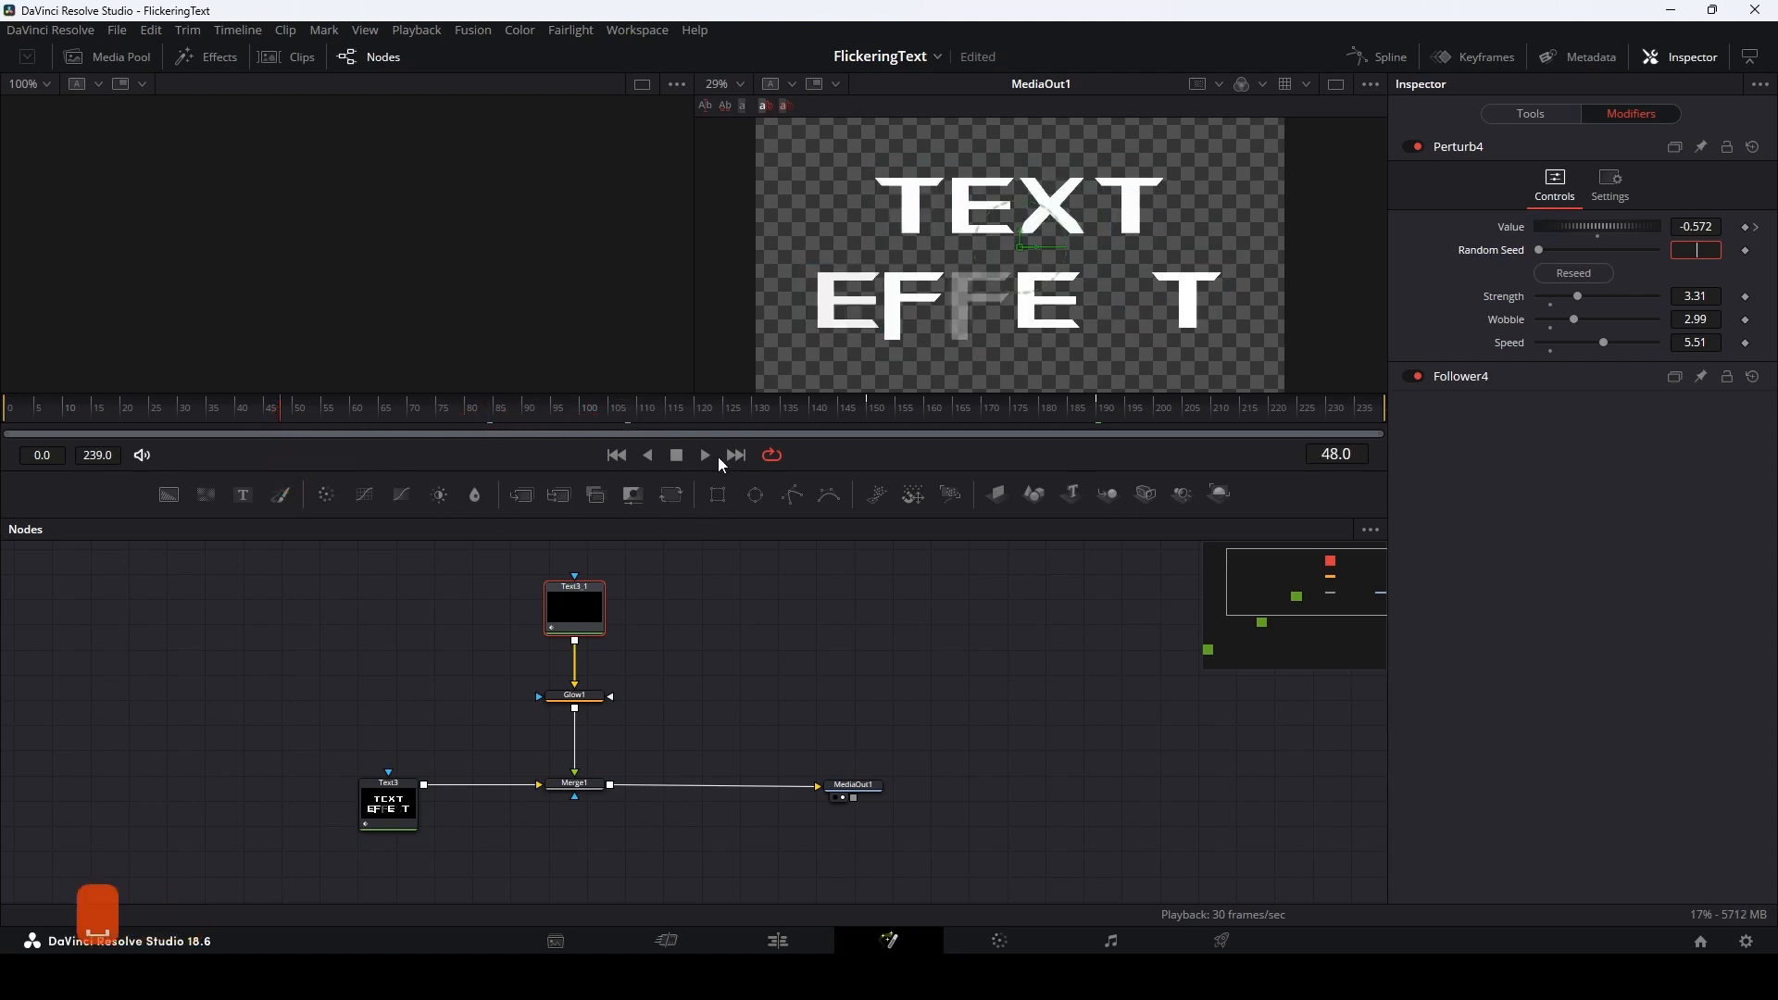
Play the merged text composition, stop playback, and scrub forward through the outline's keyframed frames
{"action": "left_click", "coordinate": [1546, 529]}
{"action": "left_click", "coordinate": [933, 606]}
{"action": "left_click", "coordinate": [790, 521]}
{"action": "left_click", "coordinate": [707, 454]}
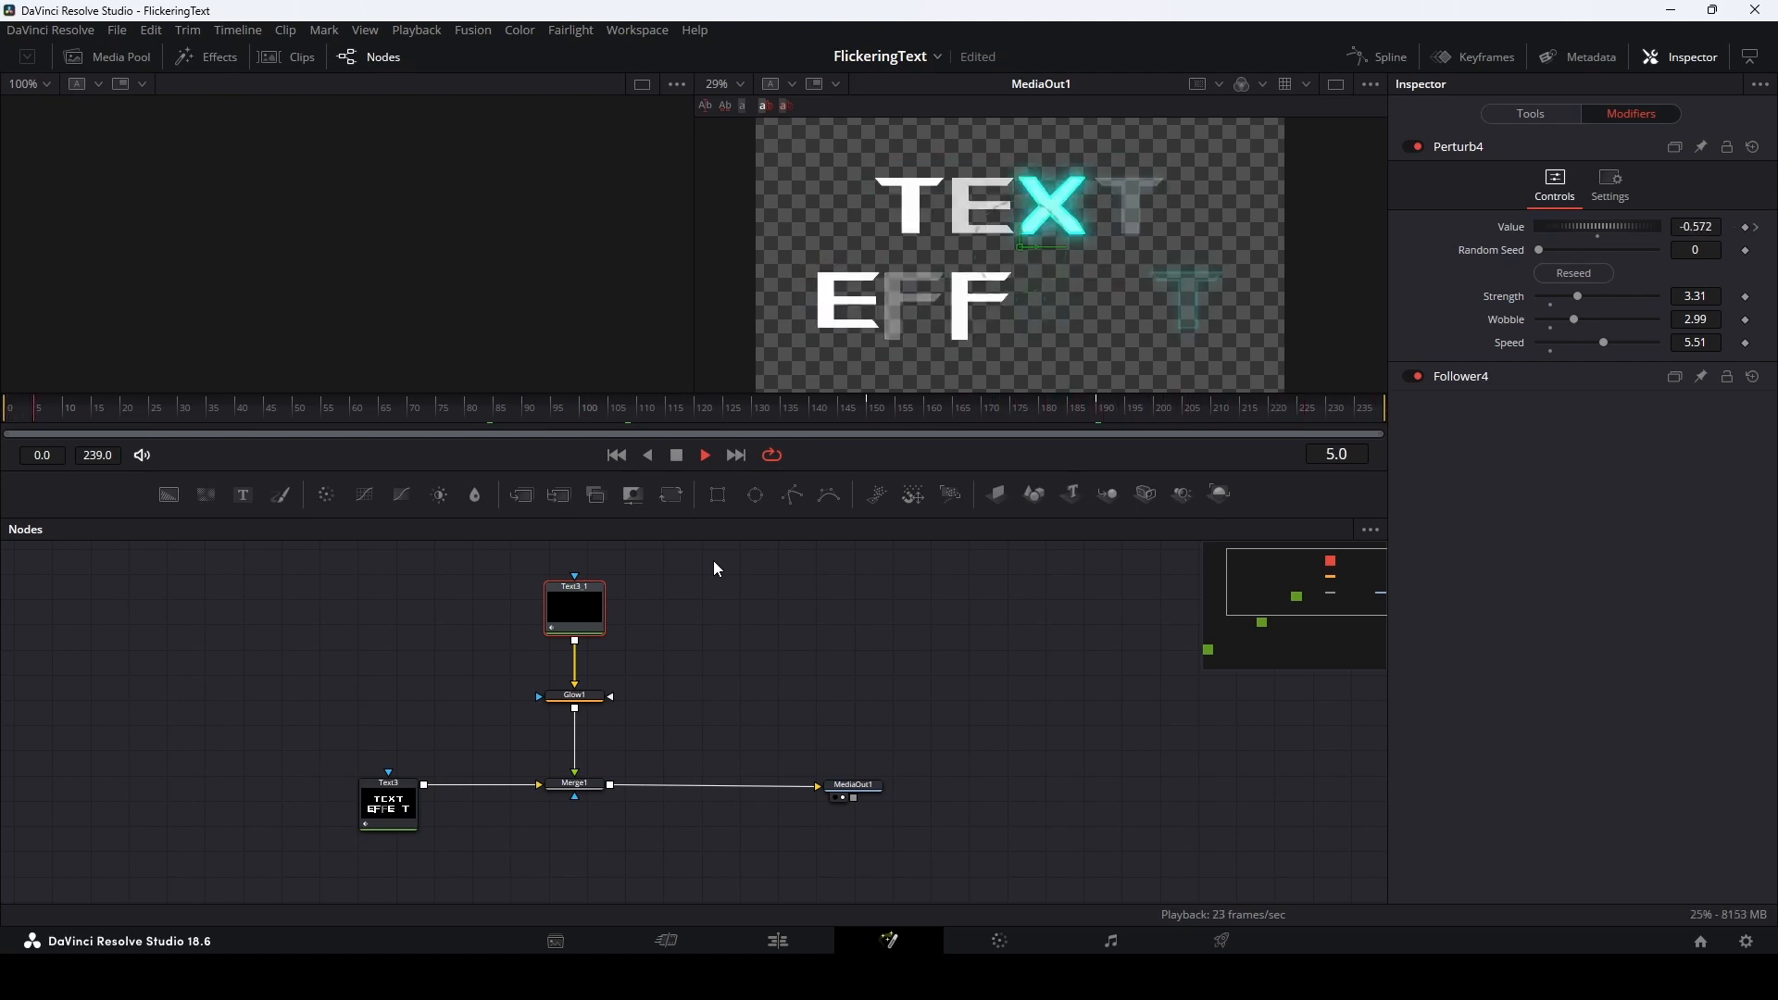
{"action": "key", "text": "space"}
{"action": "left_click_drag", "start_coordinate": [635, 415], "coordinate": [1184, 413]}
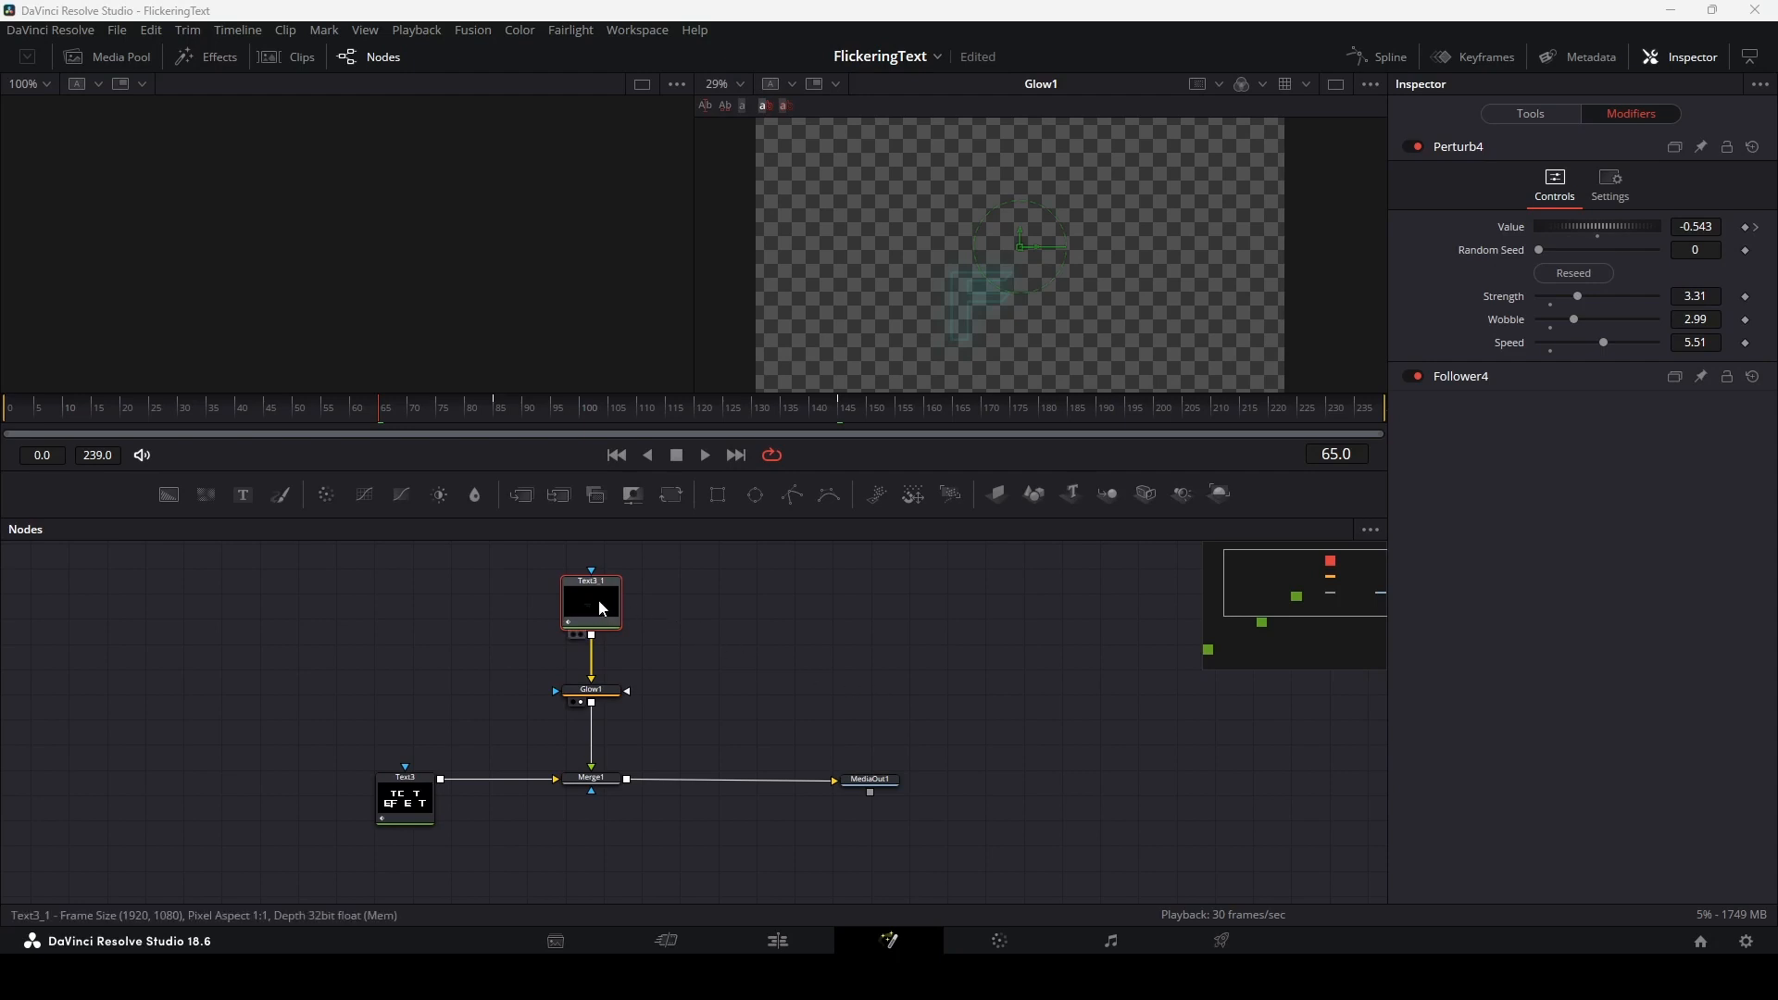
Load the Text3_1 outline into the empty viewer for comparison with Glow1's output
{"action": "left_click", "coordinate": [594, 693]}
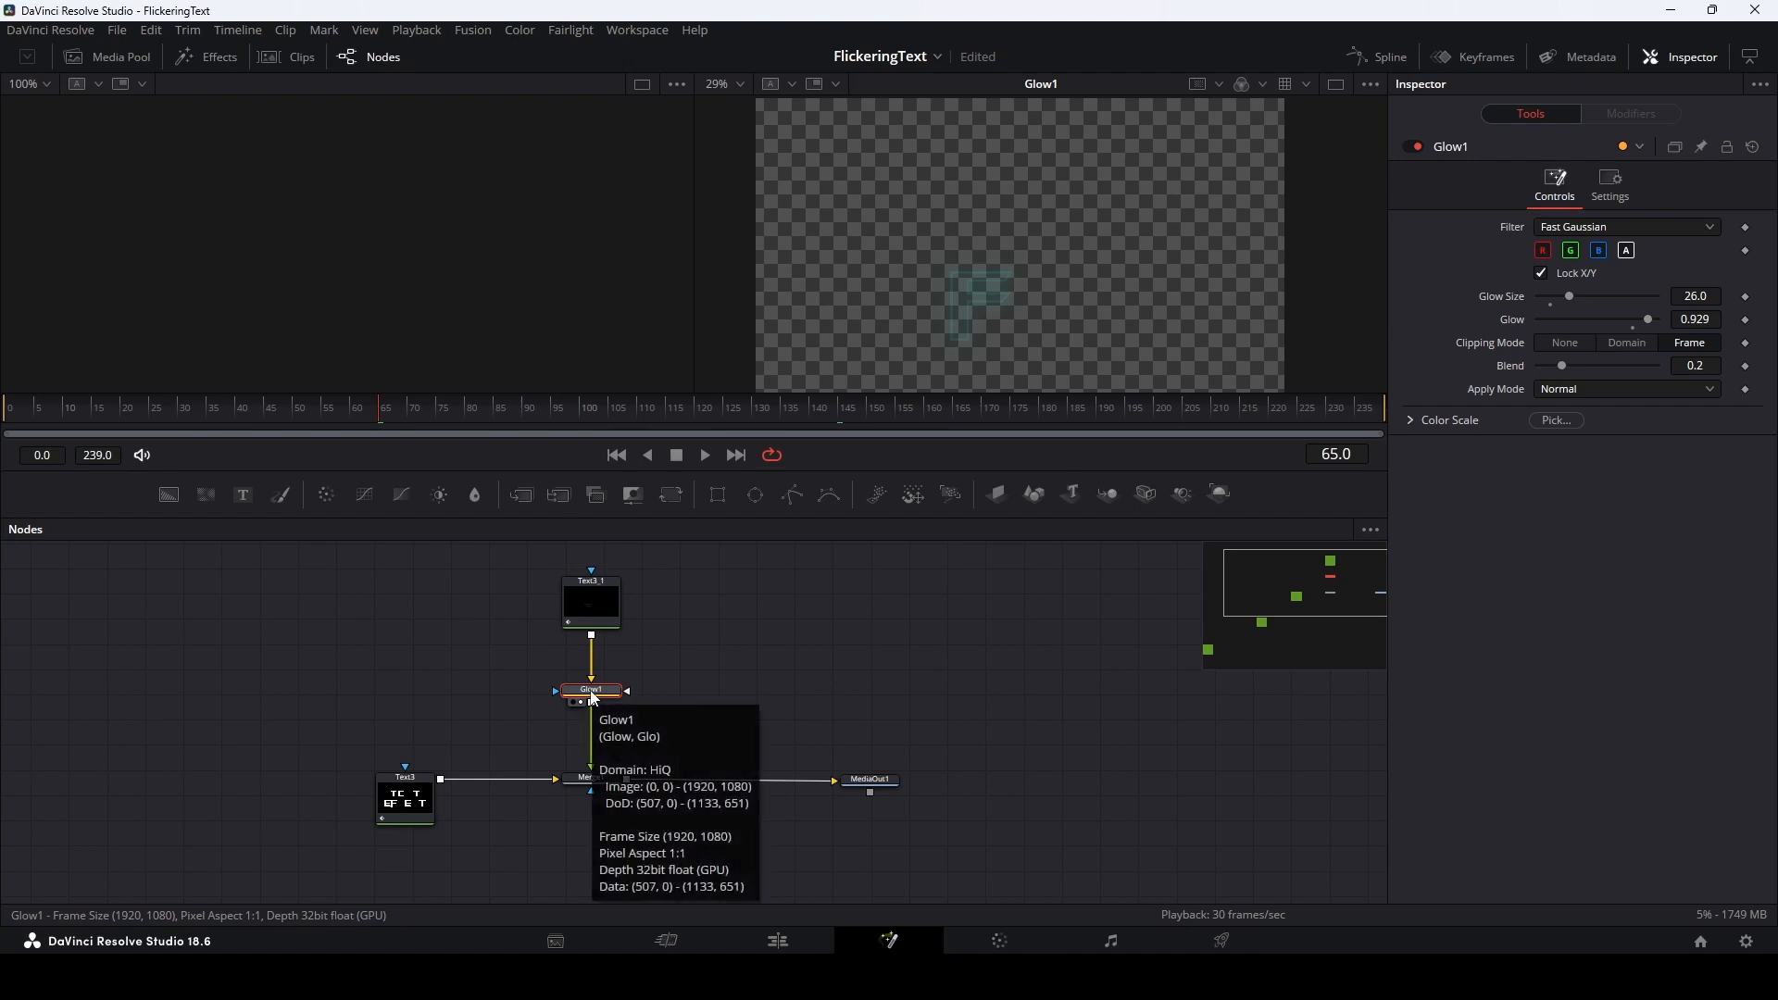
{"action": "left_click", "coordinate": [593, 604]}
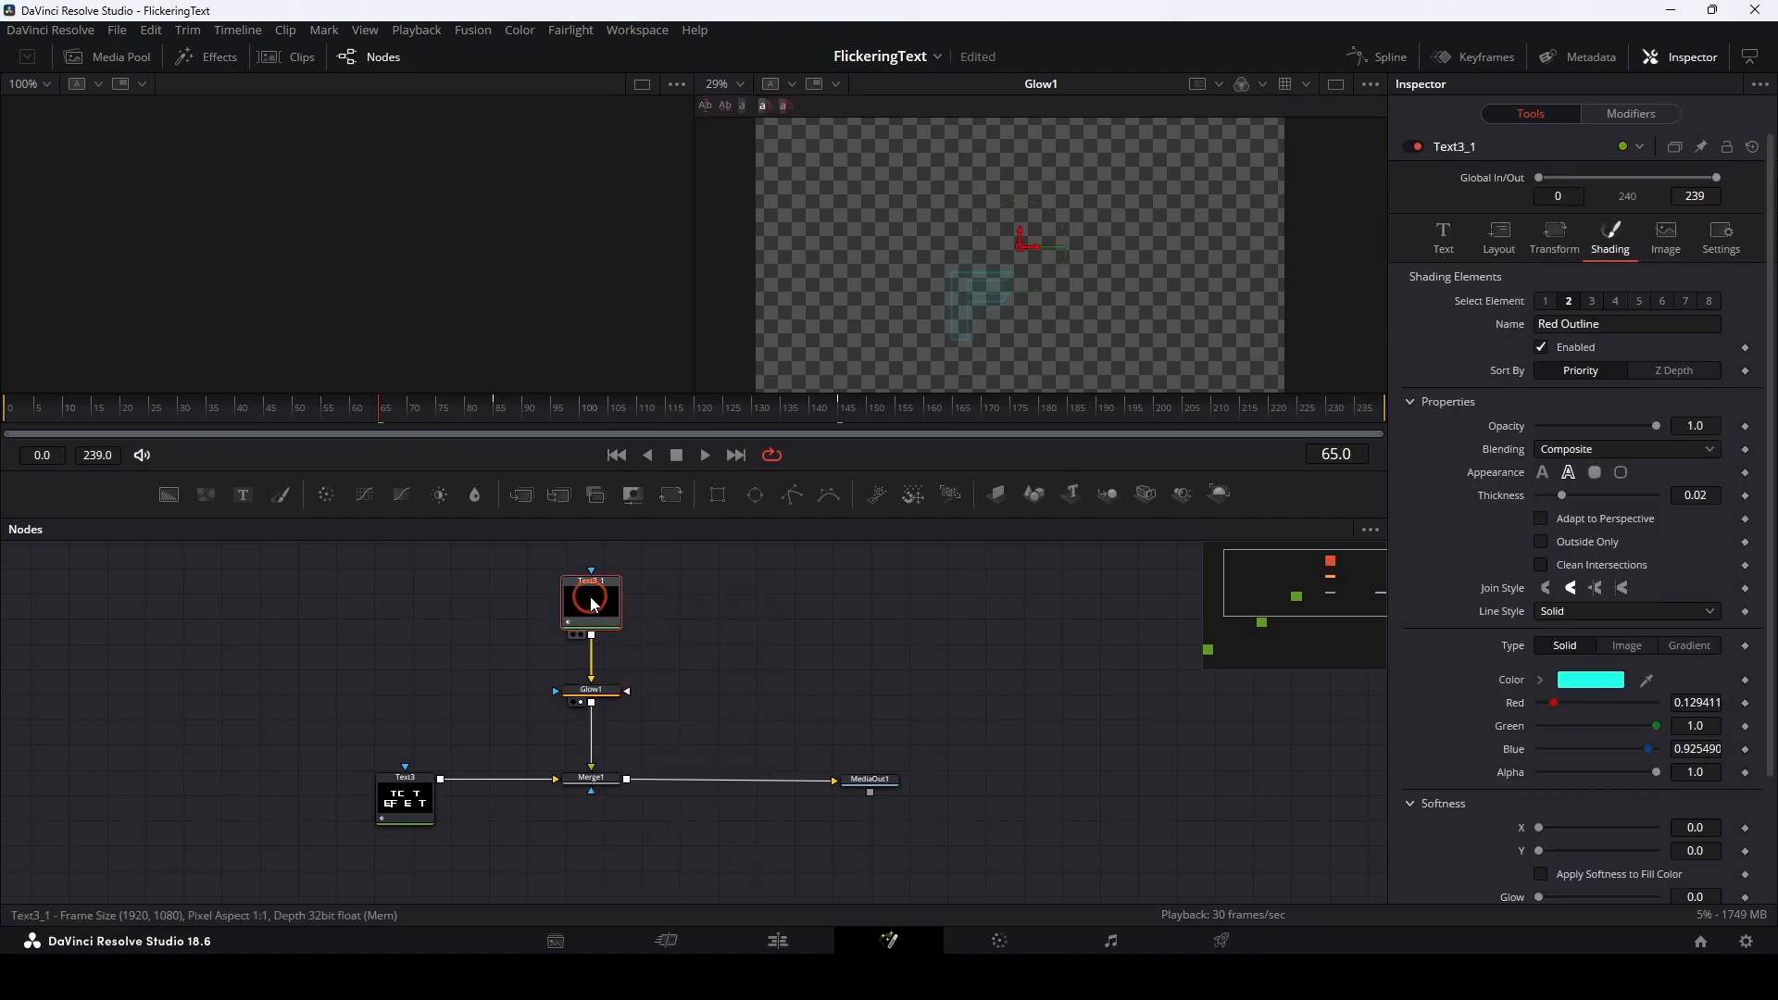
{"action": "key", "text": "1"}
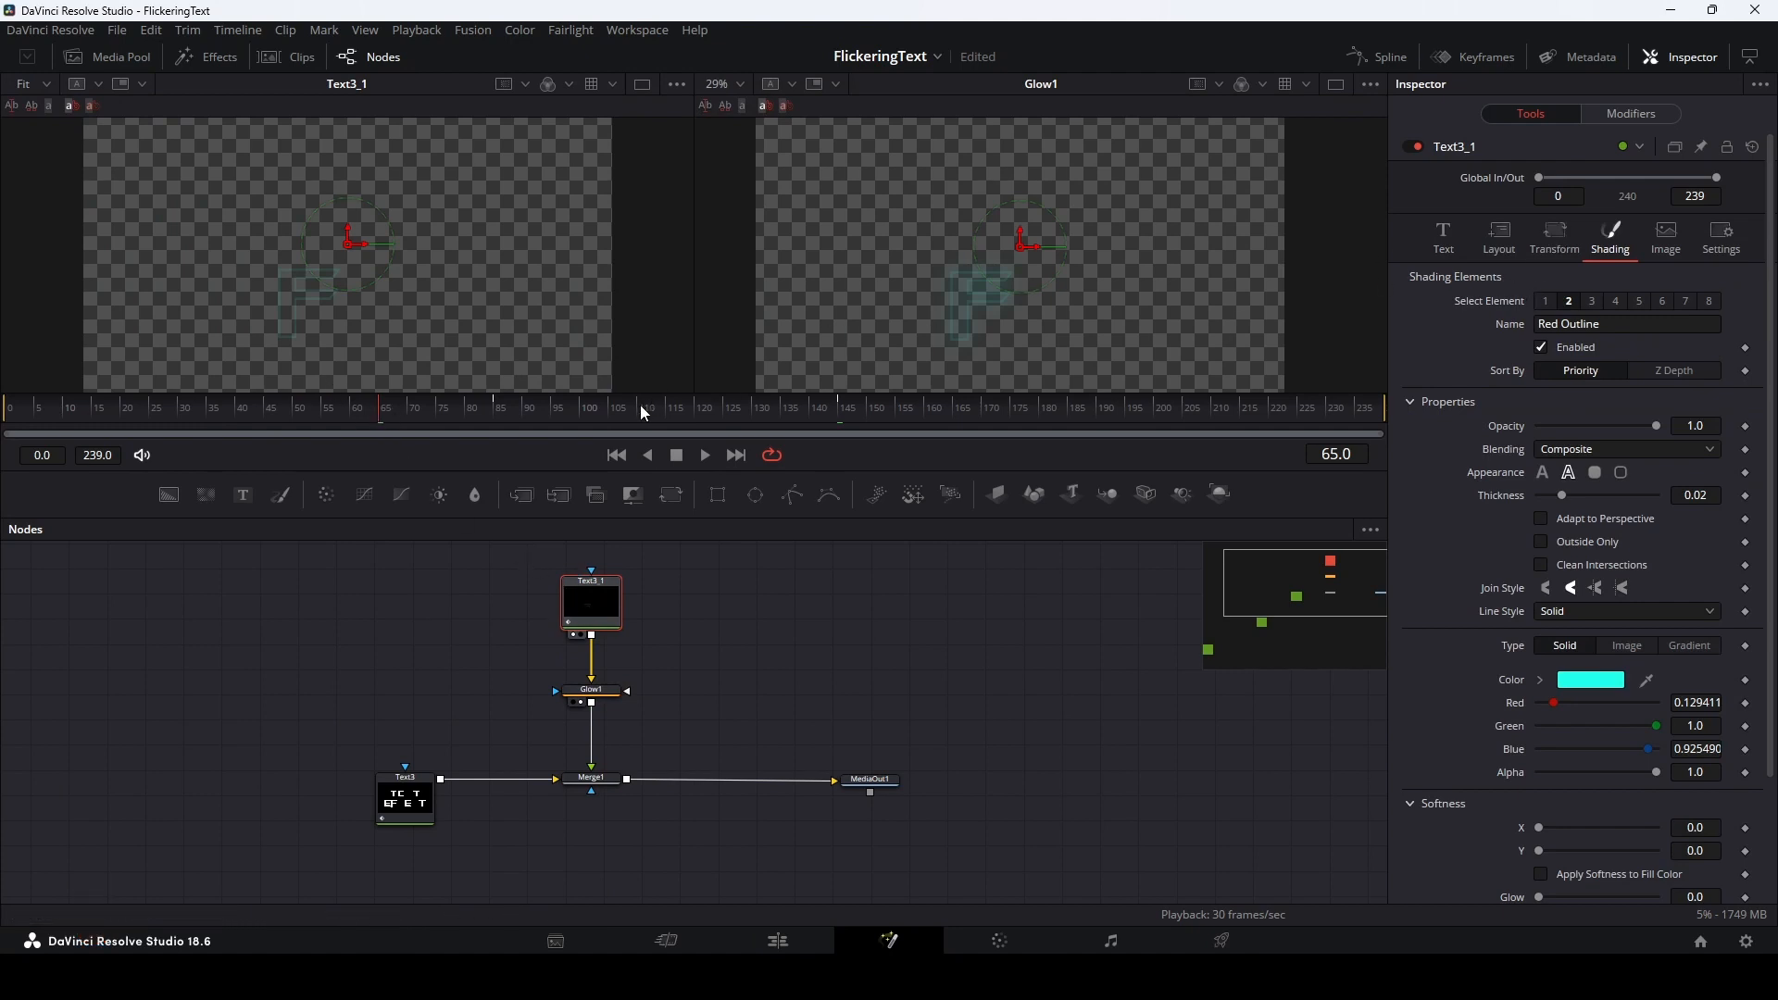
Review Text3_1's Perturb4 modifier at the frame 85 keyframe, and scrub the outline flicker from frame 32 to frame 16
{"action": "left_click", "coordinate": [489, 414]}
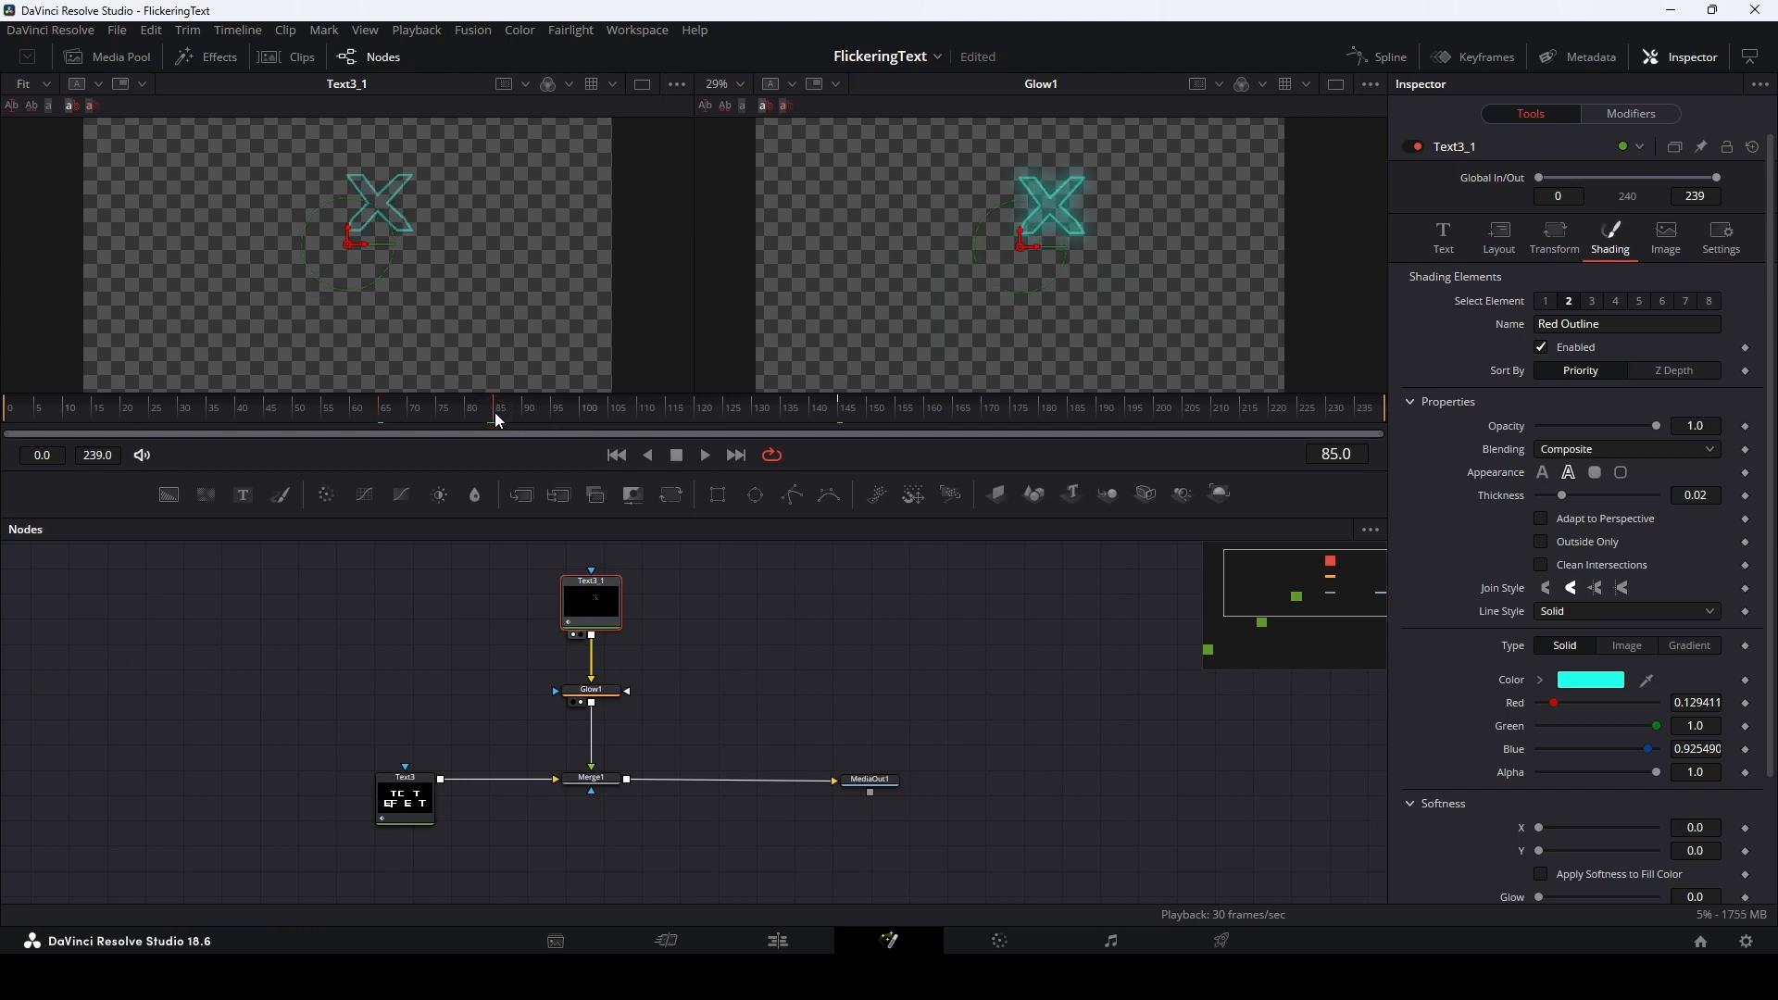
{"action": "left_click", "coordinate": [1632, 113]}
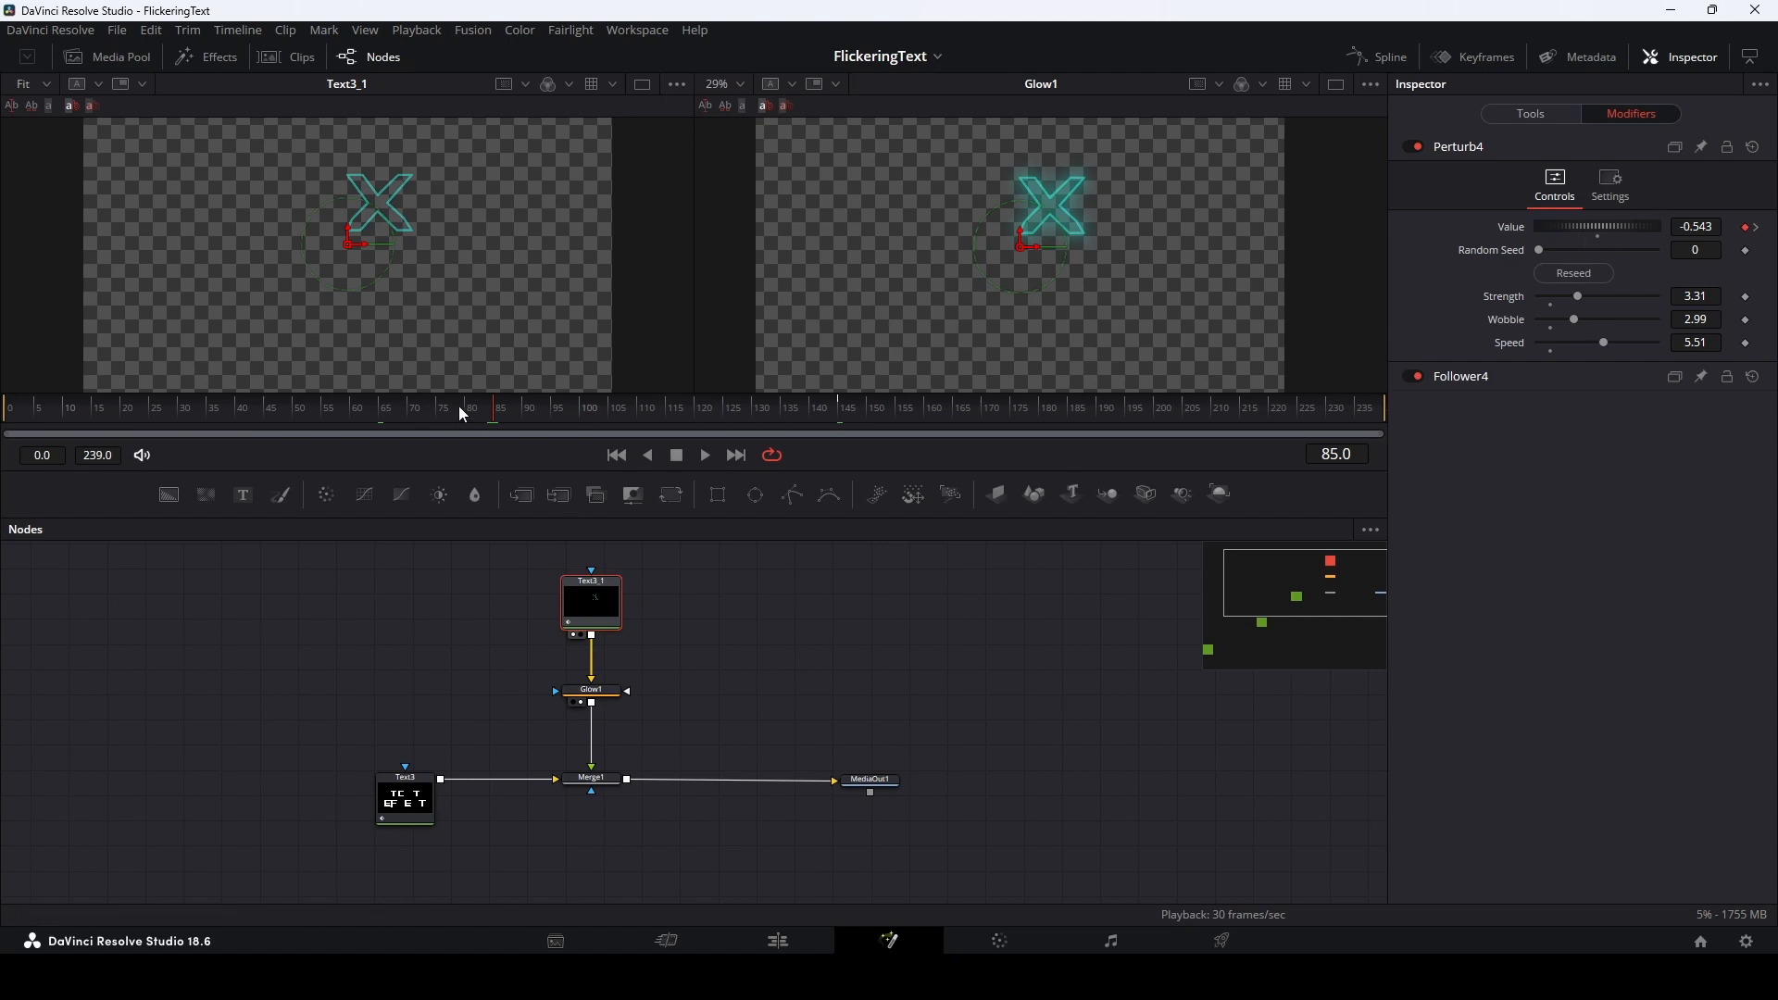
{"action": "left_click", "coordinate": [192, 415]}
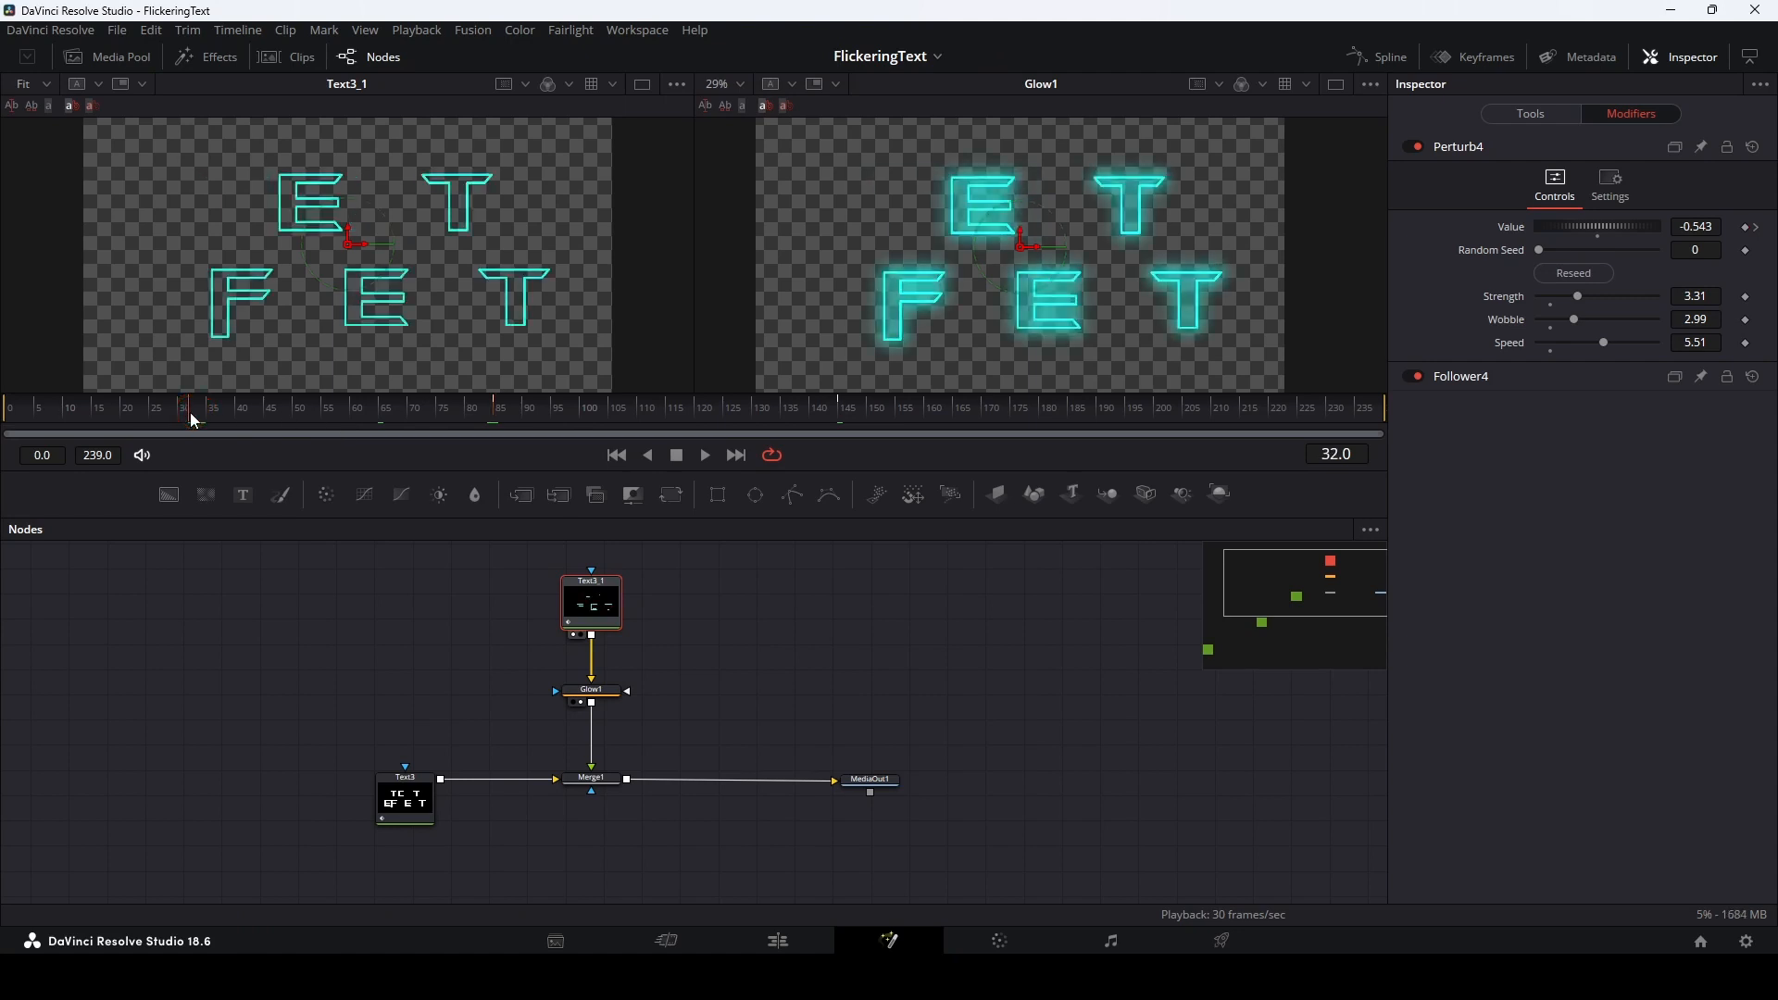
{"action": "left_click_drag", "start_coordinate": [194, 421], "coordinate": [99, 423]}
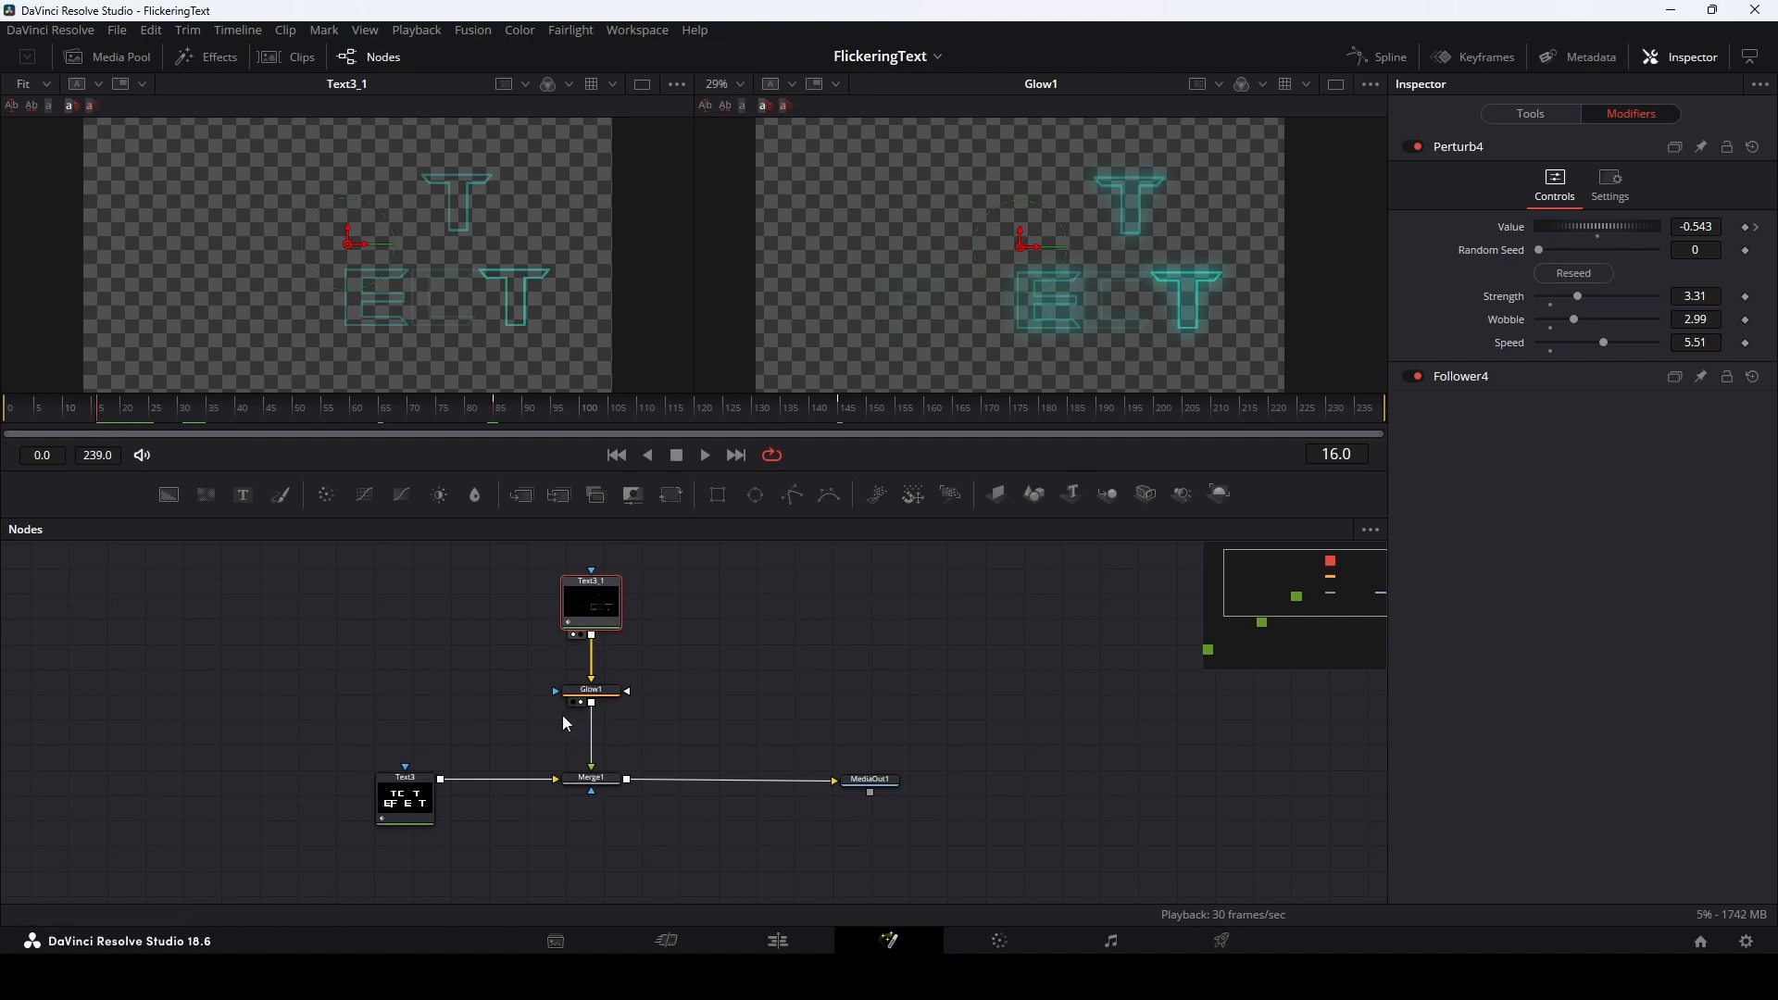
Clear Text3_1 from its viewer and play Glow1's outline flicker from frame 8, stopping at about frame 159
{"action": "left_click", "coordinate": [601, 605]}
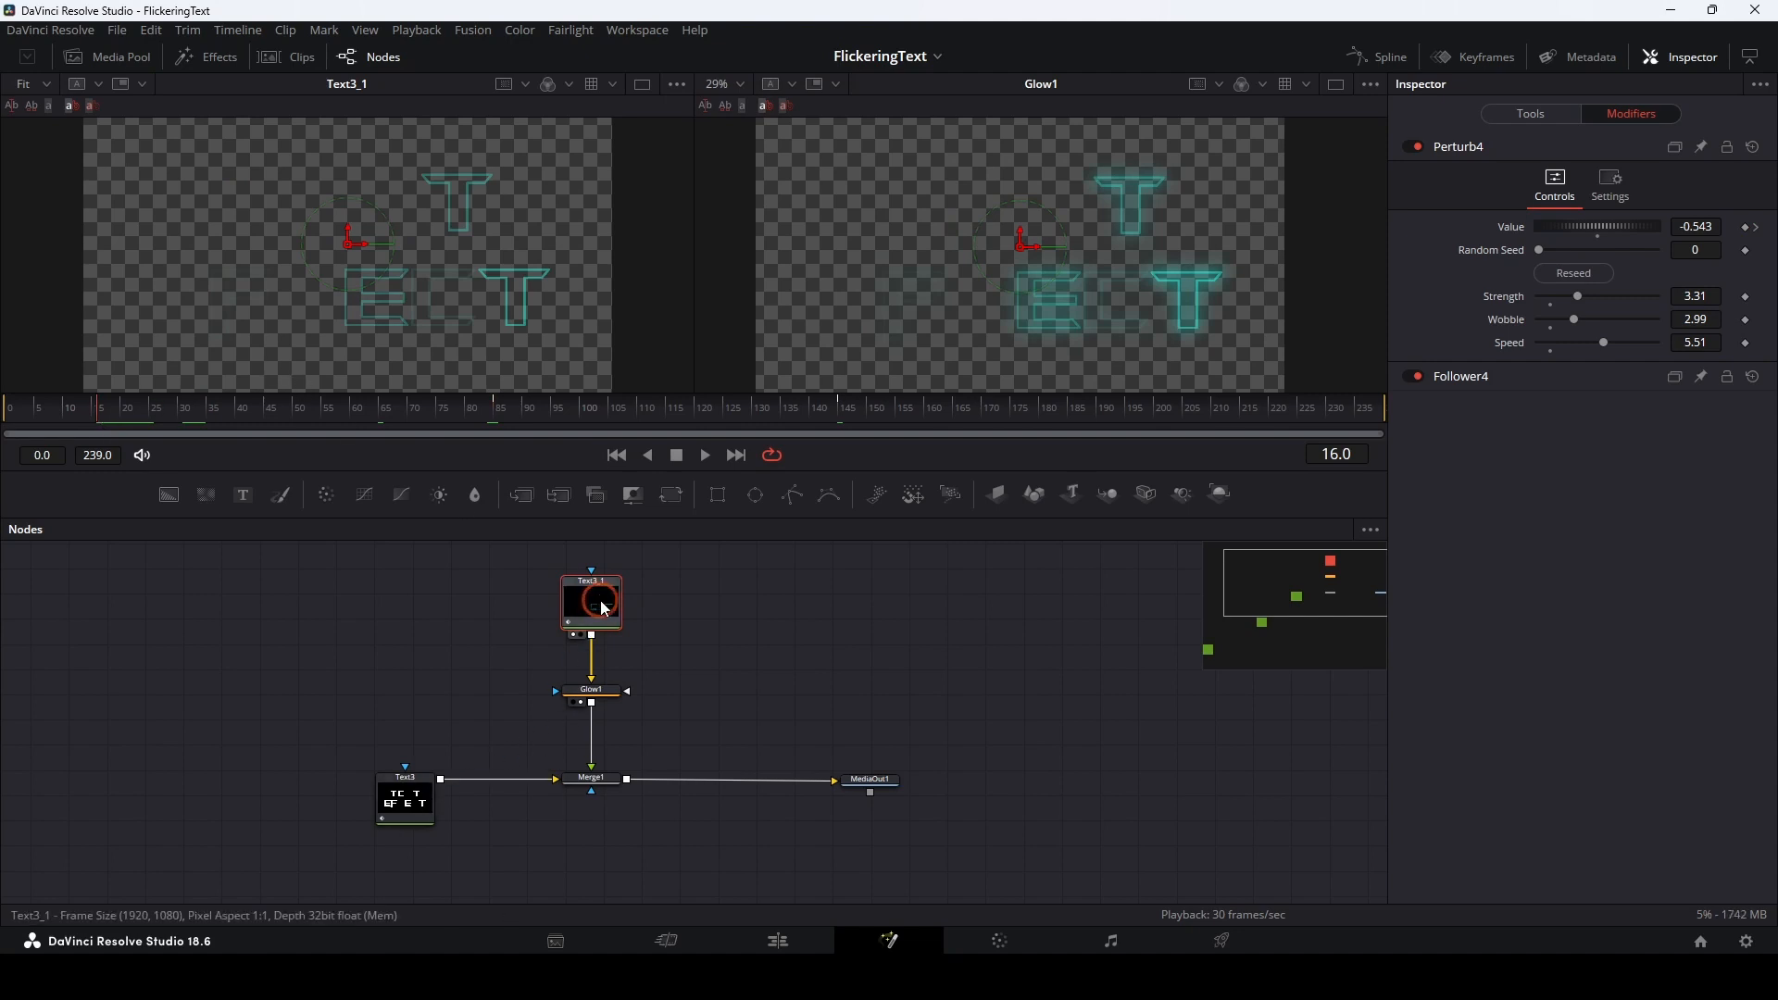
{"action": "key", "text": "1"}
{"action": "left_click", "coordinate": [54, 415]}
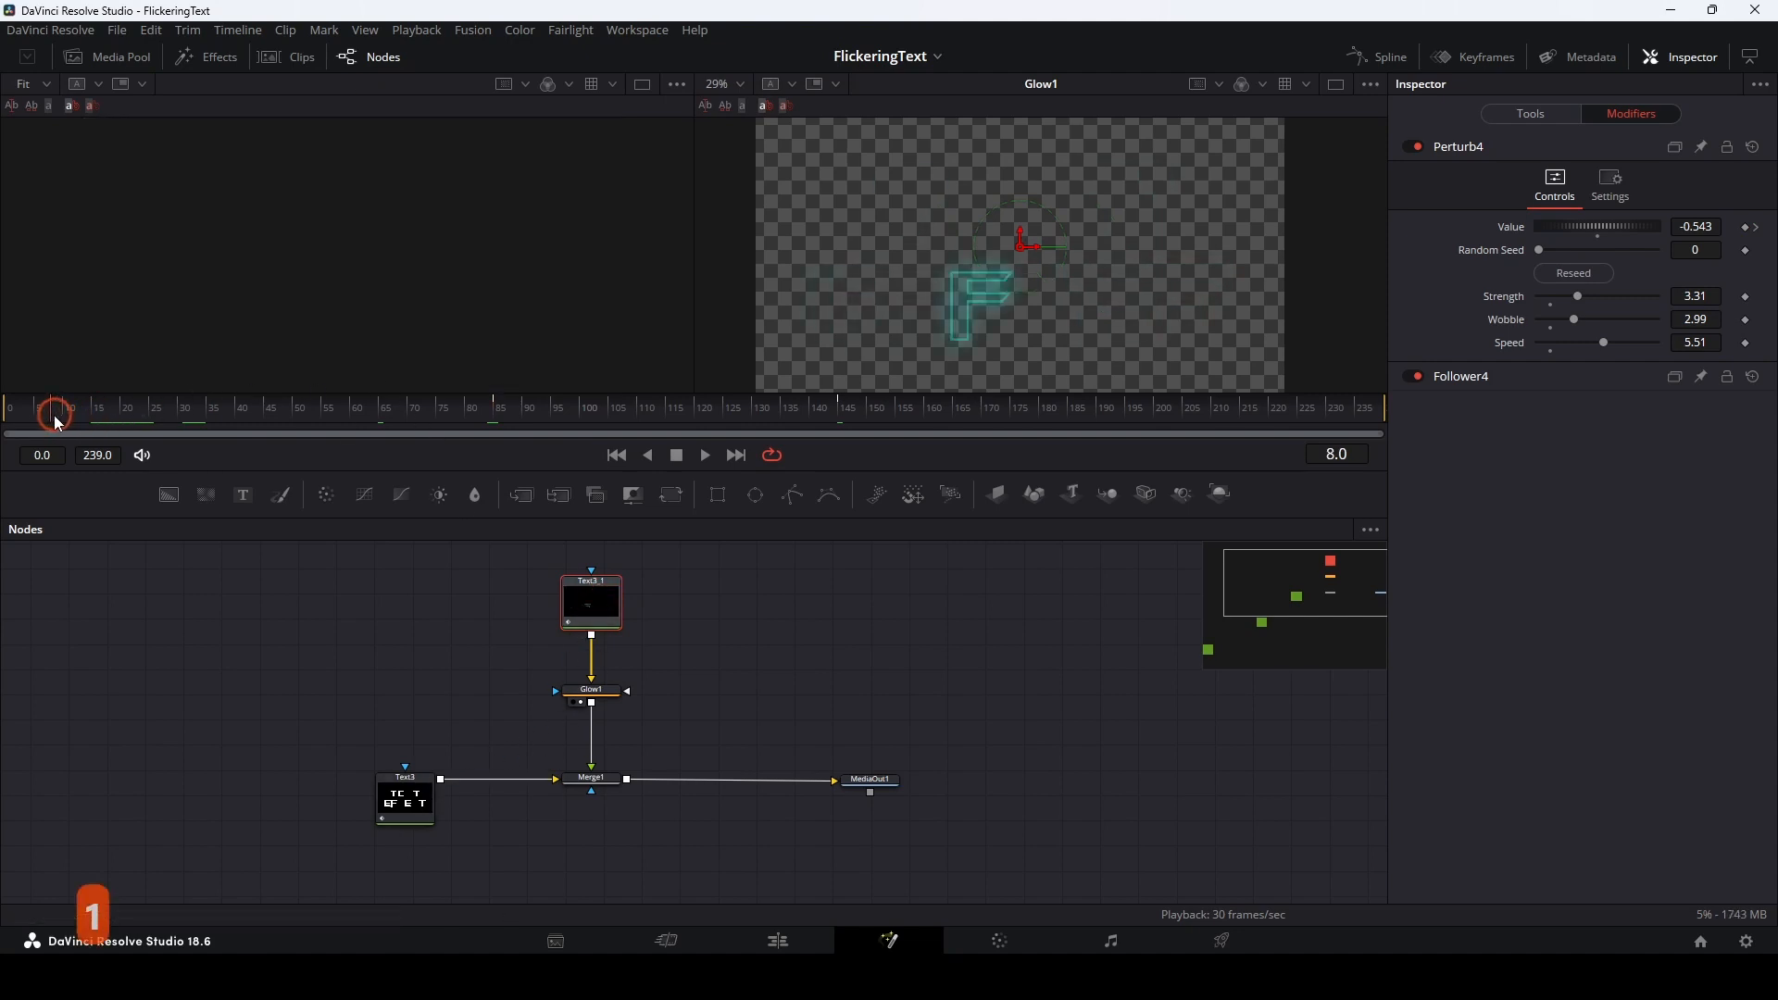
{"action": "key", "text": "space"}
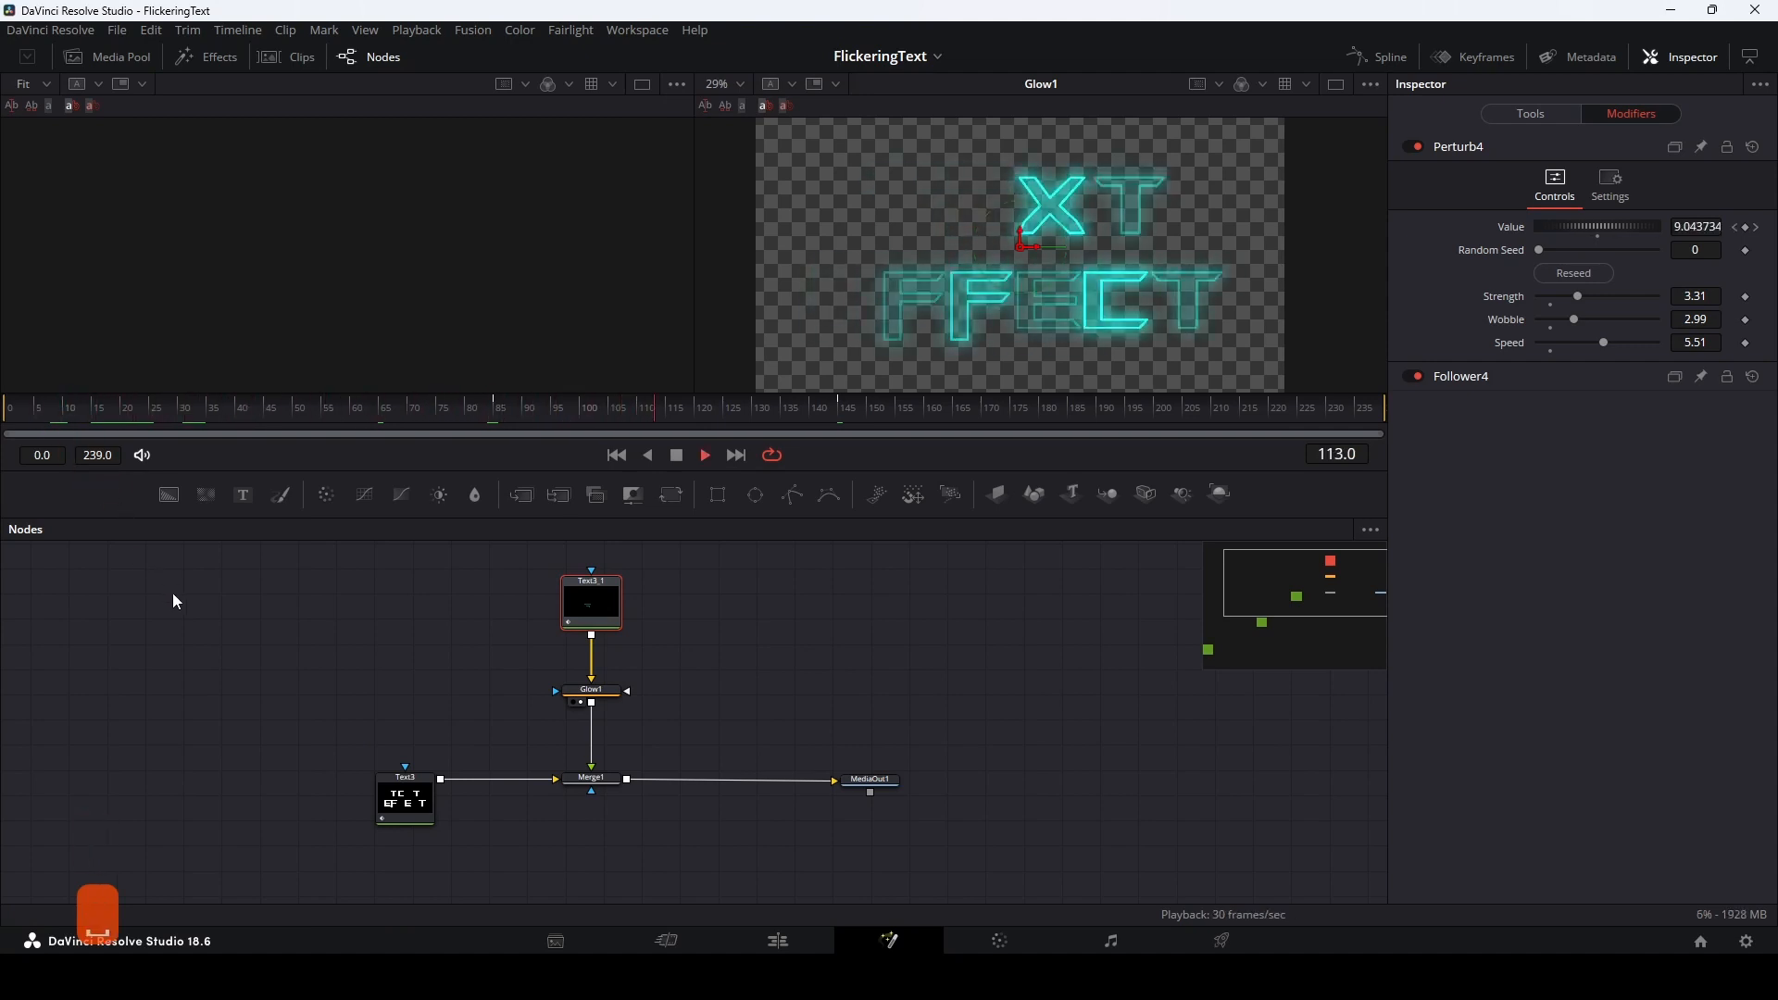
{"action": "key", "text": "space"}
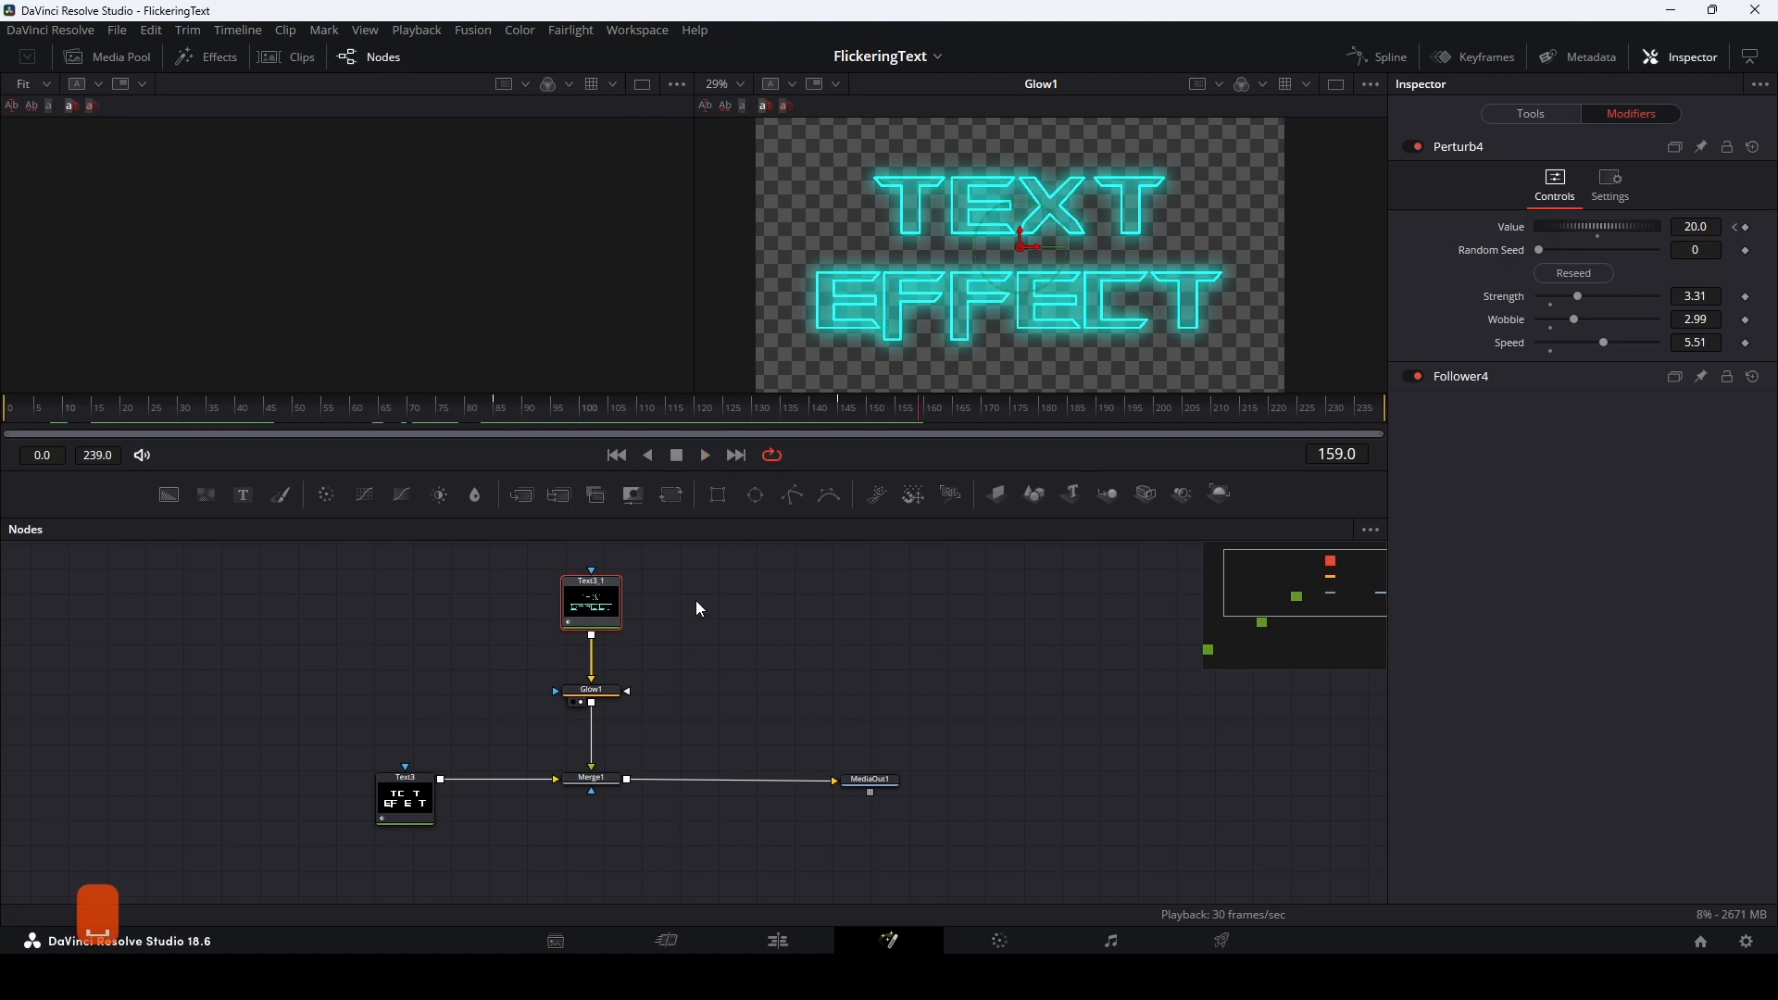